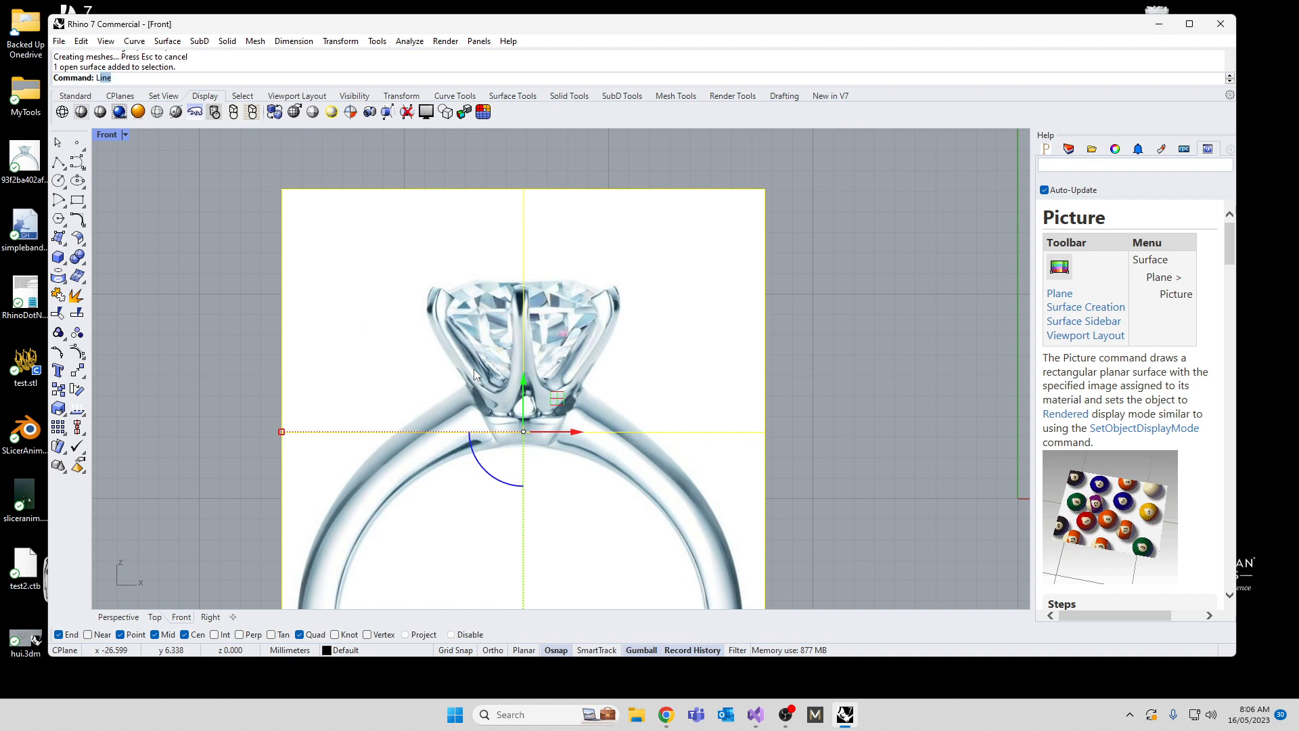
# Step: Lock the reference picture and begin an interpolated curve around the left prong's tip and down its upper outer edge
pyautogui.press('Return')
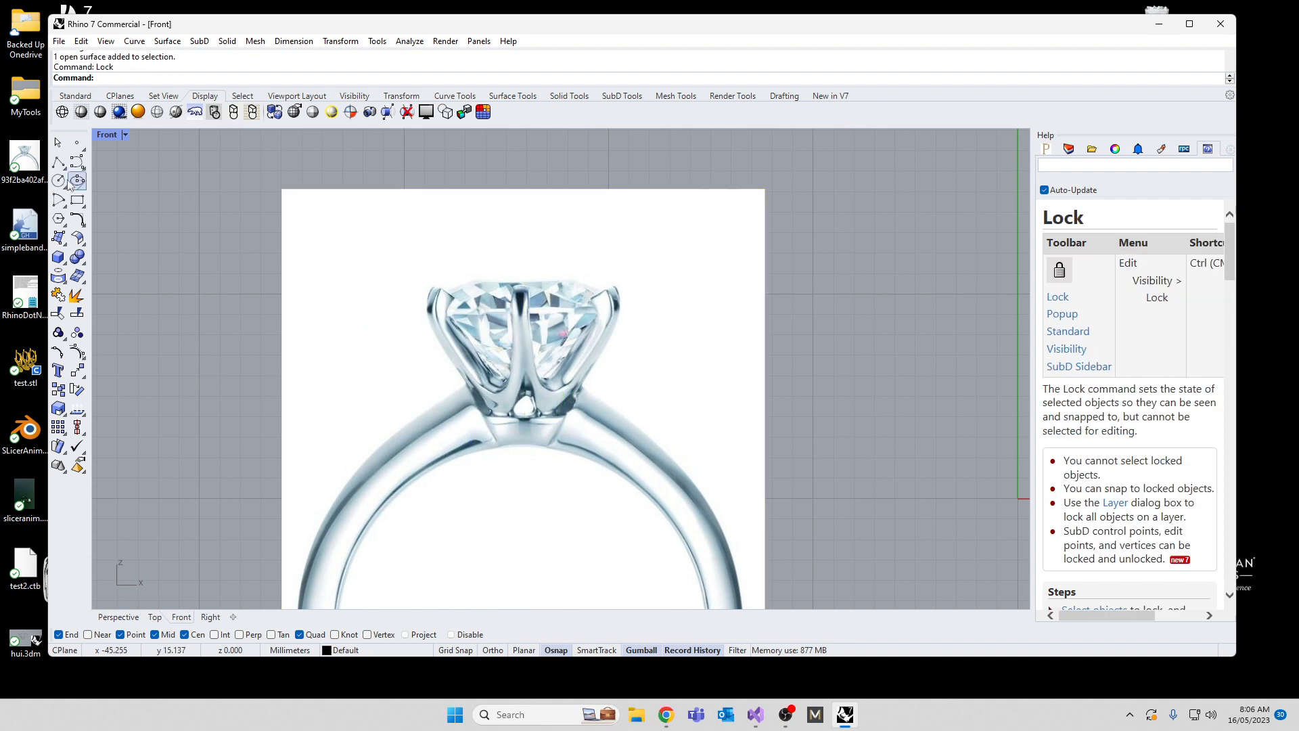
pyautogui.click(81, 166)
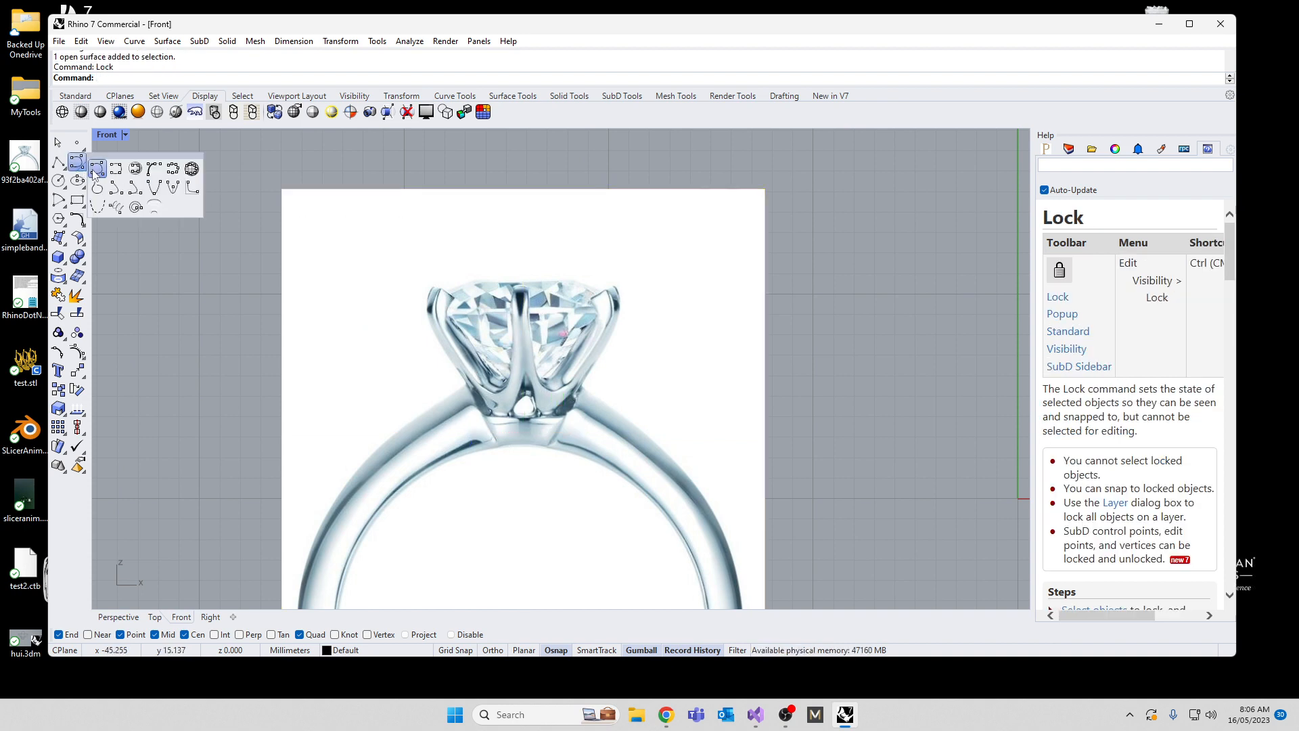
pyautogui.rightClick(98, 169)
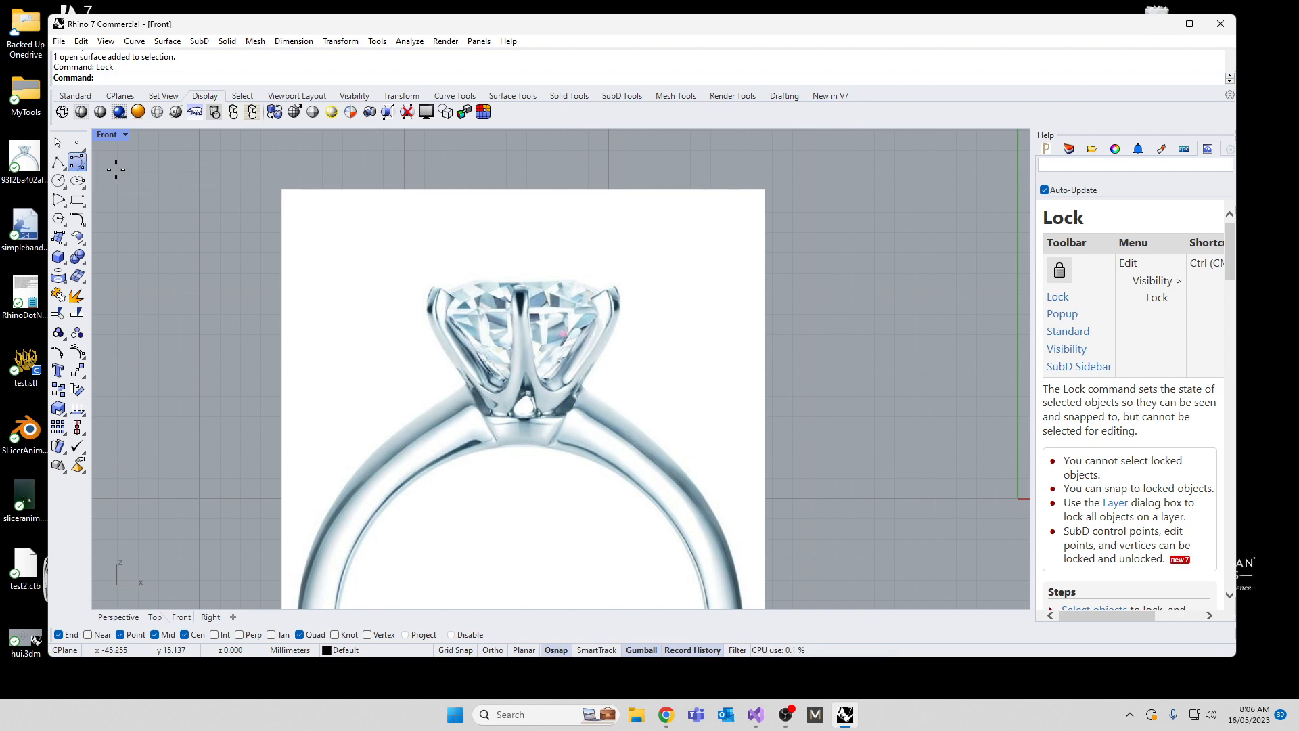
pyautogui.scroll(5, 440, 284)
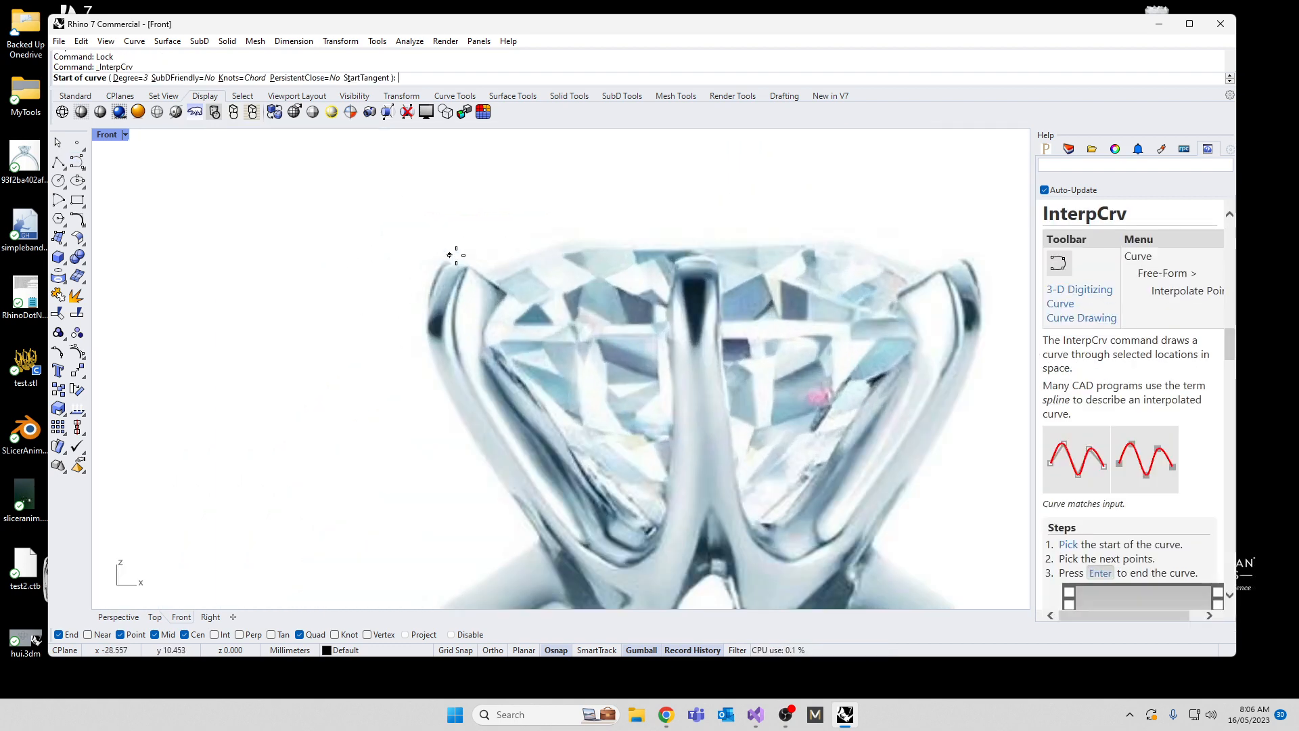
pyautogui.click(507, 289)
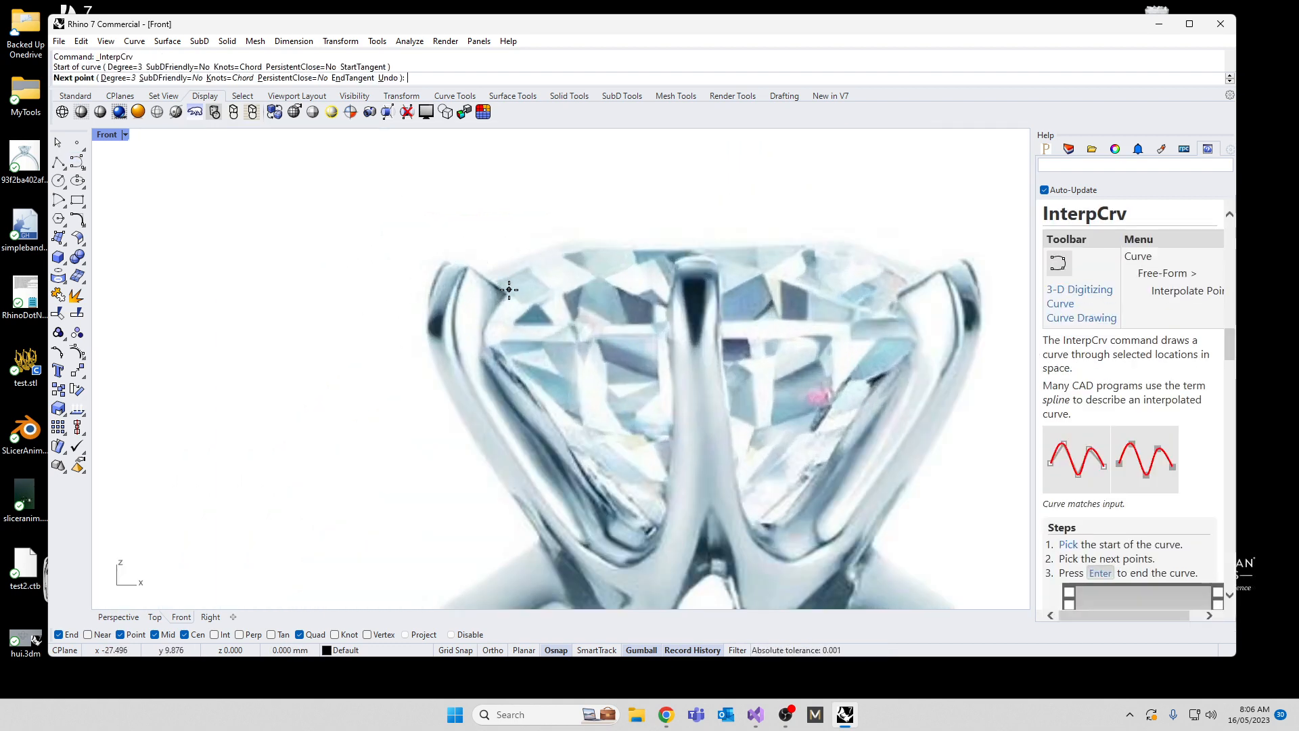
pyautogui.click(473, 261)
pyautogui.click(467, 257)
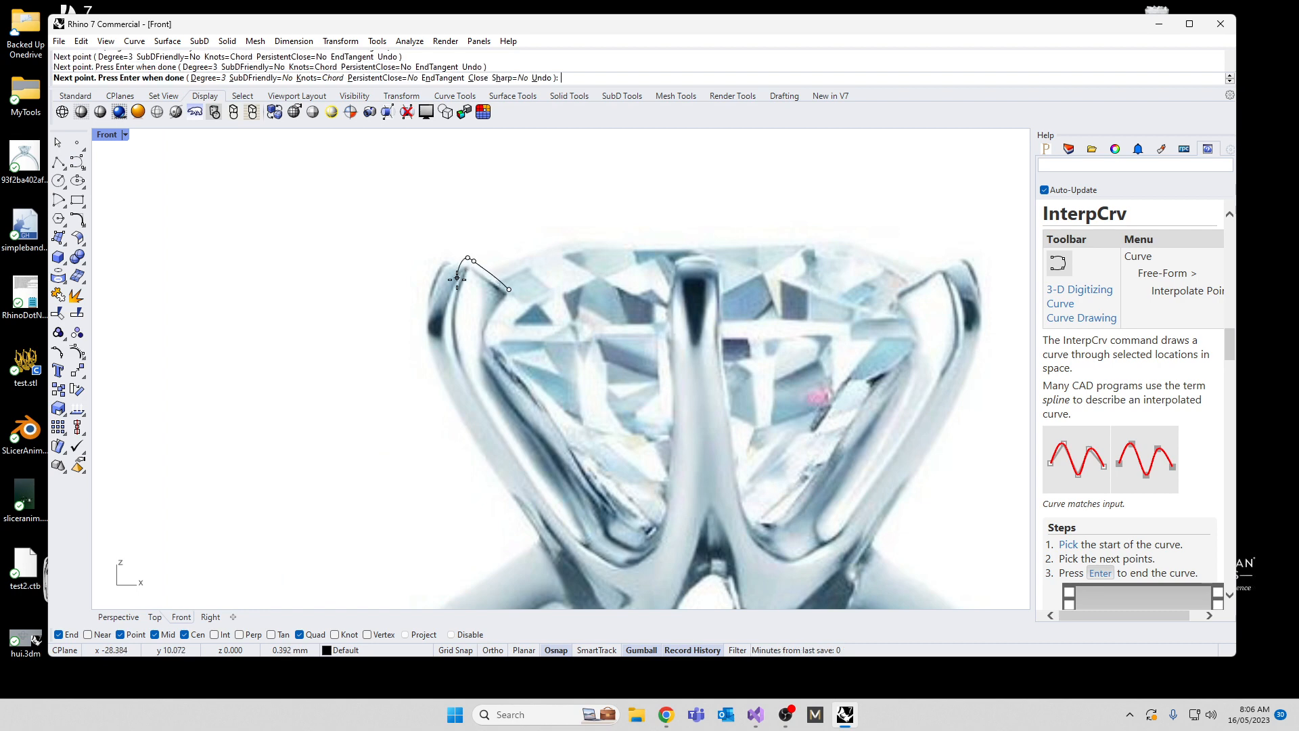
pyautogui.click(428, 312)
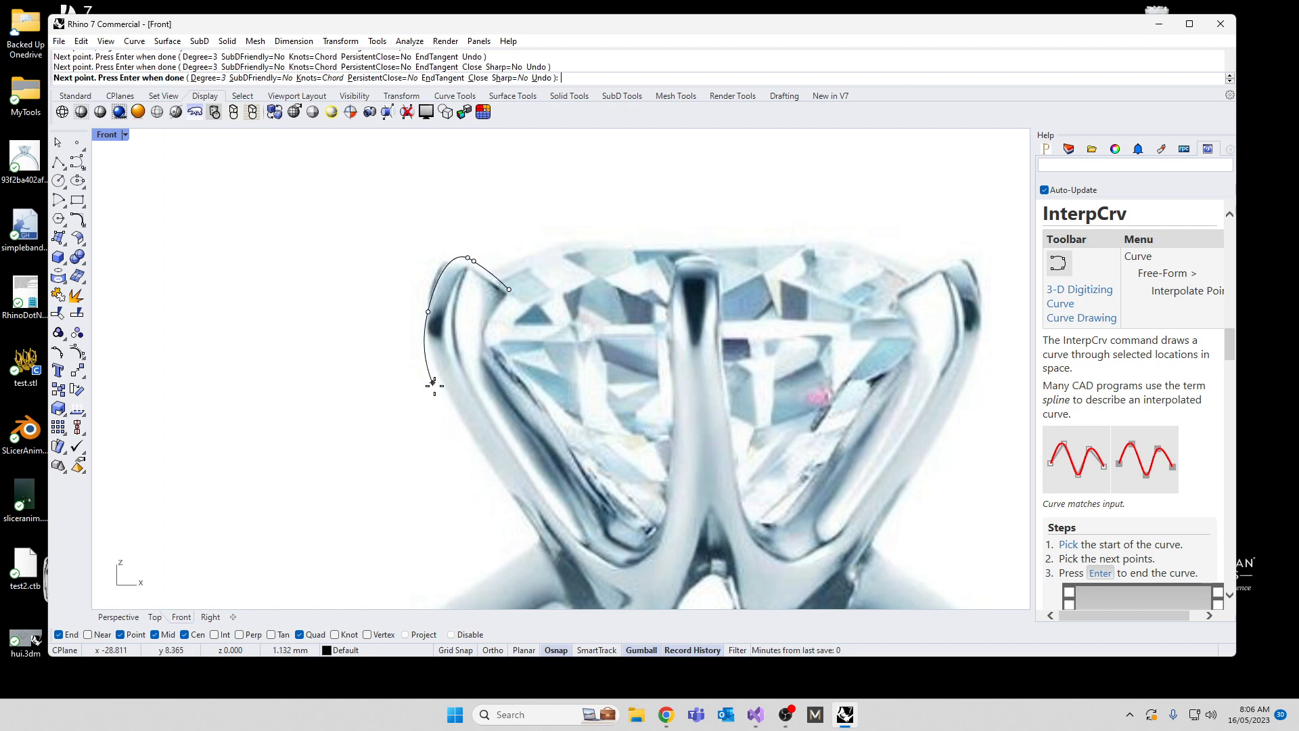
pyautogui.click(434, 370)
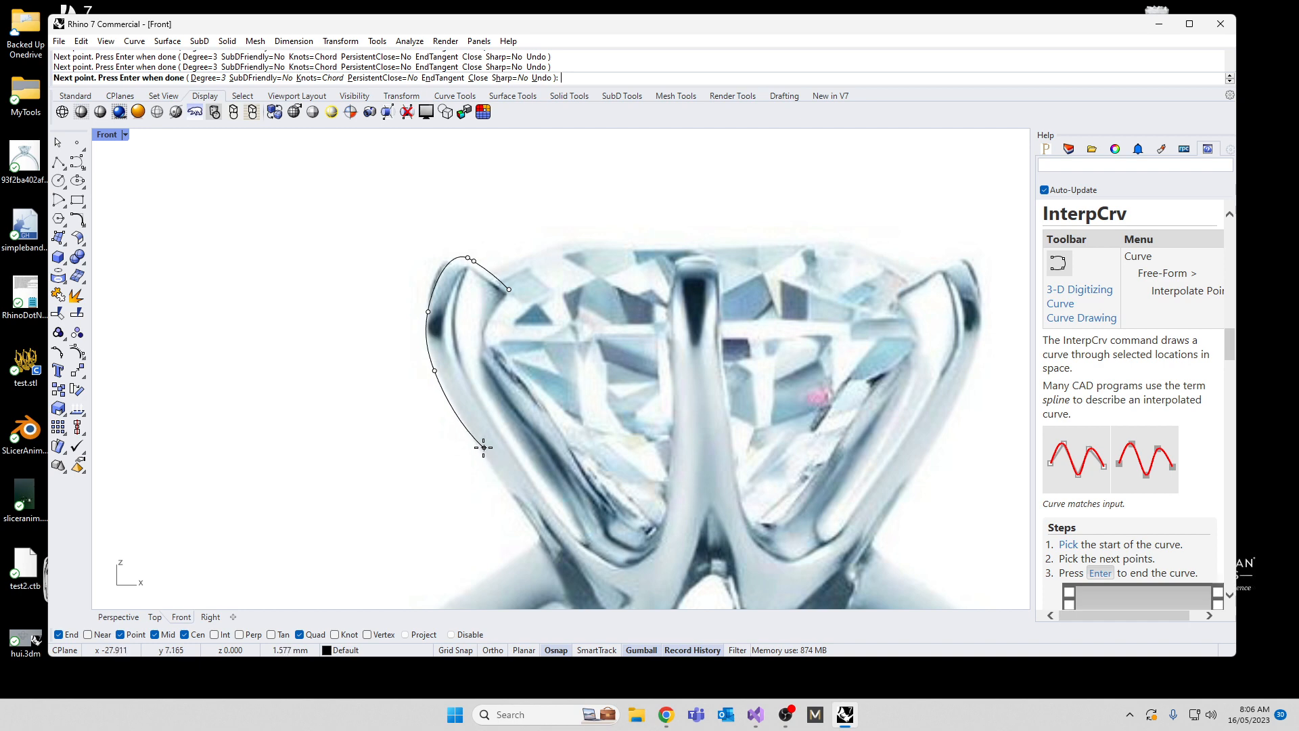
pyautogui.click(476, 447)
# Step: Continue the curve down the prong's lower outer edge and across its base
pyautogui.scroll(-2, 502, 455)
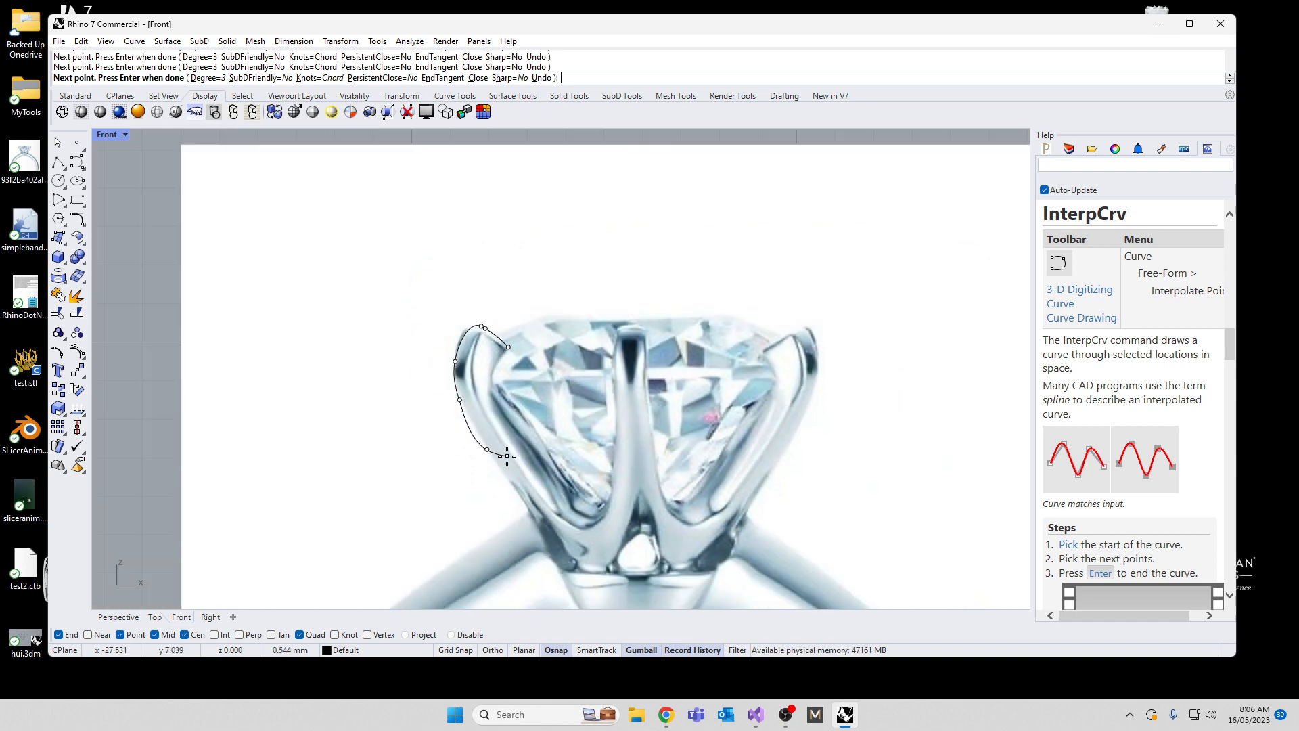
pyautogui.click(538, 522)
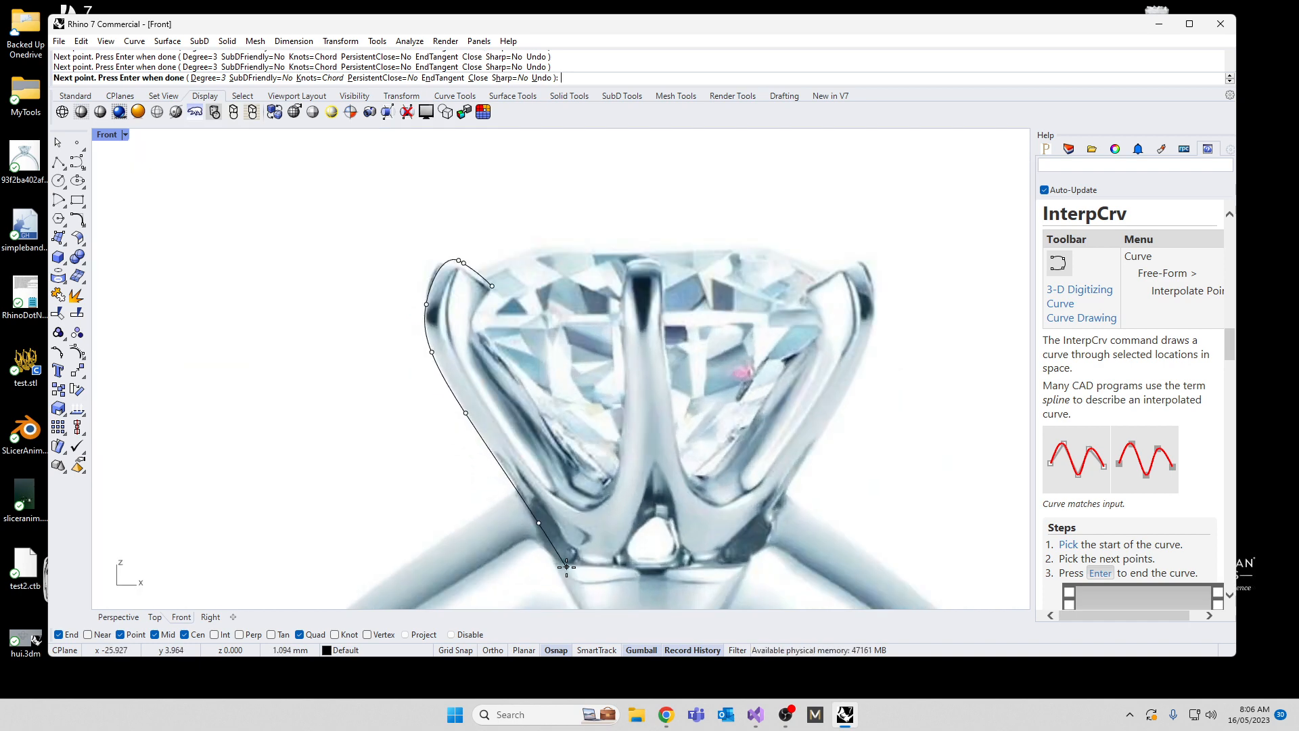
pyautogui.click(558, 555)
pyautogui.scroll(2, 560, 561)
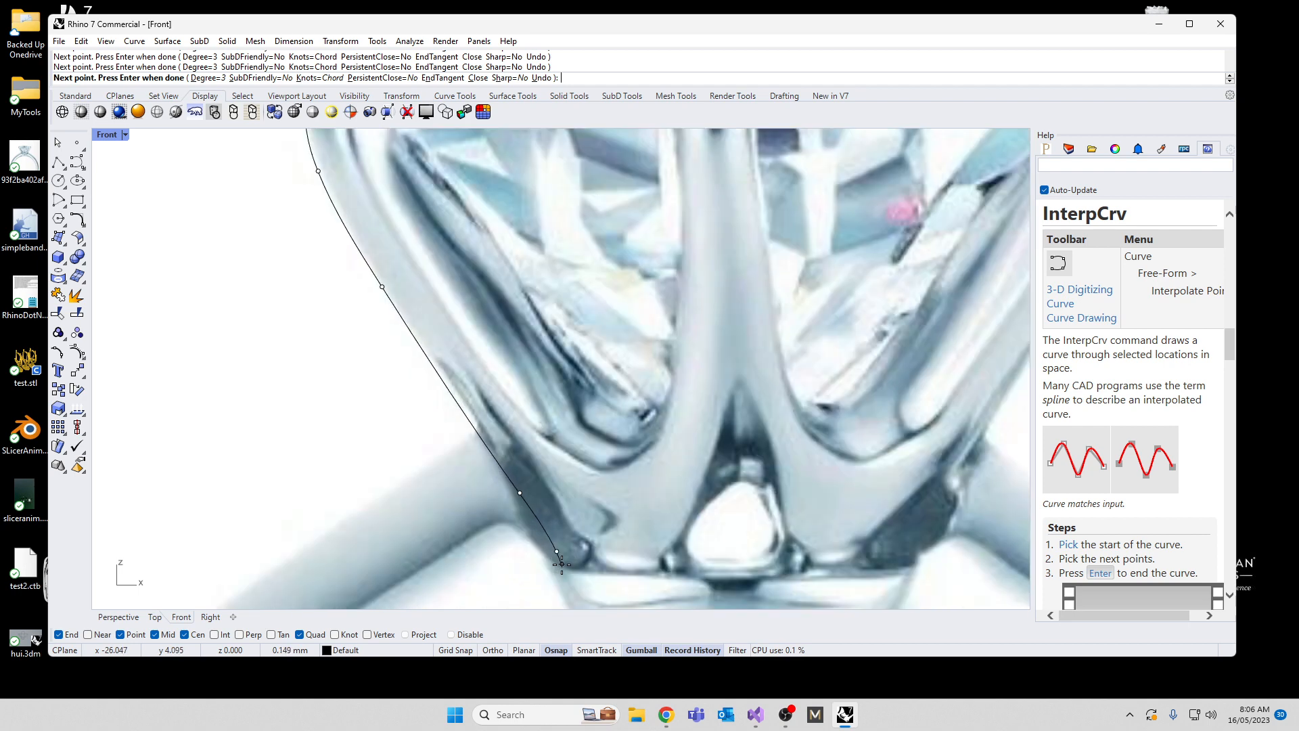
pyautogui.click(560, 559)
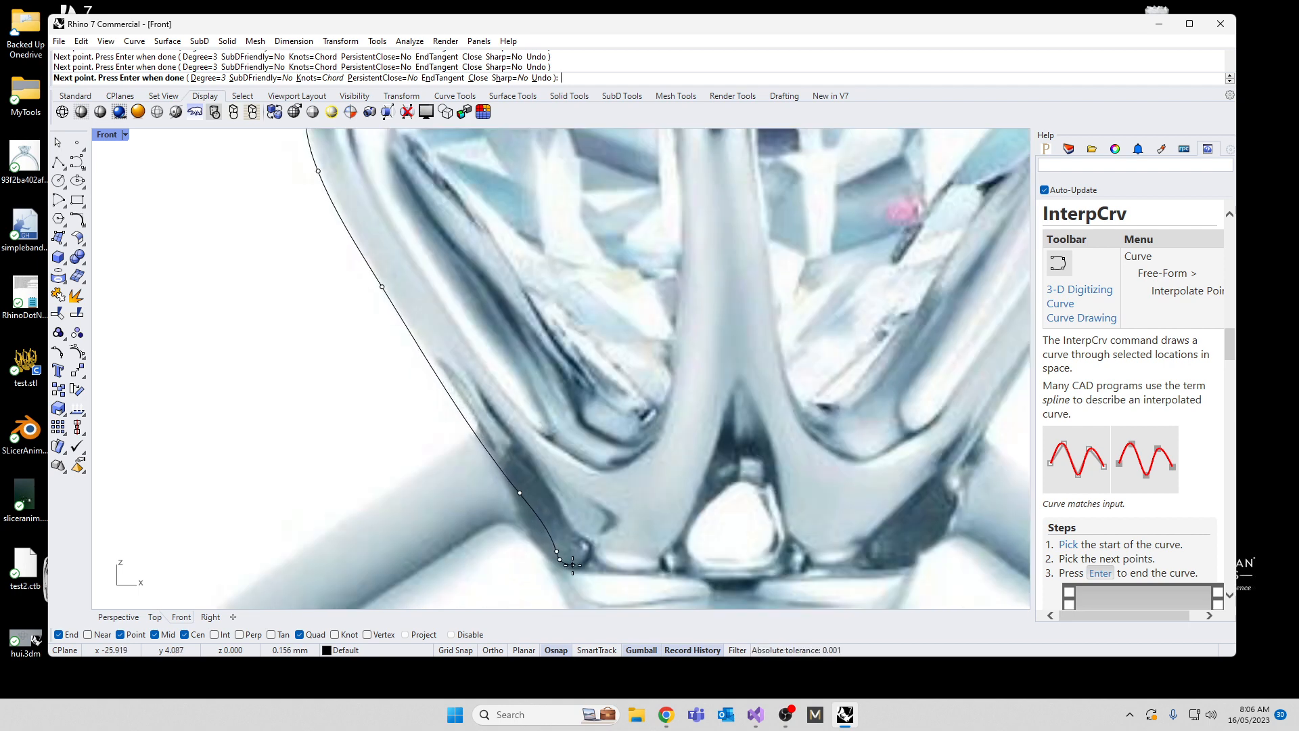
pyautogui.click(652, 561)
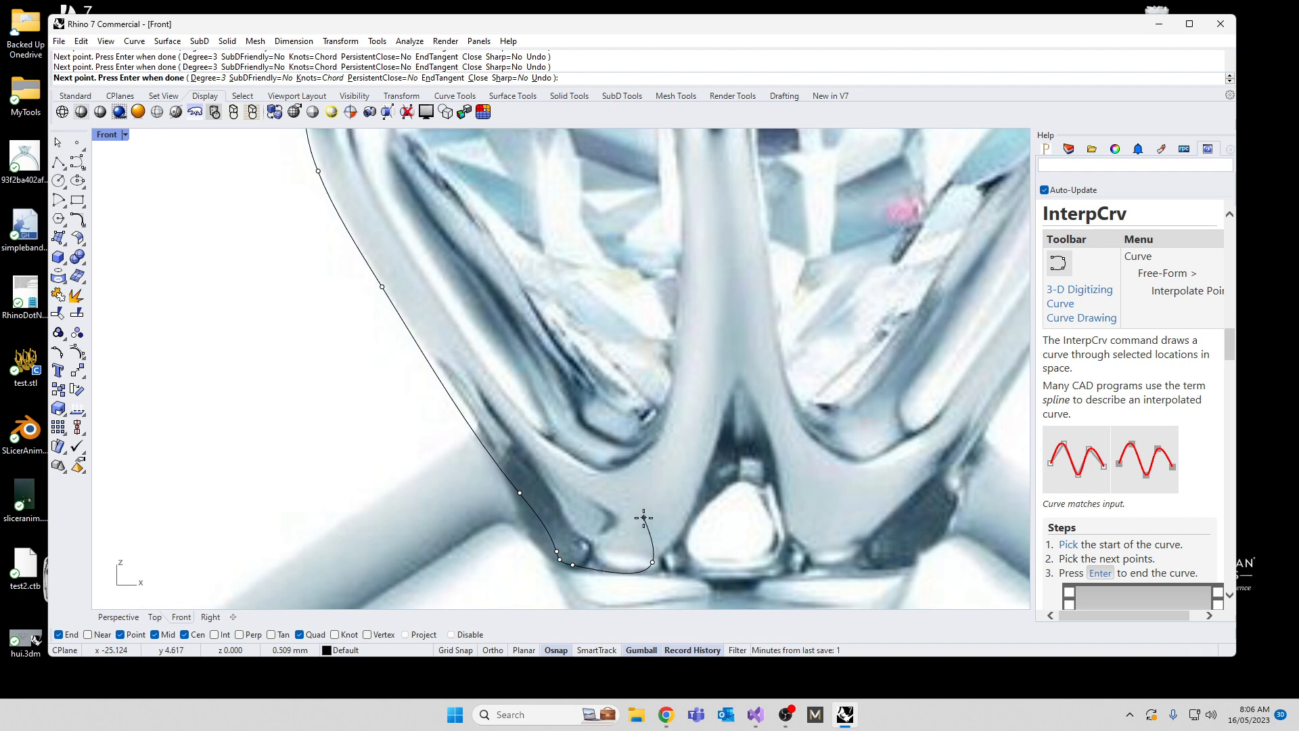
# Step: Trace the prong's inner edge back up to the start point to close the curve
pyautogui.click(553, 378)
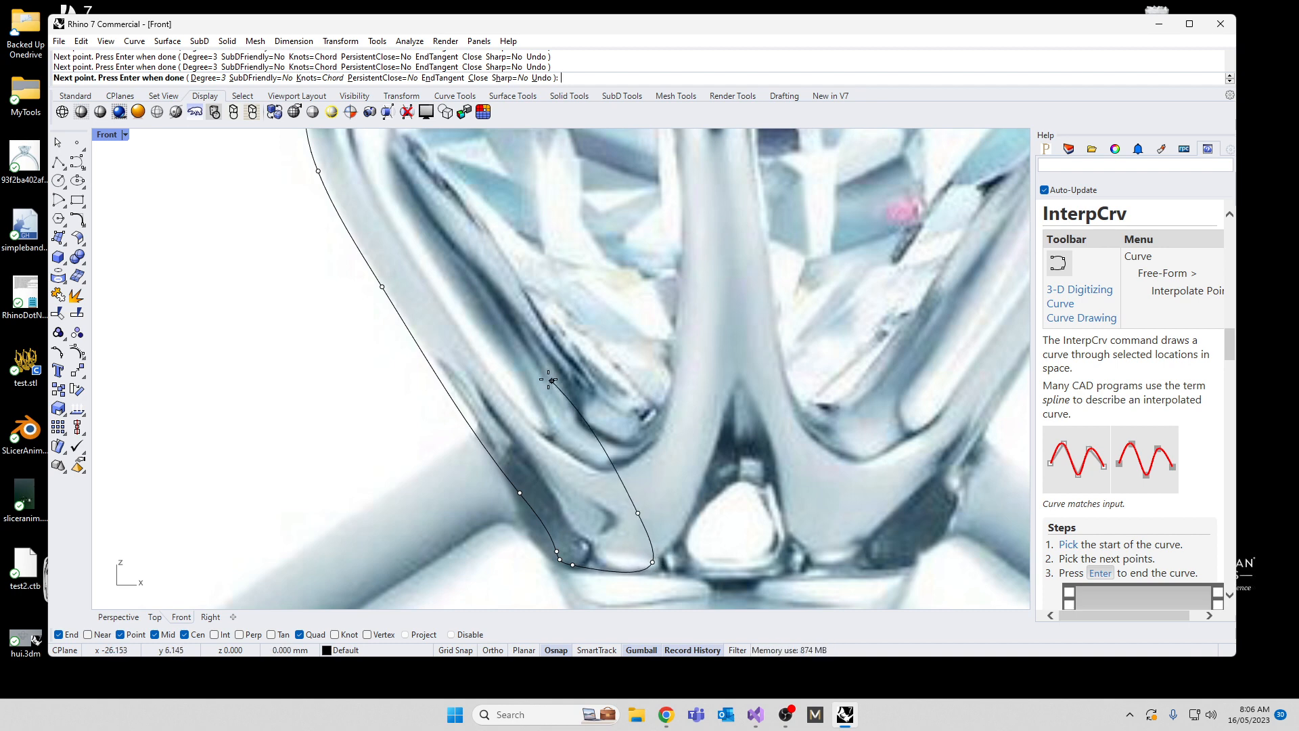
pyautogui.click(456, 235)
pyautogui.scroll(-3, 490, 354)
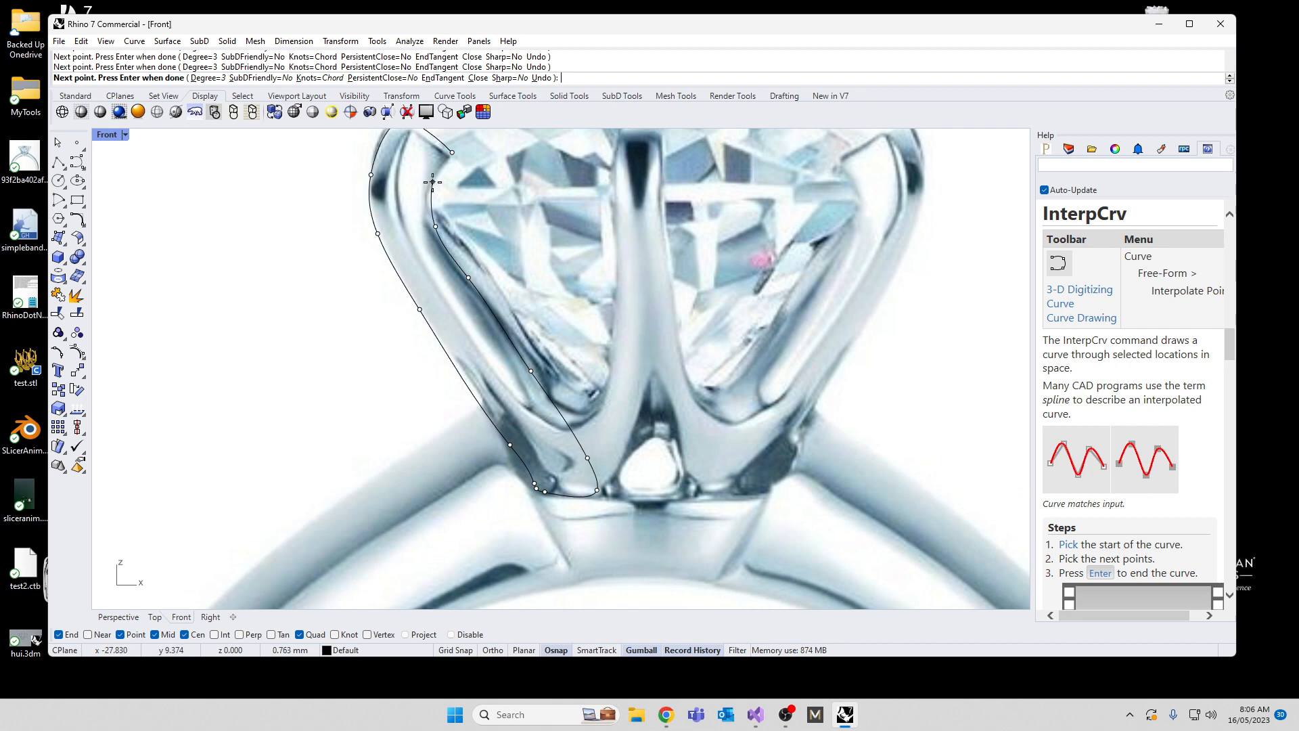
pyautogui.click(450, 154)
pyautogui.scroll(-4, 421, 335)
pyautogui.scroll(5, 464, 399)
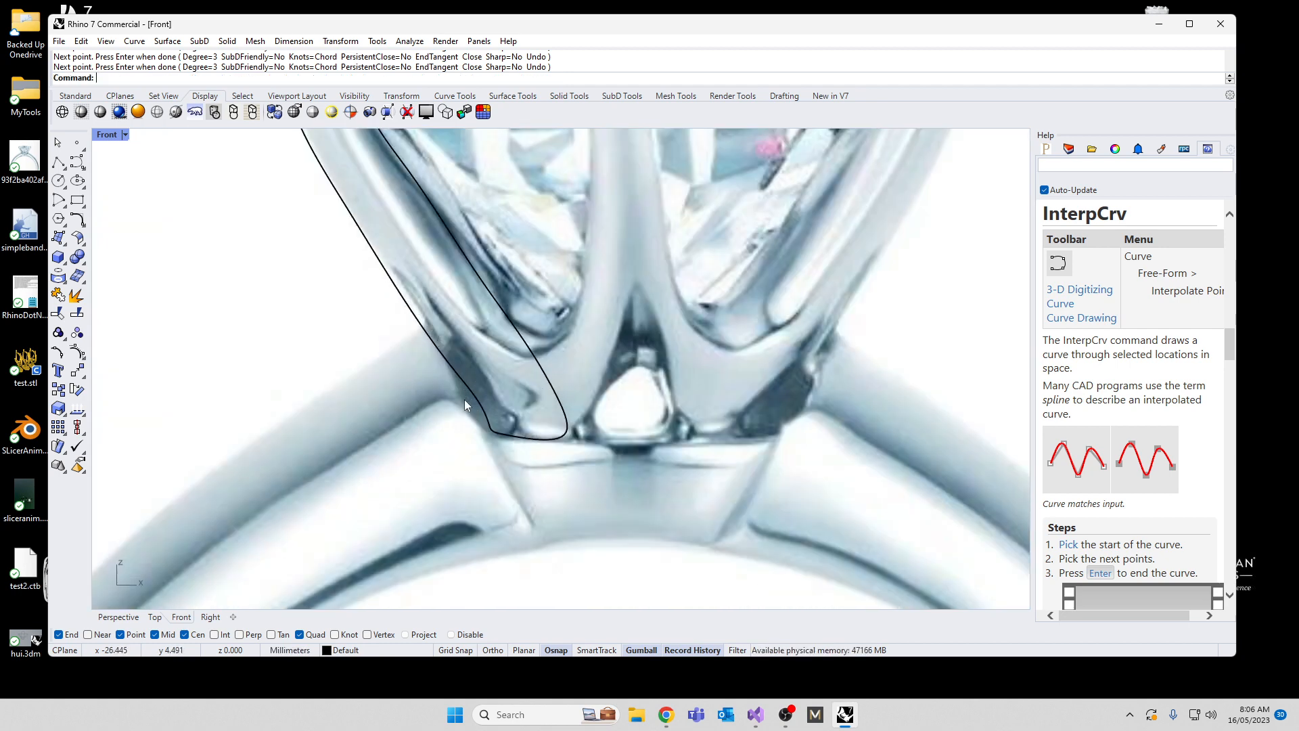
# Step: Reposition the control points around the prong outline's base to straighten the bottom edge and refine both corners
pyautogui.click(516, 434)
pyautogui.scroll(4, 565, 434)
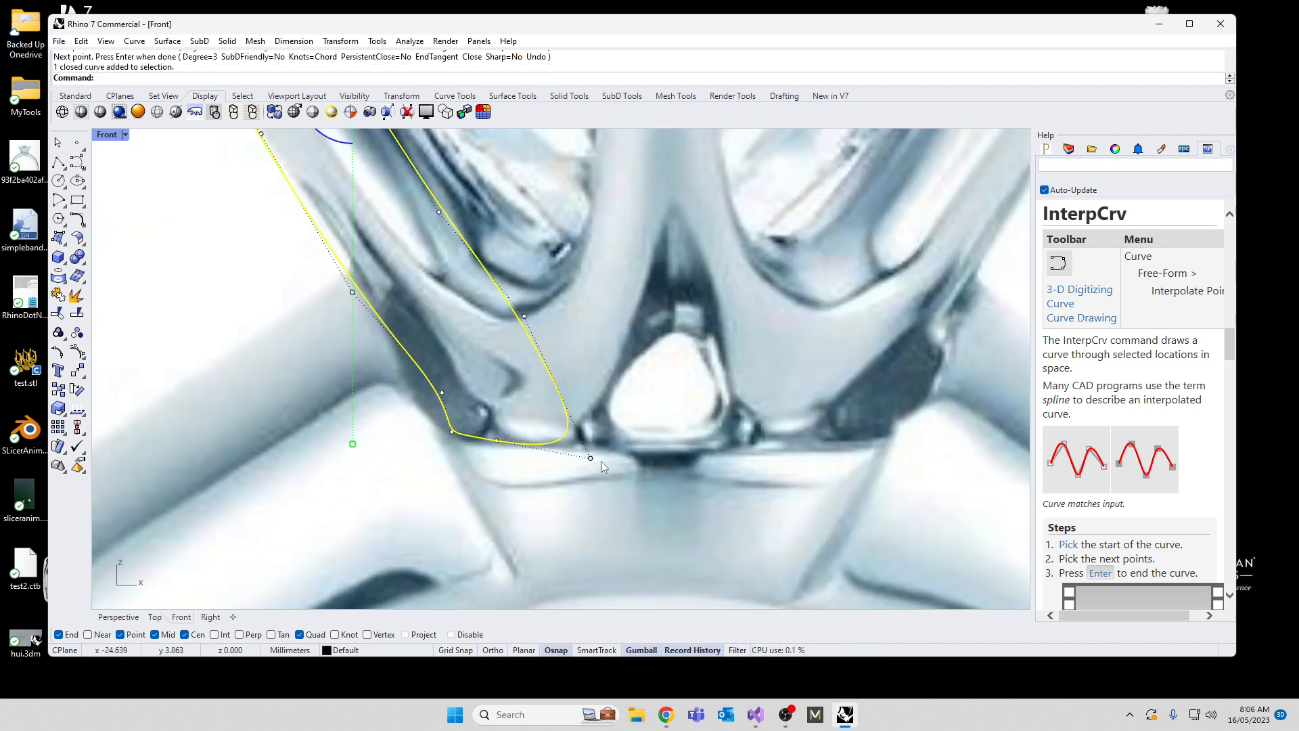
pyautogui.click(593, 455)
pyautogui.moveTo(623, 425); pyautogui.dragTo(658, 411)
pyautogui.click(548, 440)
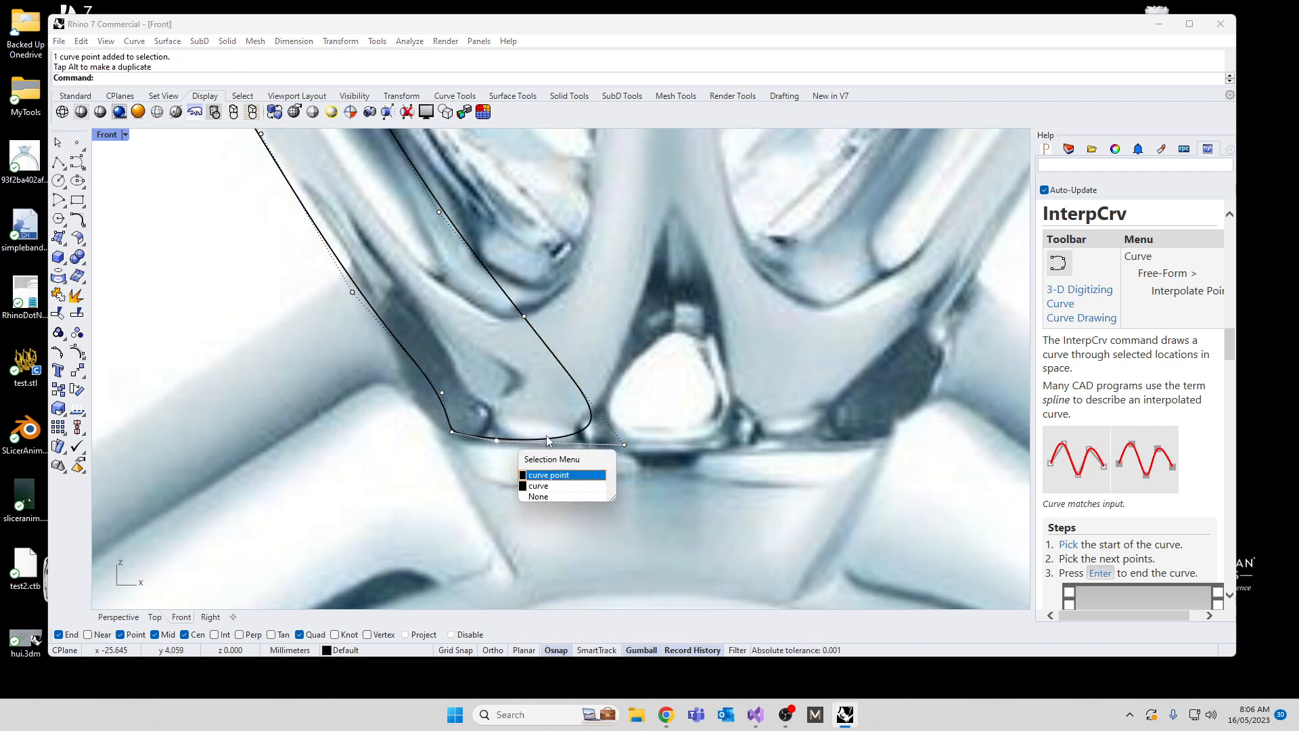
pyautogui.click(553, 474)
pyautogui.moveTo(529, 407); pyautogui.dragTo(559, 399)
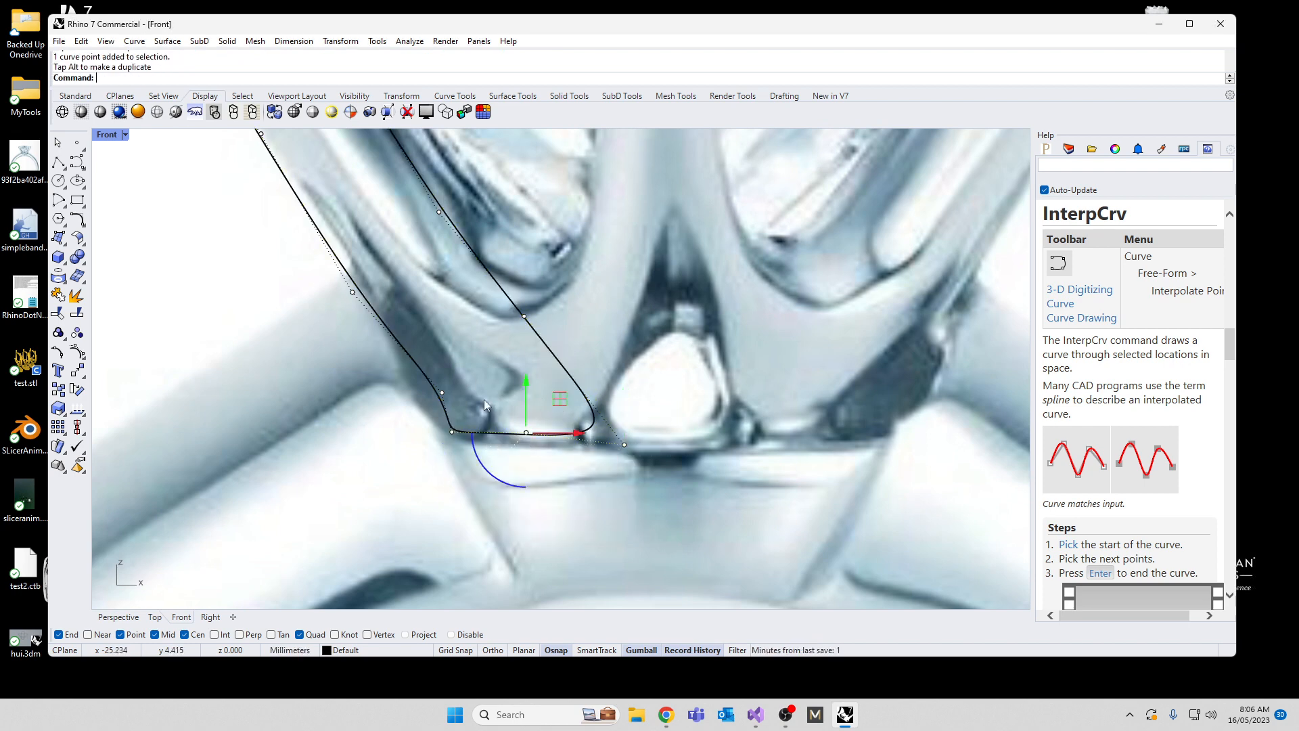
pyautogui.moveTo(413, 406); pyautogui.dragTo(494, 403)
pyautogui.moveTo(370, 386); pyautogui.dragTo(453, 408)
pyautogui.moveTo(470, 357); pyautogui.dragTo(452, 355)
# Step: Move control points along the middle of the prong outline to fit its edges to the picture
pyautogui.scroll(-4, 453, 356)
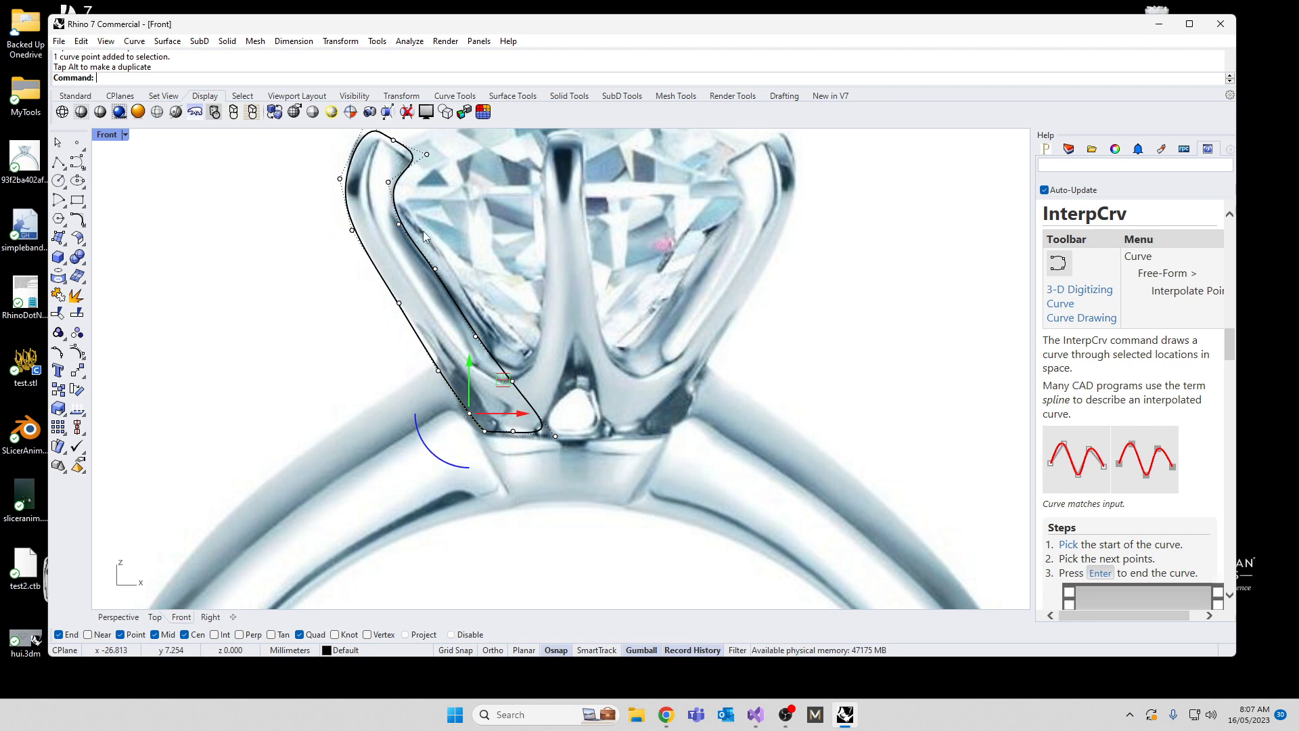
pyautogui.moveTo(423, 232); pyautogui.dragTo(464, 244)
pyautogui.moveTo(320, 308); pyautogui.dragTo(375, 359, button='right')
pyautogui.moveTo(400, 320); pyautogui.dragTo(454, 360)
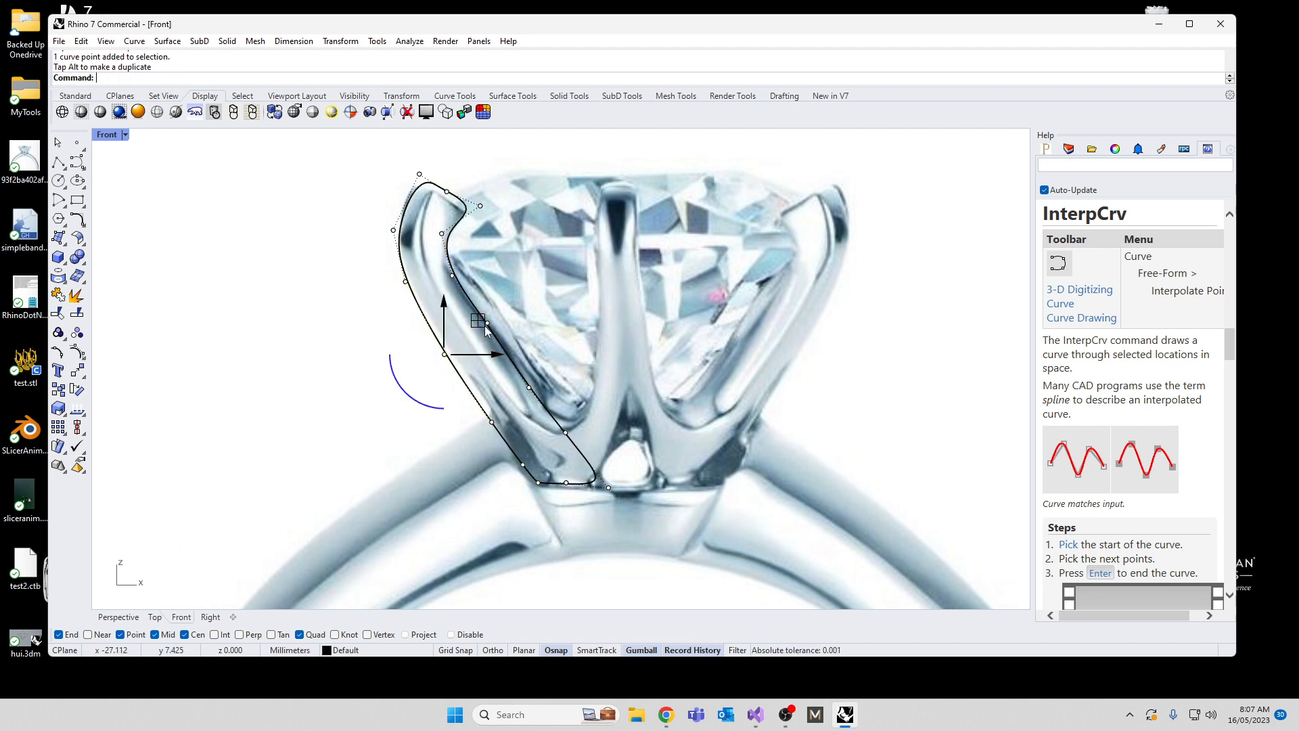
# Step: Delete the surplus control point in the middle of the prong outline's inner edge
pyautogui.scroll(8, 485, 325)
pyautogui.click(492, 321)
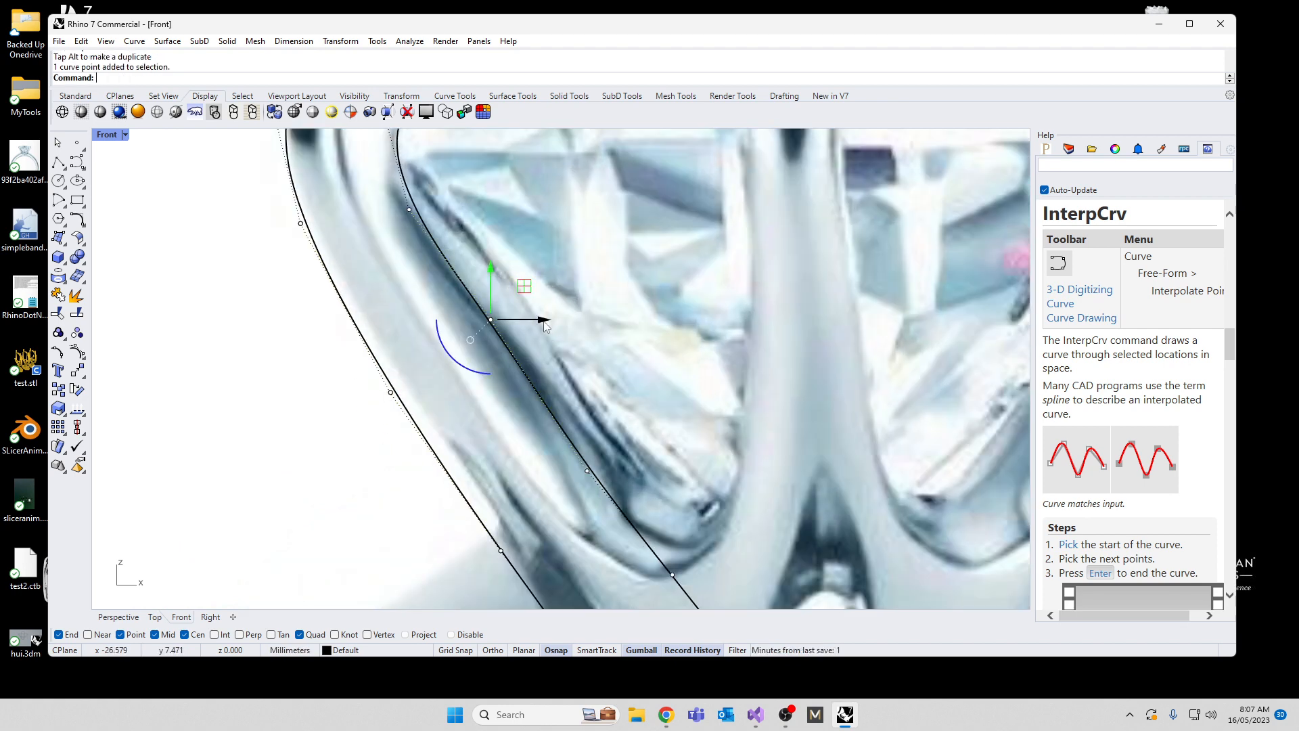
pyautogui.press('Delete')
pyautogui.scroll(-8, 540, 318)
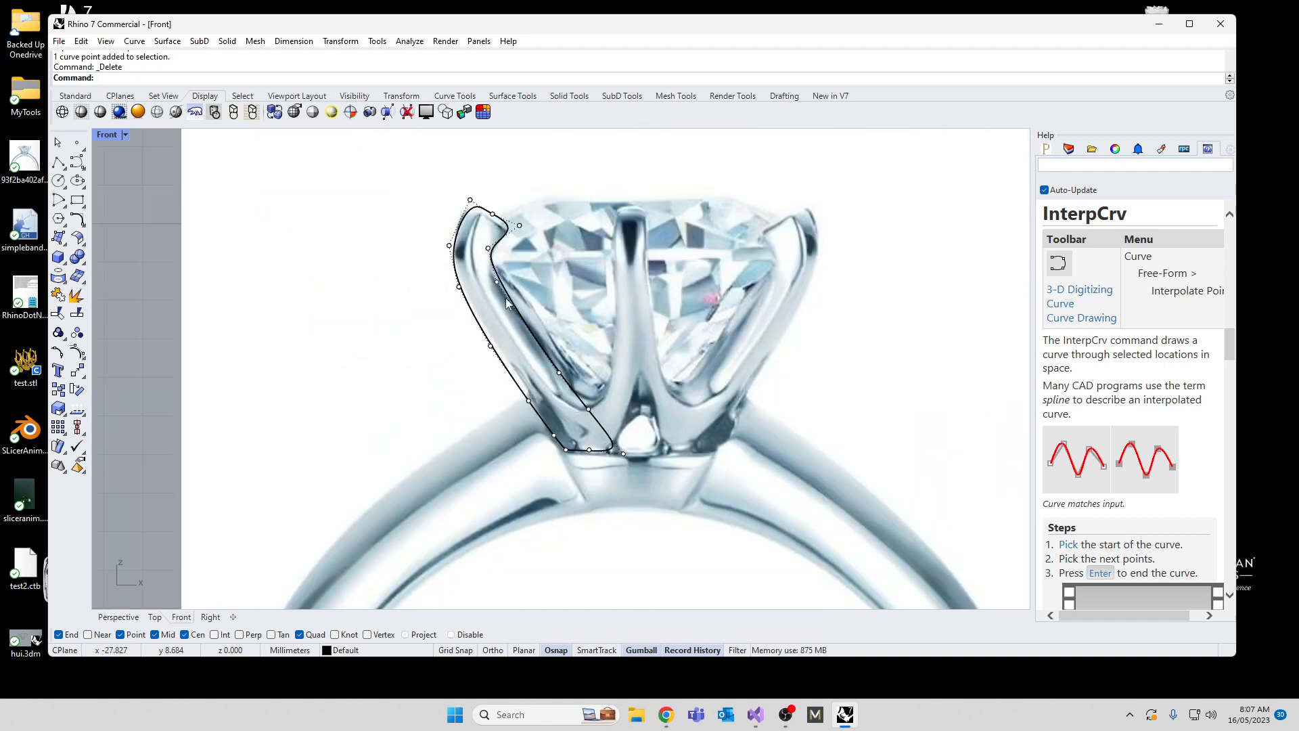
# Step: Reshape the prong outline's tip by moving control points at its top, inner notch and outer side
pyautogui.scroll(8, 499, 207)
pyautogui.moveTo(473, 184); pyautogui.dragTo(518, 173)
pyautogui.moveTo(464, 292); pyautogui.dragTo(496, 318)
pyautogui.moveTo(506, 266); pyautogui.dragTo(514, 280)
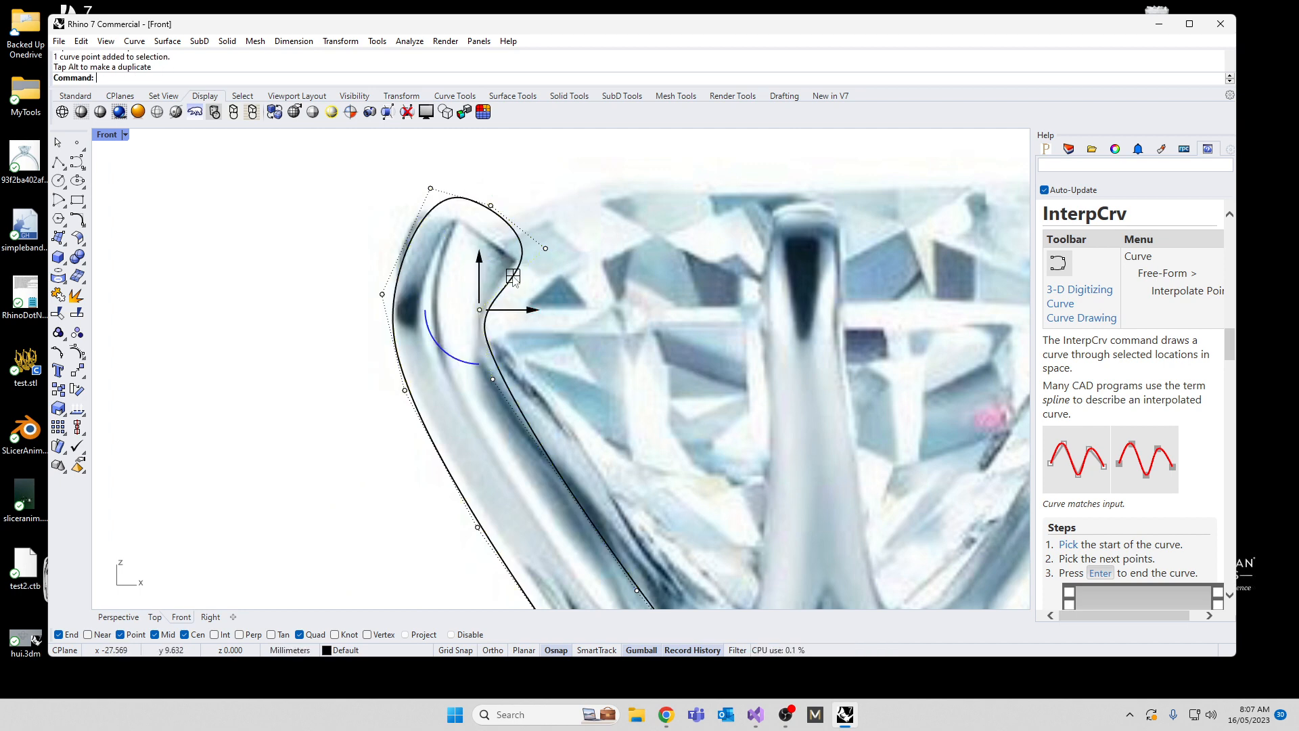
pyautogui.scroll(-3, 513, 279)
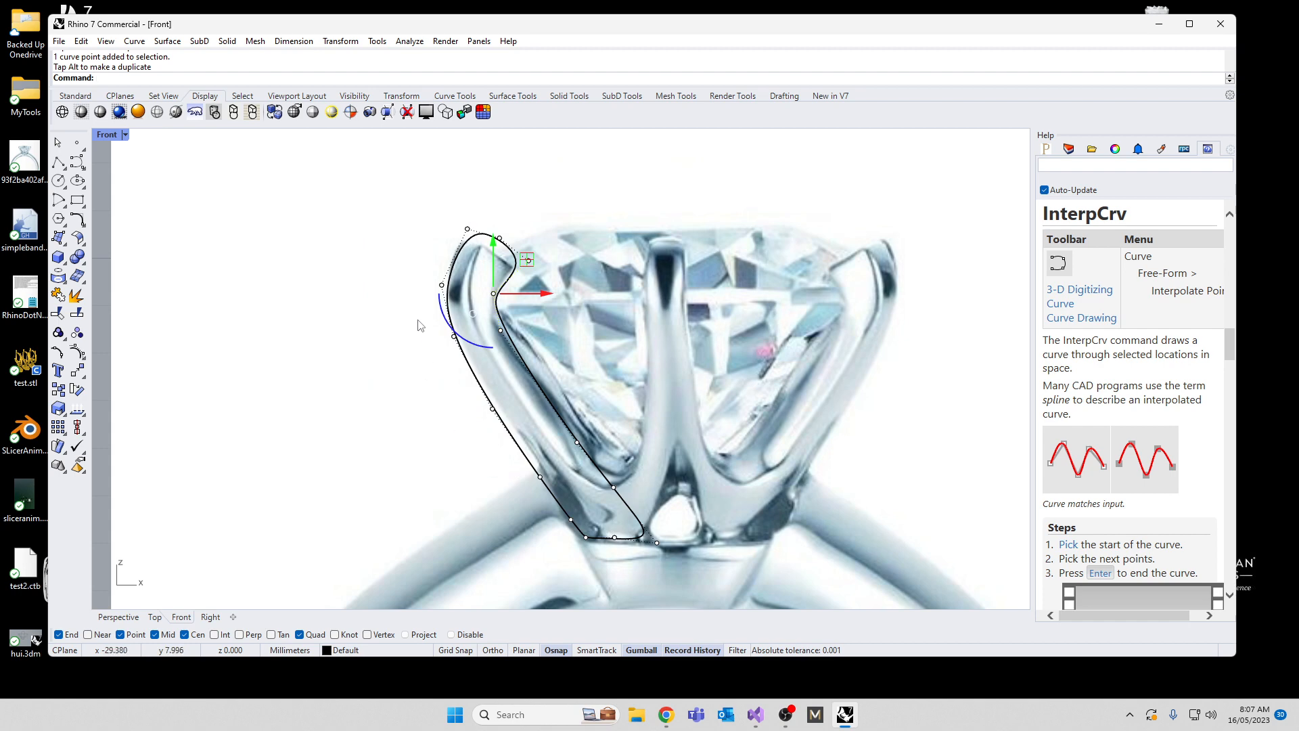
pyautogui.click(441, 285)
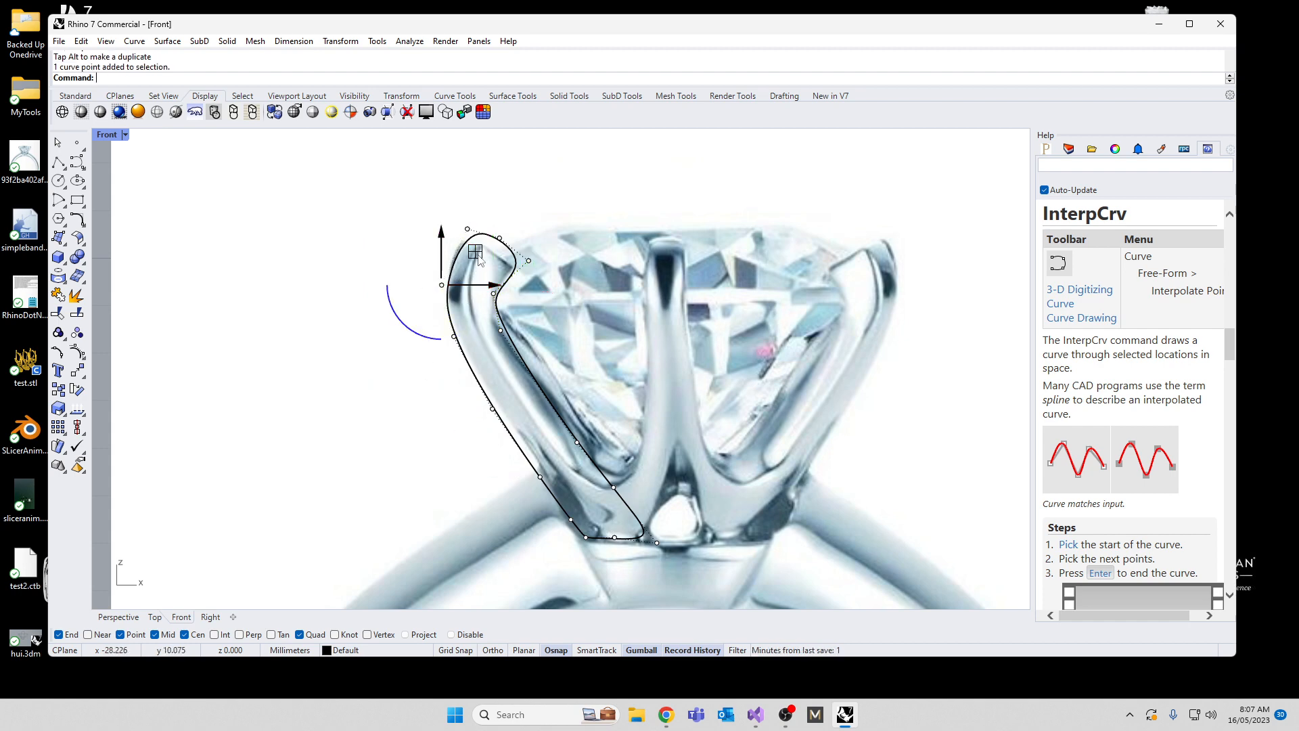
pyautogui.moveTo(476, 255); pyautogui.dragTo(474, 255)
pyautogui.press('Escape')
pyautogui.press('Escape')
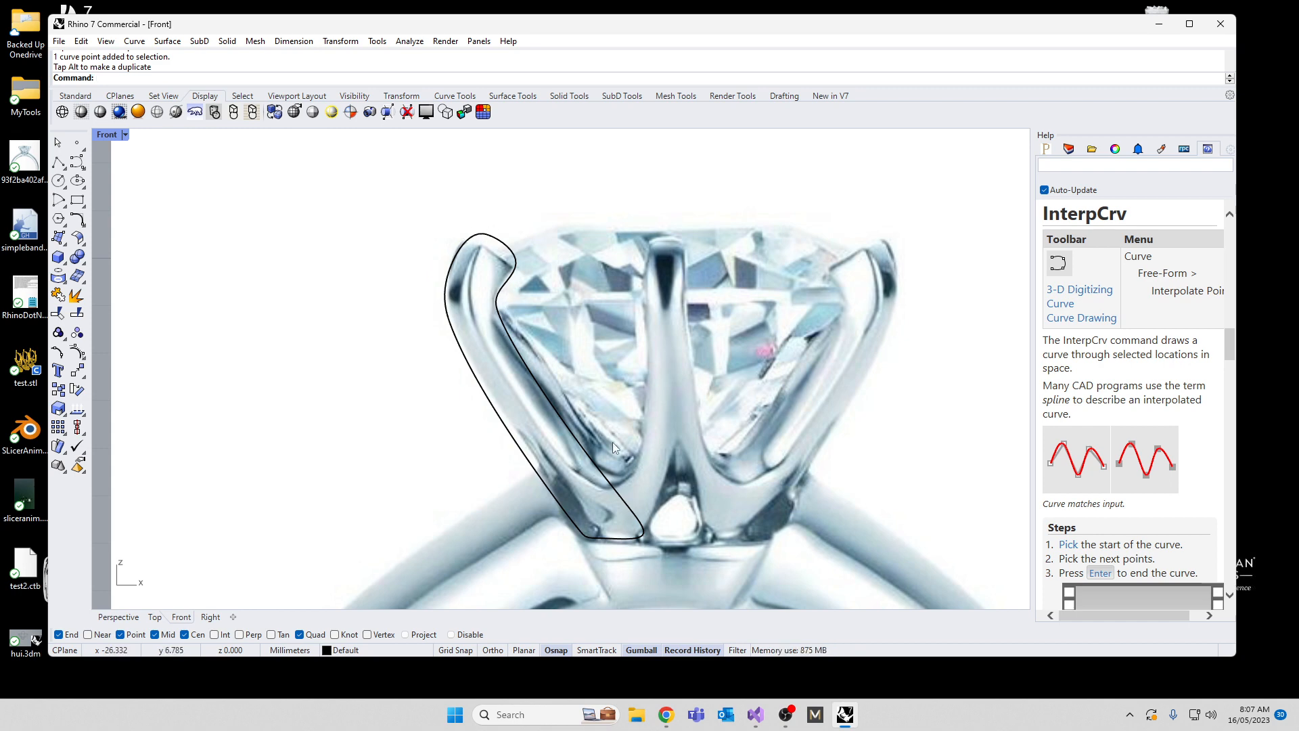
# Step: Move the closed prong outline off the picture to just beside the vertical axis, slightly above the origin
pyautogui.click(573, 526)
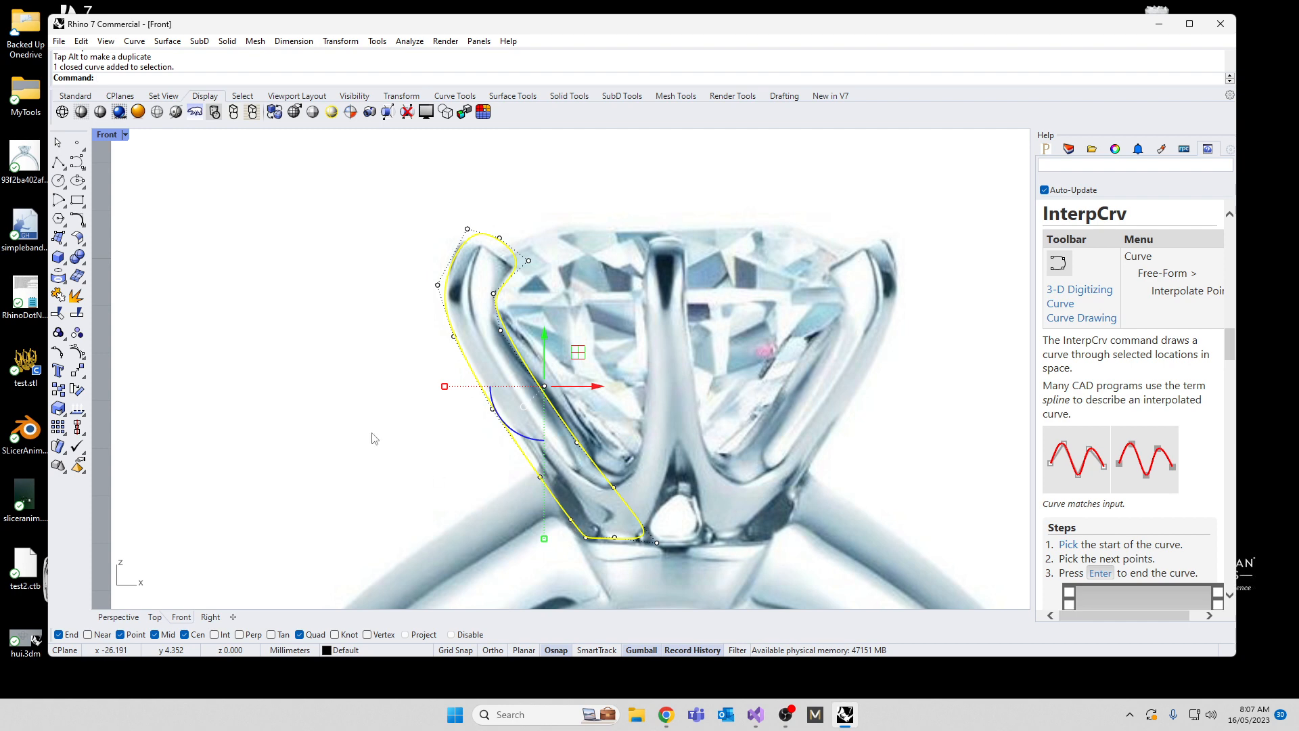
pyautogui.scroll(-5, 362, 426)
pyautogui.moveTo(429, 375); pyautogui.dragTo(633, 406)
pyautogui.scroll(8, 632, 408)
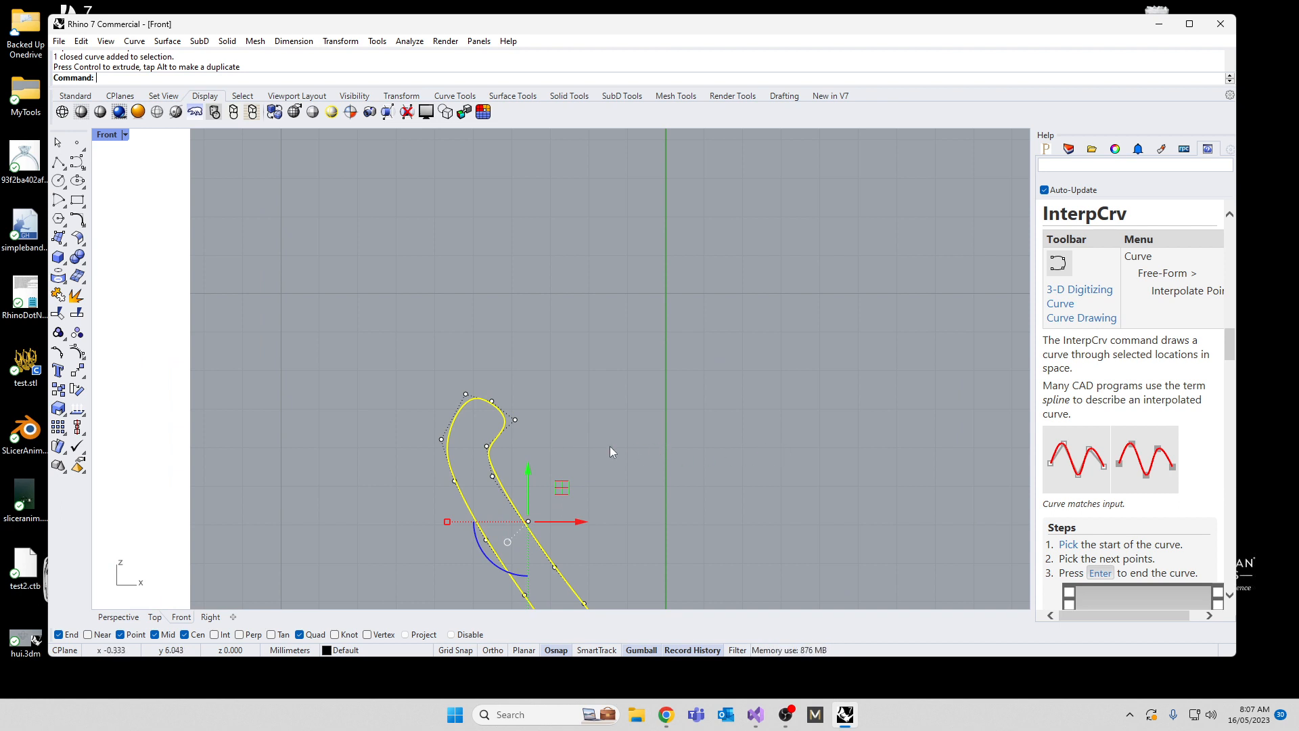
pyautogui.moveTo(563, 485); pyautogui.dragTo(605, 479)
pyautogui.scroll(-8, 474, 374)
pyautogui.scroll(5, 548, 474)
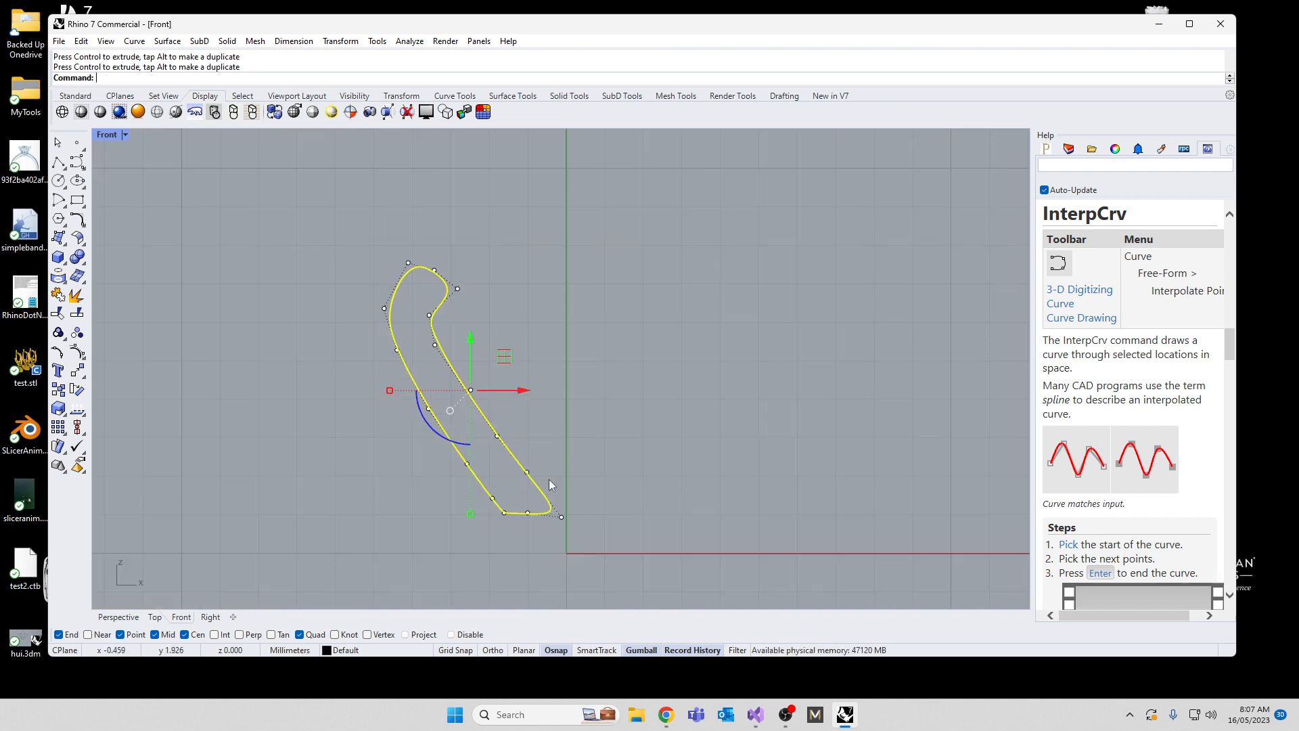
pyautogui.moveTo(497, 360); pyautogui.dragTo(495, 362)
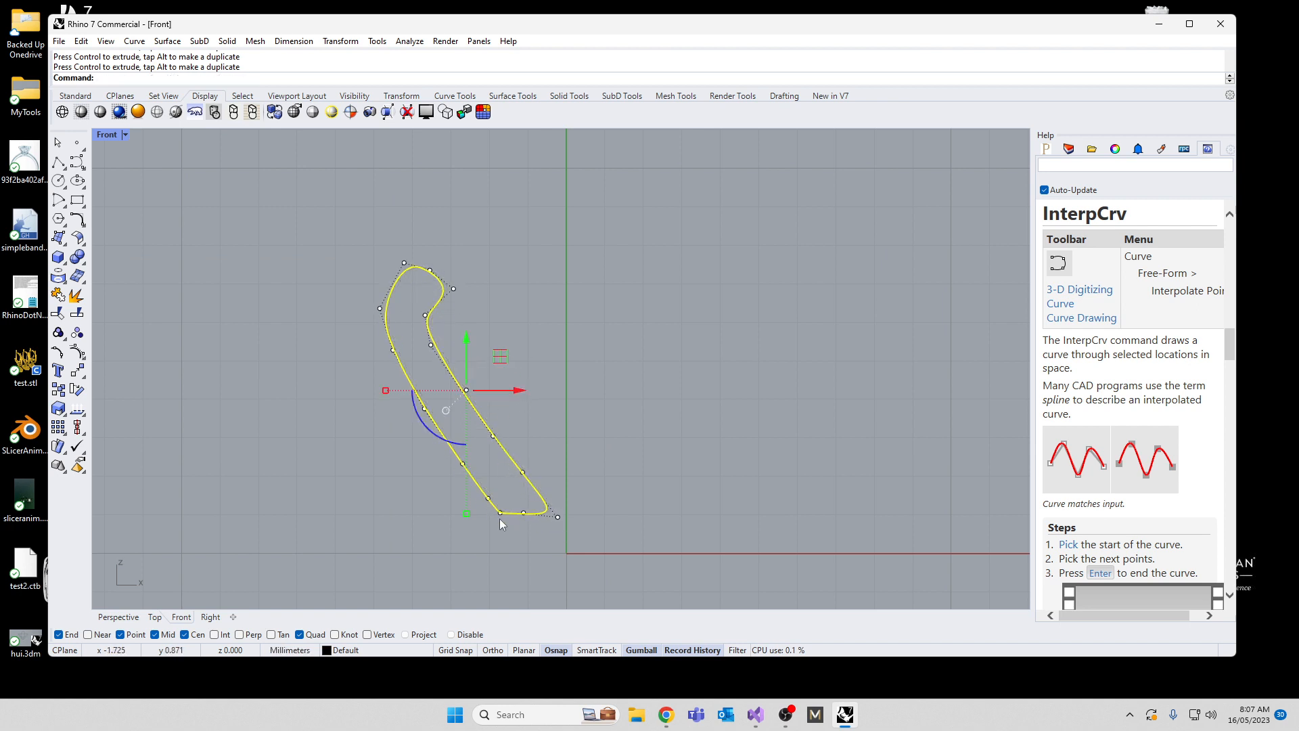
# Step: Start an interpolated curve on the prong outline's base edge and run it outward around the lower outer corner
pyautogui.click(550, 522)
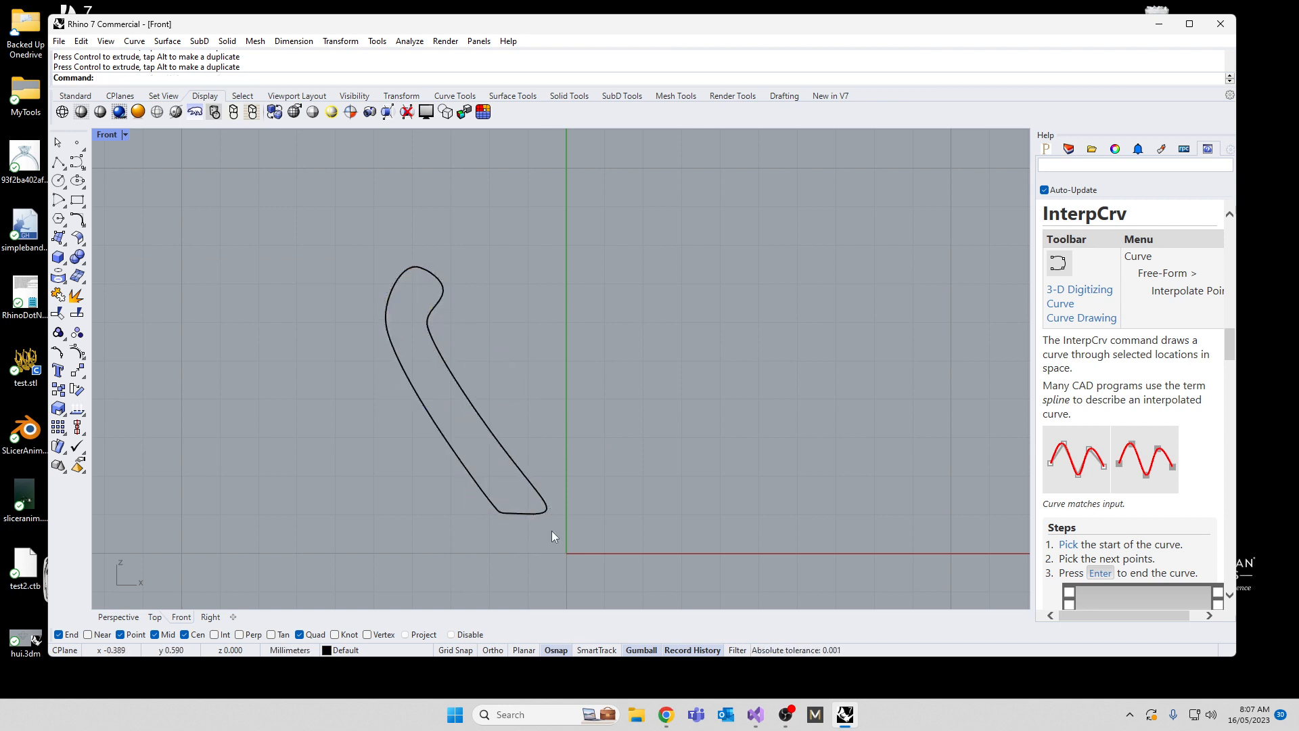
pyautogui.click(534, 512)
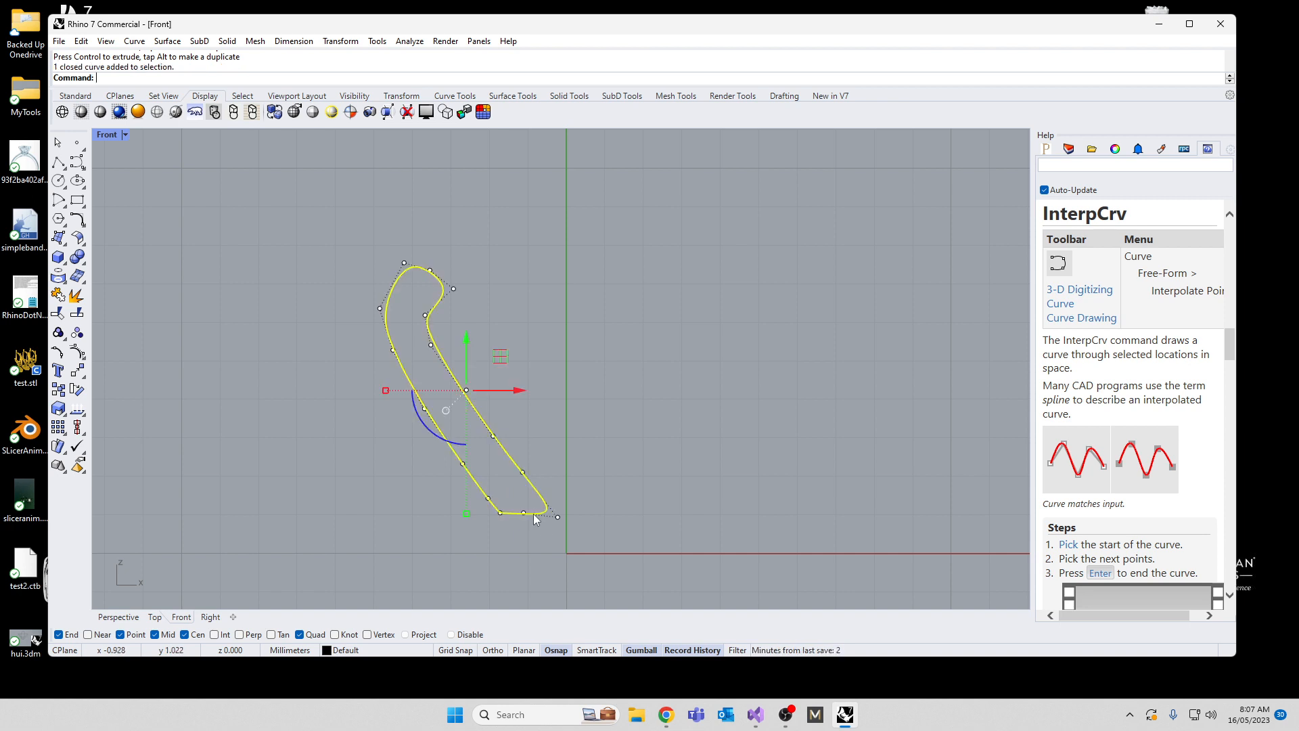
pyautogui.click(78, 162)
pyautogui.click(99, 170)
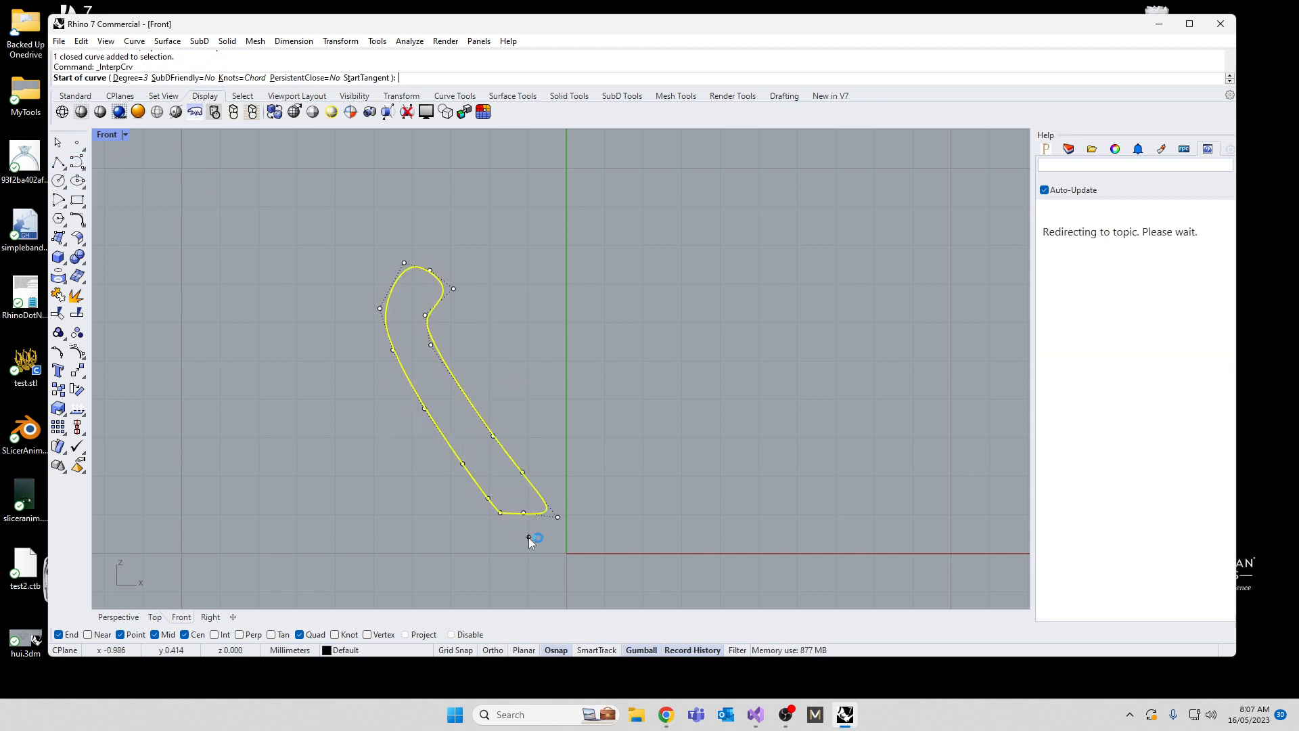
pyautogui.scroll(5, 524, 537)
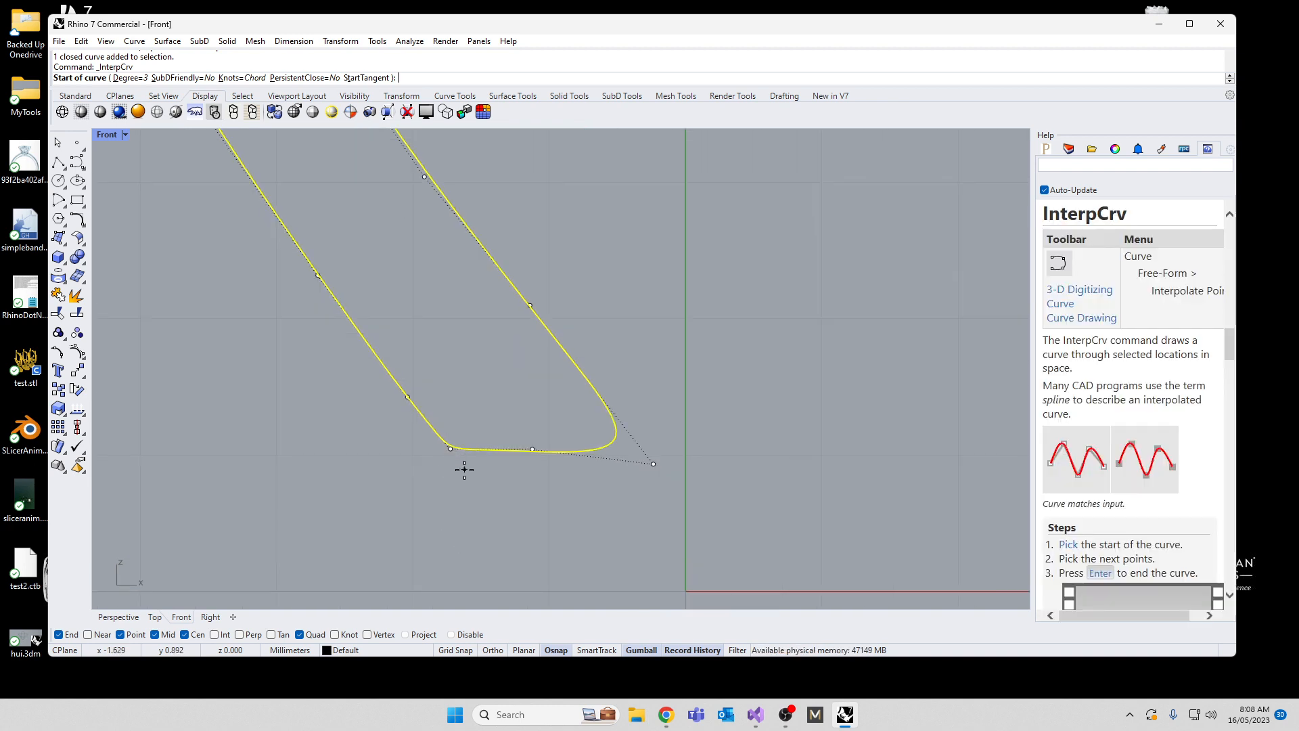
pyautogui.click(531, 450)
pyautogui.click(478, 449)
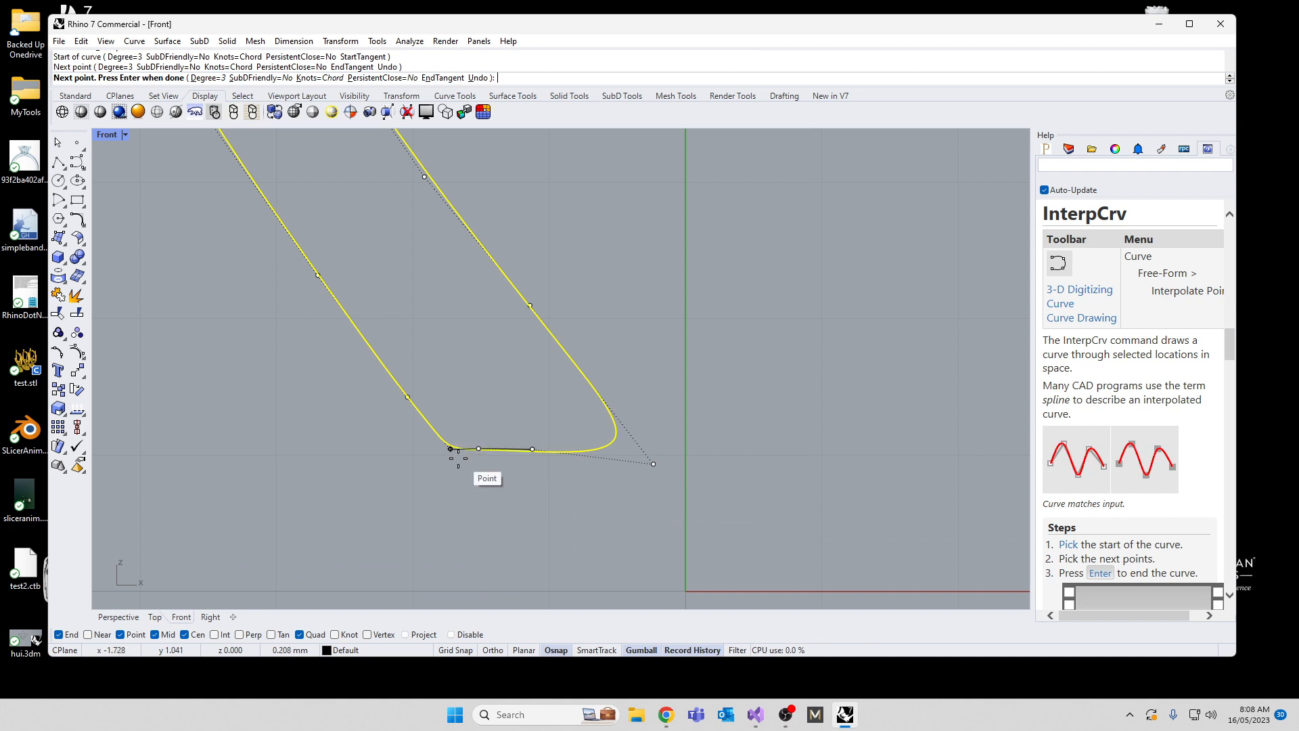
pyautogui.scroll(3, 461, 455)
pyautogui.click(460, 455)
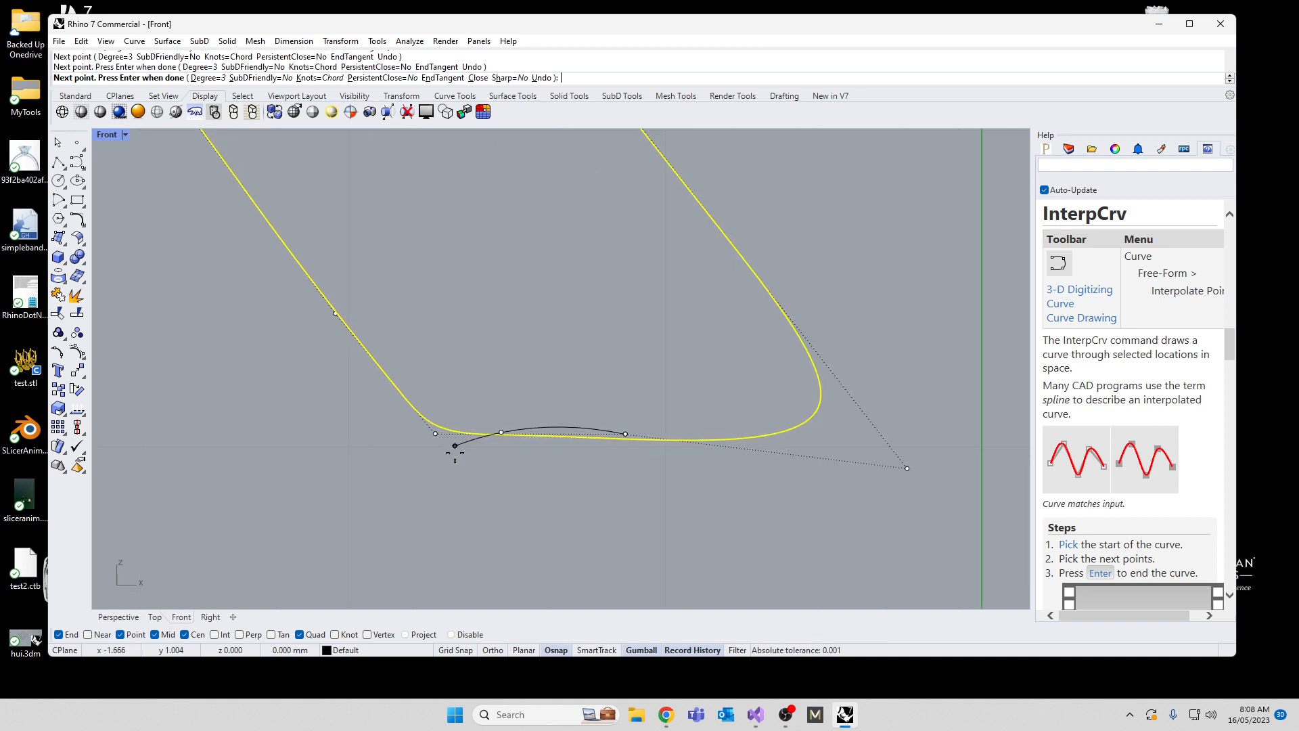
pyautogui.click(478, 499)
# Step: Continue the curve down to the horizontal axis, across past the vertical axis and back up, closing it at its start point
pyautogui.scroll(-4, 516, 551)
pyautogui.scroll(4, 522, 561)
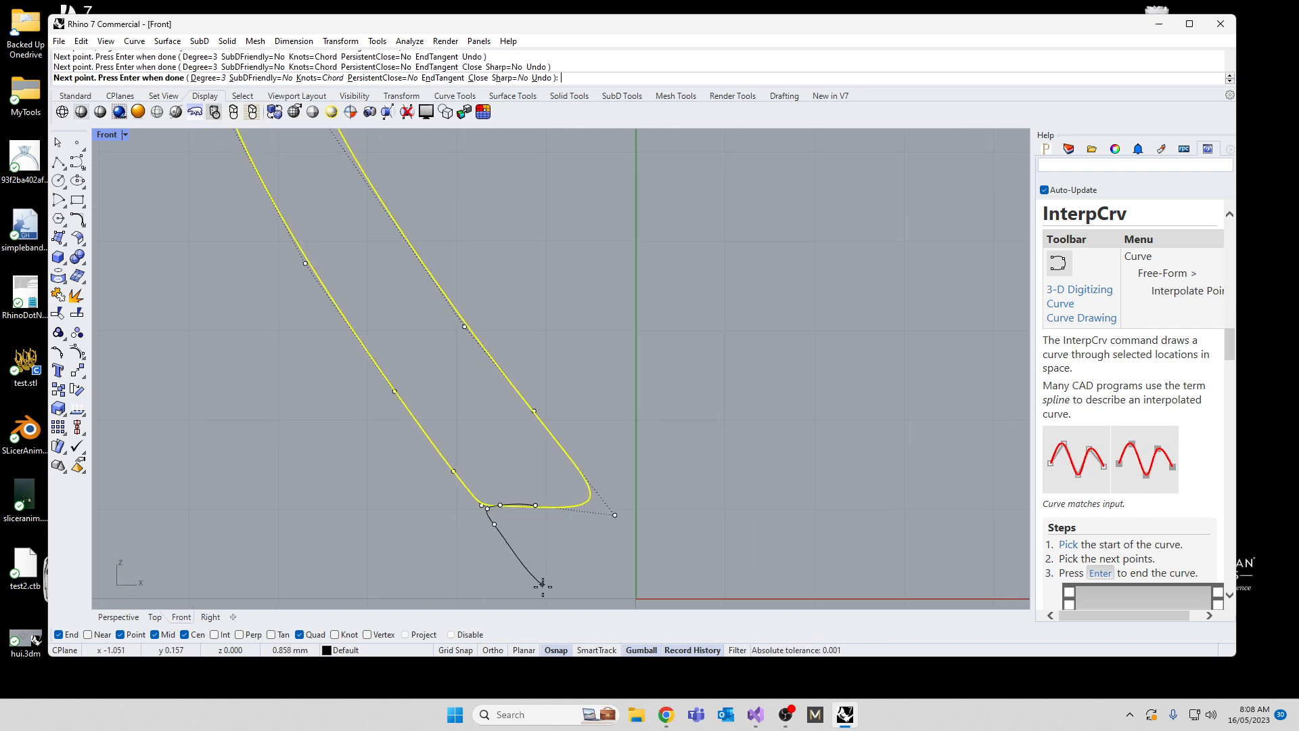
pyautogui.click(544, 586)
pyautogui.click(558, 600)
pyautogui.click(598, 600)
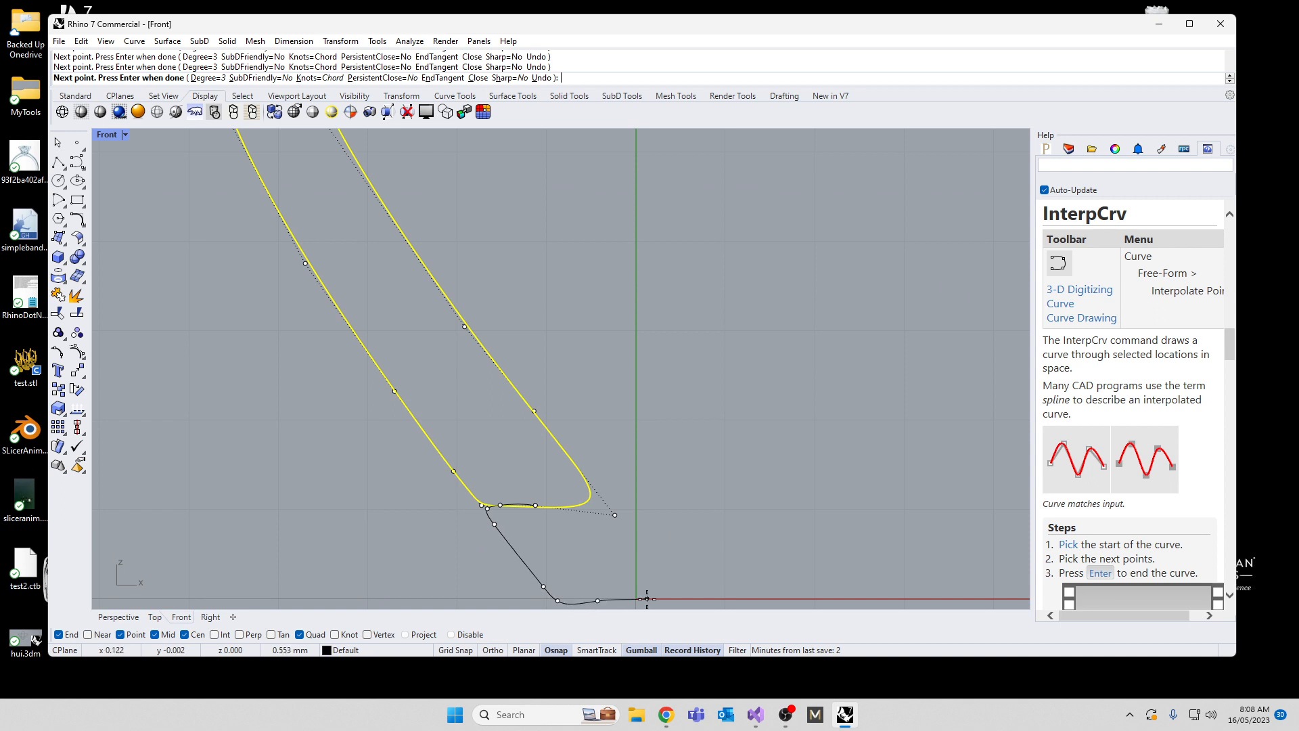
pyautogui.click(648, 598)
pyautogui.click(619, 525)
pyautogui.click(598, 507)
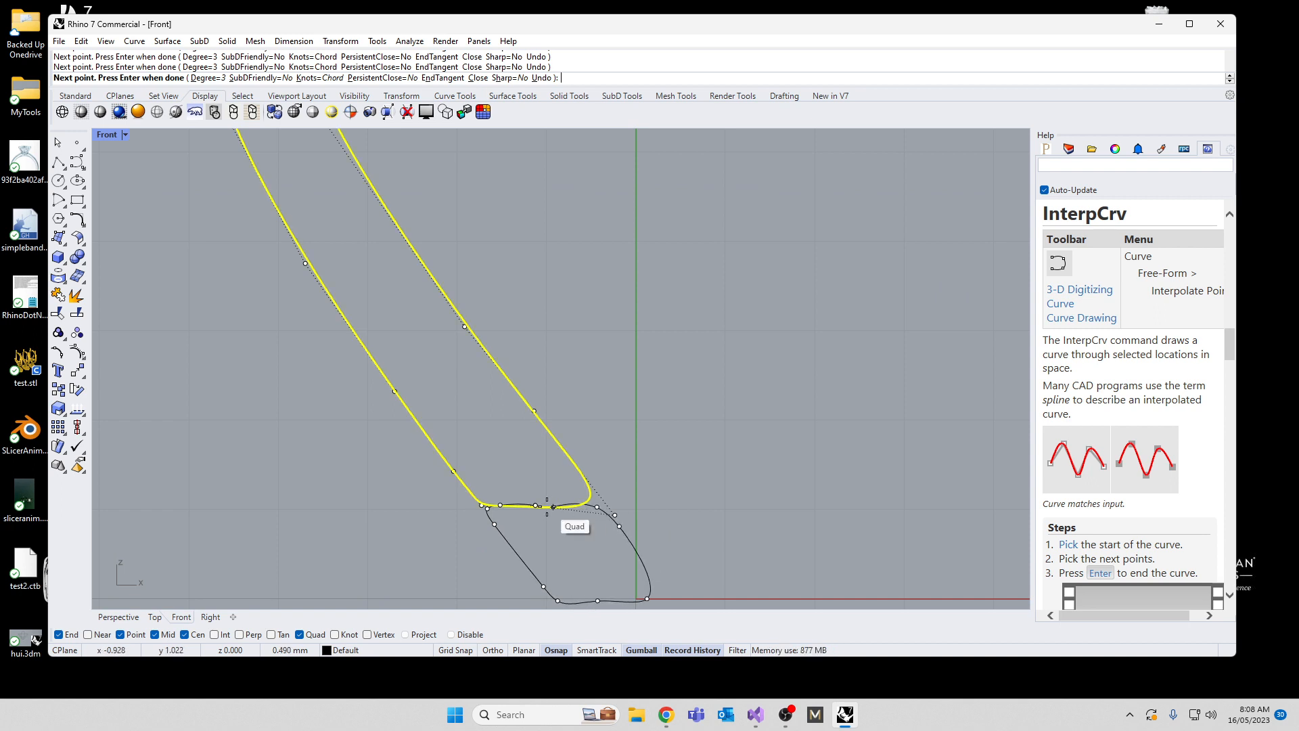
pyautogui.click(536, 505)
# Step: Adjust the new base outline's top edge by moving its middle and upper inner corner control points
pyautogui.click(637, 553)
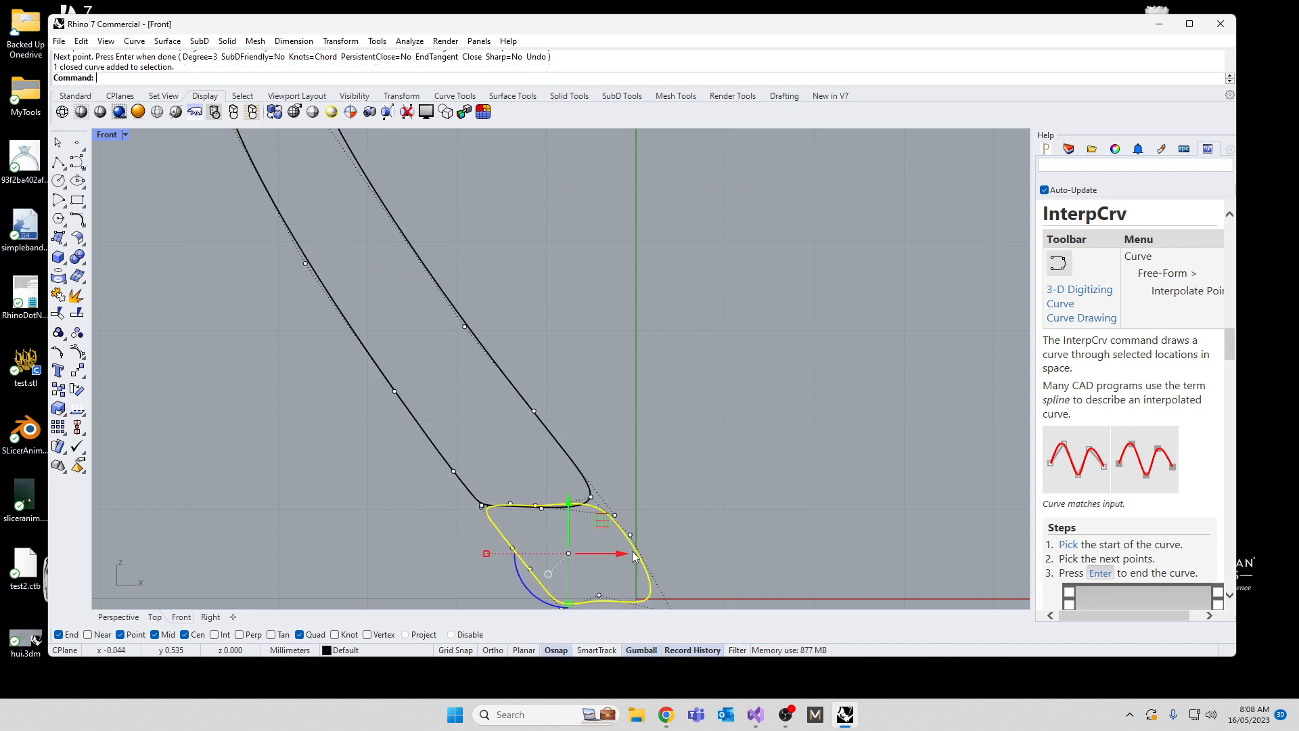
pyautogui.scroll(2, 602, 526)
pyautogui.moveTo(553, 509); pyautogui.dragTo(526, 393, button='right')
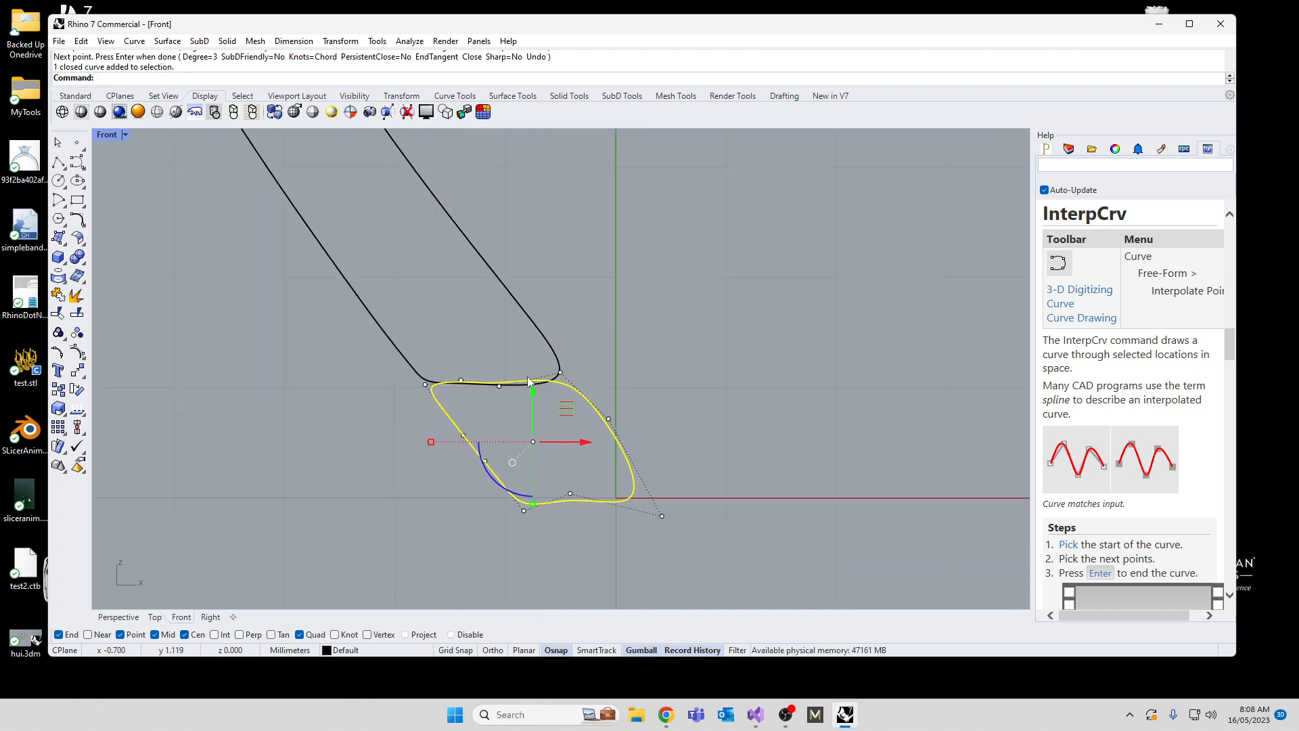
pyautogui.moveTo(479, 378); pyautogui.dragTo(526, 417)
pyautogui.moveTo(529, 356); pyautogui.dragTo(552, 355)
pyautogui.moveTo(524, 274); pyautogui.dragTo(619, 385)
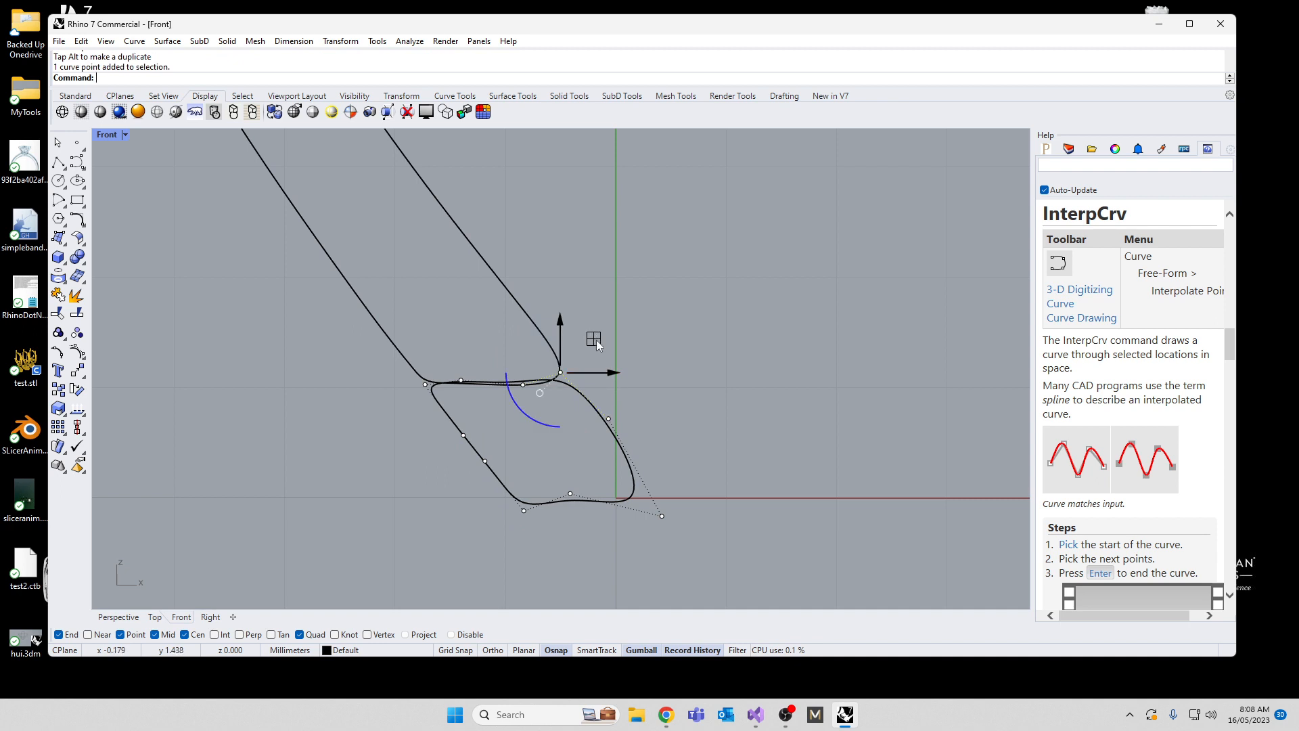
pyautogui.moveTo(596, 339); pyautogui.dragTo(660, 457)
# Step: Move the control point on the base outline's inner side up and toward the prong
pyautogui.press('Escape')
pyautogui.click(604, 411)
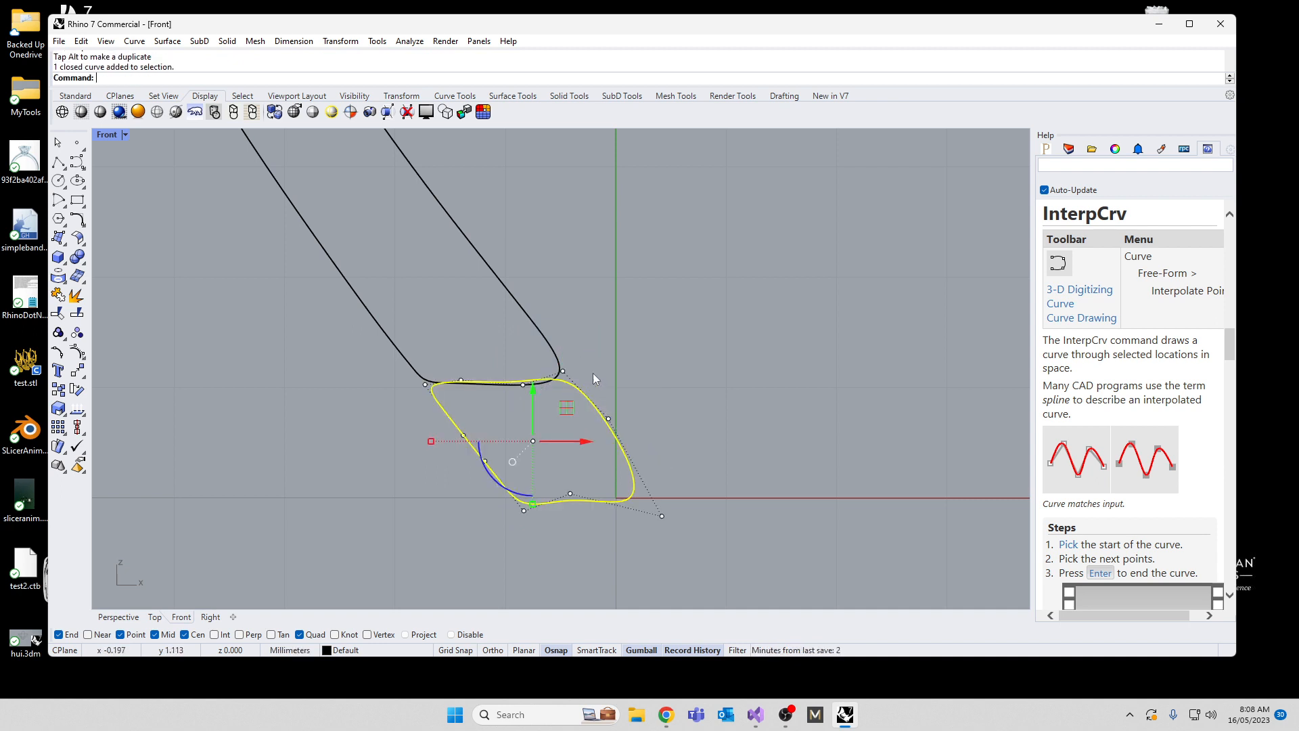
pyautogui.click(608, 419)
pyautogui.moveTo(608, 419); pyautogui.dragTo(591, 398)
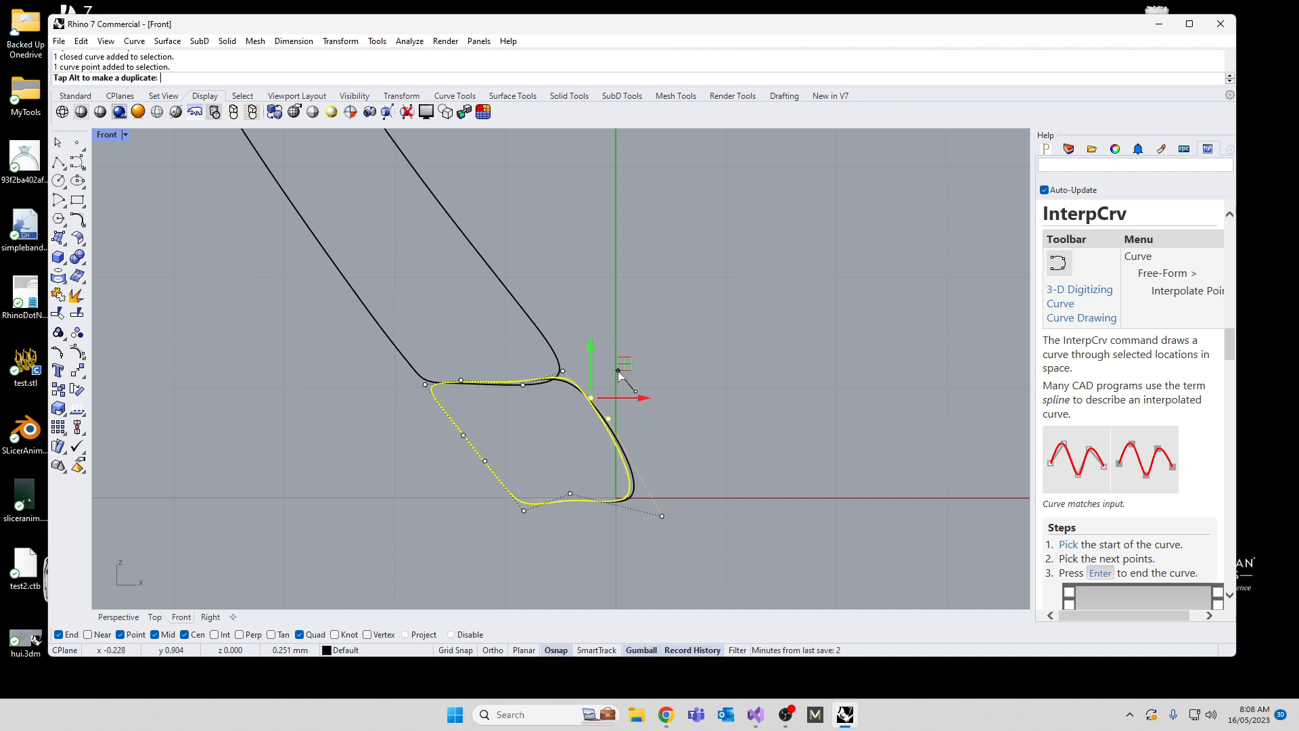
# Step: Reshape the base outline's bottom edge along the horizontal axis by moving its middle and two lower corner control points
pyautogui.click(570, 493)
pyautogui.moveTo(598, 459); pyautogui.dragTo(597, 454)
pyautogui.click(665, 516)
pyautogui.moveTo(684, 482); pyautogui.dragTo(708, 479)
pyautogui.click(524, 511)
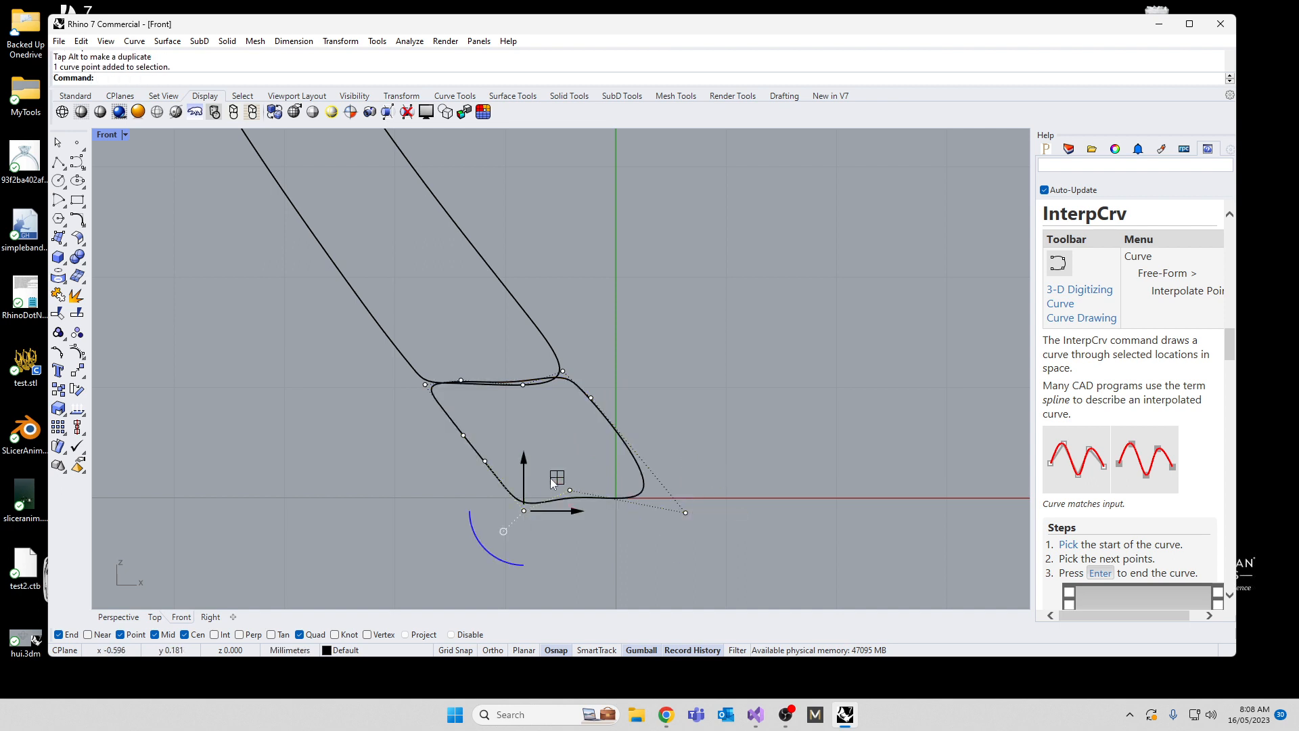
pyautogui.moveTo(554, 479); pyautogui.dragTo(592, 462)
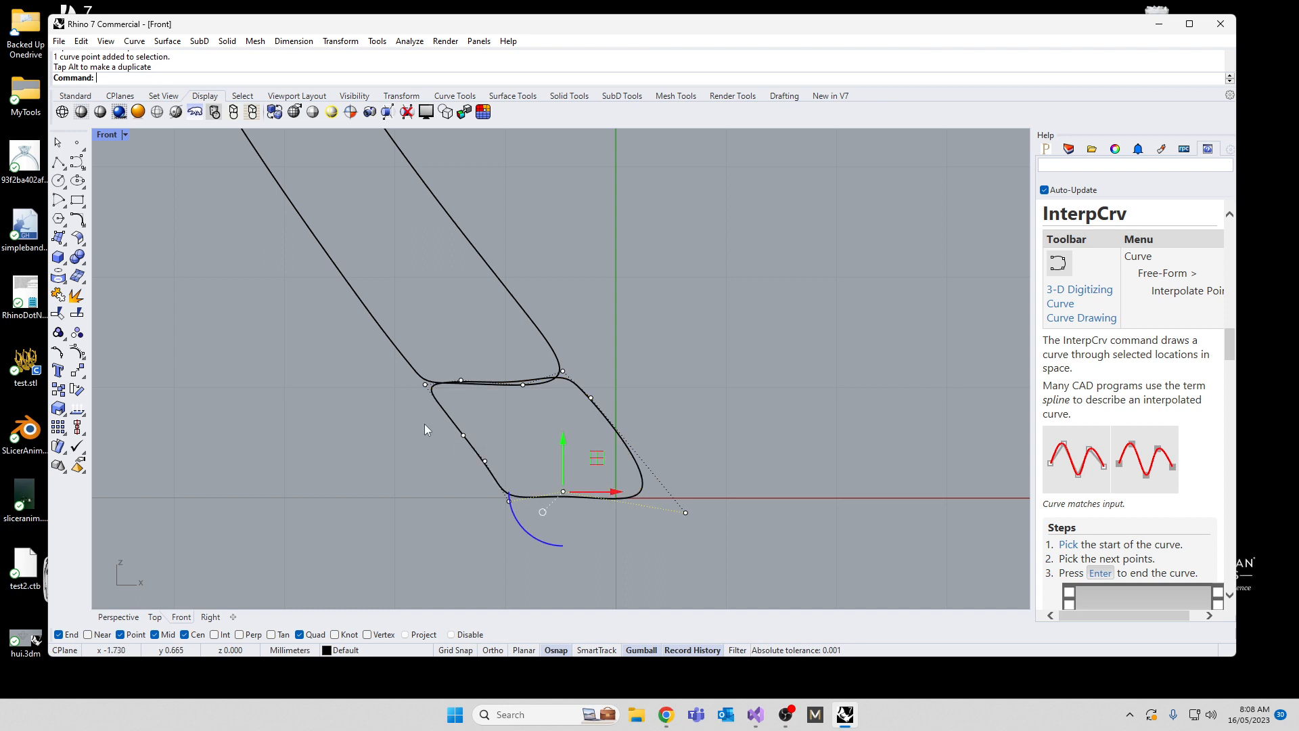
# Step: Delete the upper control point on the base outline's outer side and extend its upper outer corner further outward
pyautogui.moveTo(425, 423); pyautogui.dragTo(462, 444)
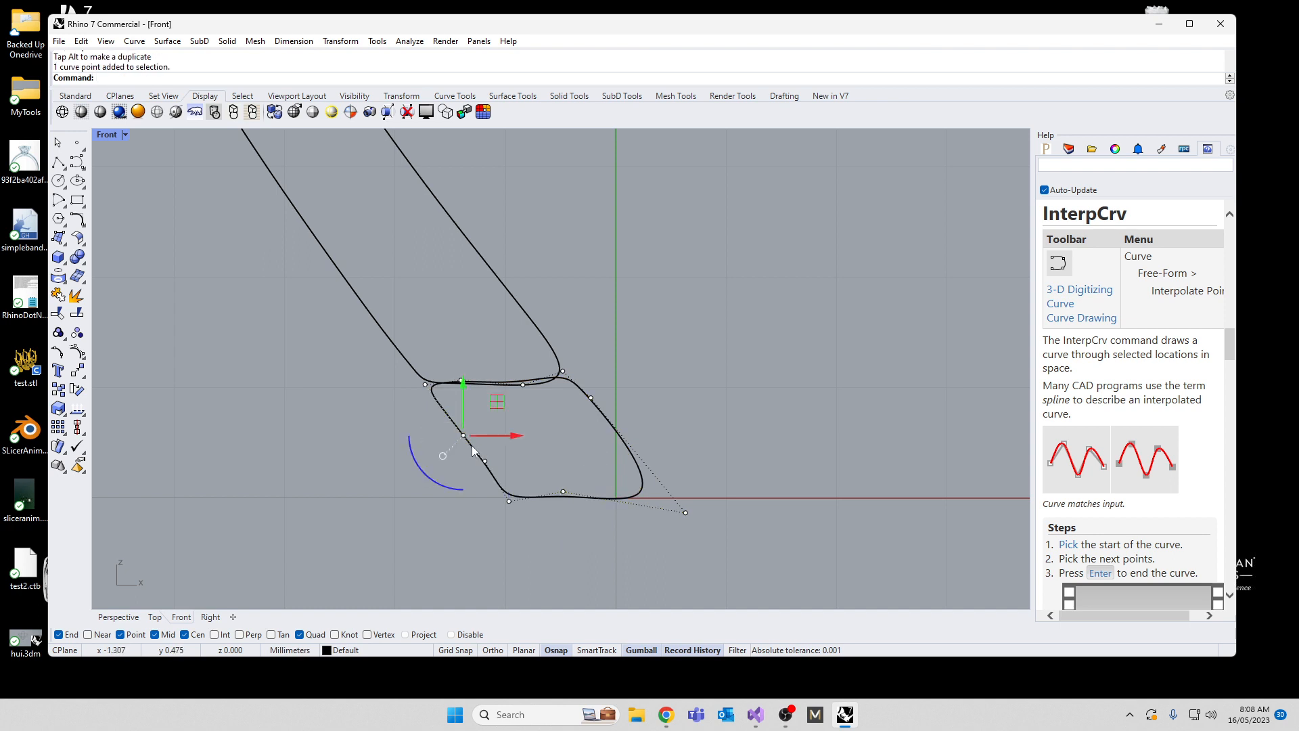
pyautogui.press('Delete')
pyautogui.scroll(3, 433, 413)
pyautogui.click(410, 366)
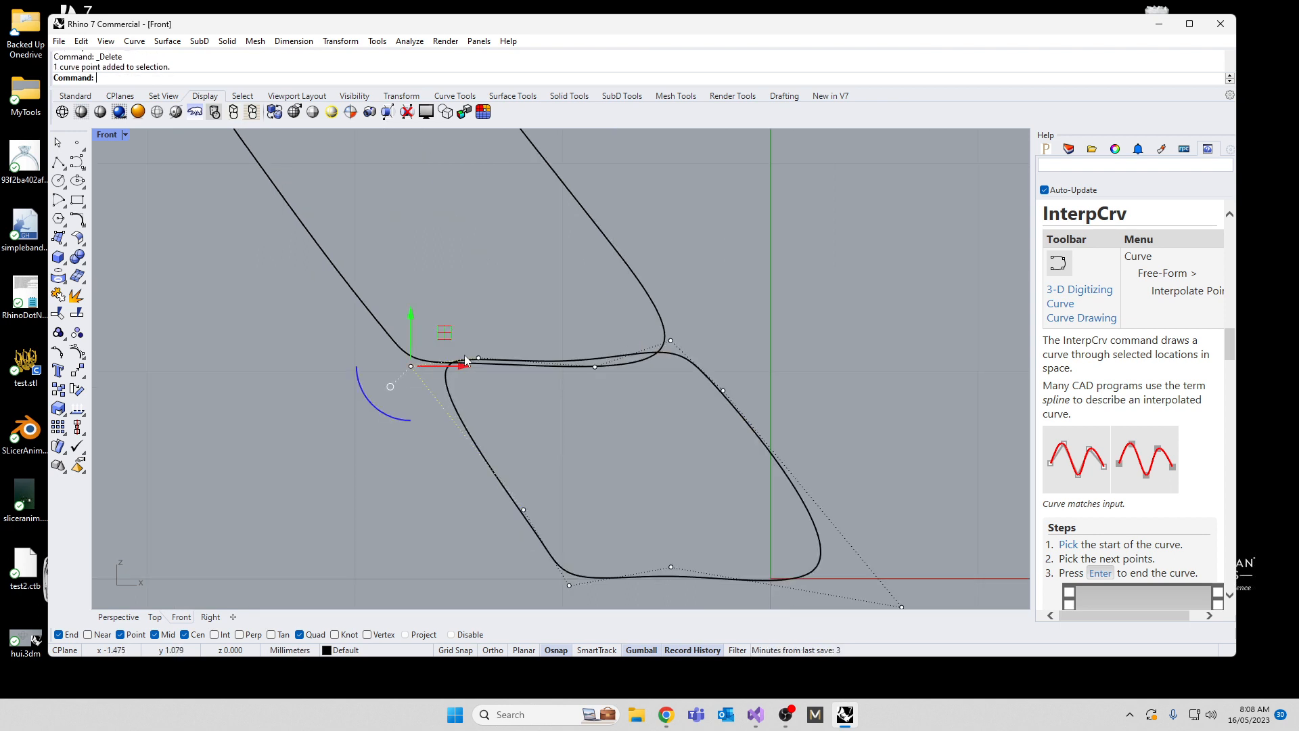
pyautogui.moveTo(450, 329); pyautogui.dragTo(420, 333)
pyautogui.click(478, 358)
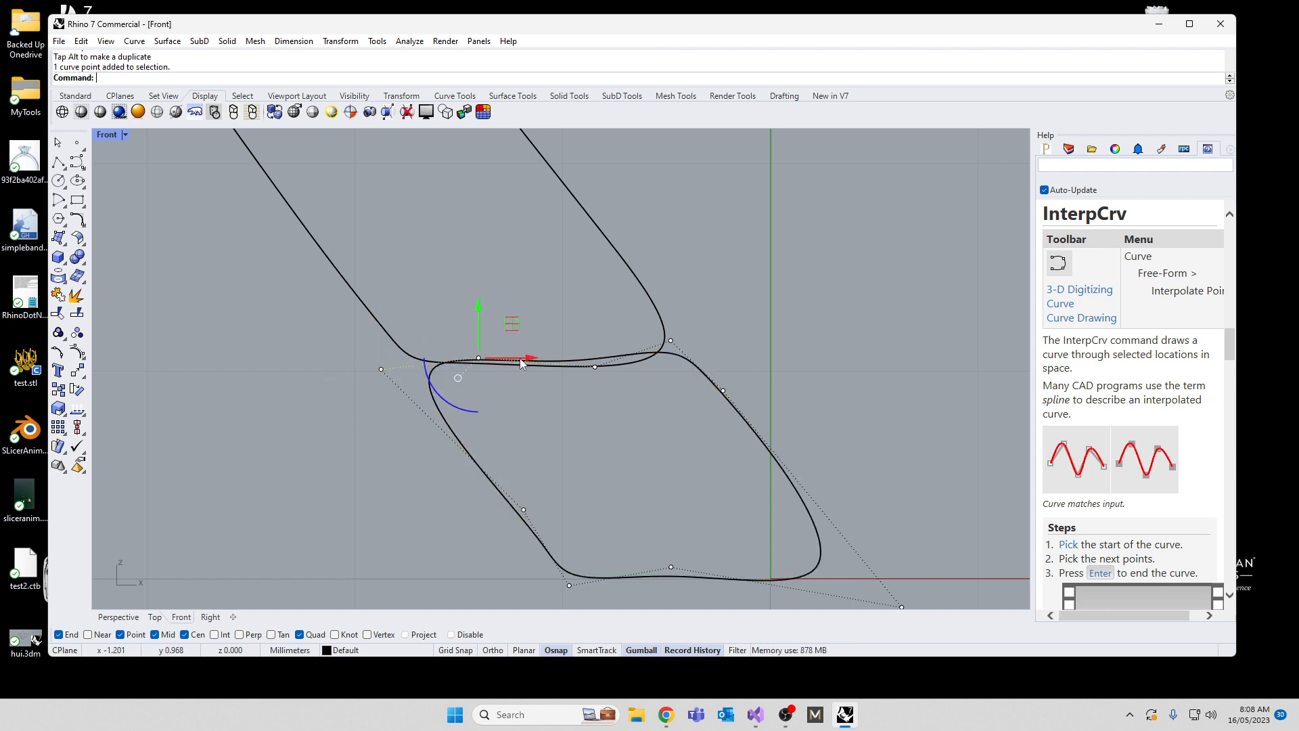
pyautogui.moveTo(506, 319)
pyautogui.mouseDown()
pyautogui.moveTo(510, 330)
pyautogui.moveTo(511, 316)
pyautogui.mouseUp()
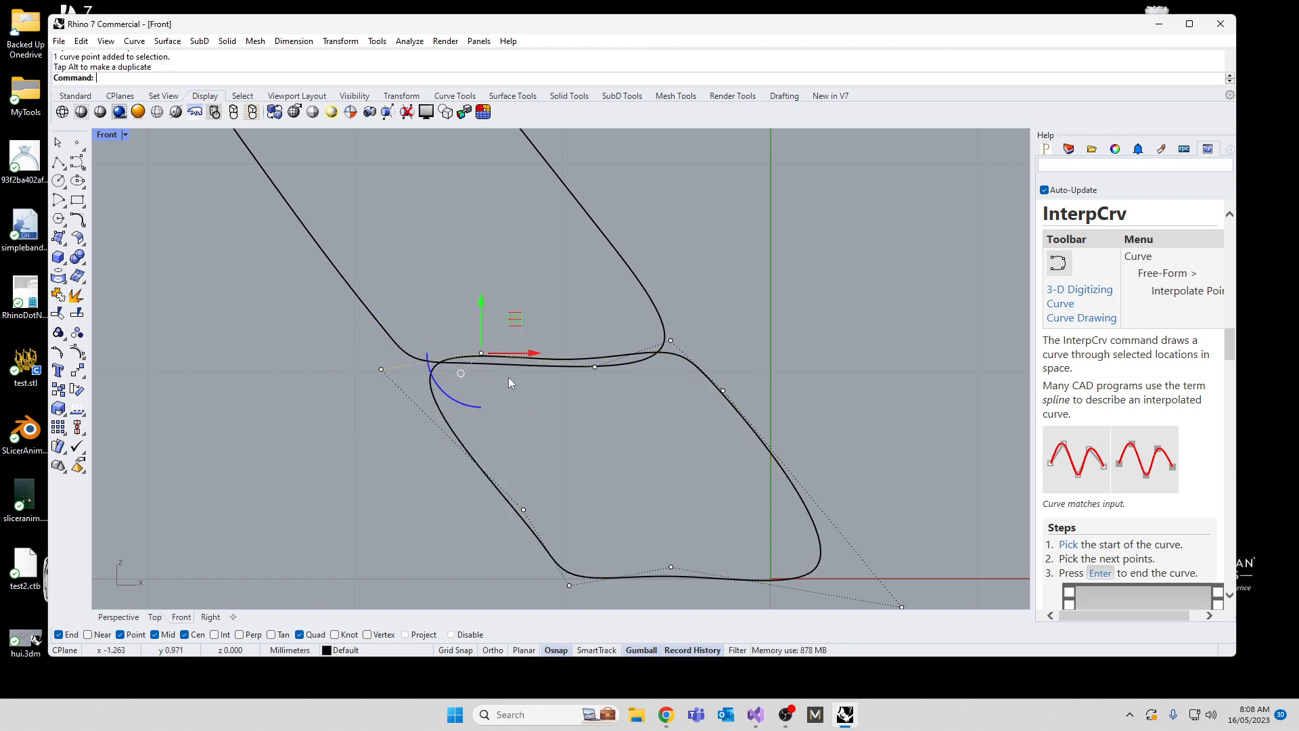
# Step: Flatten the base outline's four top-edge control points into a level line just below the prong outline
pyautogui.moveTo(235, 253); pyautogui.dragTo(720, 372)
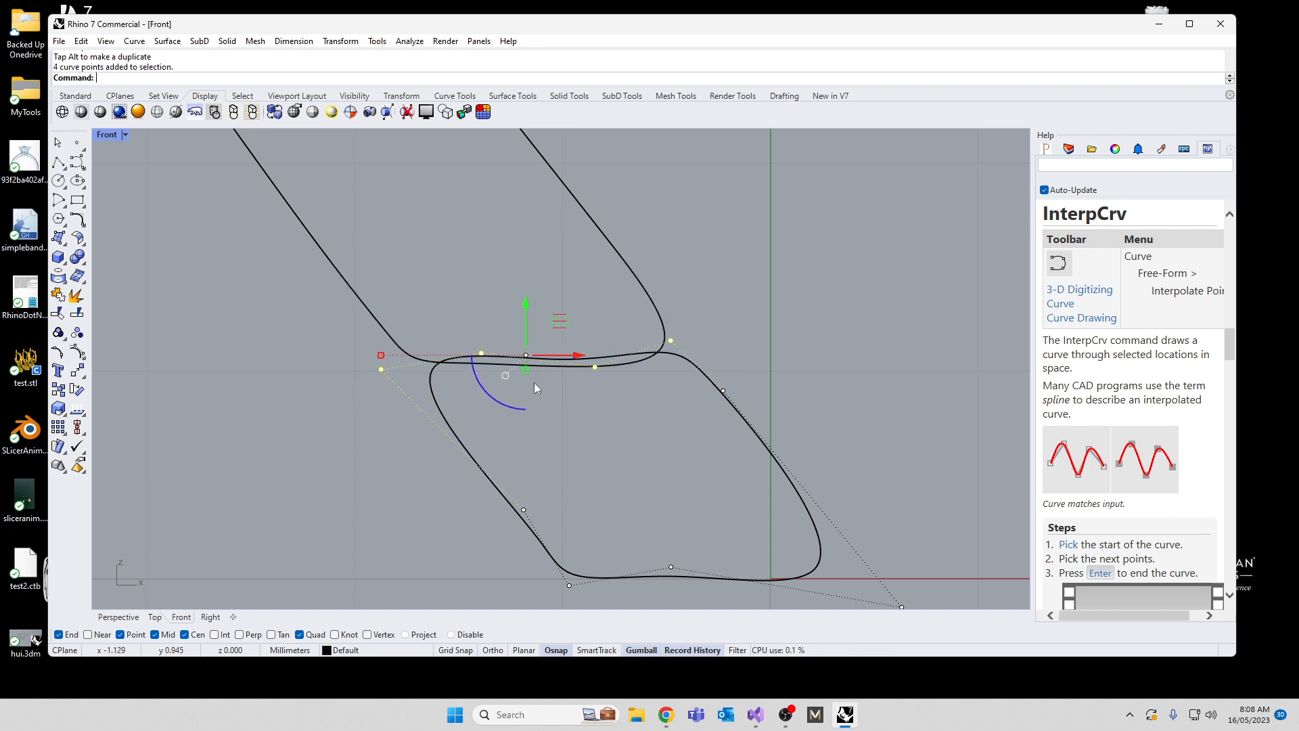
pyautogui.scroll(5, 531, 376)
pyautogui.moveTo(521, 354); pyautogui.dragTo(569, 348)
pyautogui.scroll(-12, 554, 414)
pyautogui.click(349, 580)
pyautogui.press('Escape')
# Step: Adjust the vertical spread of the three control points at the prong outline's base and nudge them slightly upward
pyautogui.click(464, 395)
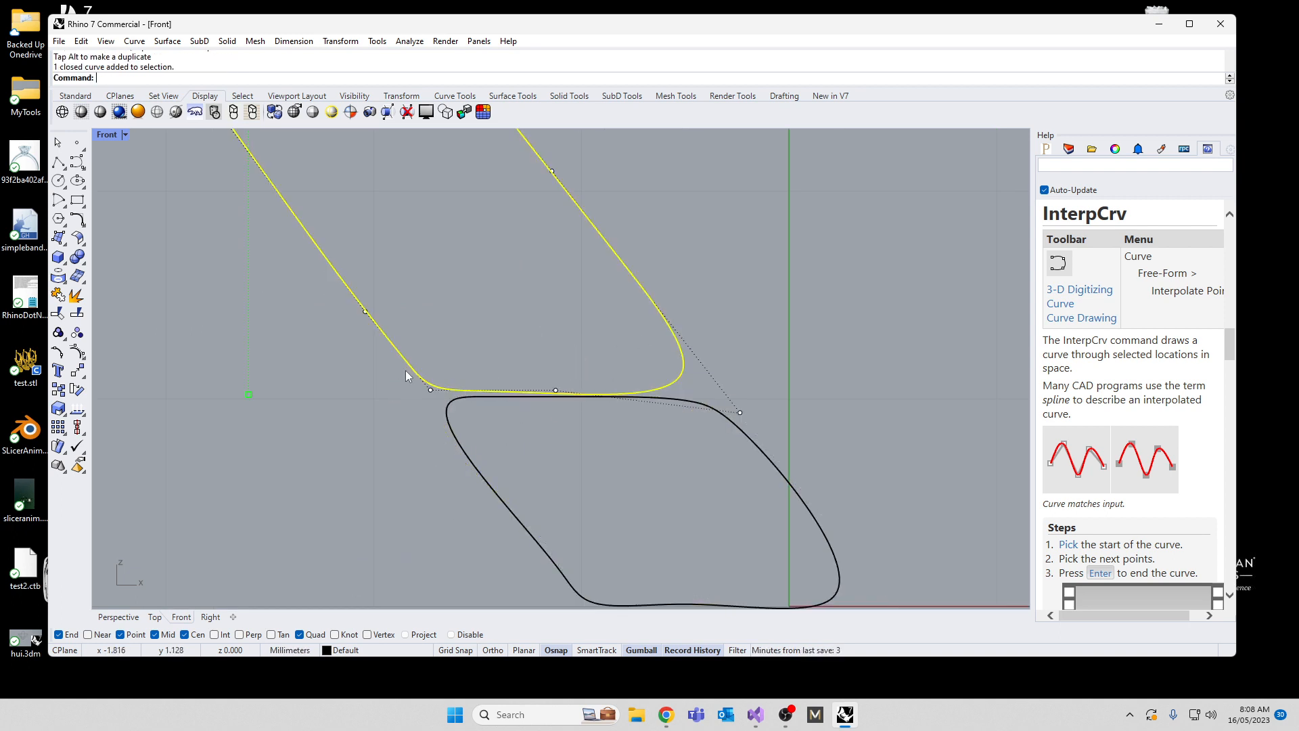
pyautogui.press('F10')
pyautogui.moveTo(363, 362); pyautogui.dragTo(792, 435)
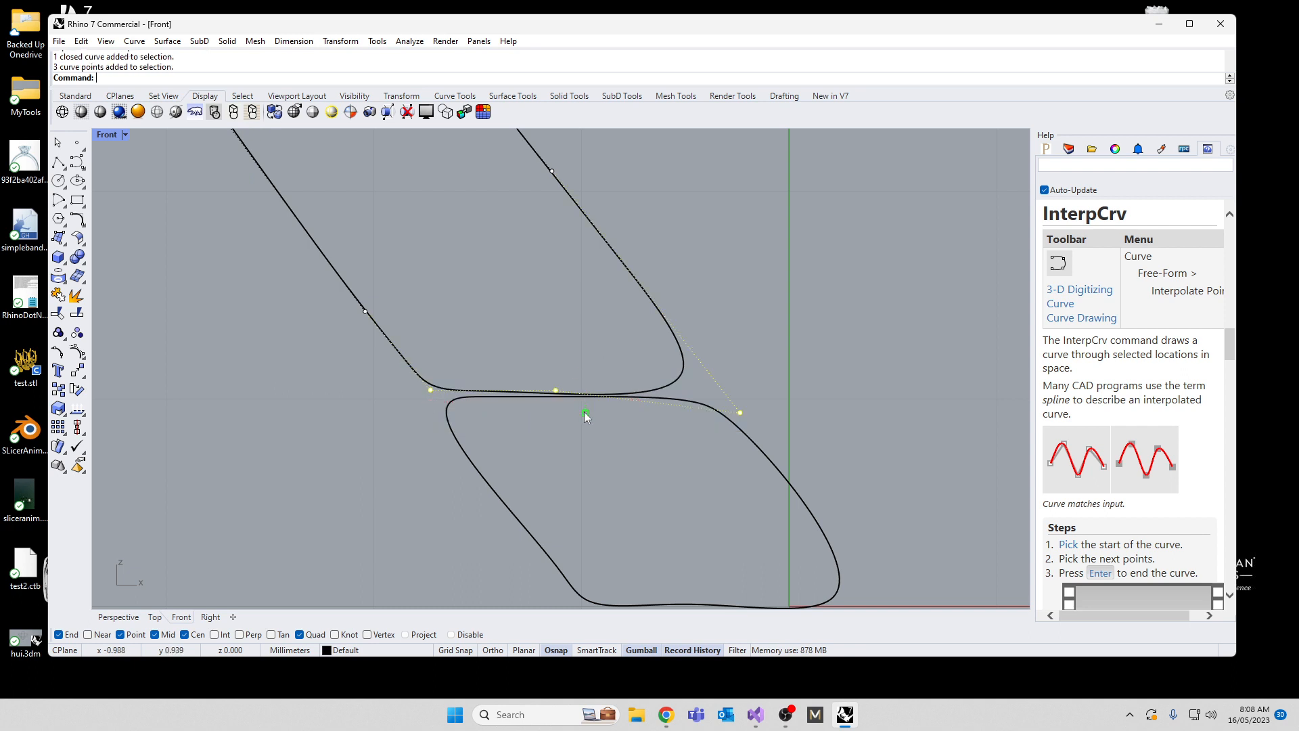
pyautogui.moveTo(583, 409)
pyautogui.mouseDown()
pyautogui.moveTo(587, 427)
pyautogui.moveTo(590, 414)
pyautogui.mouseUp()
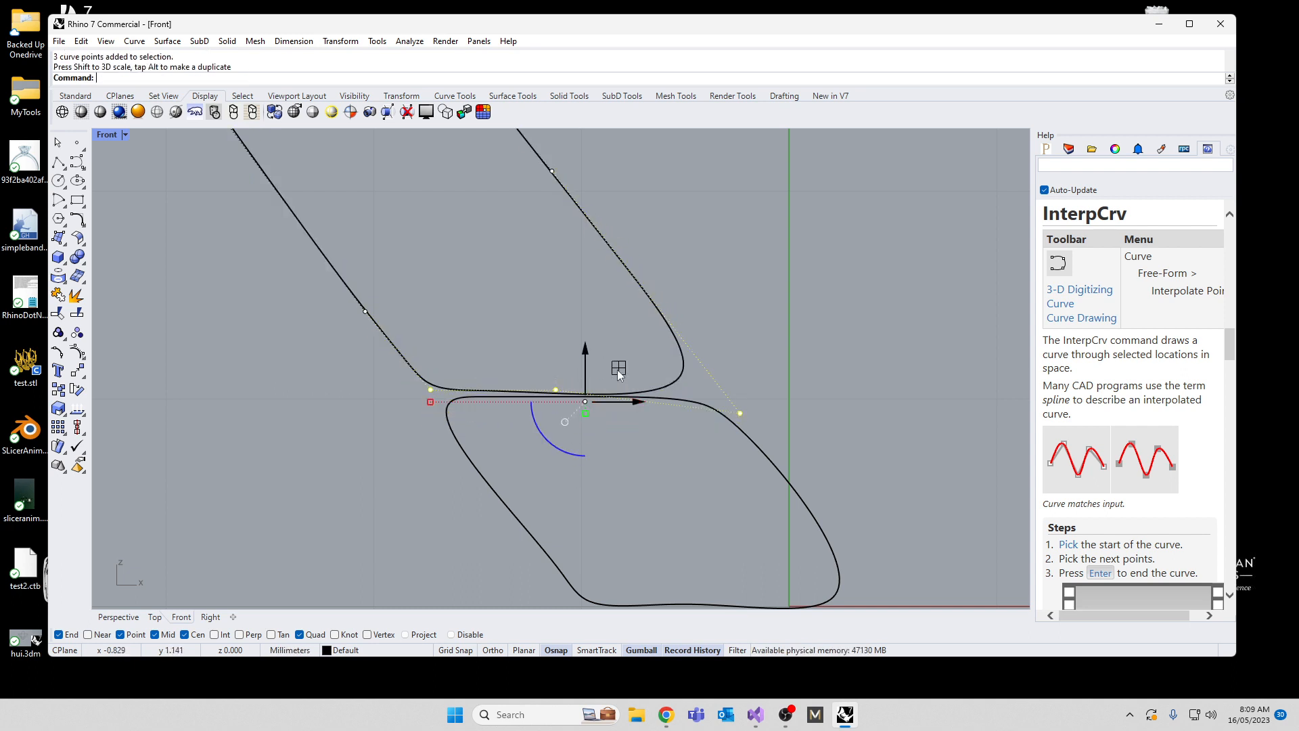
pyautogui.moveTo(618, 369)
pyautogui.mouseDown()
pyautogui.moveTo(614, 356)
pyautogui.moveTo(624, 362)
pyautogui.mouseUp()
pyautogui.press('Escape')
pyautogui.press('Escape')
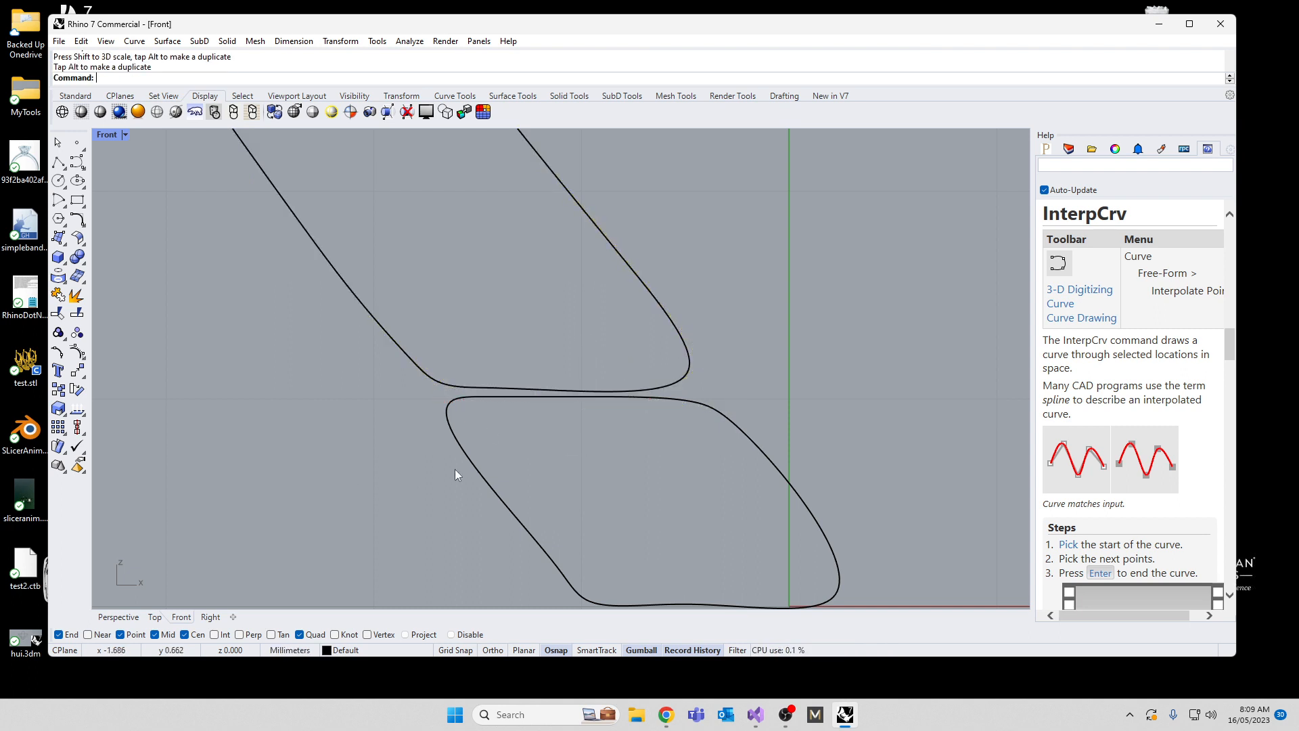
# Step: Raise the base outline's four top-edge control points so the edge meets the bottom of the prong outline
pyautogui.click(449, 399)
pyautogui.press('F10')
pyautogui.moveTo(351, 350); pyautogui.dragTo(711, 420)
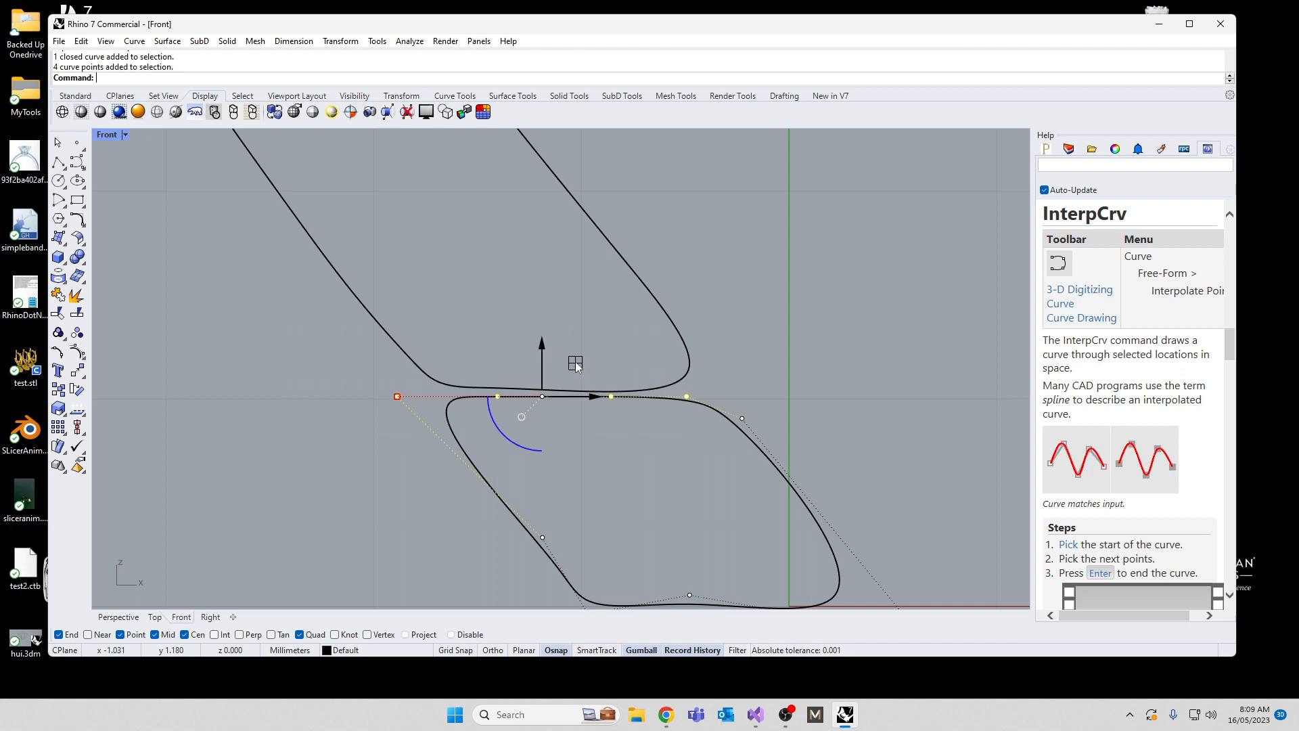
pyautogui.moveTo(576, 362); pyautogui.dragTo(572, 351)
pyautogui.scroll(-8, 573, 352)
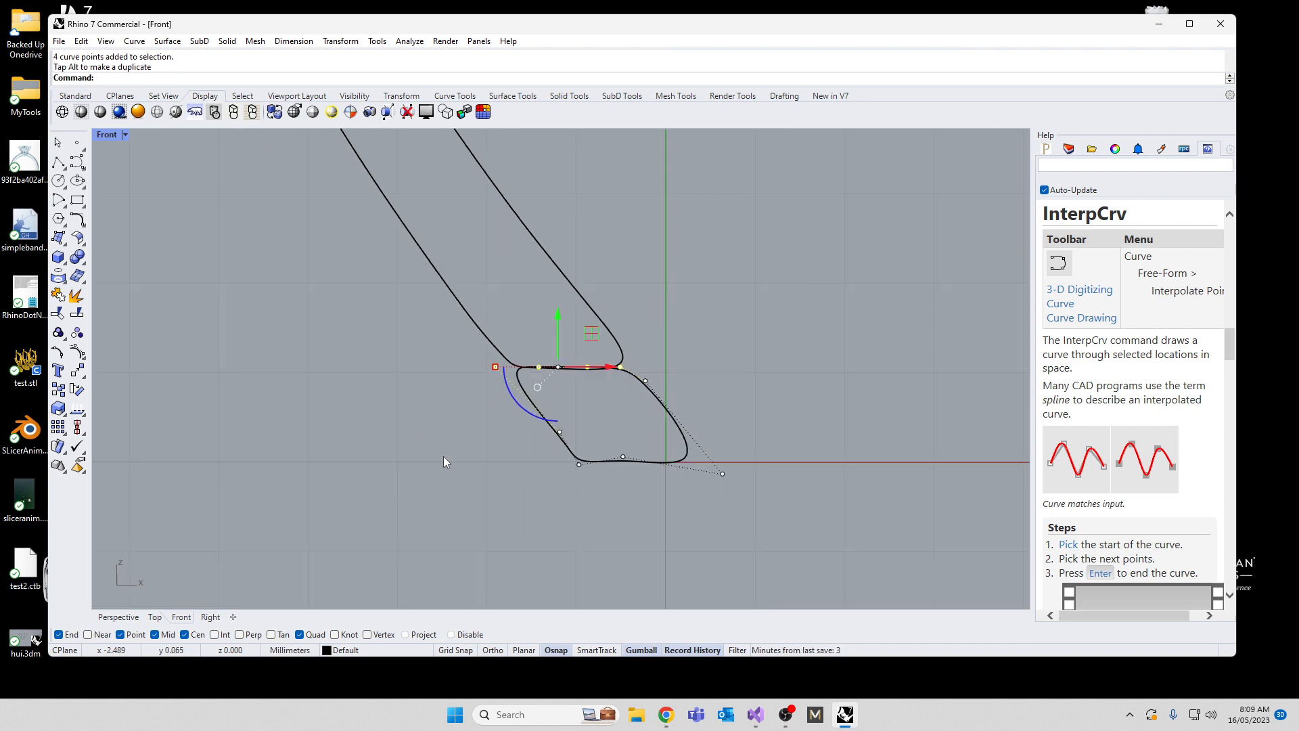
# Step: Refine the base outline's bottom edge by moving its lower inner corner point and its middle control point
pyautogui.scroll(3, 612, 444)
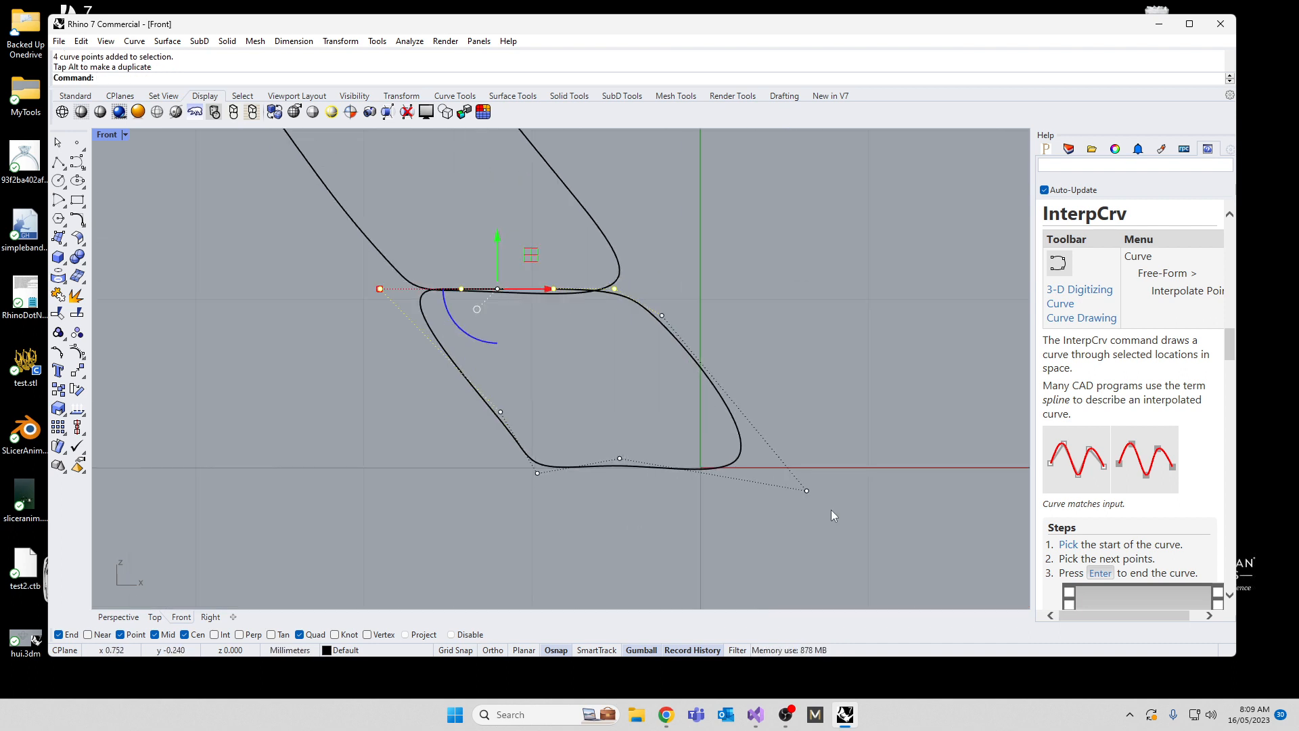
pyautogui.moveTo(771, 387); pyautogui.dragTo(843, 515)
pyautogui.moveTo(841, 458)
pyautogui.mouseDown()
pyautogui.moveTo(833, 445)
pyautogui.moveTo(843, 458)
pyautogui.mouseUp()
pyautogui.click(620, 459)
pyautogui.moveTo(656, 433); pyautogui.dragTo(645, 433)
pyautogui.scroll(-7, 634, 516)
pyautogui.click(535, 480)
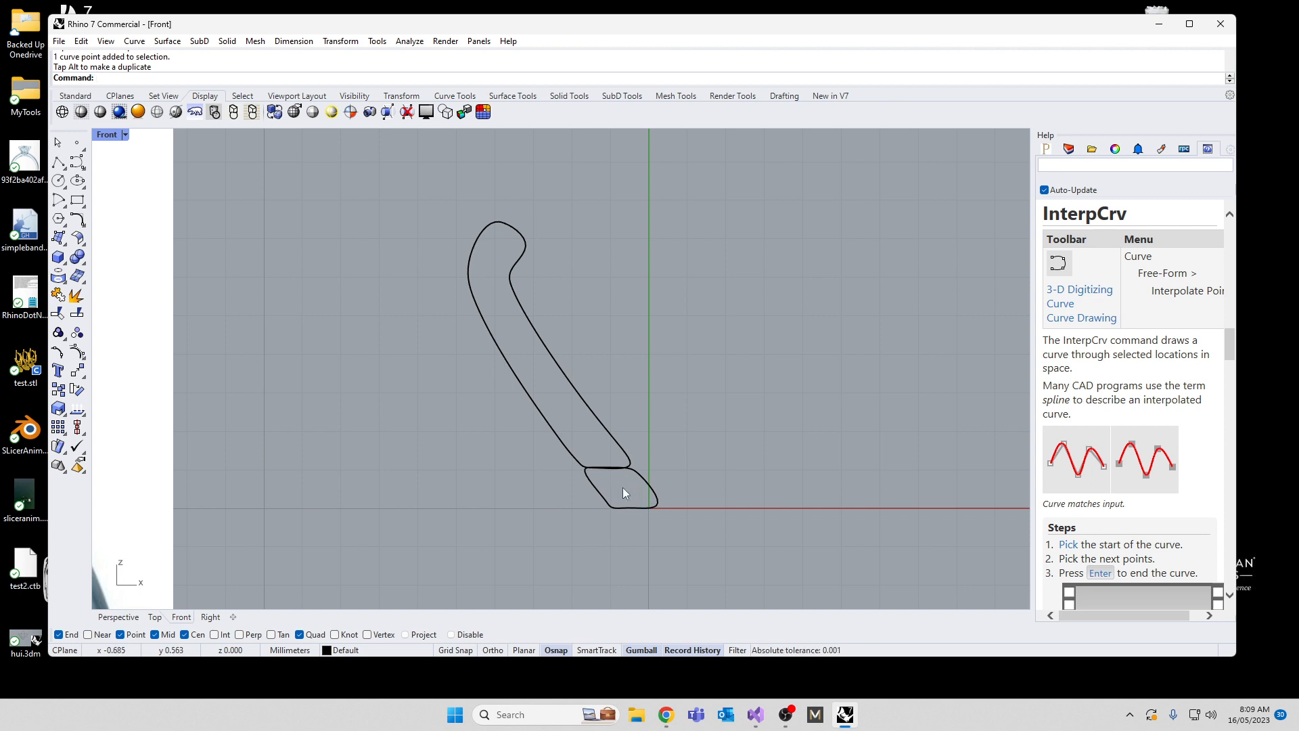
# Step: Move the prong and base outlines together horizontally so both sit slightly clear of the vertical axis
pyautogui.moveTo(622, 493); pyautogui.dragTo(577, 454)
pyautogui.scroll(-5, 607, 383)
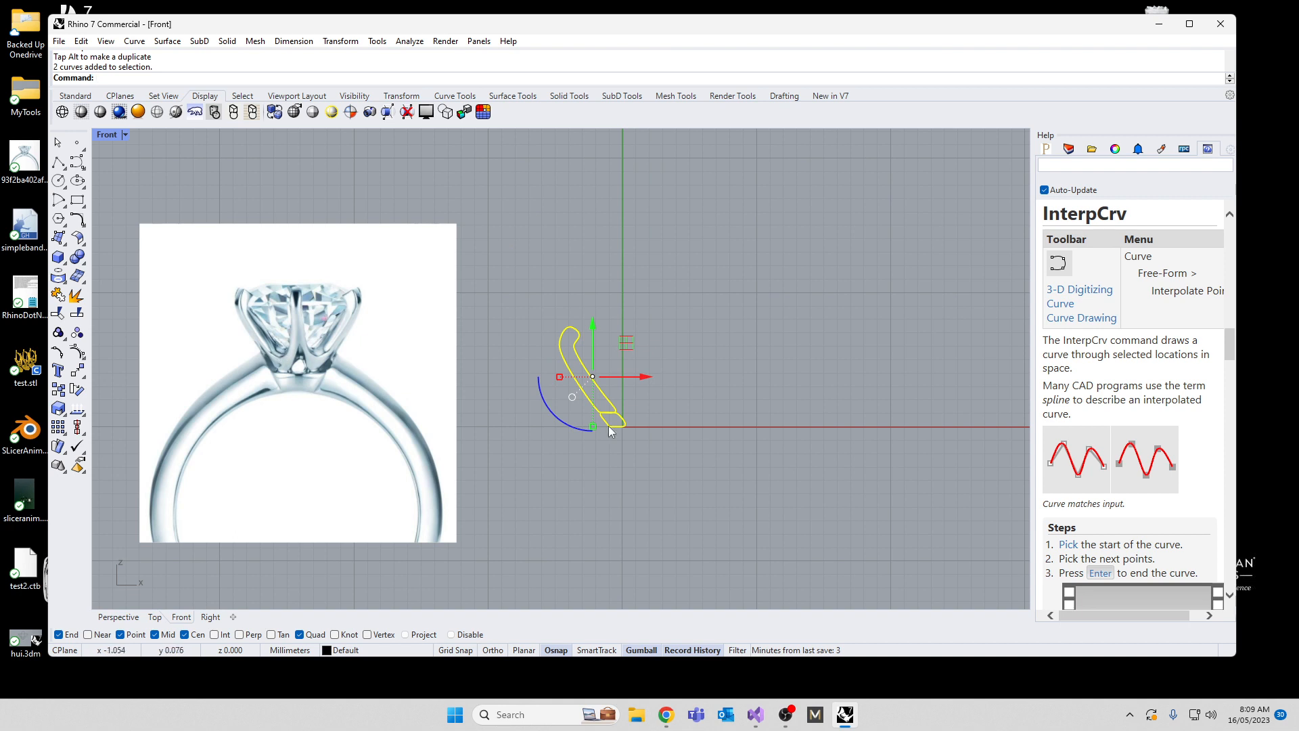
pyautogui.moveTo(647, 376); pyautogui.dragTo(635, 374)
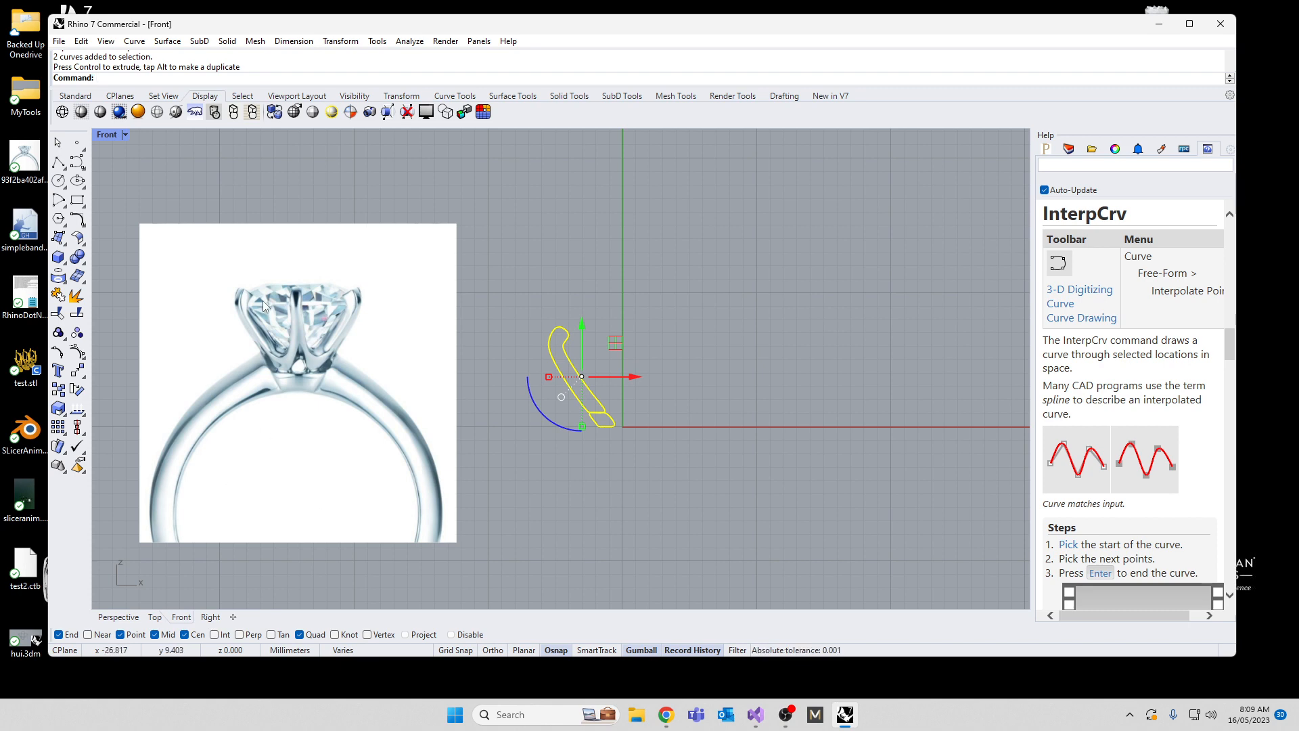
pyautogui.scroll(3, 245, 389)
pyautogui.scroll(-2, 363, 310)
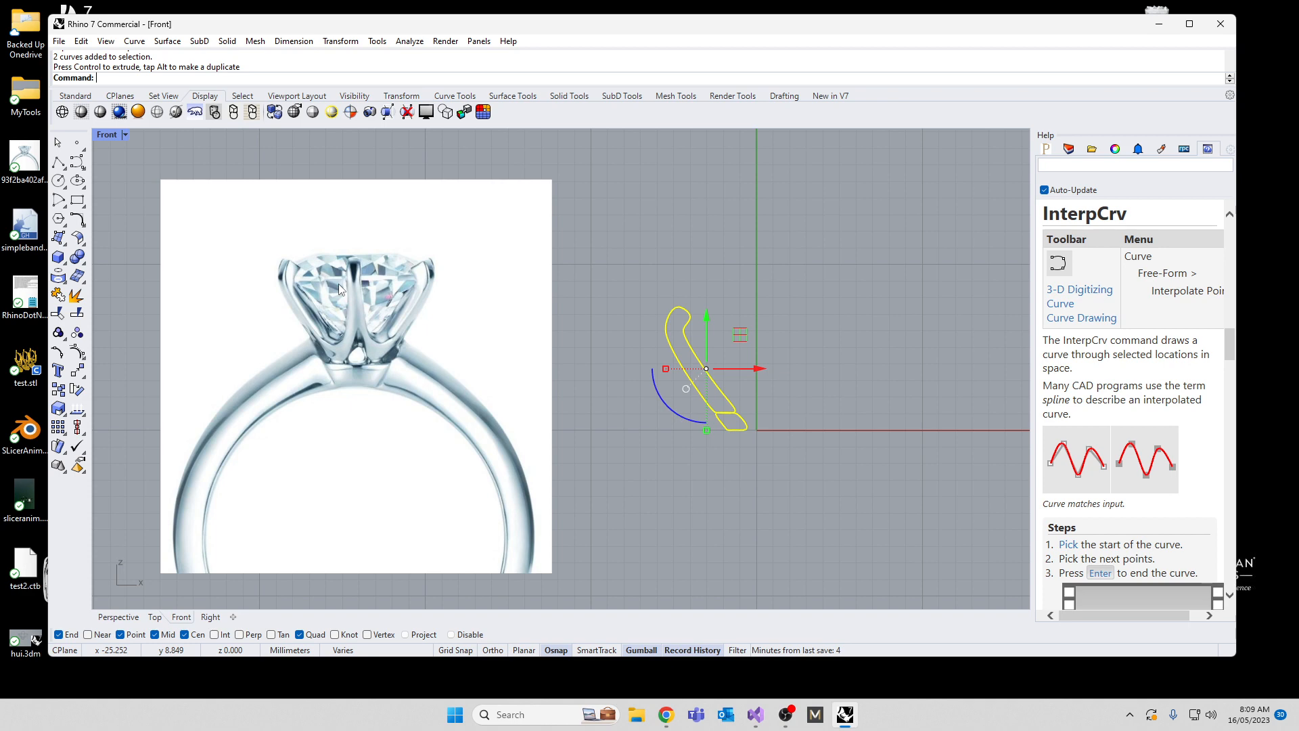
# Step: Revolve the prong and base outlines together a full 360 degrees about the vertical axis through the origin
pyautogui.click(728, 486)
pyautogui.moveTo(805, 346); pyautogui.dragTo(629, 465)
pyautogui.write('revolve')
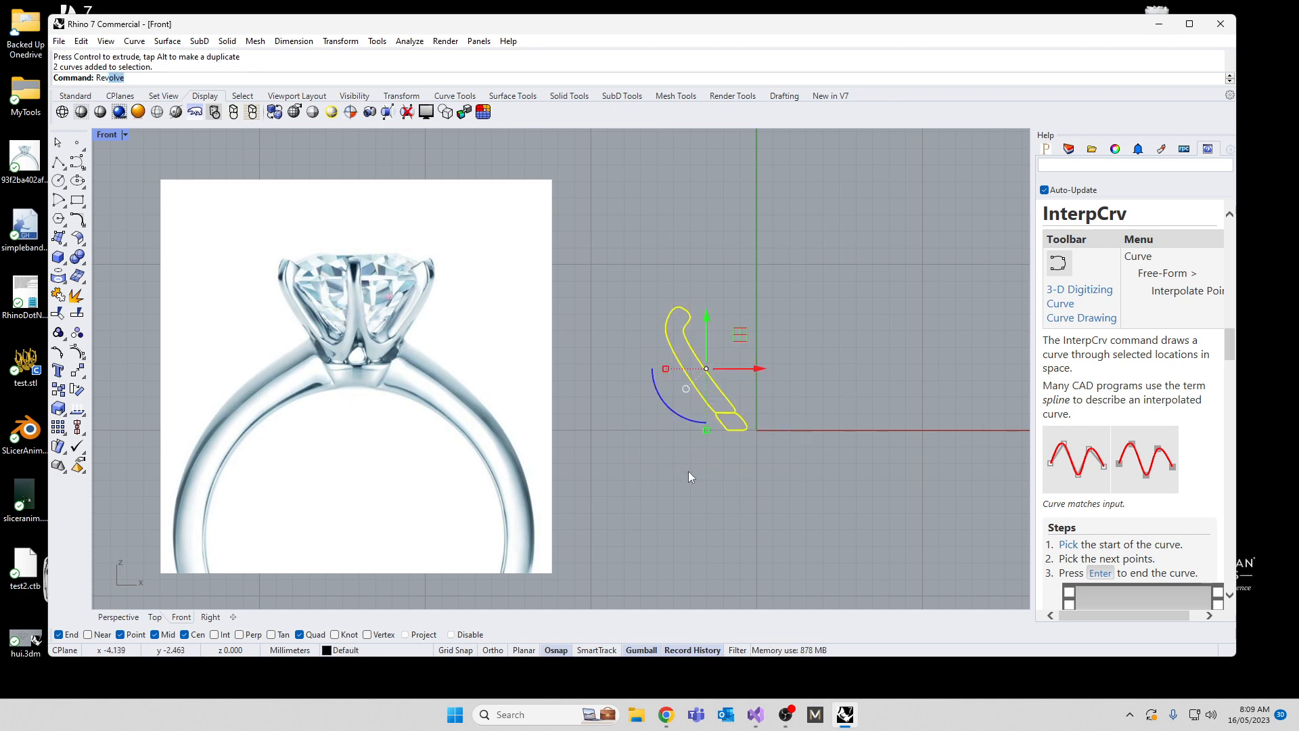
pyautogui.press('Return')
pyautogui.write('0')
pyautogui.press('Return')
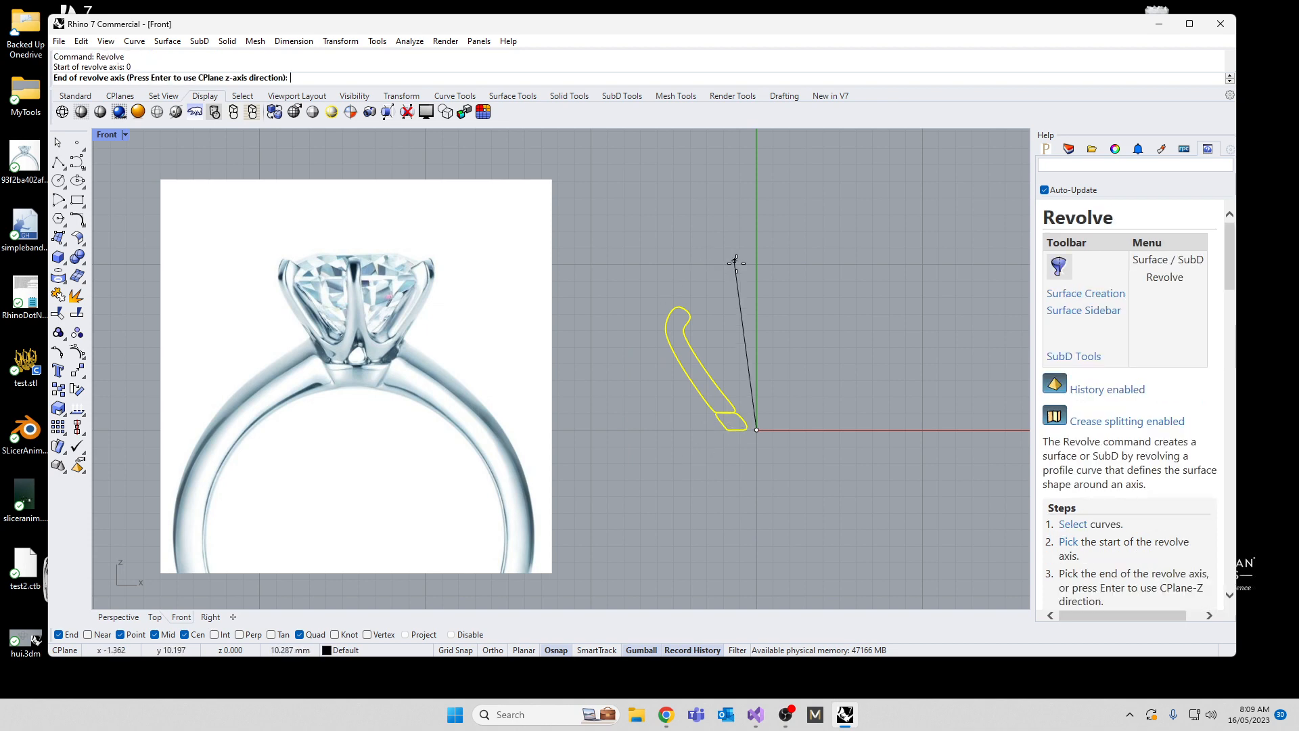
pyautogui.press('shift')
pyautogui.keyDown('shift'); pyautogui.click(747, 237); pyautogui.keyUp('shift')
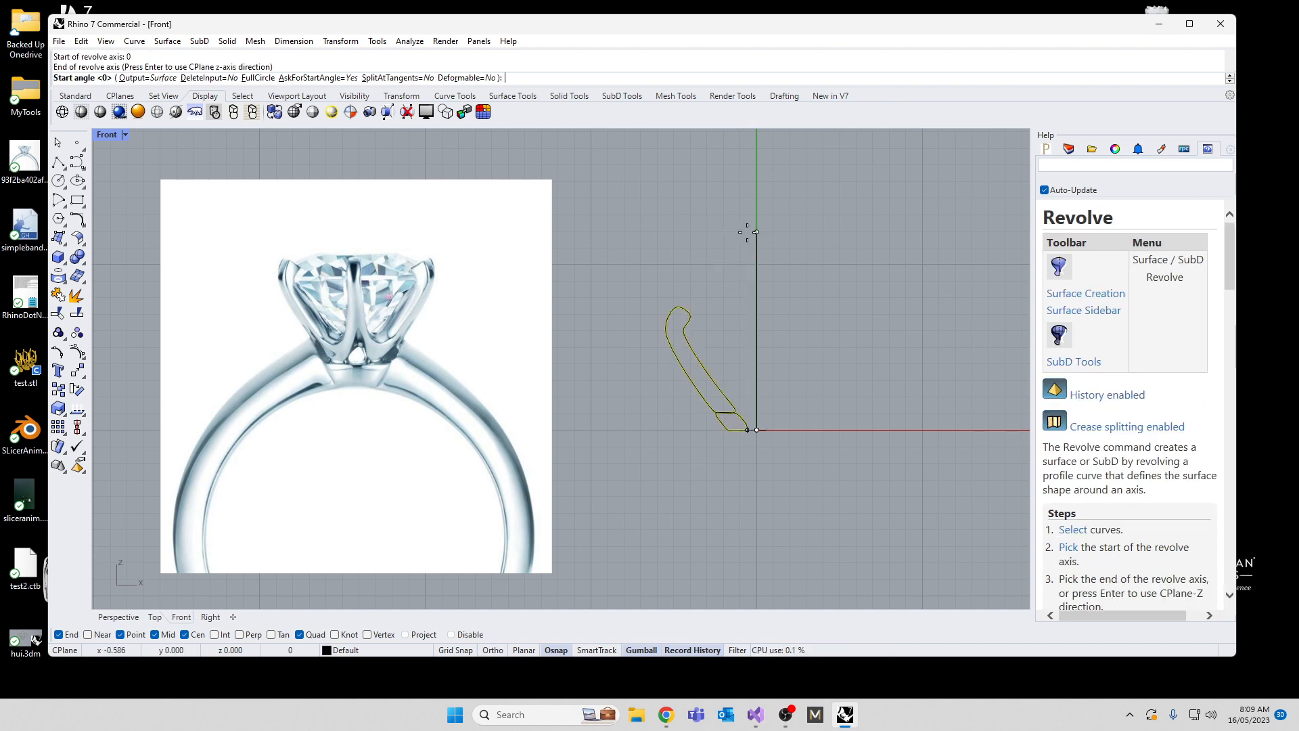
pyautogui.press('Return')
pyautogui.press('Return')
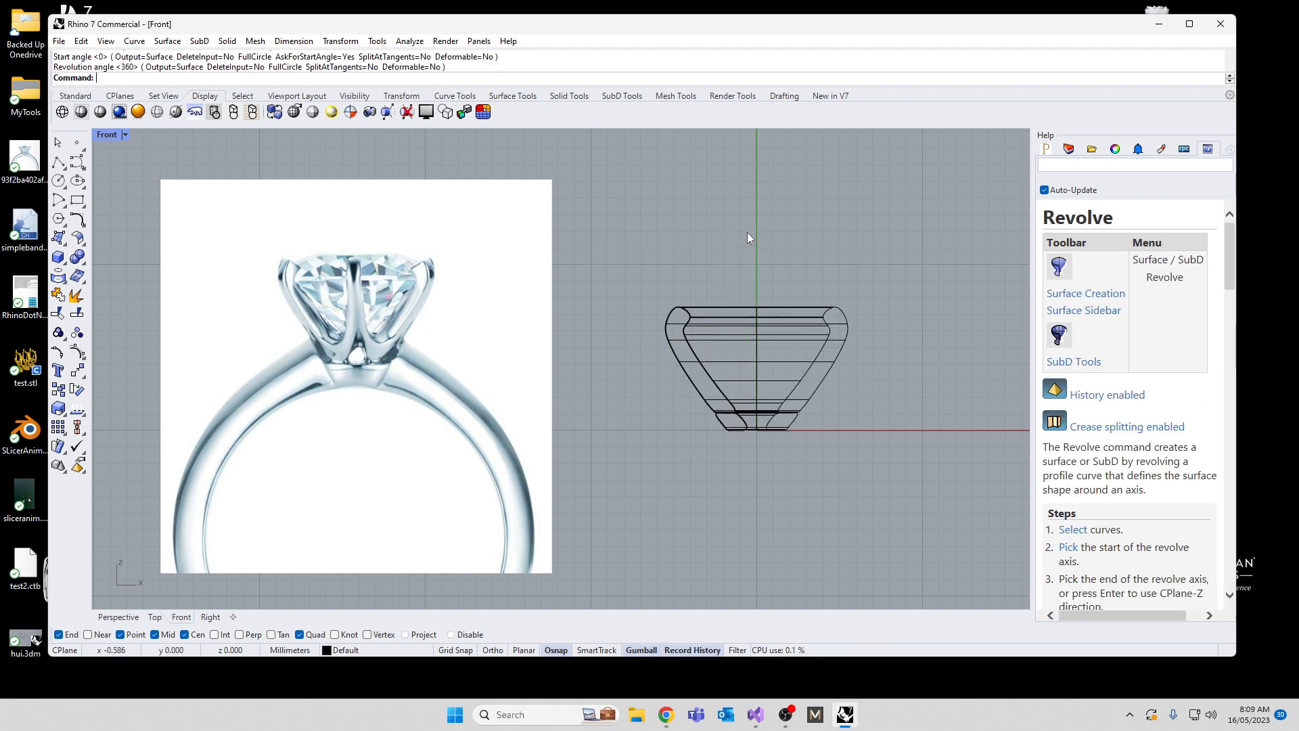
# Step: Set the Perspective view's display mode to Rendered and examine the joint between the revolved prong wall and base
pyautogui.doubleClick(102, 134)
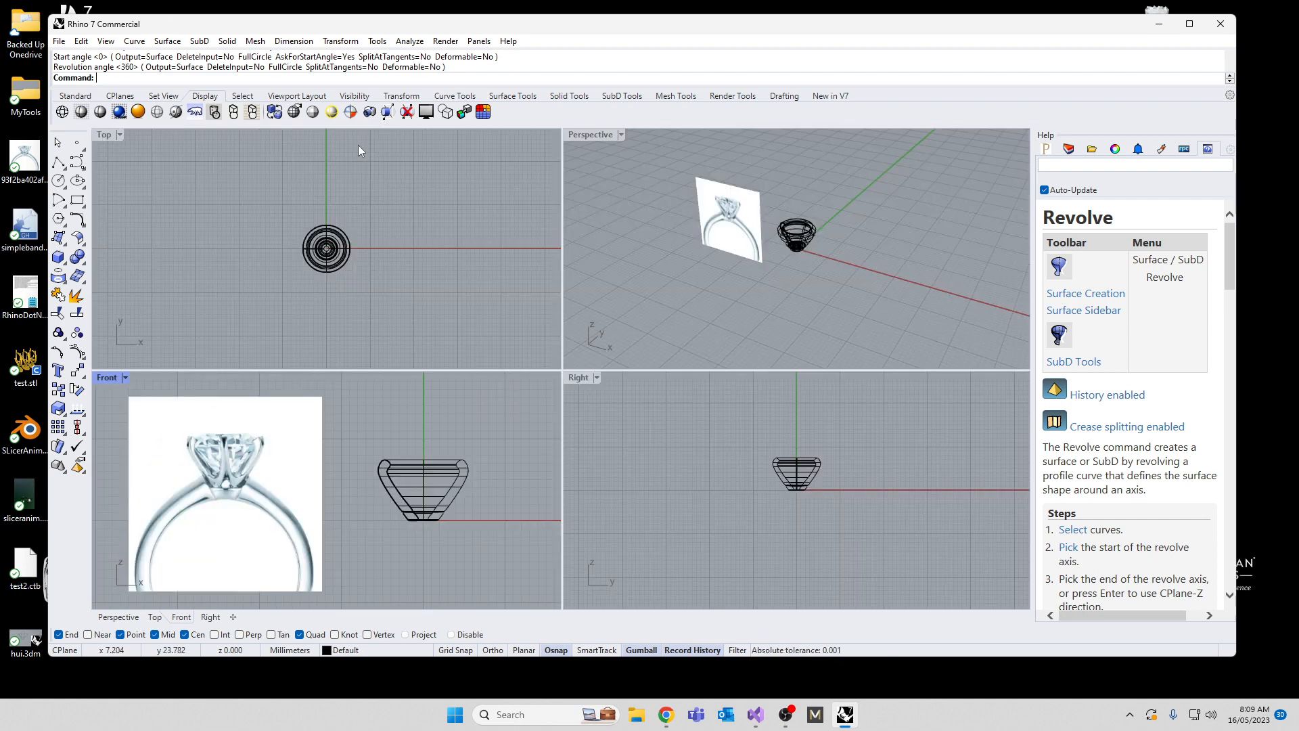
pyautogui.click(567, 135)
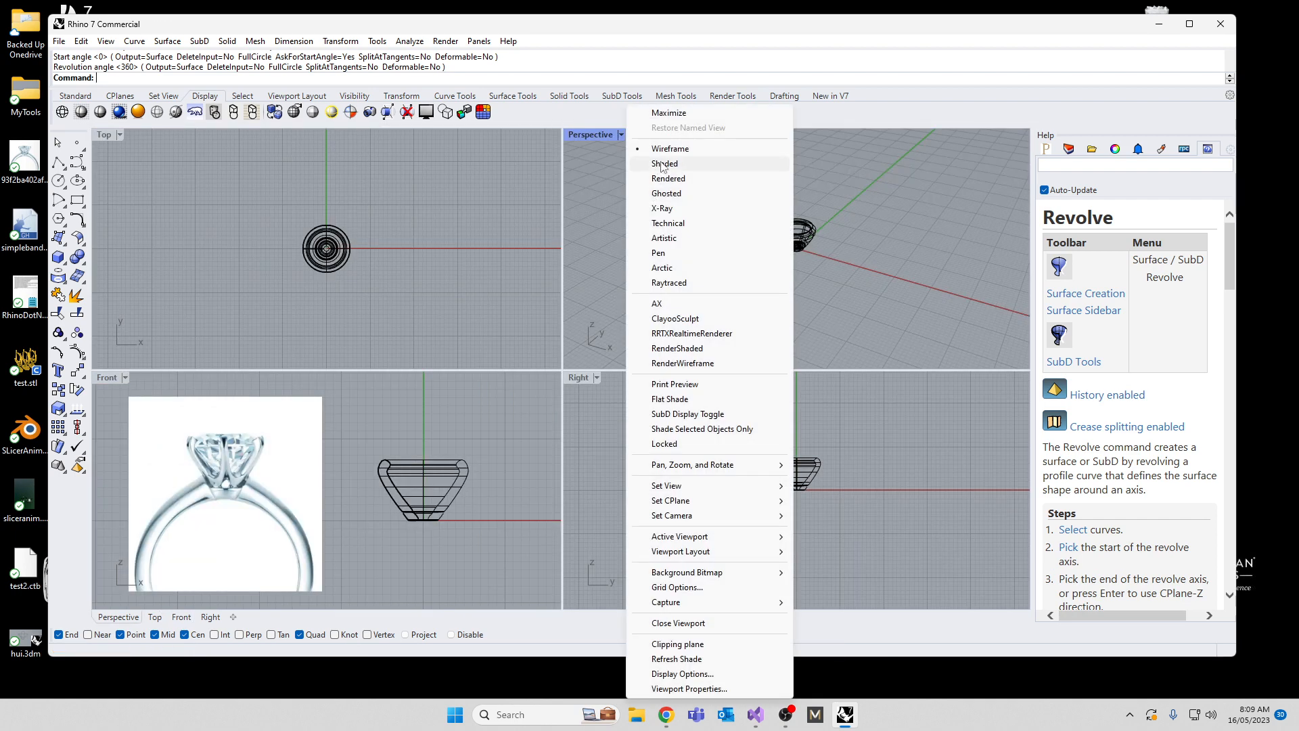
pyautogui.click(660, 179)
pyautogui.scroll(5, 781, 235)
pyautogui.moveTo(780, 235); pyautogui.dragTo(841, 152, button='right')
pyautogui.scroll(6, 818, 261)
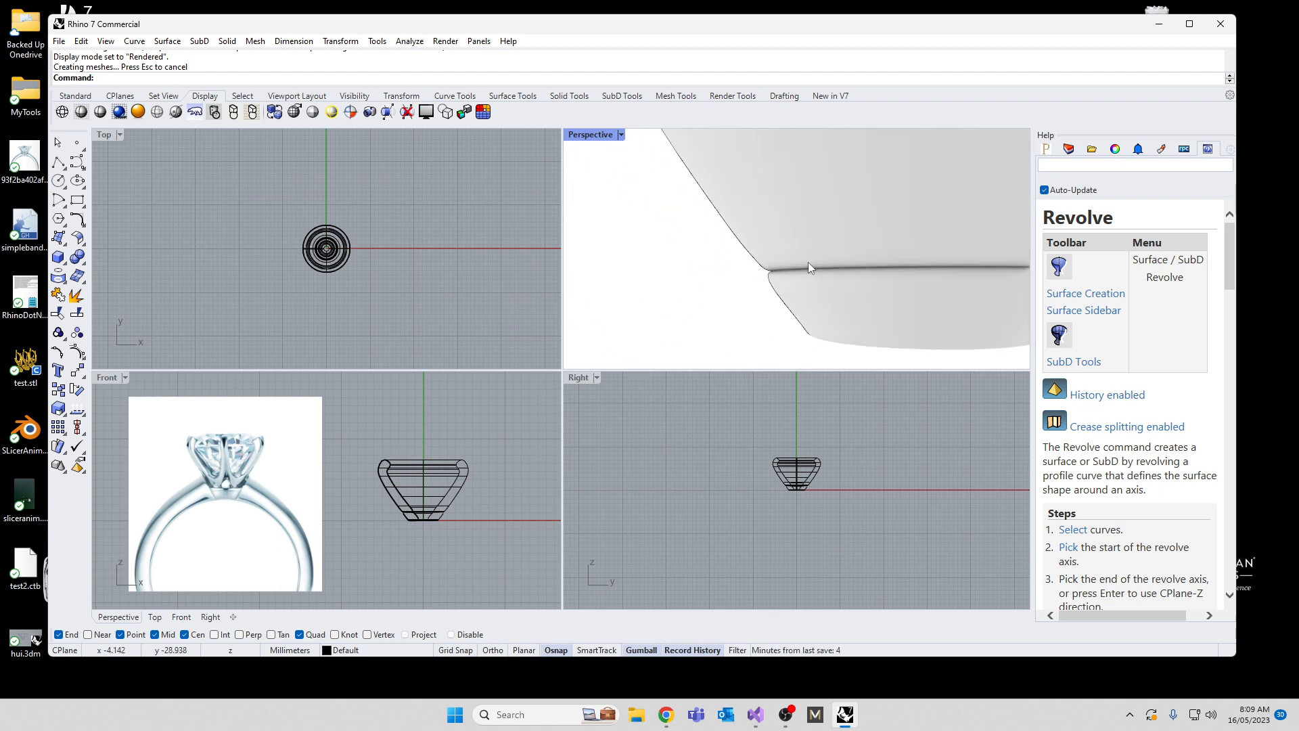
pyautogui.moveTo(820, 333); pyautogui.dragTo(789, 298, button='right')
pyautogui.scroll(-5, 656, 308)
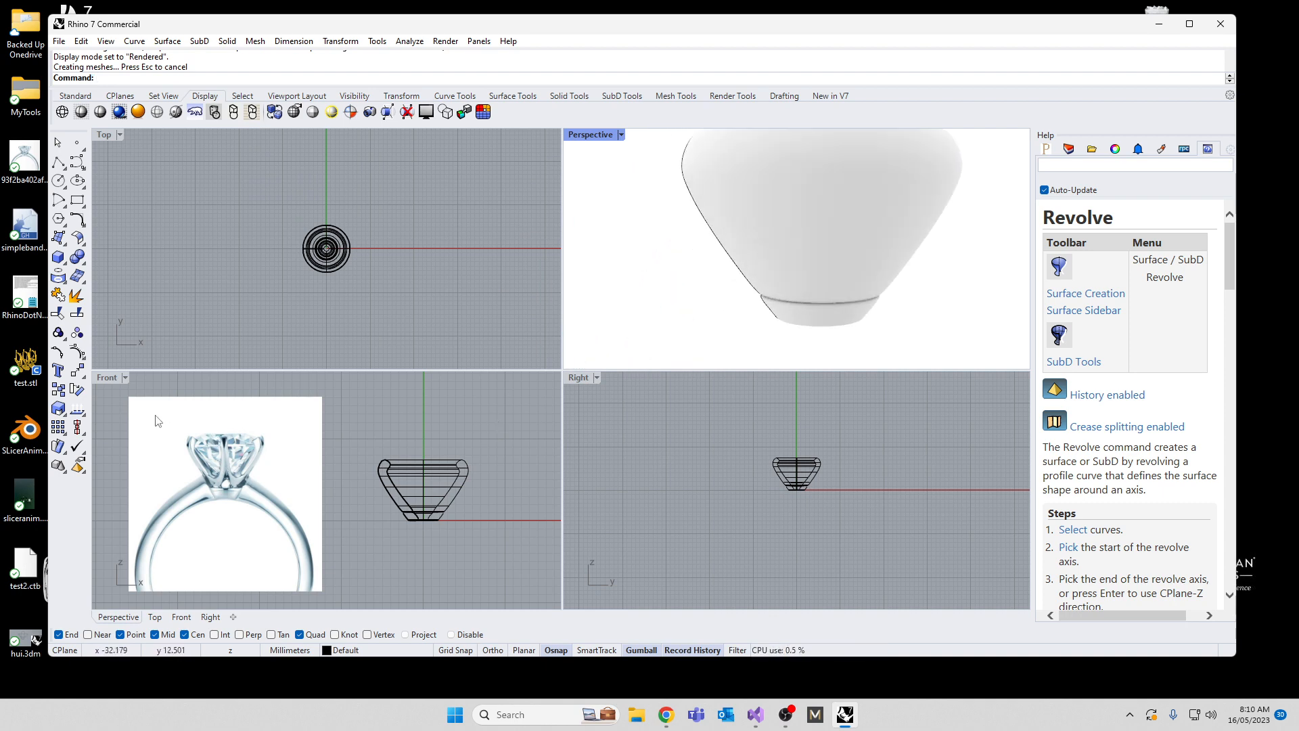
# Step: Draw a circle about 27 mm in diameter centred on the origin in the Front view
pyautogui.doubleClick(106, 376)
pyautogui.scroll(6, 459, 270)
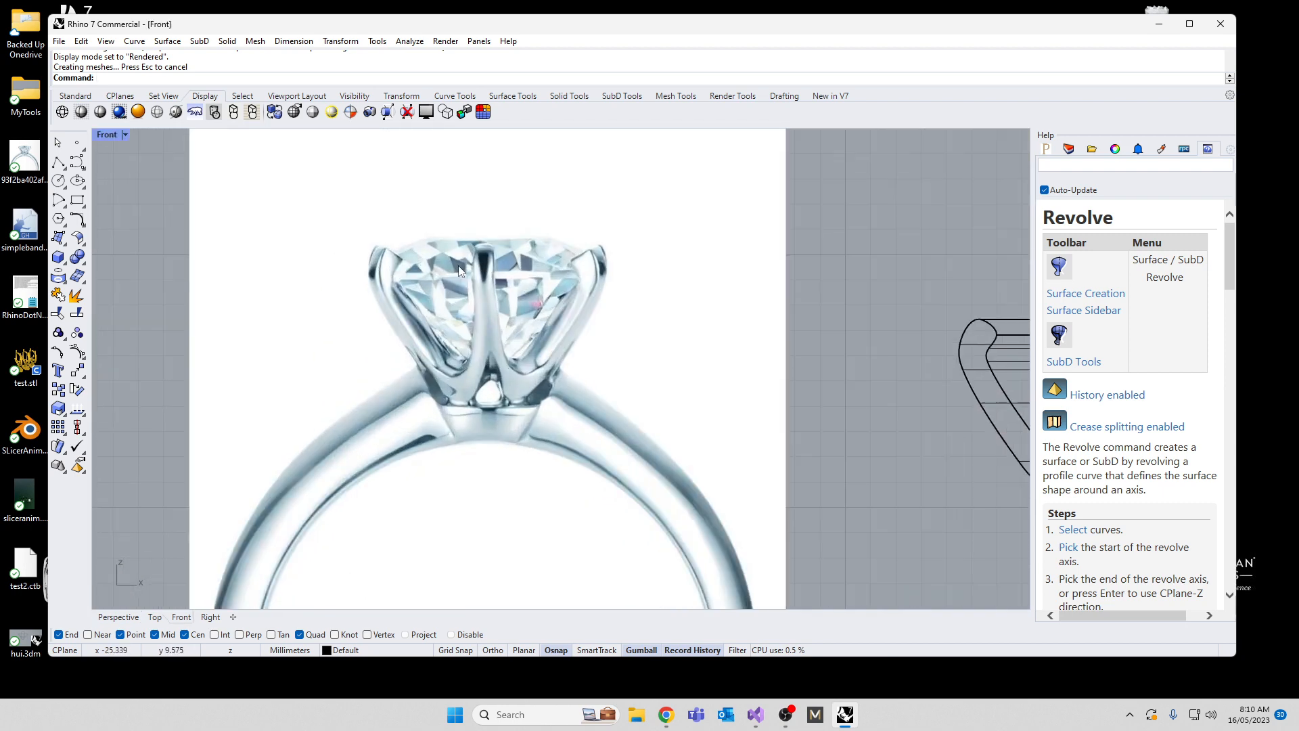
pyautogui.scroll(-4, 459, 269)
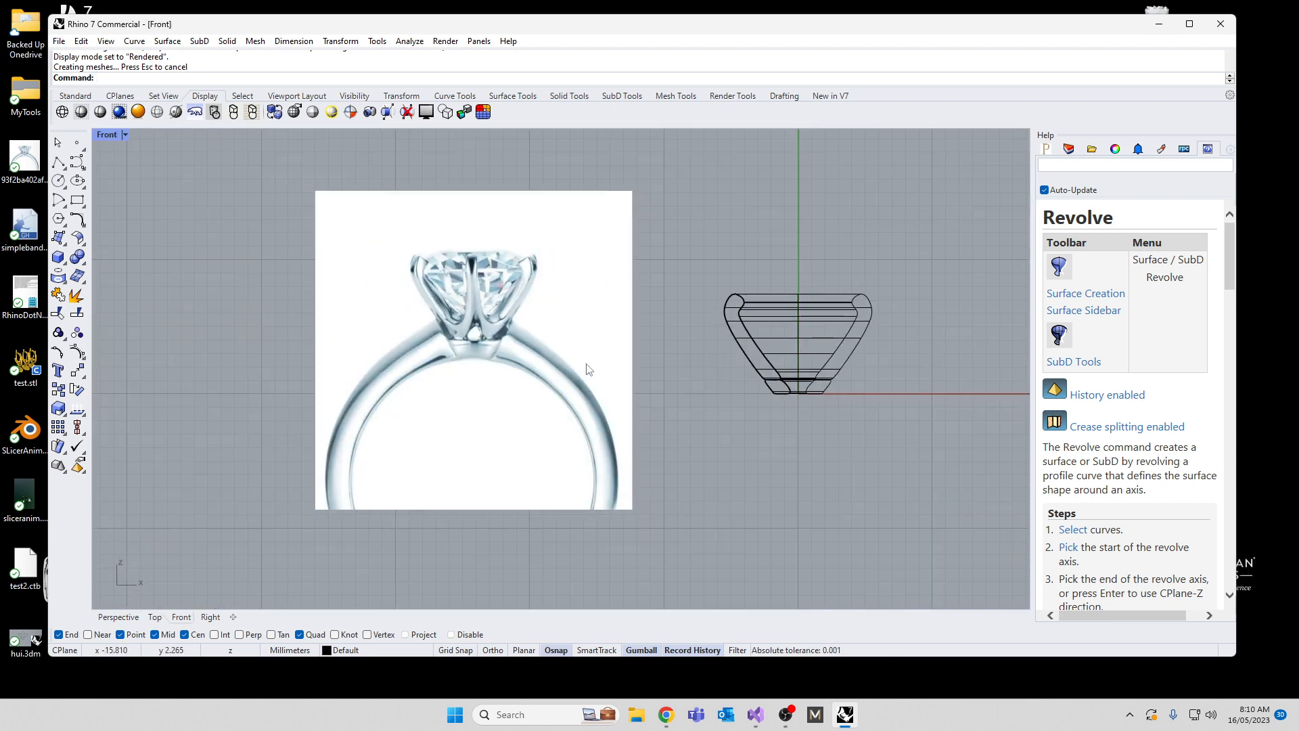
pyautogui.click(58, 180)
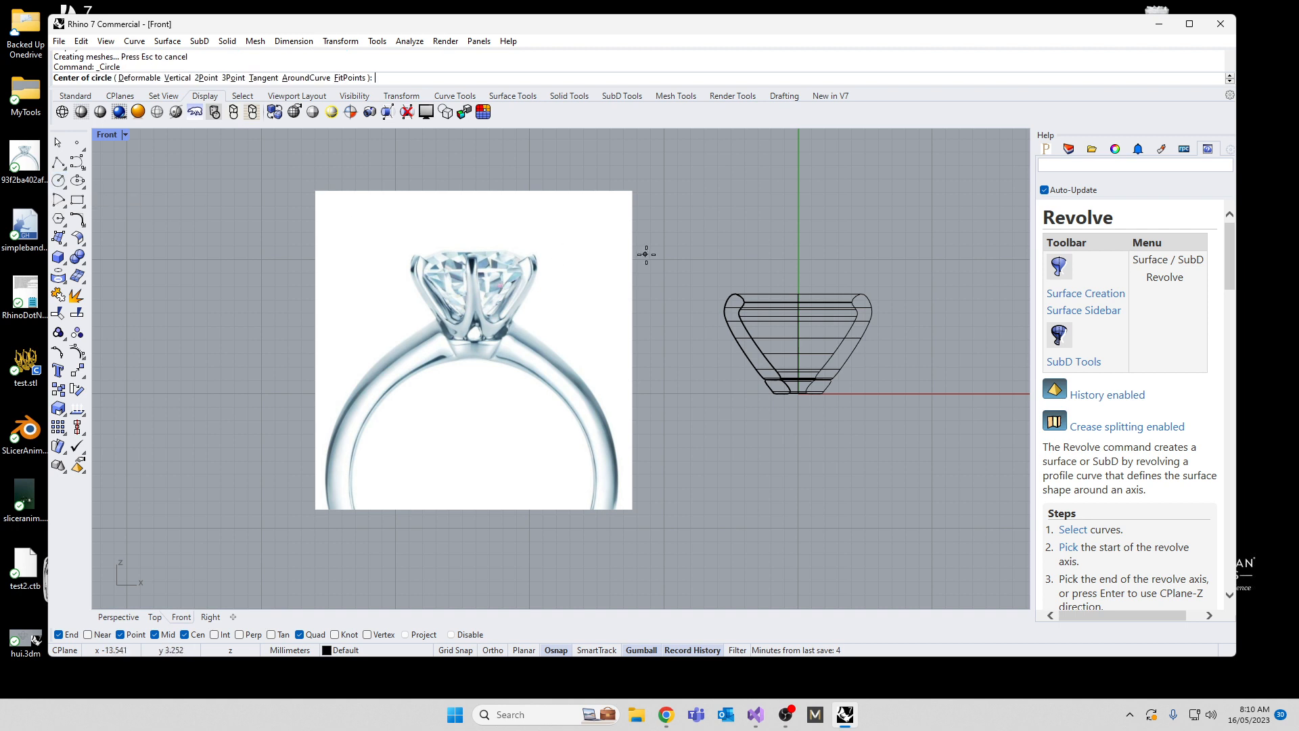
pyautogui.write('0')
pyautogui.press('Return')
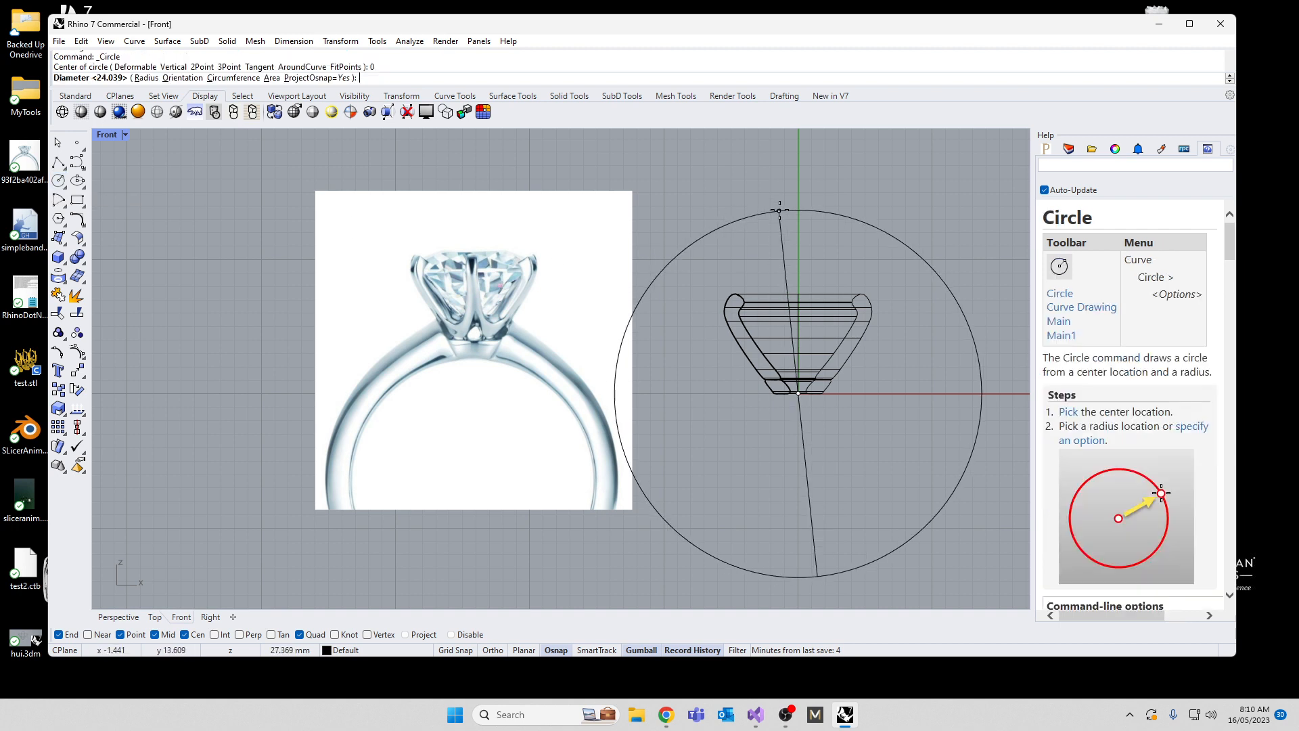
pyautogui.click(729, 225)
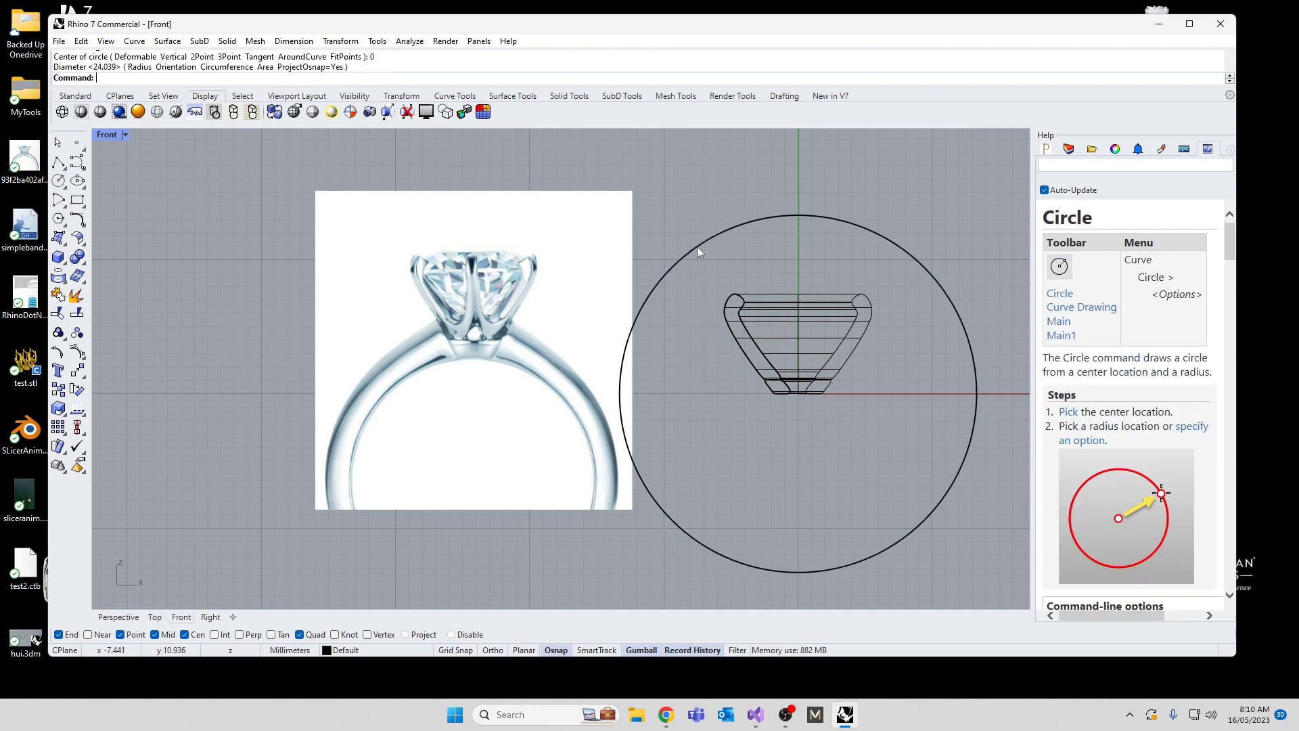
# Step: Squash the circle horizontally into a narrow upright ellipse and raise it until its lower end sits just above the setting's base
pyautogui.click(618, 396)
pyautogui.moveTo(614, 401); pyautogui.dragTo(818, 287)
pyautogui.scroll(-5, 778, 467)
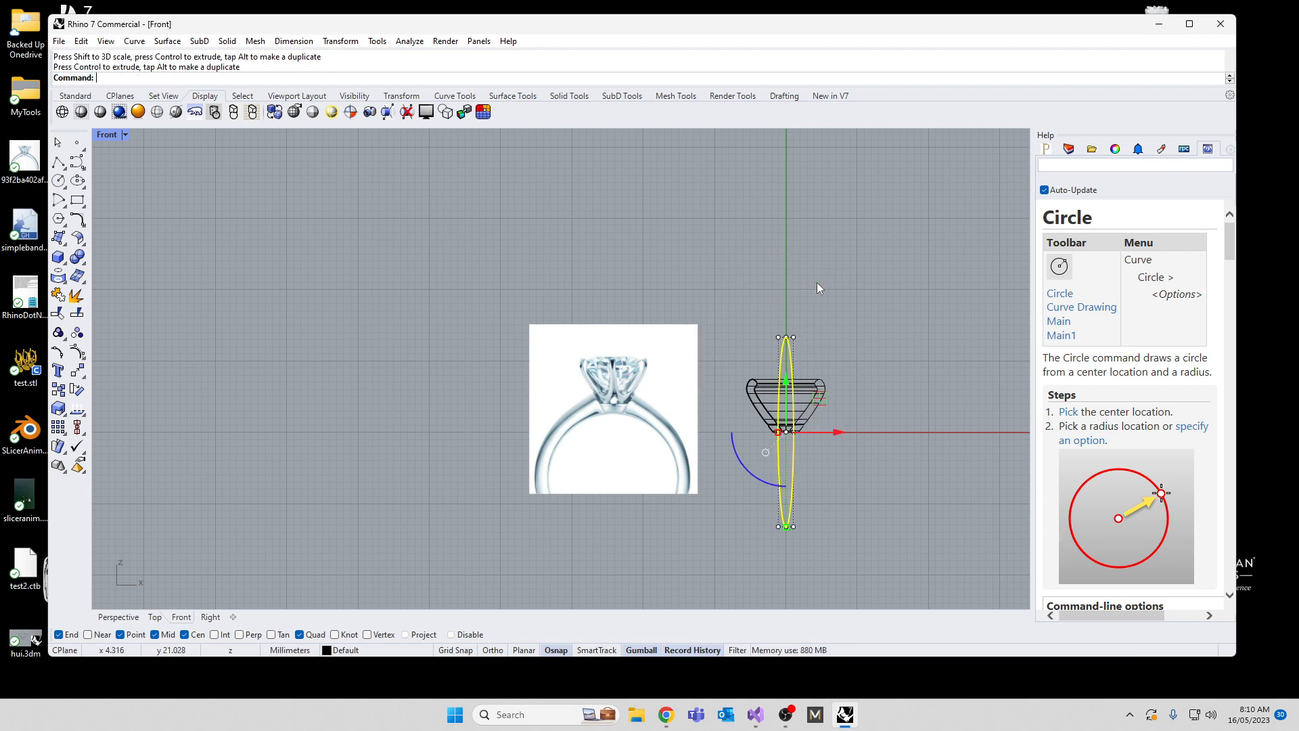
pyautogui.moveTo(778, 408); pyautogui.dragTo(777, 275)
pyautogui.scroll(3, 610, 368)
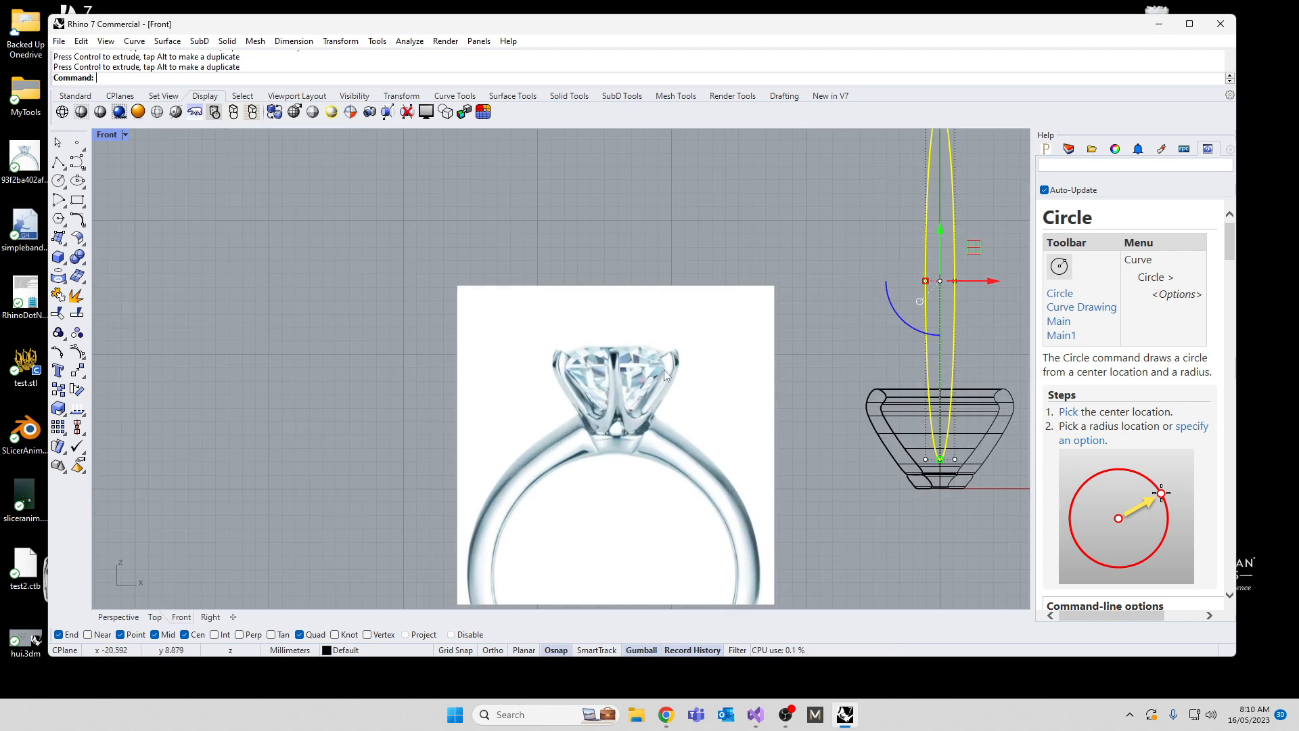
pyautogui.moveTo(881, 413); pyautogui.dragTo(669, 450, button='right')
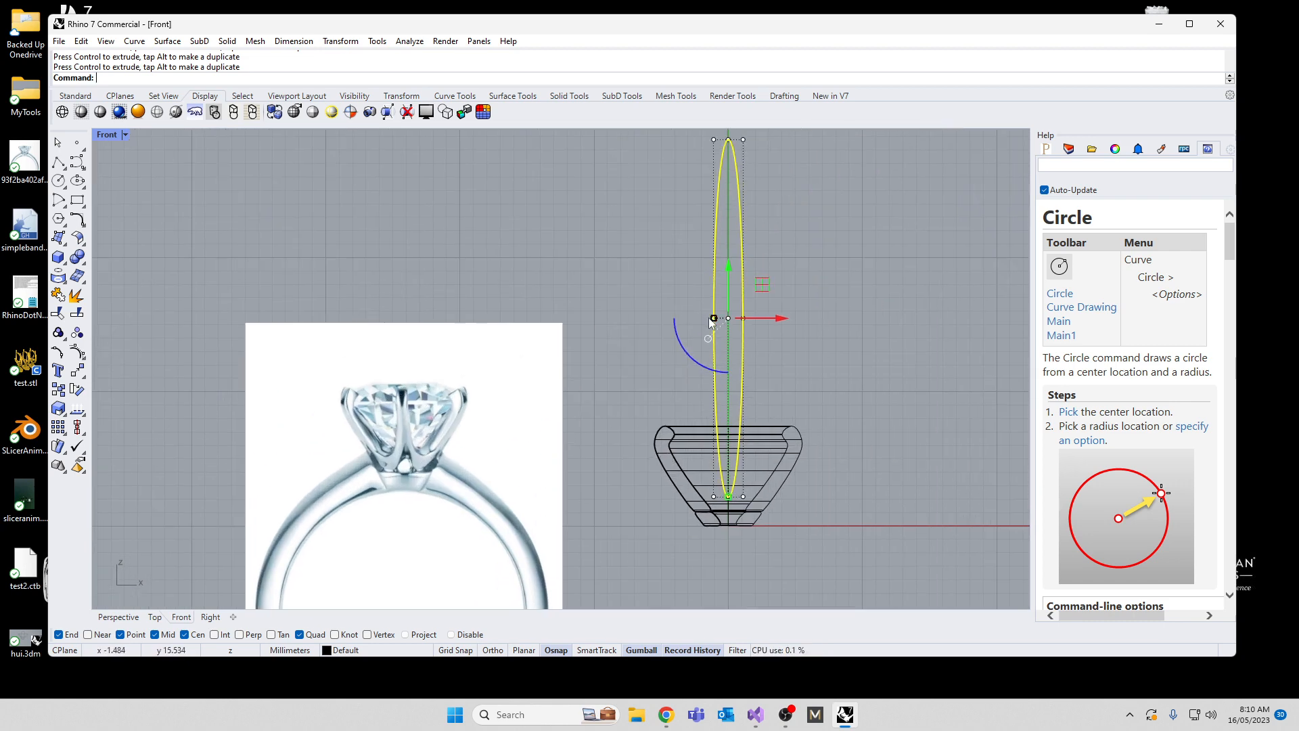
pyautogui.moveTo(710, 321); pyautogui.dragTo(695, 318)
pyautogui.scroll(-1, 647, 302)
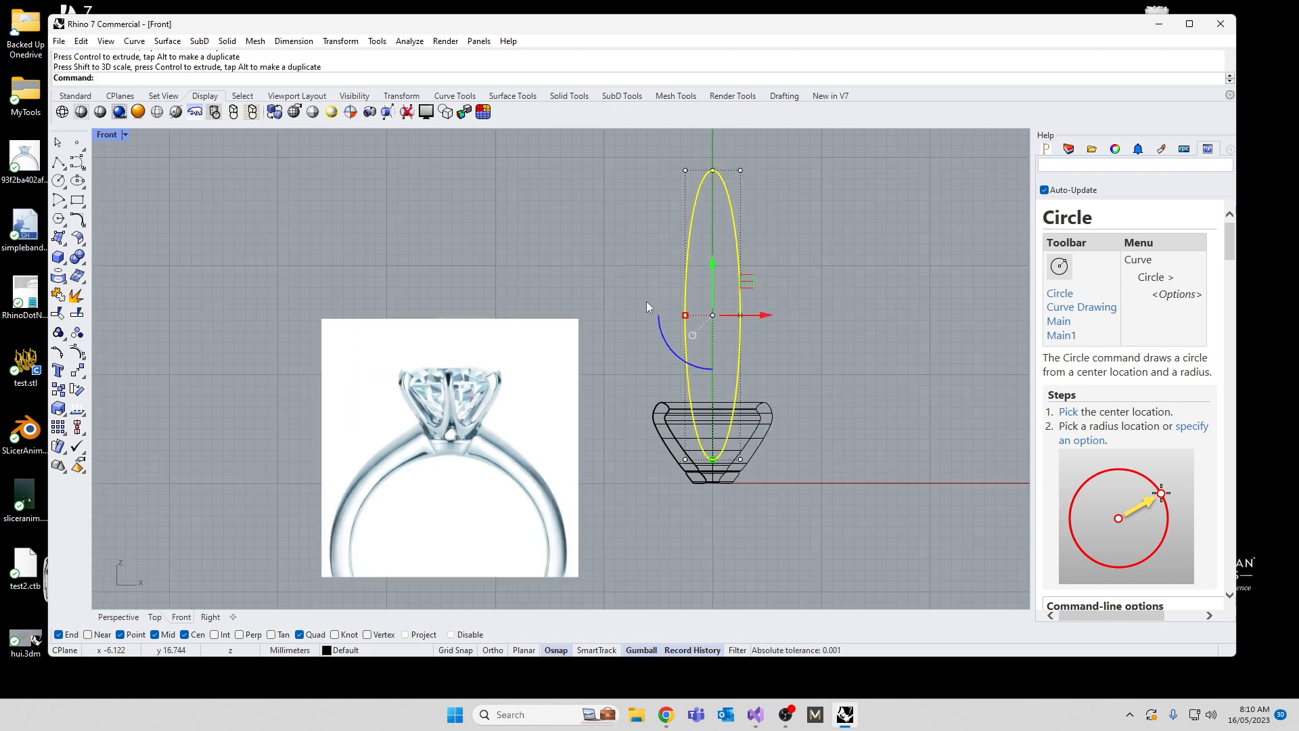
# Step: Lower the ellipse's five upper control points to shorten it into an egg-like shape, and narrow the whole curve horizontally
pyautogui.scroll(-1, 647, 301)
pyautogui.moveTo(639, 165); pyautogui.dragTo(766, 329)
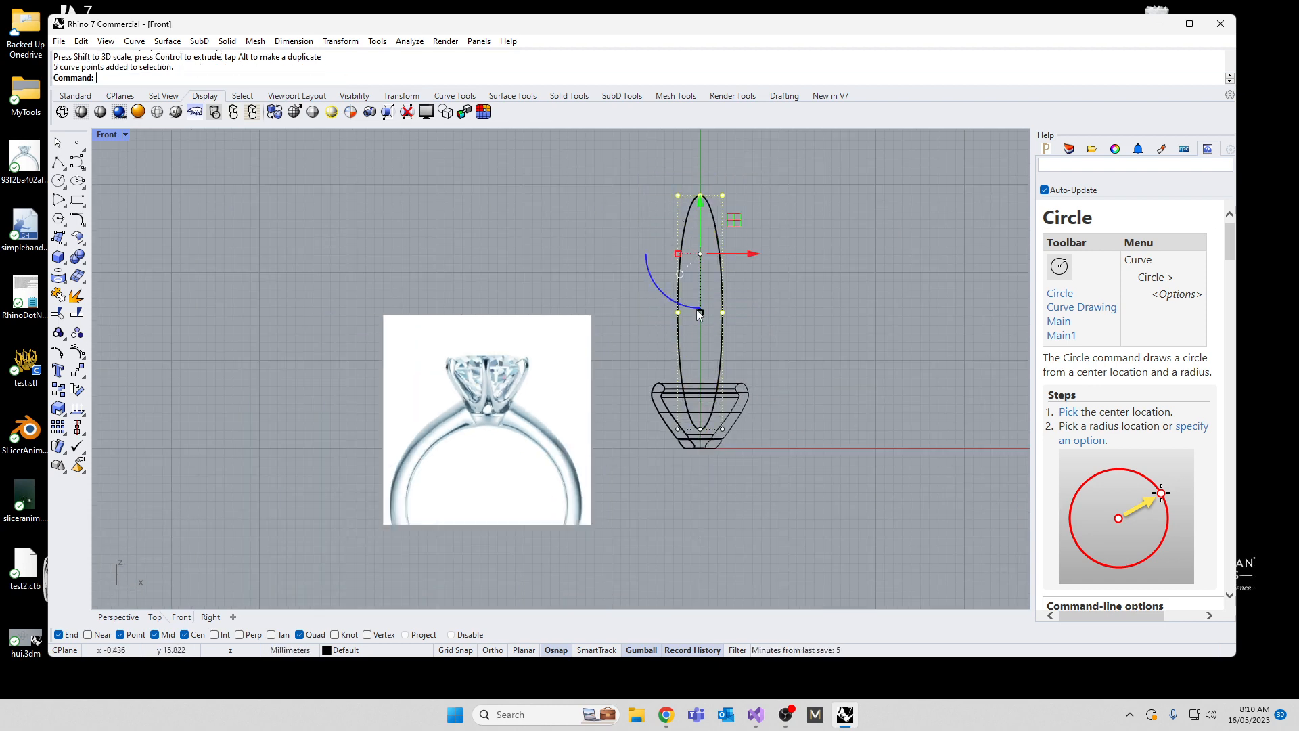
pyautogui.moveTo(700, 197); pyautogui.dragTo(705, 313)
pyautogui.scroll(10, 702, 390)
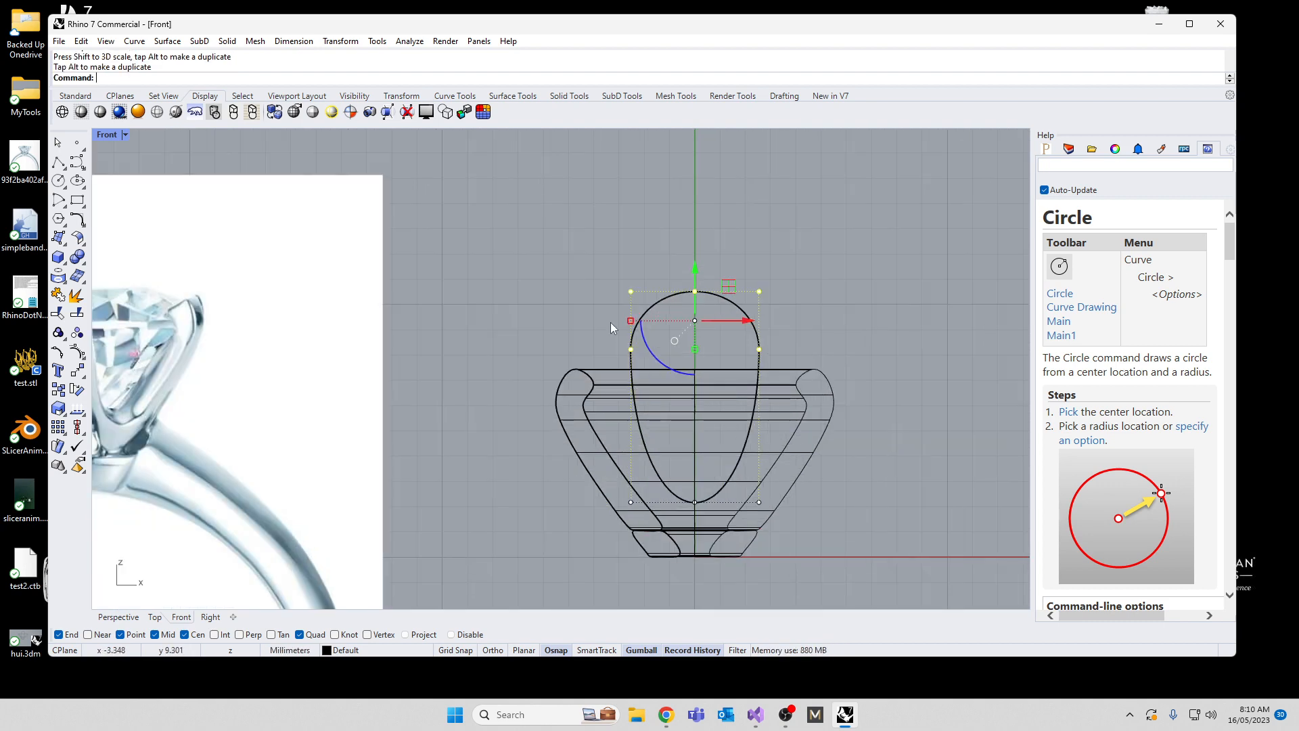
pyautogui.moveTo(580, 221); pyautogui.dragTo(838, 519)
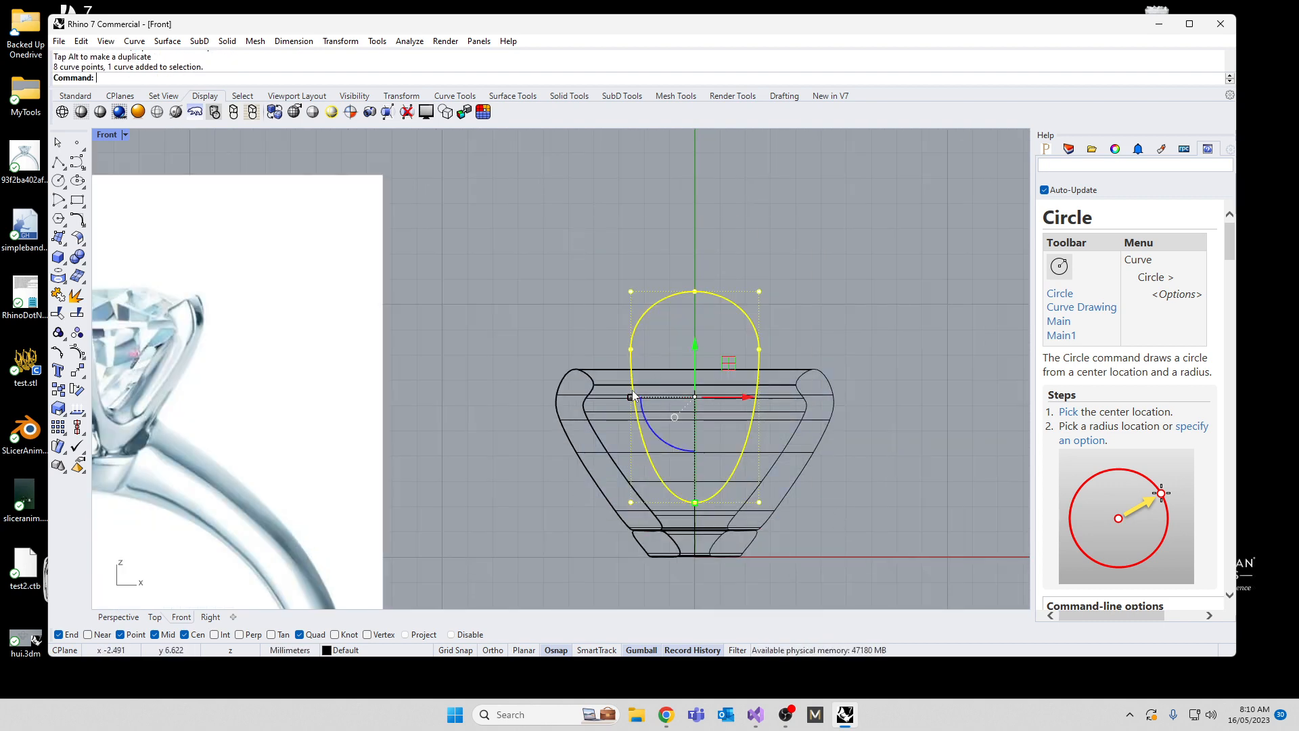
pyautogui.moveTo(634, 400); pyautogui.dragTo(649, 400)
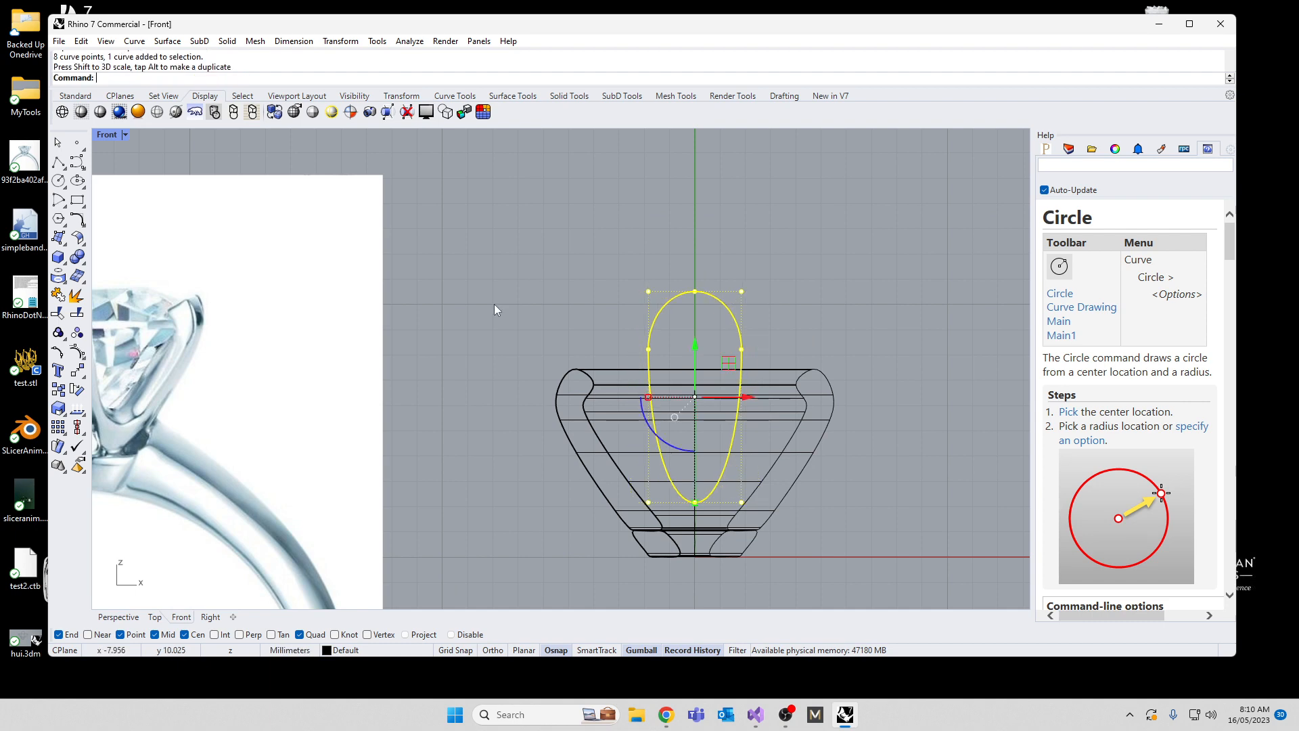
# Step: Extrude the egg-shaped curve to both sides as a solid, about 3.4 mm each way
pyautogui.scroll(-8, 620, 287)
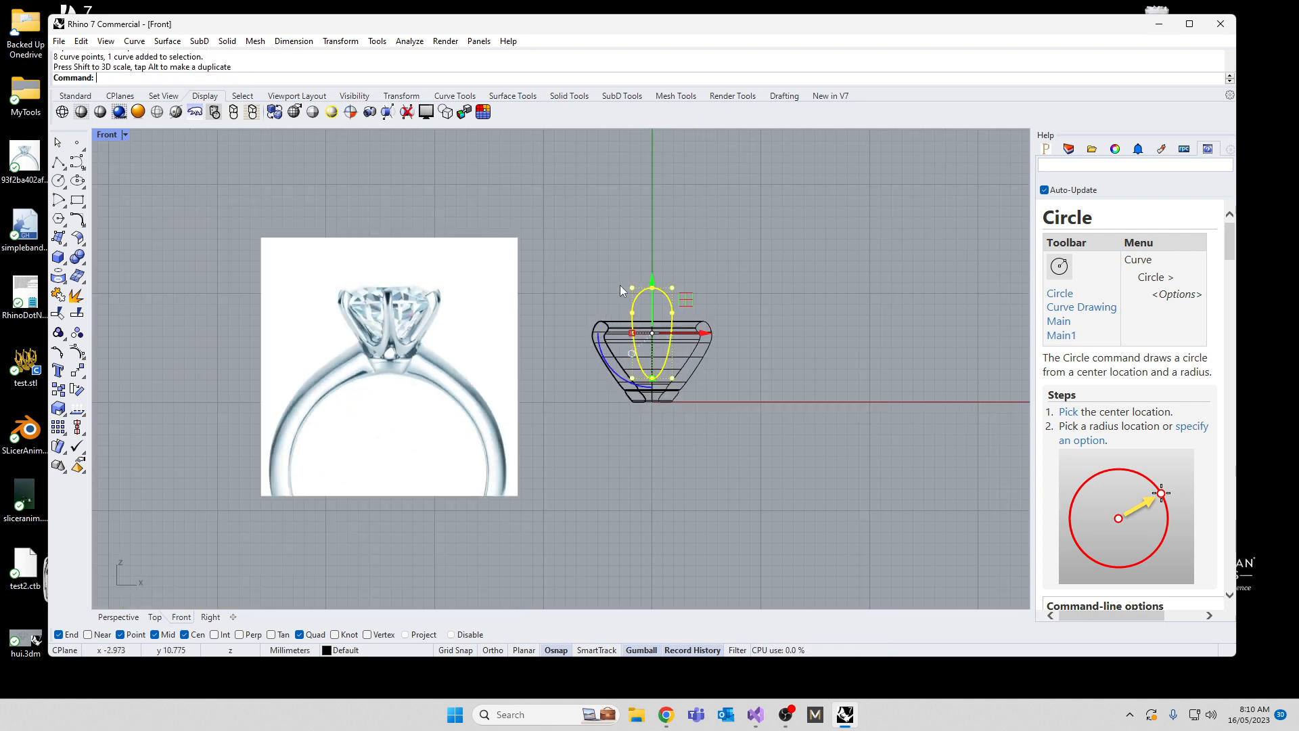
pyautogui.click(557, 274)
pyautogui.doubleClick(102, 136)
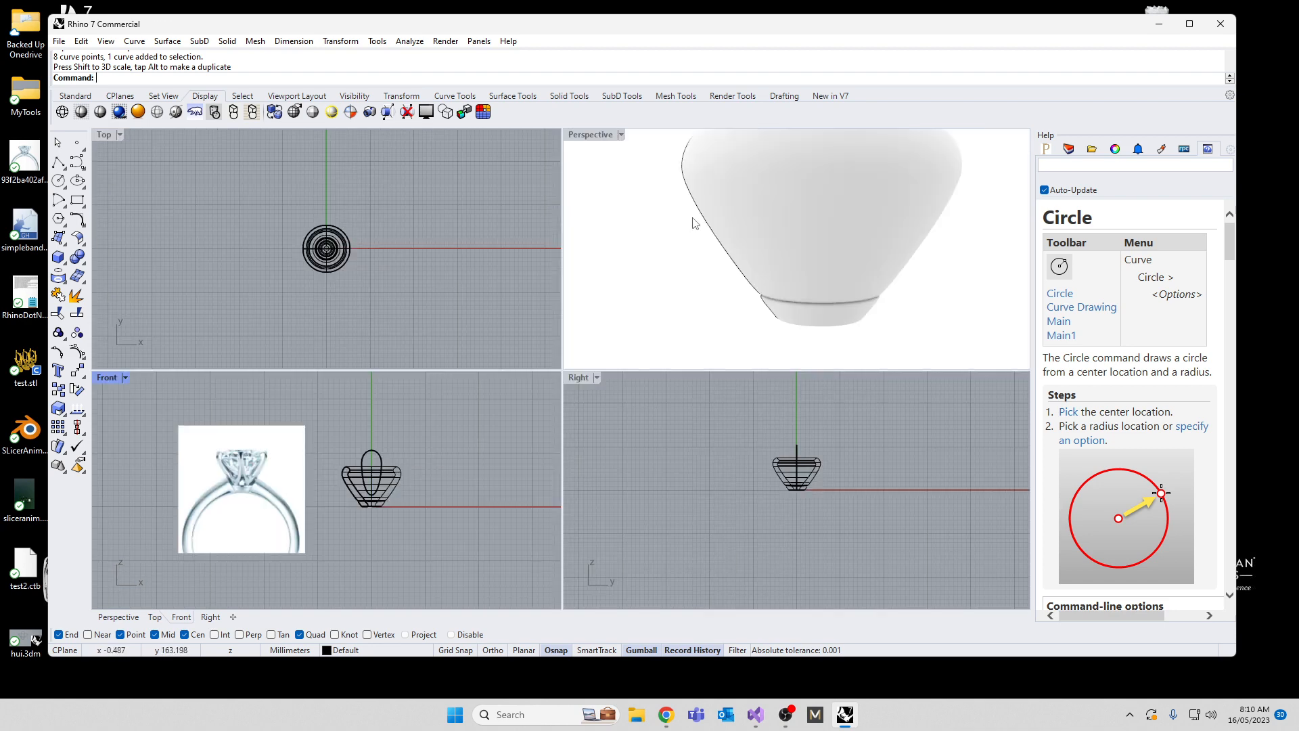
pyautogui.click(365, 464)
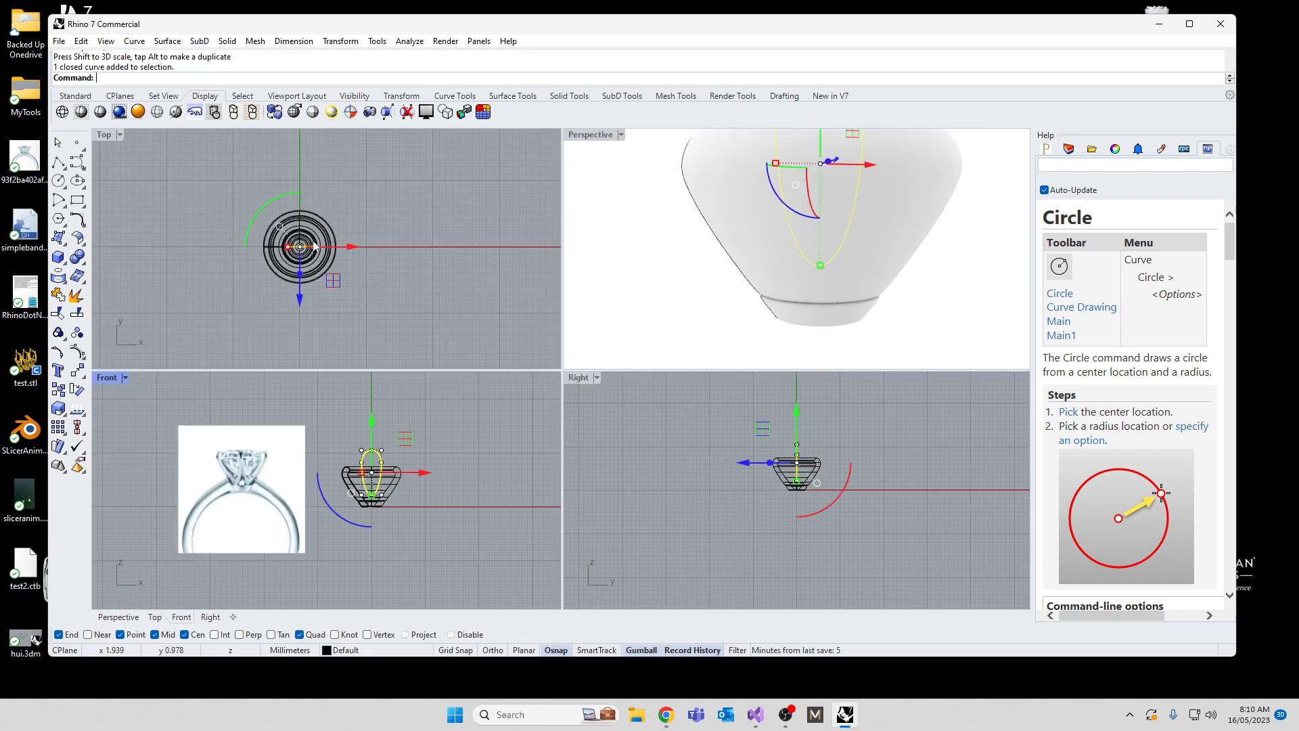
pyautogui.scroll(3, 301, 293)
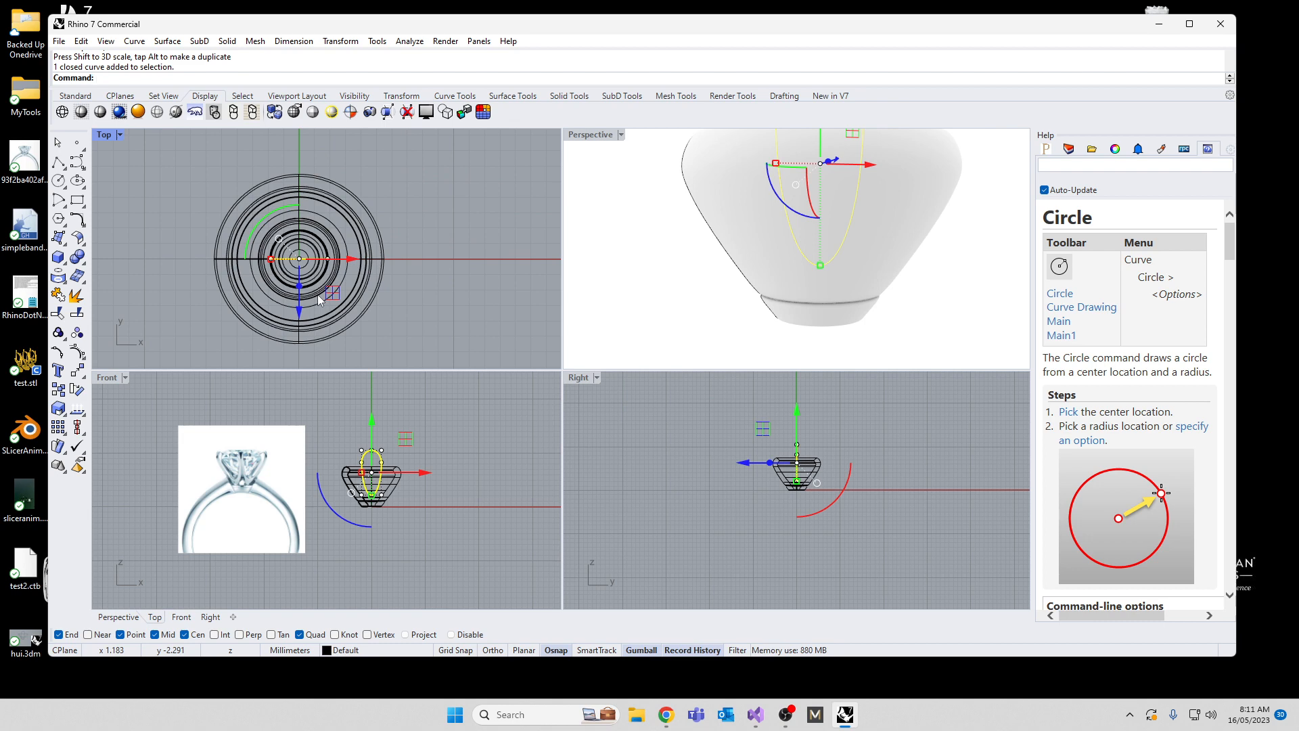
pyautogui.press('Up')
pyautogui.press('Return')
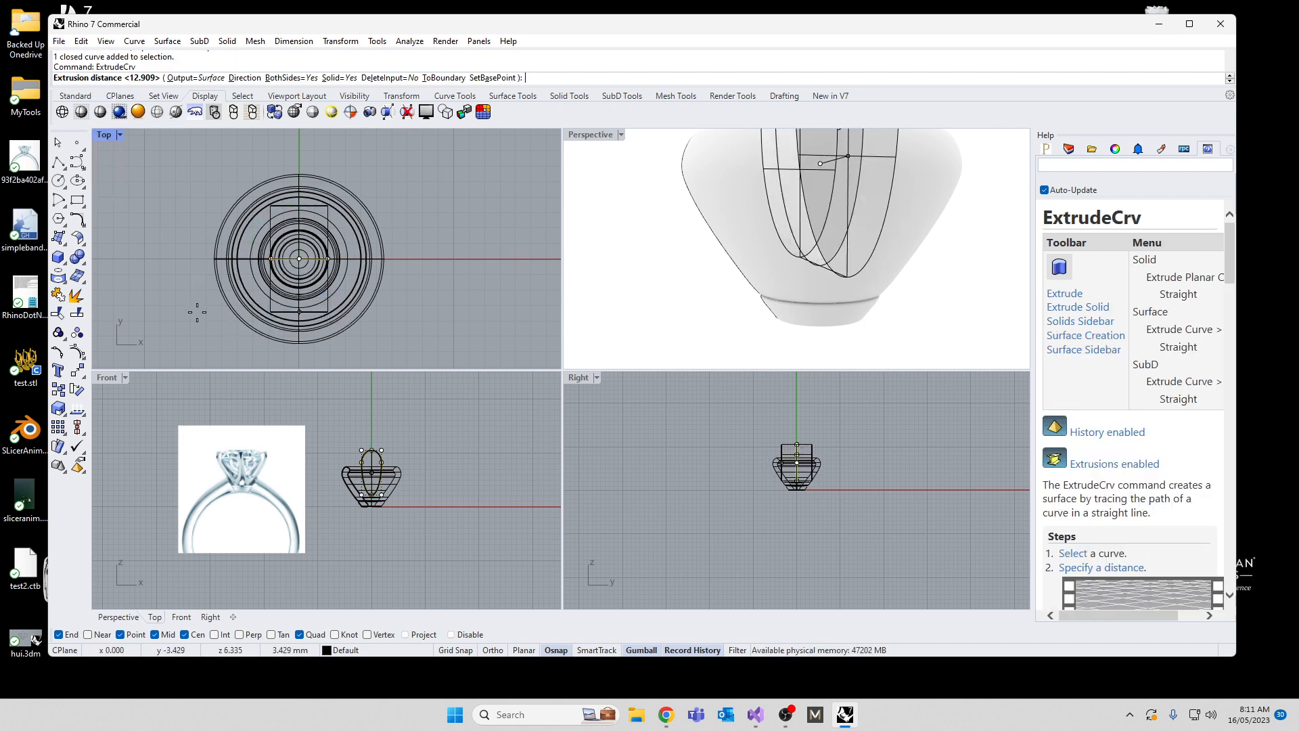
pyautogui.click(195, 291)
pyautogui.click(281, 311)
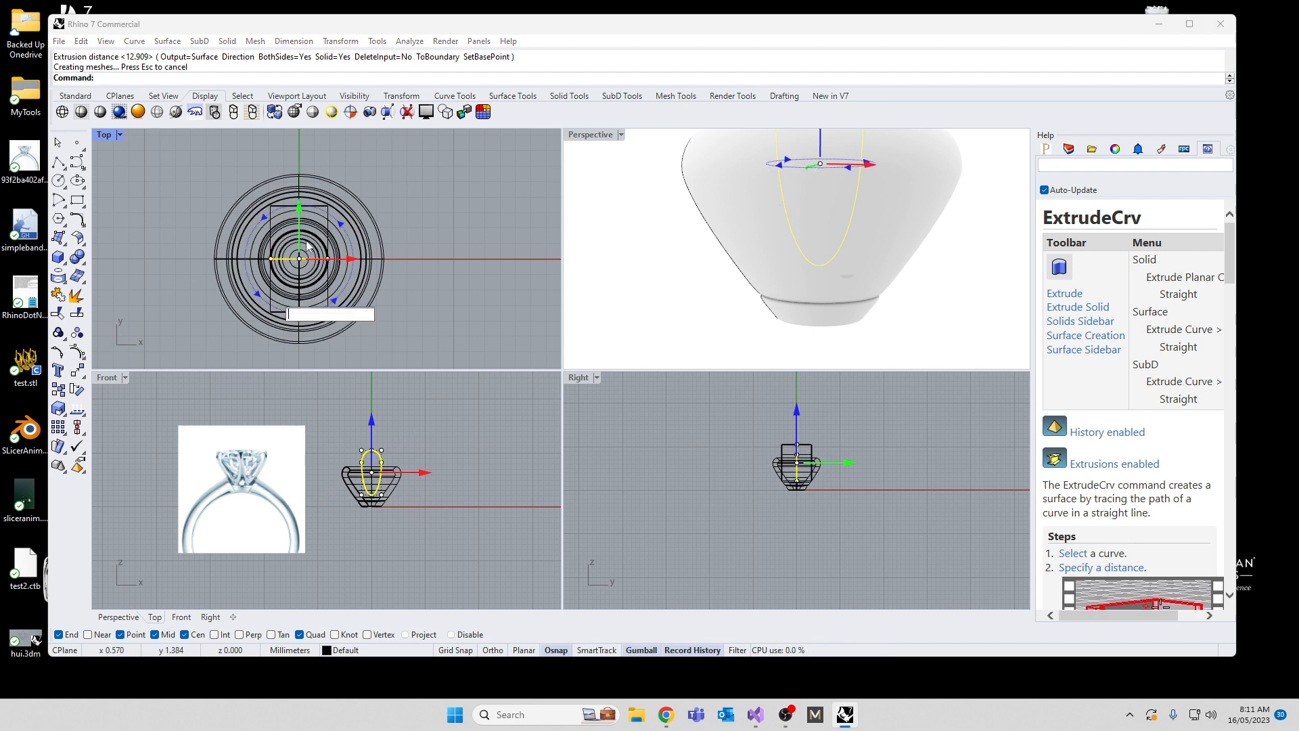
pyautogui.click(478, 265)
# Step: Move the extruded solid toward the front in the Top view so it cuts through only one side of the setting, accepting the broken history
pyautogui.click(371, 448)
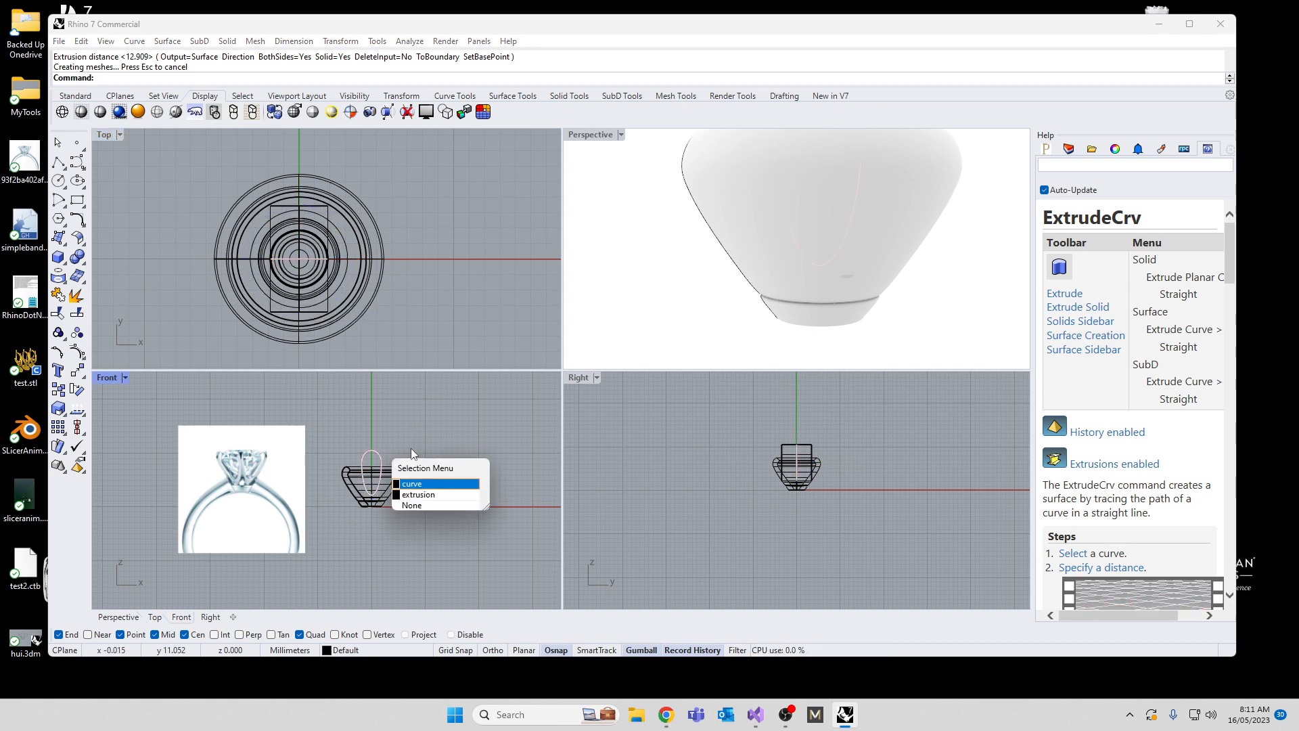
pyautogui.click(419, 494)
pyautogui.scroll(-8, 705, 250)
pyautogui.moveTo(705, 231); pyautogui.dragTo(738, 236, button='right')
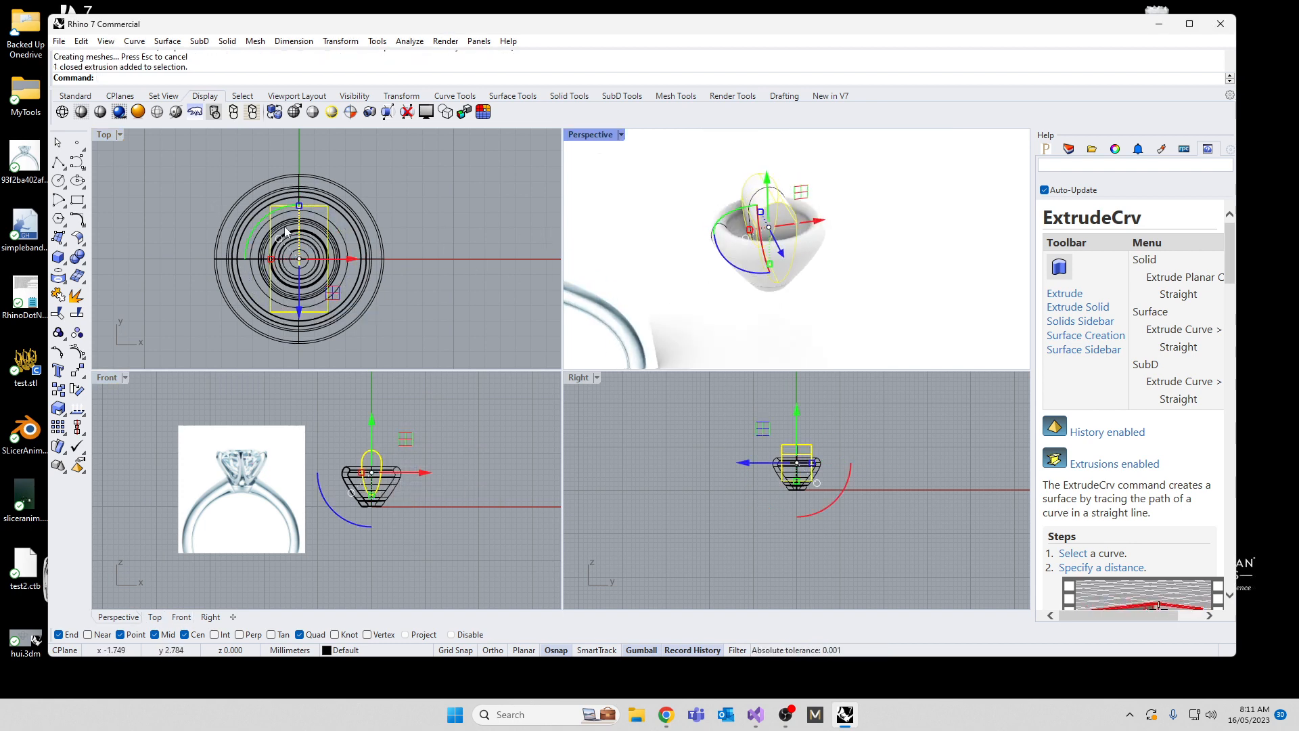
pyautogui.moveTo(300, 313); pyautogui.dragTo(304, 362)
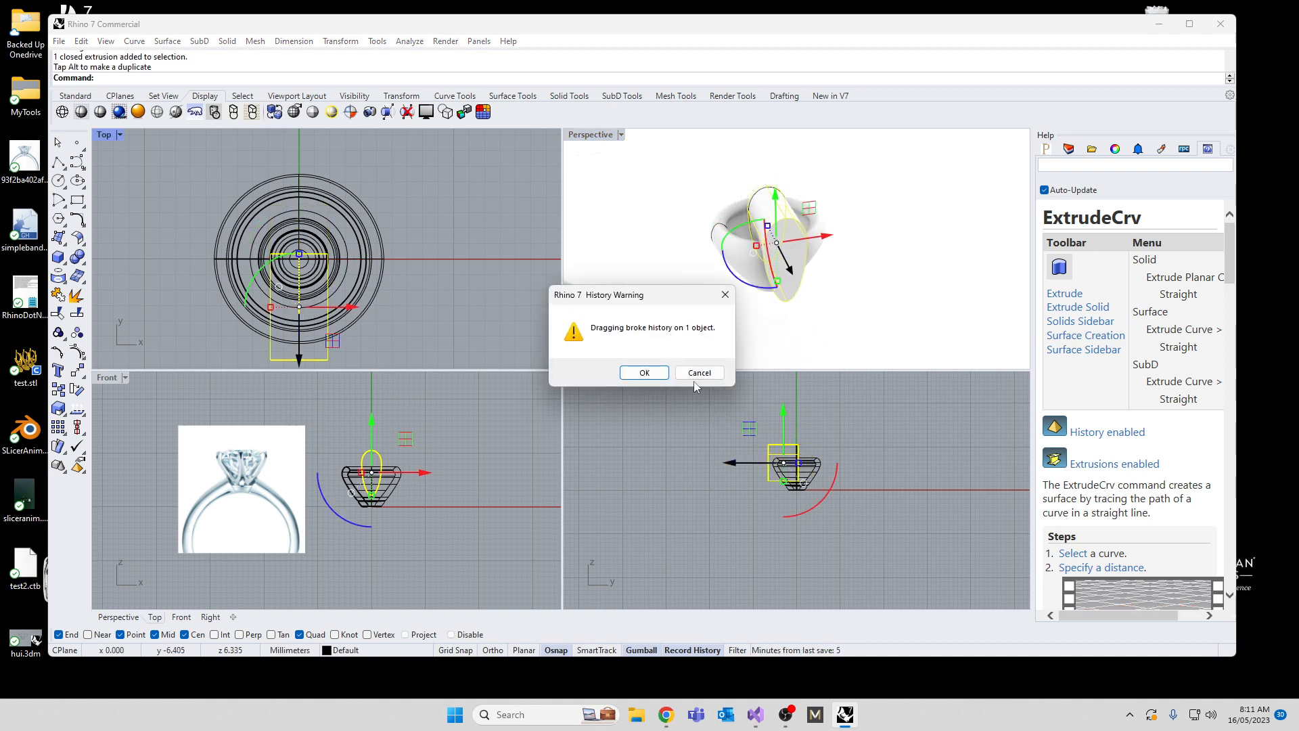
pyautogui.click(643, 372)
pyautogui.moveTo(428, 294); pyautogui.dragTo(461, 209, button='right')
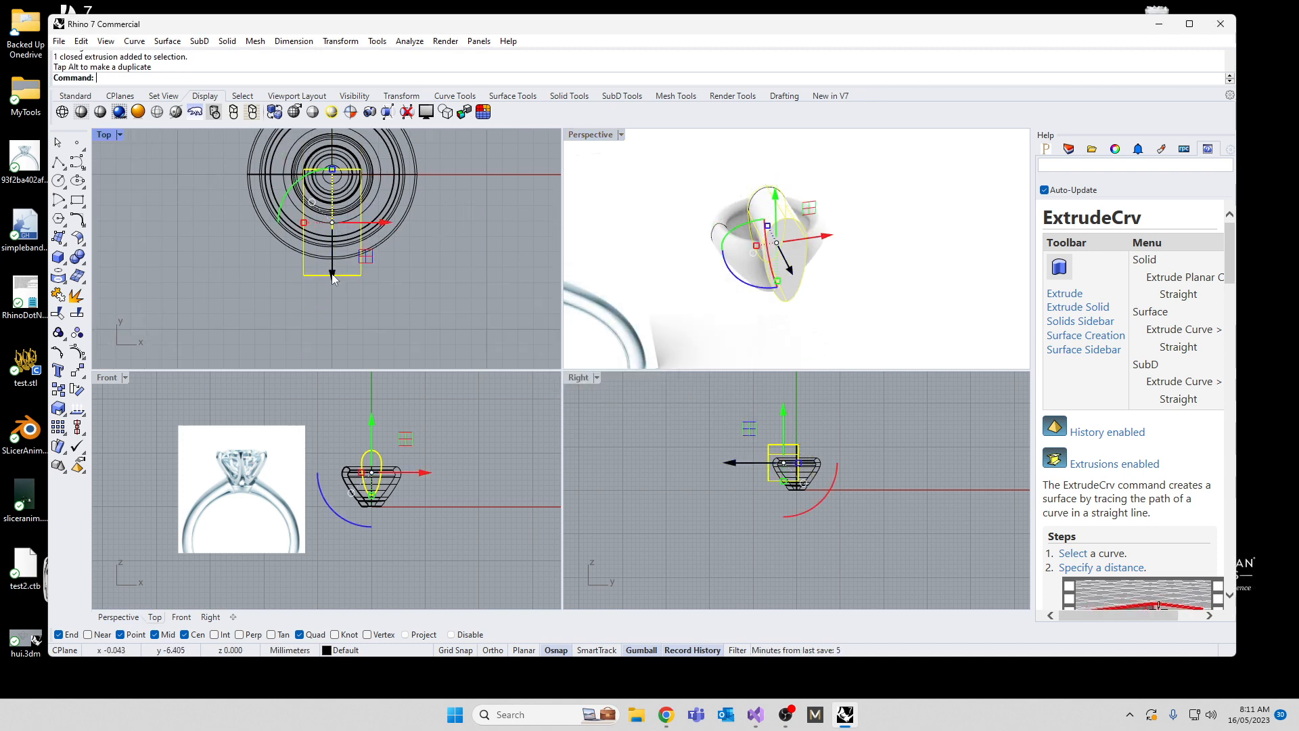
pyautogui.moveTo(332, 276)
pyautogui.mouseDown()
pyautogui.moveTo(332, 312)
pyautogui.moveTo(332, 301)
pyautogui.mouseUp()
pyautogui.click(124, 305)
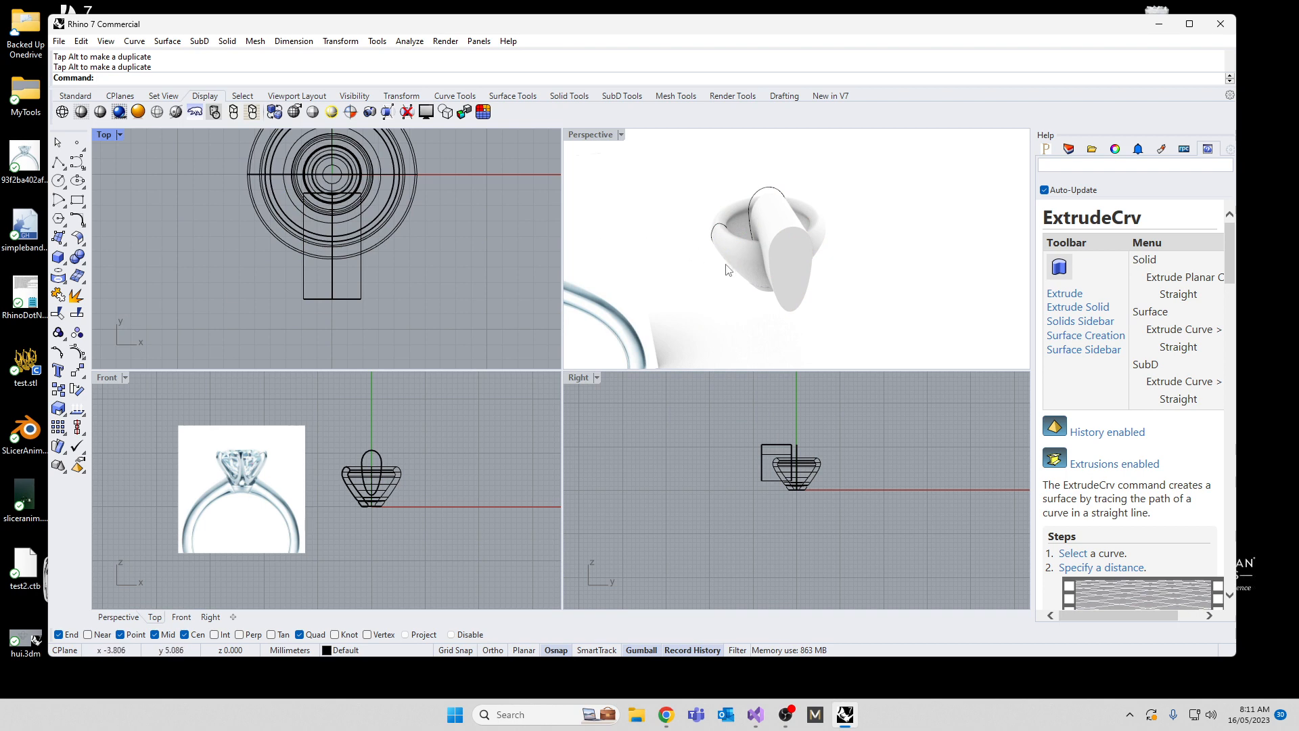
pyautogui.moveTo(726, 268); pyautogui.dragTo(862, 268, button='right')
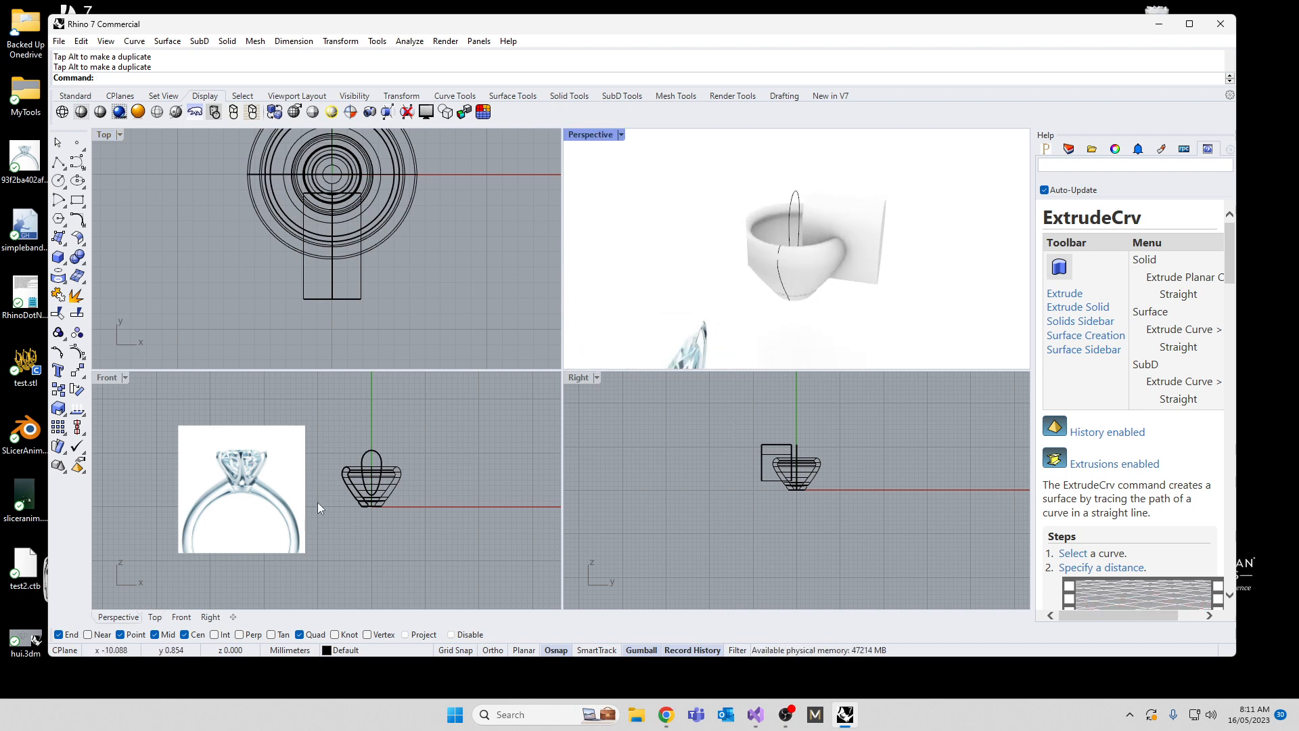
pyautogui.scroll(3, 371, 452)
pyautogui.click(371, 450)
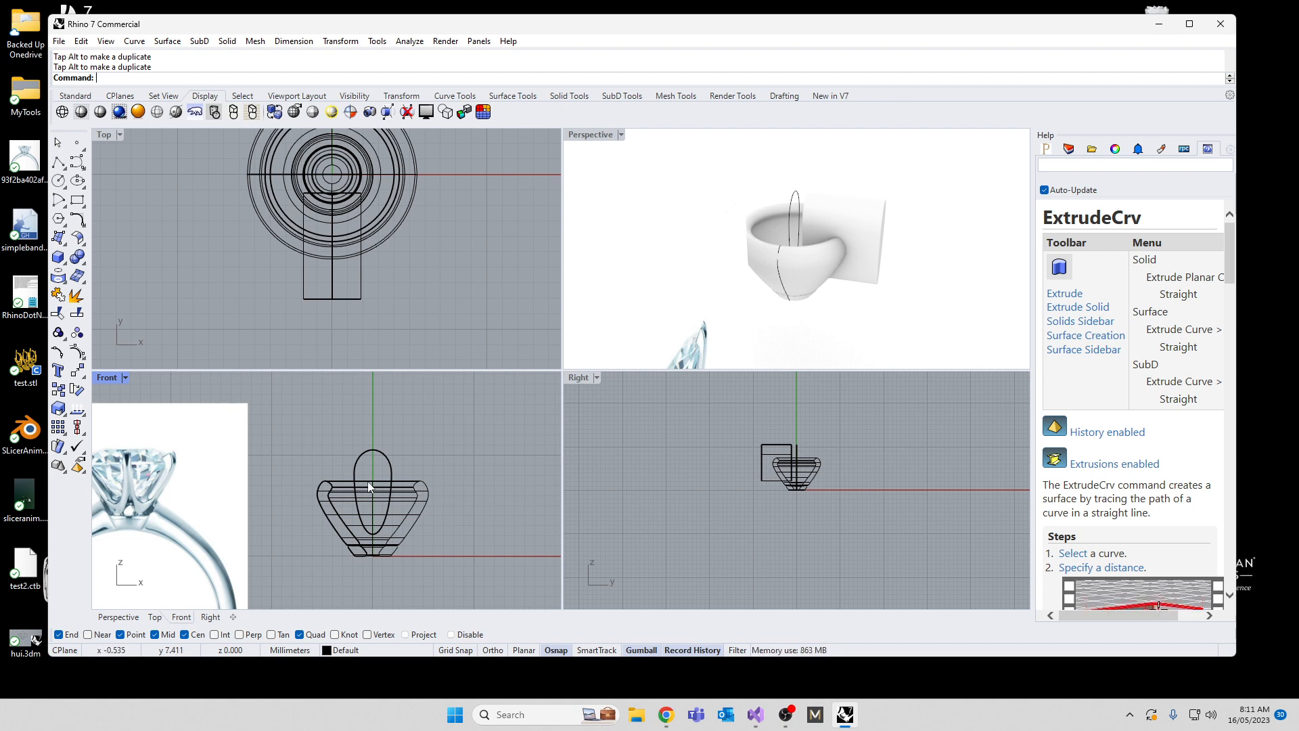
pyautogui.scroll(5, 795, 453)
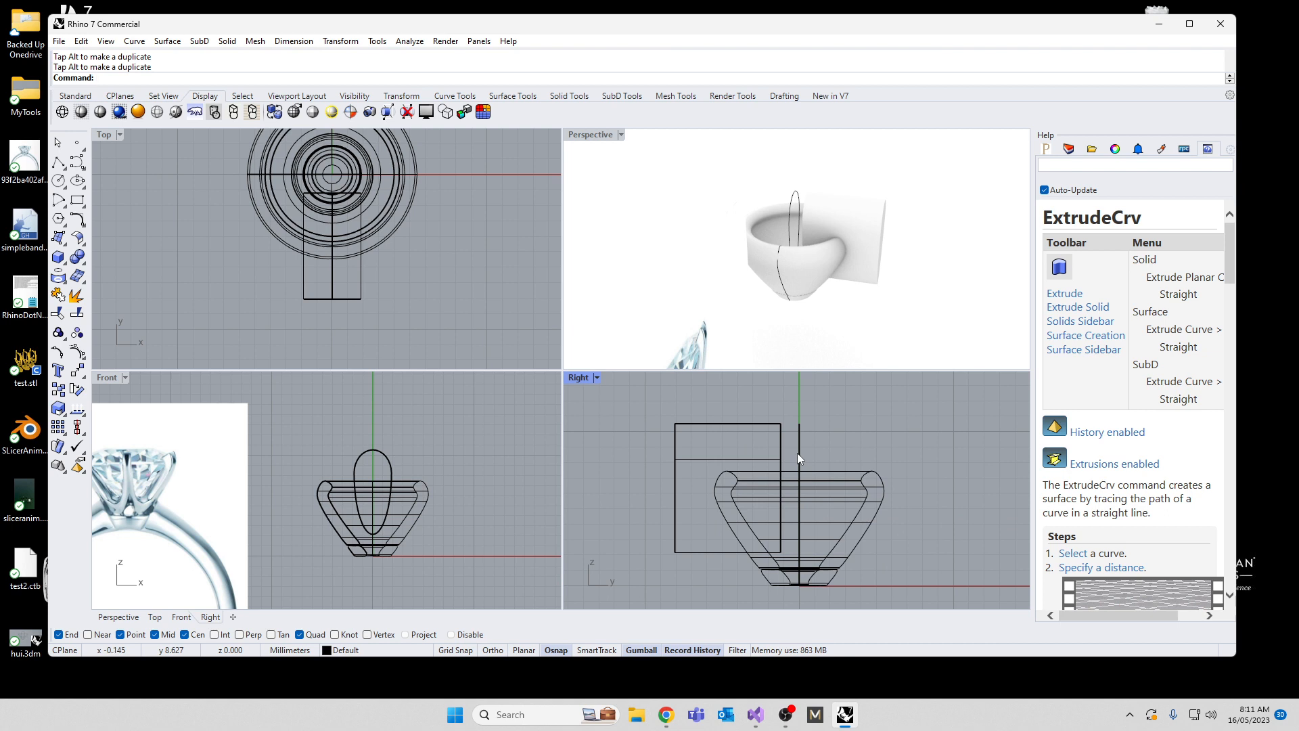
# Step: Move the egg-shaped source curve slightly toward the back in the Right view, clear of the extruded cutter
pyautogui.click(797, 453)
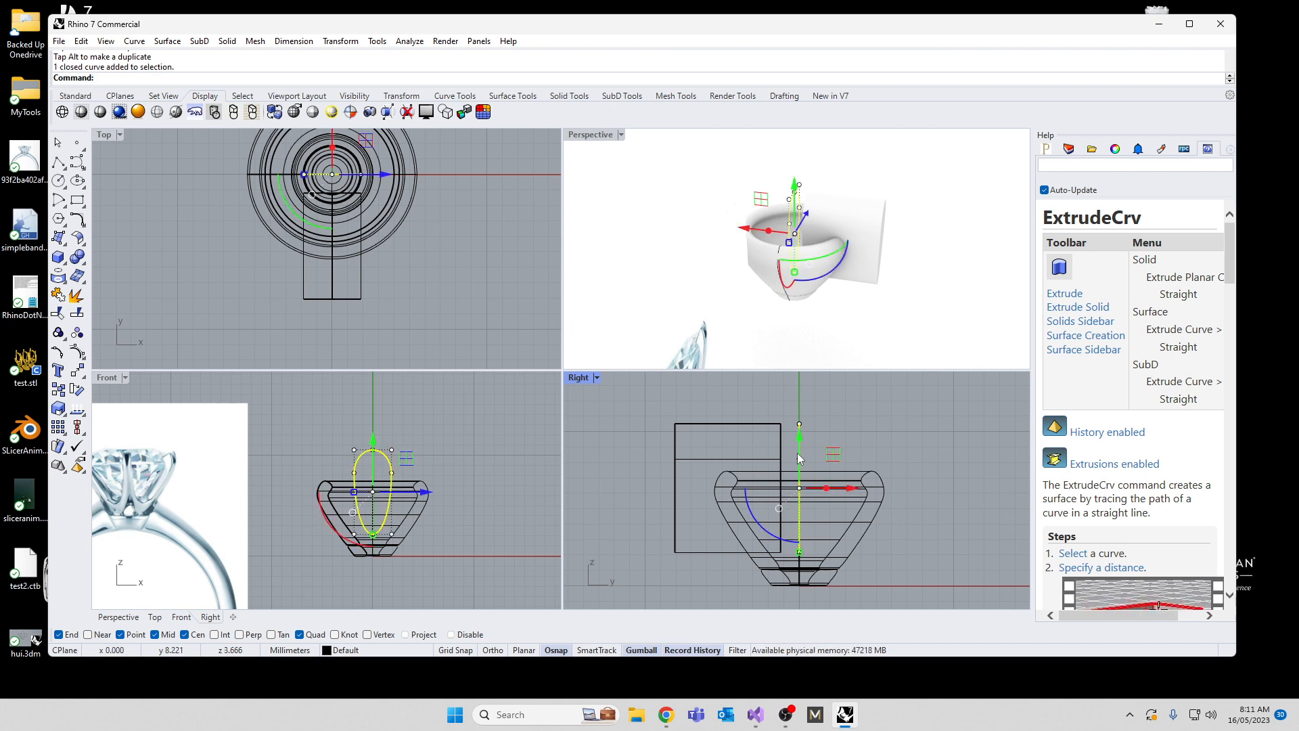
pyautogui.moveTo(854, 491)
pyautogui.mouseDown()
pyautogui.moveTo(824, 502)
pyautogui.moveTo(873, 508)
pyautogui.mouseUp()
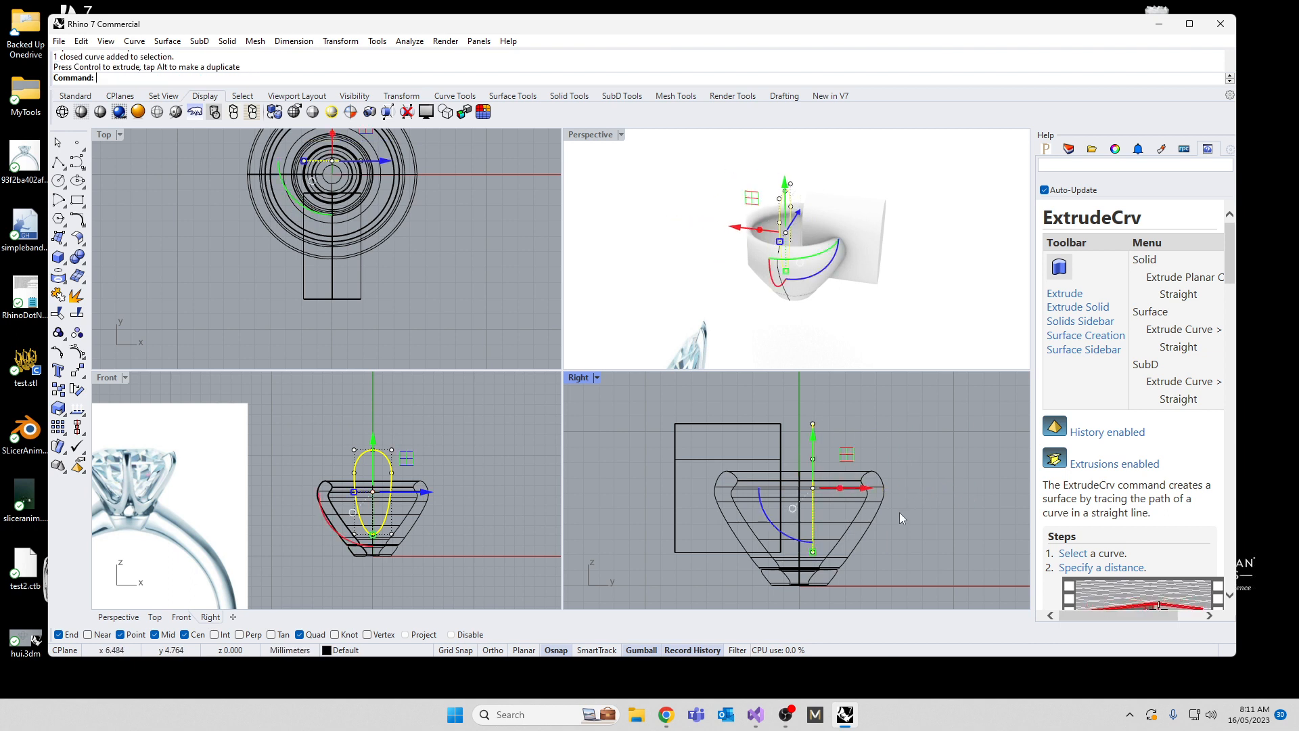
pyautogui.moveTo(819, 357); pyautogui.dragTo(764, 306, button='right')
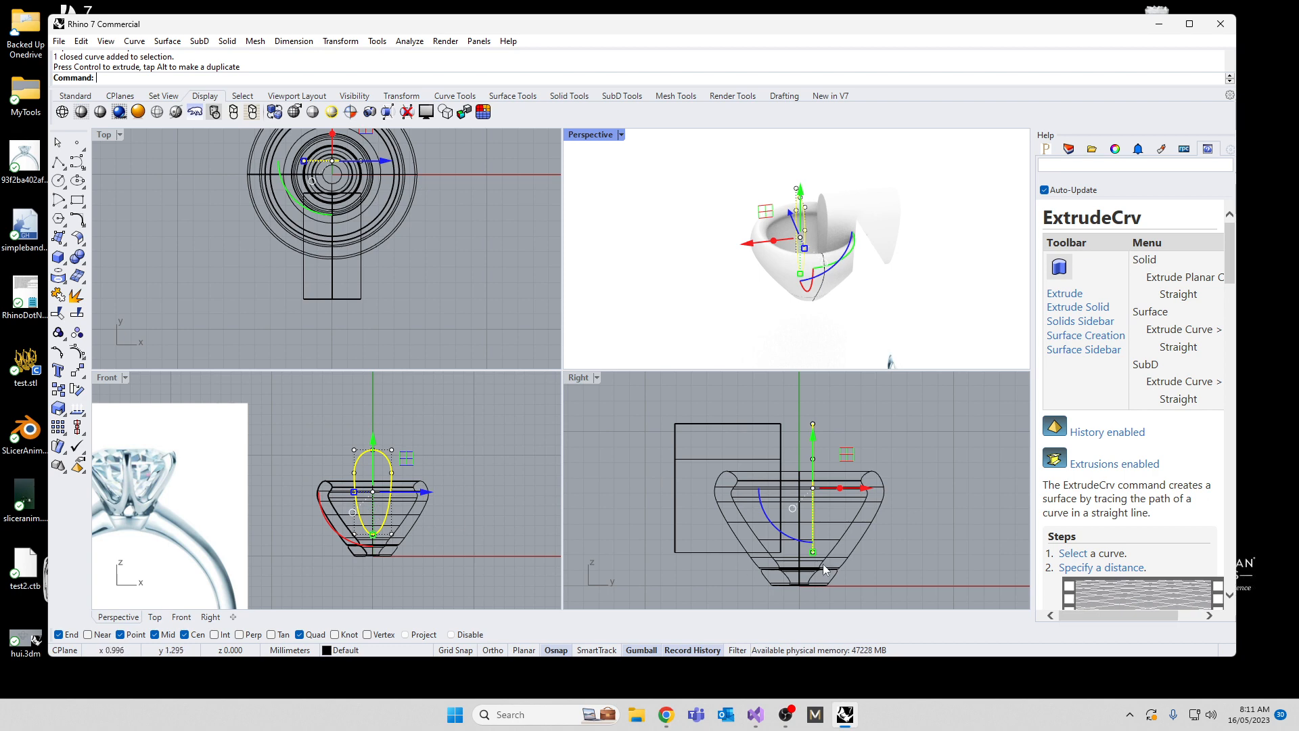
# Step: Draw a test circle beside the upper part of the setting in the Right view
pyautogui.click(60, 181)
pyautogui.click(922, 438)
pyautogui.click(934, 472)
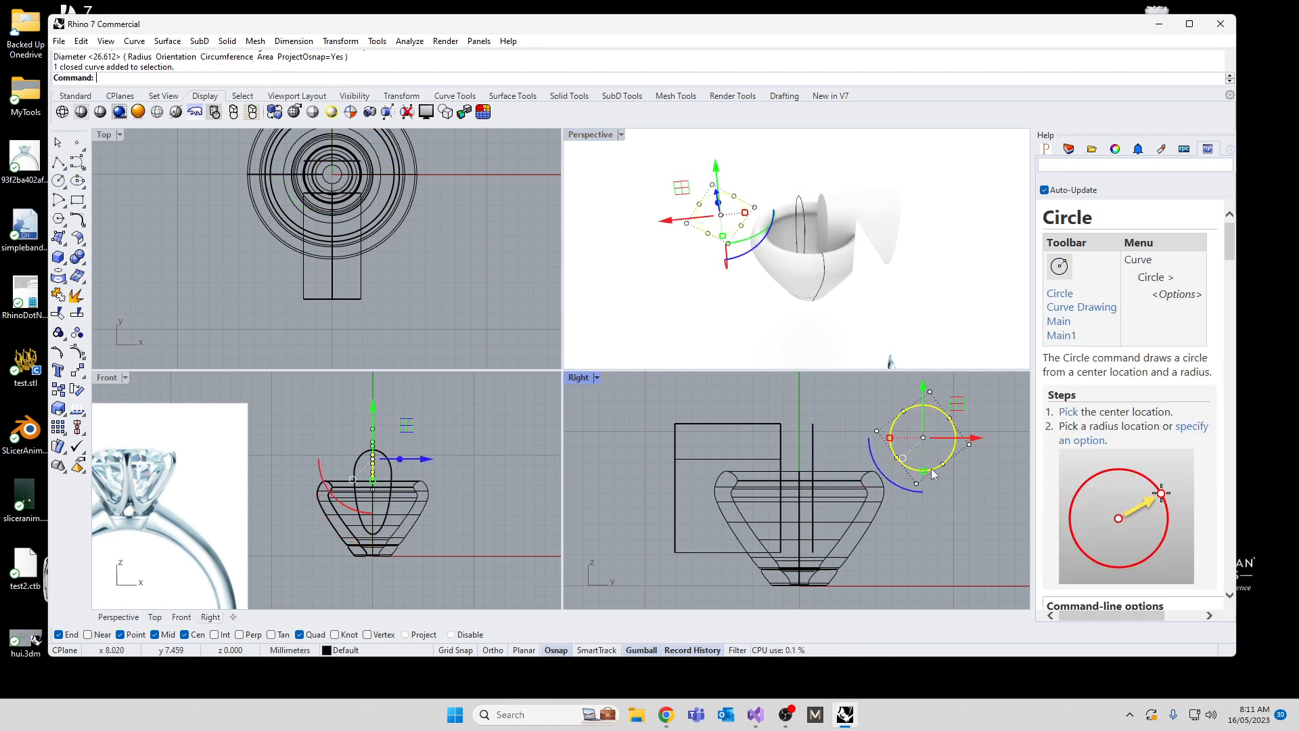
pyautogui.click(425, 459)
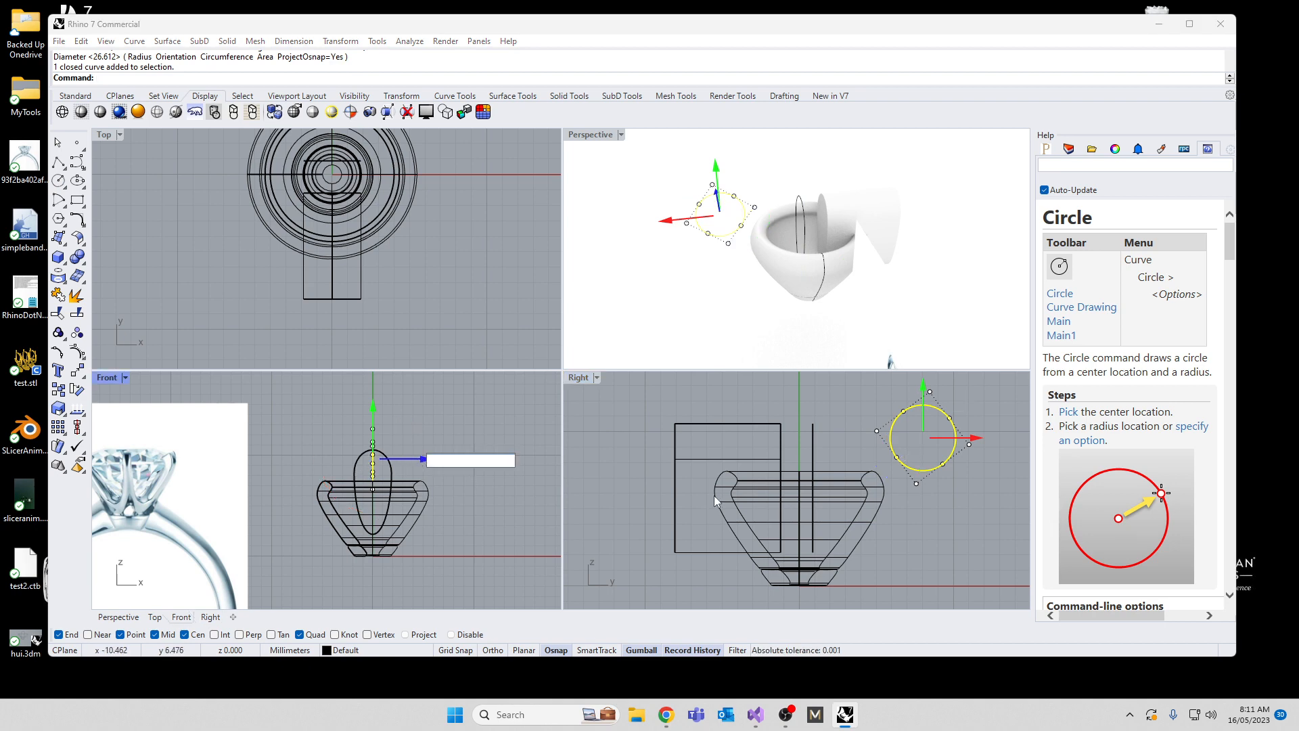
pyautogui.moveTo(892, 482); pyautogui.dragTo(933, 503)
pyautogui.click(914, 536)
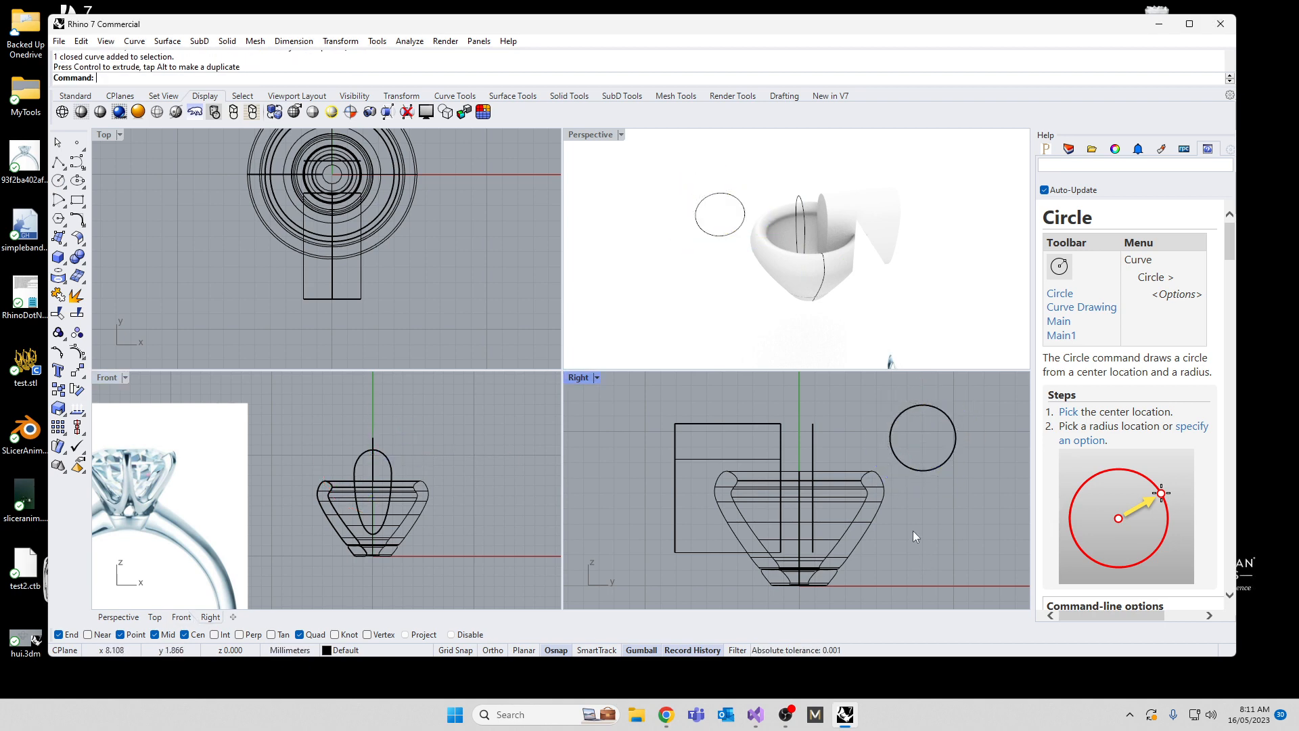
# Step: Extrude the test circle straight along the X axis and delete it together with its extrusion
pyautogui.click(913, 472)
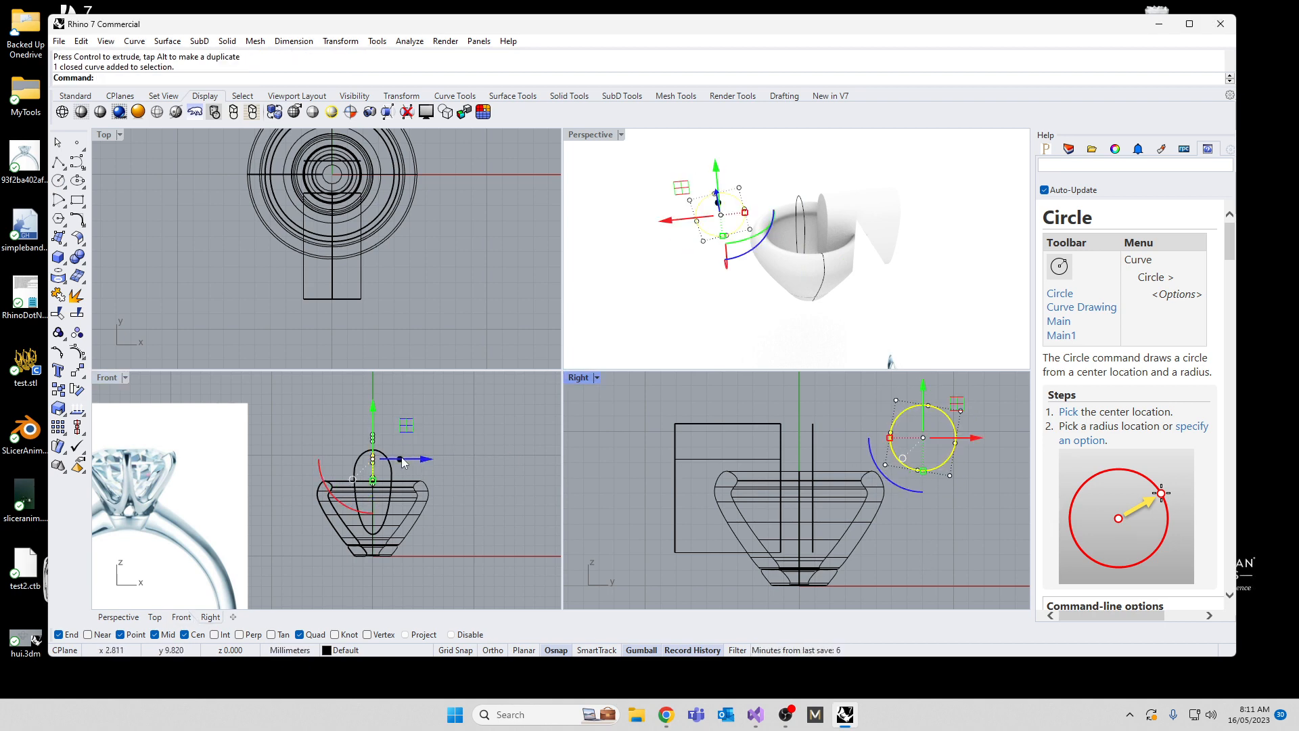
pyautogui.keyDown('ctrl'); pyautogui.moveTo(402, 459); pyautogui.dragTo(487, 460); pyautogui.keyUp('ctrl')
pyautogui.click(447, 531)
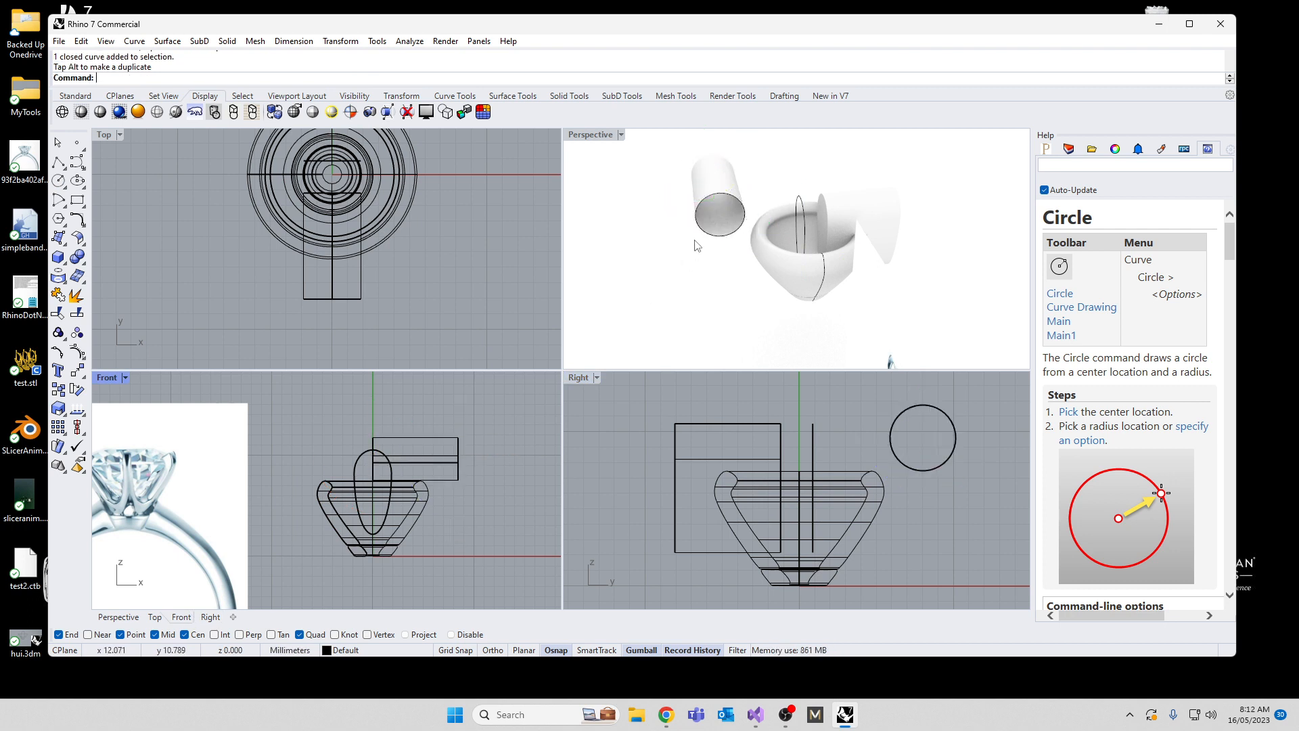
pyautogui.moveTo(969, 495); pyautogui.dragTo(908, 421)
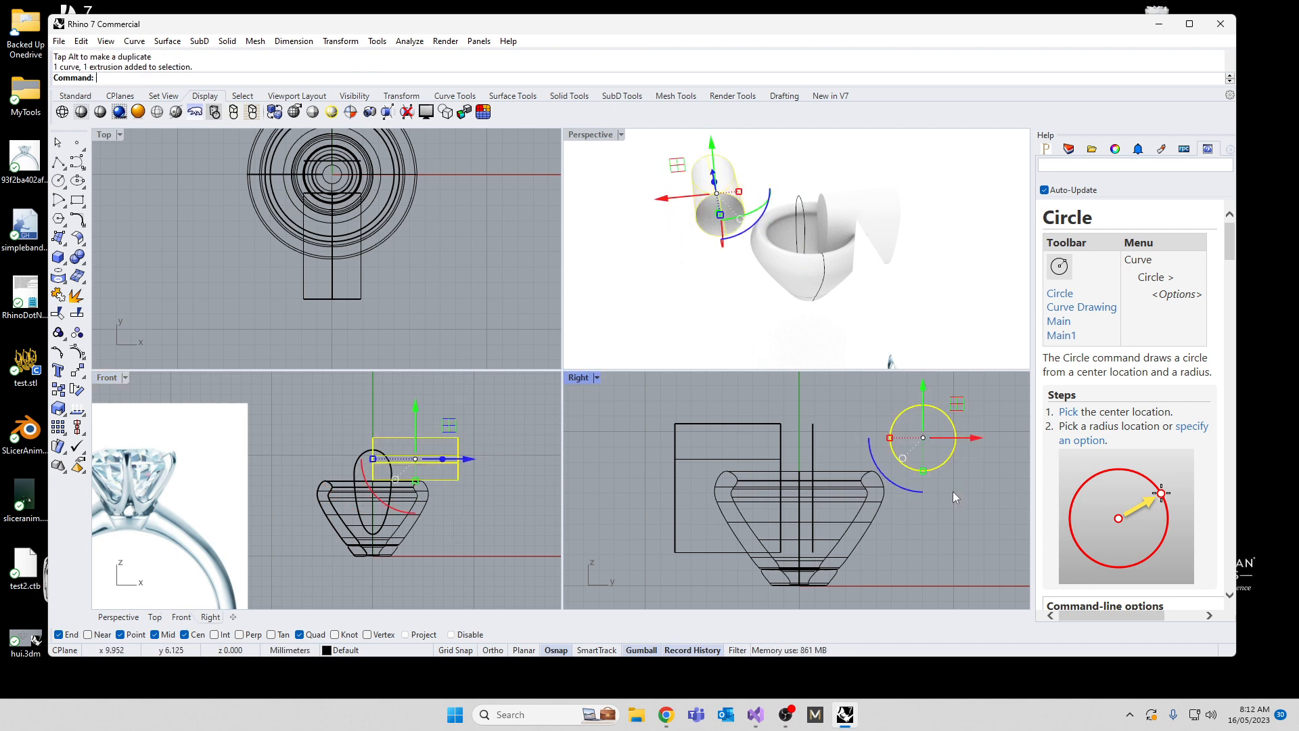
pyautogui.press('Delete')
# Step: Polar-array the egg-shaped cutter solid around the origin in the Top view, with 6 items over 360 degrees
pyautogui.moveTo(699, 260); pyautogui.dragTo(630, 226, button='right')
pyautogui.moveTo(757, 243); pyautogui.dragTo(707, 251, button='right')
pyautogui.scroll(5, 816, 245)
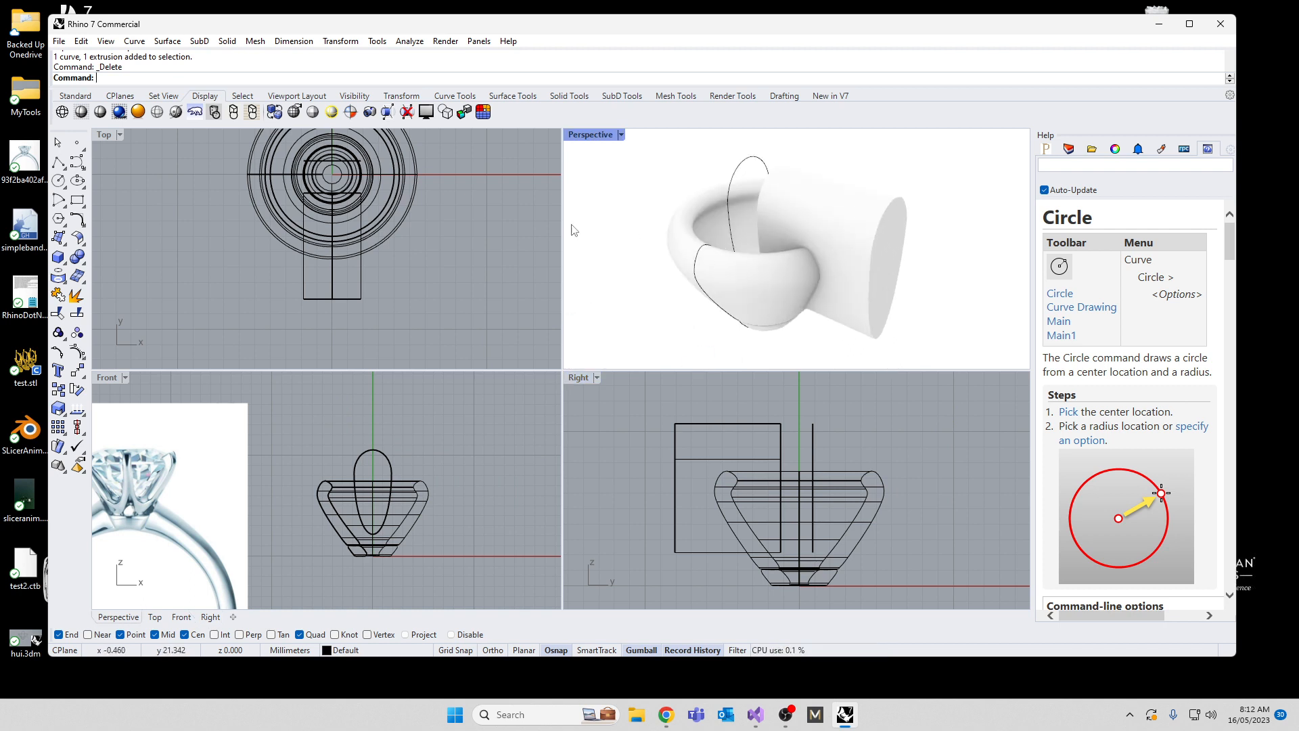
pyautogui.click(363, 285)
pyautogui.write('Array')
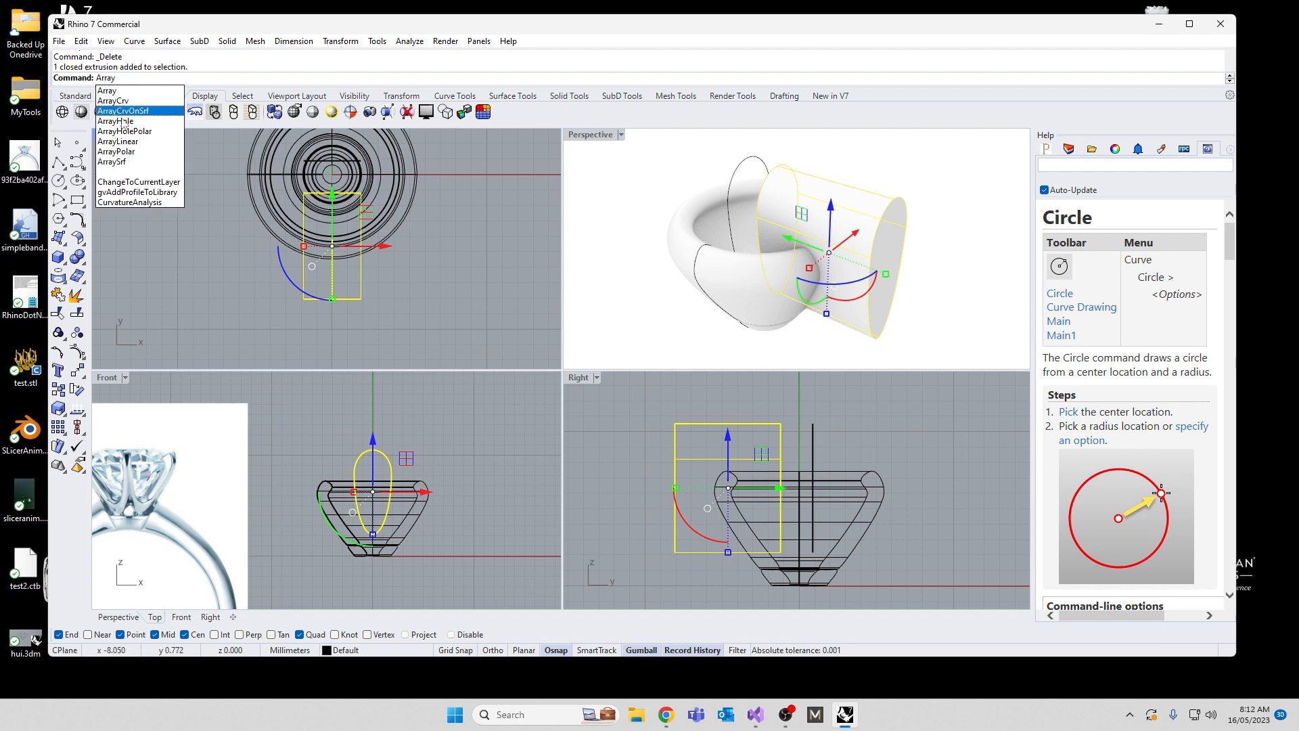
pyautogui.click(120, 151)
pyautogui.moveTo(213, 174); pyautogui.dragTo(268, 234, button='right')
pyautogui.scroll(-4, 234, 218)
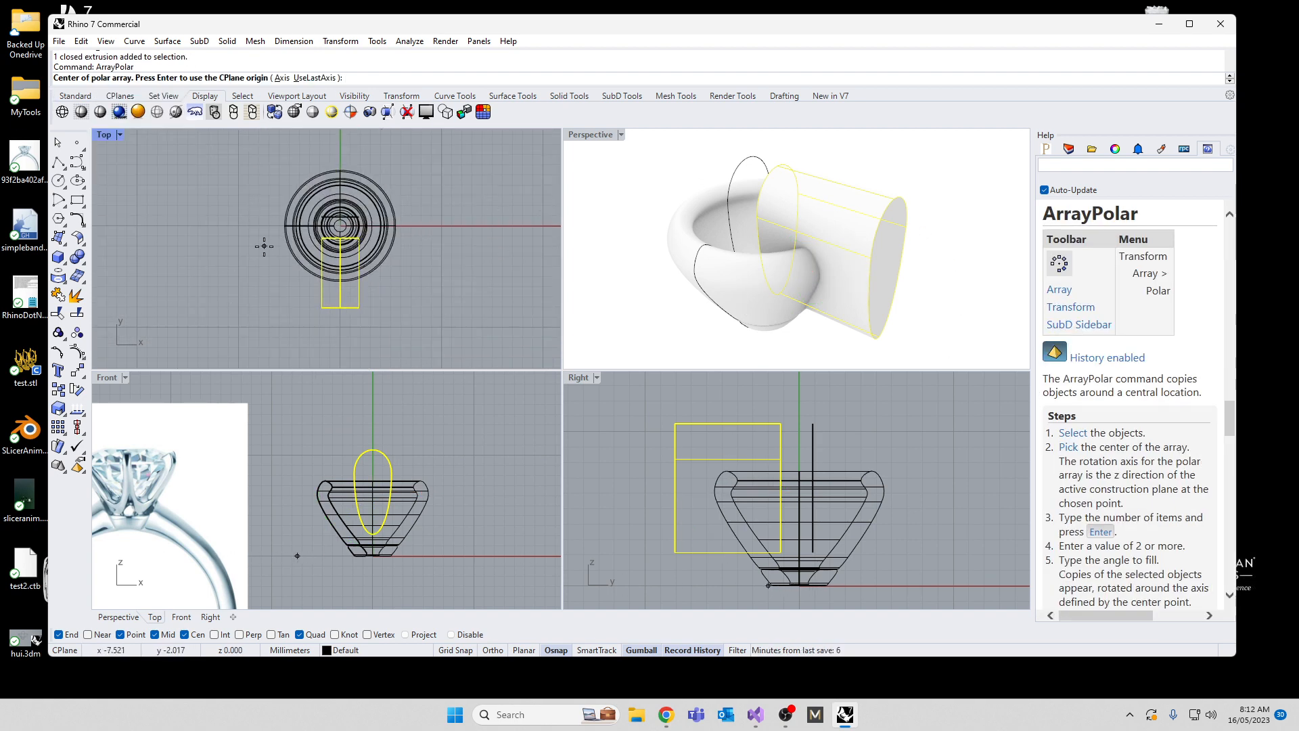
pyautogui.press('Return')
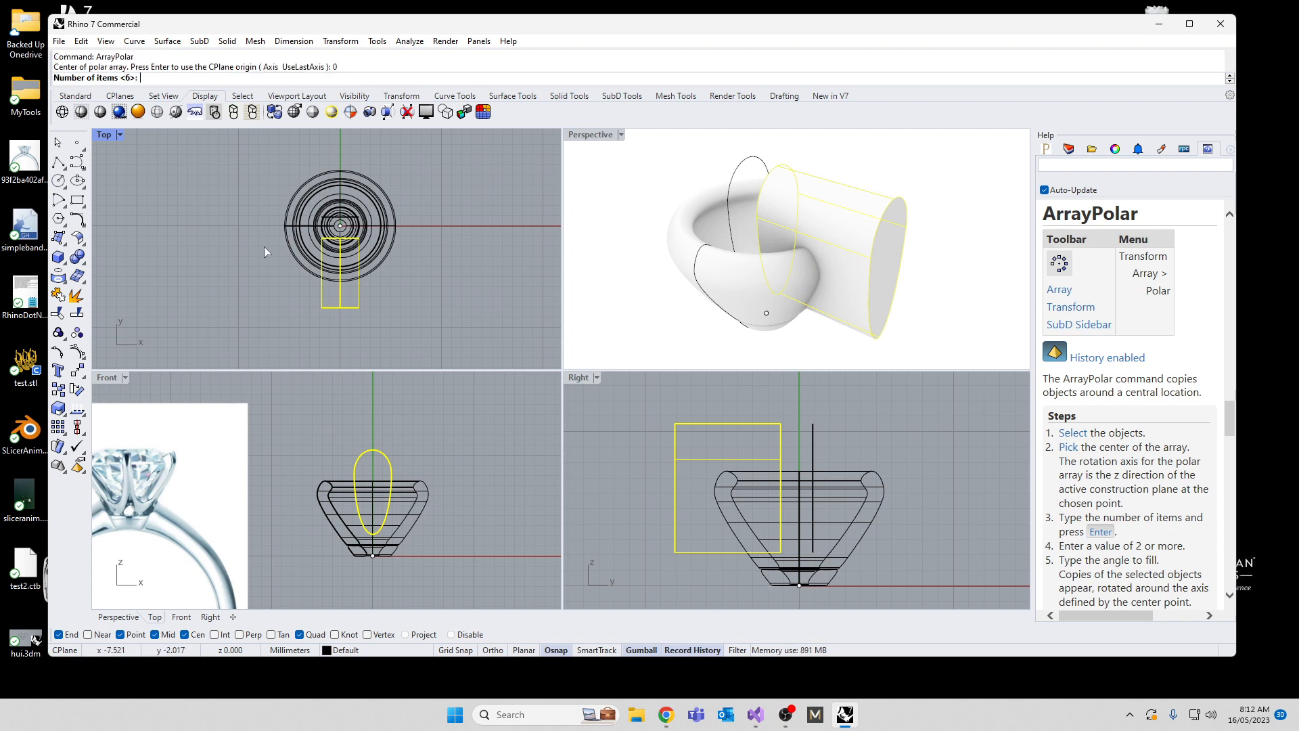
pyautogui.write('6')
pyautogui.press('Return')
pyautogui.press('Return')
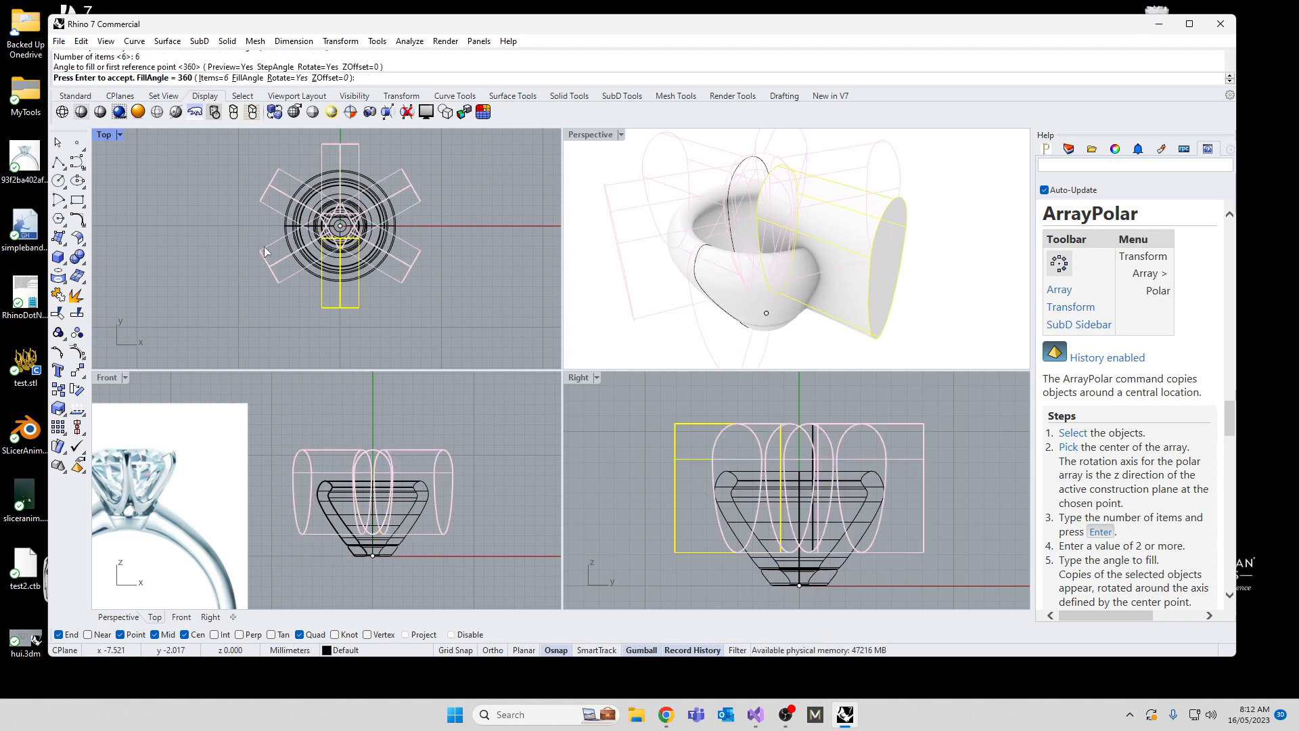
pyautogui.press('Return')
# Step: Shorten the original cutter along its length and tilt it outward to follow the slope of the setting's wall
pyautogui.moveTo(616, 252); pyautogui.dragTo(777, 295, button='right')
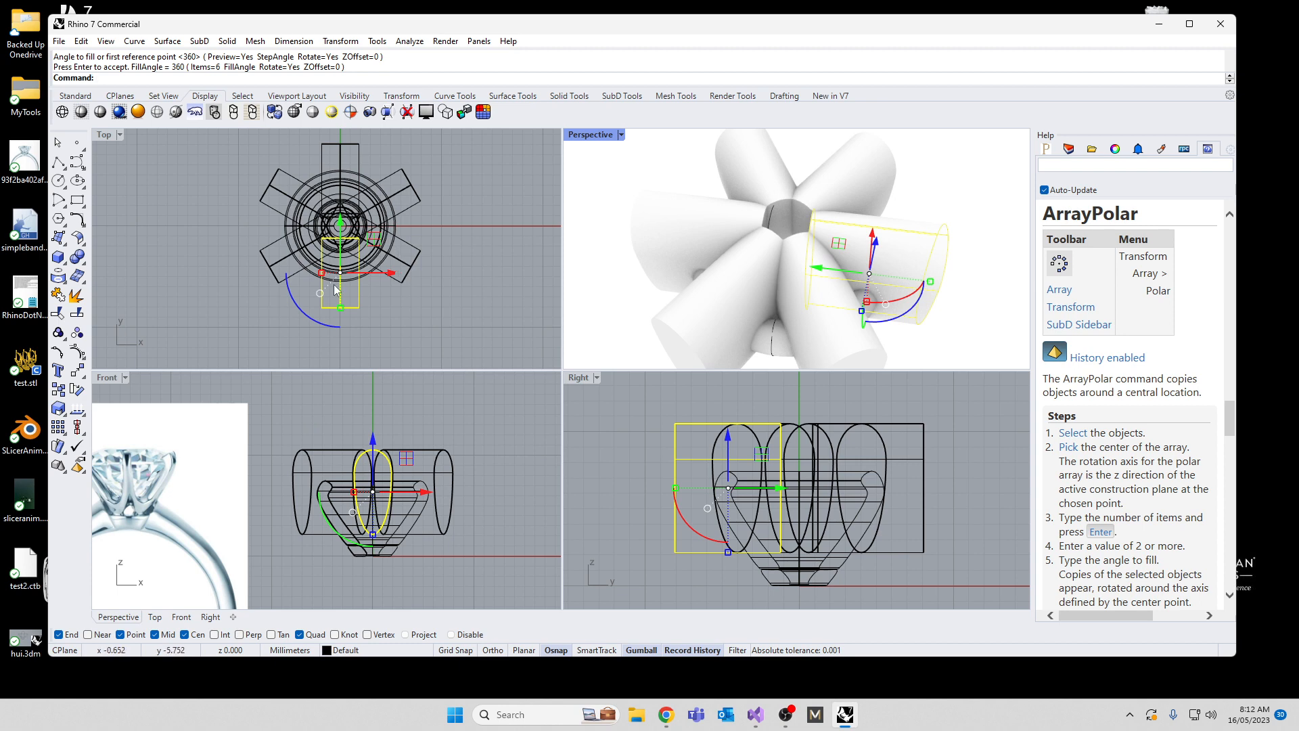
pyautogui.moveTo(340, 308); pyautogui.dragTo(341, 298)
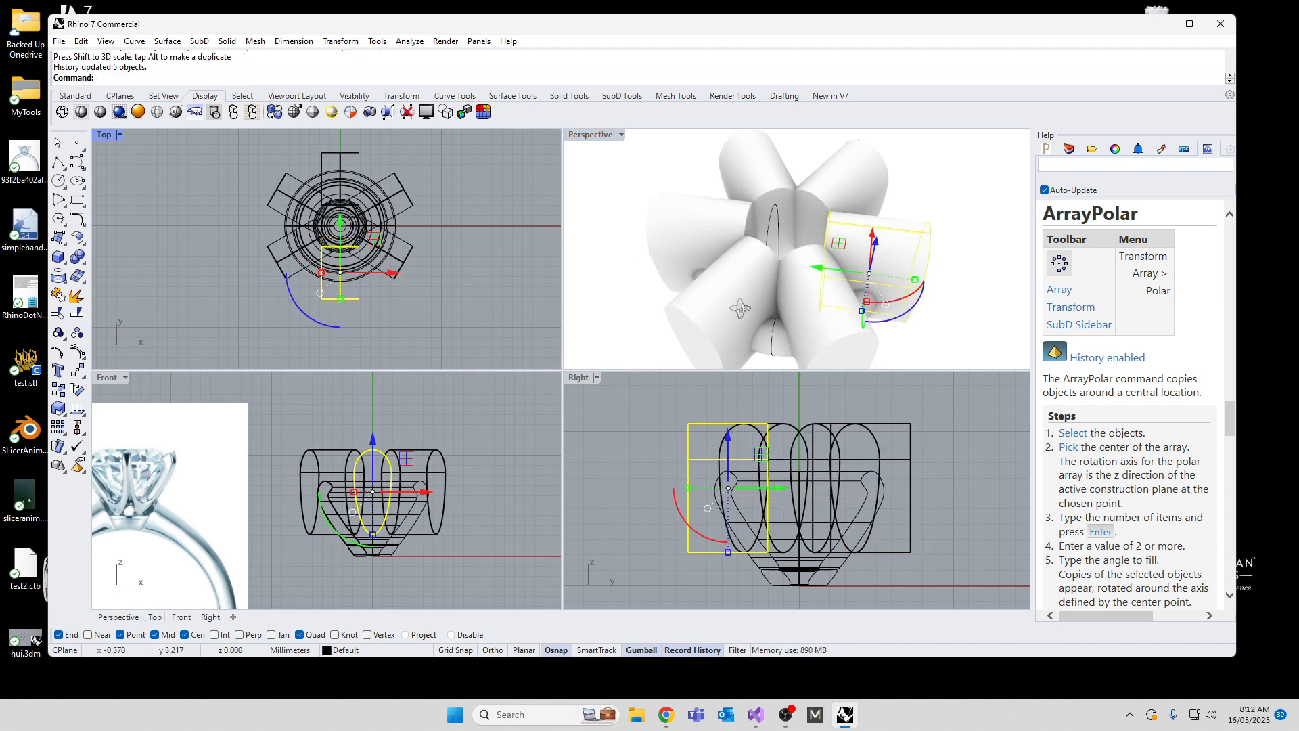
pyautogui.moveTo(744, 303); pyautogui.dragTo(748, 261, button='right')
pyautogui.moveTo(895, 277); pyautogui.dragTo(885, 288)
pyautogui.moveTo(885, 288); pyautogui.dragTo(597, 334, button='right')
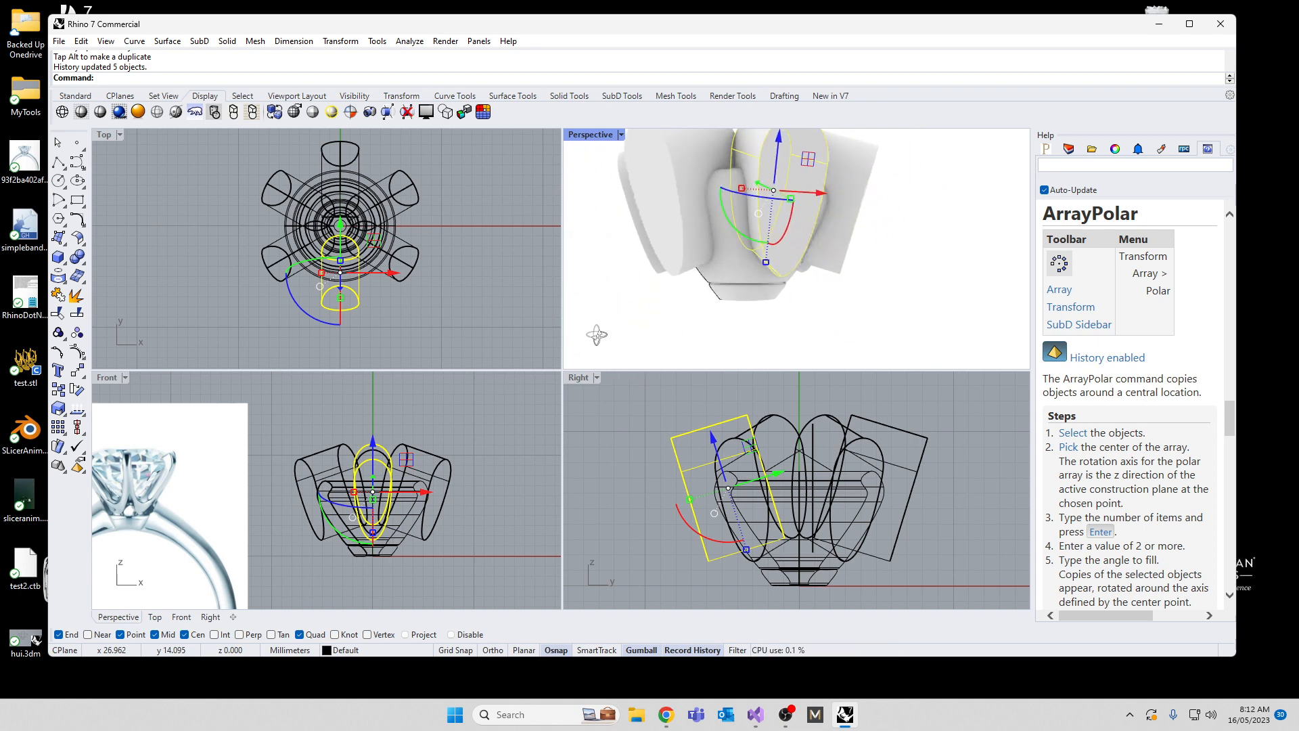
# Step: Widen the tilted original cutter sideways in the Top view to narrow the prongs between the openings
pyautogui.scroll(4, 324, 277)
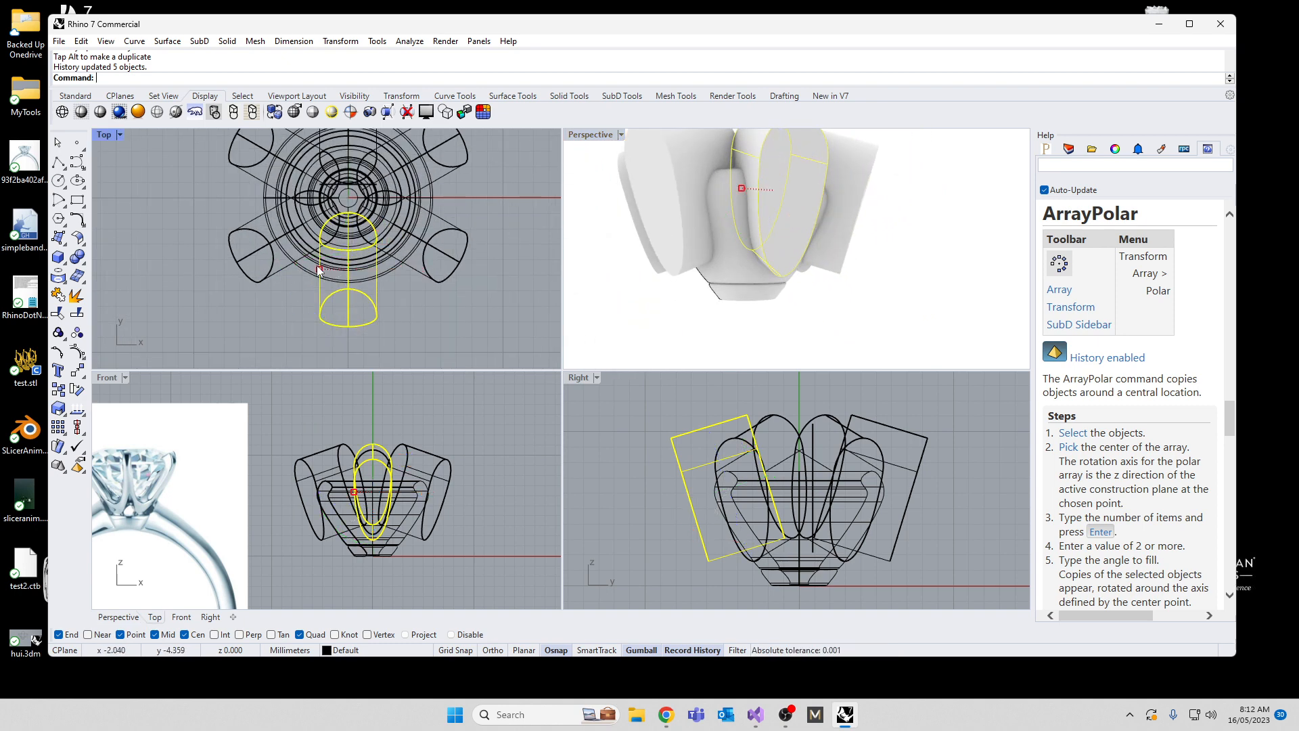
pyautogui.moveTo(704, 325); pyautogui.dragTo(756, 282, button='right')
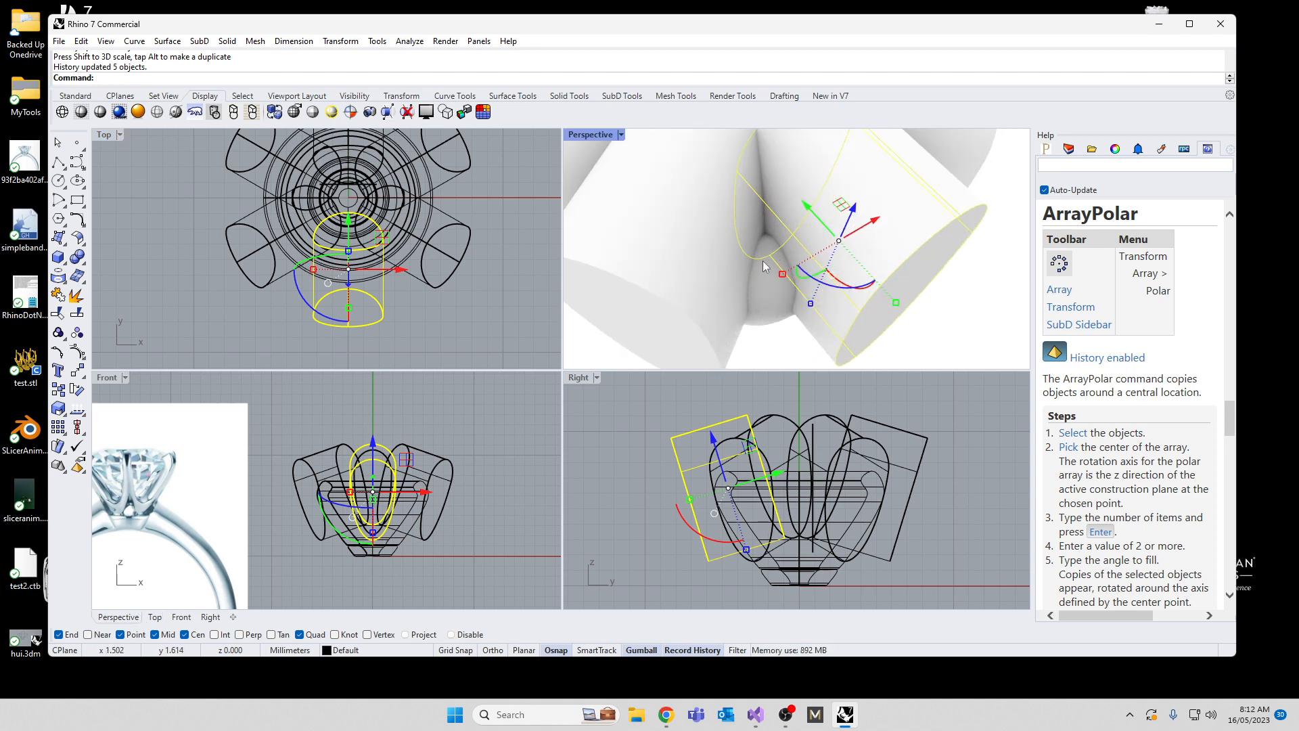
pyautogui.moveTo(705, 231); pyautogui.dragTo(831, 202, button='right')
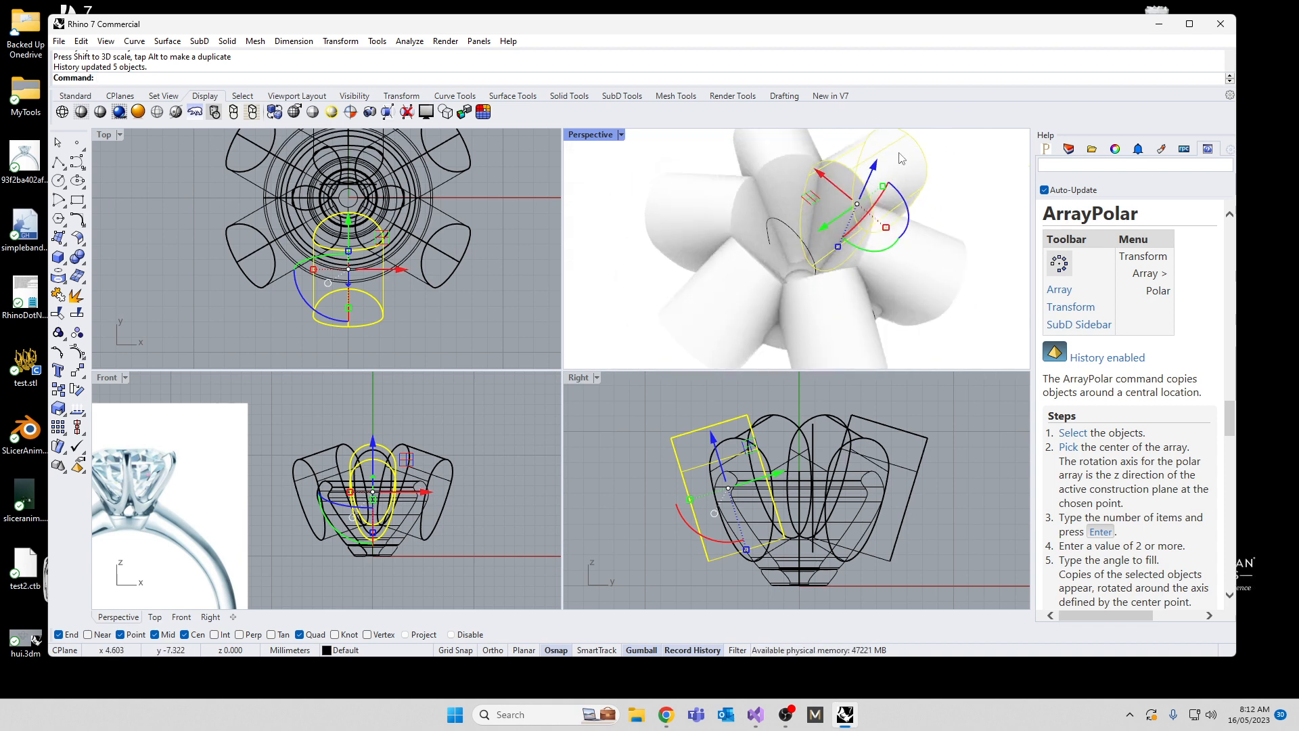
pyautogui.click(964, 179)
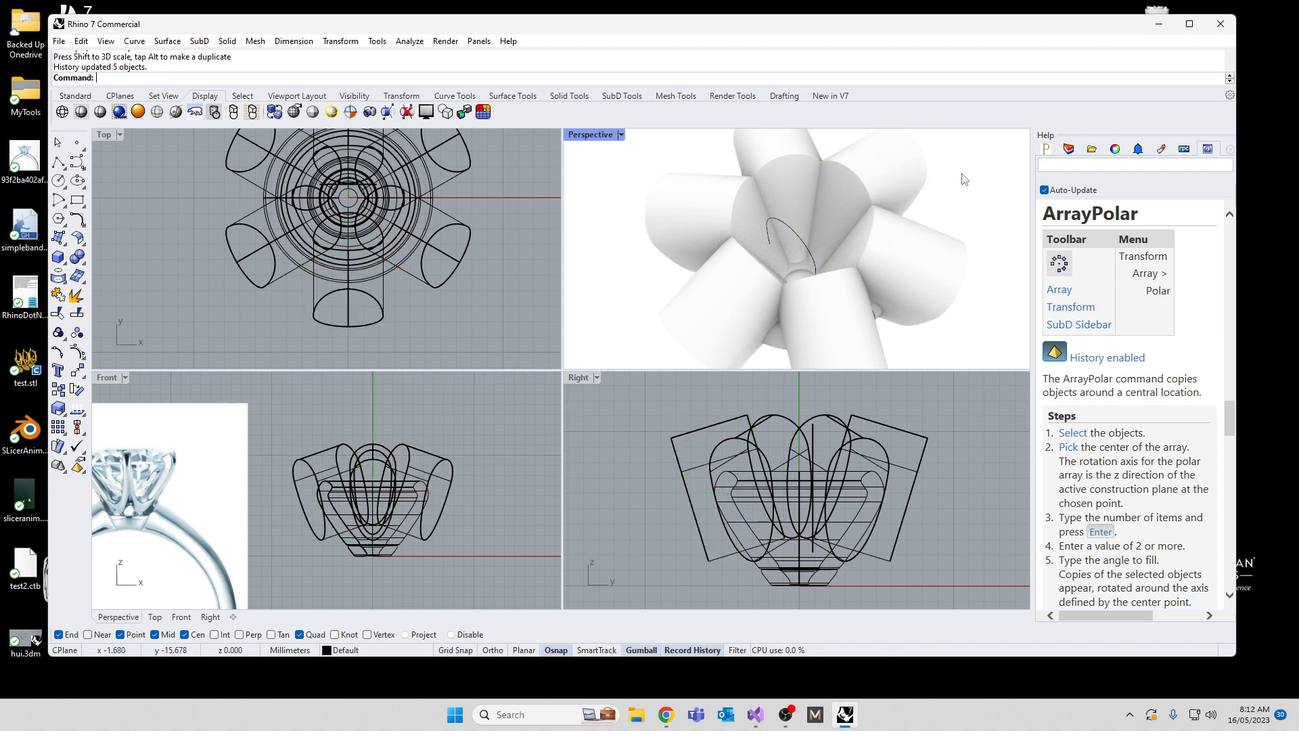
# Step: Narrow only the inner end face of the original cutter sideways so the solid tapers toward the setting's center
pyautogui.click(849, 195)
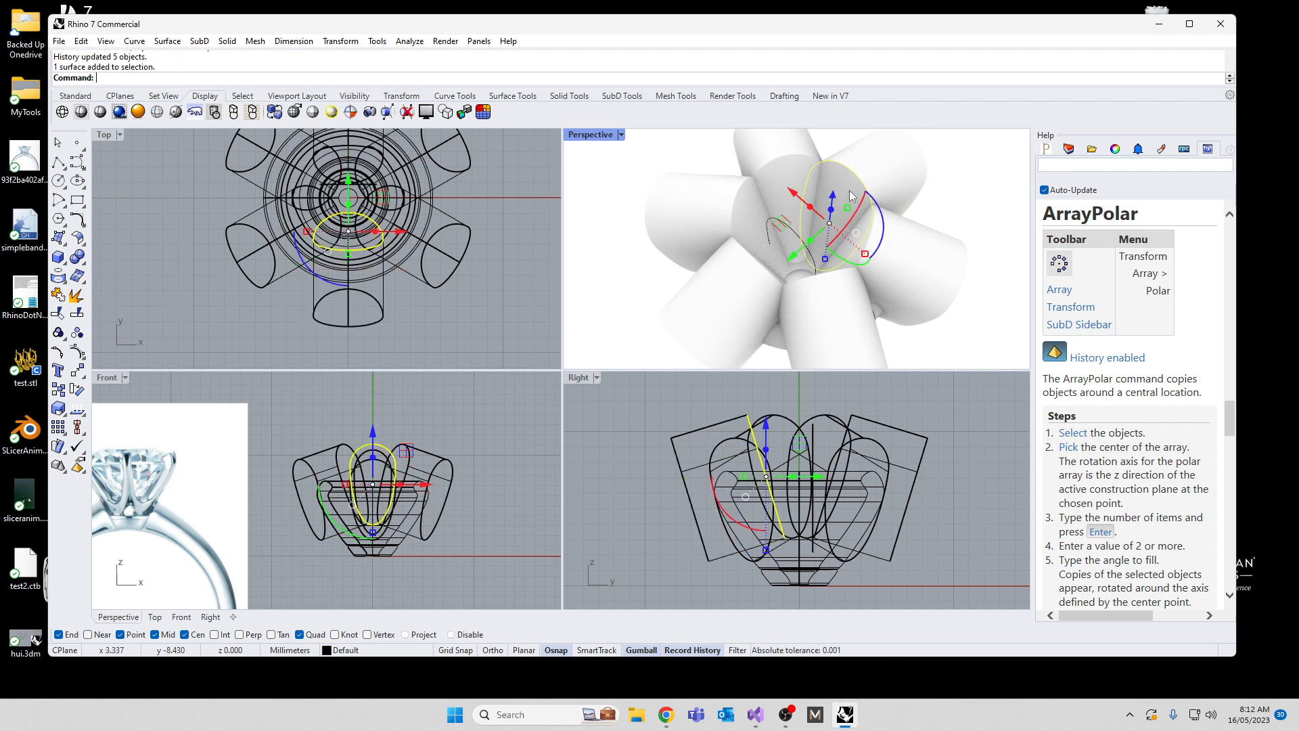
pyautogui.moveTo(850, 195); pyautogui.dragTo(704, 272, button='right')
pyautogui.scroll(6, 749, 278)
pyautogui.moveTo(792, 301); pyautogui.dragTo(793, 269)
pyautogui.moveTo(793, 269); pyautogui.dragTo(812, 293, button='right')
pyautogui.moveTo(811, 317); pyautogui.dragTo(812, 335)
pyautogui.moveTo(812, 335); pyautogui.dragTo(744, 281, button='right')
pyautogui.moveTo(747, 281); pyautogui.dragTo(773, 272)
pyautogui.moveTo(774, 280); pyautogui.dragTo(727, 206, button='right')
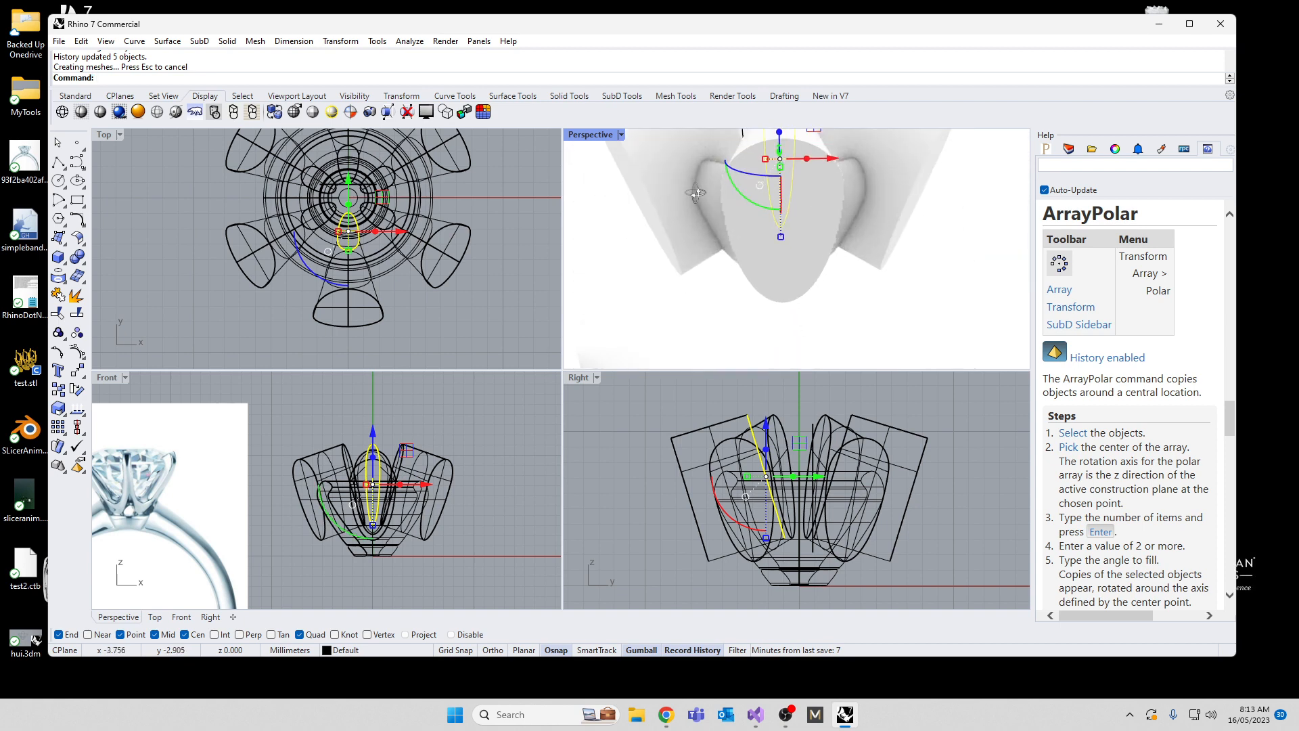
# Step: Widen the whole tapered original cutter sideways to thin the prongs left between the cutters
pyautogui.click(709, 305)
pyautogui.click(755, 297)
pyautogui.moveTo(717, 270); pyautogui.dragTo(722, 284, button='right')
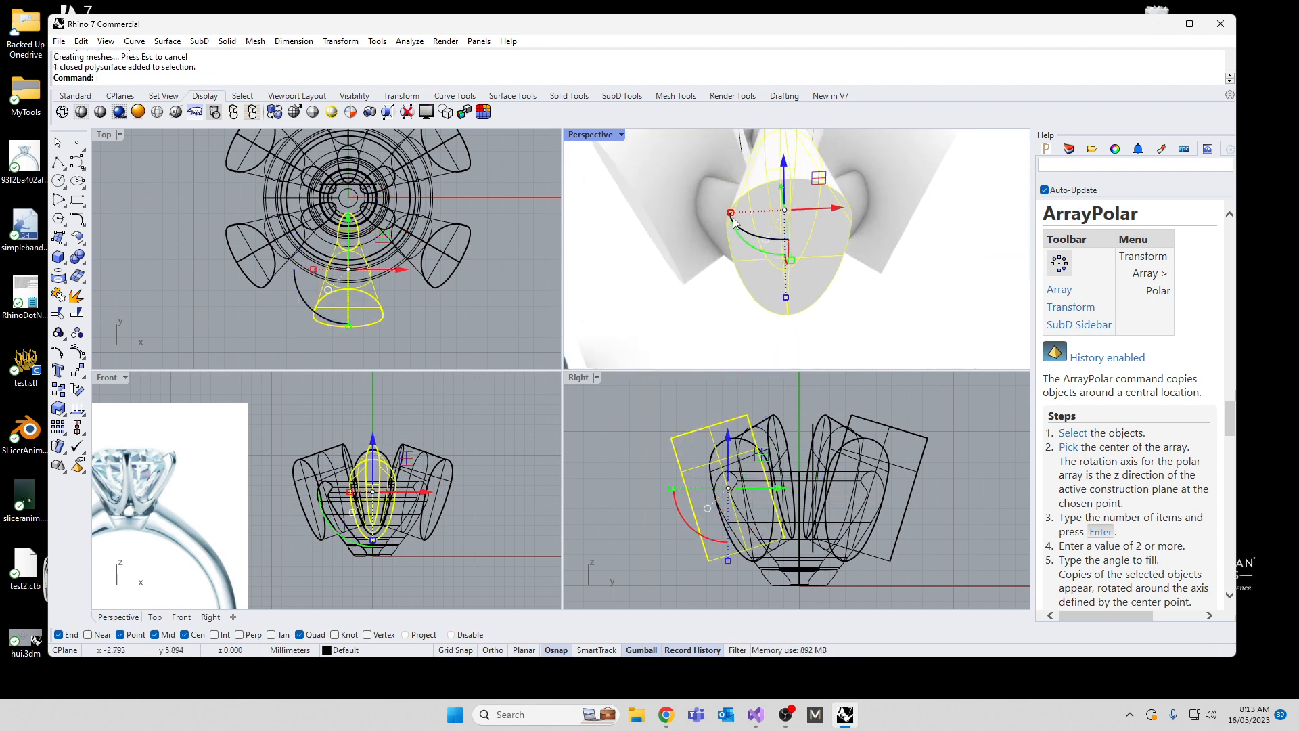
pyautogui.moveTo(731, 212); pyautogui.dragTo(727, 215)
pyautogui.moveTo(728, 215); pyautogui.dragTo(712, 346, button='right')
pyautogui.moveTo(718, 303); pyautogui.dragTo(711, 304)
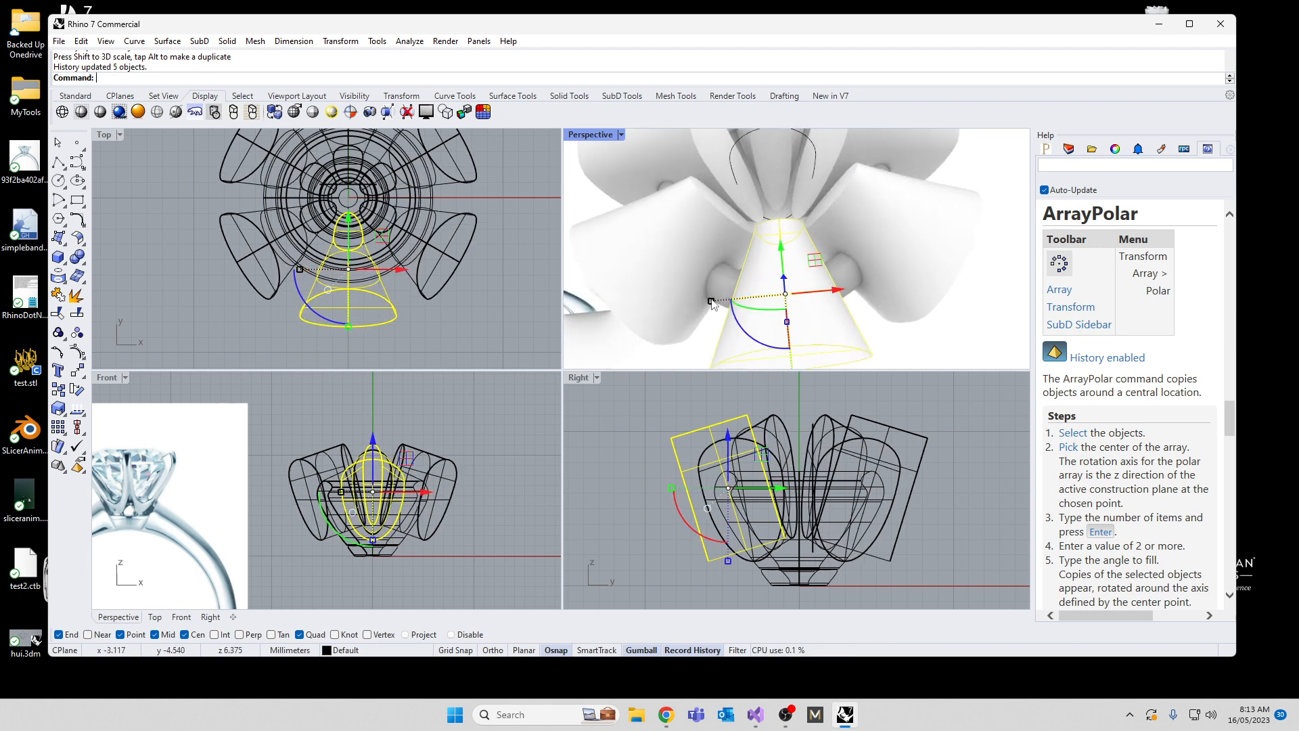
# Step: Compare the cutter arrangement with the ring reference image, examining the opening where the prongs meet the band
pyautogui.moveTo(686, 316); pyautogui.dragTo(823, 162, button='right')
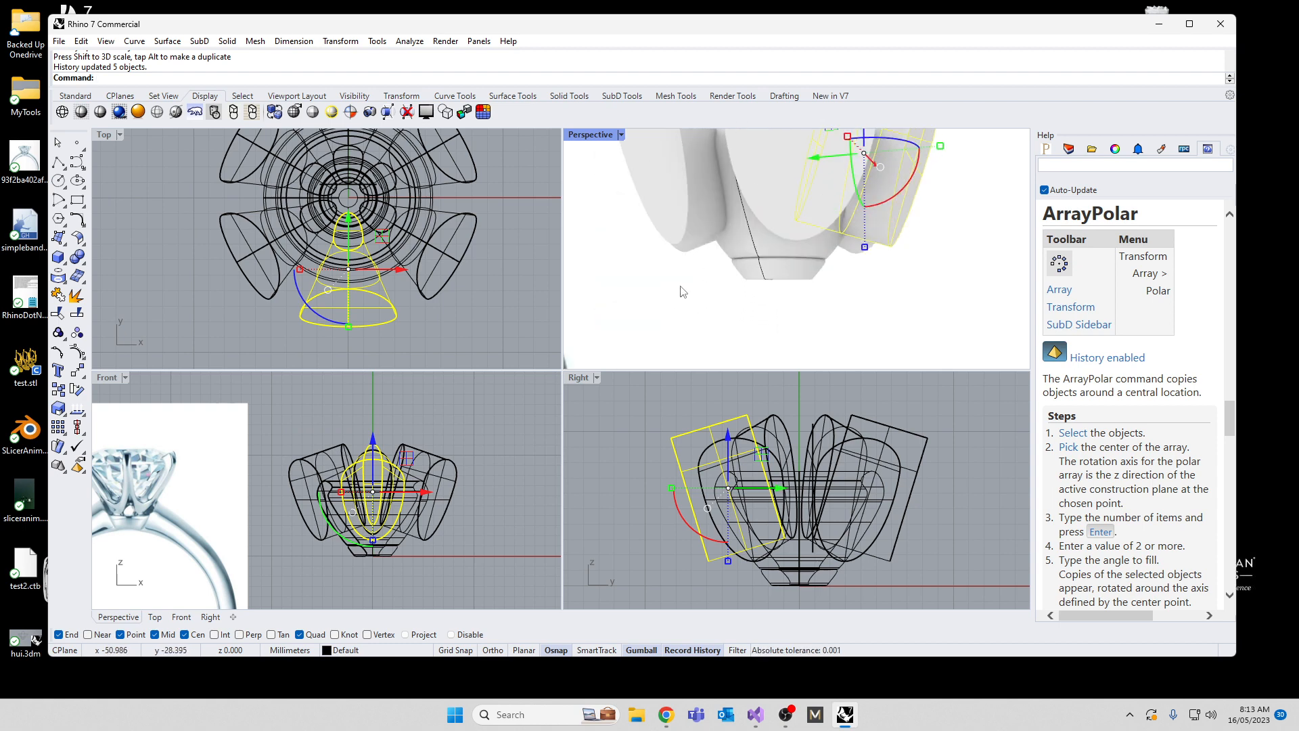
pyautogui.click(683, 292)
pyautogui.moveTo(688, 152); pyautogui.dragTo(755, 247, button='right')
pyautogui.moveTo(767, 302); pyautogui.dragTo(678, 302, button='right')
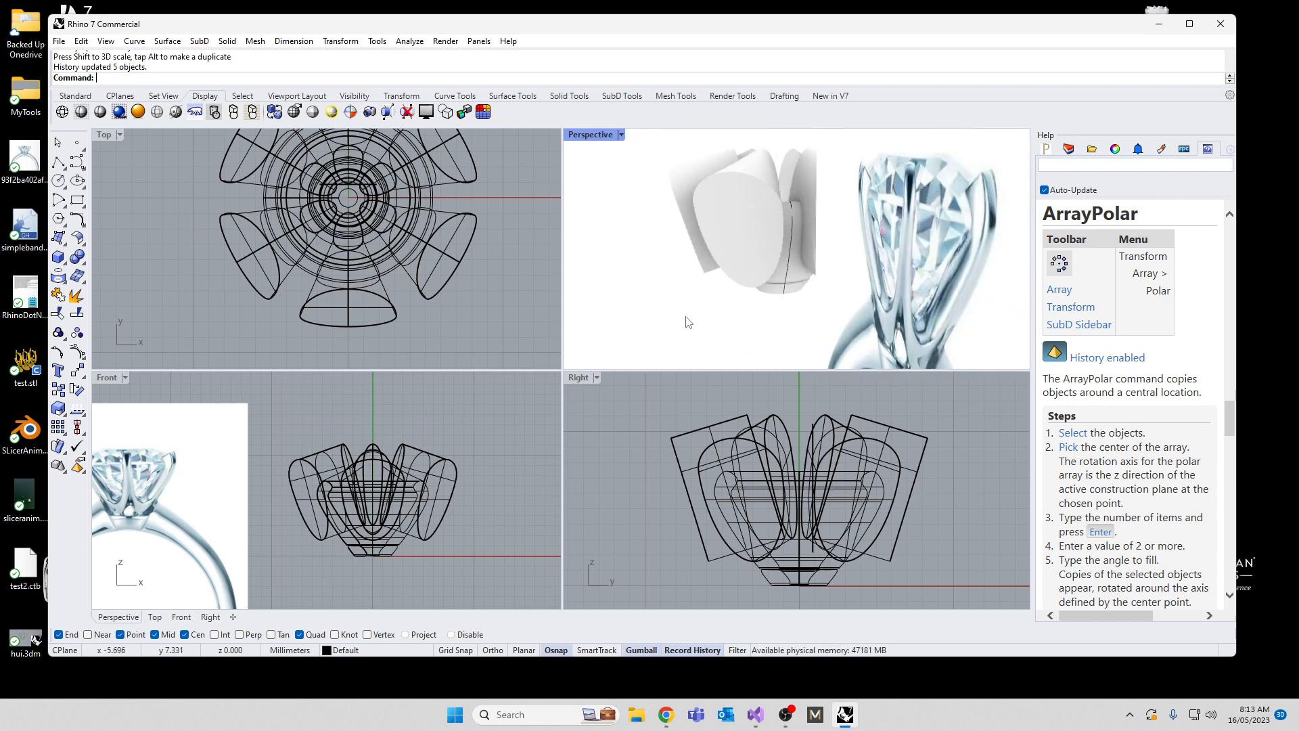
pyautogui.moveTo(320, 563); pyautogui.dragTo(392, 516, button='right')
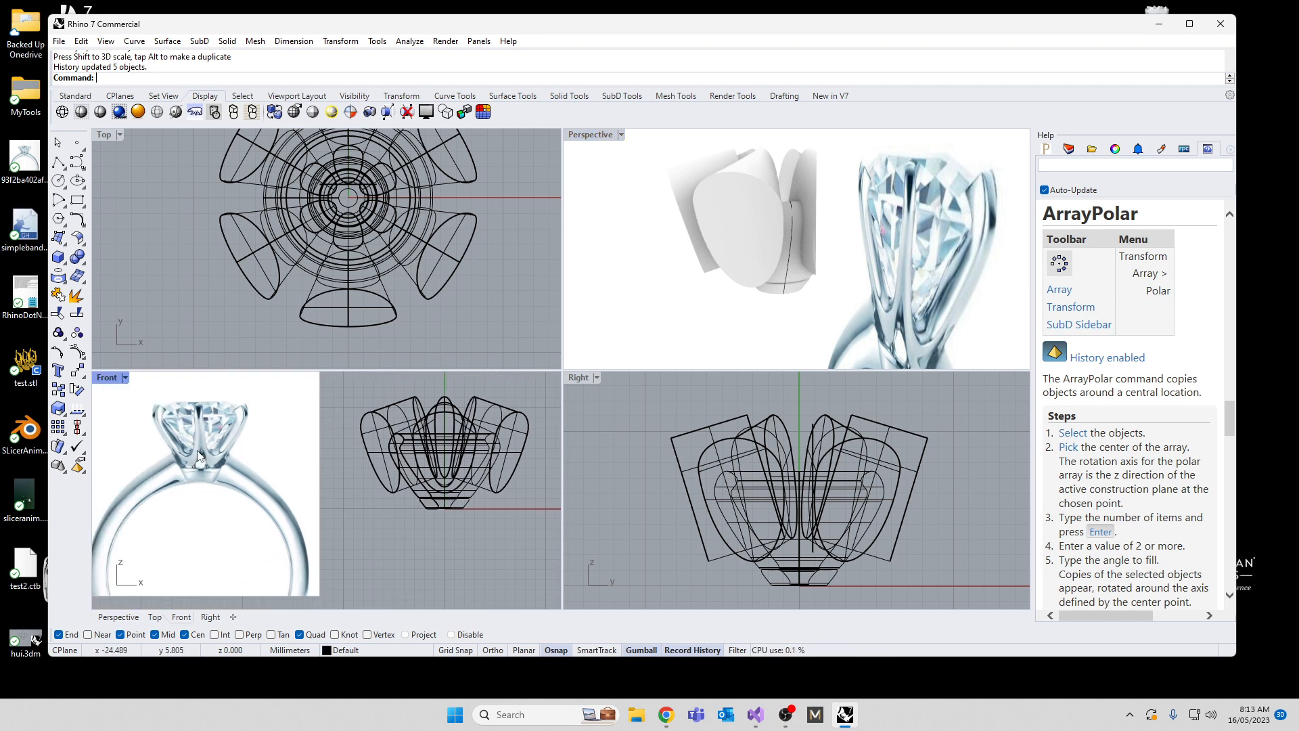
pyautogui.scroll(10, 215, 412)
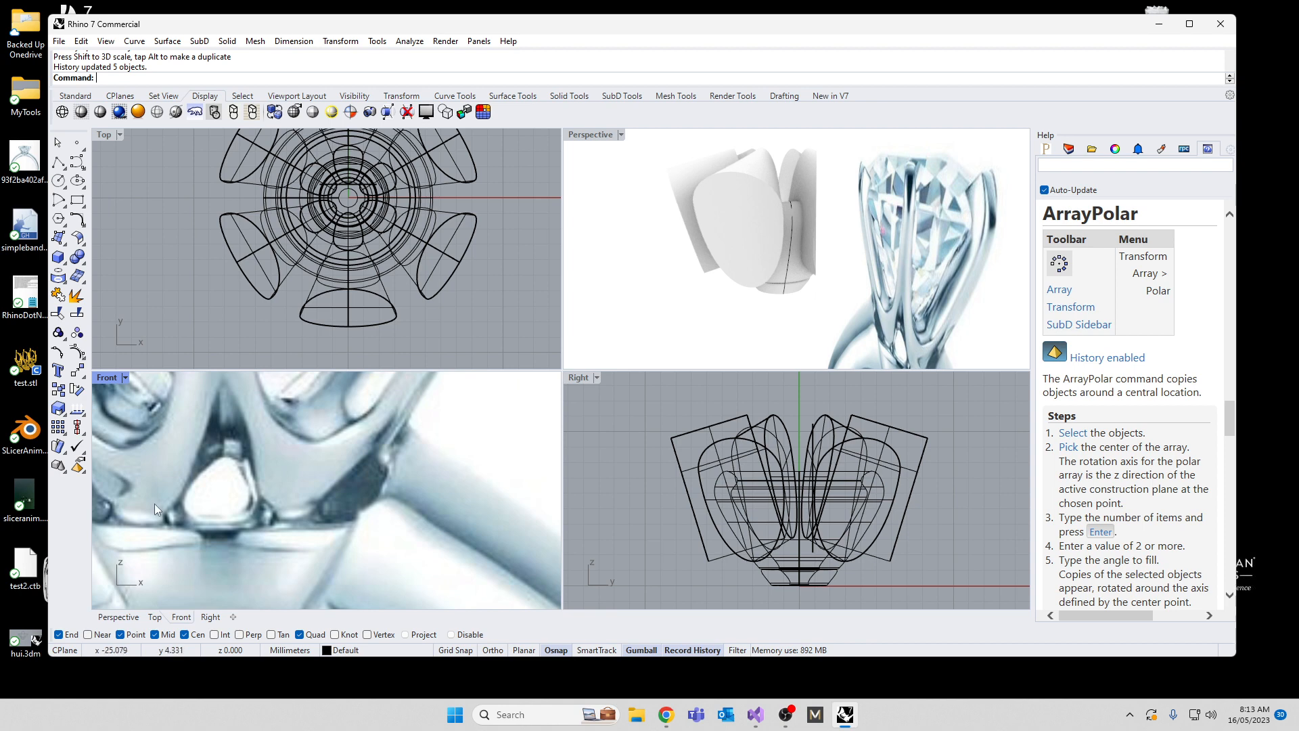
pyautogui.scroll(-10, 397, 468)
pyautogui.scroll(4, 351, 506)
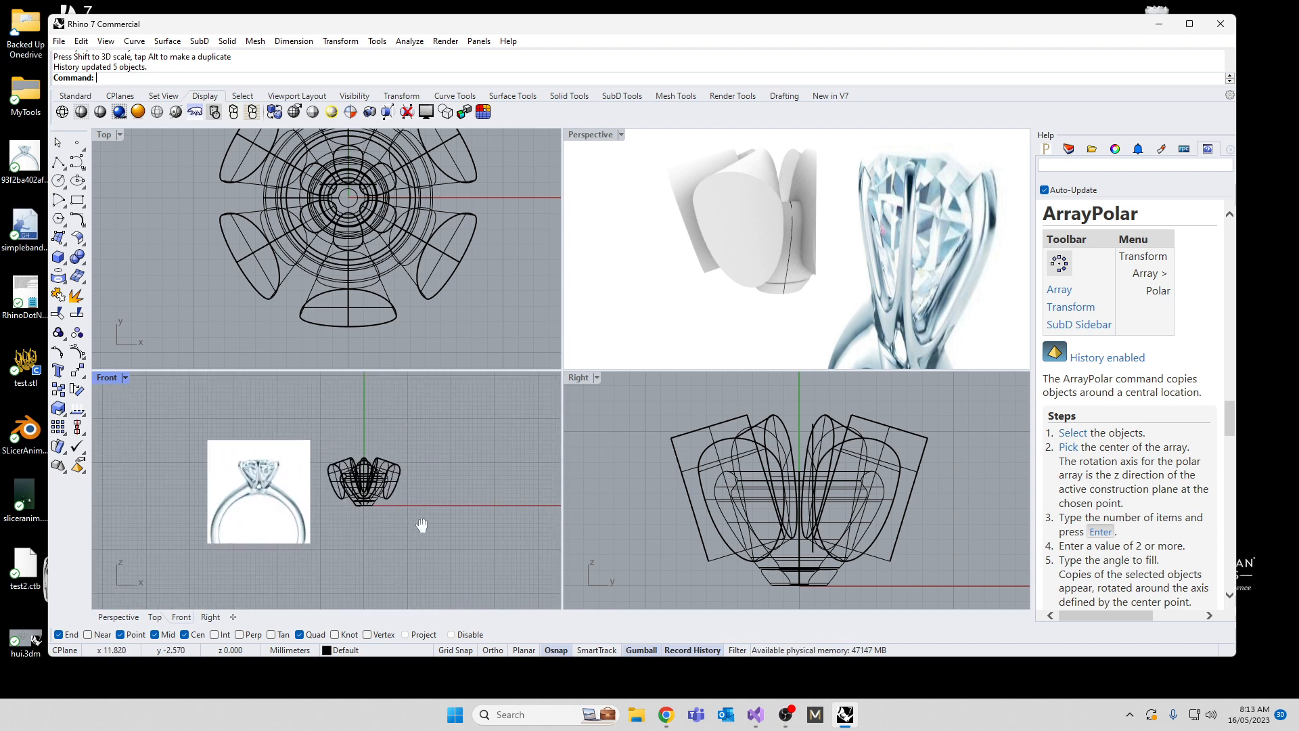
pyautogui.moveTo(341, 498); pyautogui.dragTo(460, 475, button='right')
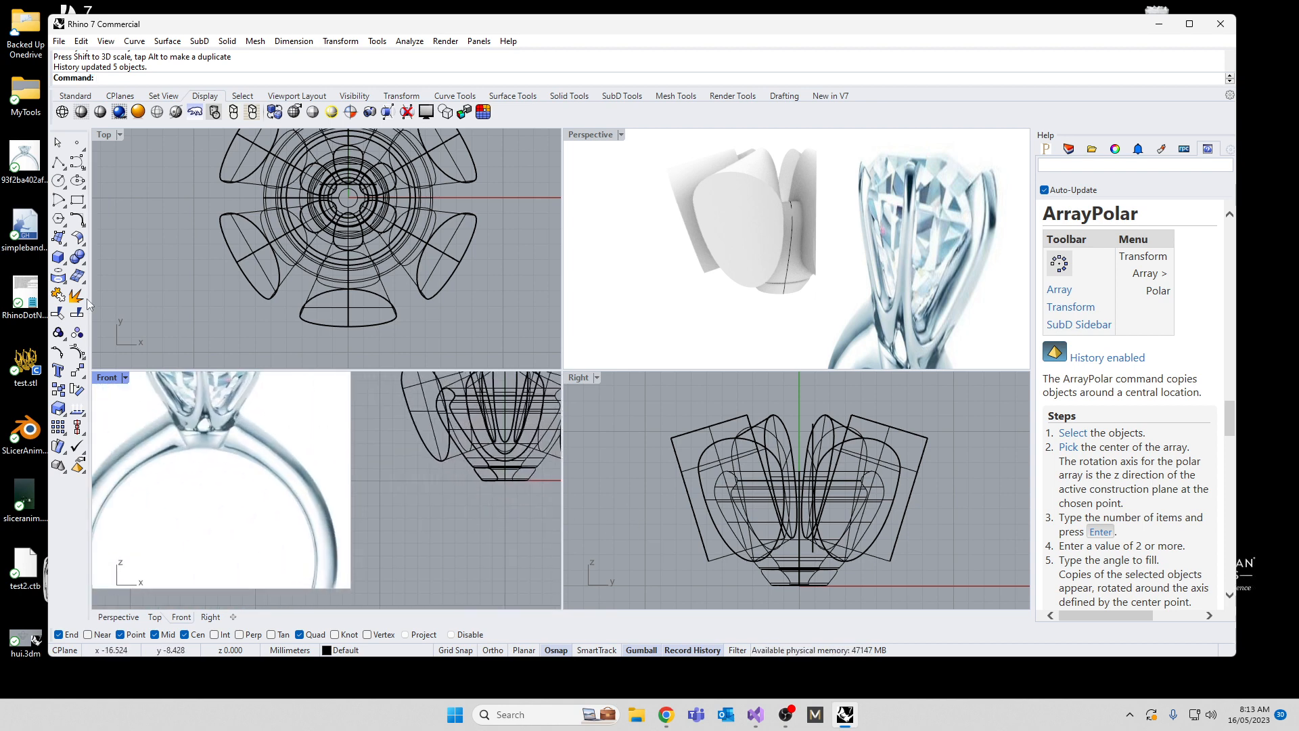
# Step: Draw an arc in the Front view from the origin down and outward to the left below the setting's base
pyautogui.click(65, 205)
pyautogui.click(78, 206)
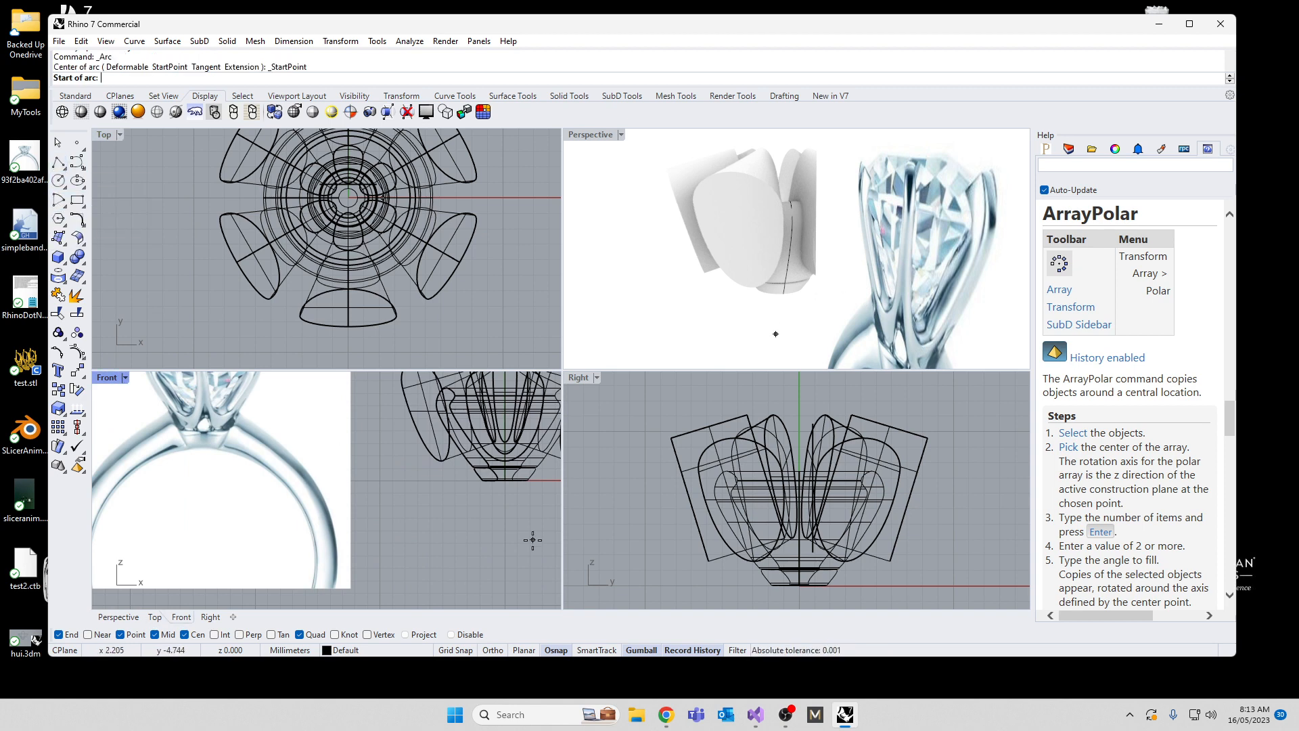
pyautogui.write('0')
pyautogui.press('Return')
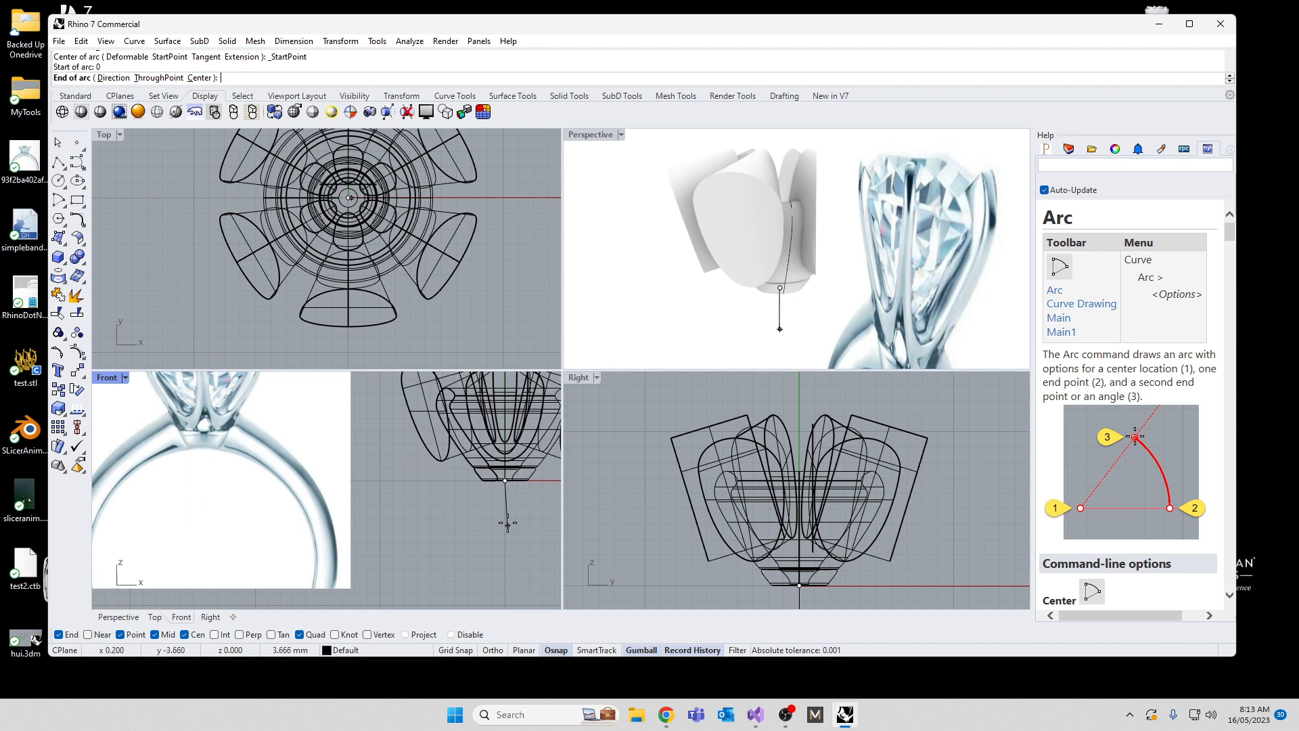
pyautogui.press('F8')
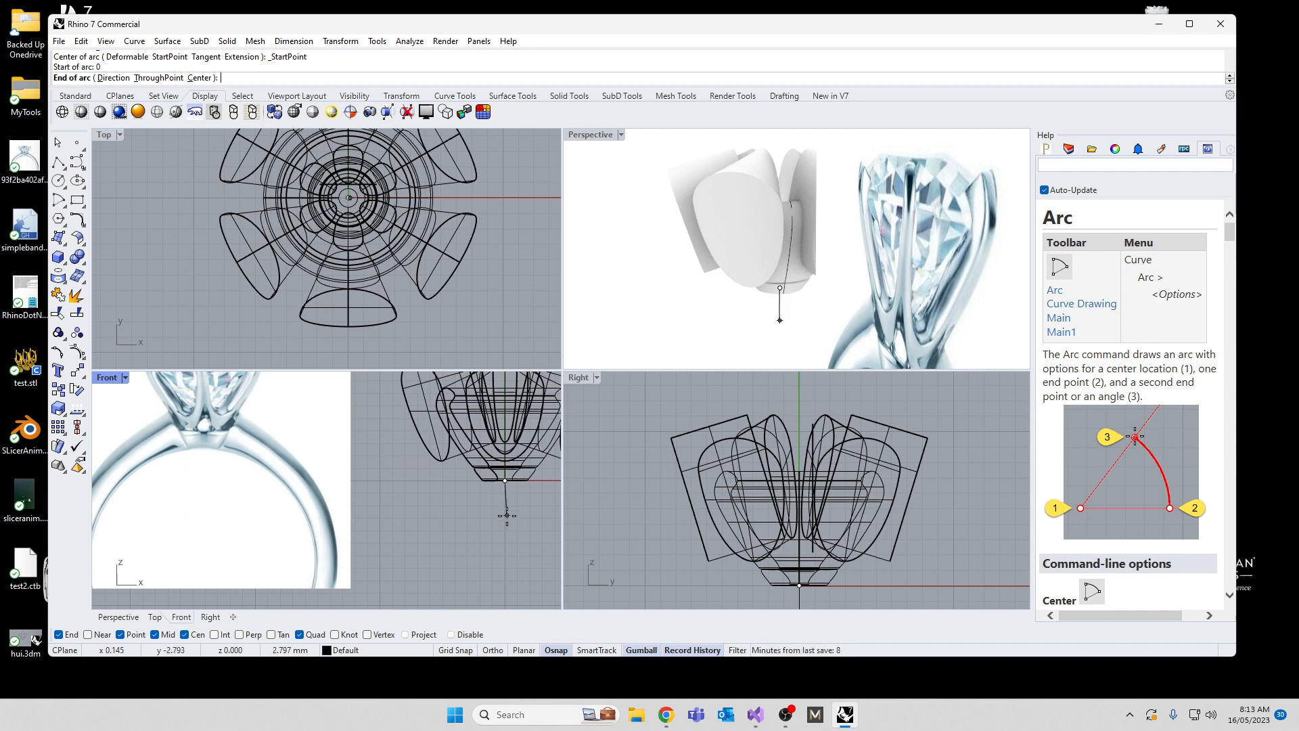
pyautogui.click(486, 512)
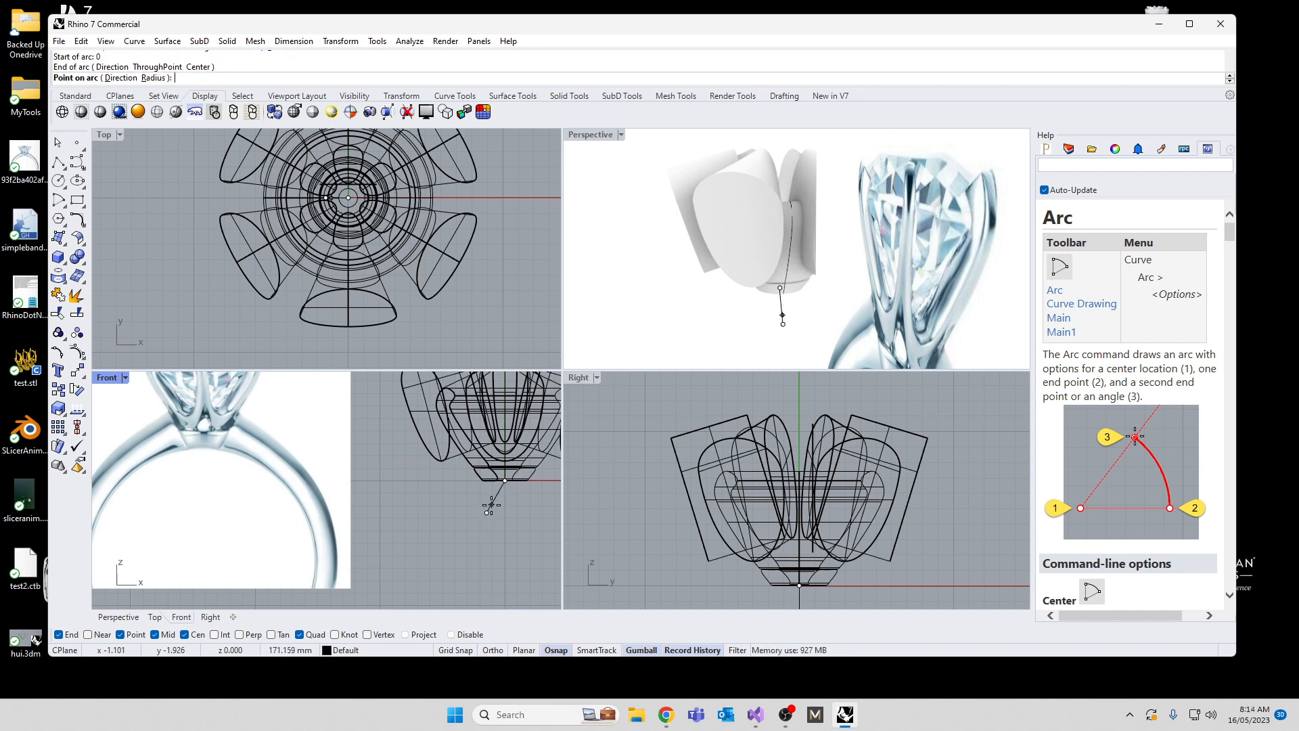
pyautogui.click(497, 508)
pyautogui.scroll(1, 497, 509)
pyautogui.moveTo(490, 502); pyautogui.dragTo(298, 508, button='right')
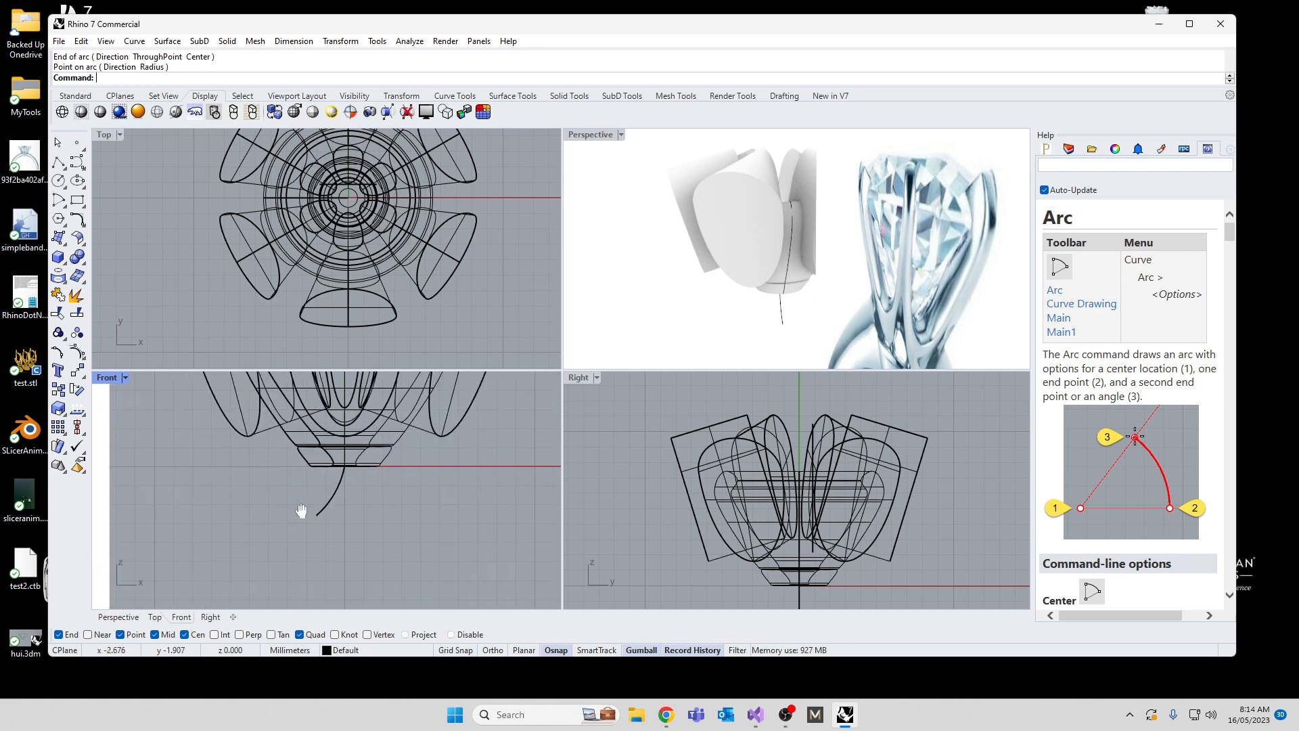
# Step: Mirror the arc across the vertical axis through the origin, keeping the original
pyautogui.doubleClick(107, 378)
pyautogui.click(559, 409)
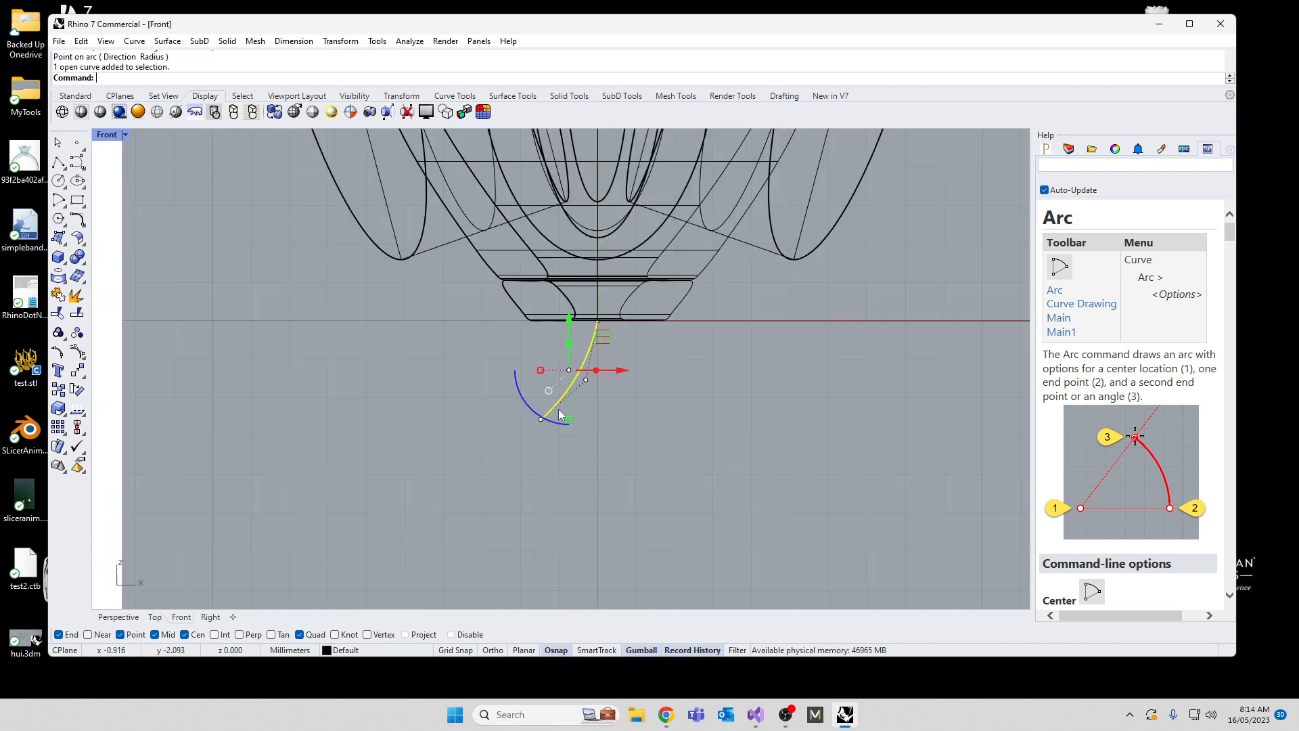
pyautogui.press('Return')
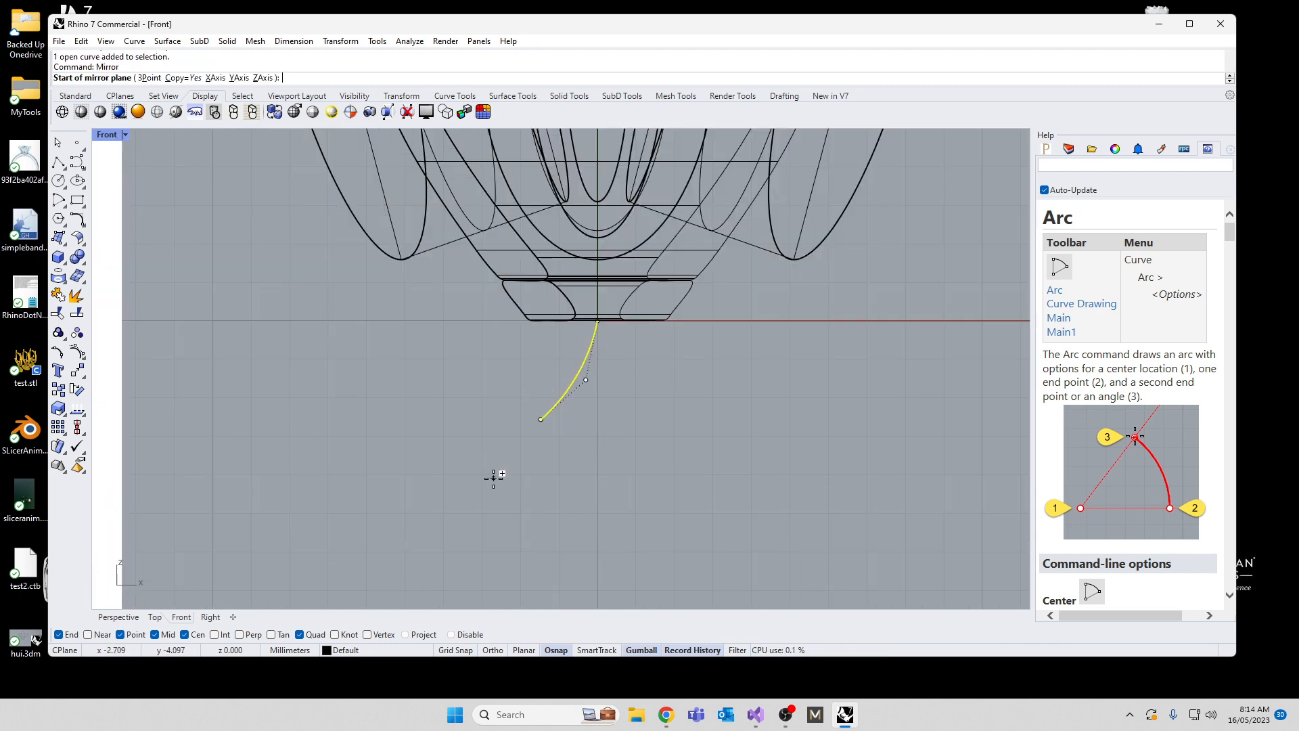
pyautogui.write('0')
pyautogui.press('Return')
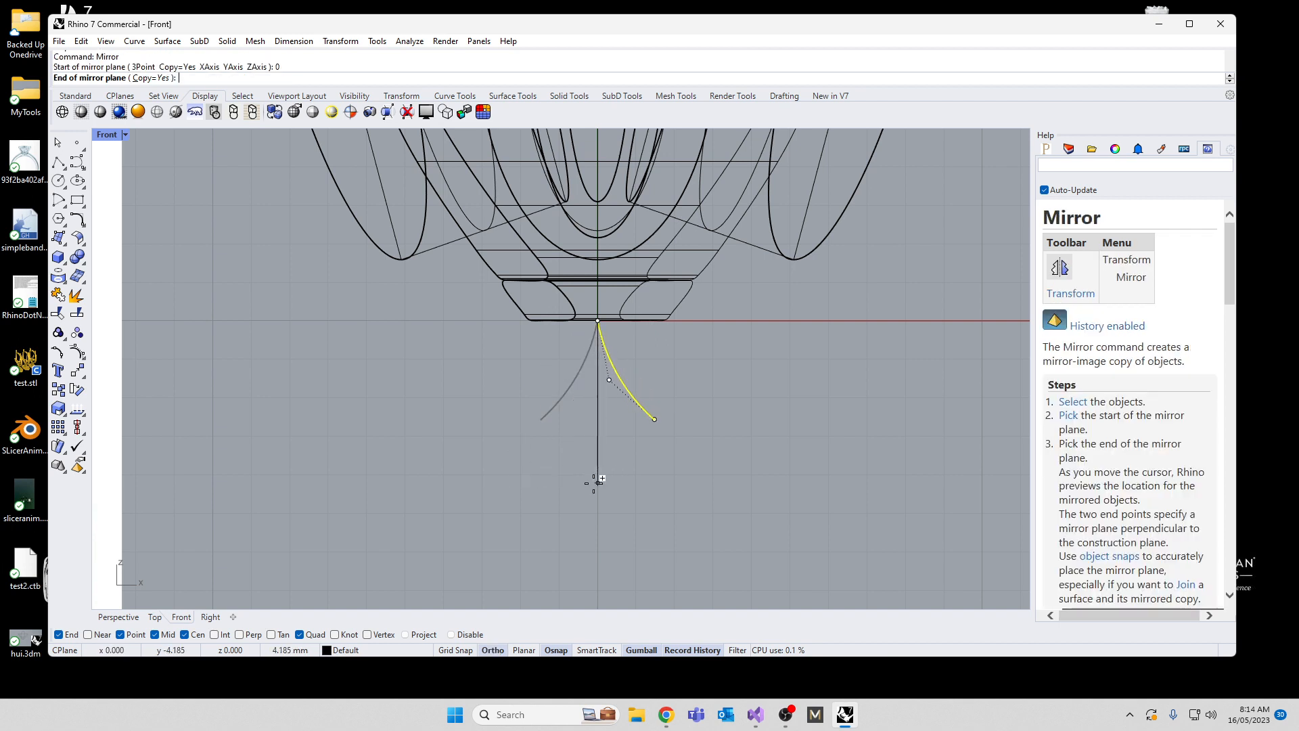
pyautogui.click(596, 474)
pyautogui.press('Escape')
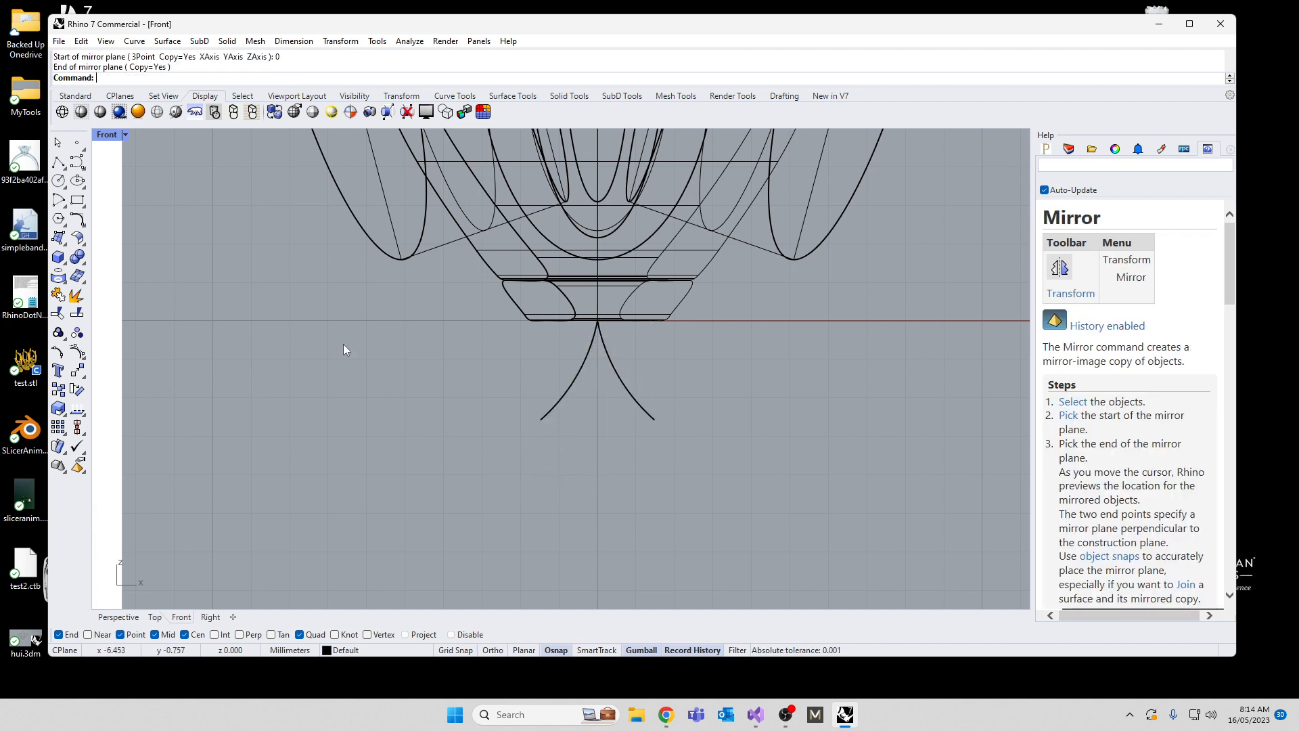
# Step: Connect the lower ends of the two mirrored arcs with a straight polyline segment
pyautogui.click(58, 163)
pyautogui.click(654, 419)
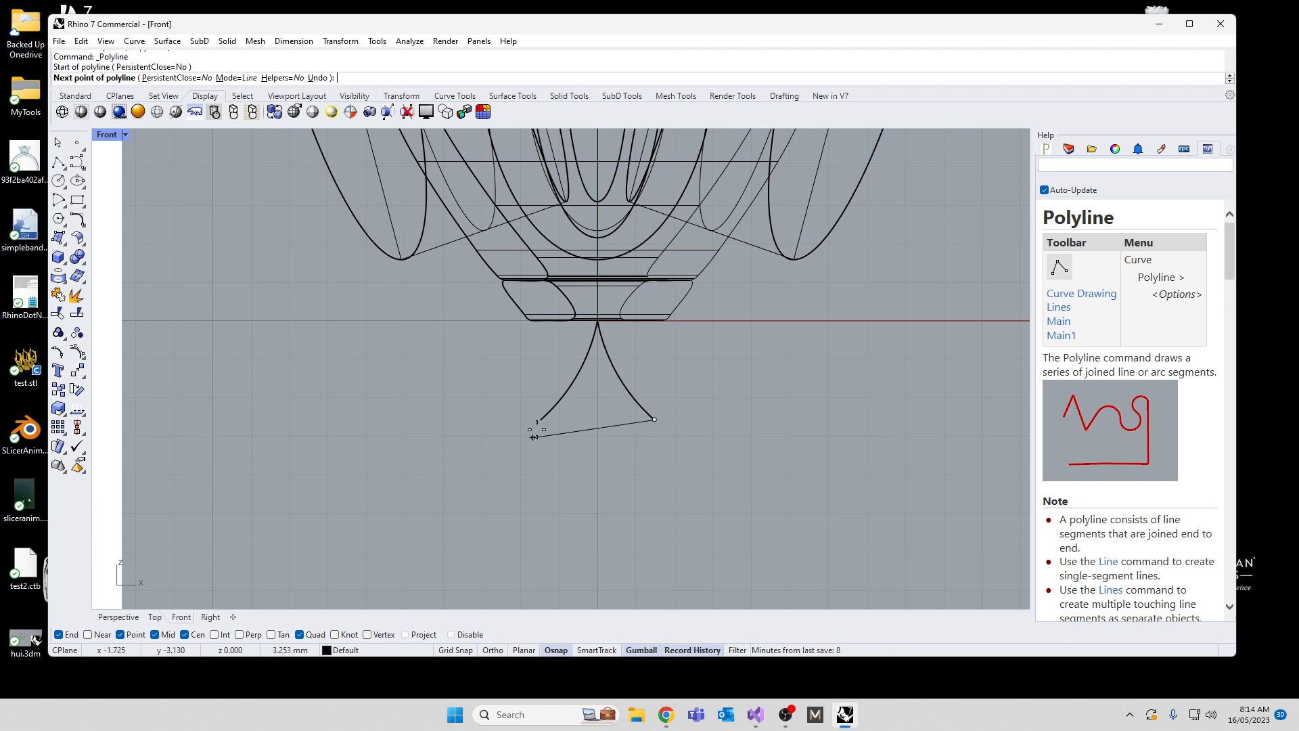
pyautogui.click(542, 420)
pyautogui.press('Return')
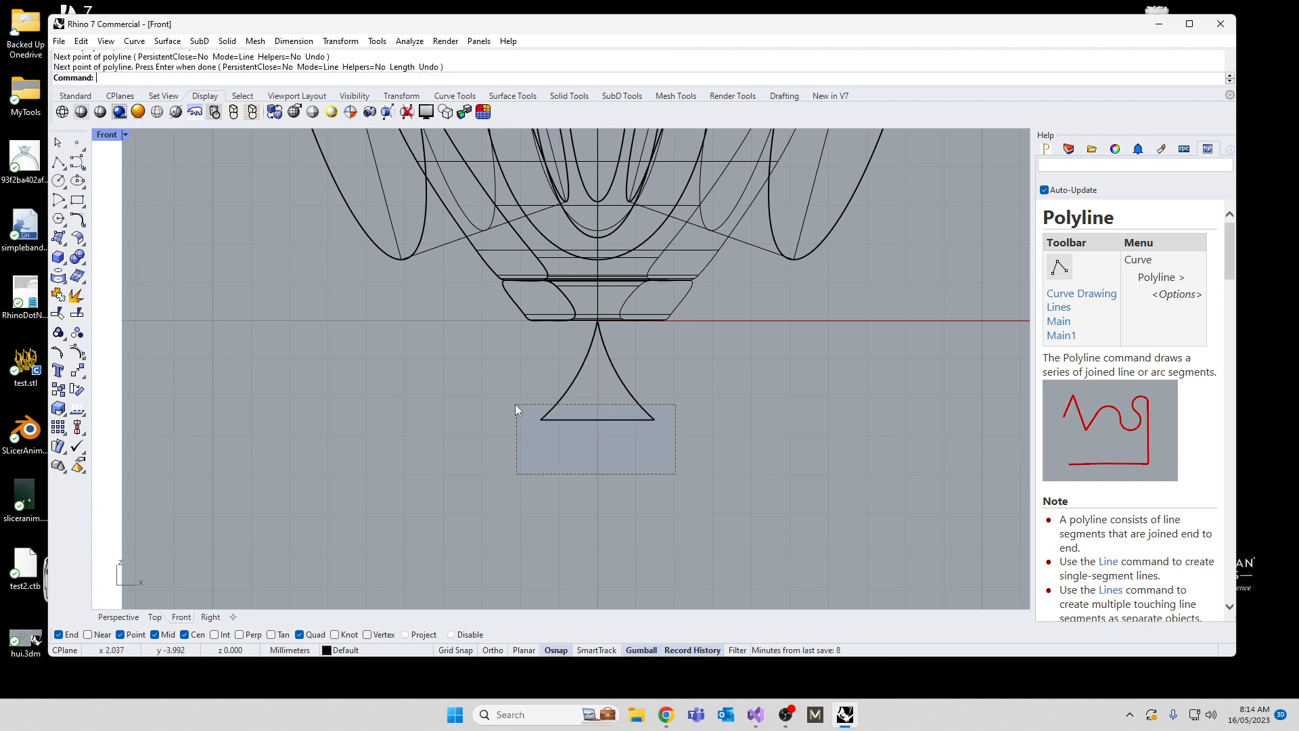
# Step: Join the two arcs and the line into one closed triangular profile and shift it straight down below the base
pyautogui.moveTo(515, 405); pyautogui.dragTo(524, 401)
pyautogui.write('Join')
pyautogui.press('Return')
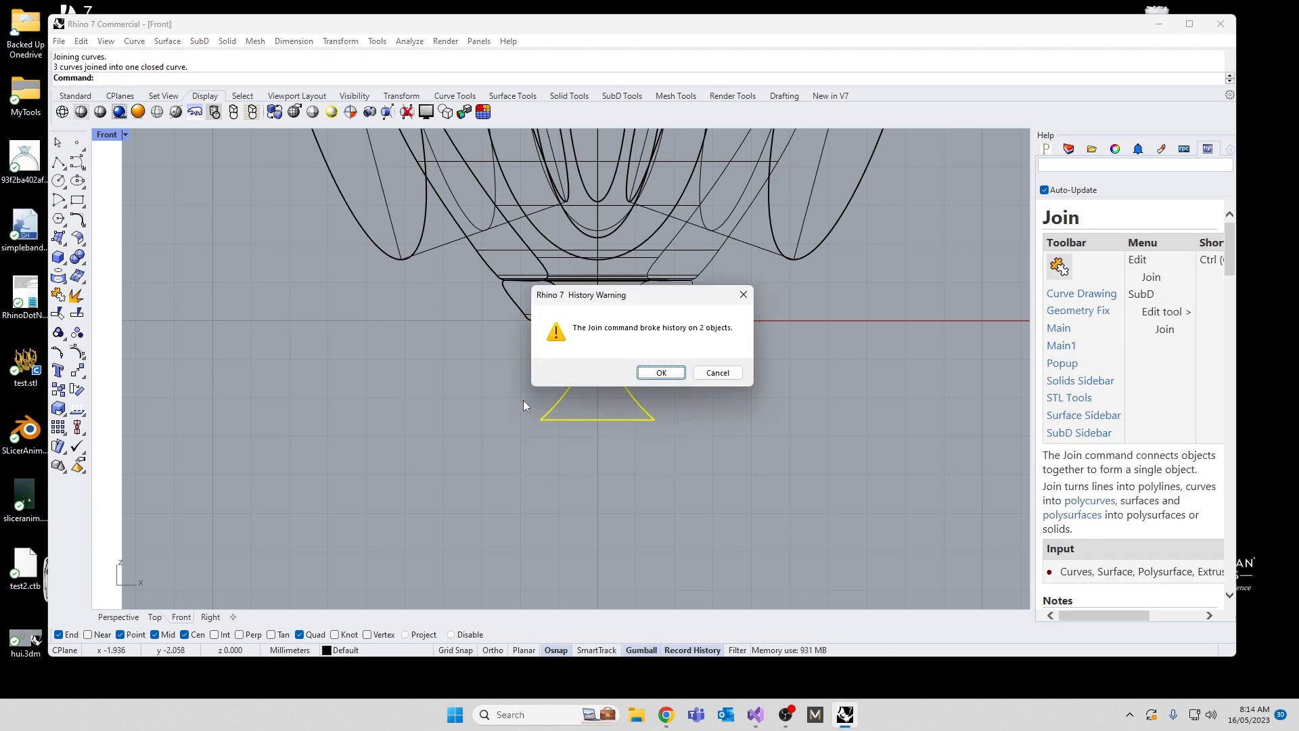
pyautogui.click(651, 371)
pyautogui.moveTo(598, 325); pyautogui.dragTo(598, 375)
pyautogui.click(448, 410)
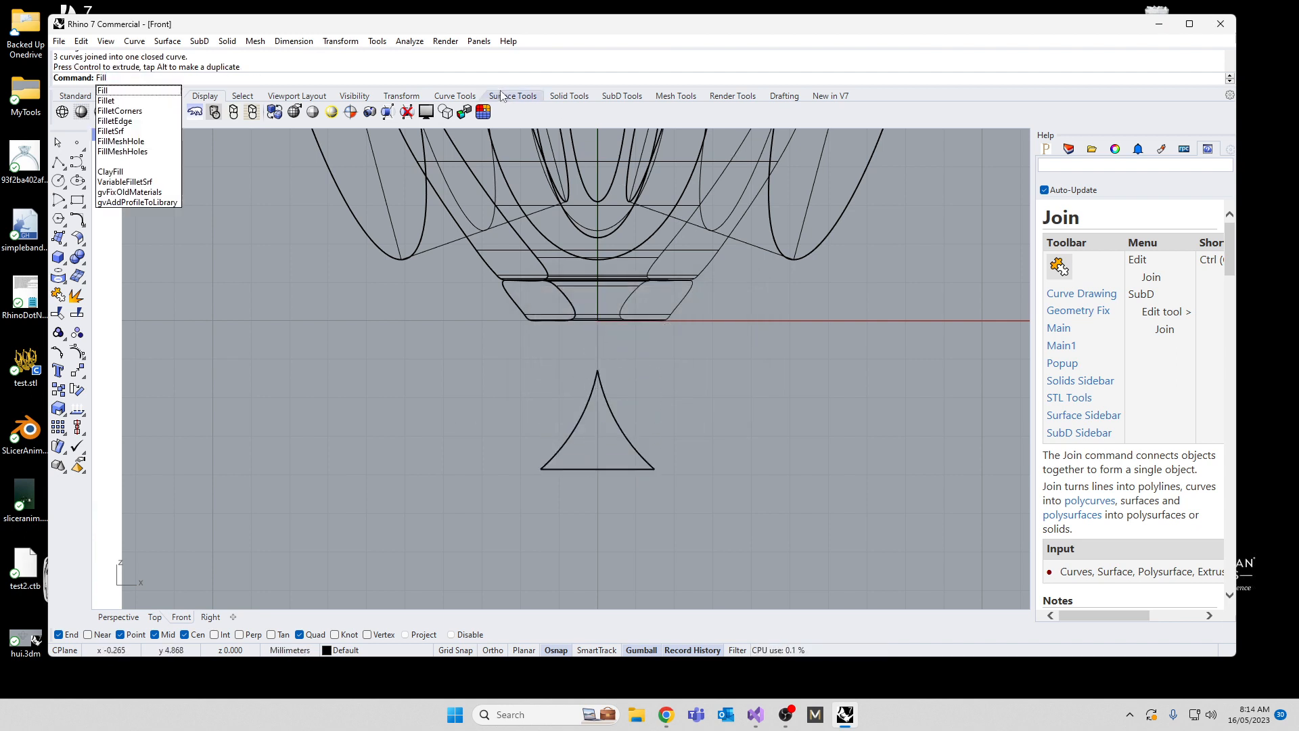
# Step: Try filleting the triangular profile's corners with a 0.1 mm radius, then undo the fillet
pyautogui.click(131, 113)
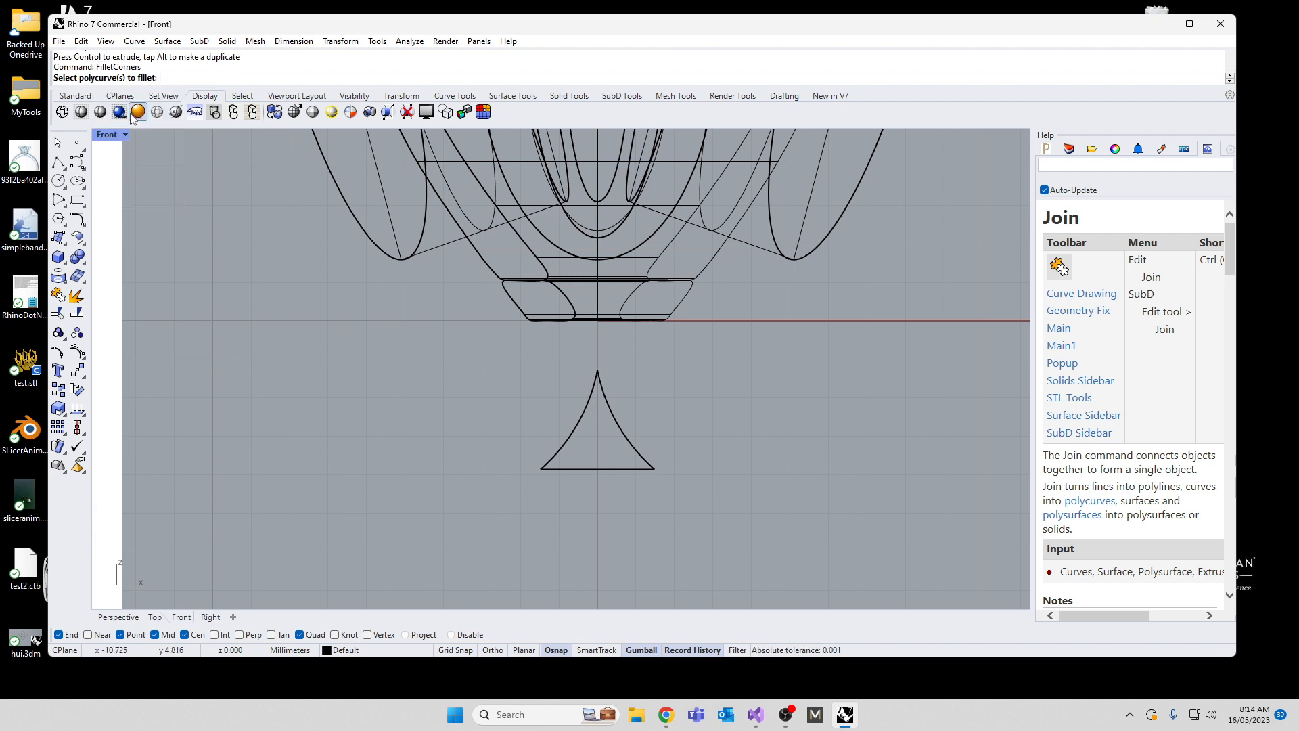
pyautogui.click(555, 449)
pyautogui.press('Return')
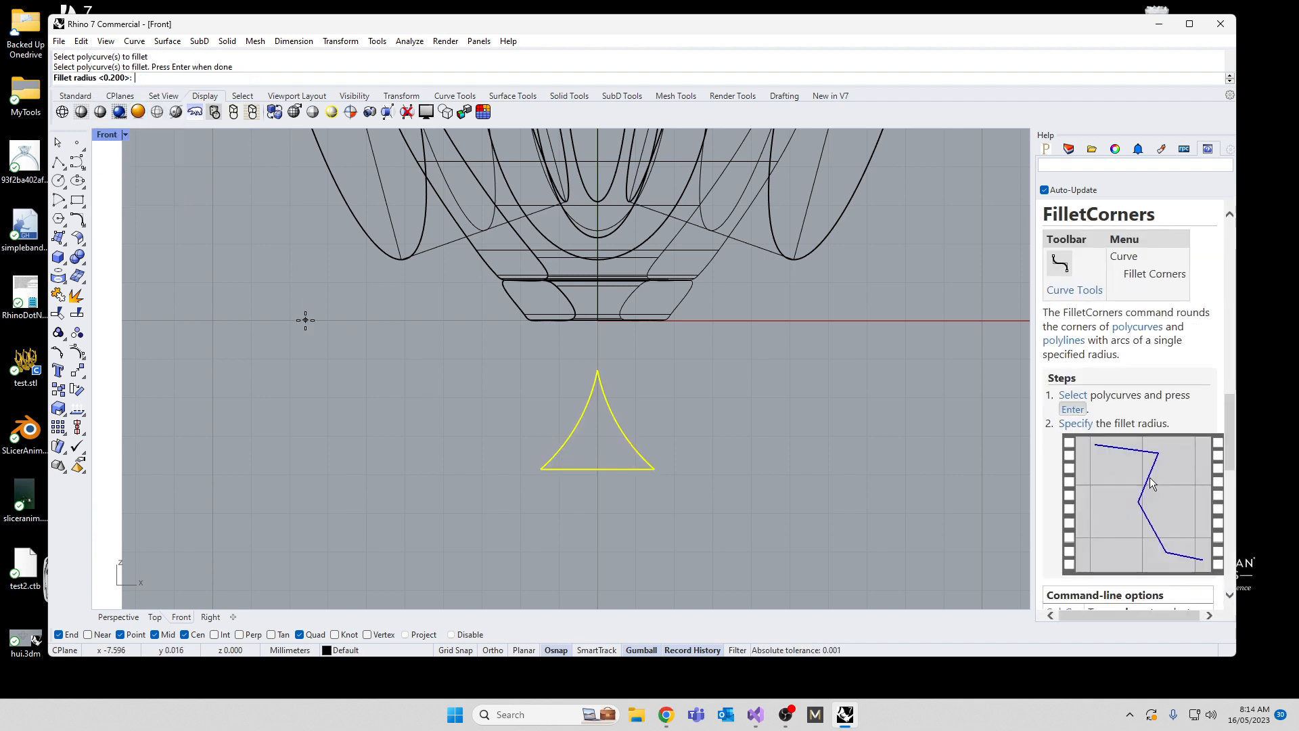
pyautogui.write('0')
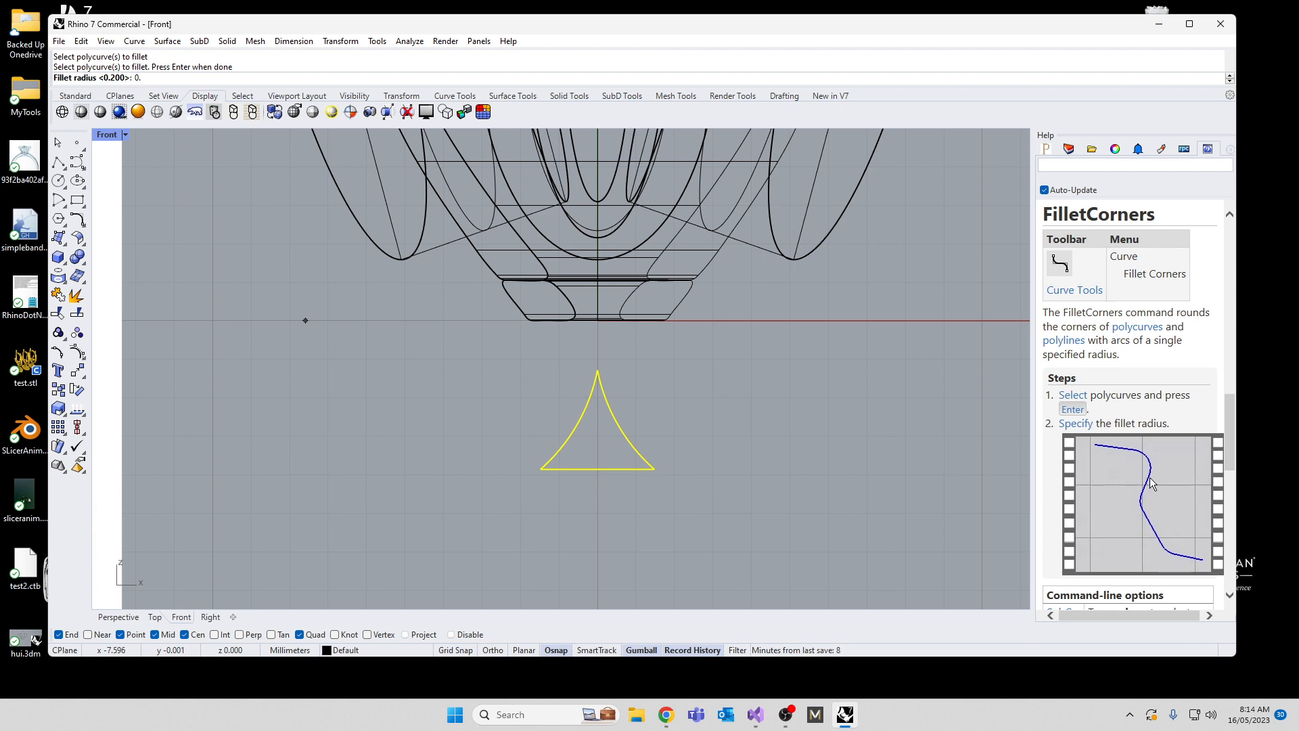
pyautogui.write('.1')
pyautogui.press('Return')
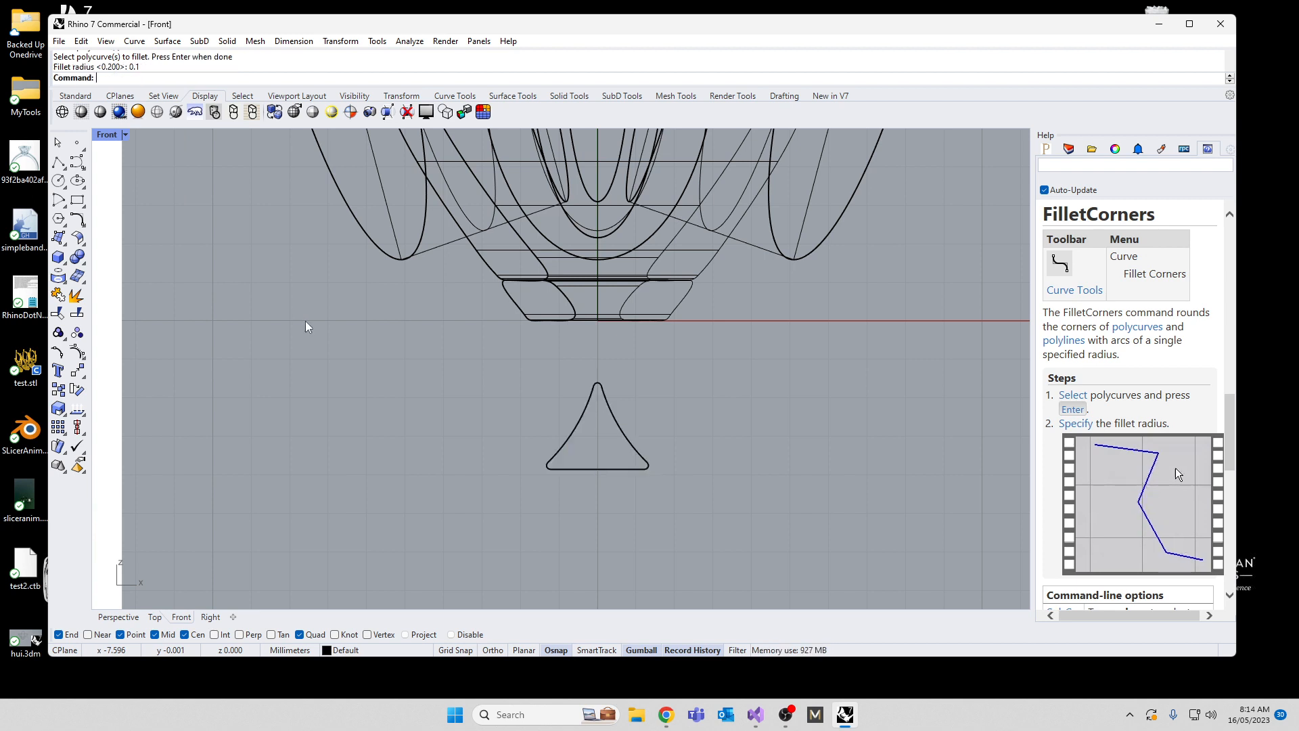
pyautogui.hotkey('ctrl', 'z')
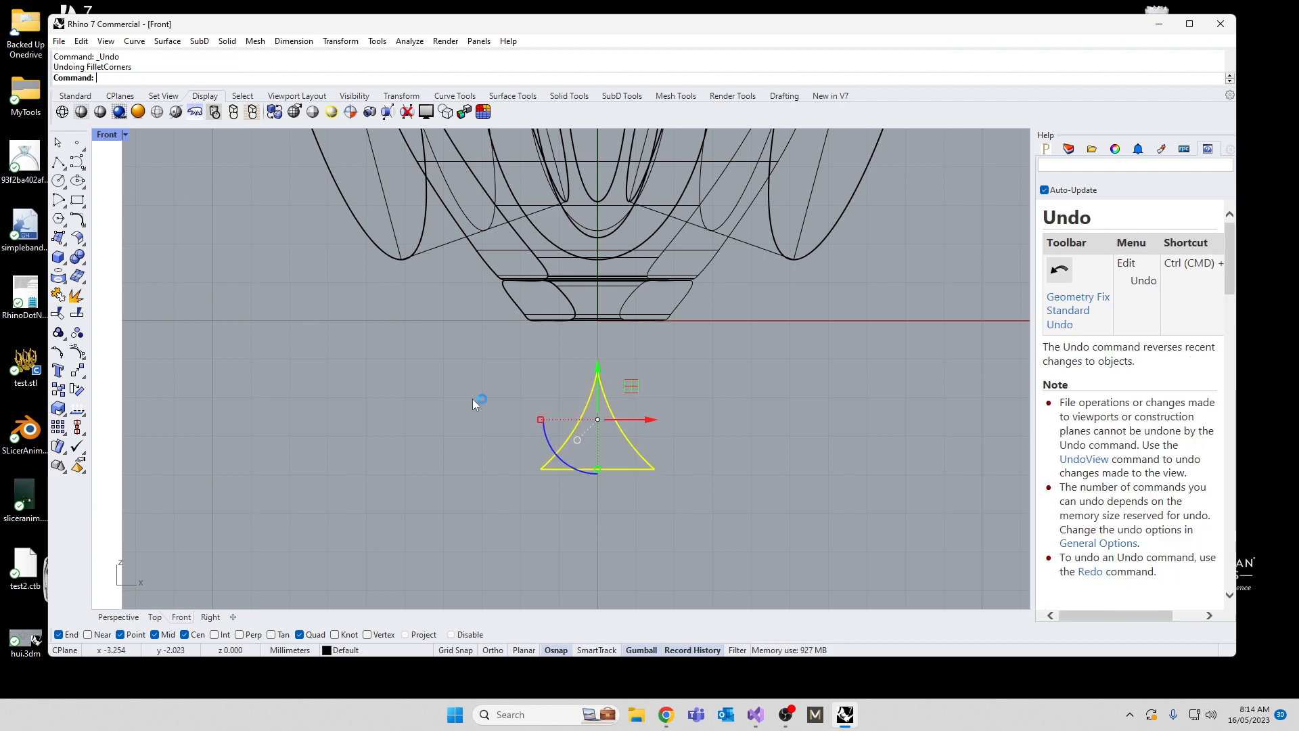
# Step: Fillet all corners of the triangular profile with a 0.15 mm radius
pyautogui.press('Return')
pyautogui.write('0.15')
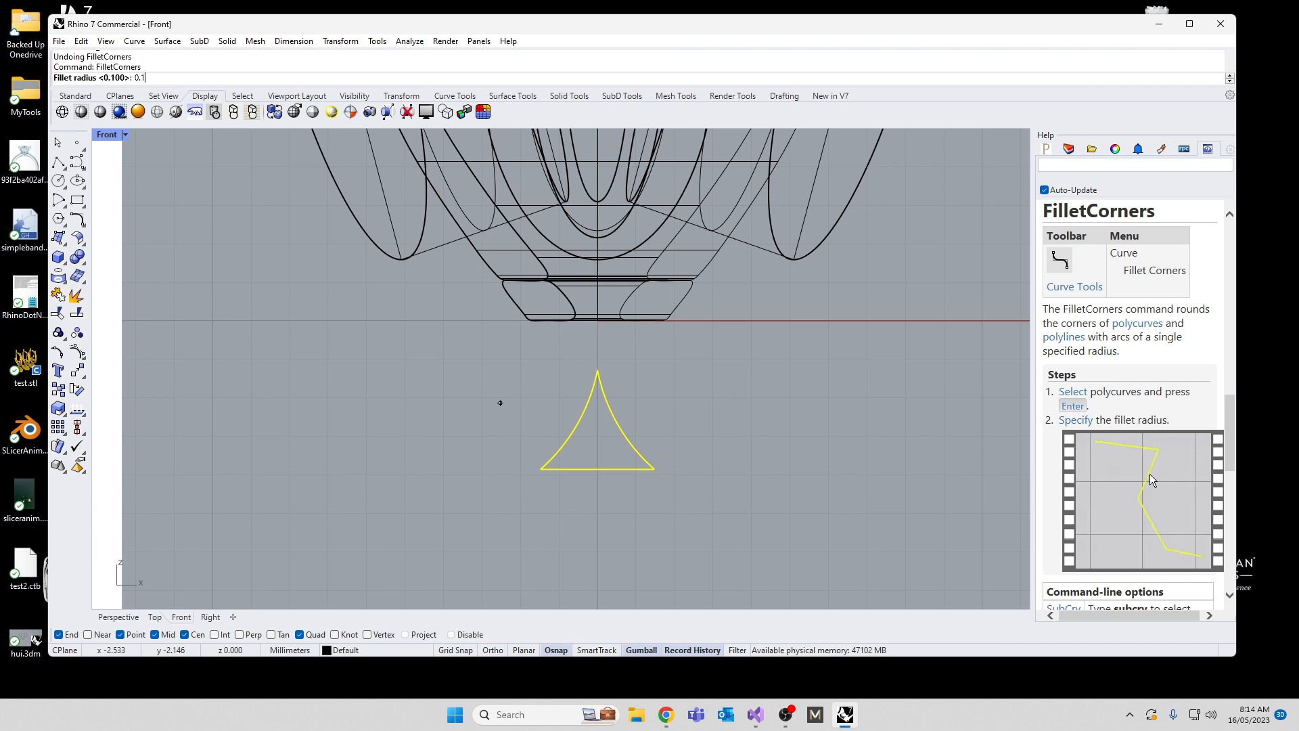
pyautogui.press('Return')
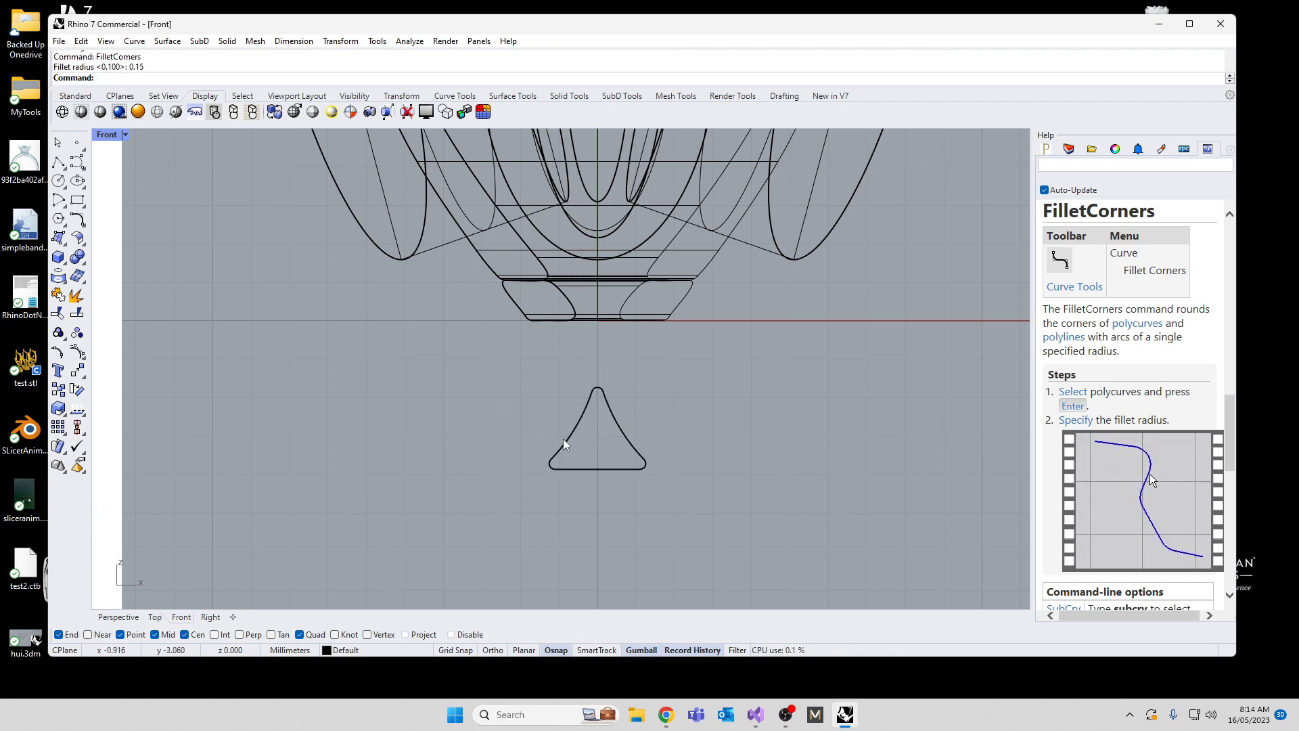
# Step: Move the rounded triangular profile straight up into the lower part of the setting, with its flat edge near the base collar
pyautogui.click(564, 443)
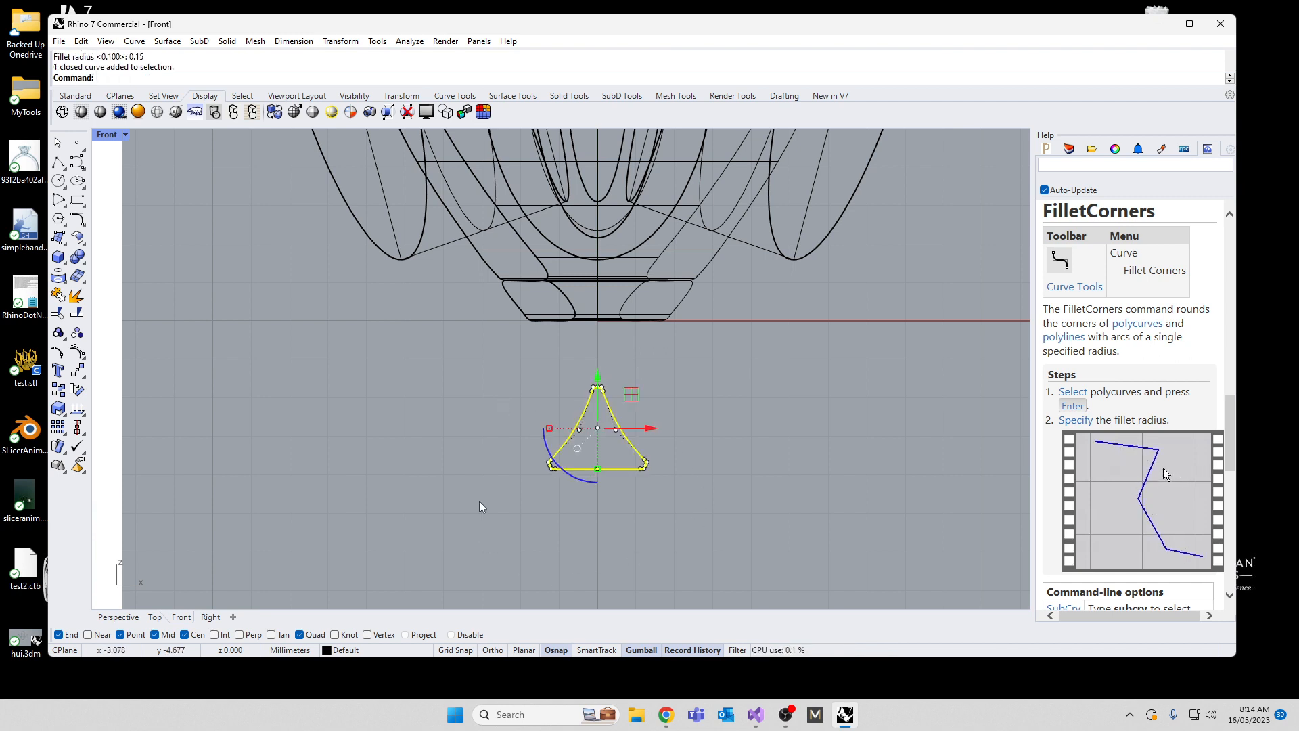
pyautogui.moveTo(592, 394); pyautogui.dragTo(592, 196)
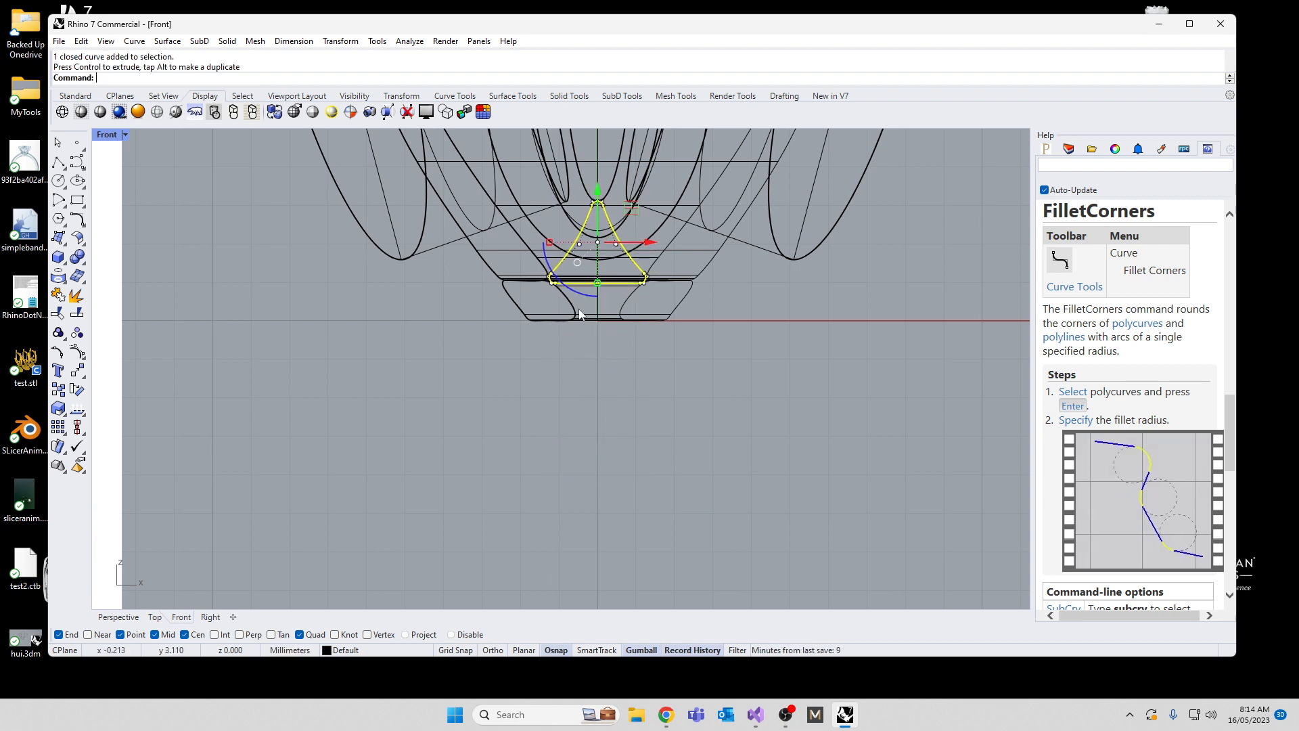
pyautogui.scroll(-4, 557, 319)
pyautogui.doubleClick(115, 137)
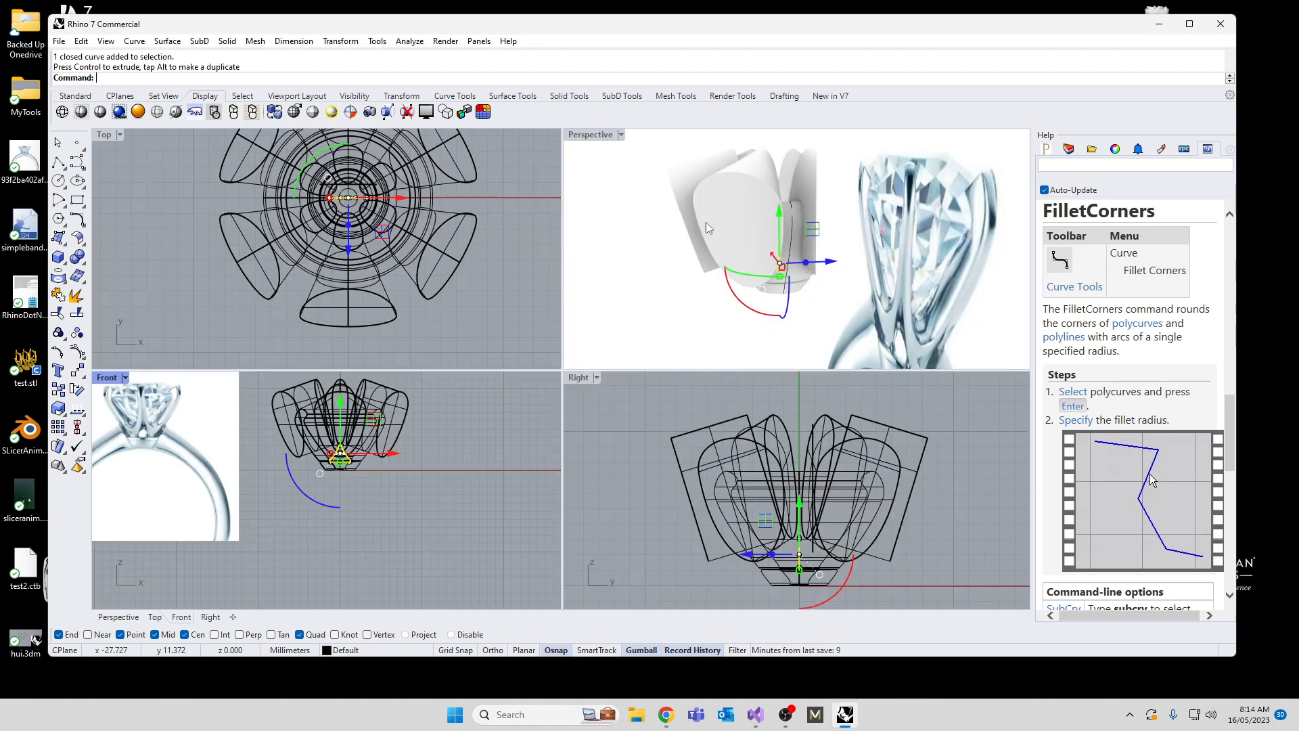
# Step: Extrude the rounded triangular profile to both sides as a solid that passes through the setting
pyautogui.moveTo(707, 225); pyautogui.dragTo(751, 310, button='right')
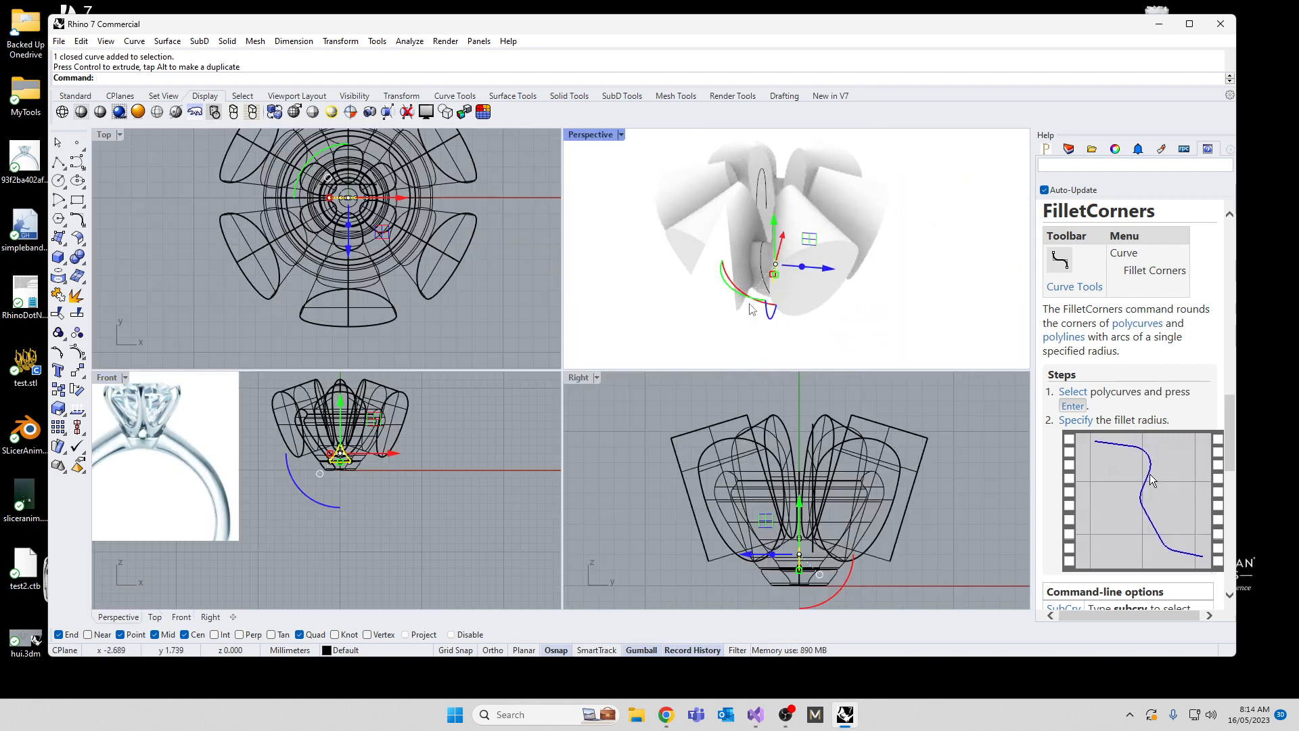
pyautogui.write('Ex')
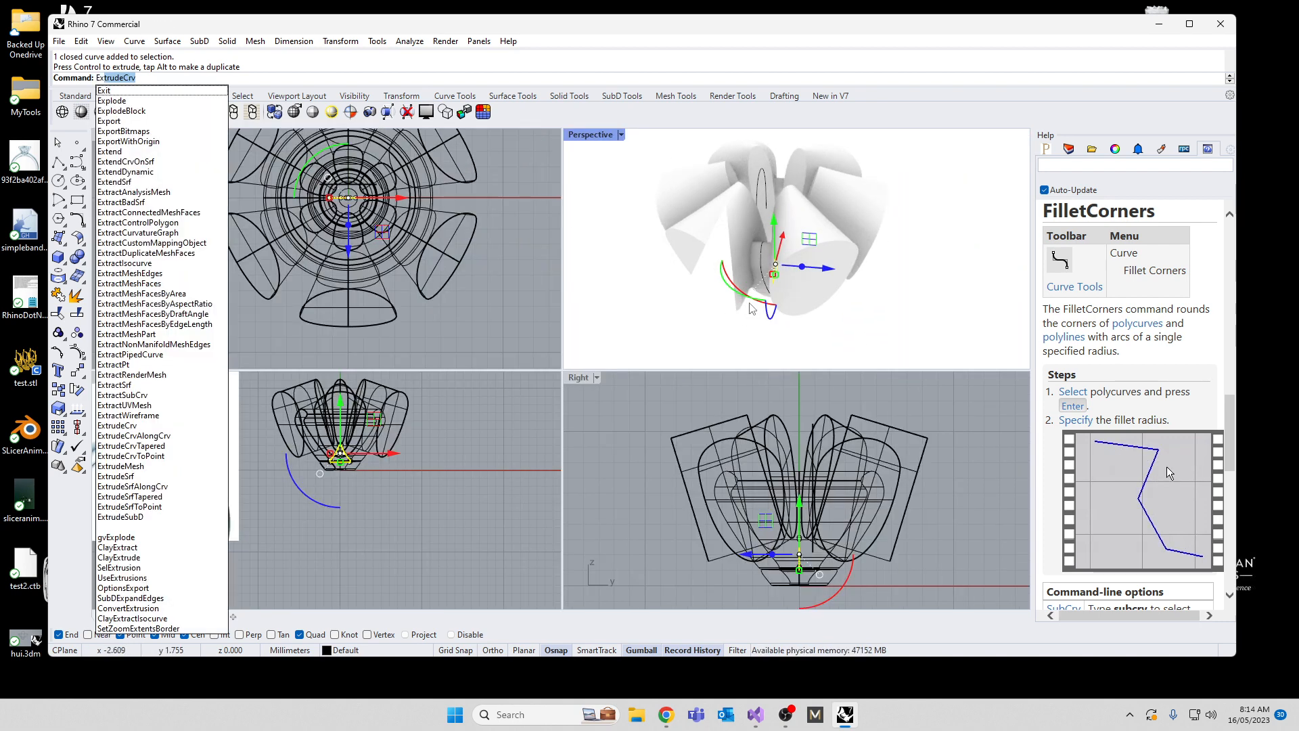
pyautogui.write('trudeCrv')
pyautogui.press('Return')
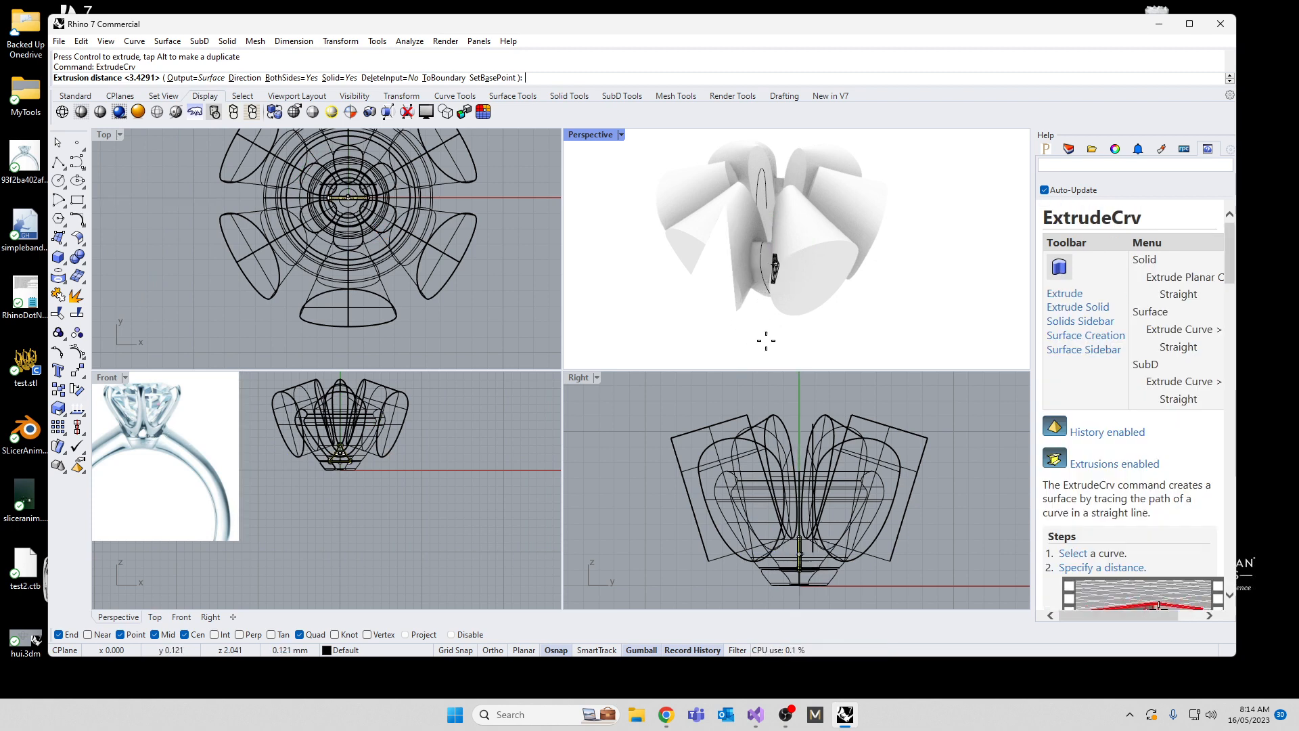
pyautogui.click(827, 341)
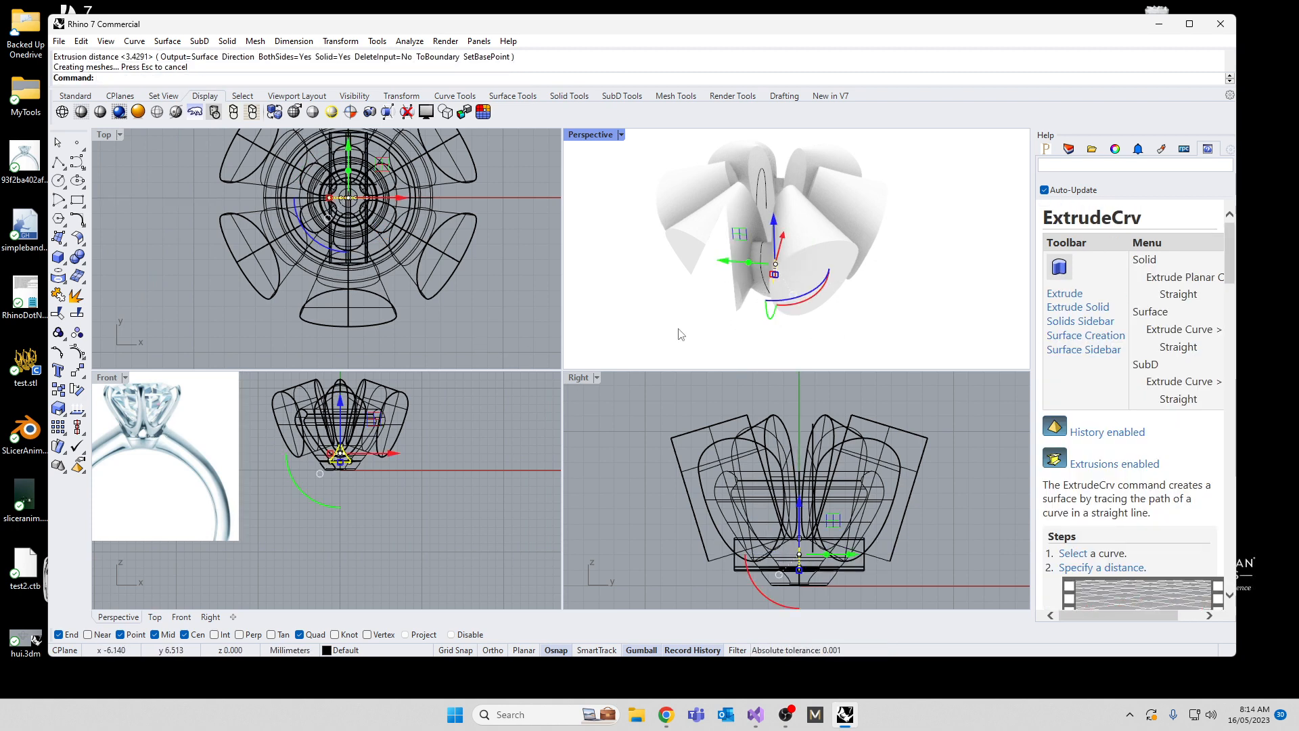
# Step: Slide the extruded triangular solid along its length so it extends outward on the front side of the setting only
pyautogui.moveTo(837, 342); pyautogui.dragTo(757, 237, button='right')
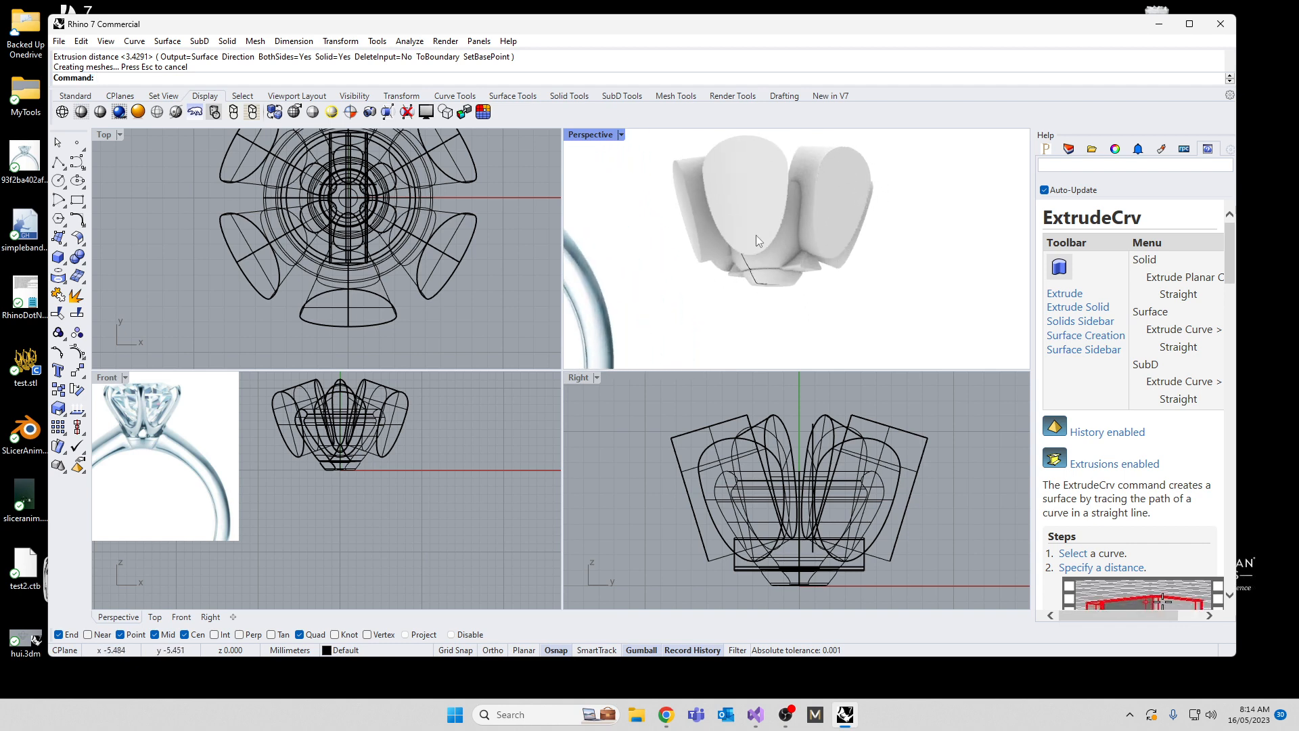
pyautogui.click(803, 272)
pyautogui.moveTo(734, 311); pyautogui.dragTo(789, 274, button='right')
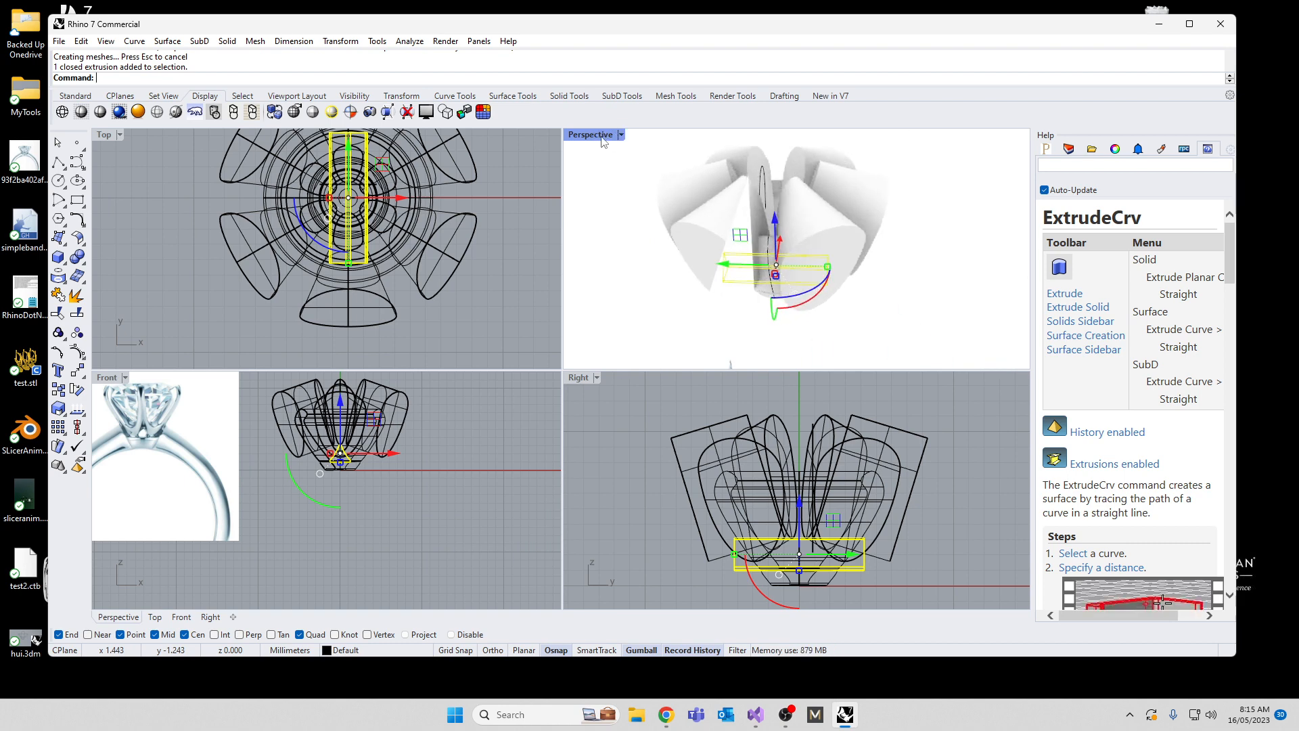
pyautogui.moveTo(737, 269); pyautogui.dragTo(800, 259)
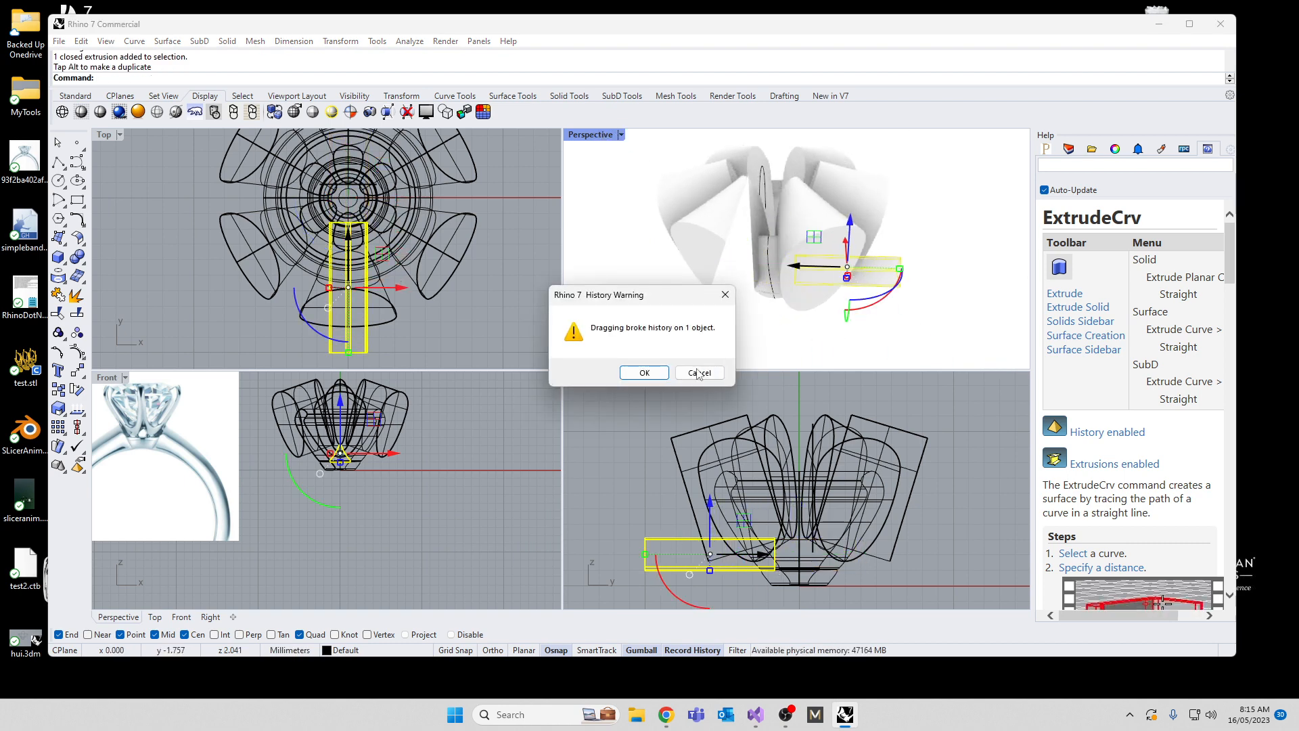
pyautogui.click(644, 372)
# Step: Try rotating the extruded triangular cutter by 30 degrees around the origin in the top view, and undo the rotation
pyautogui.moveTo(159, 465); pyautogui.dragTo(311, 554, button='right')
pyautogui.scroll(10, 297, 423)
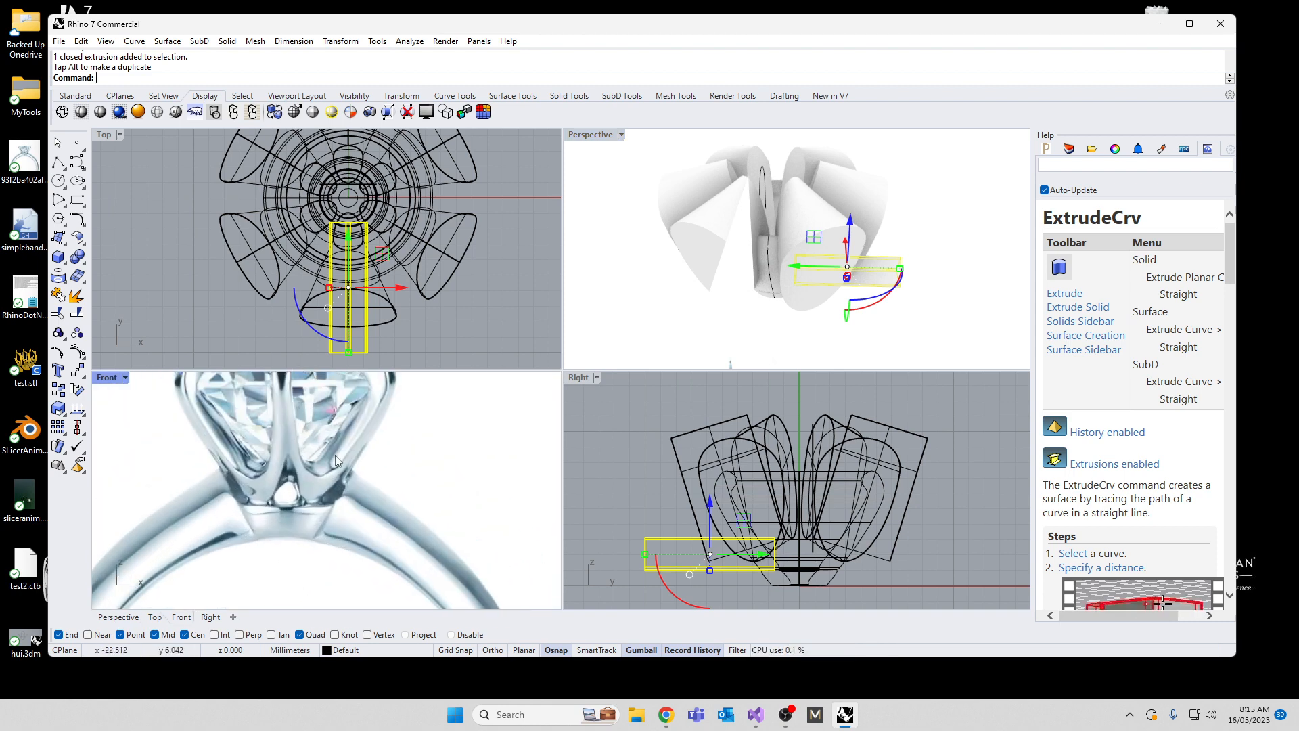
pyautogui.moveTo(676, 299); pyautogui.dragTo(799, 161, button='right')
pyautogui.scroll(5, 709, 257)
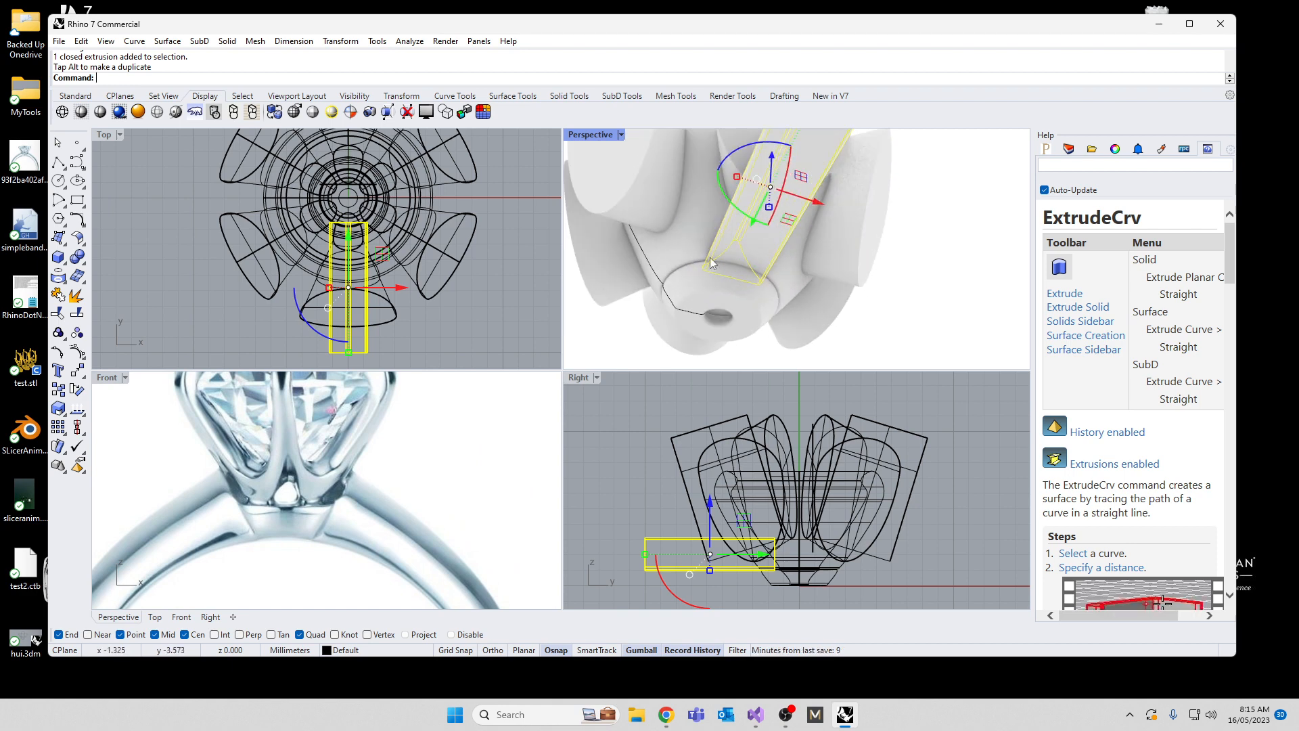
pyautogui.moveTo(427, 326)
pyautogui.mouseDown(button='right')
pyautogui.moveTo(415, 265)
pyautogui.moveTo(437, 325)
pyautogui.moveTo(422, 317)
pyautogui.mouseUp(button='right')
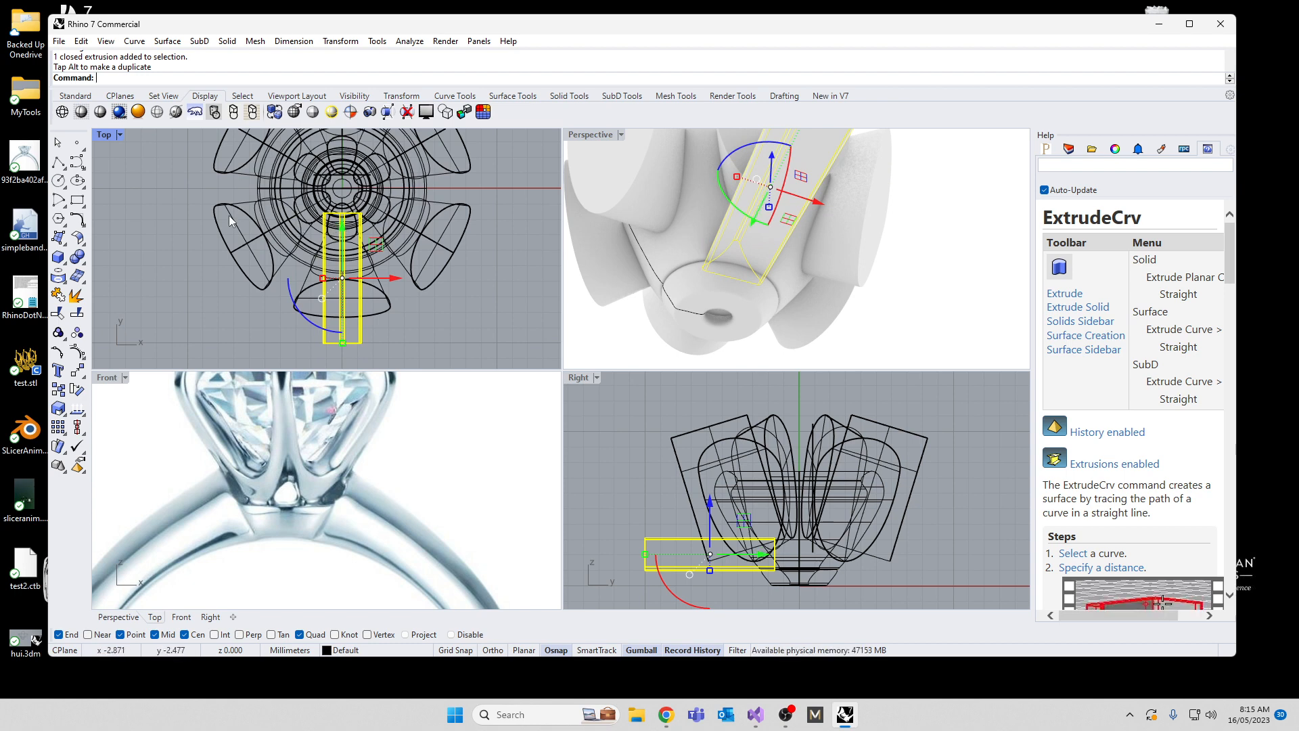
pyautogui.doubleClick(106, 136)
pyautogui.scroll(-3, 469, 258)
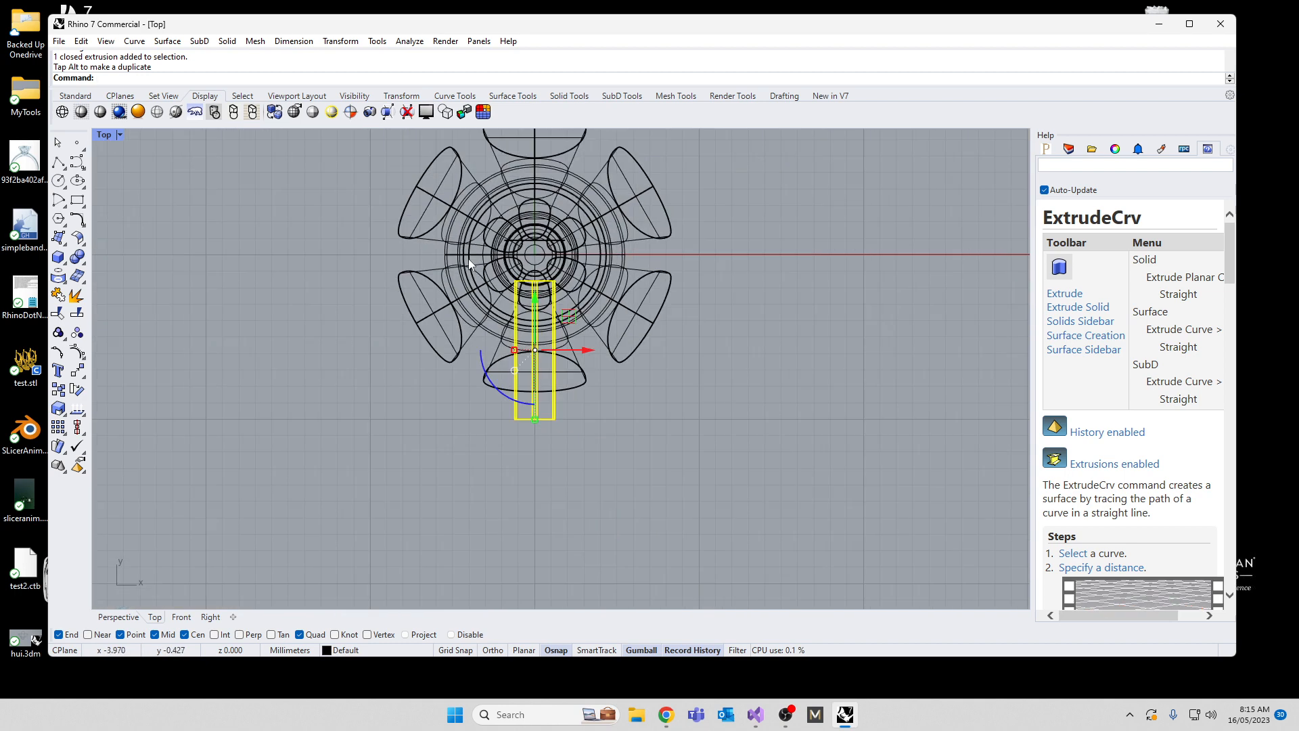
pyautogui.write('rotate')
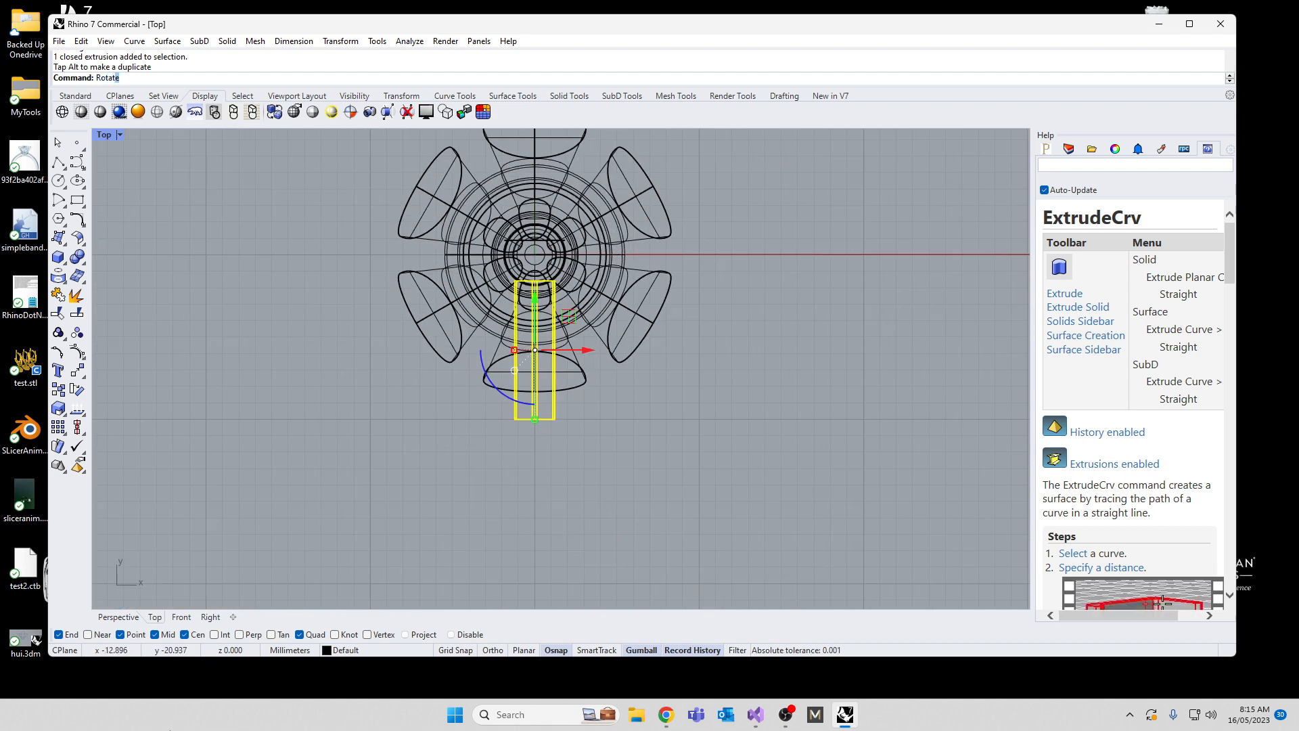
pyautogui.press('Return')
pyautogui.write('0')
pyautogui.press('Return')
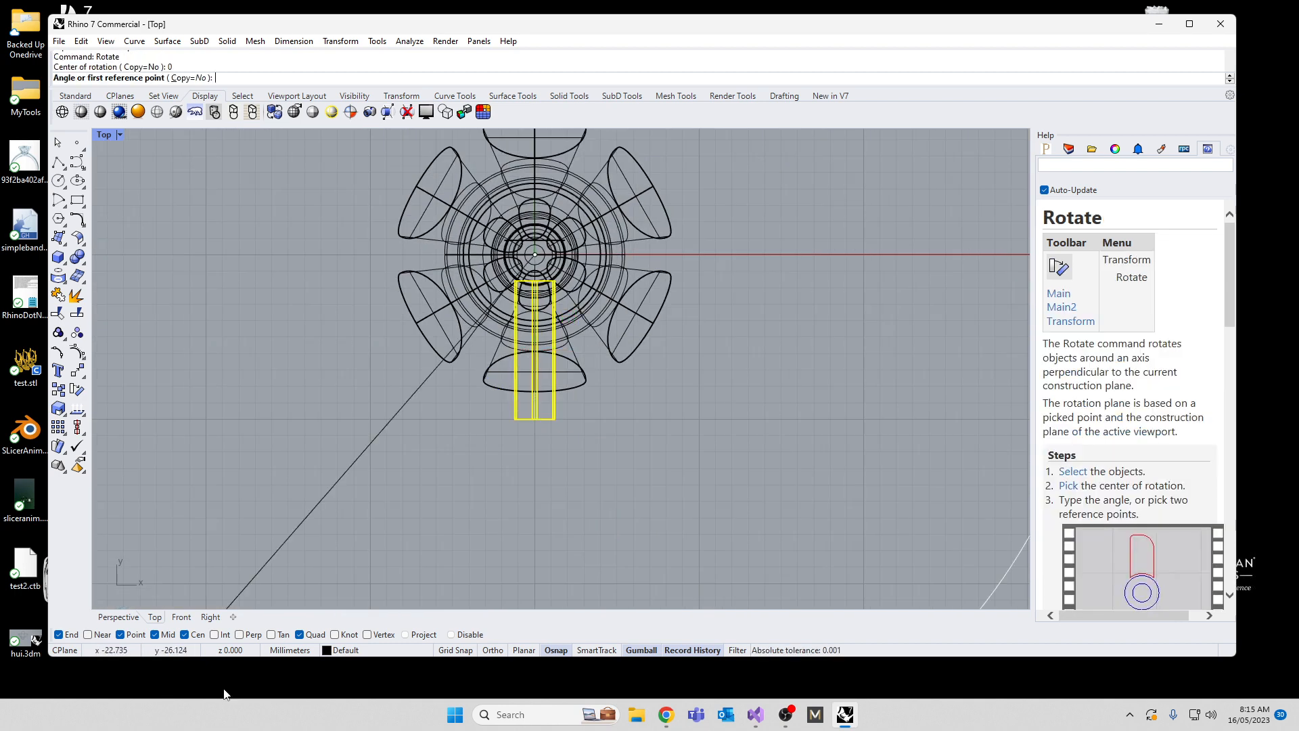
pyautogui.press('shift')
pyautogui.click(533, 463)
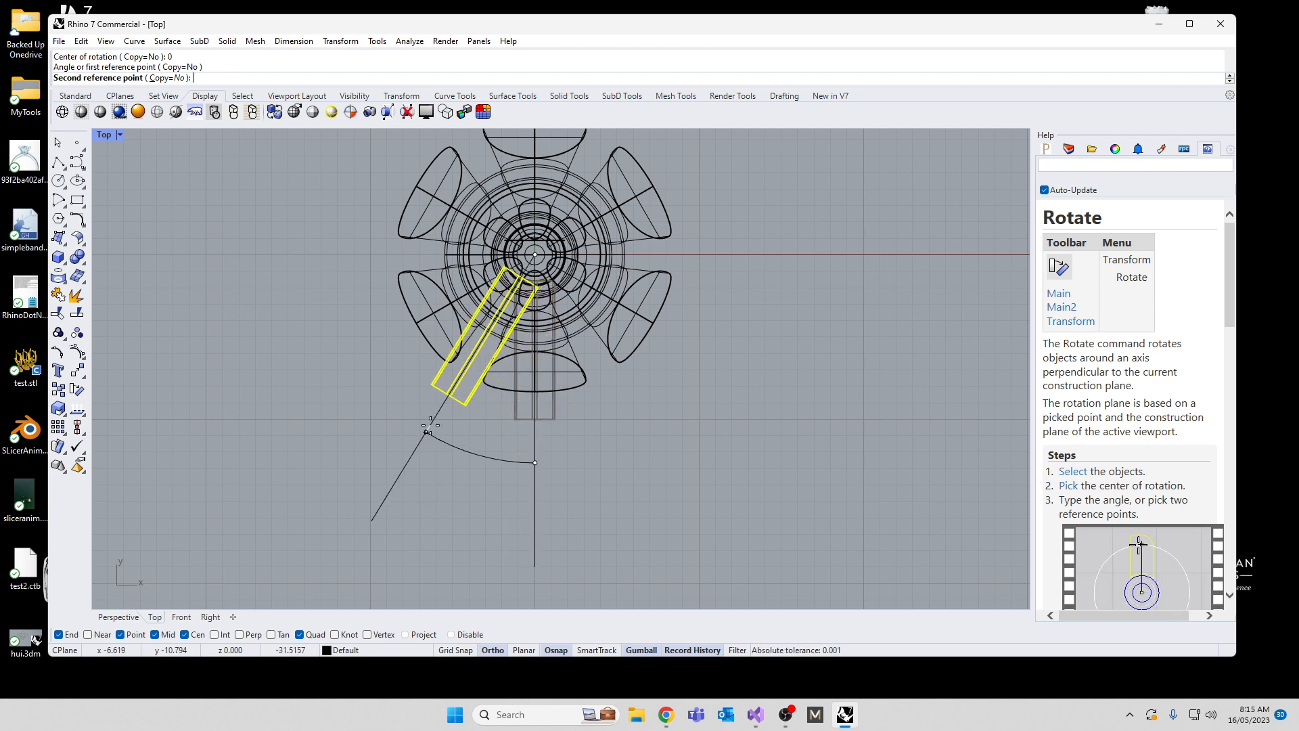
pyautogui.write('30')
pyautogui.press('Return')
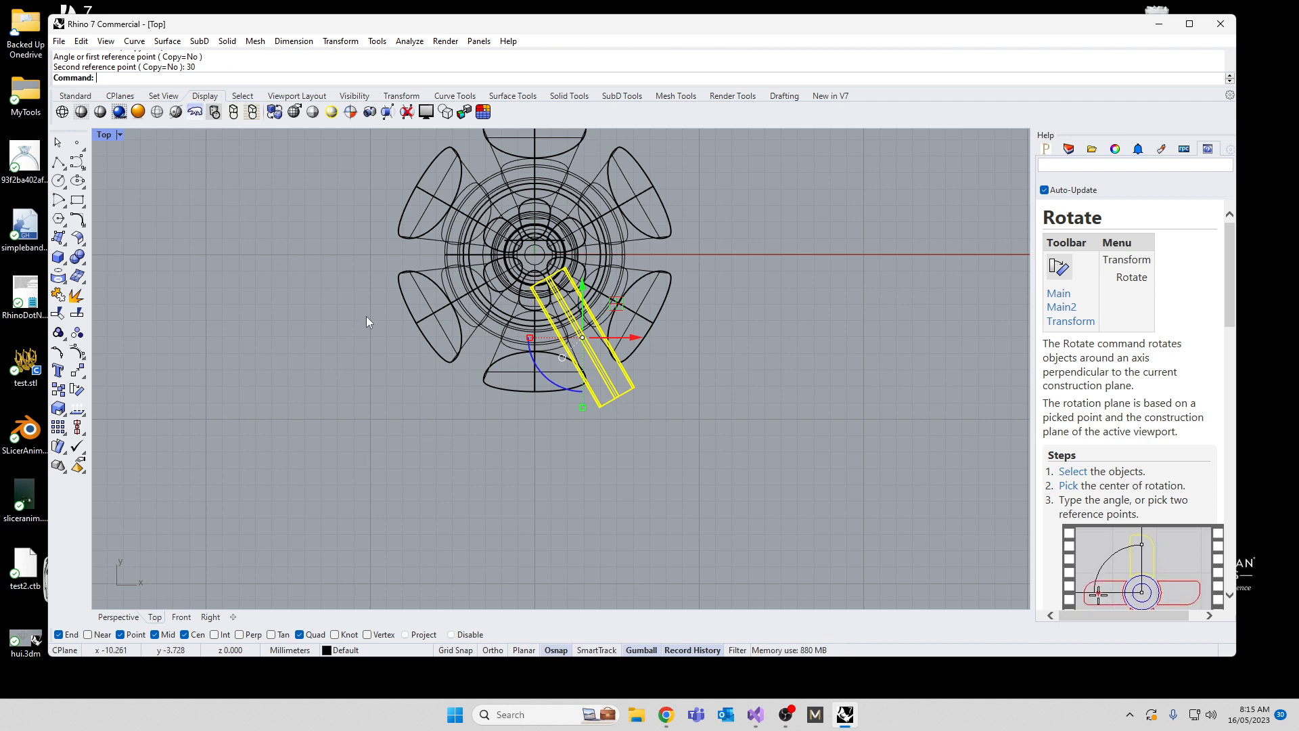
pyautogui.hotkey('ctrl', 'z')
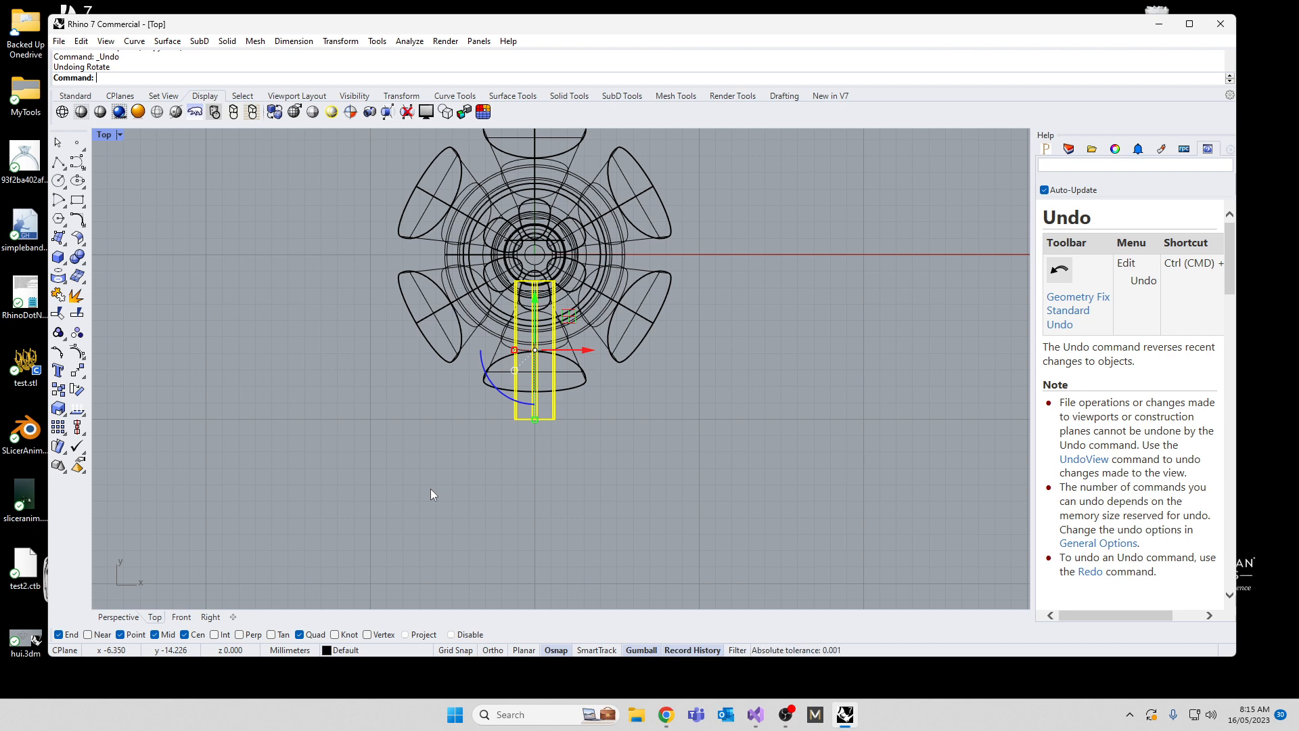
# Step: Rotate the triangular cutter around the origin by 360/12 degrees in the top view, so it points between two prong-opening cutters
pyautogui.press('Return')
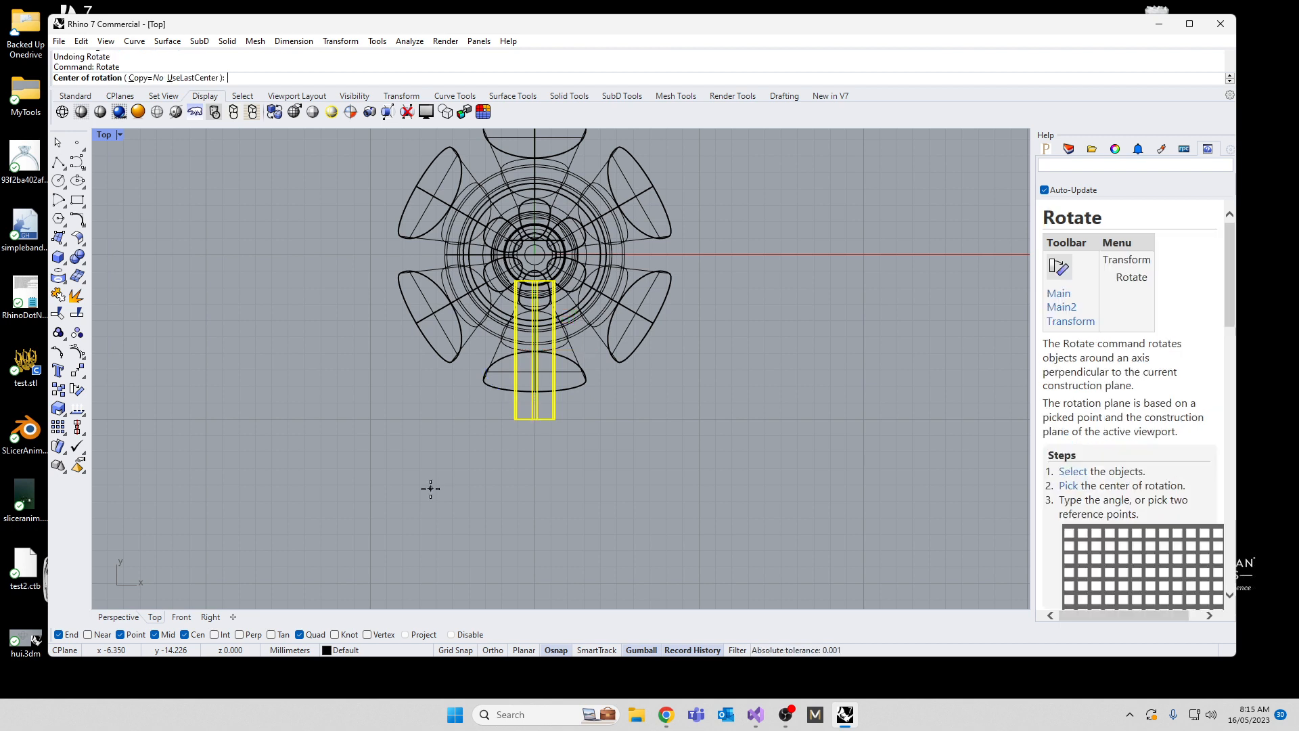
pyautogui.write('0')
pyautogui.press('Return')
pyautogui.keyDown('shift'); pyautogui.click(530, 543); pyautogui.keyUp('shift')
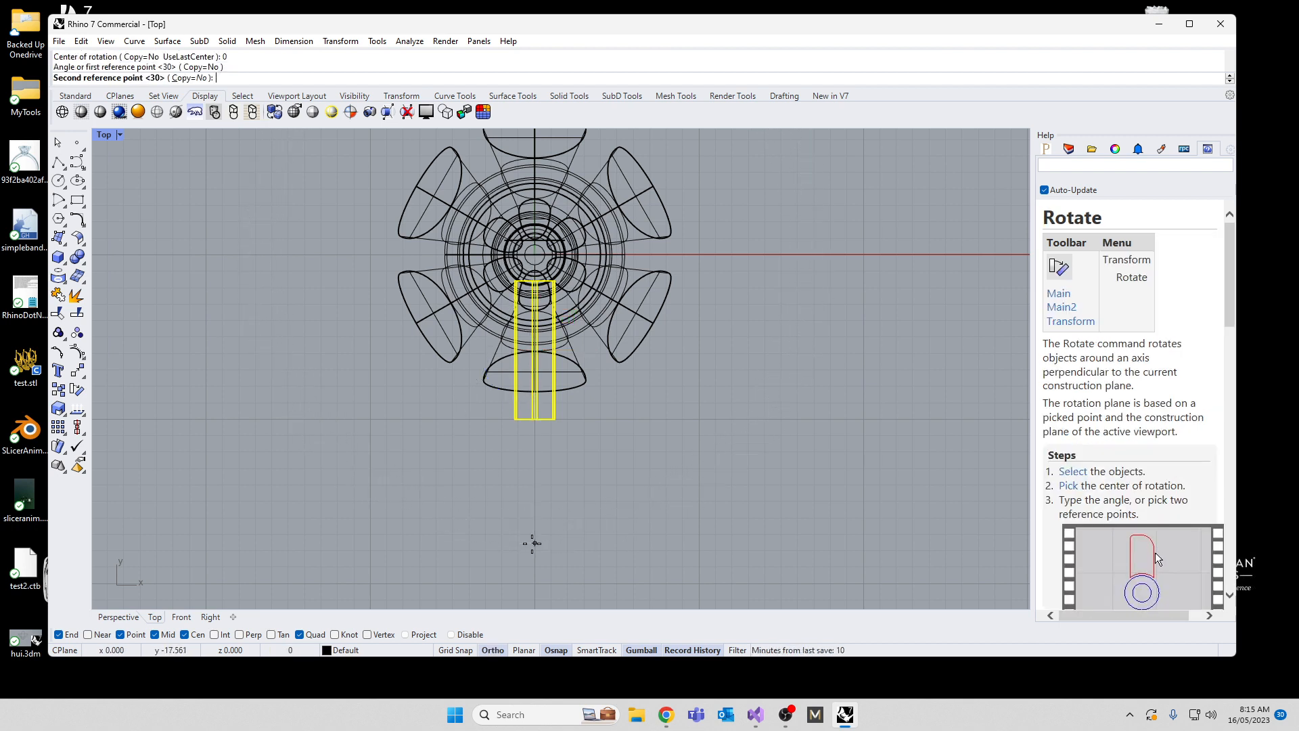
pyautogui.write('3')
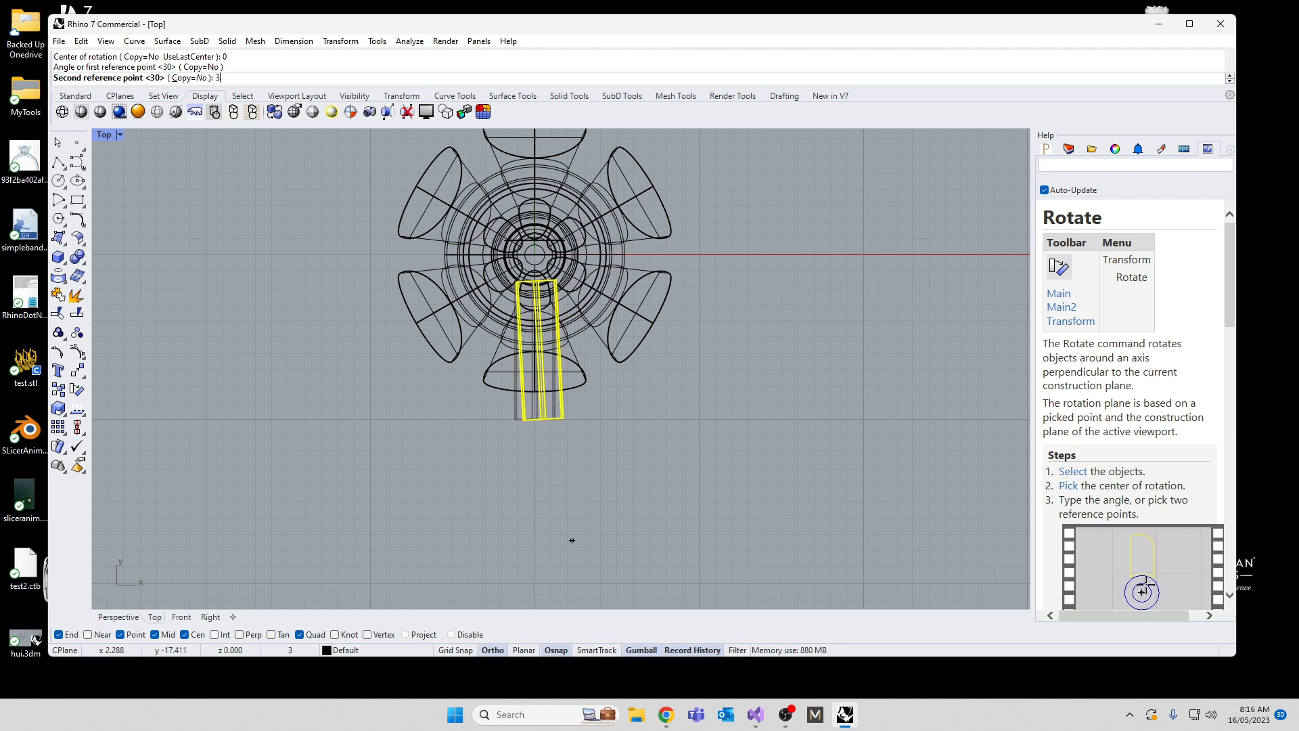
pyautogui.write('60/12')
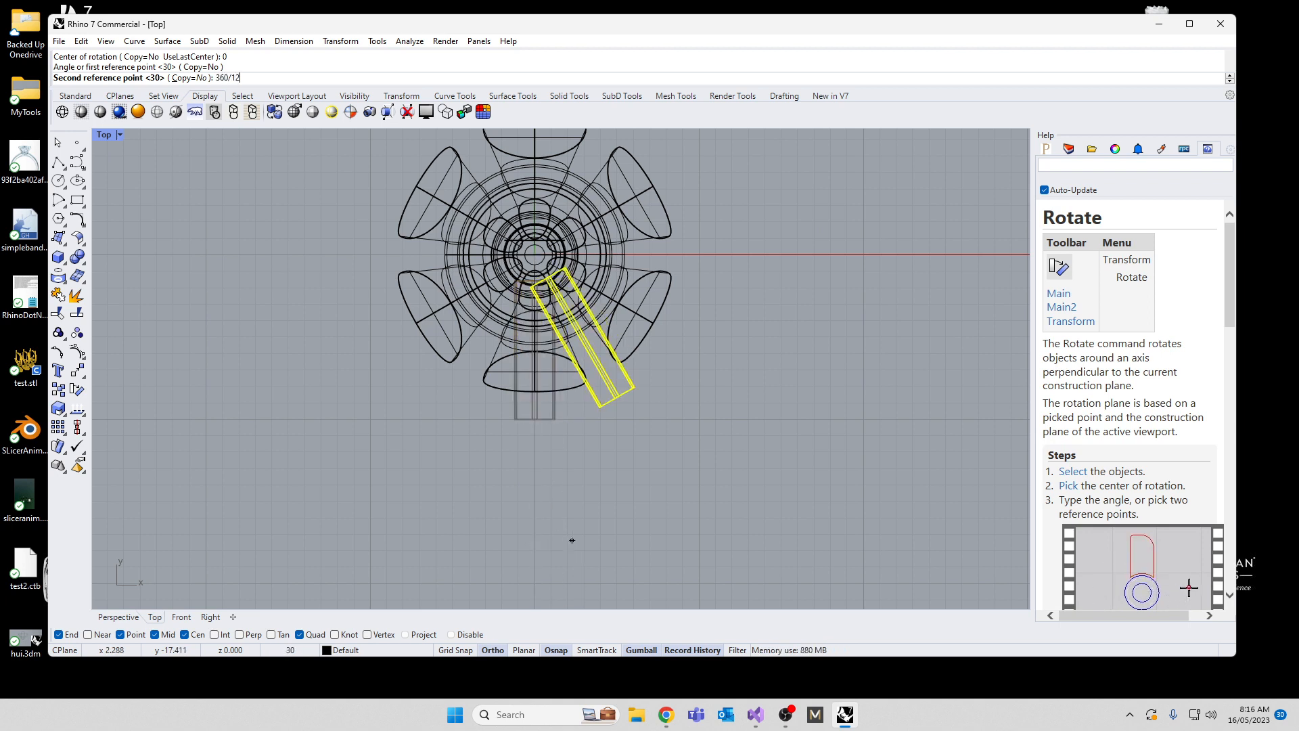
pyautogui.press('Return')
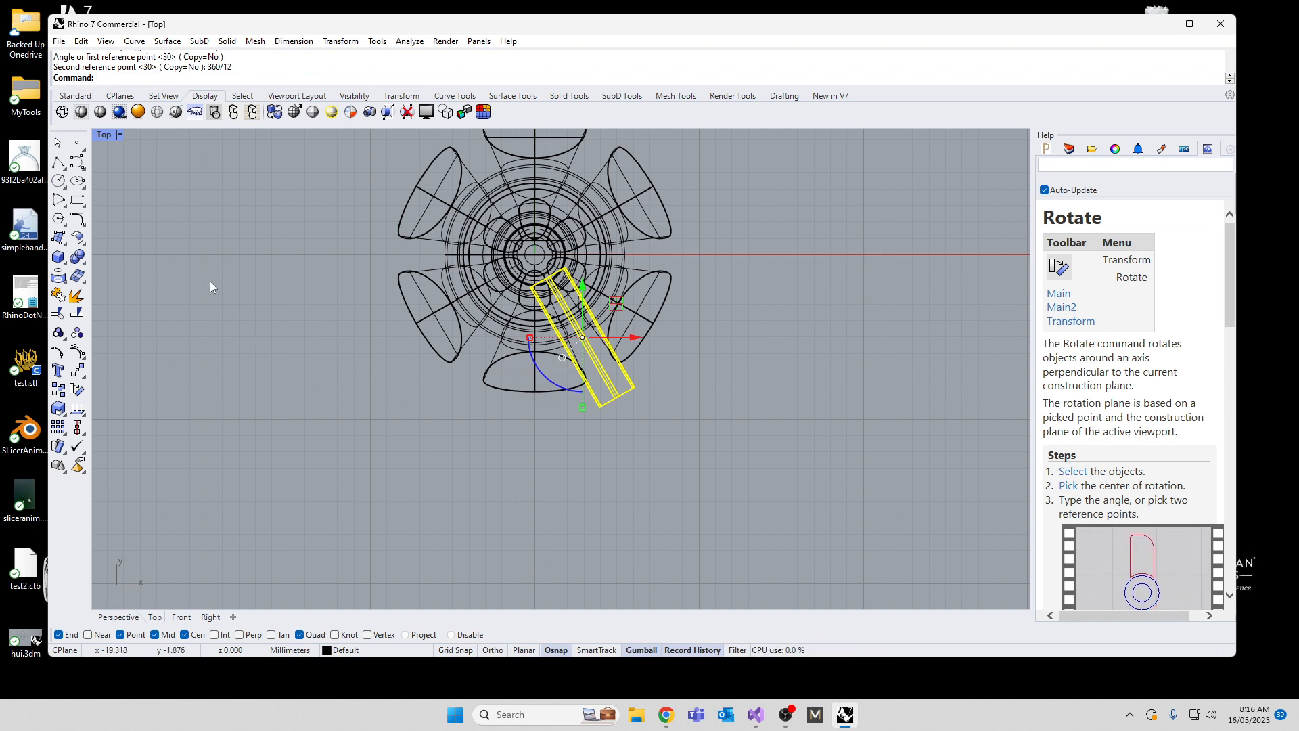
pyautogui.doubleClick(107, 135)
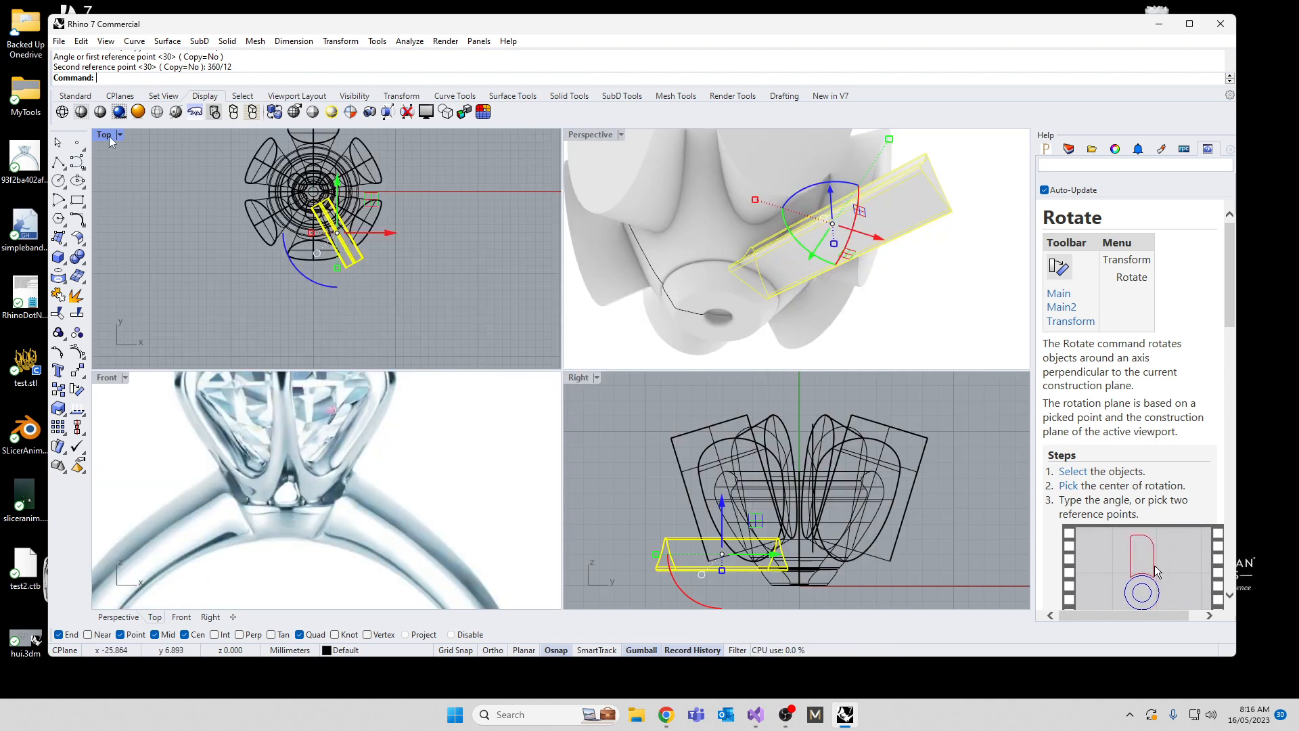
# Step: Stretch the triangular cutter slightly taller in the vertical direction to suit the gap at the prongs' base
pyautogui.moveTo(729, 292); pyautogui.dragTo(667, 313, button='right')
pyautogui.scroll(5, 764, 269)
pyautogui.moveTo(700, 312); pyautogui.dragTo(716, 325, button='right')
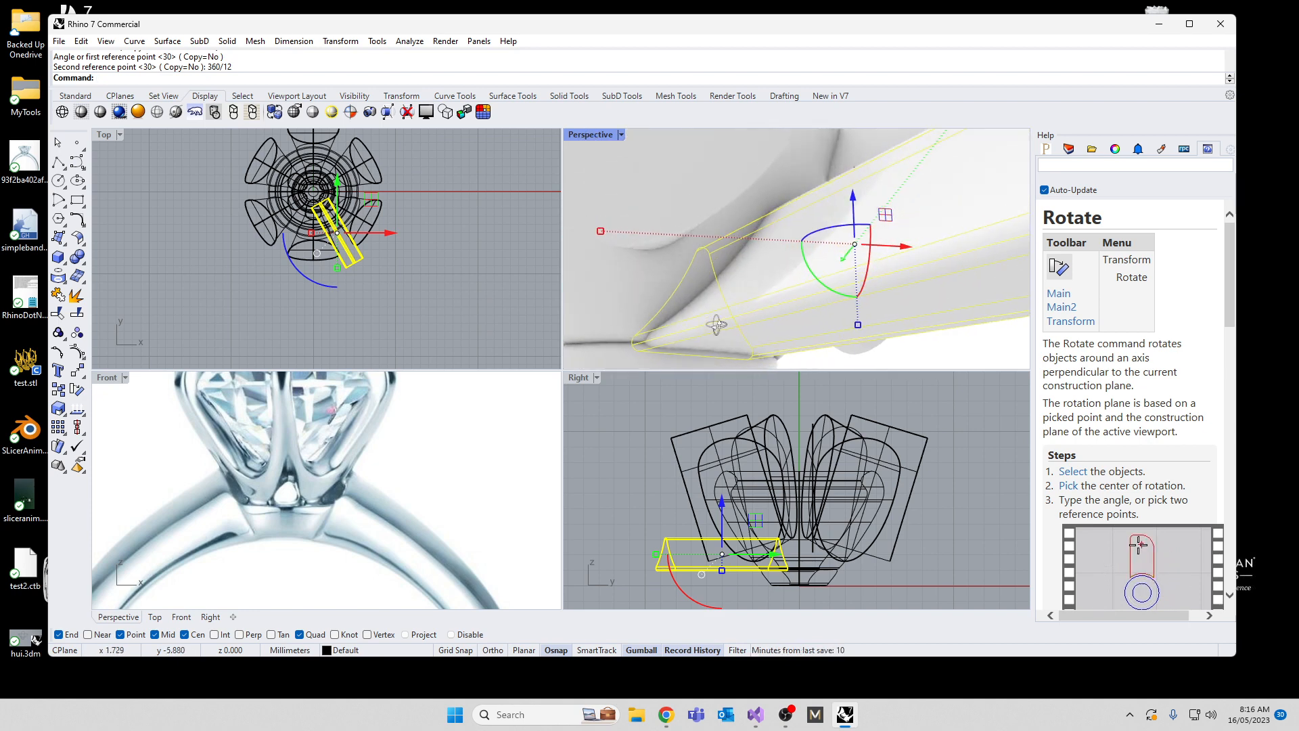
pyautogui.moveTo(860, 326); pyautogui.dragTo(860, 342)
pyautogui.scroll(-4, 803, 269)
pyautogui.moveTo(803, 269); pyautogui.dragTo(726, 318, button='right')
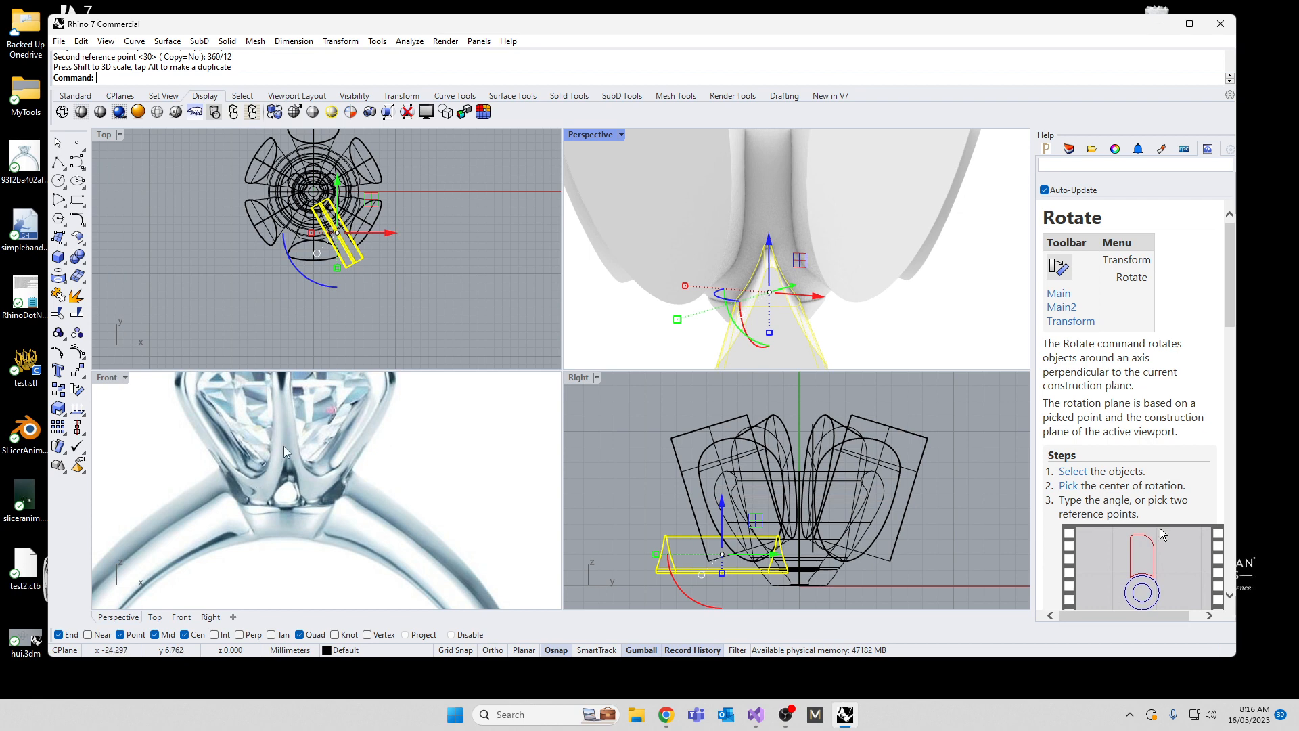
pyautogui.moveTo(677, 313)
pyautogui.mouseDown(button='right')
pyautogui.moveTo(695, 310)
pyautogui.moveTo(696, 235)
pyautogui.moveTo(798, 207)
pyautogui.moveTo(767, 261)
pyautogui.moveTo(786, 291)
pyautogui.moveTo(732, 315)
pyautogui.moveTo(675, 314)
pyautogui.mouseUp(button='right')
pyautogui.click(379, 315)
# Step: Hide the six arrayed prong-opening cutters together with their curve, leaving the setting and triangular cutter on display
pyautogui.scroll(6, 337, 199)
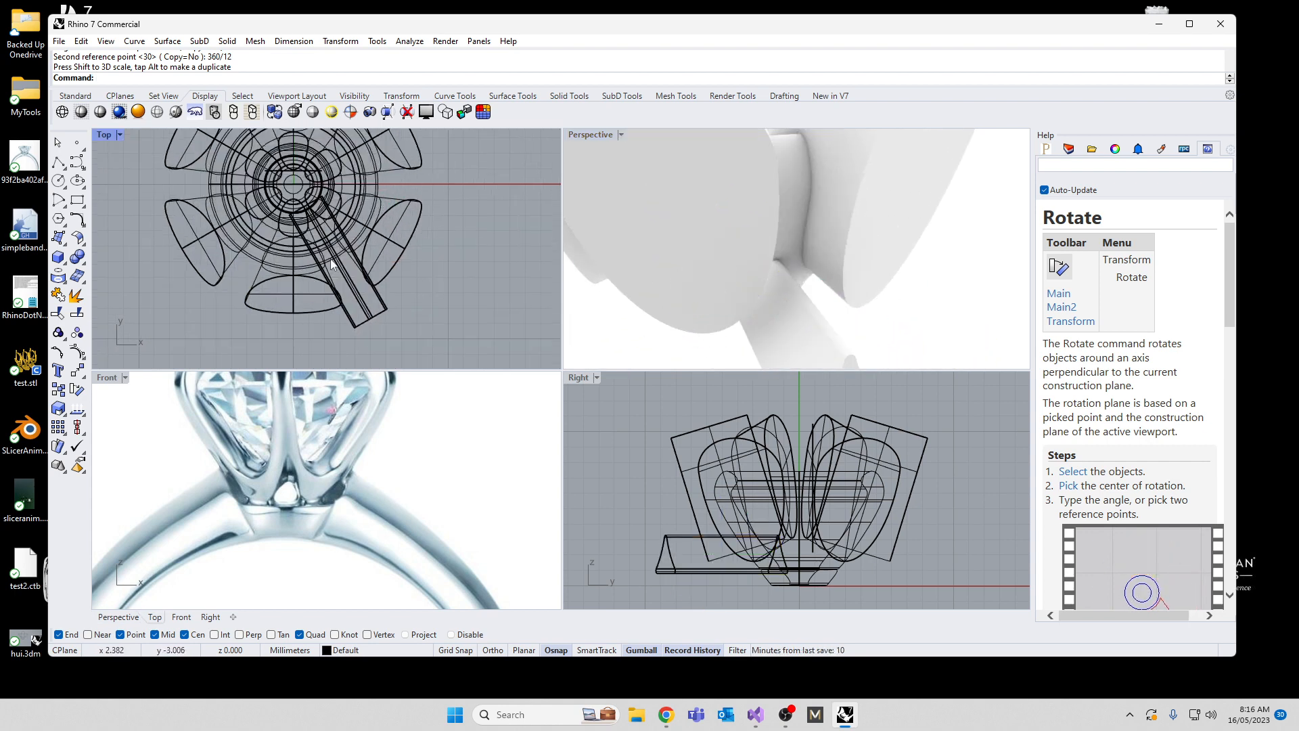
pyautogui.click(356, 291)
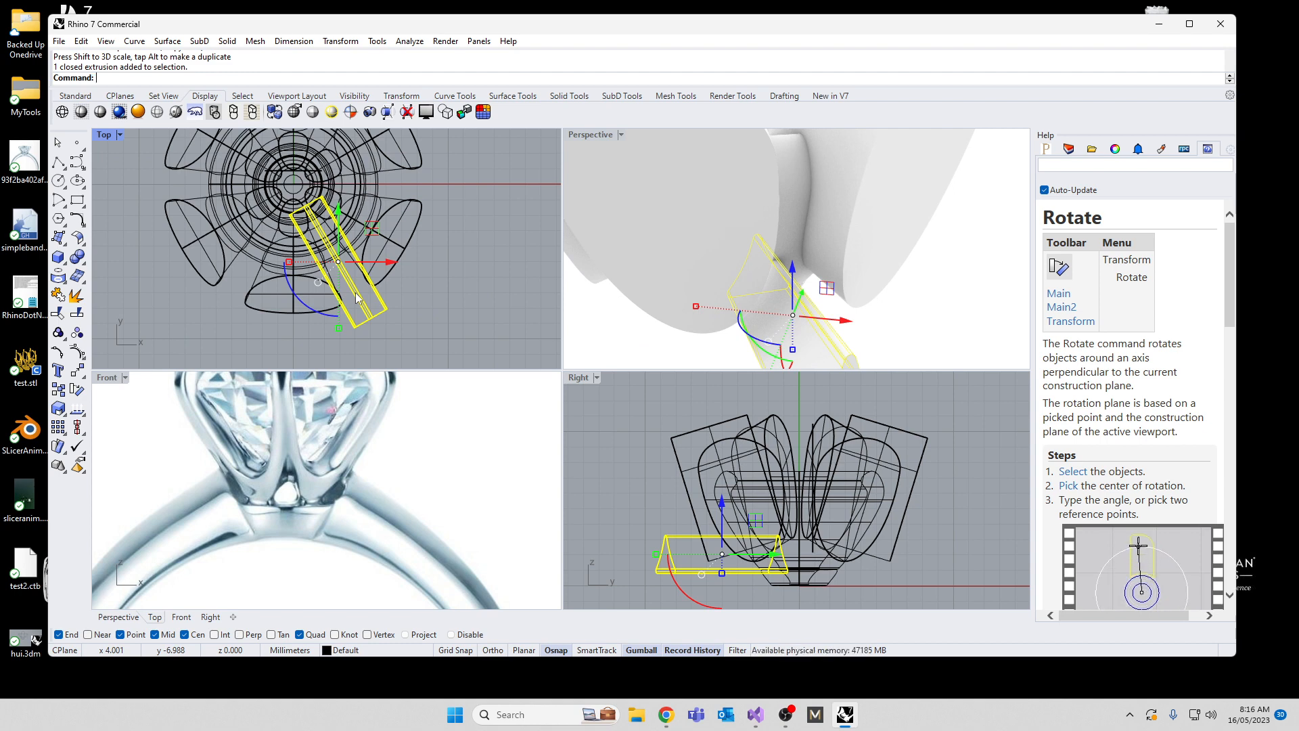
pyautogui.moveTo(638, 217); pyautogui.dragTo(877, 399, button='right')
pyautogui.scroll(-4, 842, 484)
pyautogui.click(894, 415)
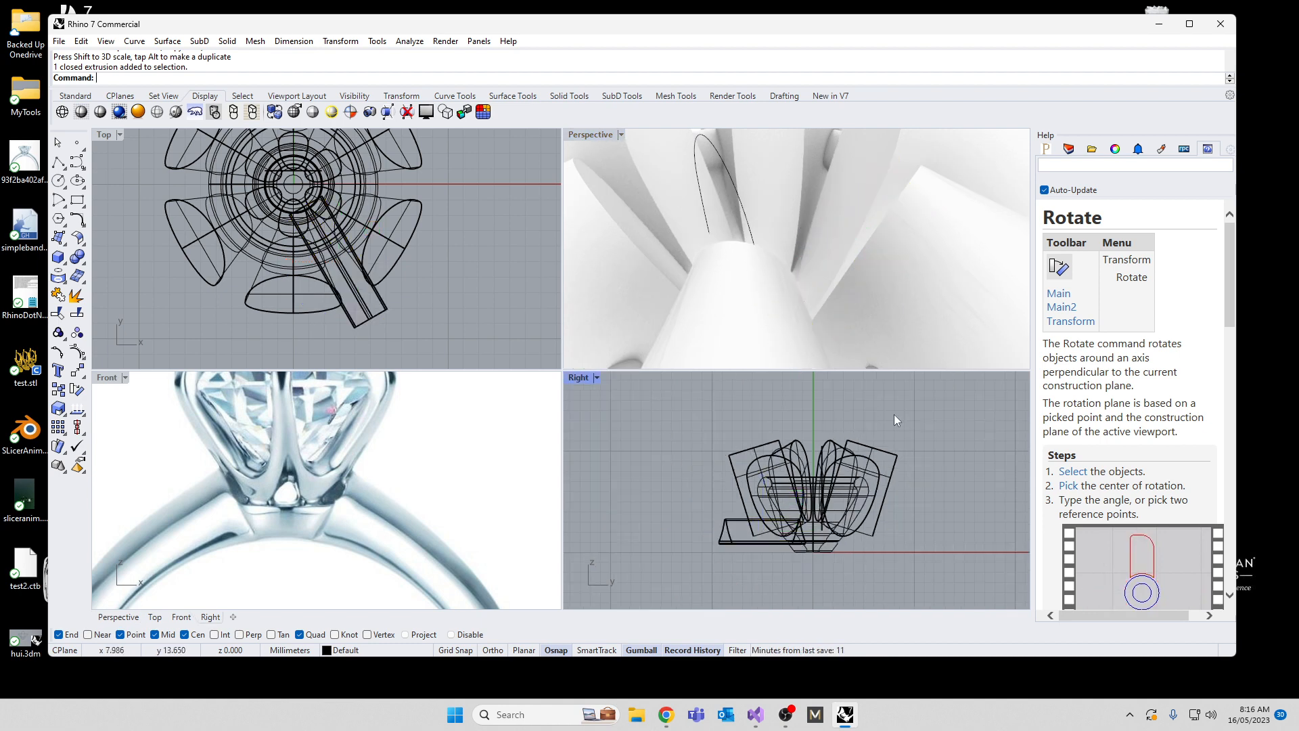
pyautogui.moveTo(726, 466); pyautogui.dragTo(725, 463)
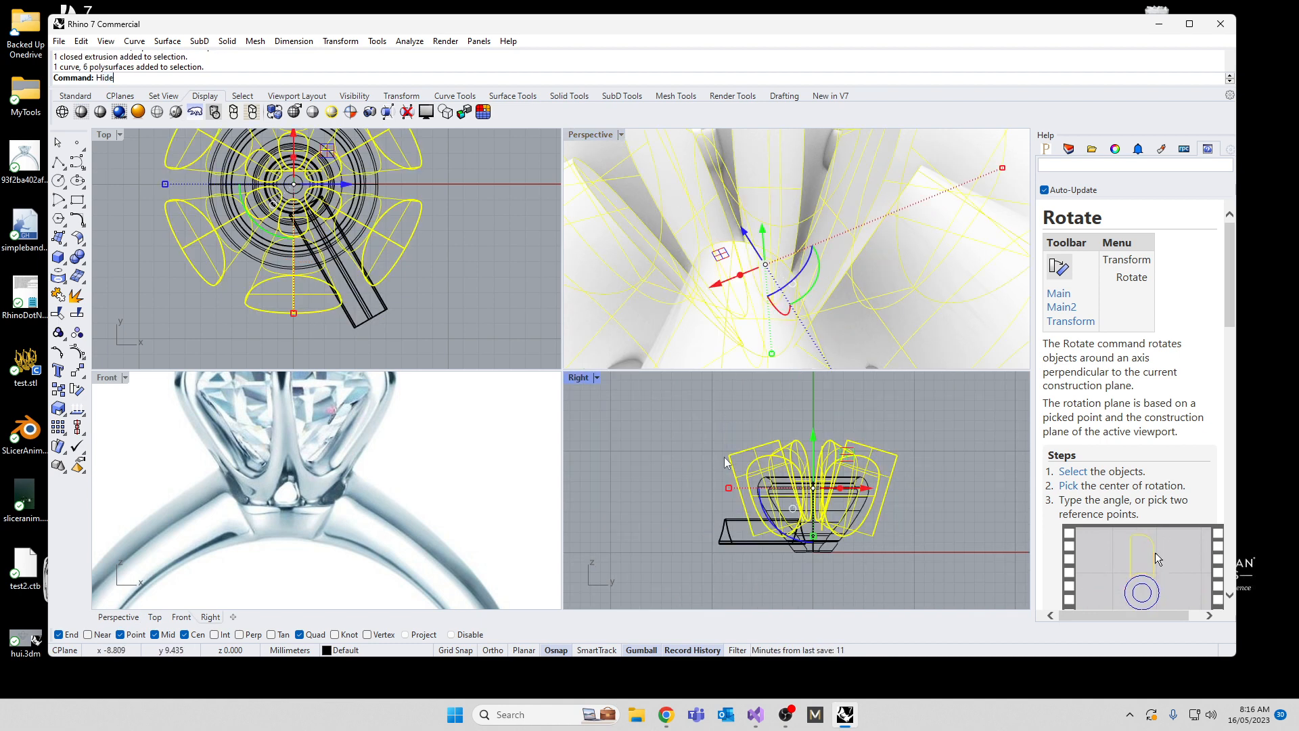
pyautogui.write('Hide')
pyautogui.press('Return')
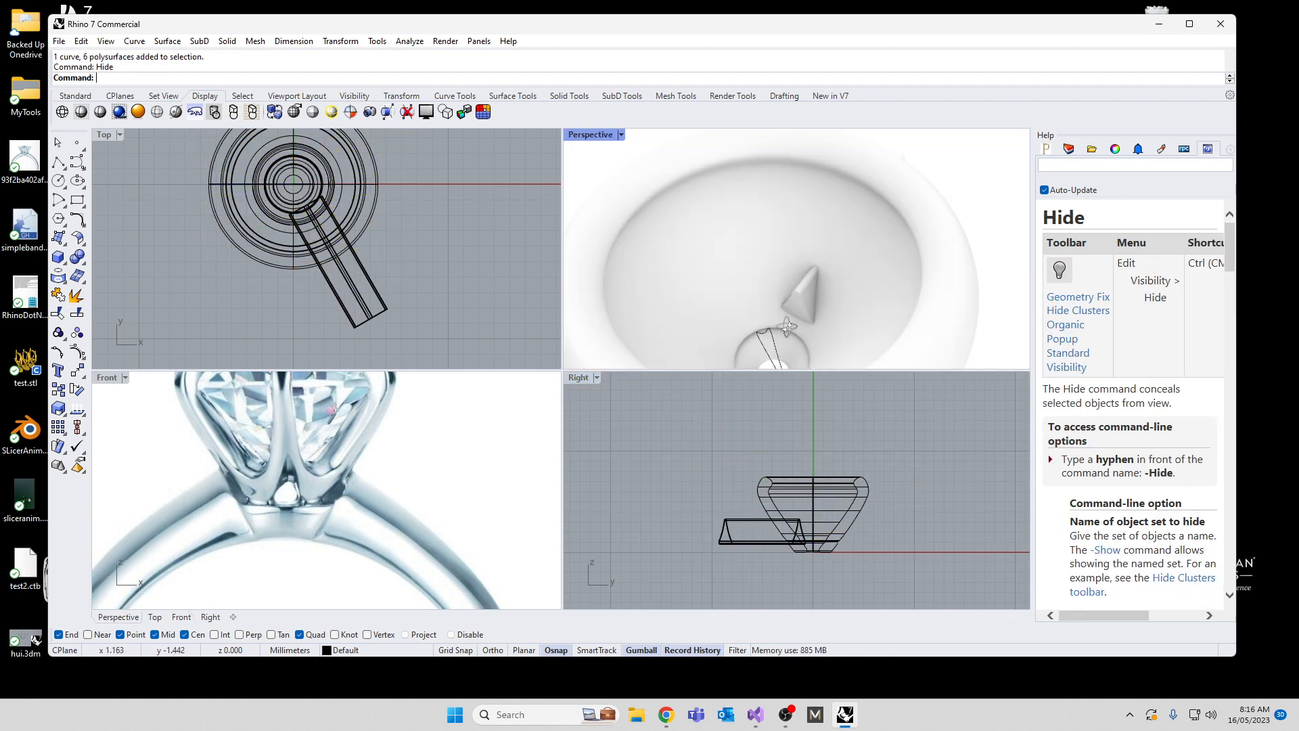
# Step: Shrink the triangular cutter's inner end face vertically and lower it slightly so the cutter tapers toward the inside of the setting
pyautogui.scroll(2, 802, 351)
pyautogui.scroll(2, 782, 309)
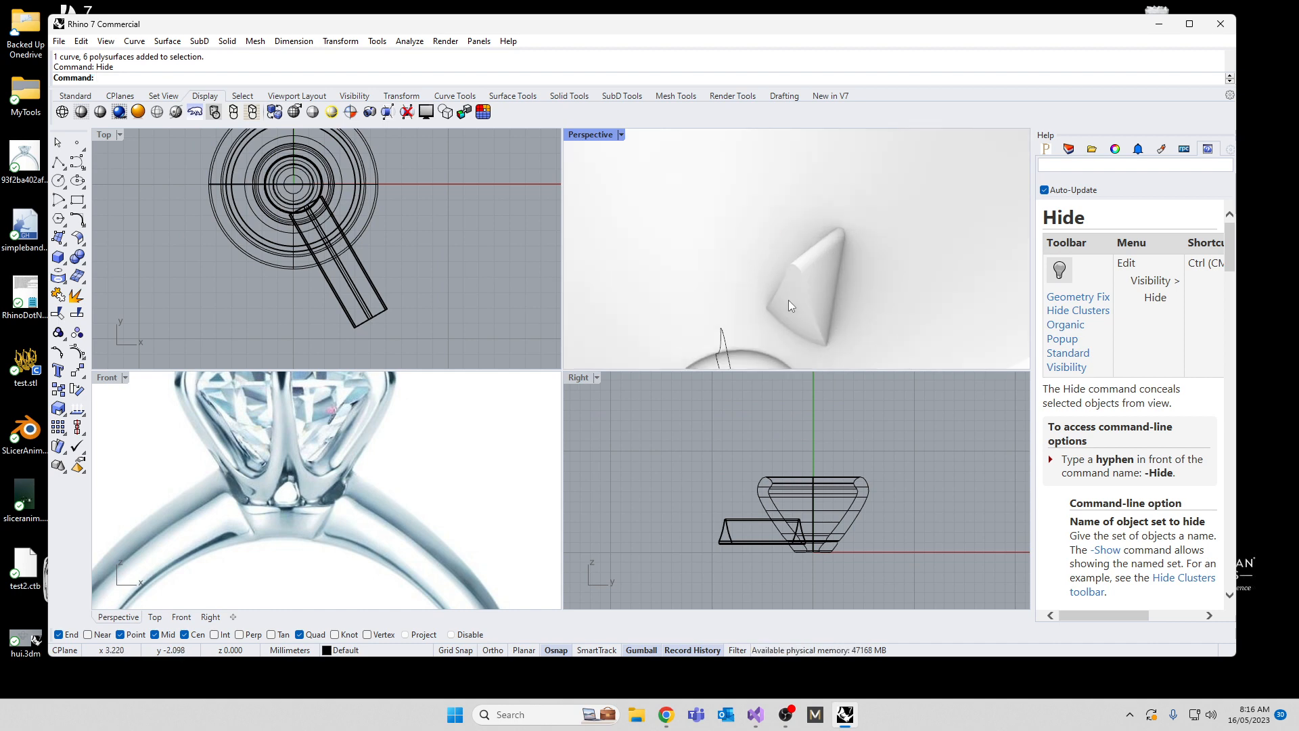
pyautogui.click(793, 301)
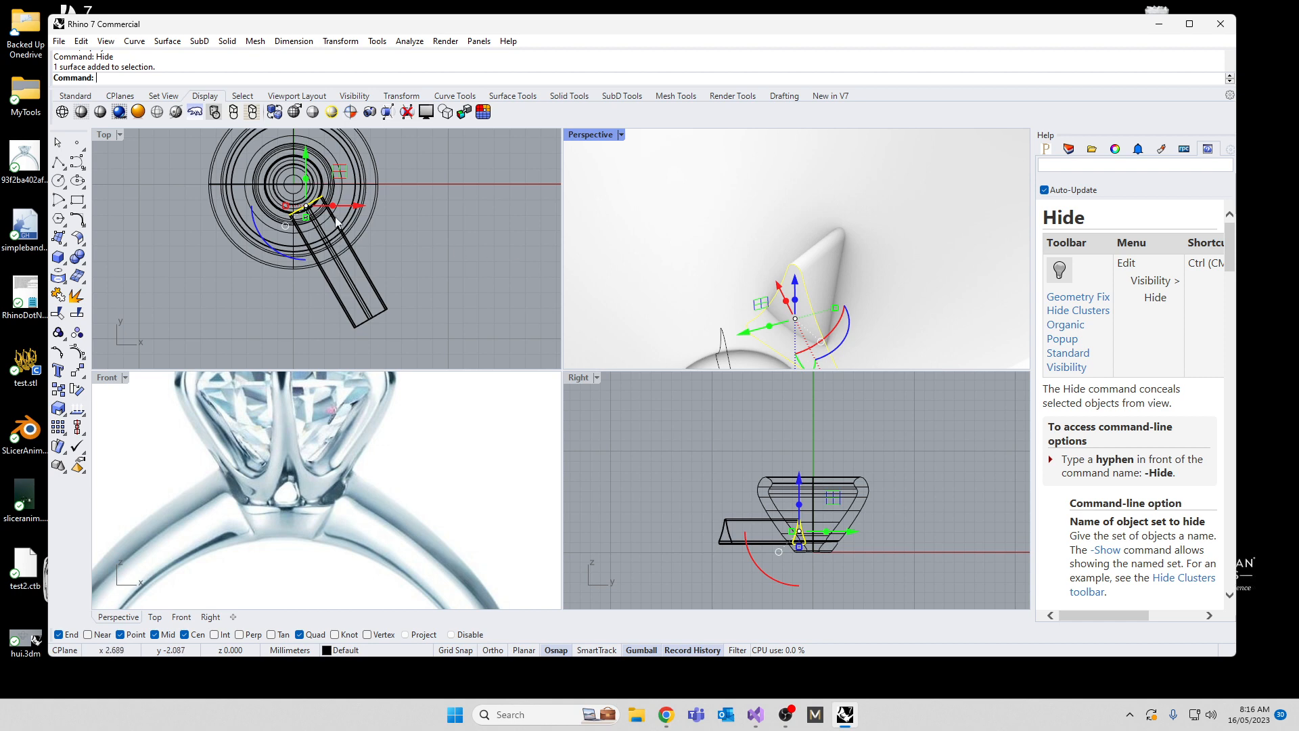
pyautogui.moveTo(336, 218); pyautogui.dragTo(344, 228, button='right')
pyautogui.scroll(3, 796, 529)
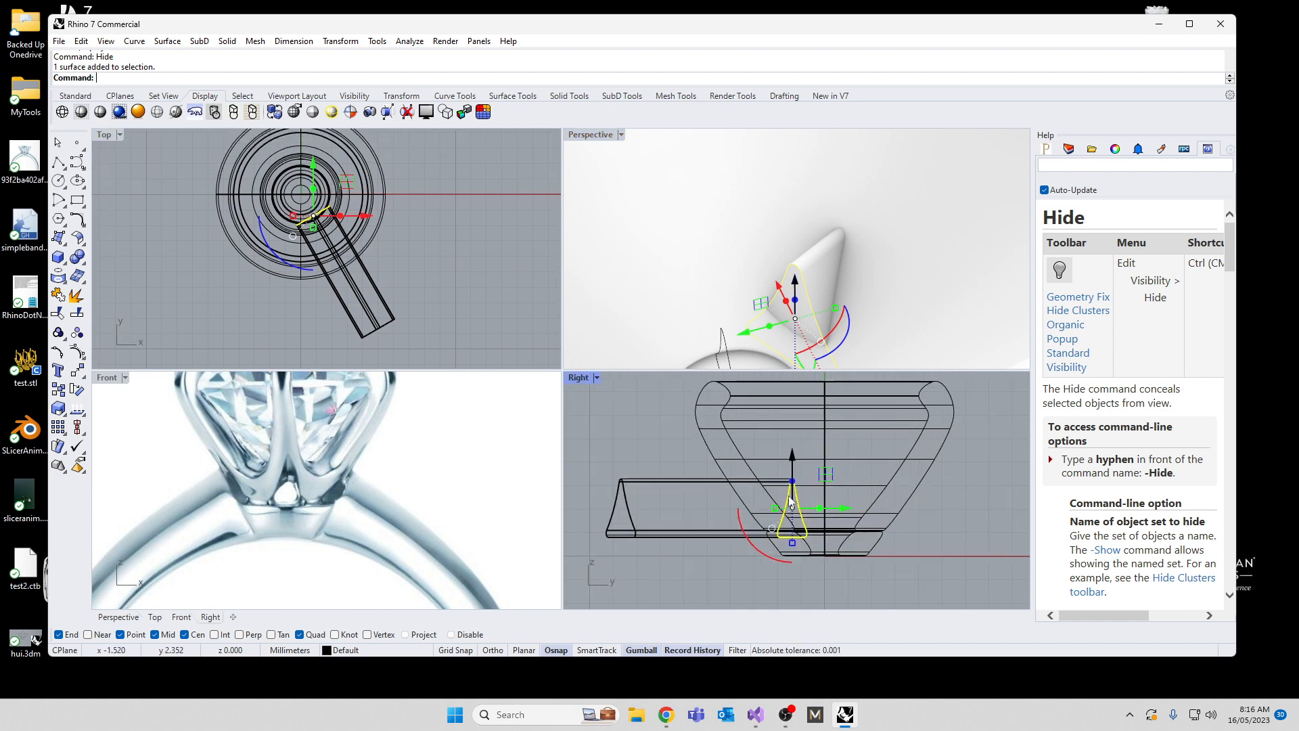
pyautogui.moveTo(796, 547); pyautogui.dragTo(790, 525)
pyautogui.moveTo(802, 460); pyautogui.dragTo(797, 471)
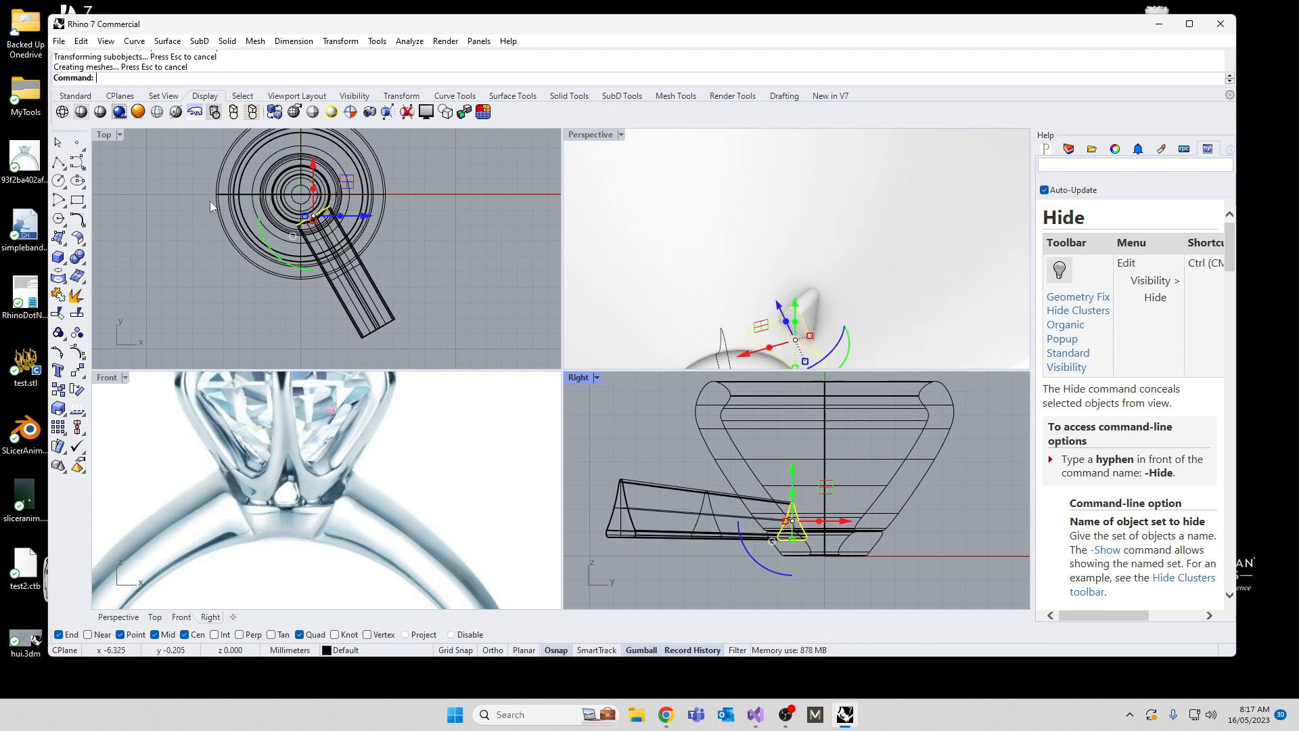
# Step: Move the cutter's inner end face horizontally to the centre of the setting
pyautogui.moveTo(212, 206); pyautogui.dragTo(247, 274, button='right')
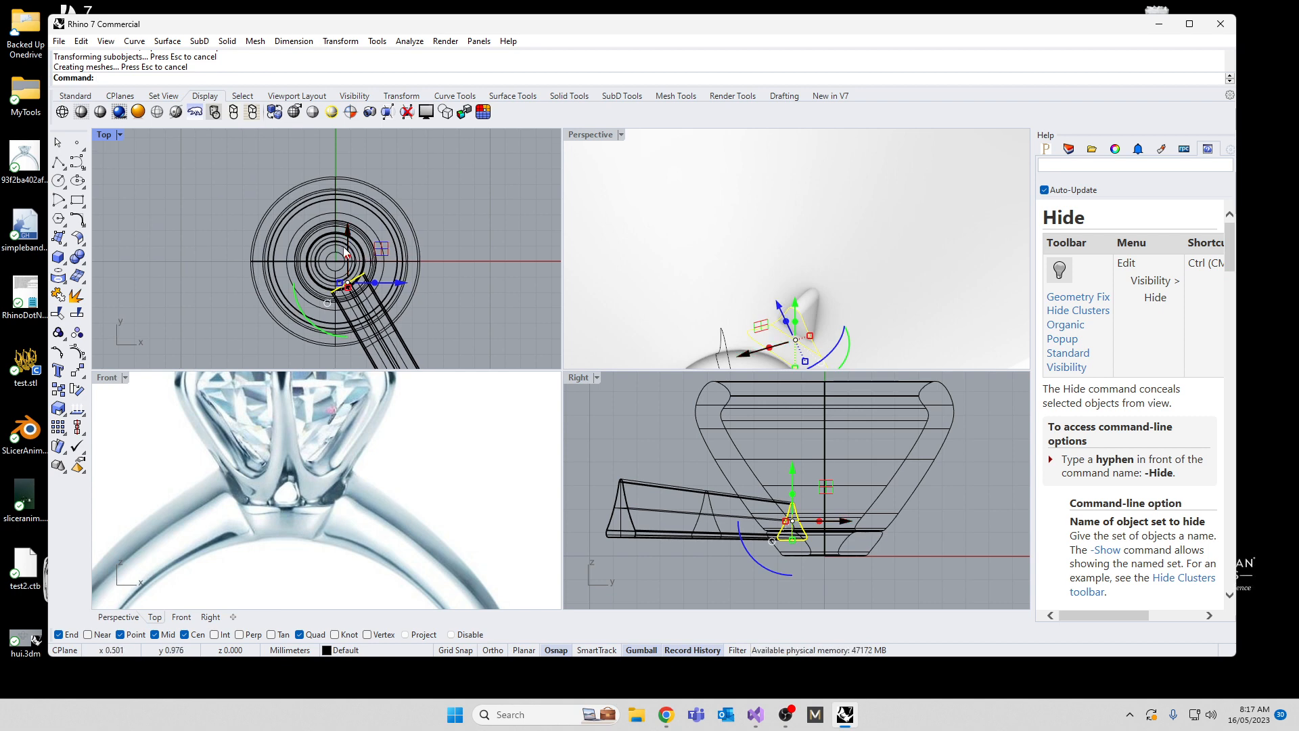
pyautogui.moveTo(379, 253); pyautogui.dragTo(366, 228)
pyautogui.scroll(-8, 752, 246)
pyautogui.moveTo(741, 256); pyautogui.dragTo(954, 190, button='right')
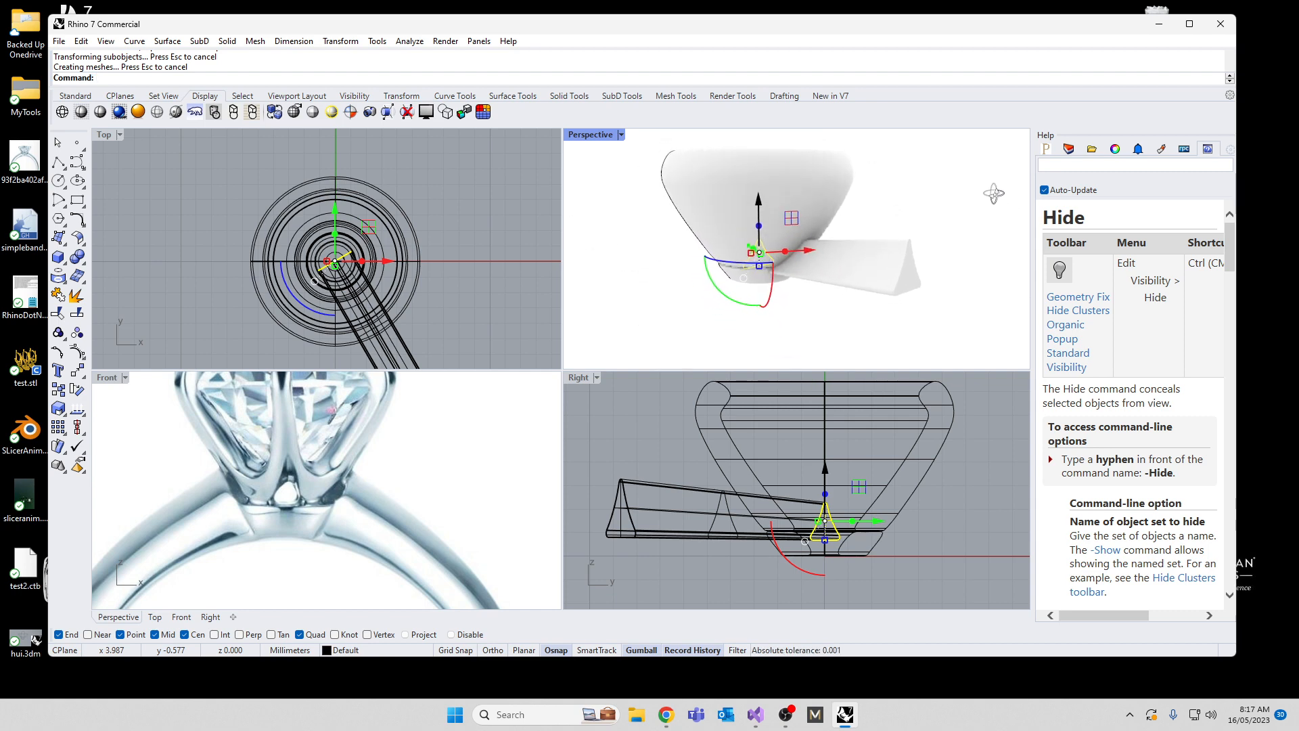
# Step: Stretch the cutter's outer end face taller in the vertical direction, and show the hidden prong-opening cutters again
pyautogui.click(912, 276)
pyautogui.click(913, 287)
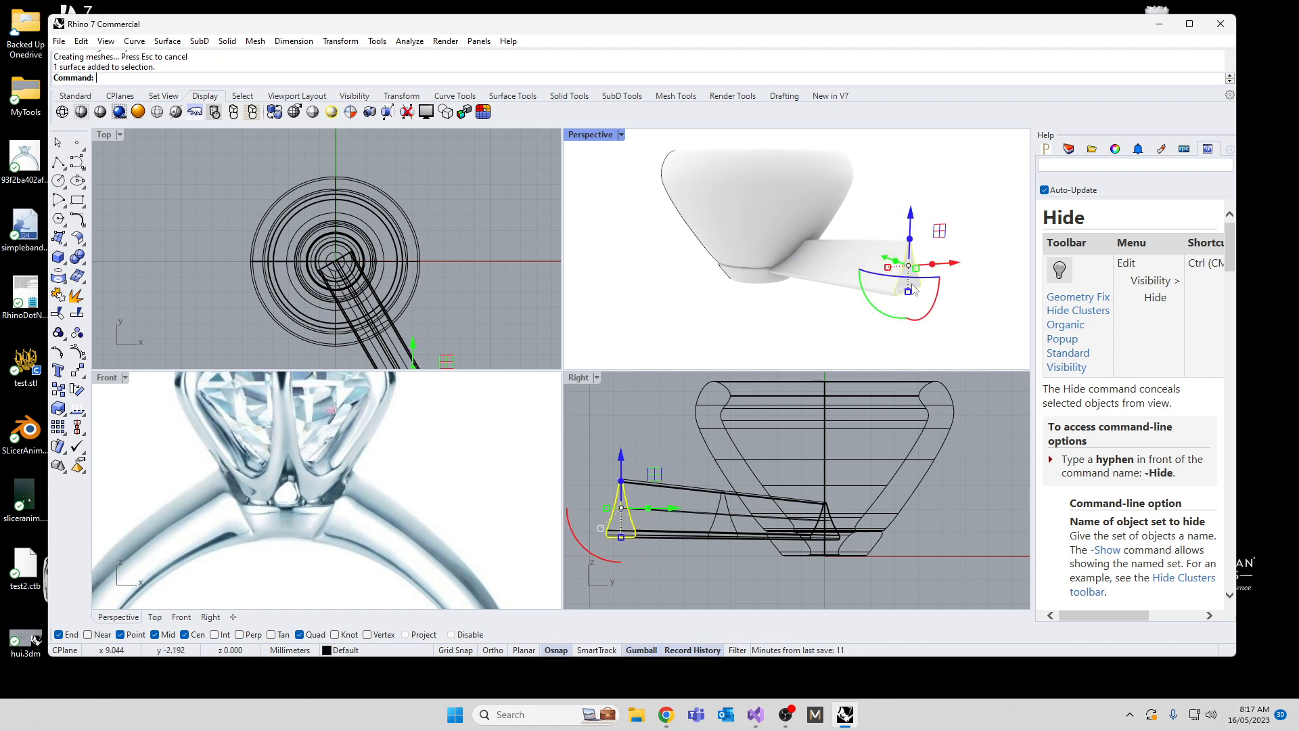
pyautogui.moveTo(622, 536); pyautogui.dragTo(620, 566)
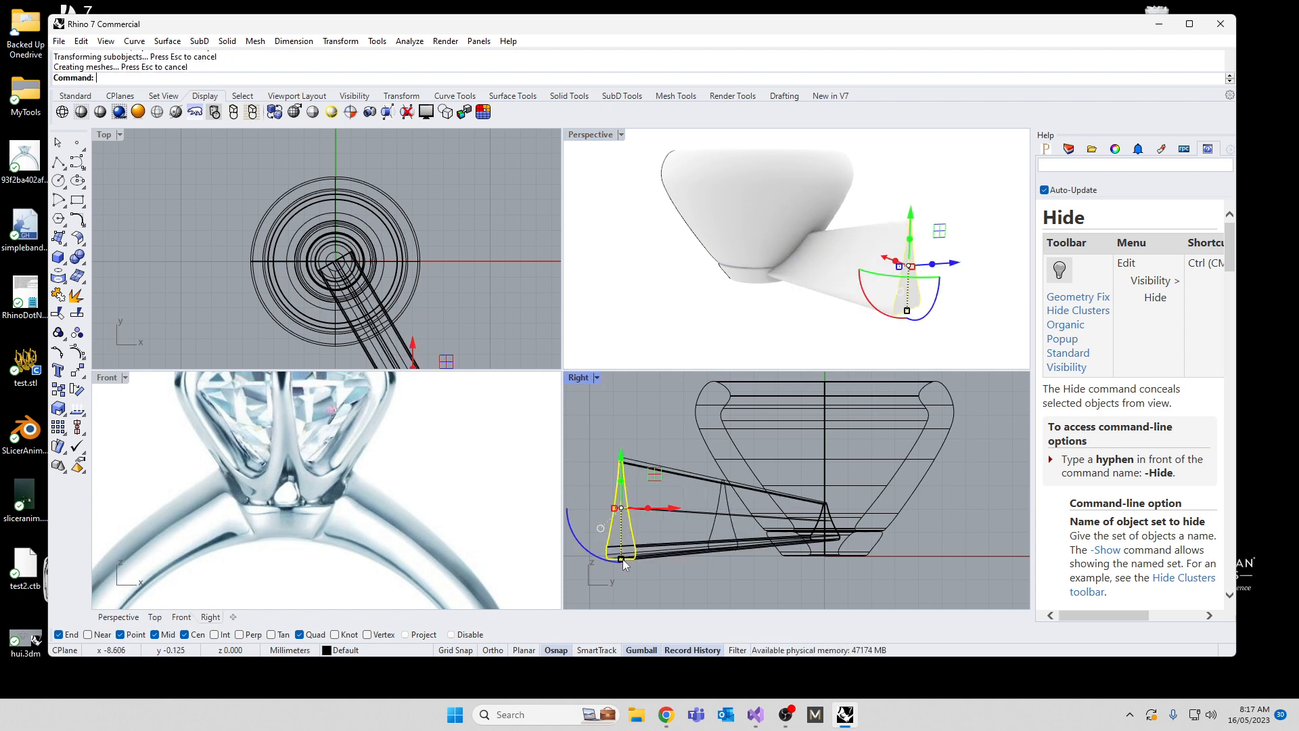
pyautogui.click(726, 316)
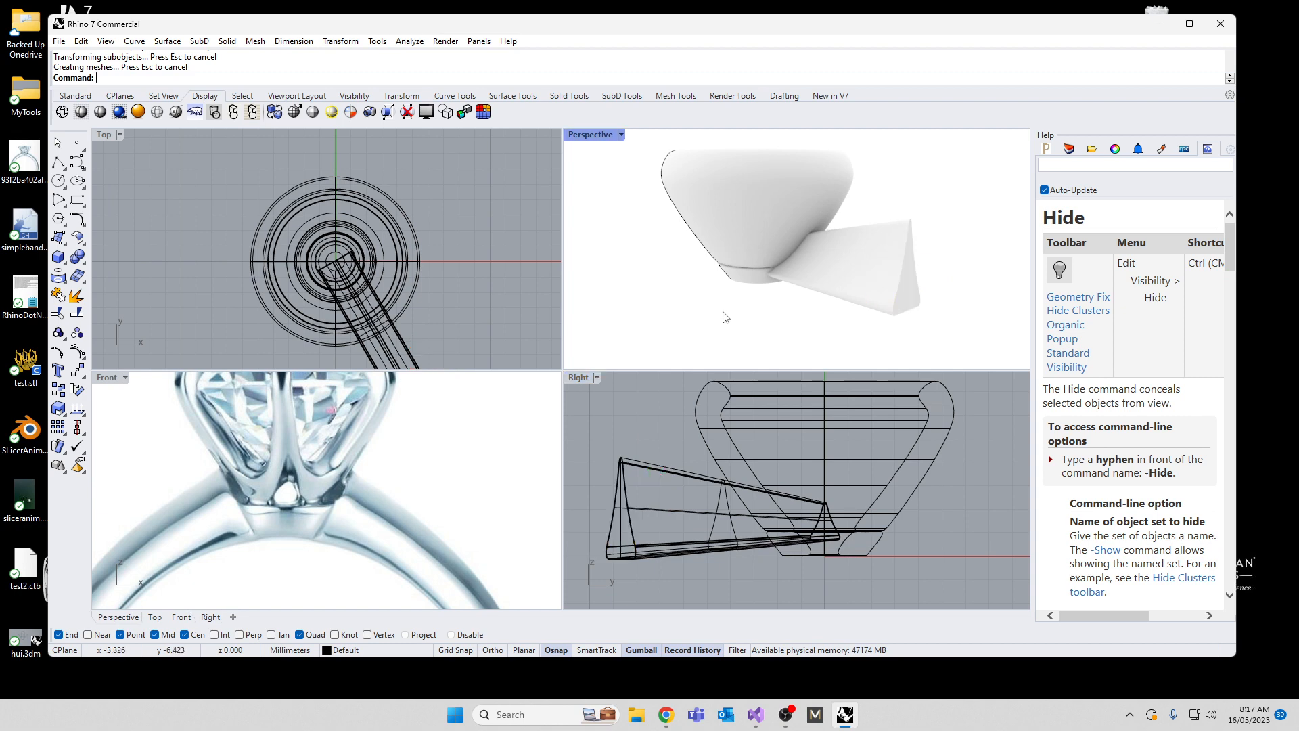
pyautogui.write('Show')
pyautogui.press('Return')
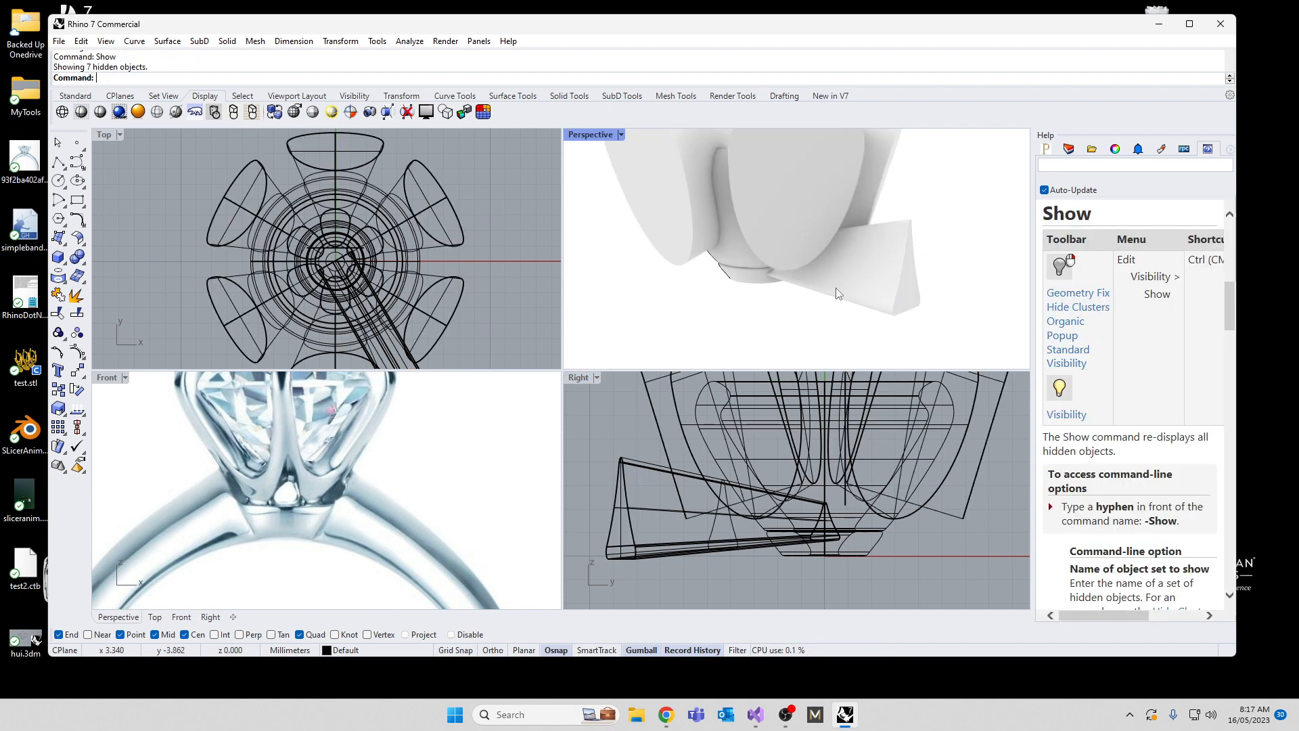
# Step: Polar array the tapered triangular cutter around the origin with 6 items over a full 360° fill angle
pyautogui.moveTo(837, 293); pyautogui.dragTo(815, 324, button='right')
pyautogui.click(853, 314)
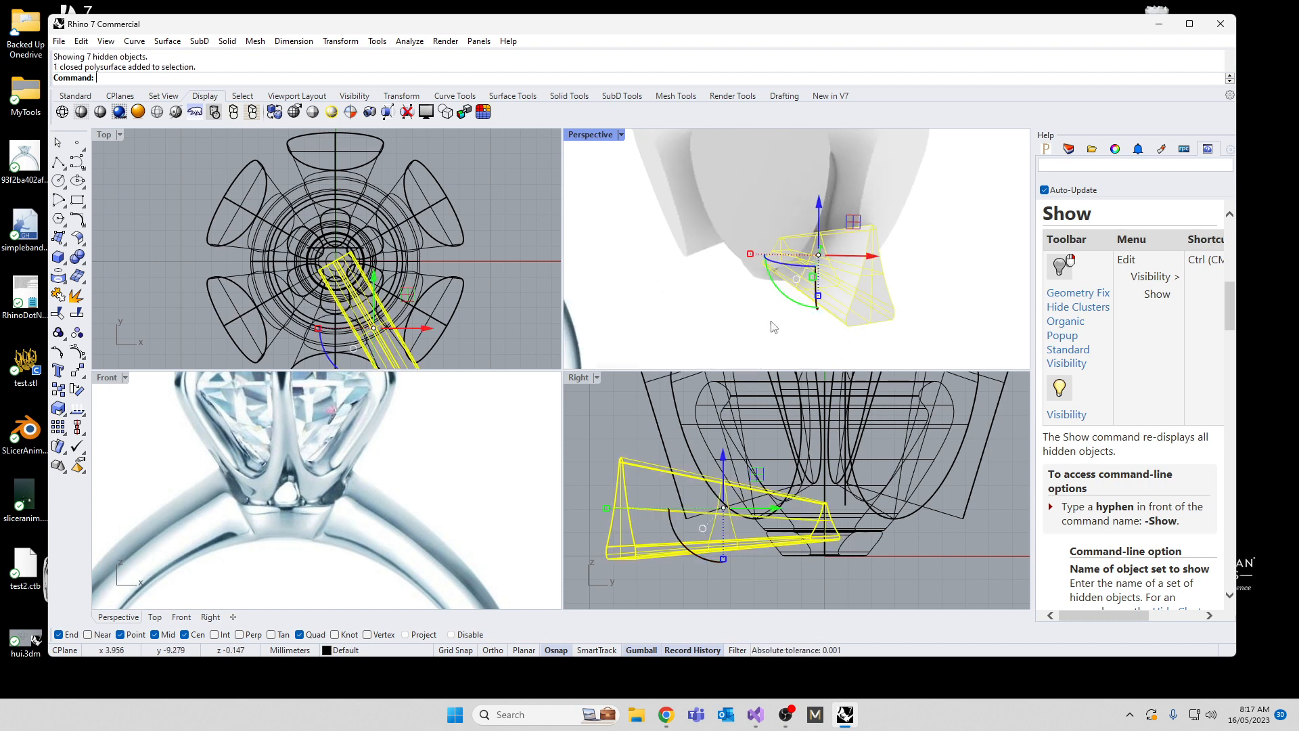
pyautogui.scroll(-4, 406, 262)
pyautogui.write('Array')
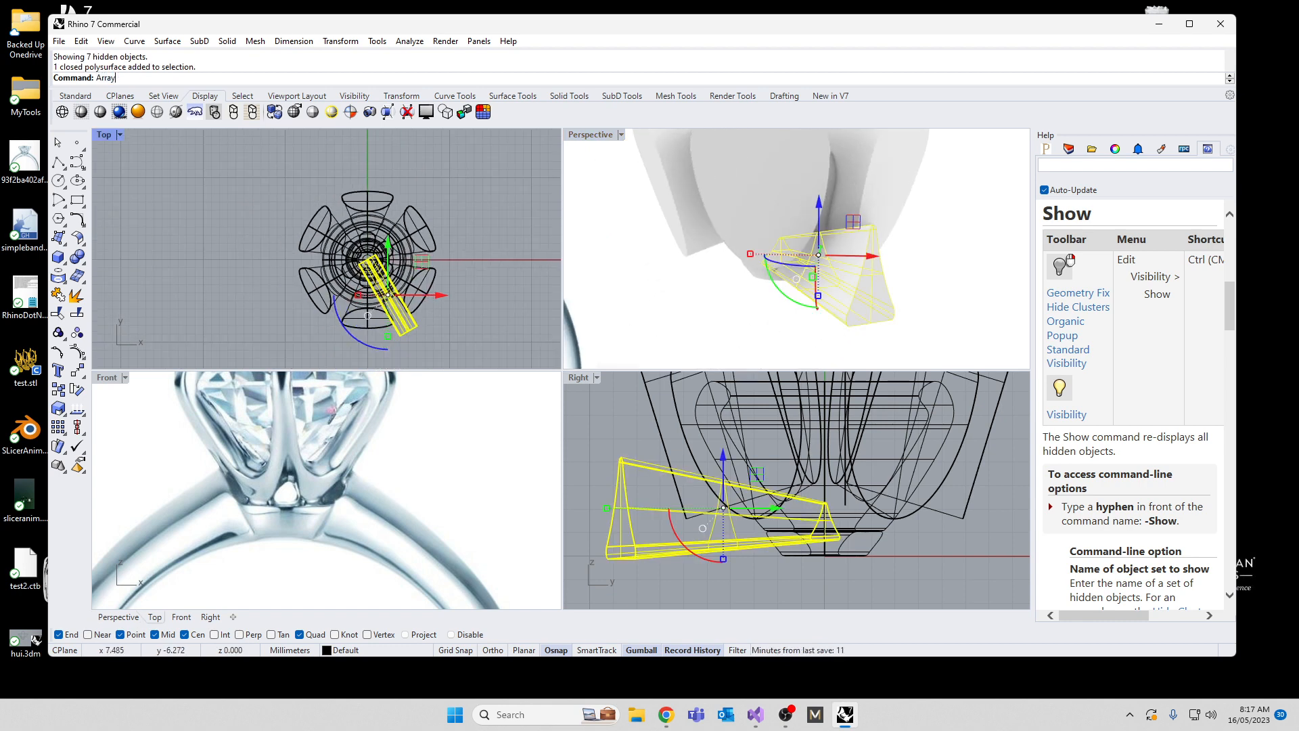
pyautogui.write('Polar')
pyautogui.press('Return')
pyautogui.write('0')
pyautogui.press('Return')
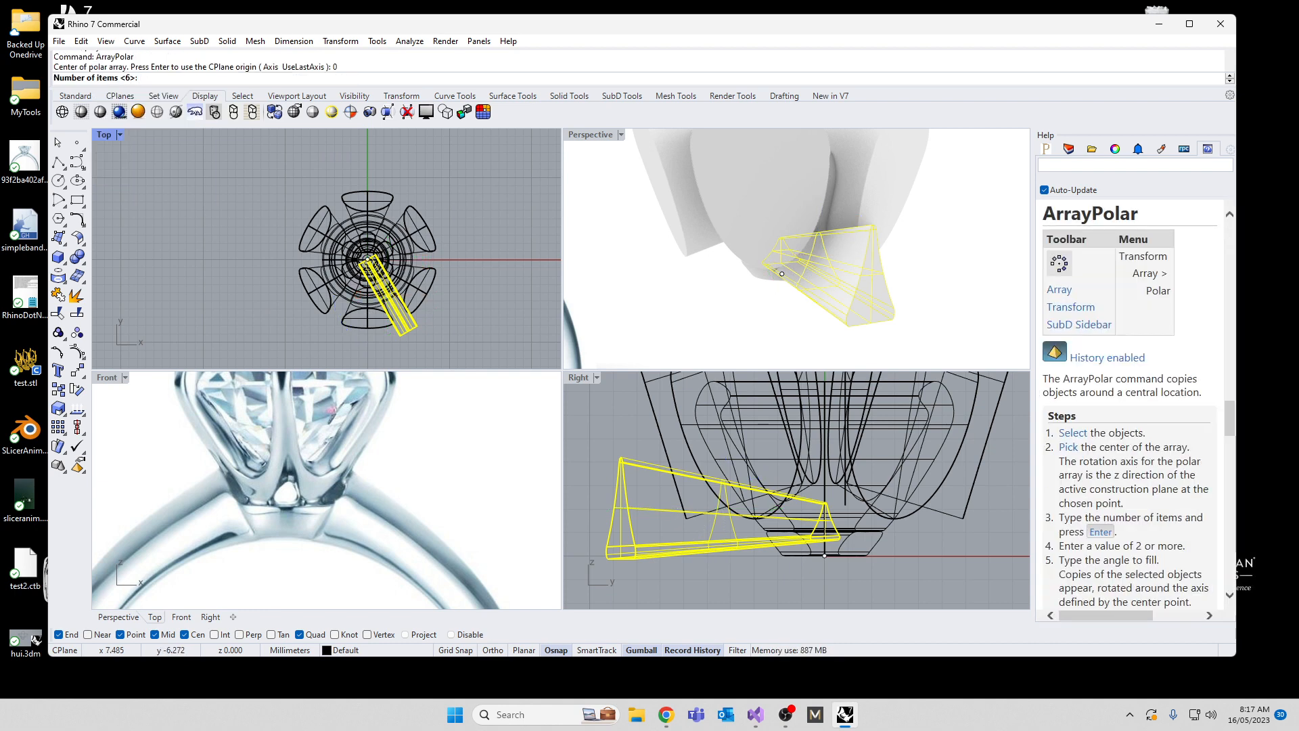
pyautogui.write('6')
pyautogui.press('Return')
pyautogui.press('Return')
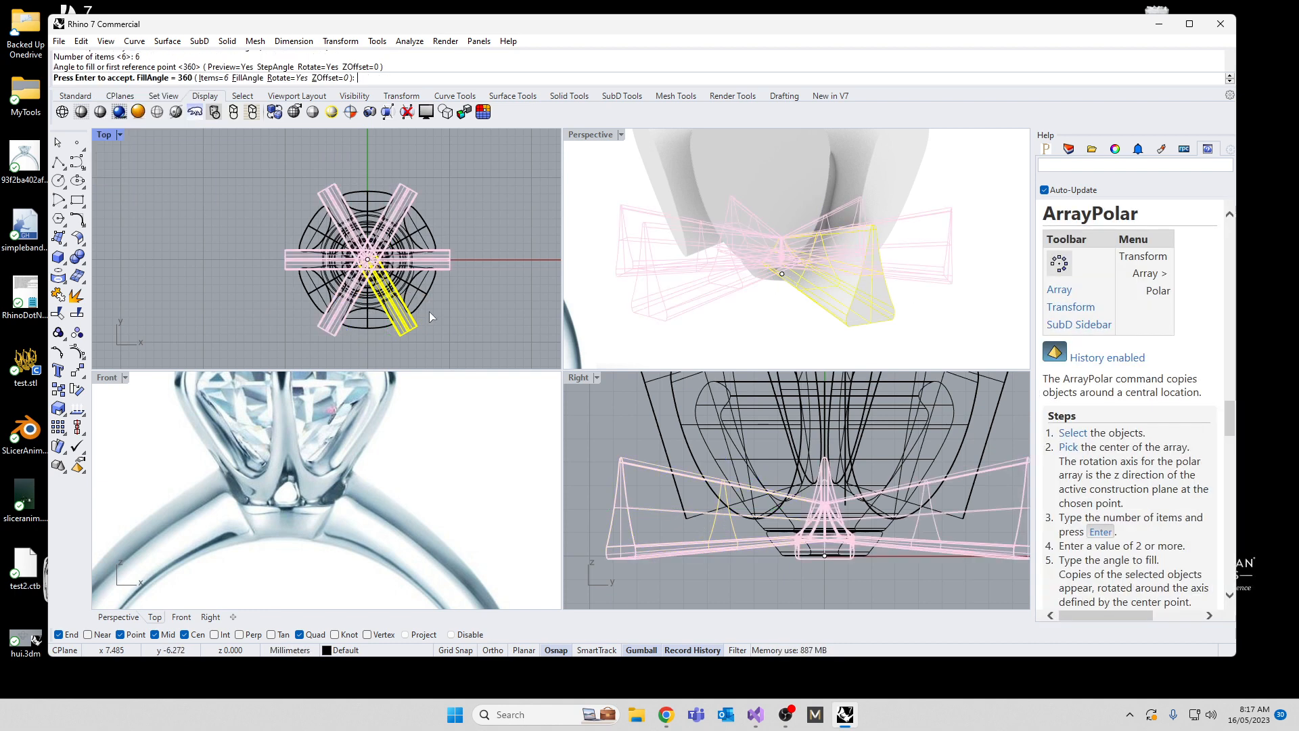
pyautogui.press('Return')
pyautogui.press('Escape')
pyautogui.scroll(-4, 774, 262)
pyautogui.moveTo(774, 262); pyautogui.dragTo(790, 150, button='right')
pyautogui.scroll(6, 736, 257)
pyautogui.moveTo(736, 257); pyautogui.dragTo(704, 187, button='right')
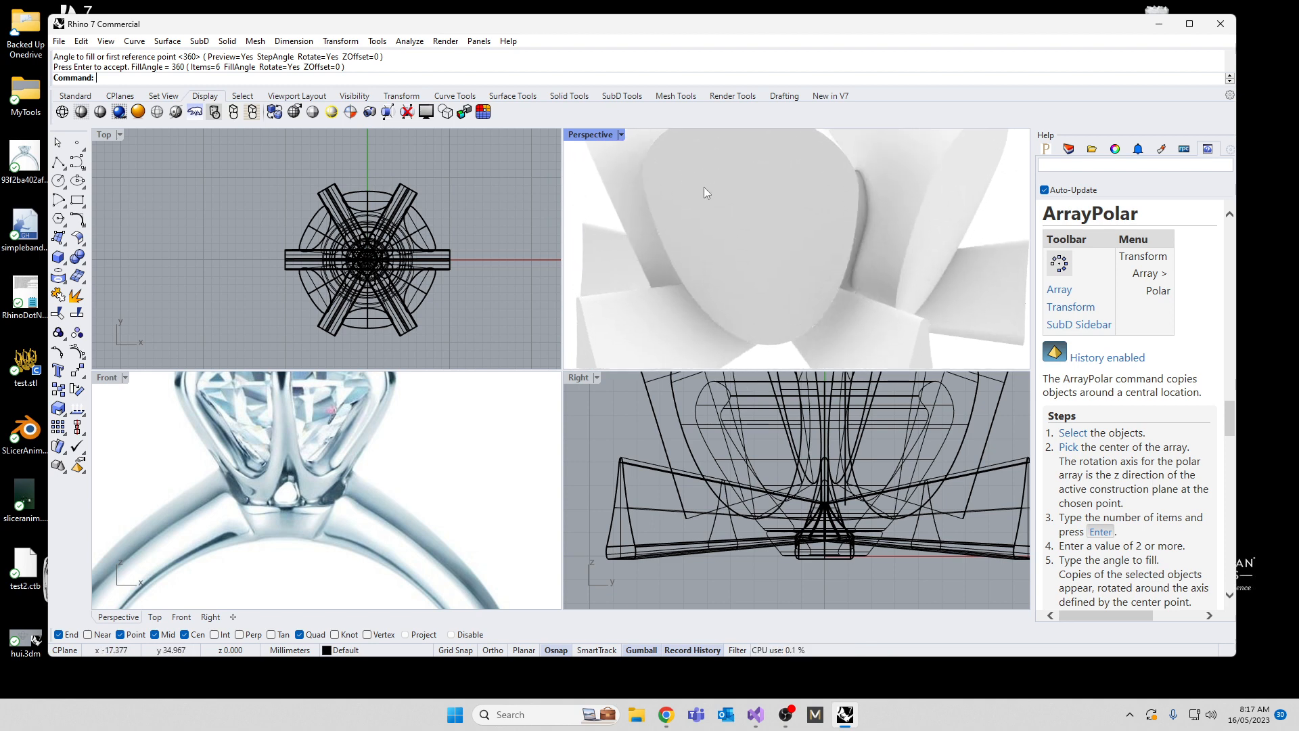
# Step: Rename Layer 01 as OriginalPartsBeforeHistory
pyautogui.click(1069, 149)
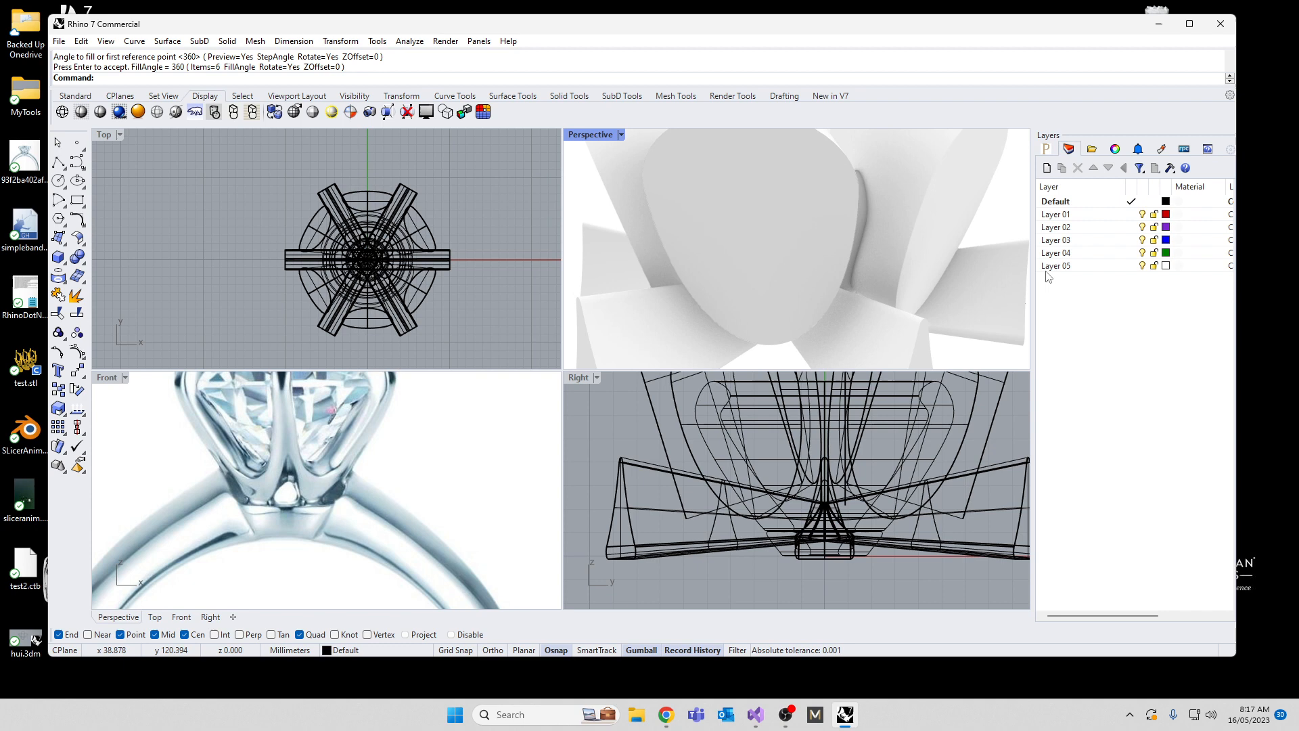
pyautogui.click(1057, 215)
pyautogui.click(1056, 217)
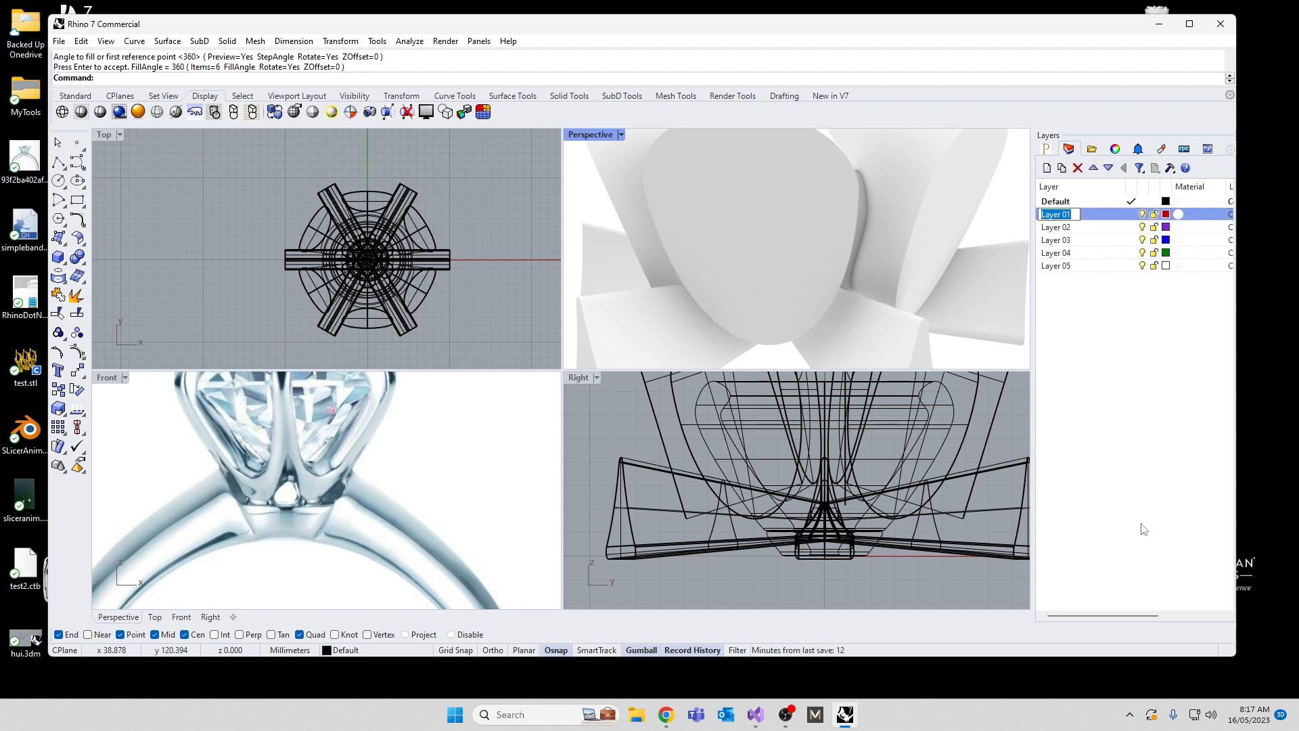
pyautogui.write('OriginalPartsBeforeHistory')
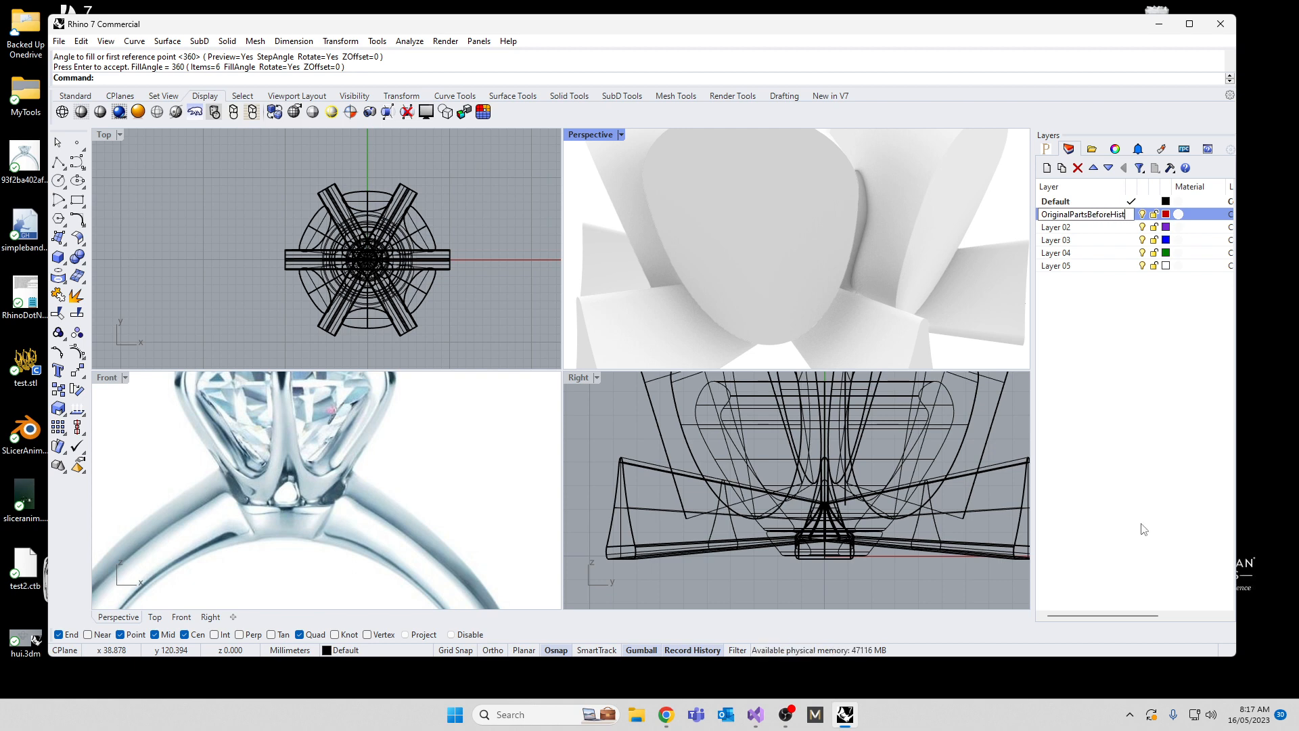
pyautogui.click(1133, 337)
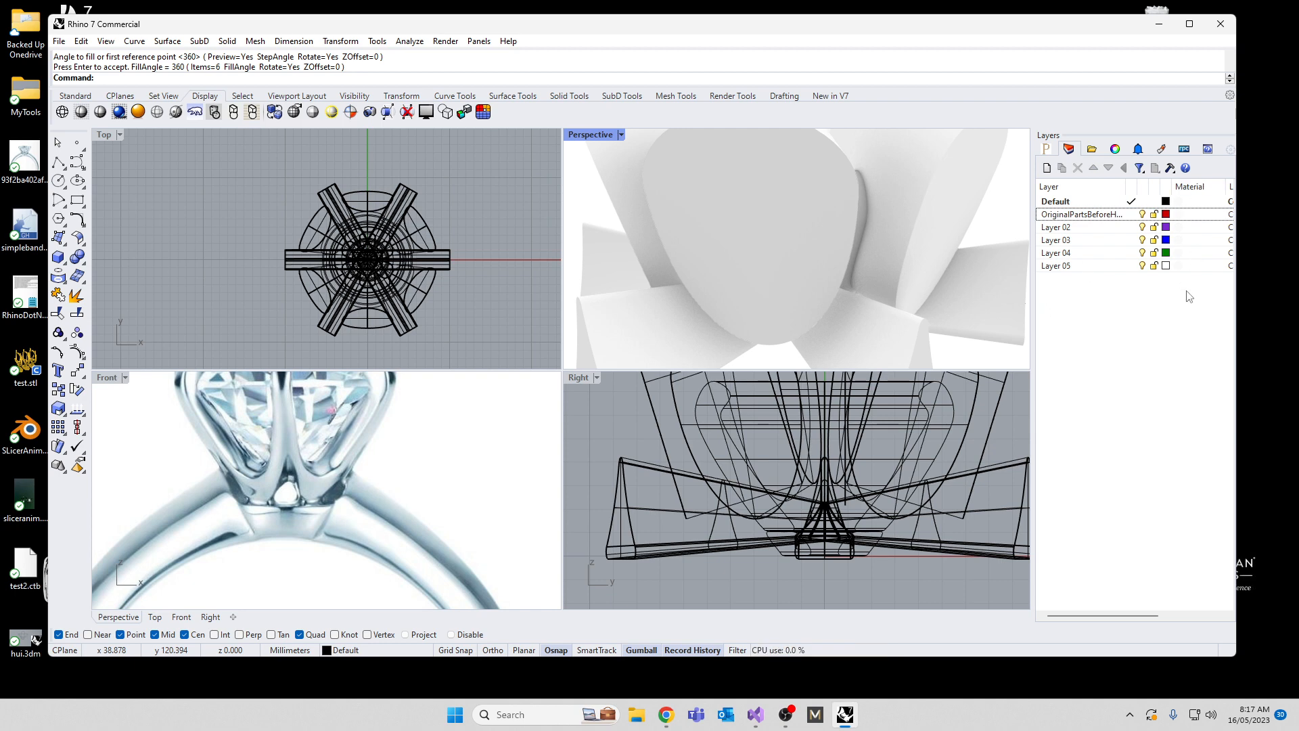
# Step: Copy the setting together with all its cutters and curves to the OriginalPartsBeforeHistory layer and keep that layer hidden
pyautogui.moveTo(217, 153); pyautogui.dragTo(497, 359)
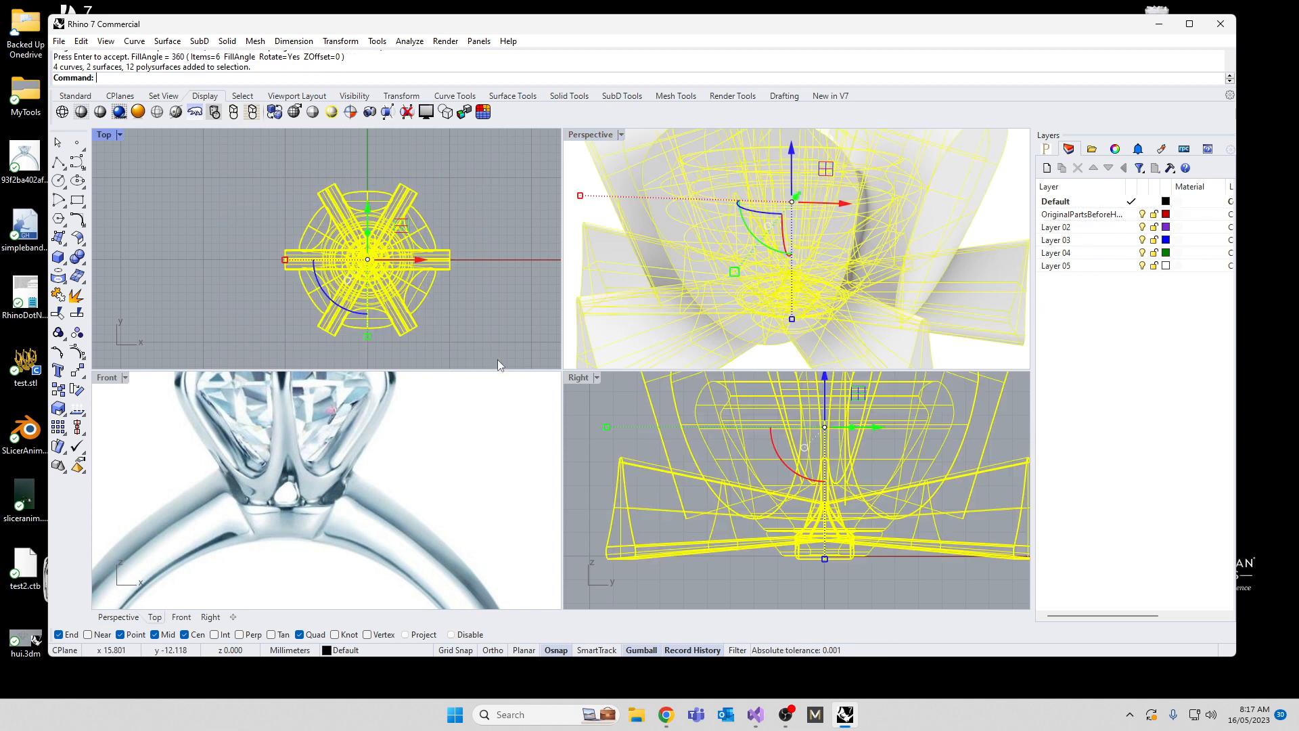
pyautogui.click(1070, 216)
pyautogui.rightClick(1071, 215)
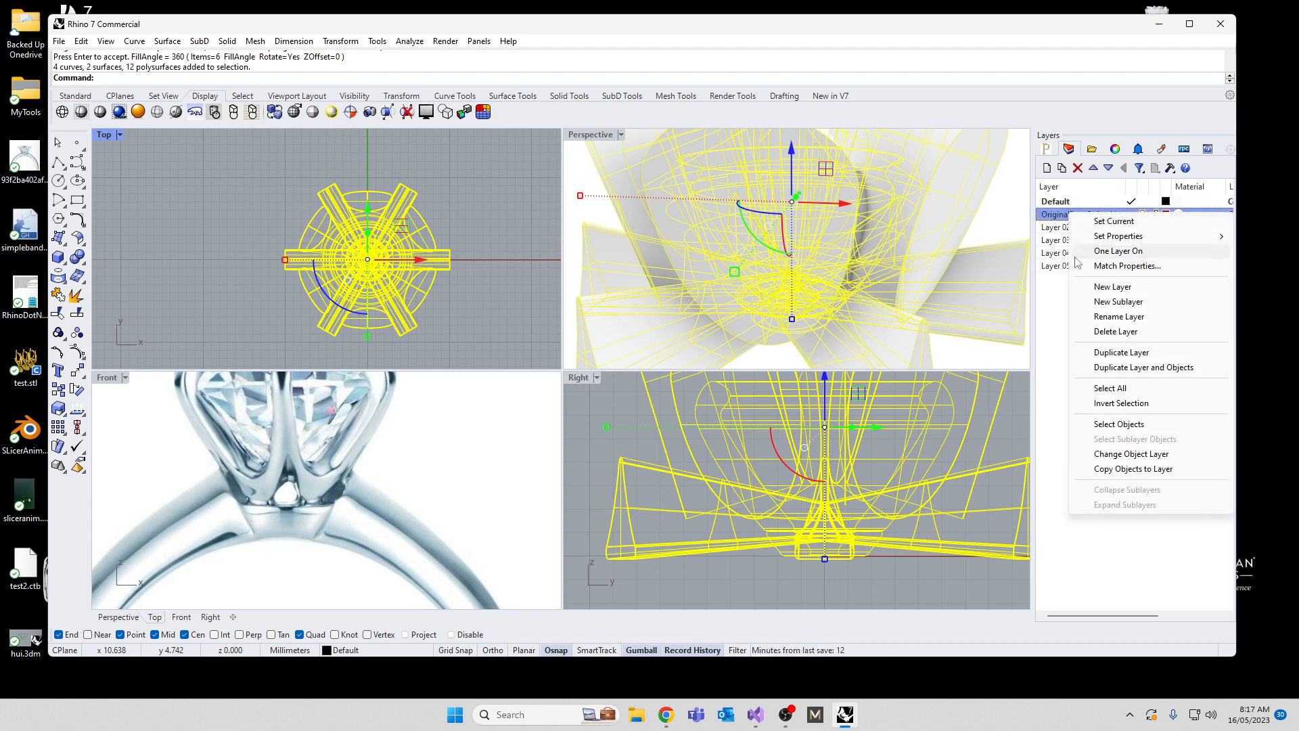
pyautogui.click(1110, 469)
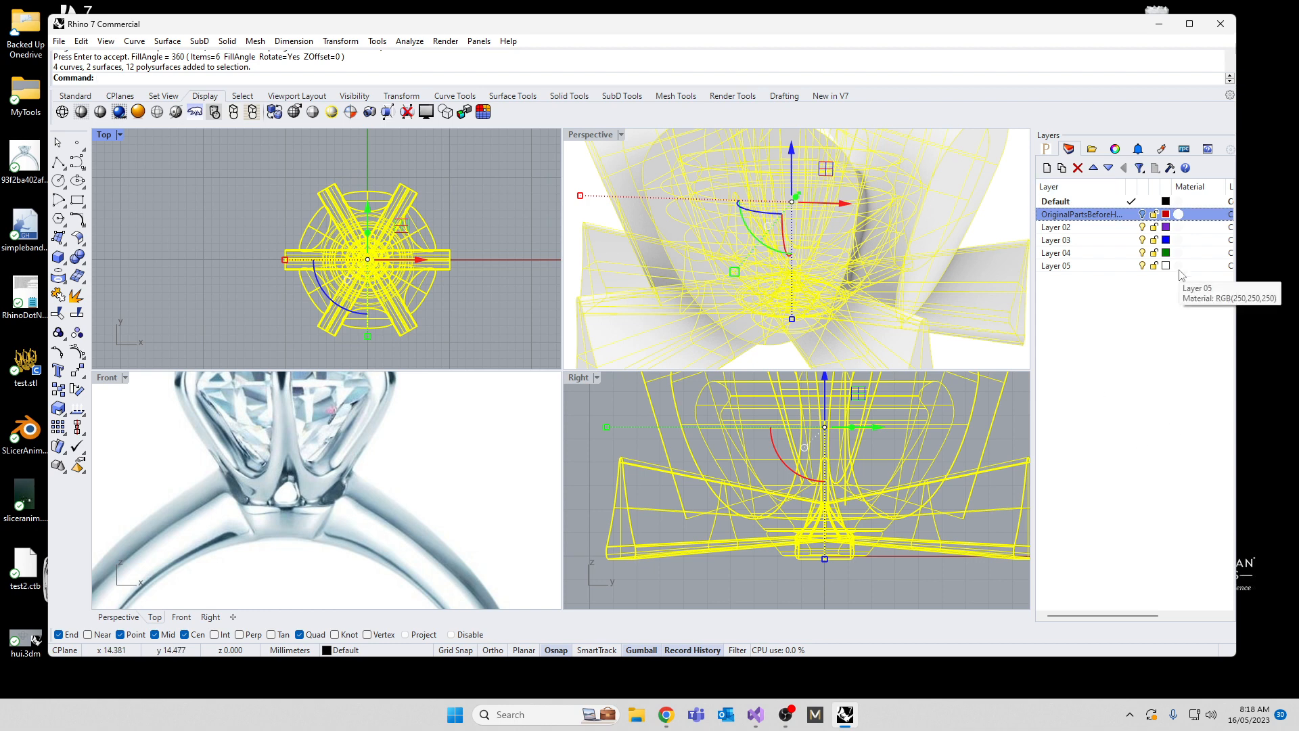
pyautogui.click(486, 238)
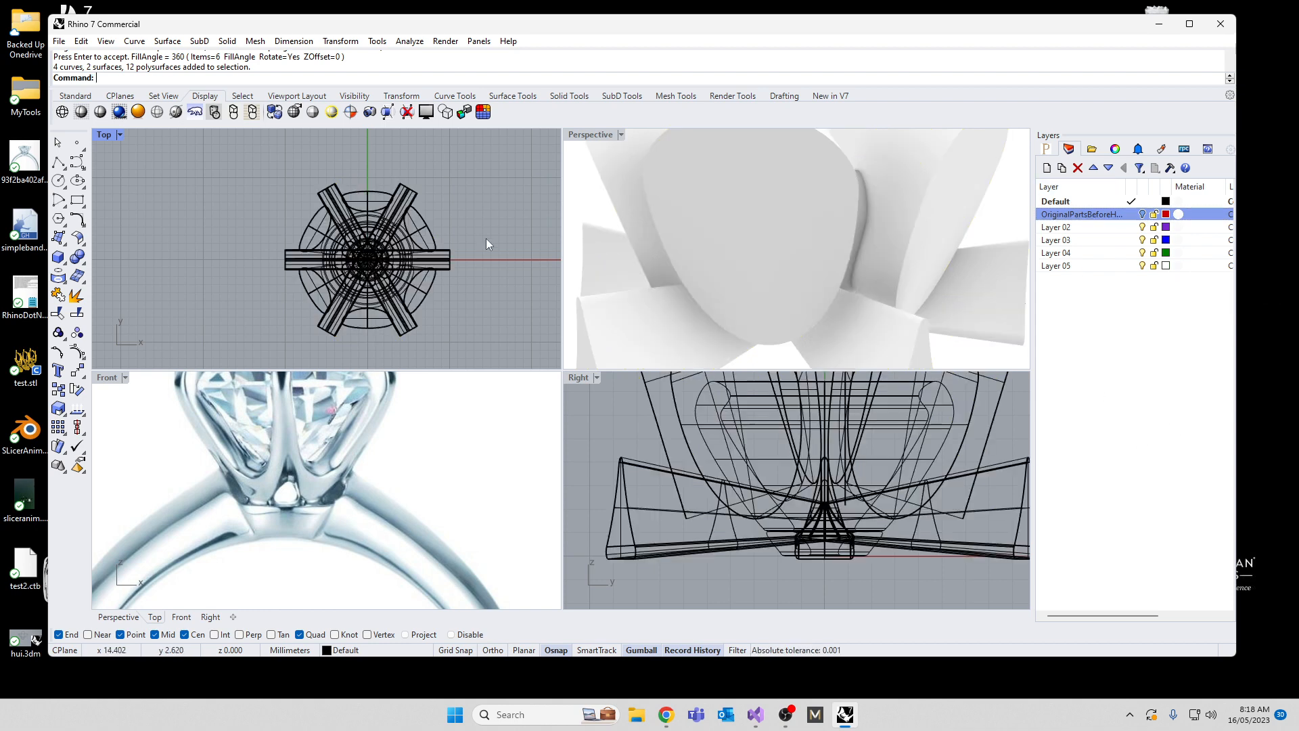
# Step: Subtract the six prong-opening cutters from the setting with Boolean Difference, accepting the break in history
pyautogui.moveTo(781, 274)
pyautogui.mouseDown(button='right')
pyautogui.moveTo(699, 270)
pyautogui.moveTo(773, 293)
pyautogui.mouseUp(button='right')
pyautogui.click(804, 254)
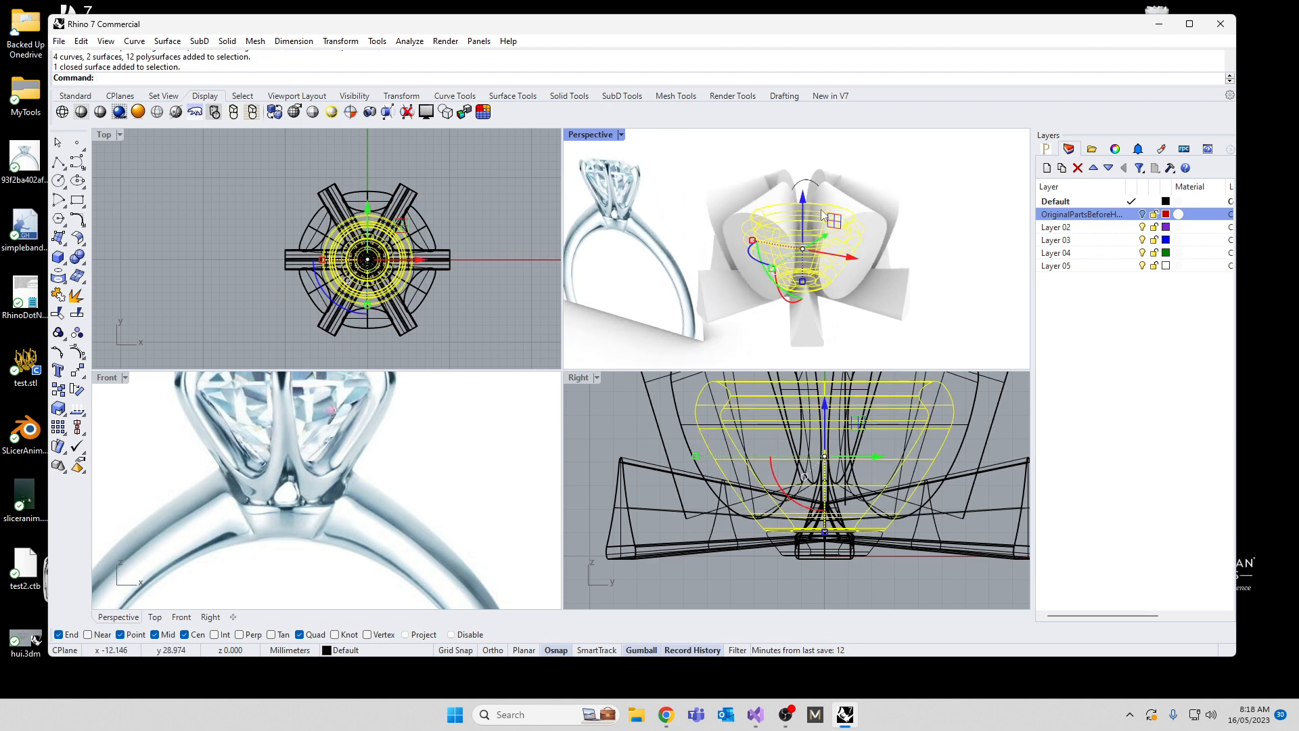
pyautogui.write('Bd')
pyautogui.press('Return')
pyautogui.scroll(-10, 800, 514)
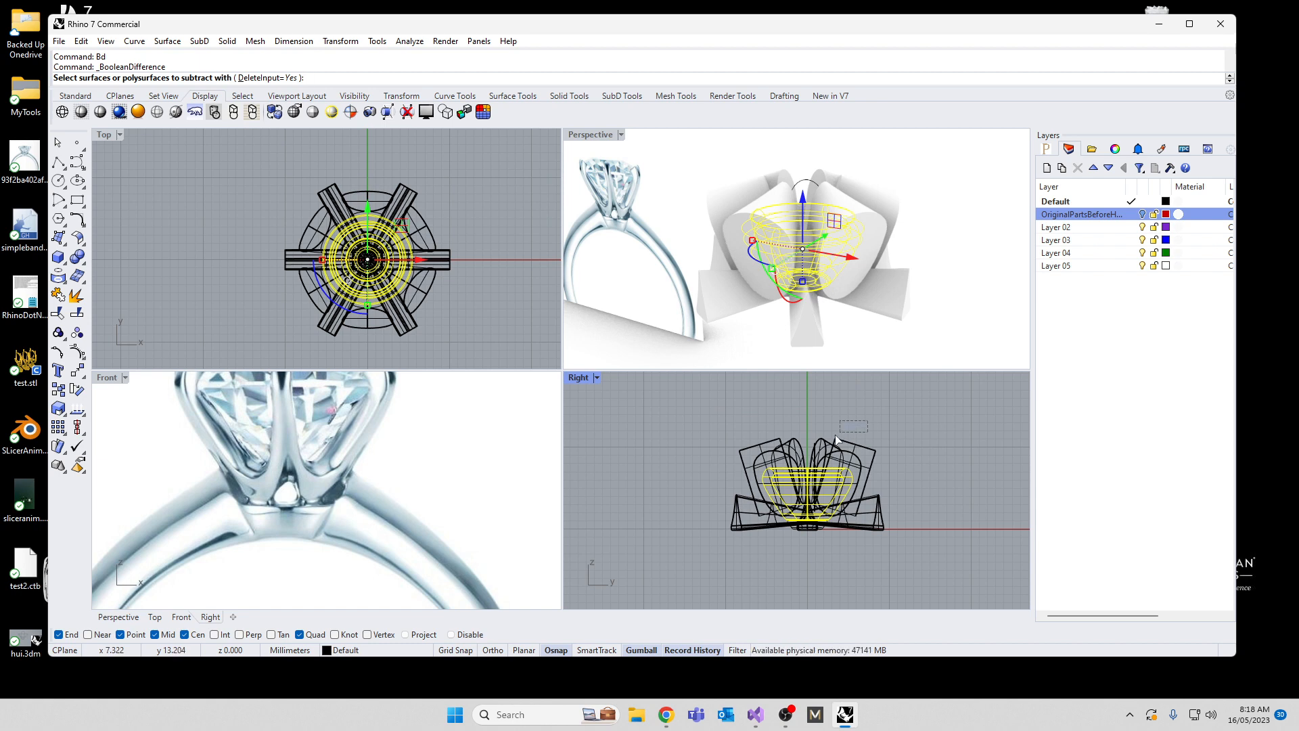
pyautogui.moveTo(868, 420); pyautogui.dragTo(732, 451)
pyautogui.press('Return')
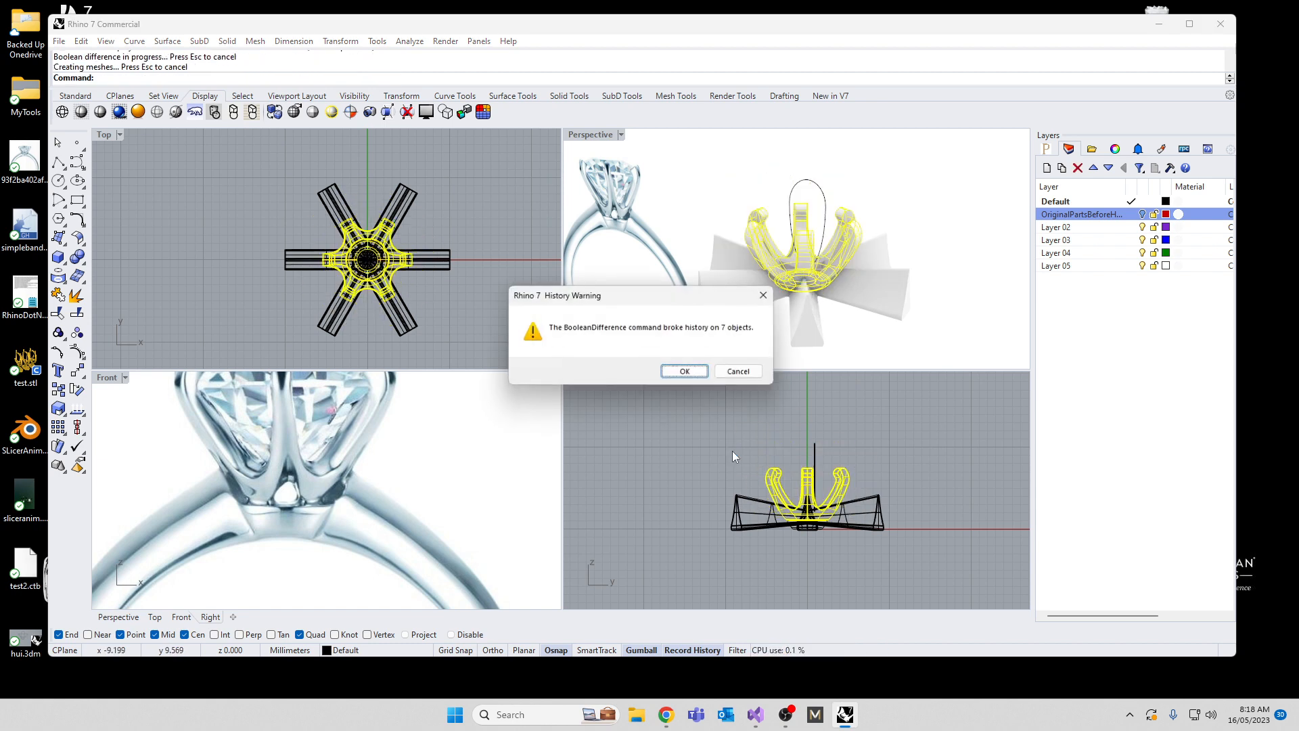
pyautogui.click(677, 377)
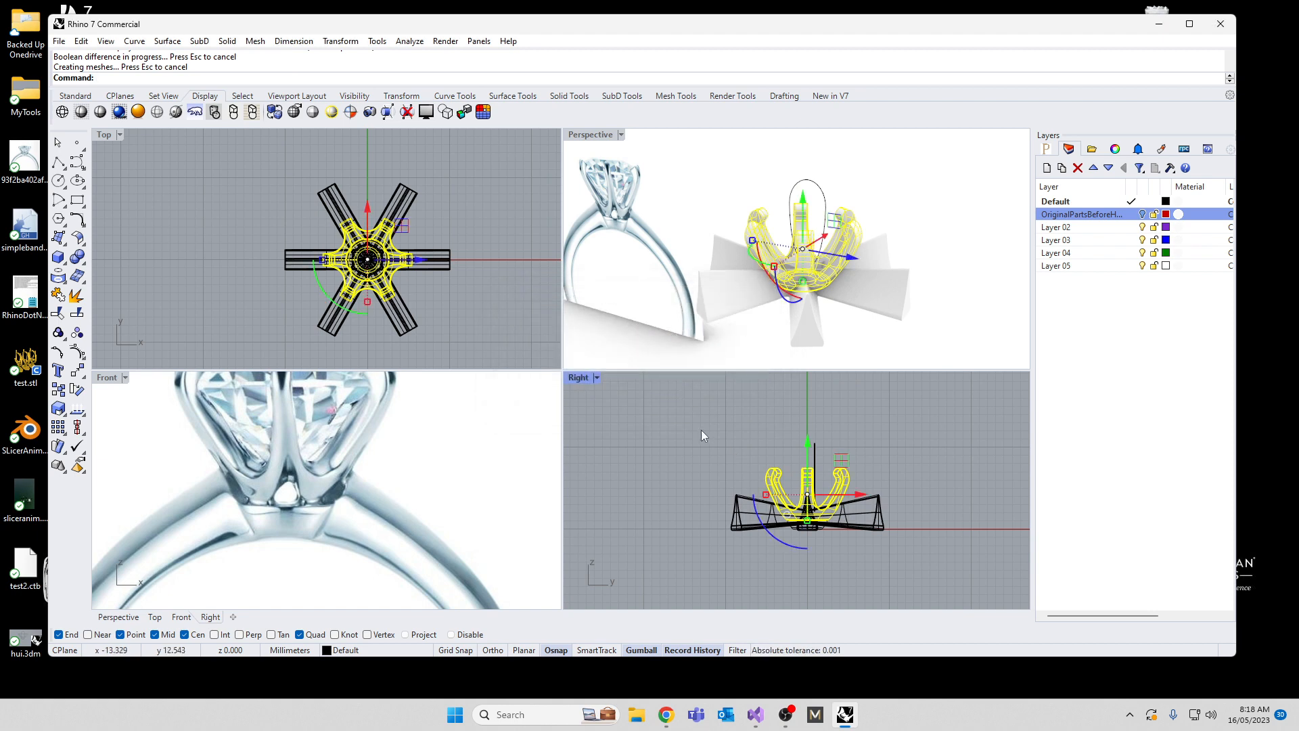
# Step: Try to subtract the six triangular cutters from the pronged setting with Boolean Difference, accepting the break in history
pyautogui.press('Return')
pyautogui.click(447, 263)
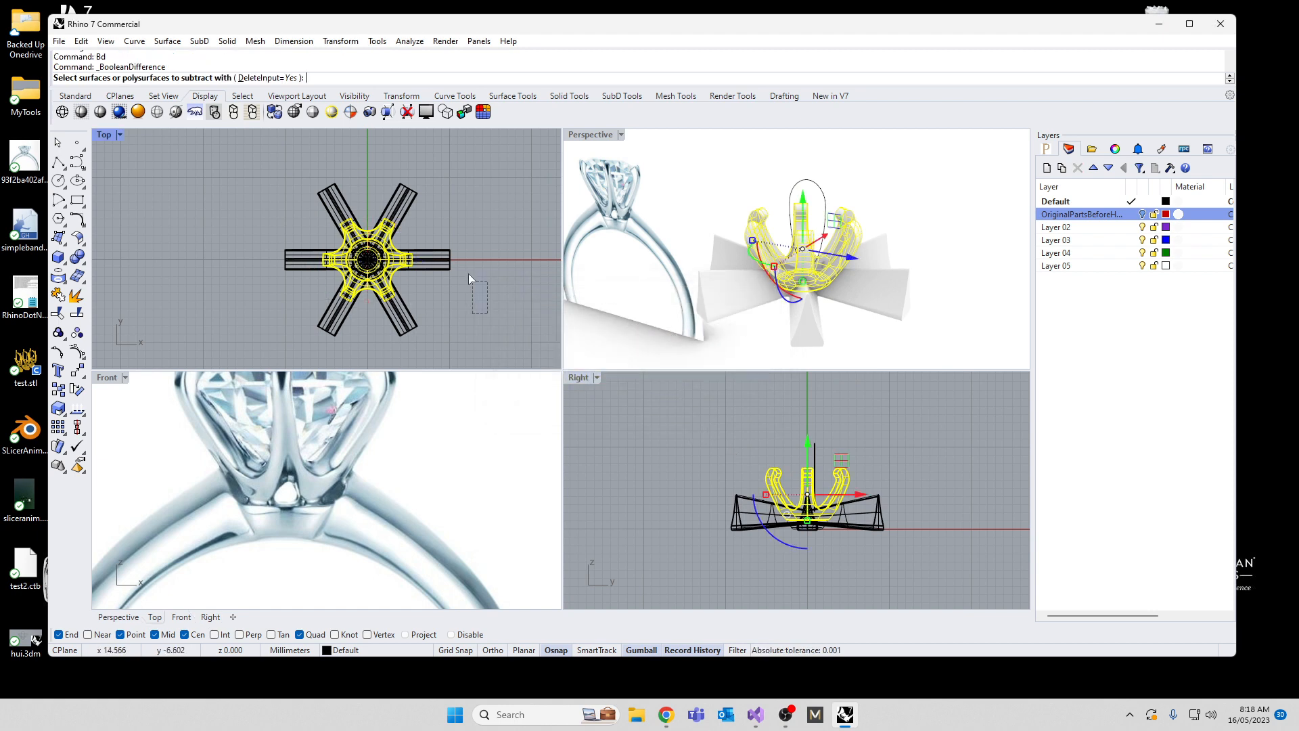
pyautogui.moveTo(420, 192); pyautogui.dragTo(316, 193)
pyautogui.moveTo(285, 276); pyautogui.dragTo(311, 314)
pyautogui.moveTo(429, 340); pyautogui.dragTo(400, 322)
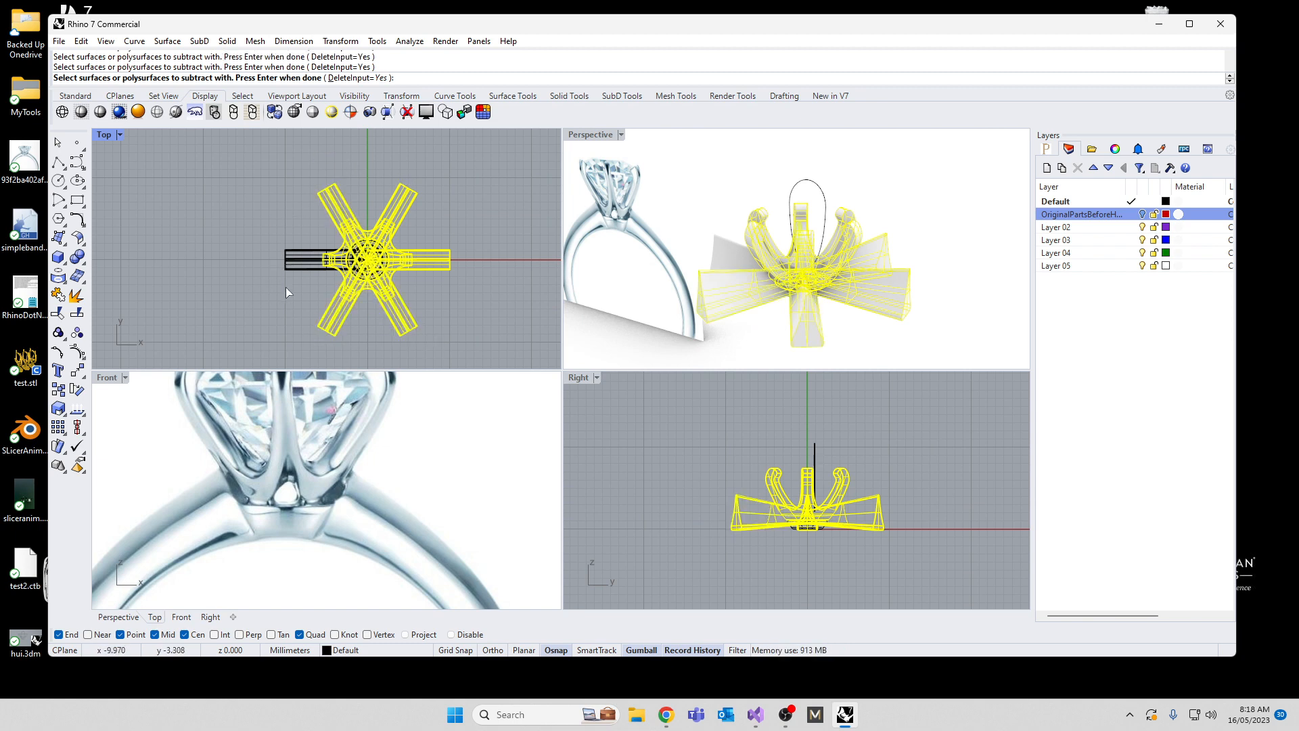
pyautogui.press('Return')
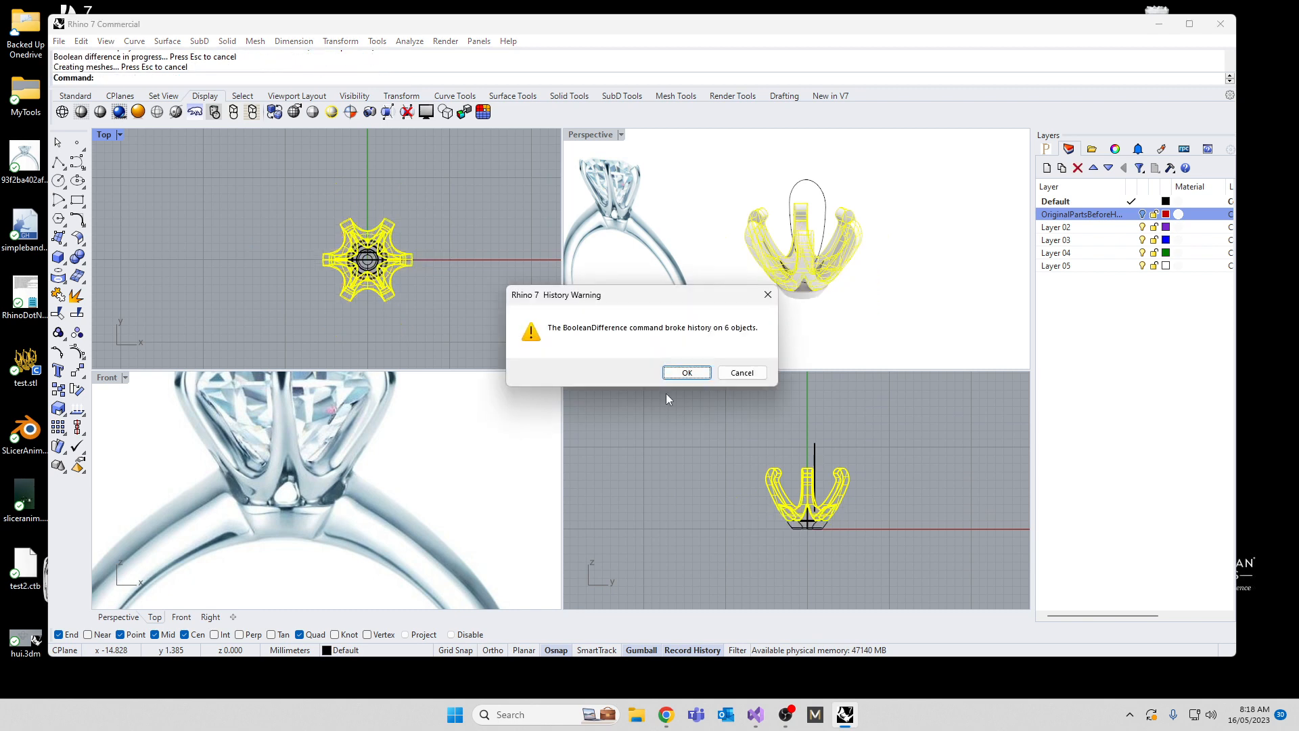
pyautogui.click(676, 376)
pyautogui.click(684, 431)
# Step: Examine the small openings at the base of the prongs from several sides and compare them with the reference photo
pyautogui.moveTo(736, 321); pyautogui.dragTo(649, 290, button='right')
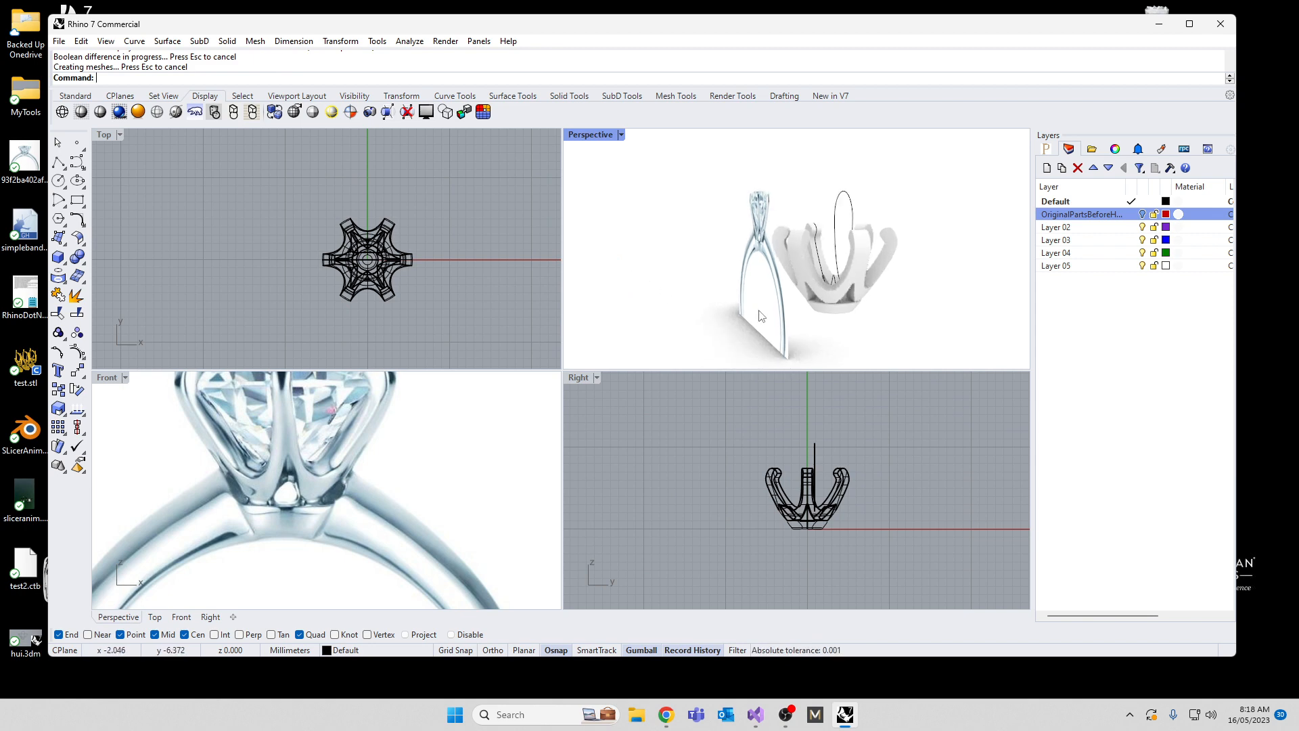
pyautogui.moveTo(808, 298); pyautogui.dragTo(576, 215, button='right')
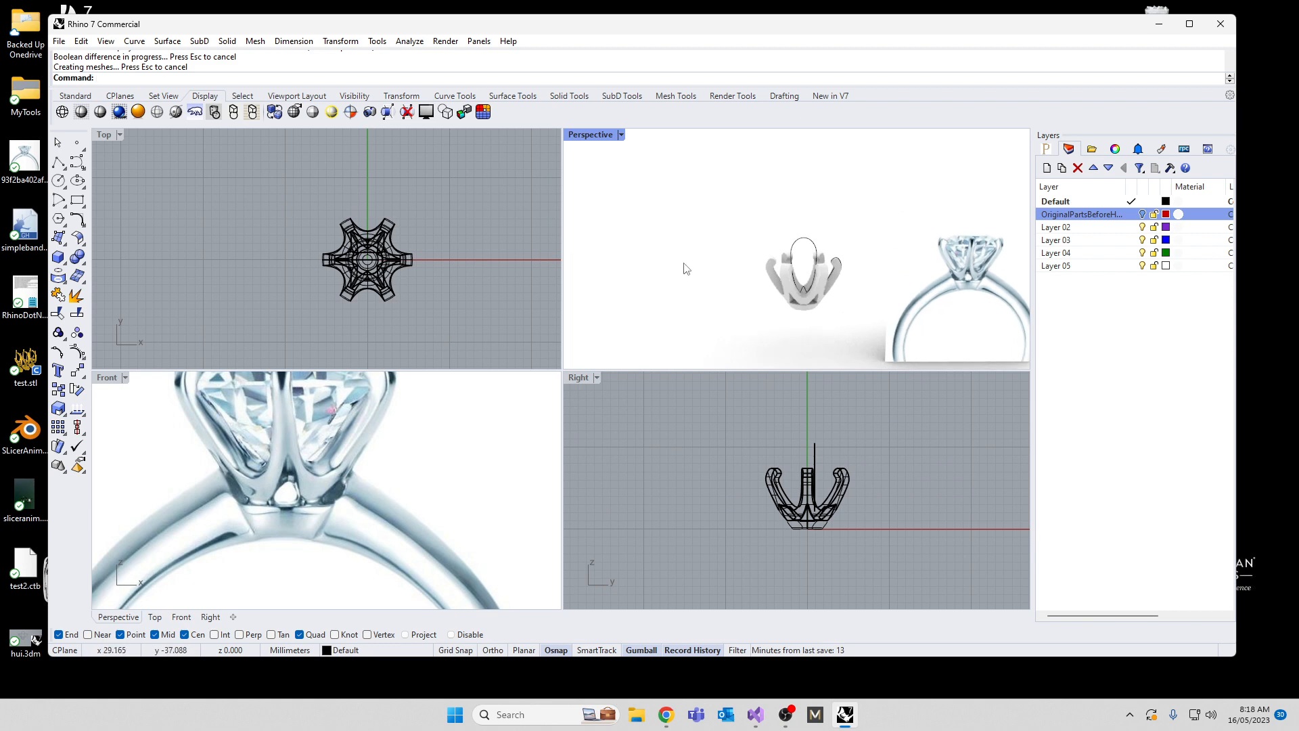
pyautogui.moveTo(738, 302); pyautogui.dragTo(752, 239, button='right')
pyautogui.scroll(8, 819, 288)
pyautogui.scroll(3, 827, 298)
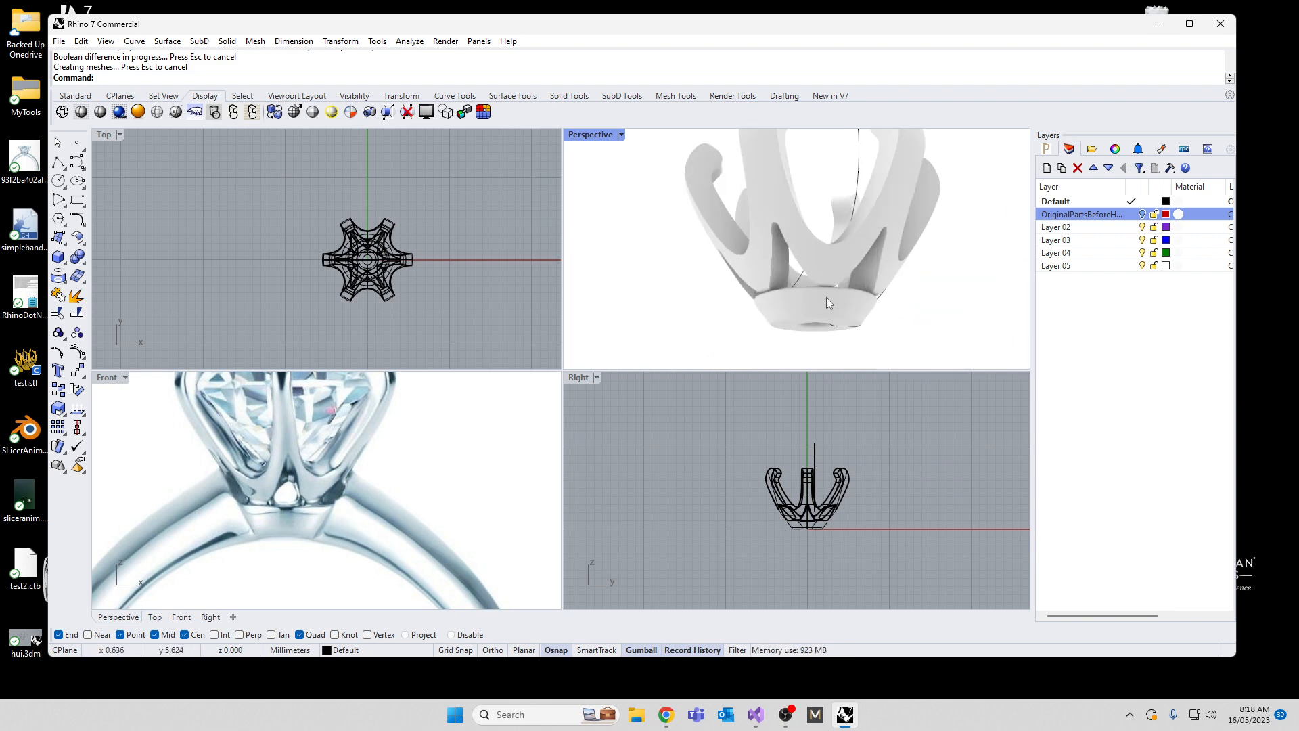
pyautogui.moveTo(826, 298); pyautogui.dragTo(769, 319, button='right')
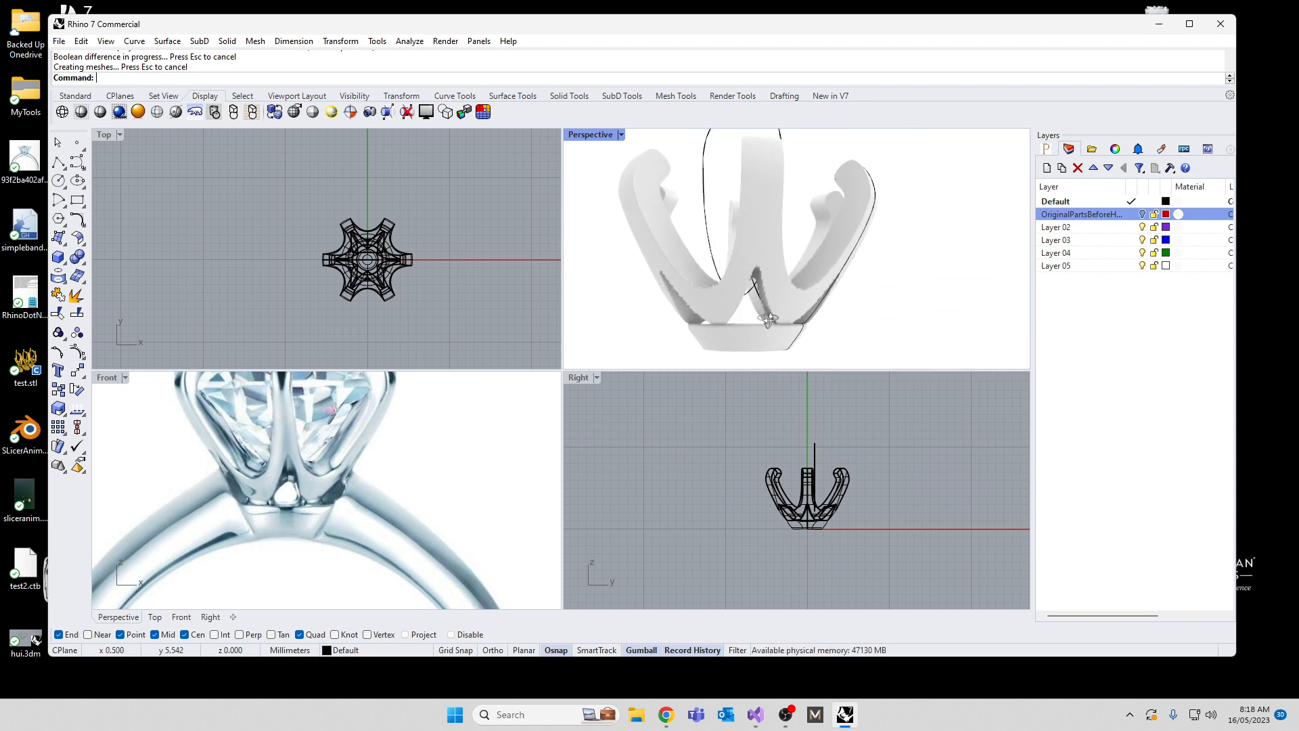
pyautogui.scroll(3, 278, 500)
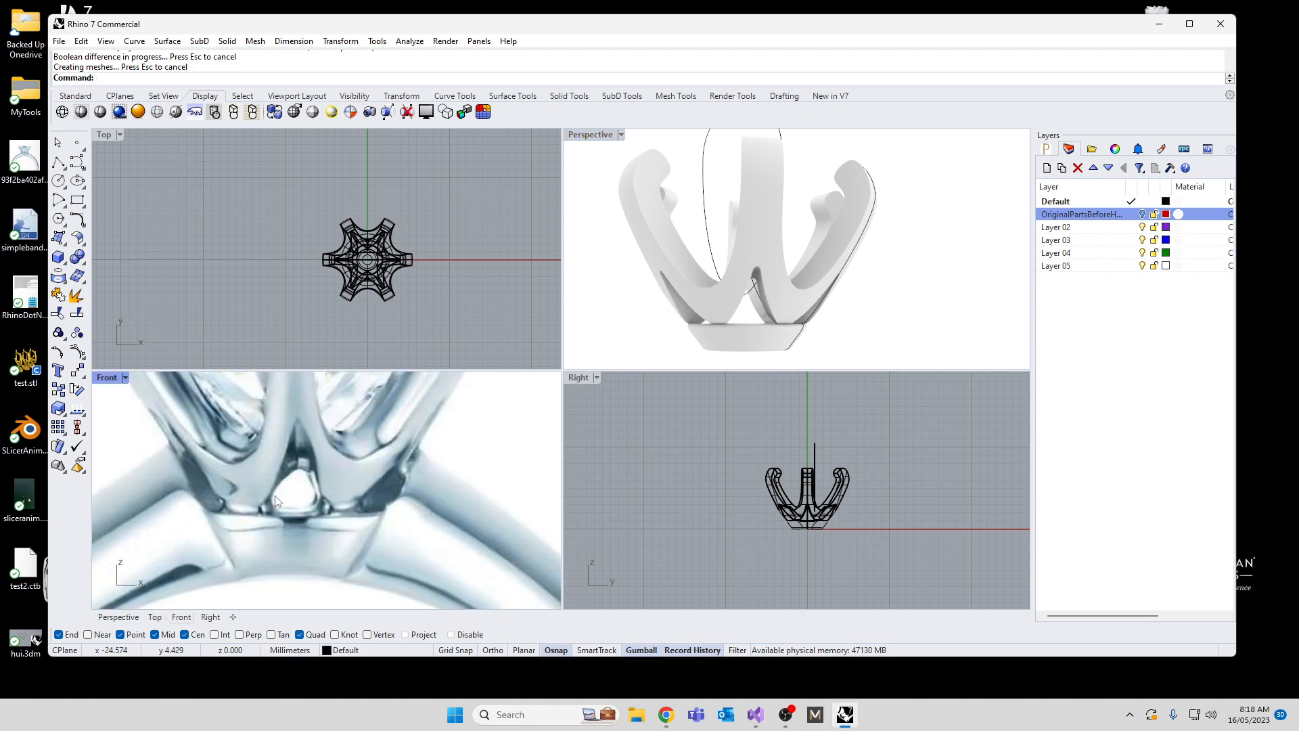
pyautogui.moveTo(728, 321)
pyautogui.mouseDown(button='right')
pyautogui.moveTo(798, 261)
pyautogui.moveTo(849, 279)
pyautogui.moveTo(747, 317)
pyautogui.mouseUp(button='right')
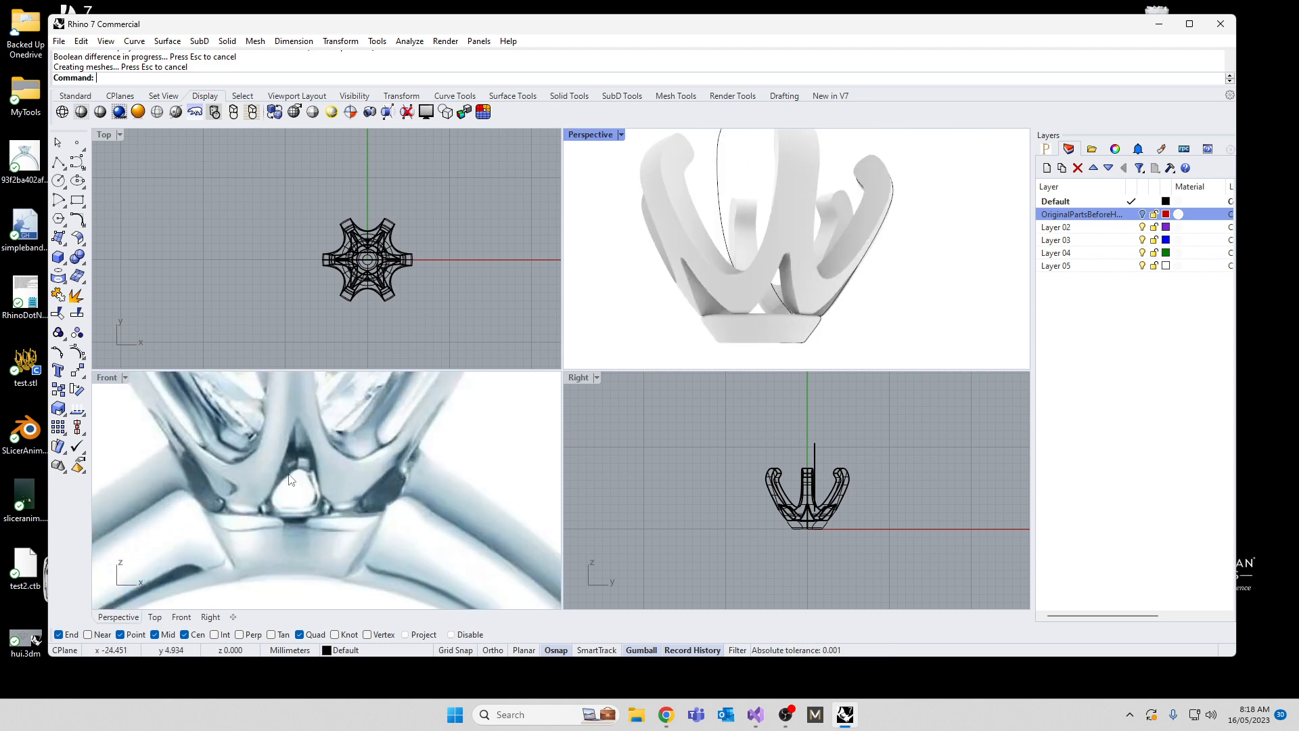
pyautogui.moveTo(665, 330); pyautogui.dragTo(750, 323, button='right')
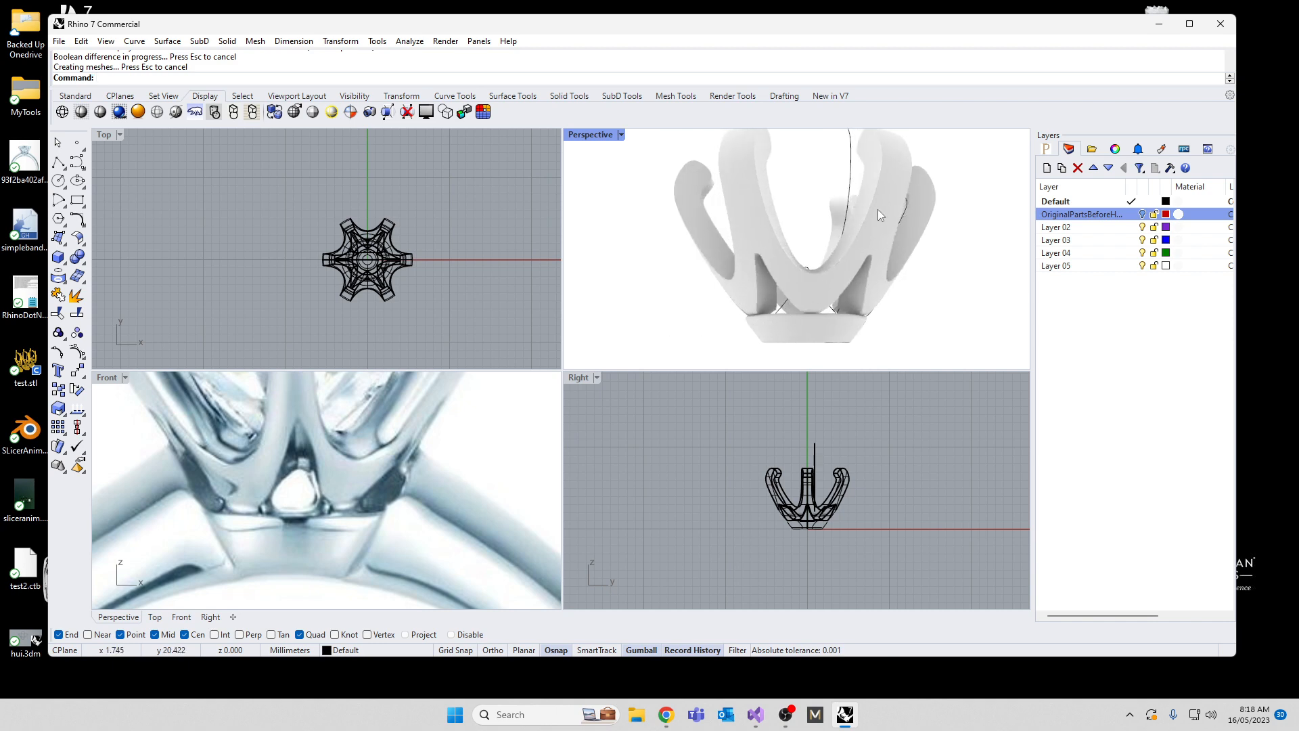
# Step: Undo the Boolean Difference of the triangular cutters
pyautogui.hotkey('ctrl', 'z')
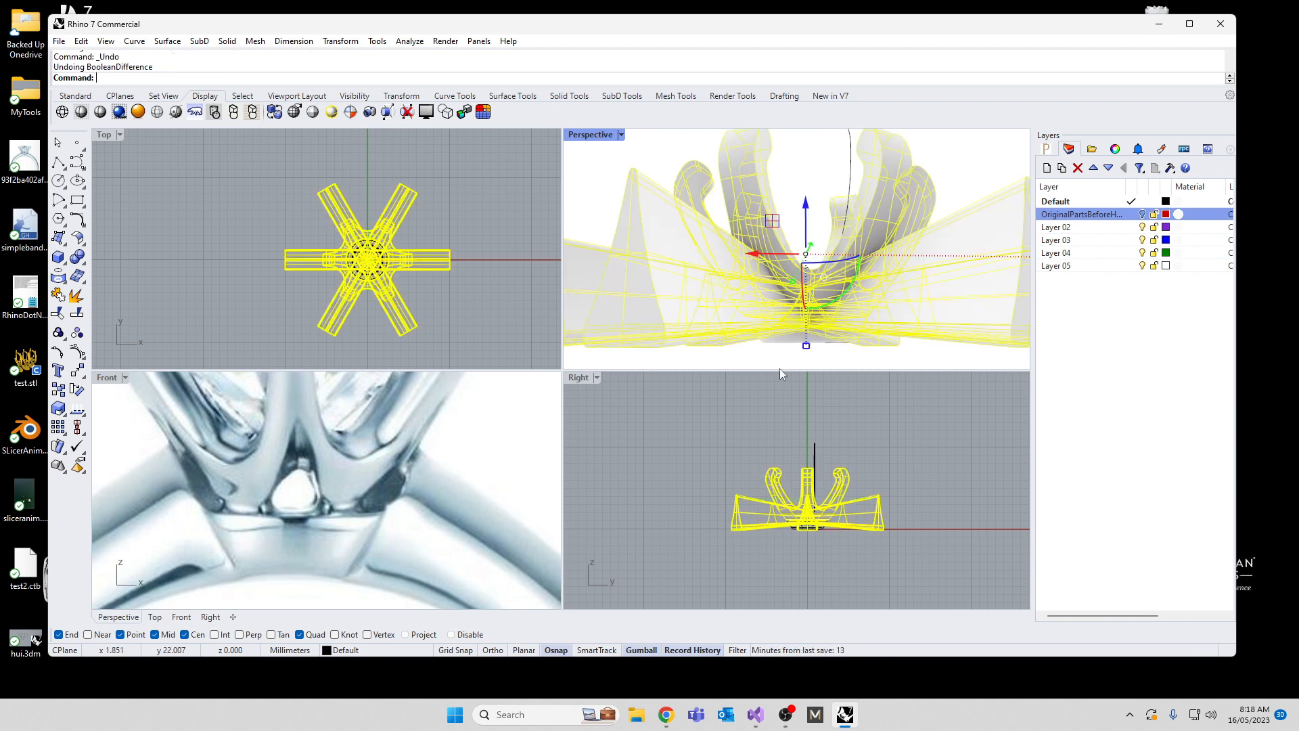
pyautogui.click(688, 445)
pyautogui.click(810, 294)
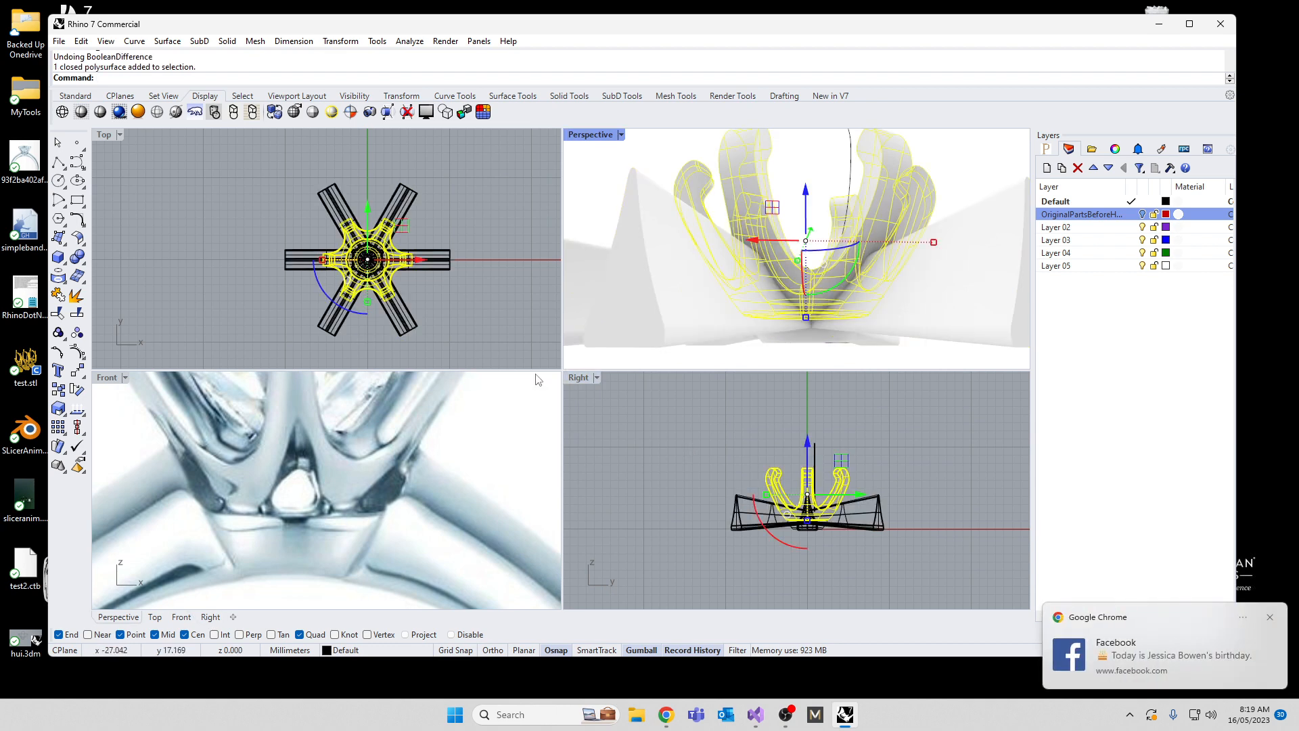
# Step: Delete five of the six triangular cutters, accepting the break in history and keeping only the one along the positive X axis
pyautogui.click(436, 320)
pyautogui.click(400, 330)
pyautogui.press('Delete')
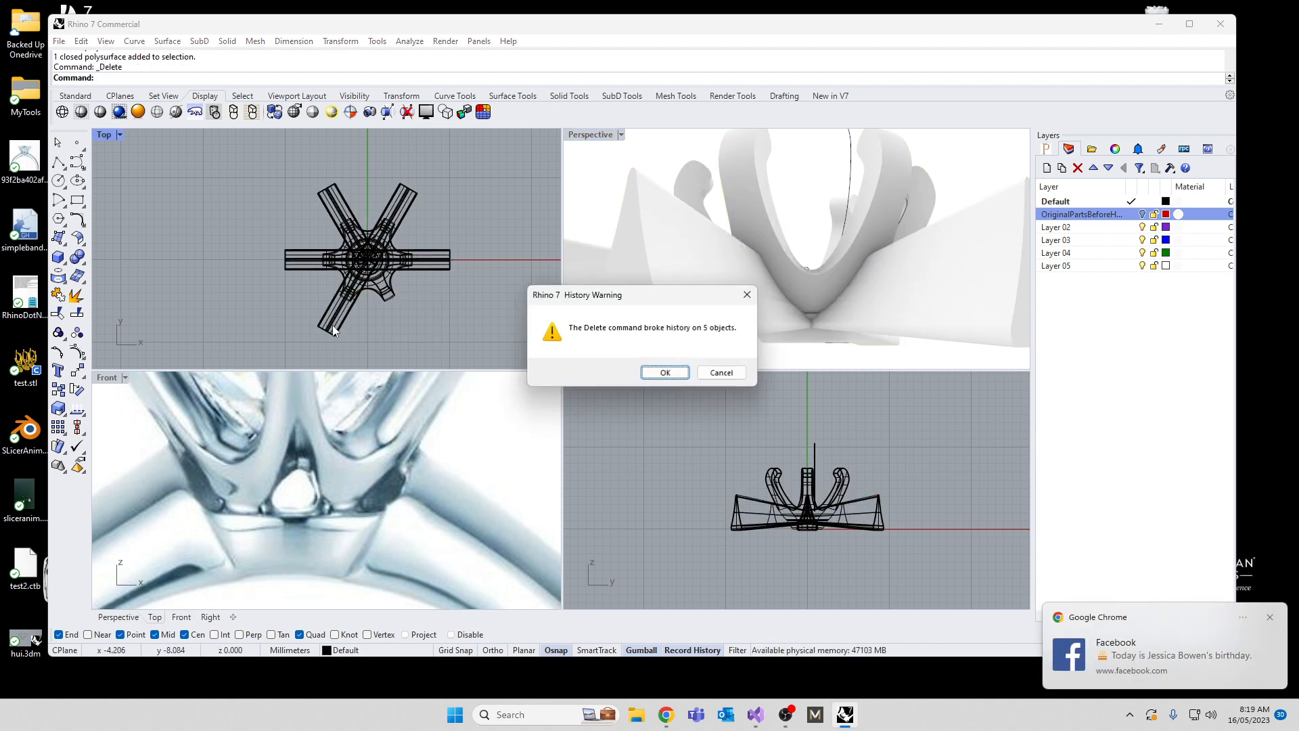
pyautogui.click(661, 373)
pyautogui.click(320, 327)
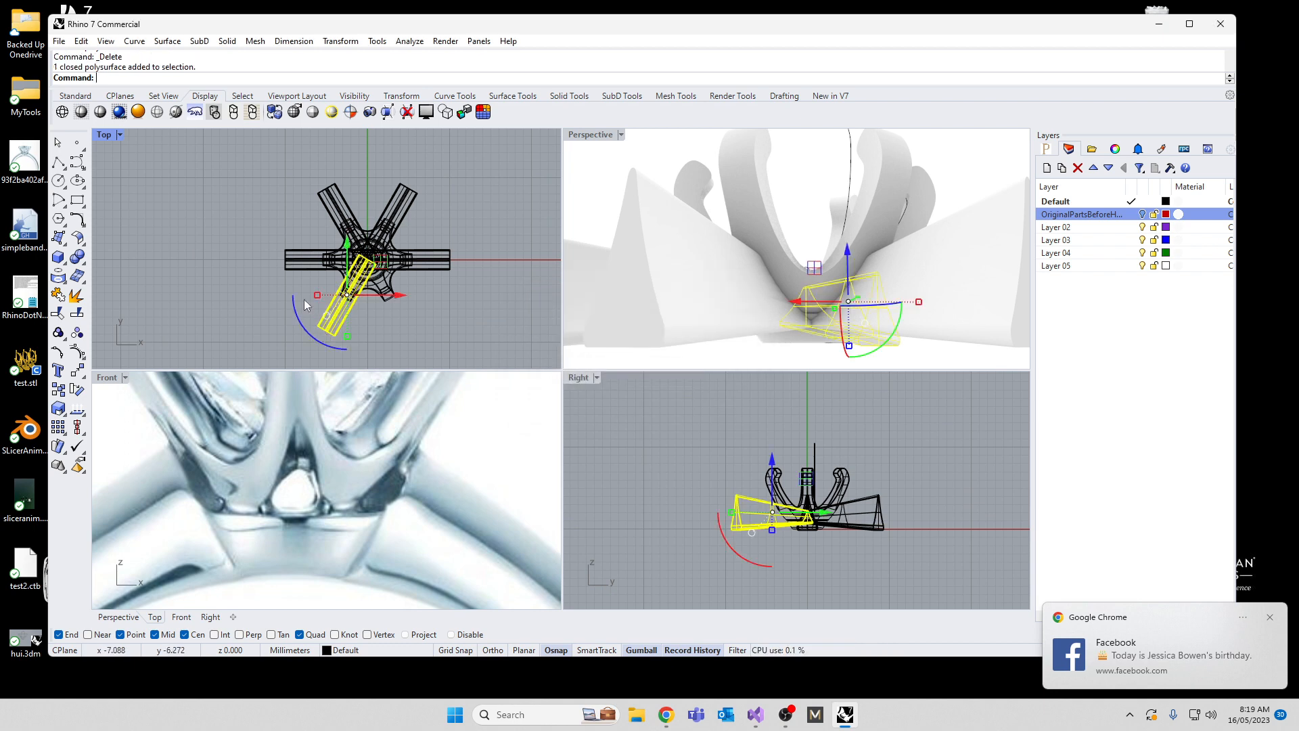
pyautogui.press('Delete')
pyautogui.click(289, 264)
pyautogui.press('Delete')
pyautogui.click(318, 210)
pyautogui.press('Delete')
pyautogui.click(405, 192)
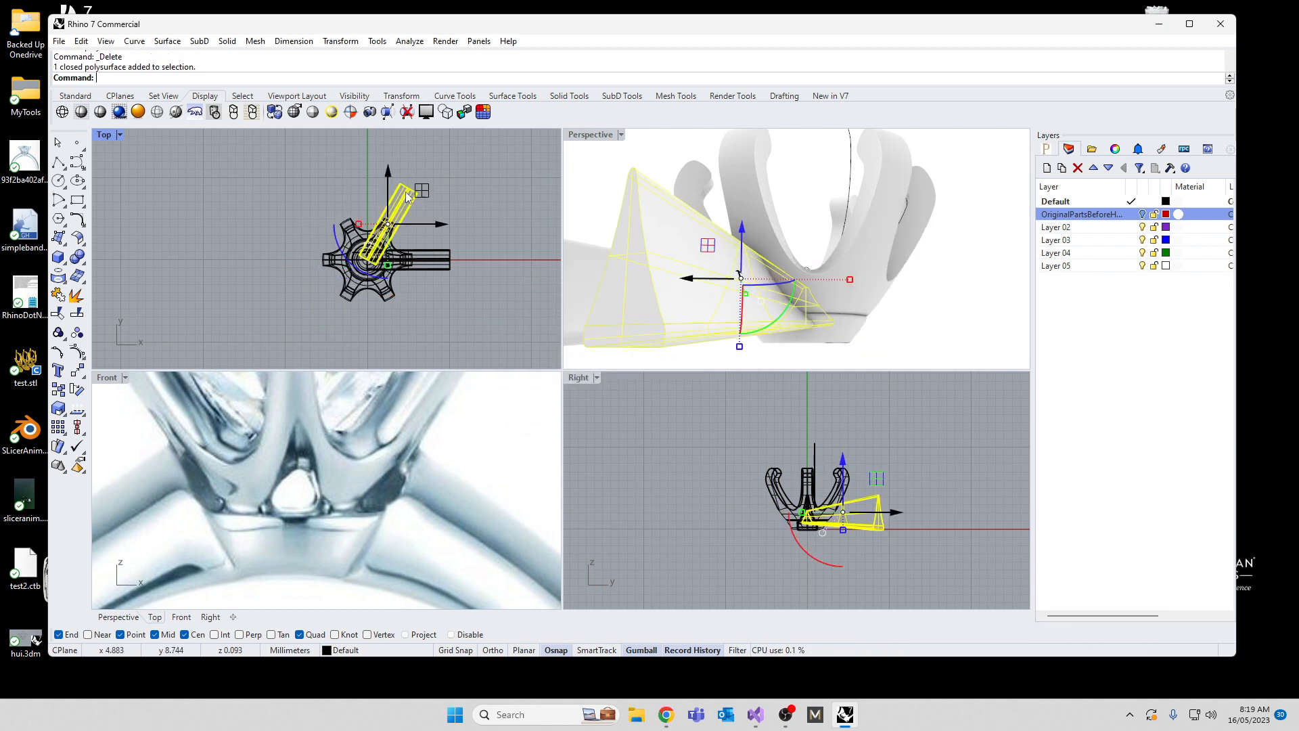
pyautogui.press('Delete')
# Step: Rotate the remaining triangular cutter in the front view so its outer end tilts upward
pyautogui.scroll(-5, 704, 499)
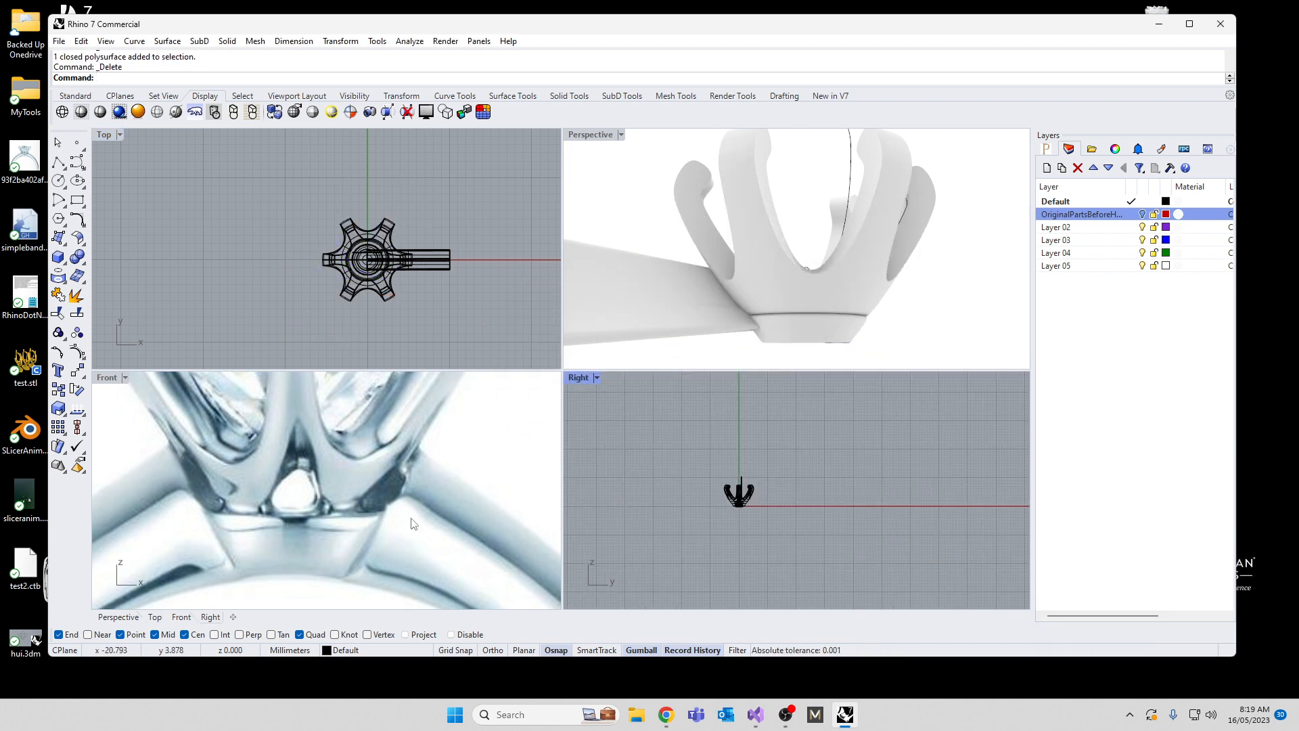
pyautogui.scroll(-6, 414, 523)
pyautogui.scroll(5, 472, 509)
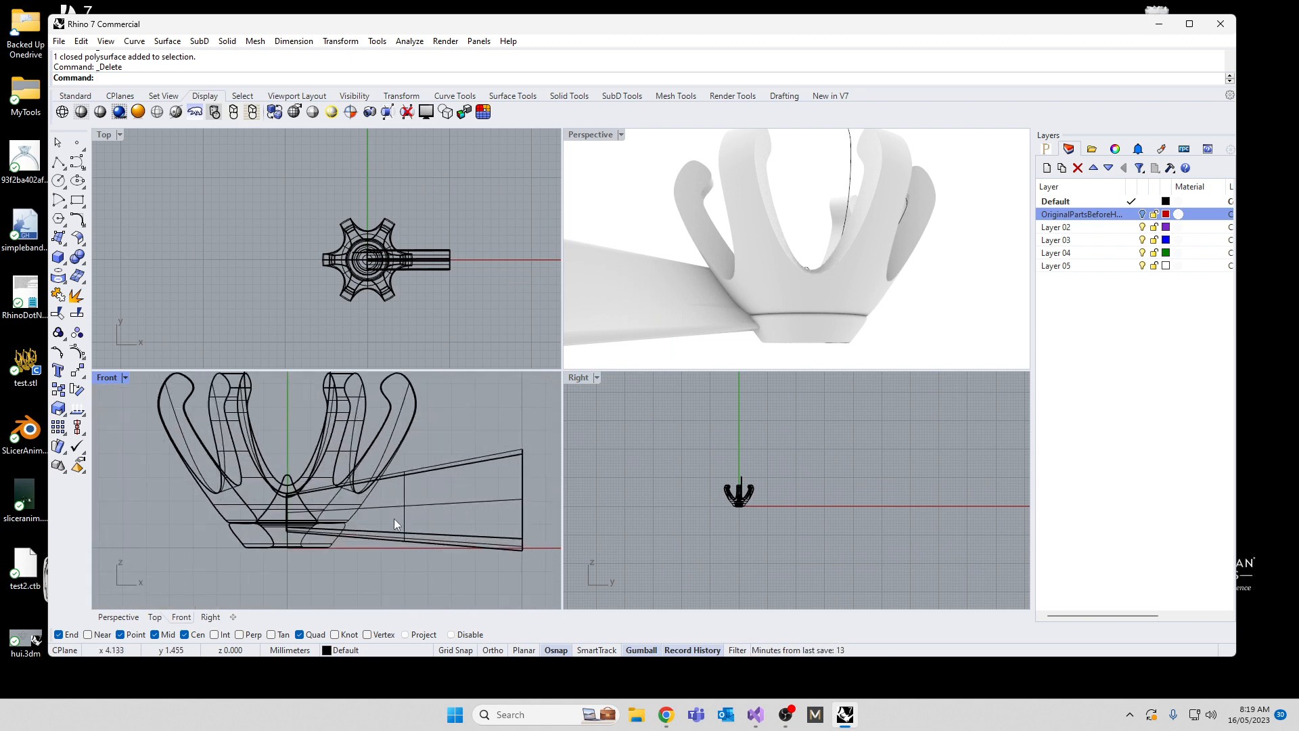
pyautogui.click(407, 536)
pyautogui.moveTo(387, 545); pyautogui.dragTo(379, 548)
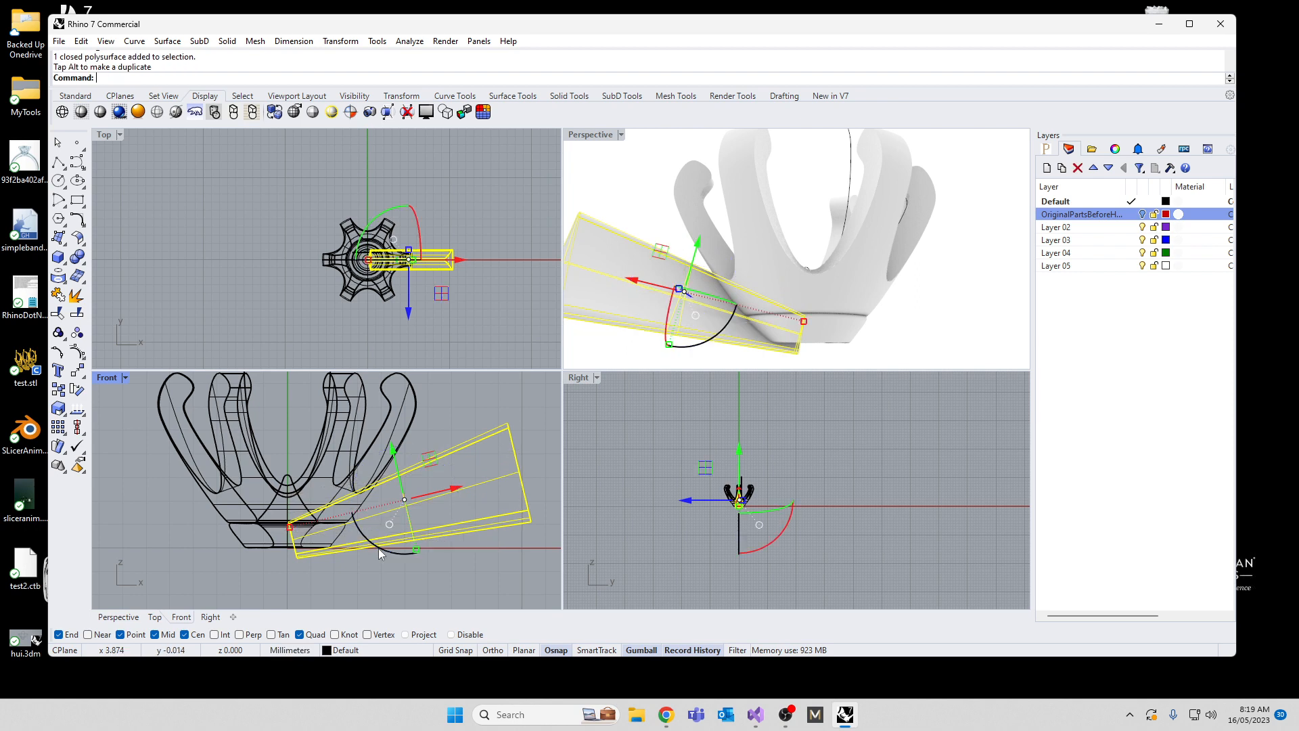
pyautogui.moveTo(680, 330); pyautogui.dragTo(698, 305, button='right')
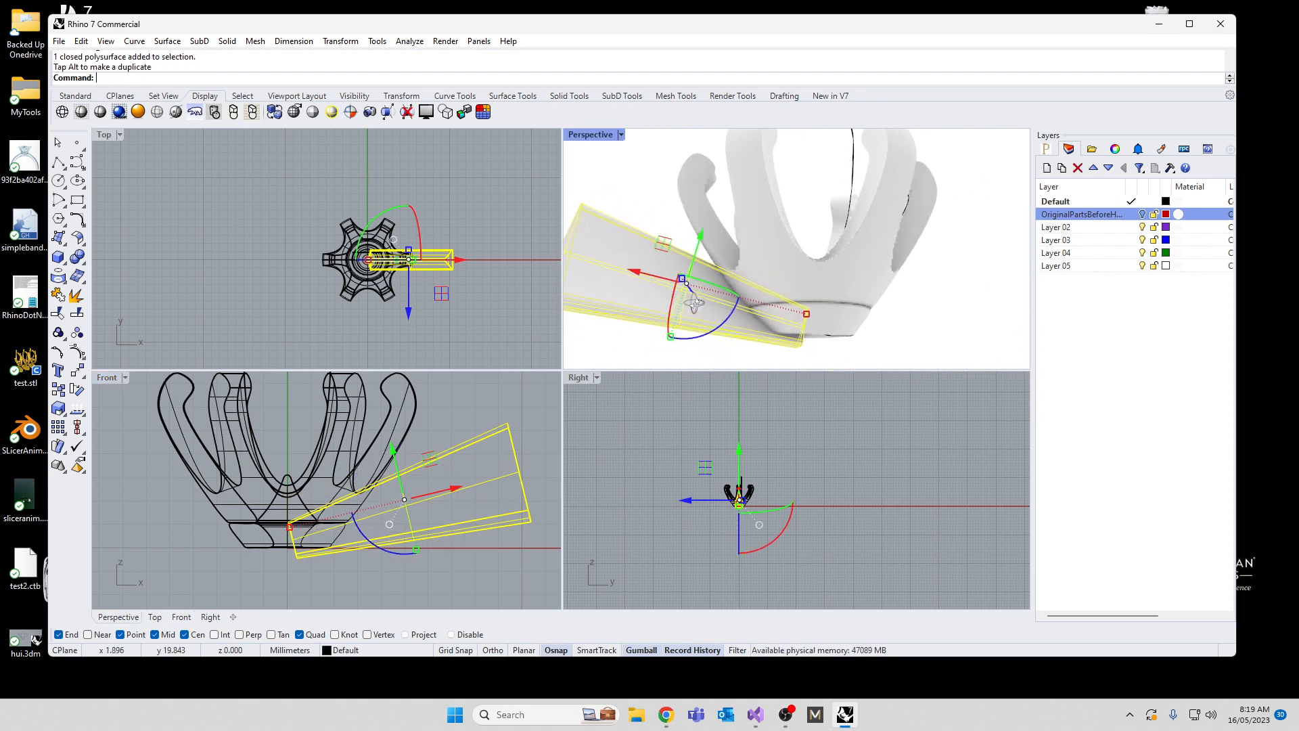
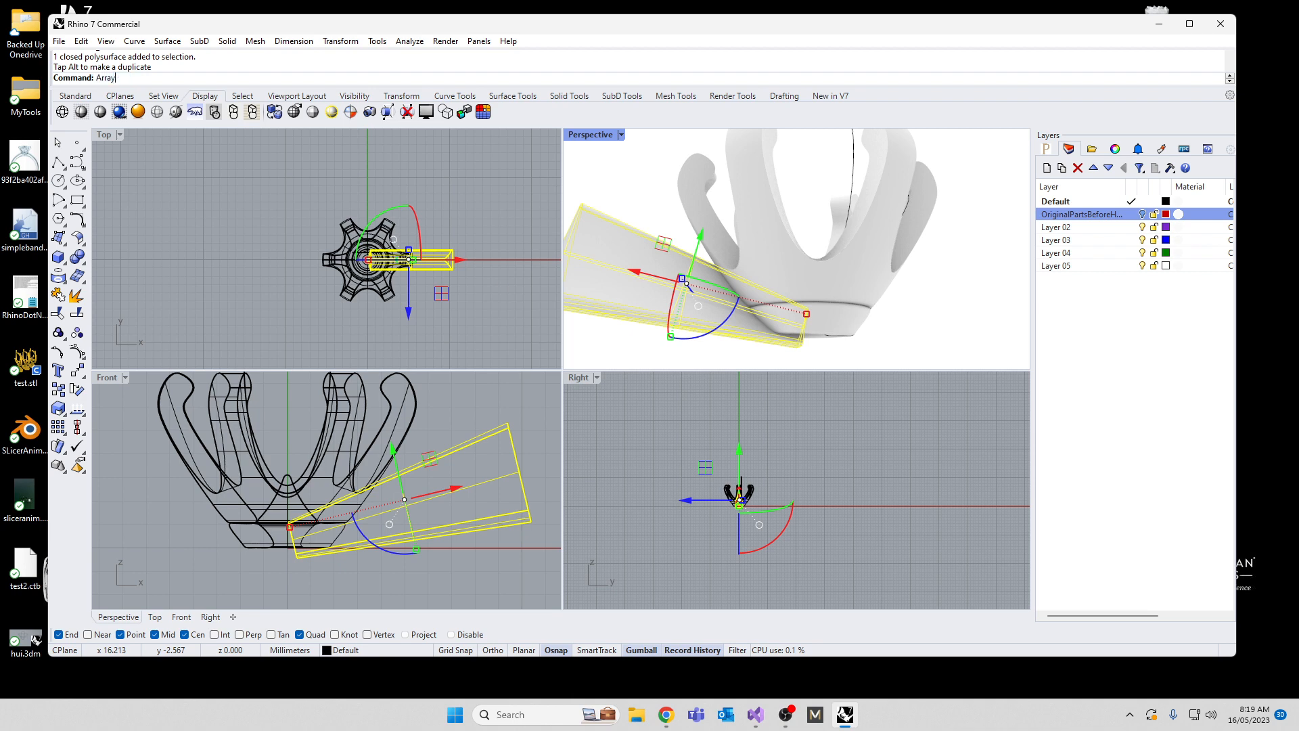
# Step: Polar array the tilted triangular cutter around the origin with 6 items filling 360 degrees
pyautogui.write('Polat')
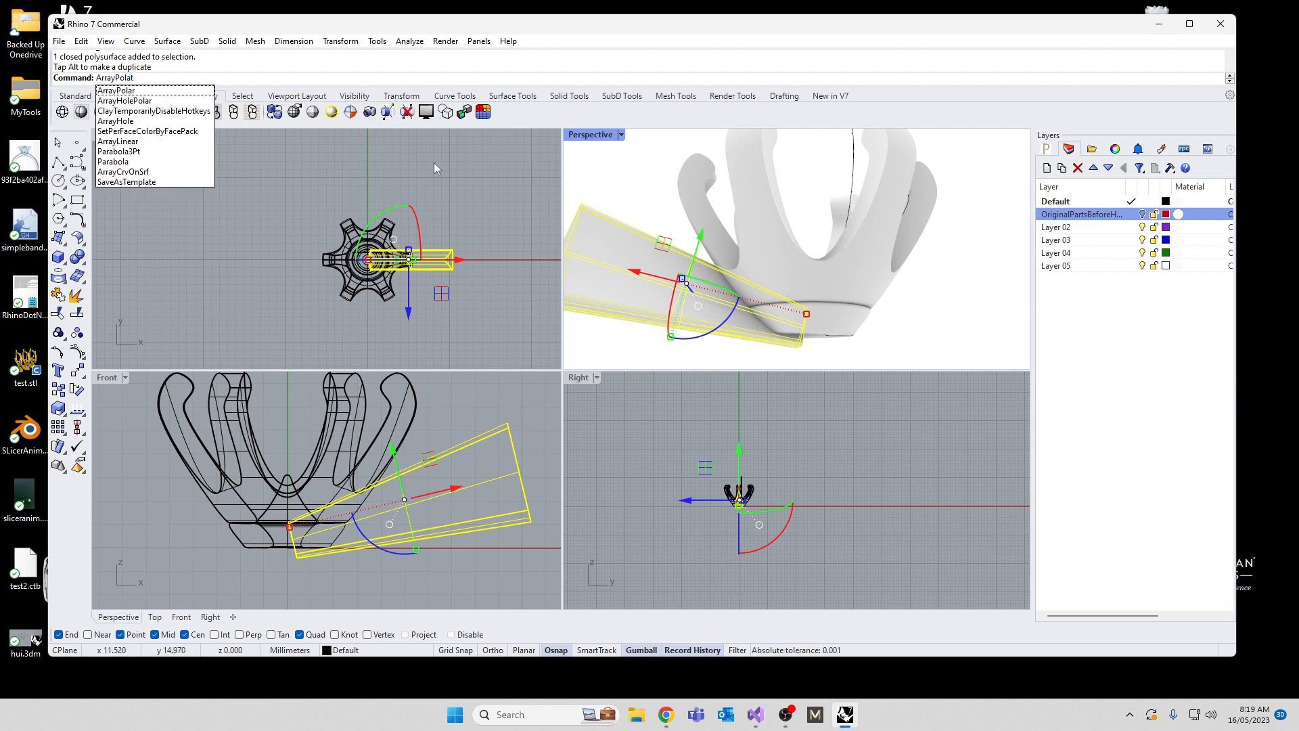
pyautogui.click(144, 91)
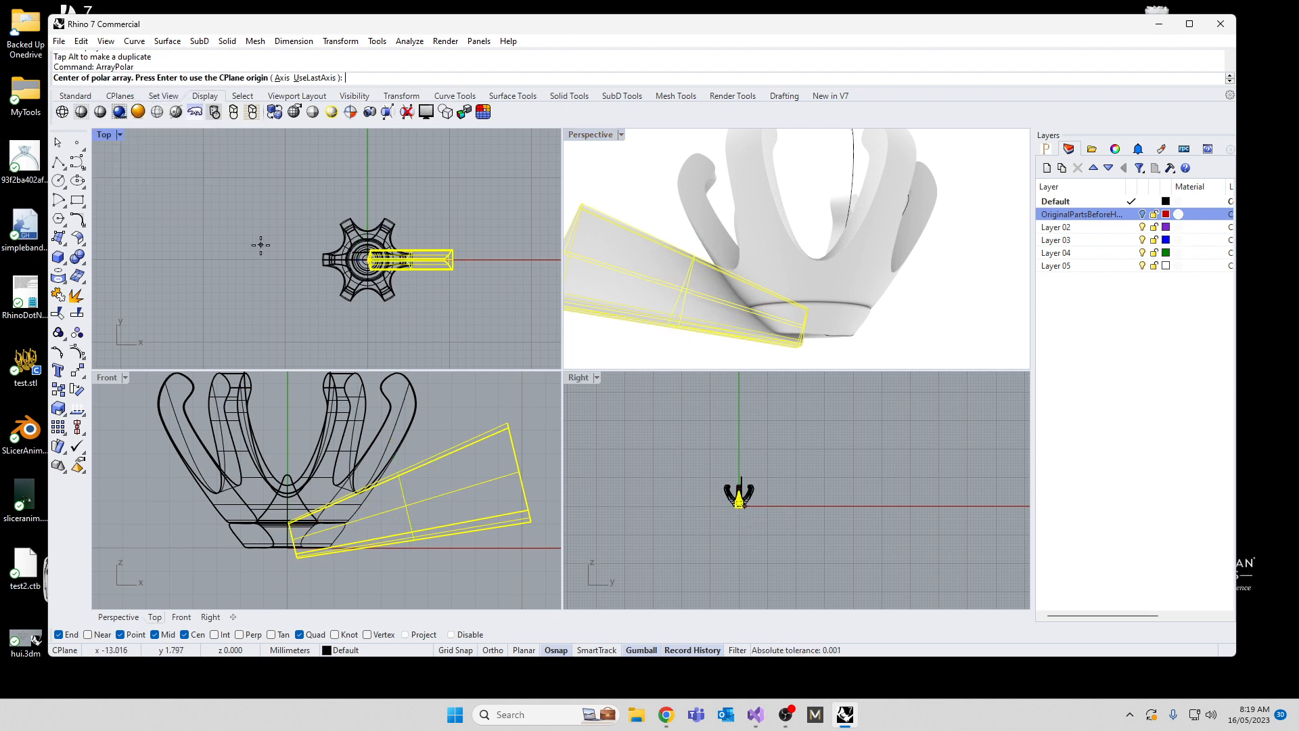
pyautogui.moveTo(261, 245); pyautogui.dragTo(275, 302, button='right')
pyautogui.write('0')
pyautogui.press('Return')
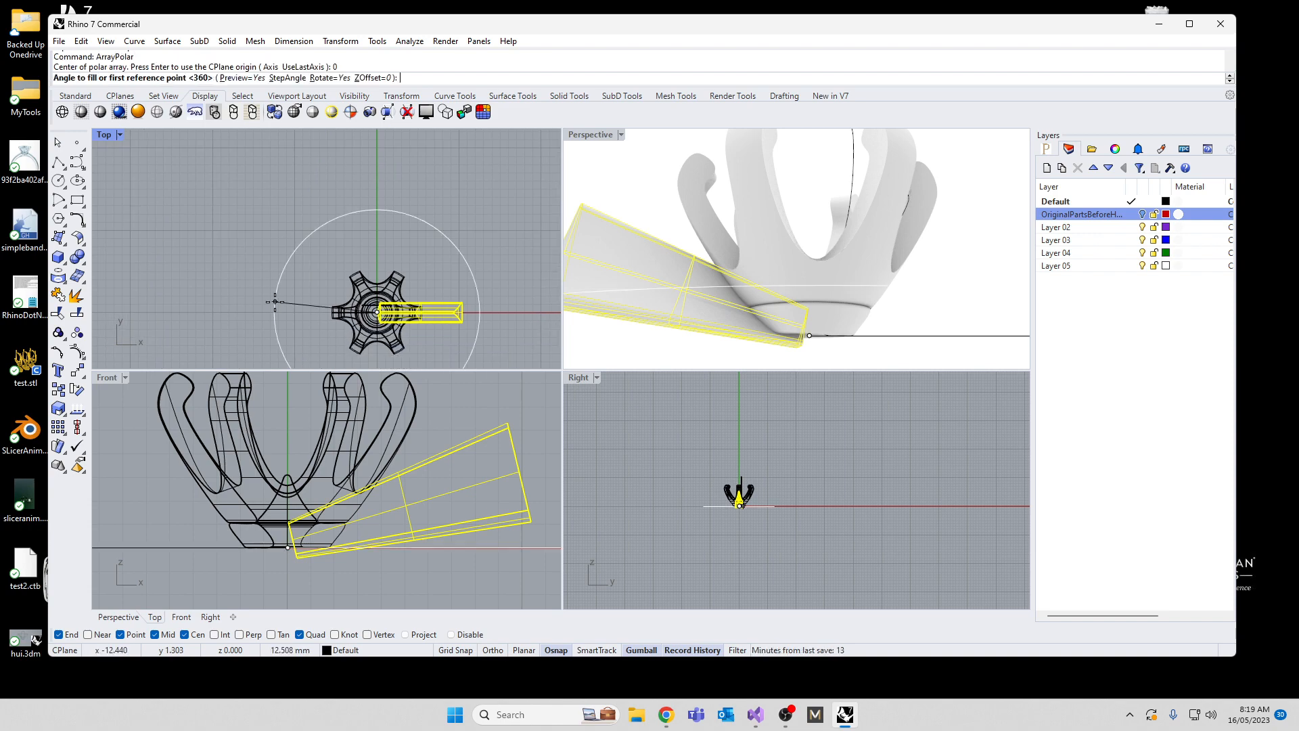
pyautogui.press('Return')
pyautogui.press('Return')
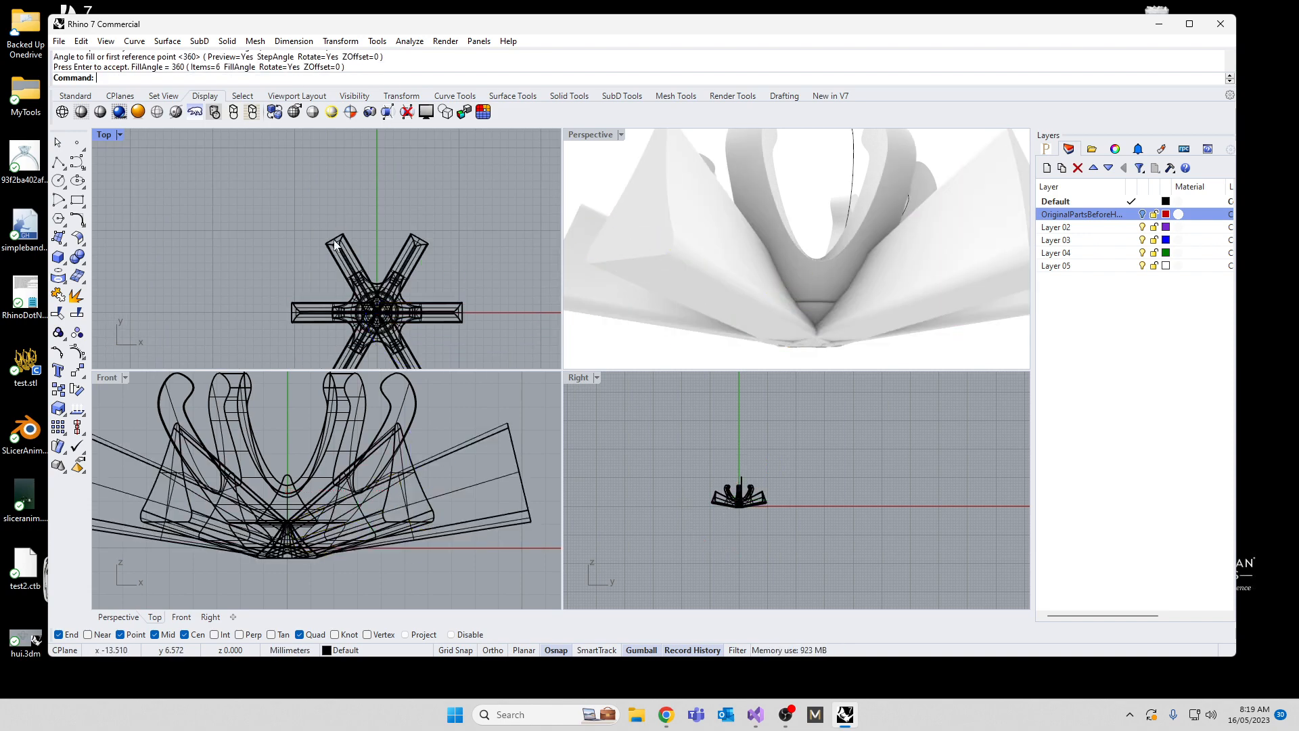
# Step: Subtract the six tilted cutters from the pronged head with Boolean Difference, accepting the break in history
pyautogui.click(780, 261)
pyautogui.write('d')
pyautogui.press('Return')
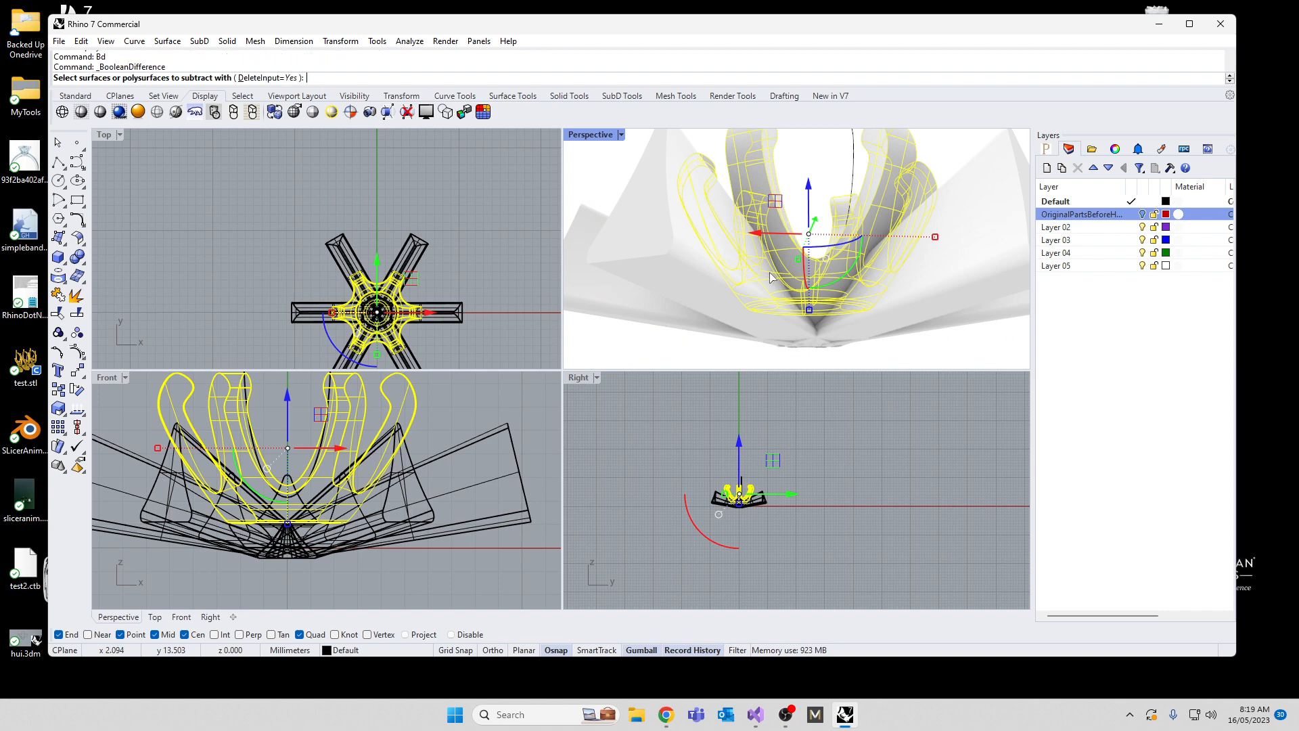
pyautogui.moveTo(497, 559); pyautogui.dragTo(476, 551)
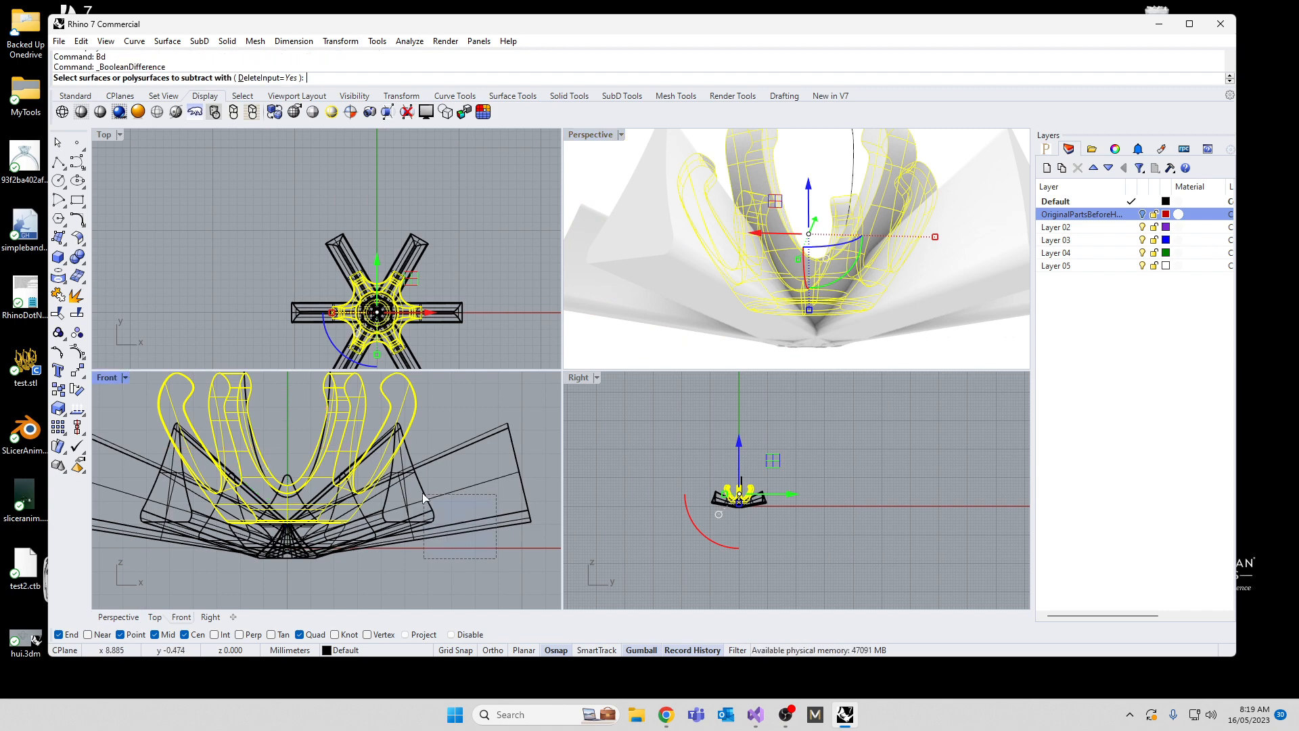
pyautogui.moveTo(424, 494); pyautogui.dragTo(423, 494)
pyautogui.scroll(-6, 451, 502)
pyautogui.moveTo(306, 553); pyautogui.dragTo(267, 514)
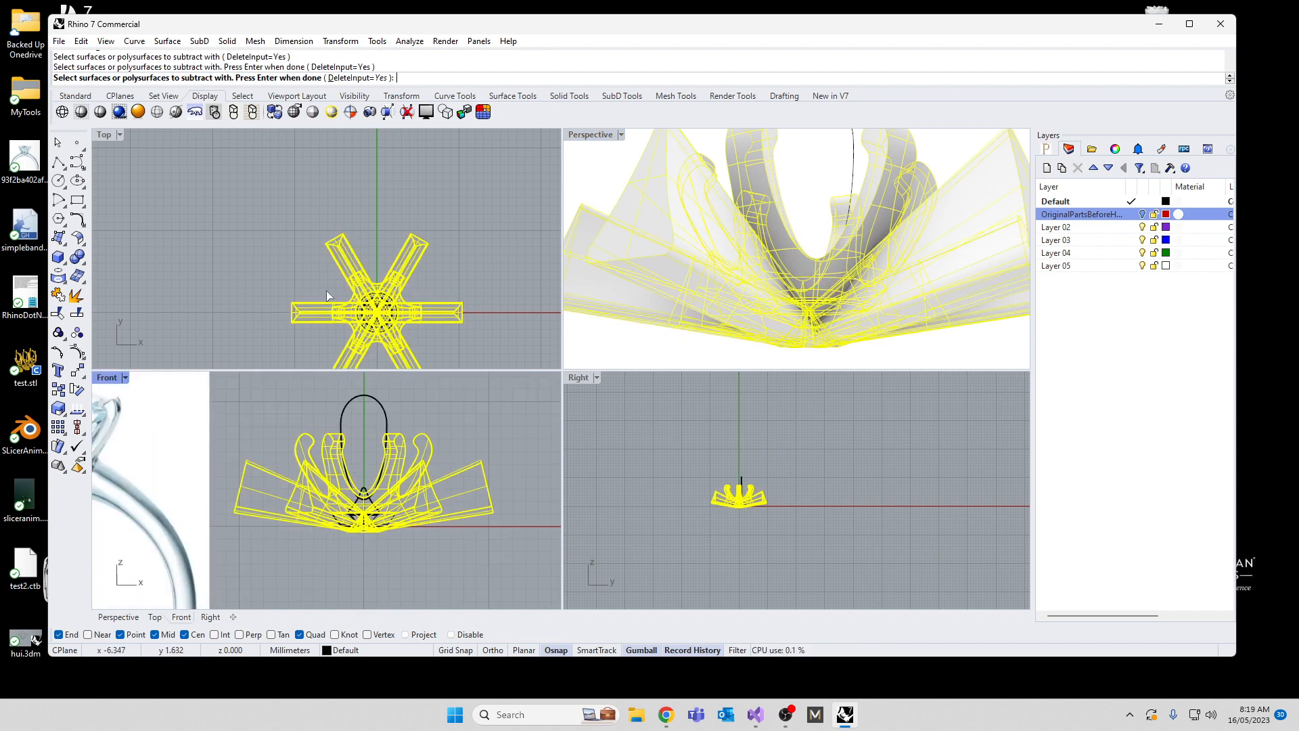
pyautogui.press('Return')
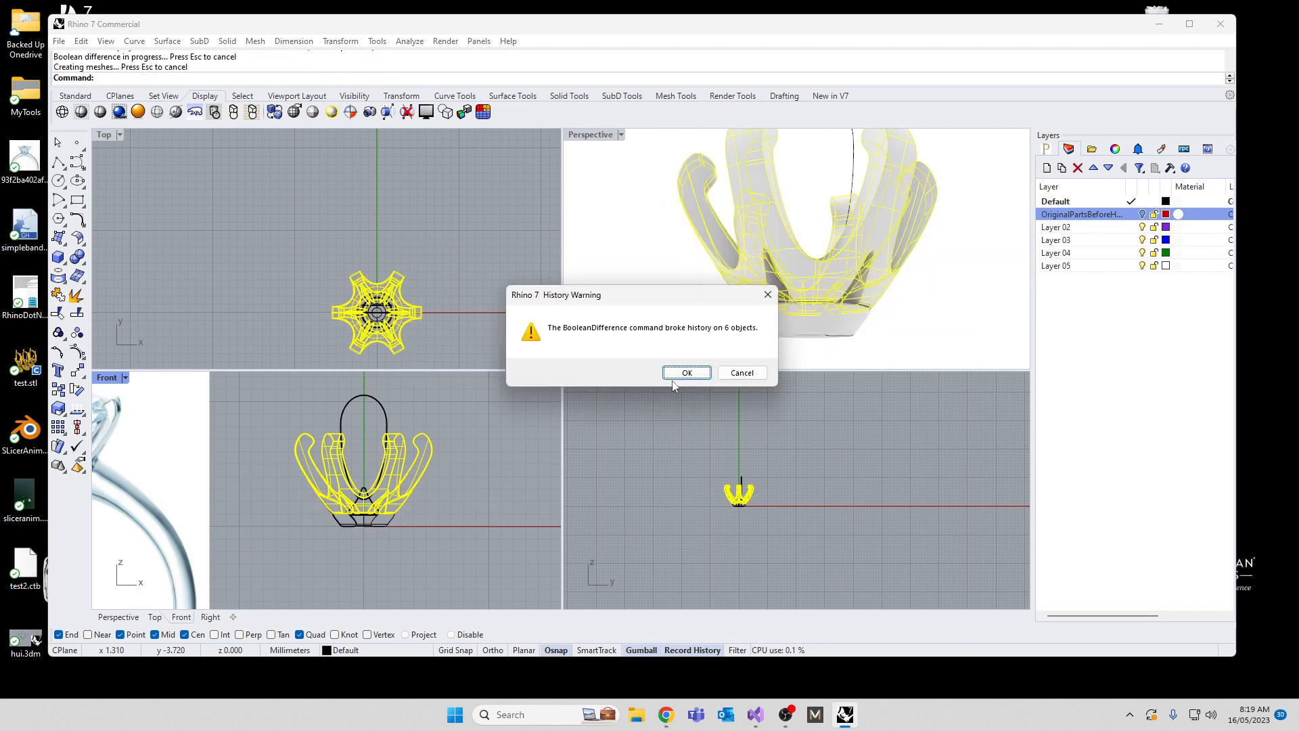
pyautogui.click(678, 376)
# Step: Undo the Boolean Difference and the polar array, leaving a single tilted cutter deselected
pyautogui.moveTo(746, 298); pyautogui.dragTo(791, 336, button='right')
pyautogui.hotkey('ctrl', 'z')
pyautogui.hotkey('ctrl', 'z')
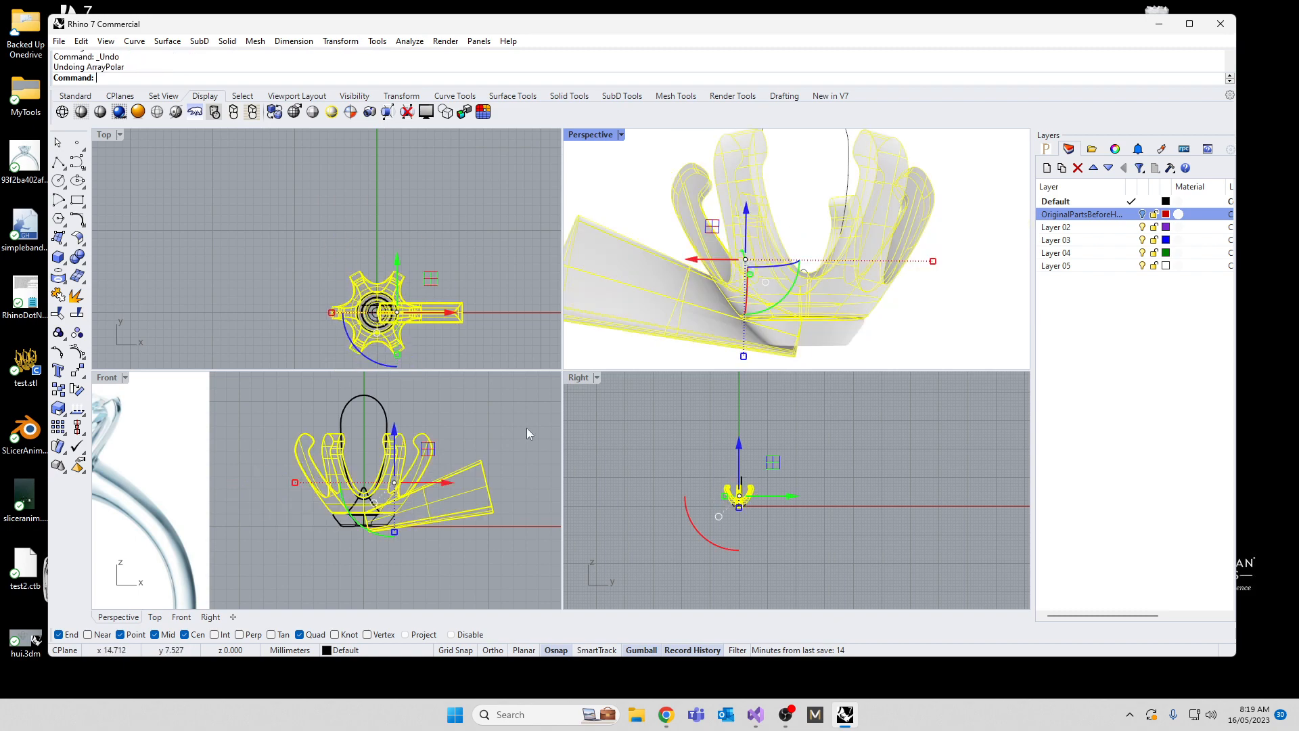
pyautogui.press('Escape')
# Step: Examine from several sides how the single tilted cutter meets the base of the pronged head
pyautogui.moveTo(710, 354); pyautogui.dragTo(858, 322, button='right')
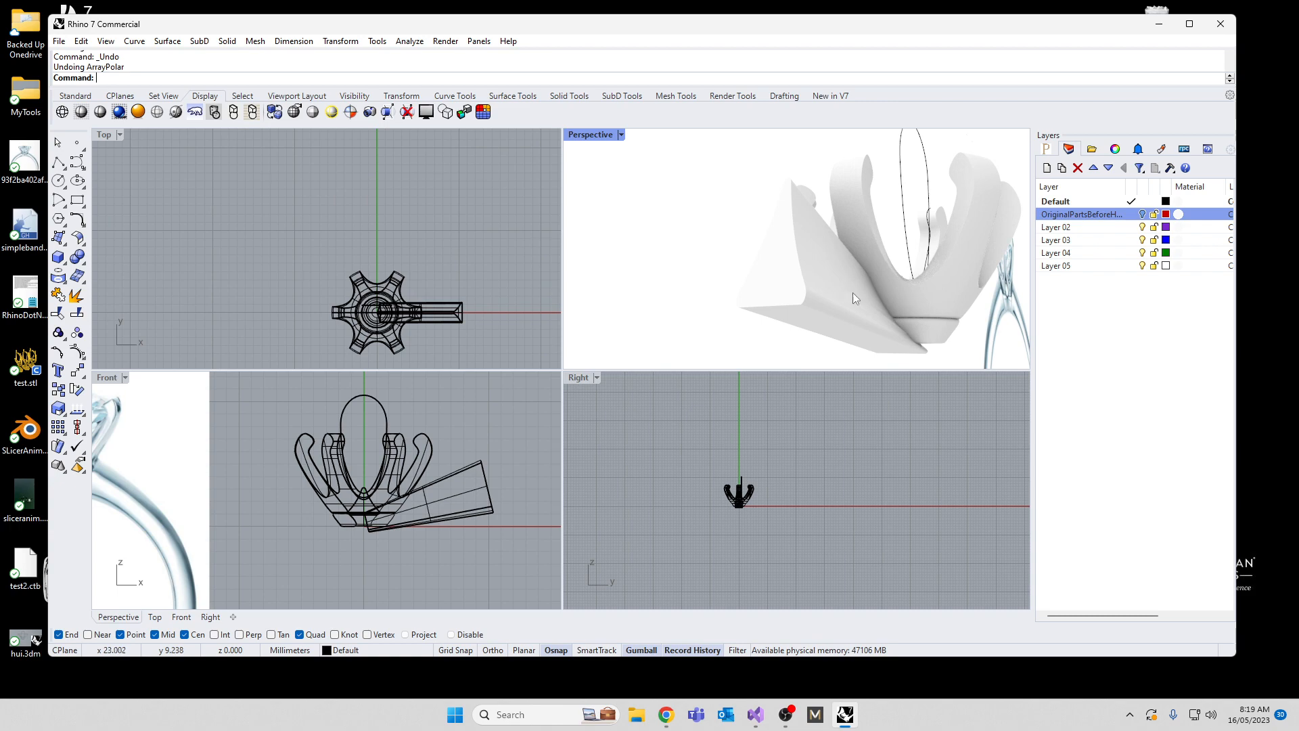
pyautogui.scroll(5, 365, 534)
pyautogui.click(367, 521)
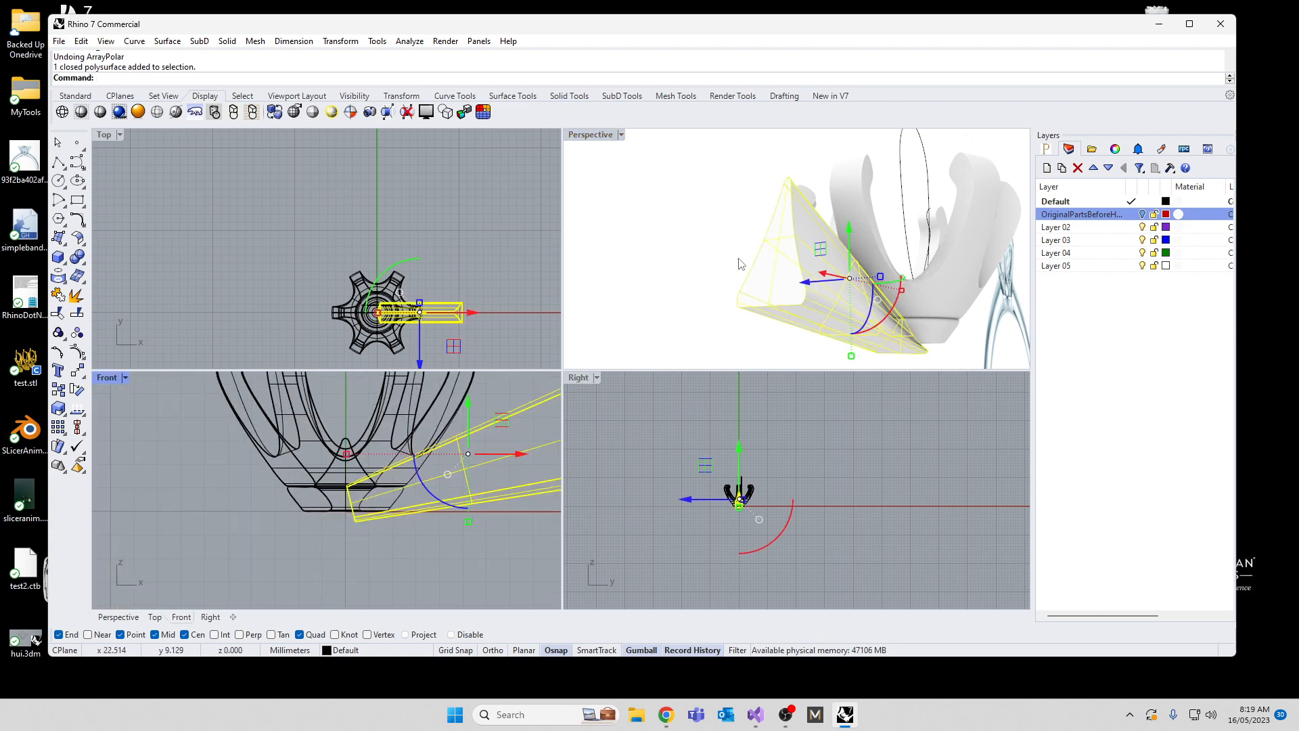
pyautogui.moveTo(839, 295); pyautogui.dragTo(978, 264, button='right')
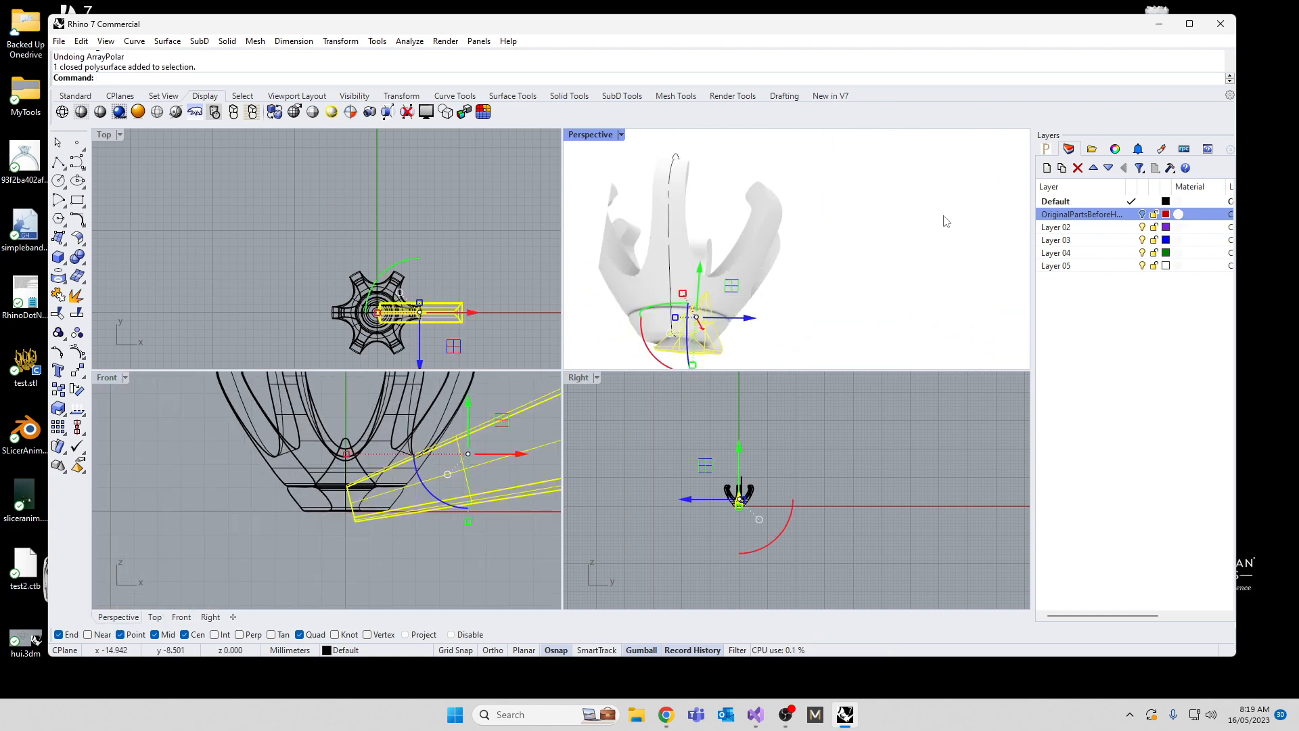
pyautogui.moveTo(947, 221); pyautogui.dragTo(927, 244, button='right')
pyautogui.scroll(3, 928, 243)
pyautogui.click(684, 356)
pyautogui.scroll(3, 720, 338)
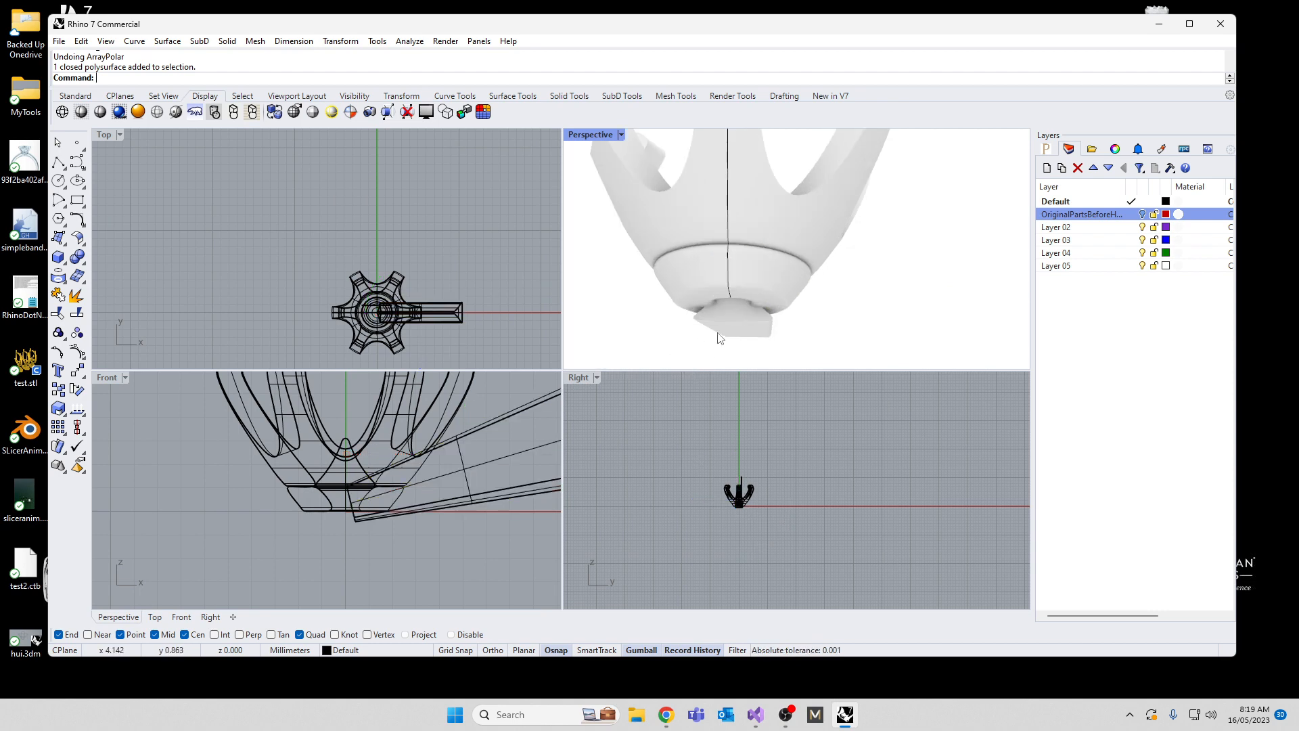
pyautogui.moveTo(922, 339); pyautogui.dragTo(674, 153, button='right')
pyautogui.moveTo(923, 192); pyautogui.dragTo(922, 281, button='right')
# Step: Move the cutter's outer end face inward and downward in the front view, closer to the head
pyautogui.click(966, 299)
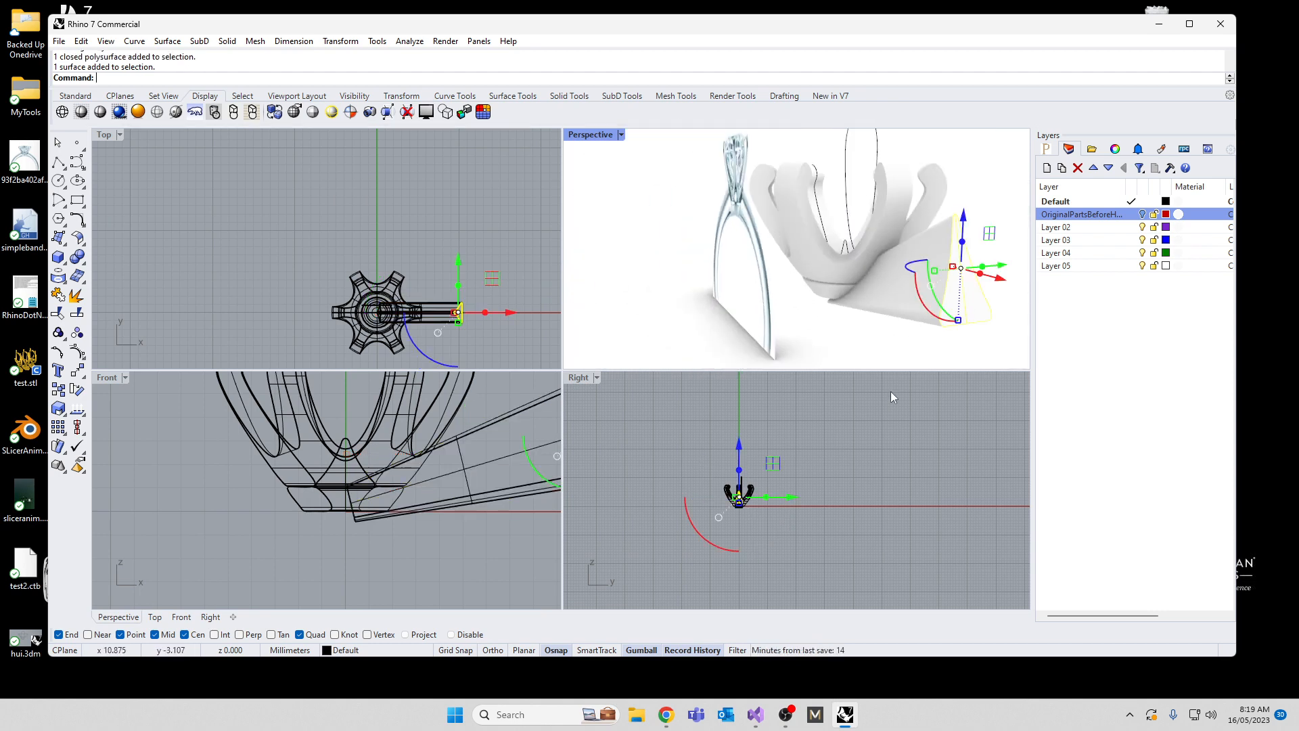
pyautogui.scroll(7, 737, 509)
pyautogui.scroll(-12, 451, 541)
pyautogui.scroll(6, 467, 541)
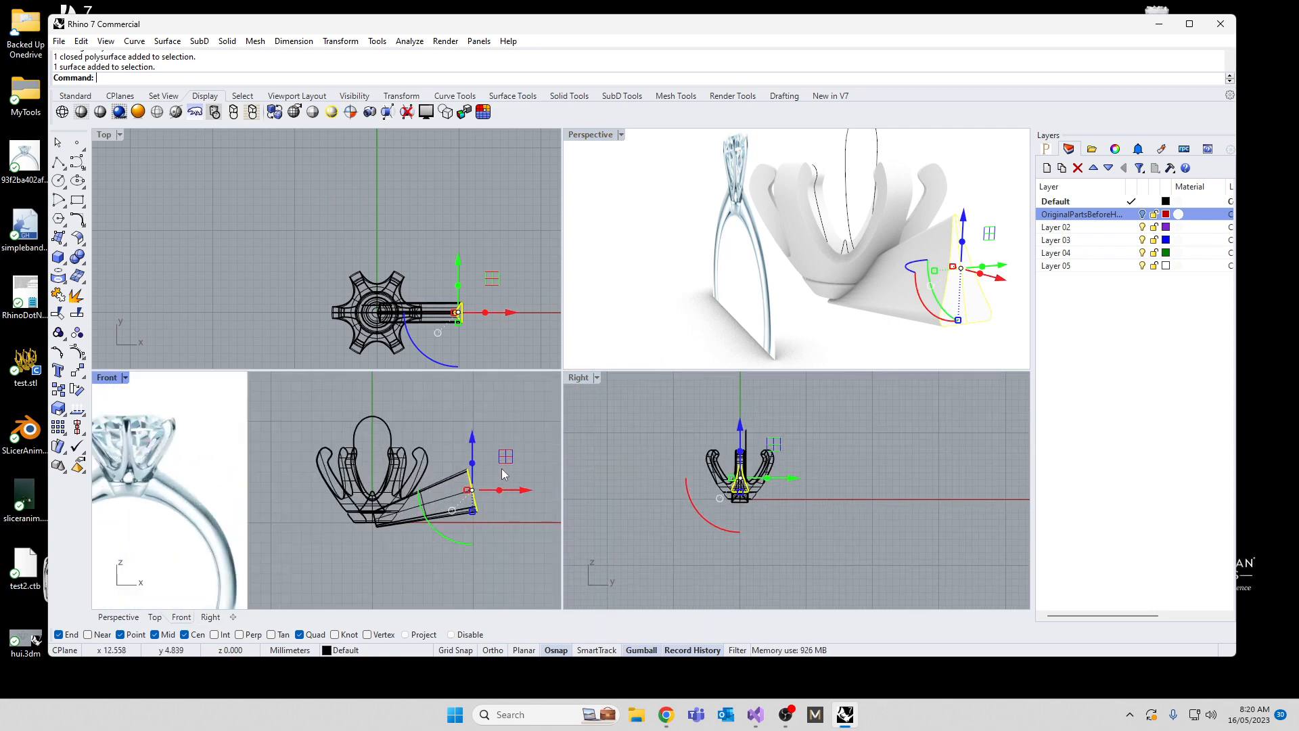
pyautogui.moveTo(435, 537); pyautogui.dragTo(477, 468)
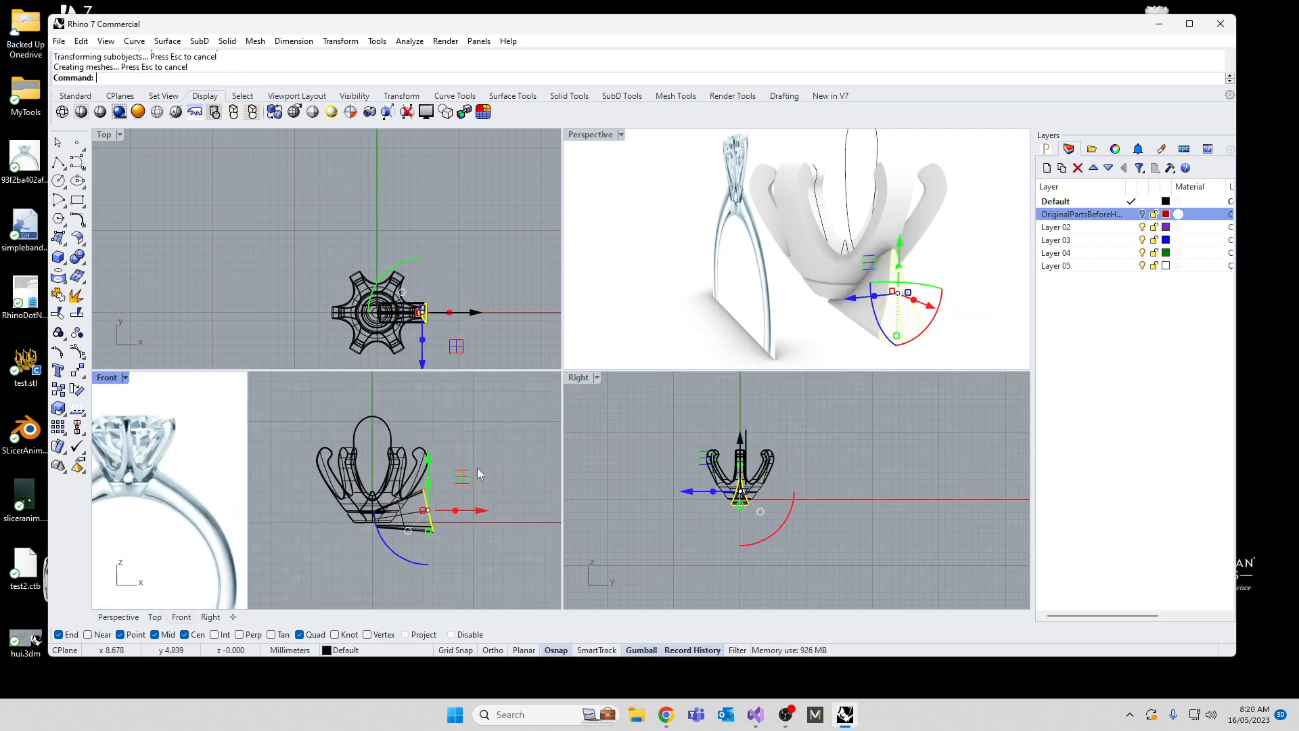
# Step: Scale the cutter's outer end face wider sideways so the cutter flares outward from the head
pyautogui.moveTo(764, 279); pyautogui.dragTo(733, 279, button='right')
pyautogui.moveTo(822, 308)
pyautogui.mouseDown(button='right')
pyautogui.moveTo(785, 306)
pyautogui.moveTo(803, 320)
pyautogui.mouseUp(button='right')
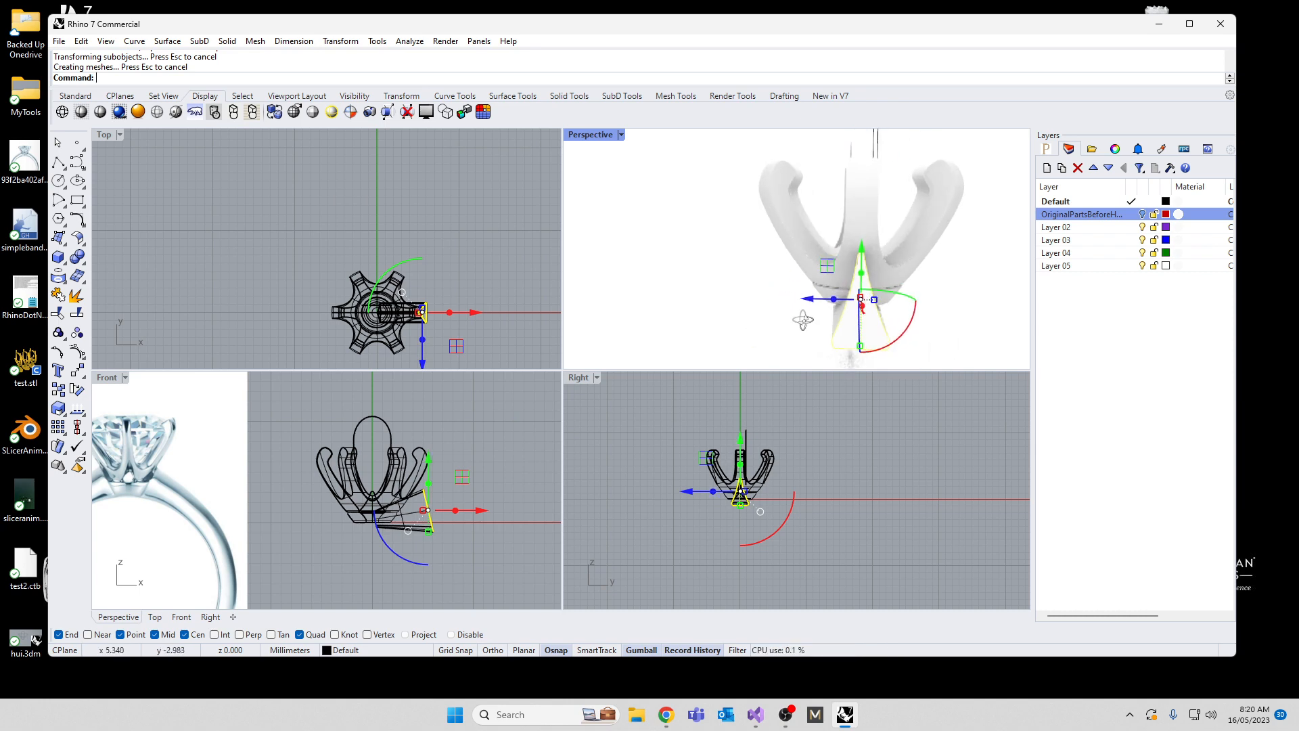
pyautogui.moveTo(874, 301); pyautogui.dragTo(887, 299)
pyautogui.moveTo(782, 270); pyautogui.dragTo(864, 330, button='right')
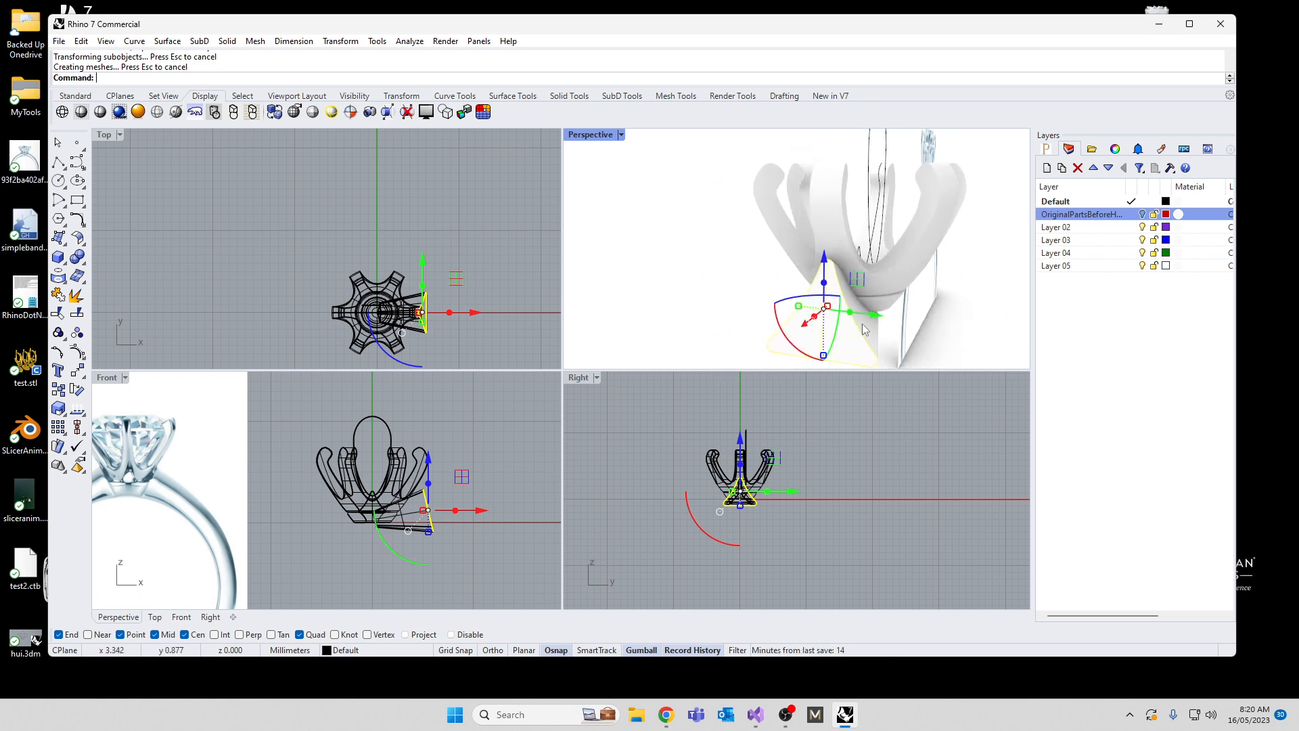
pyautogui.moveTo(799, 307); pyautogui.dragTo(793, 306)
pyautogui.moveTo(804, 309); pyautogui.dragTo(934, 239, button='right')
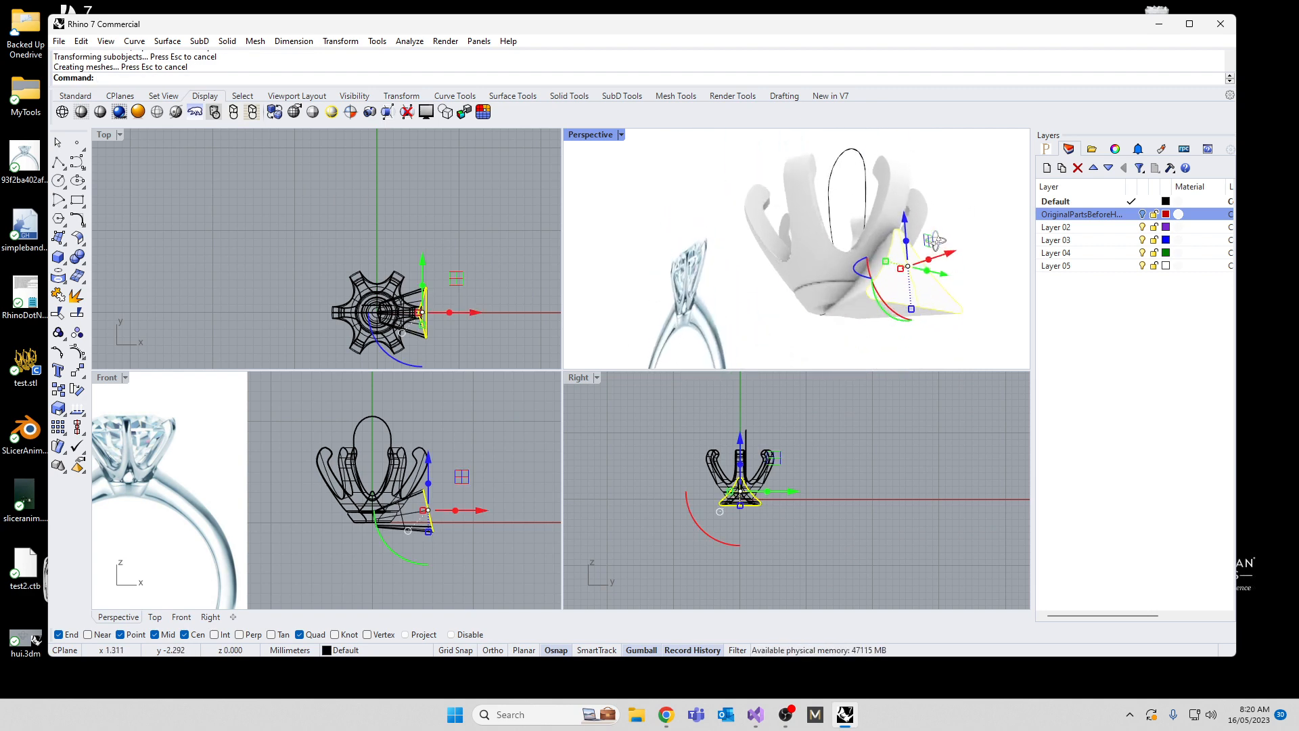
# Step: Polar array the shortened, flared cutter around the origin with 6 items filling 360 degrees
pyautogui.click(756, 332)
pyautogui.click(900, 317)
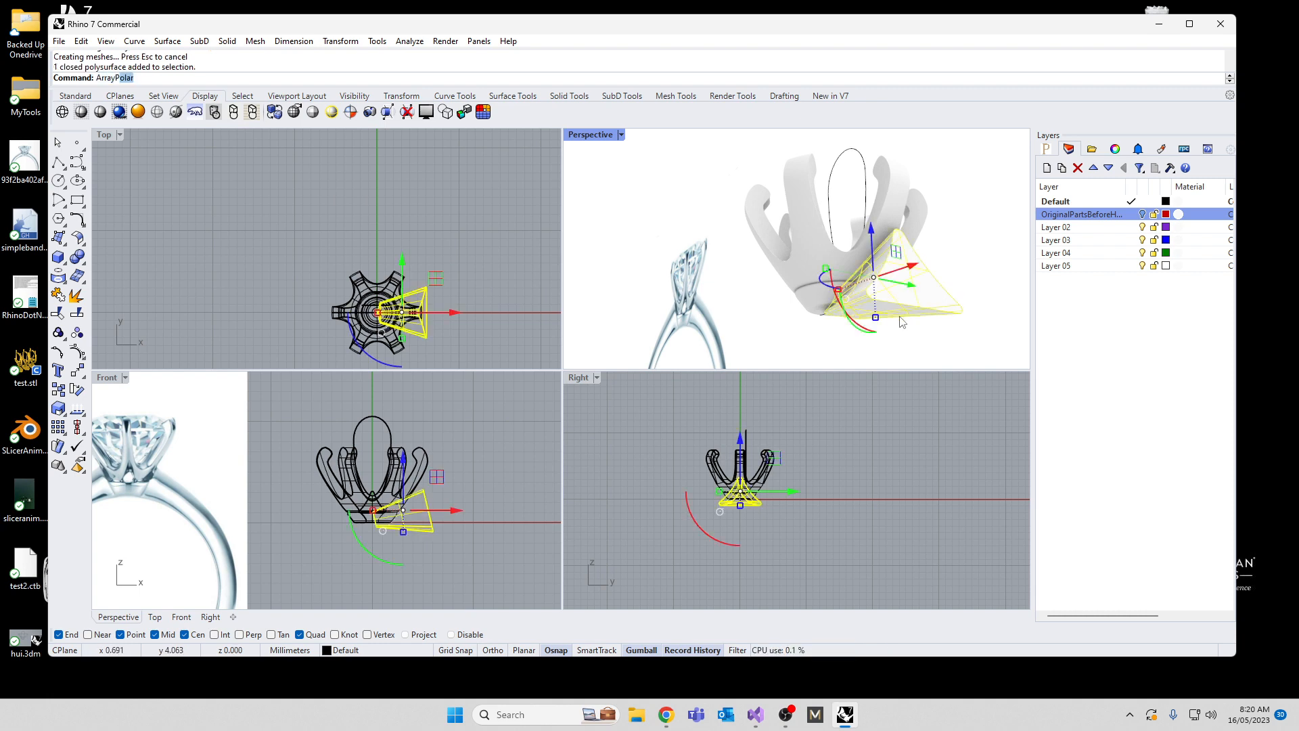
pyautogui.press('Return')
pyautogui.write('0')
pyautogui.press('Return')
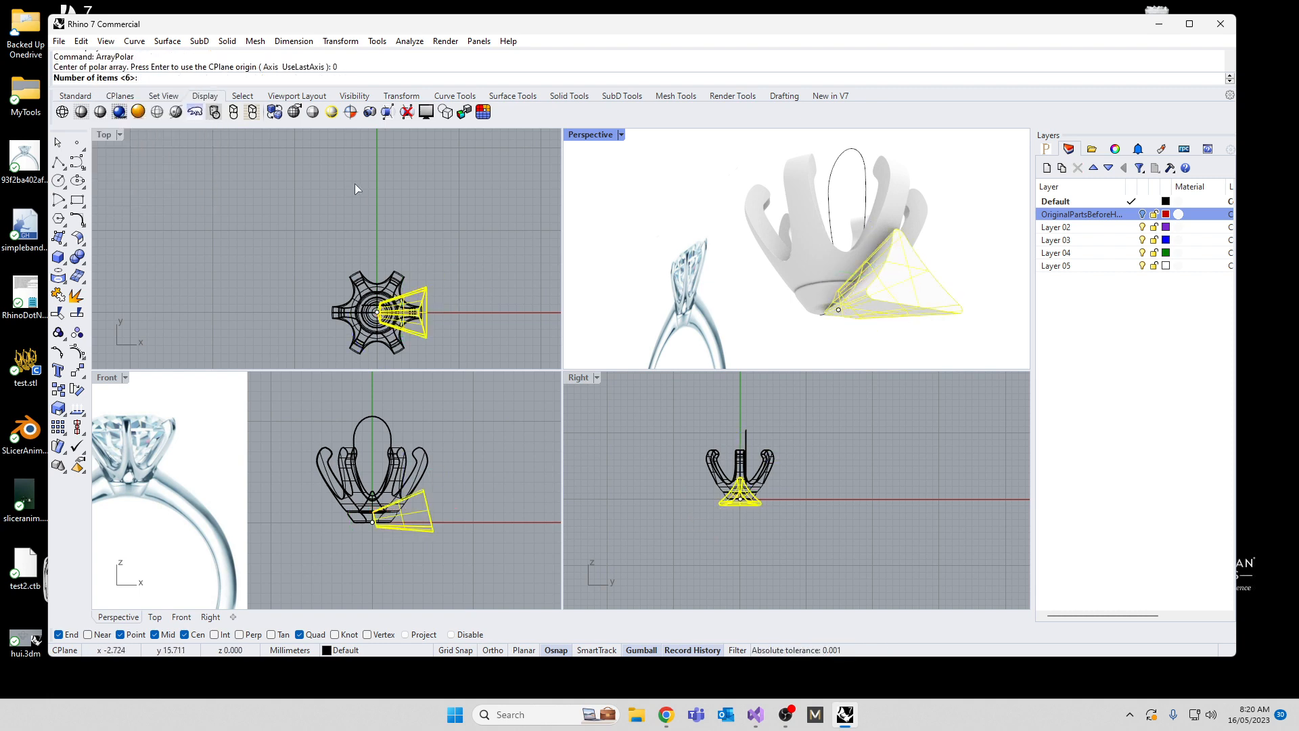
pyautogui.press('Return')
pyautogui.press('Return')
pyautogui.press('Return')
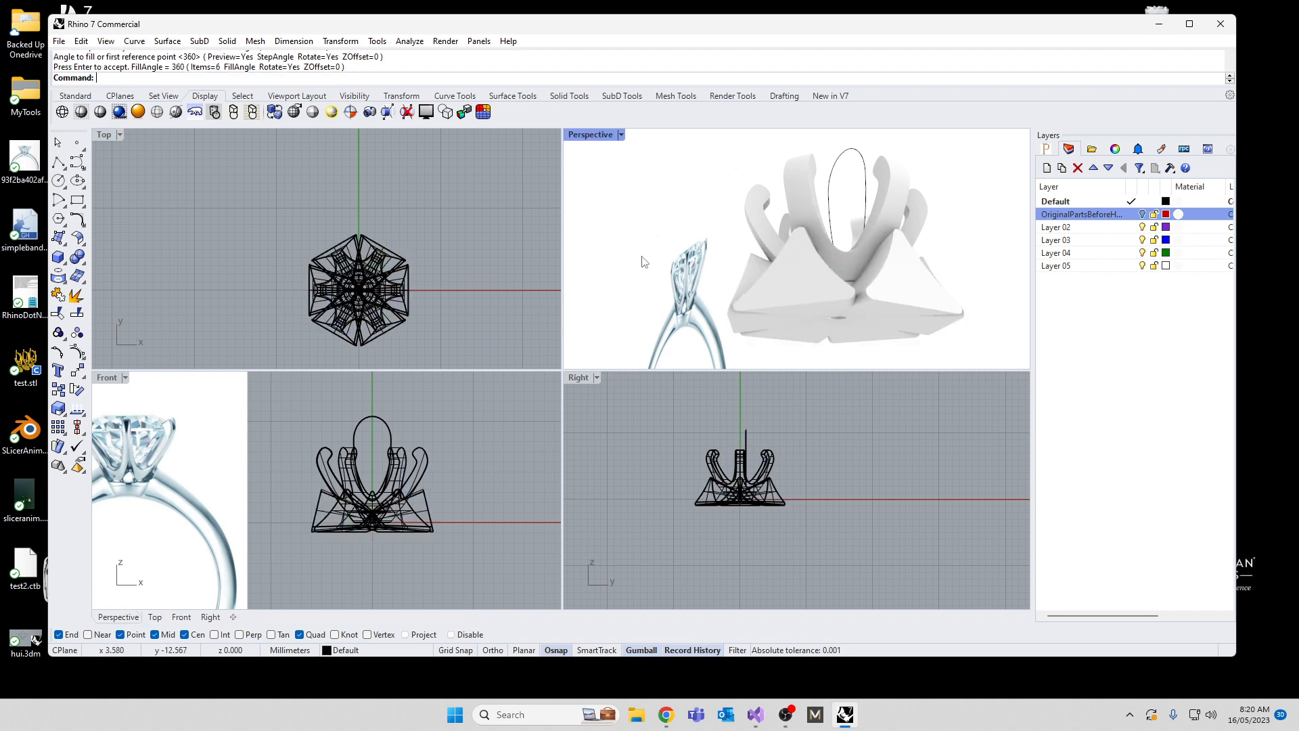
# Step: Subtract the six flared cutters from the pronged head with Boolean Difference, accept the history warning and clear the selection
pyautogui.scroll(10, 790, 246)
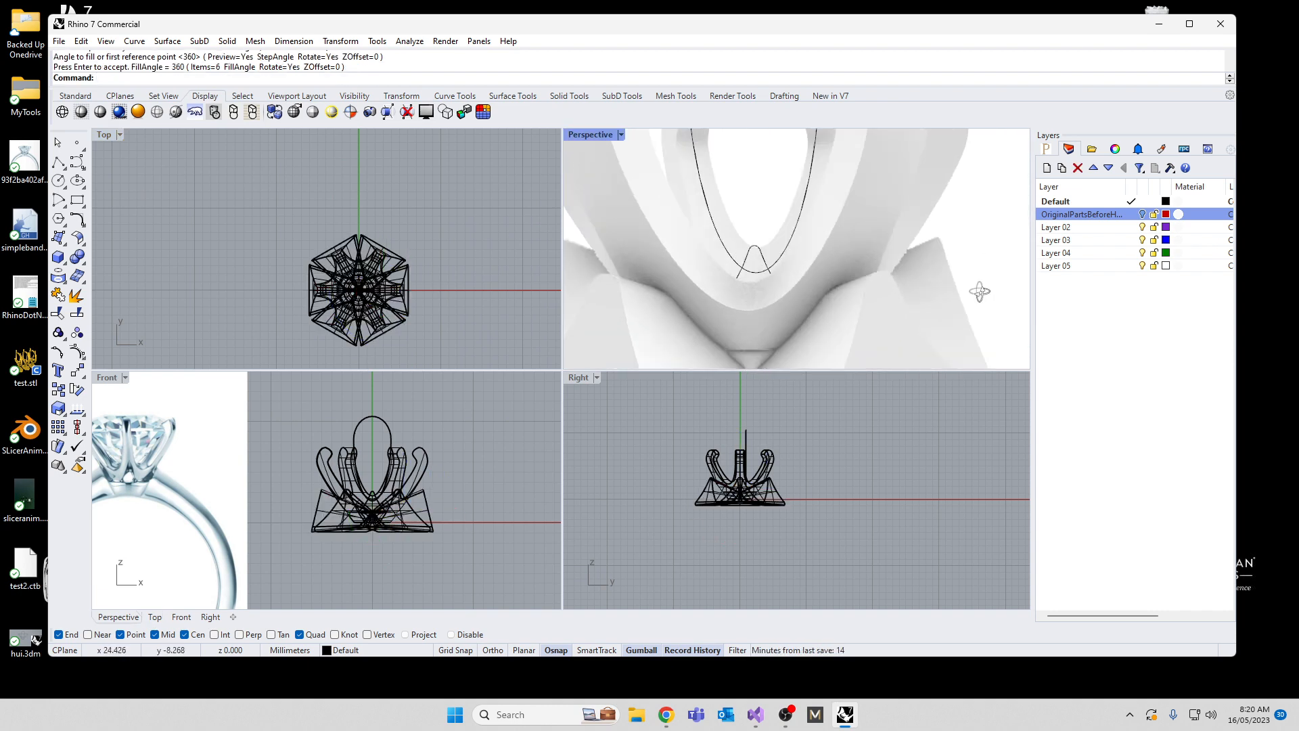
pyautogui.moveTo(979, 292); pyautogui.dragTo(742, 283, button='right')
pyautogui.scroll(-8, 743, 283)
pyautogui.click(724, 253)
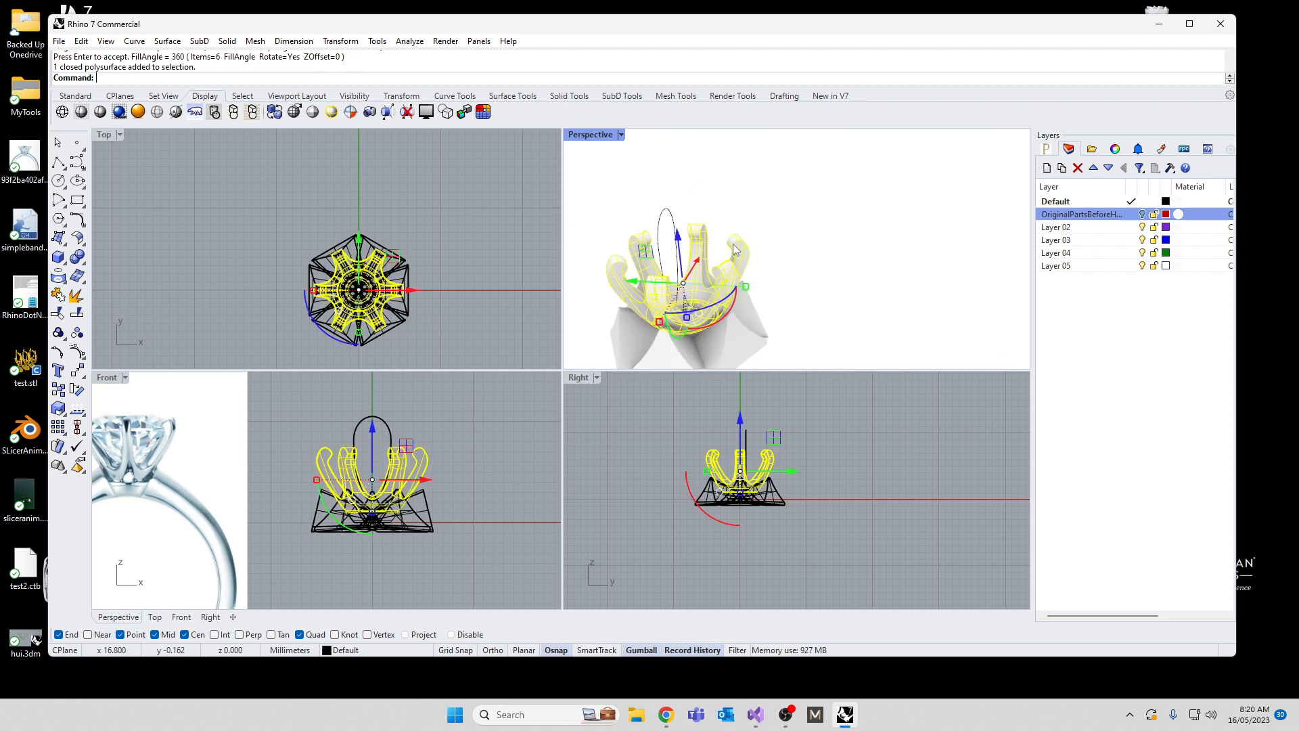
pyautogui.write('Bd')
pyautogui.press('Return')
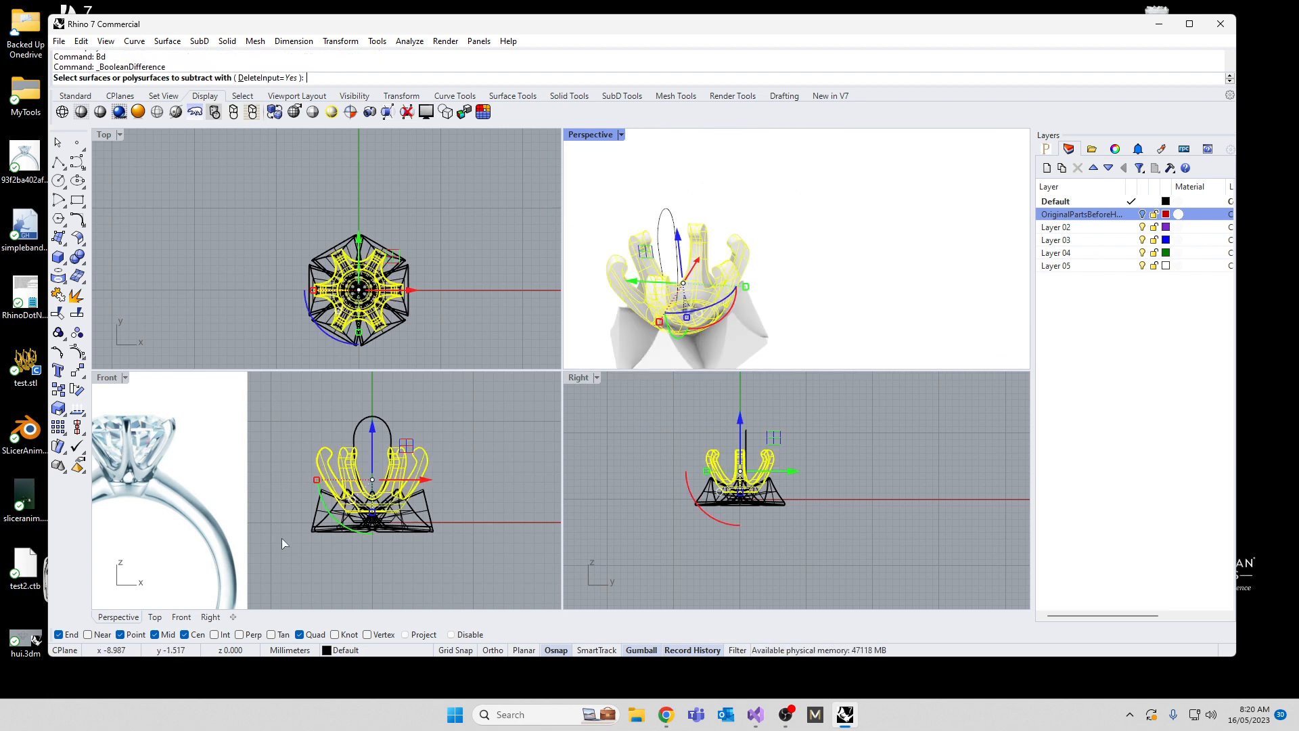
pyautogui.click(428, 533)
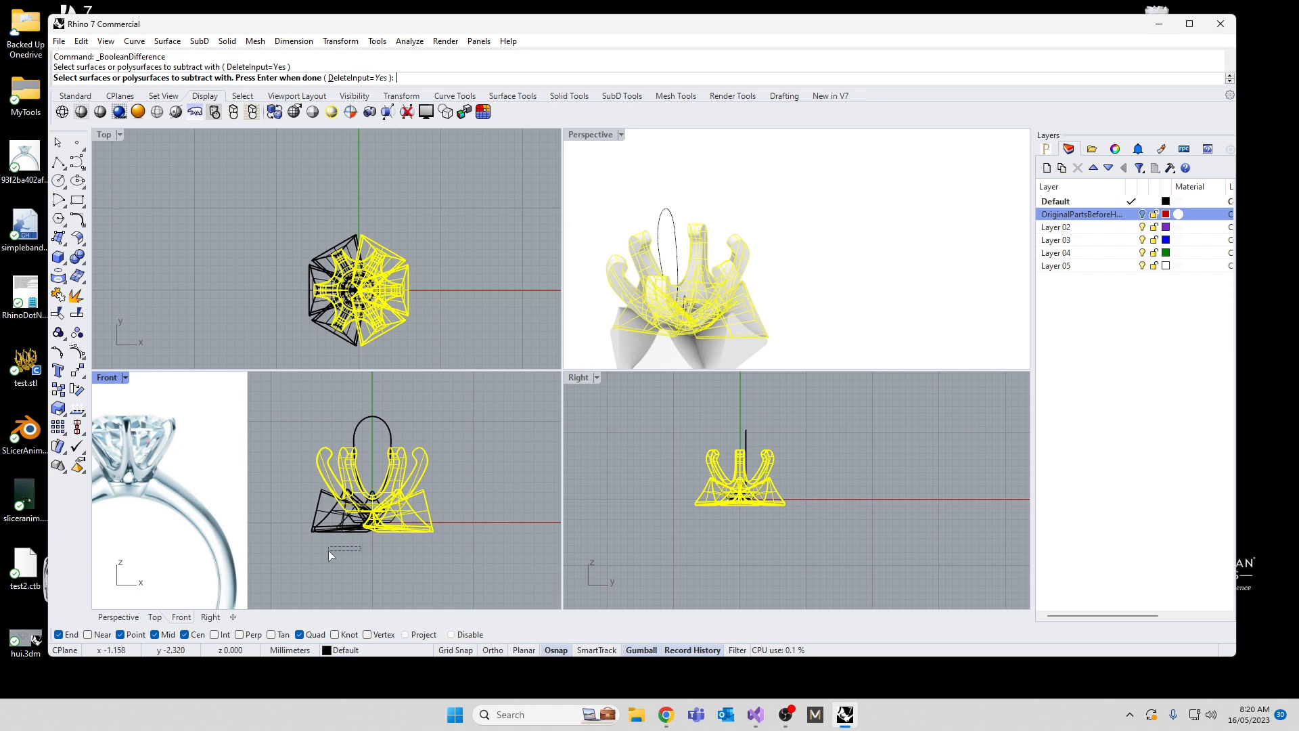
pyautogui.moveTo(314, 536); pyautogui.dragTo(311, 538)
pyautogui.press('Return')
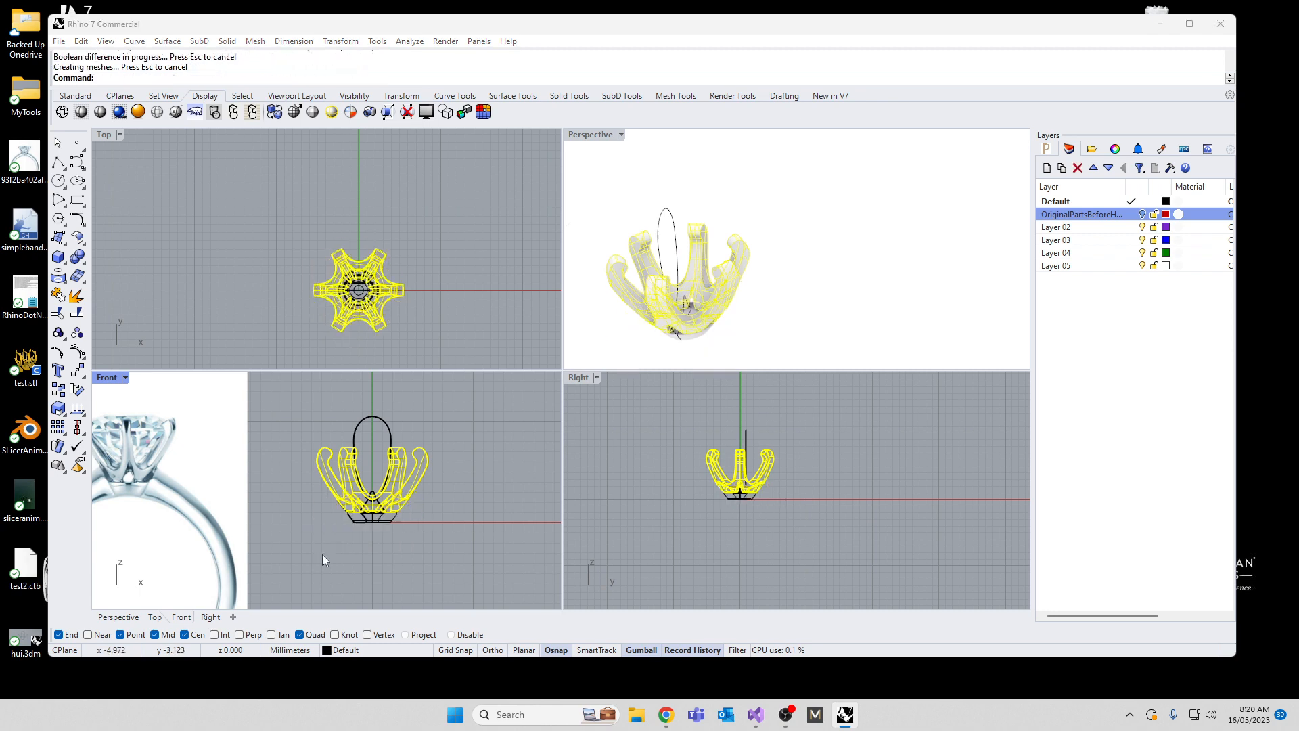
pyautogui.click(686, 376)
pyautogui.click(637, 418)
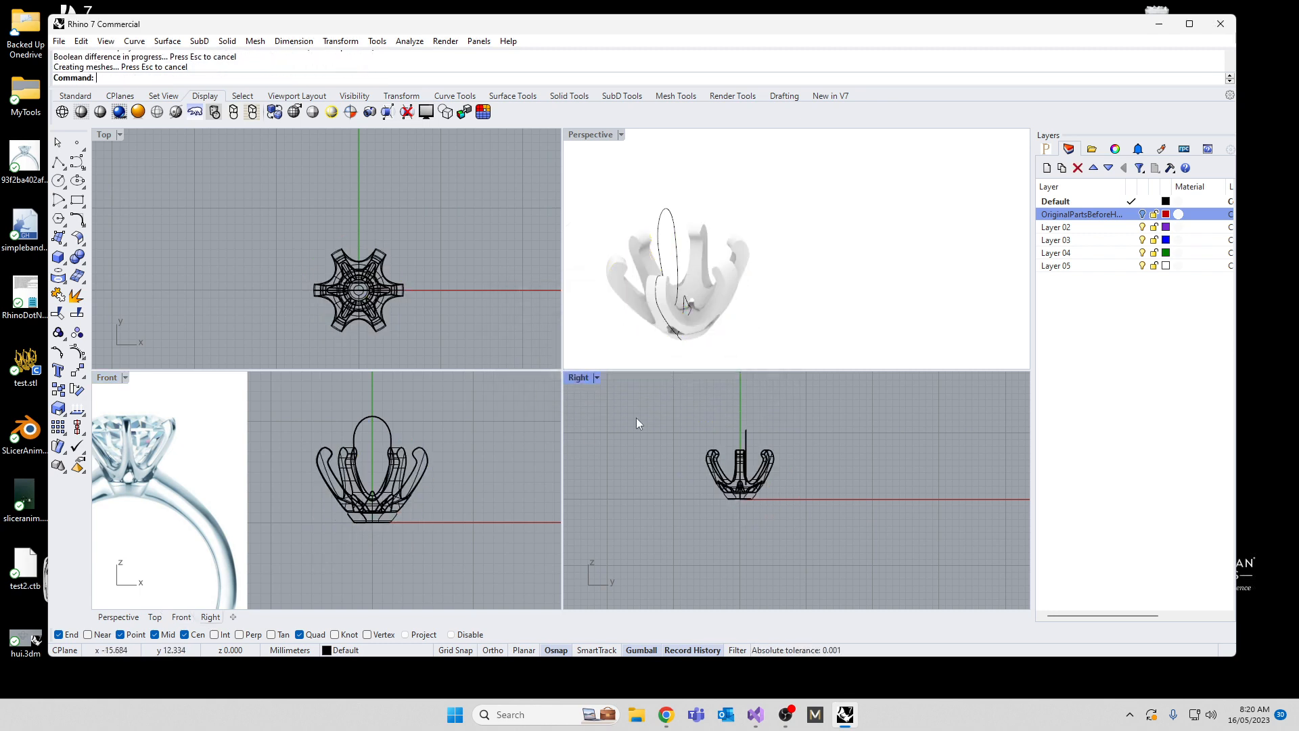
# Step: Compare the cut head with the reference photo, then undo back to the uncut bowl-shaped head with one long prong-opening cutter
pyautogui.moveTo(672, 308); pyautogui.dragTo(931, 372, button='right')
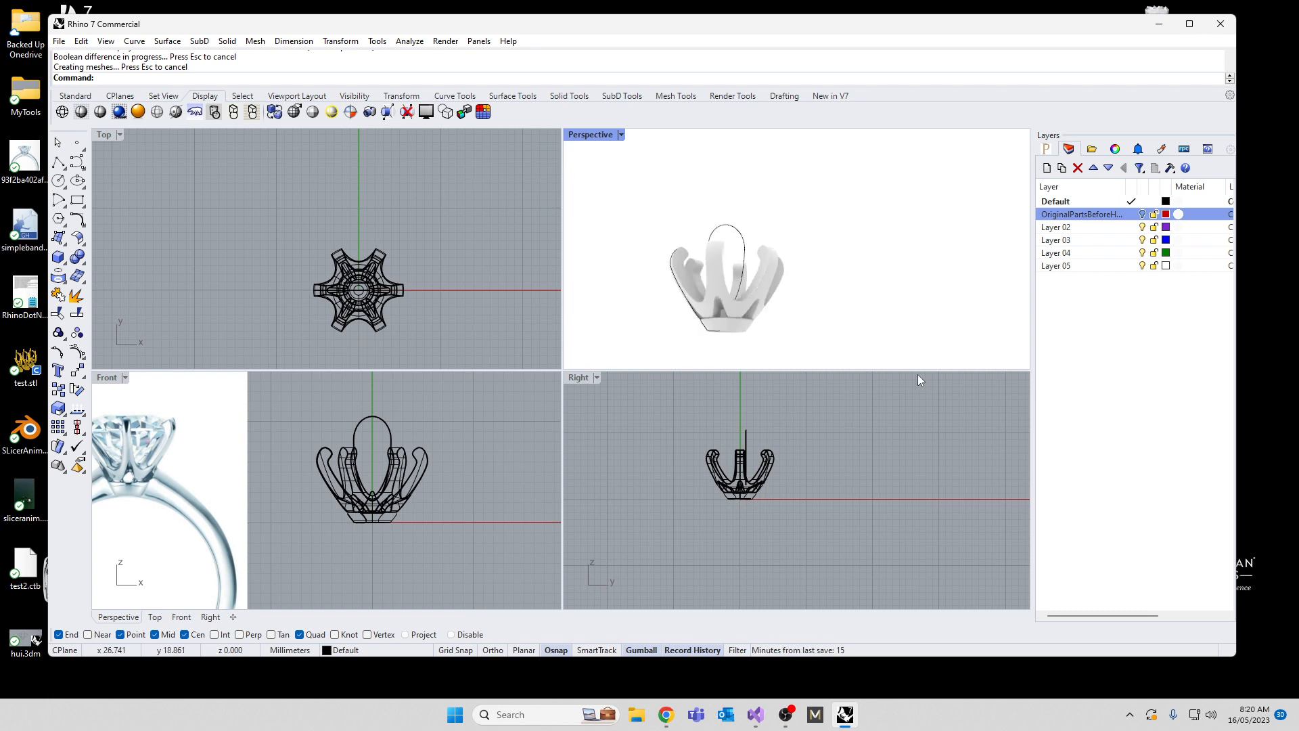
pyautogui.scroll(5, 287, 523)
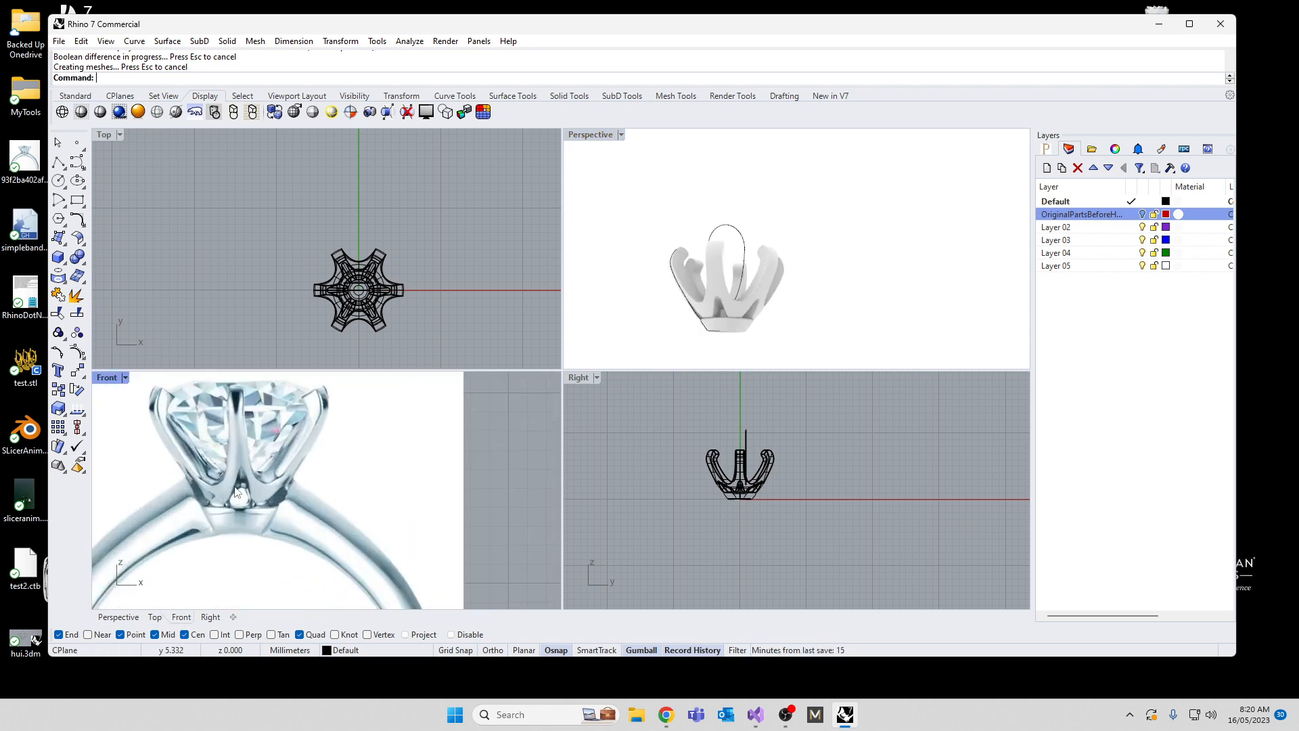
pyautogui.scroll(-5, 646, 254)
pyautogui.hotkey('ctrl', 'z')
pyautogui.hotkey('ctrl', 'z')
pyautogui.hotkey('ctrl', 'z')
pyautogui.hotkey('ctrl', 'z')
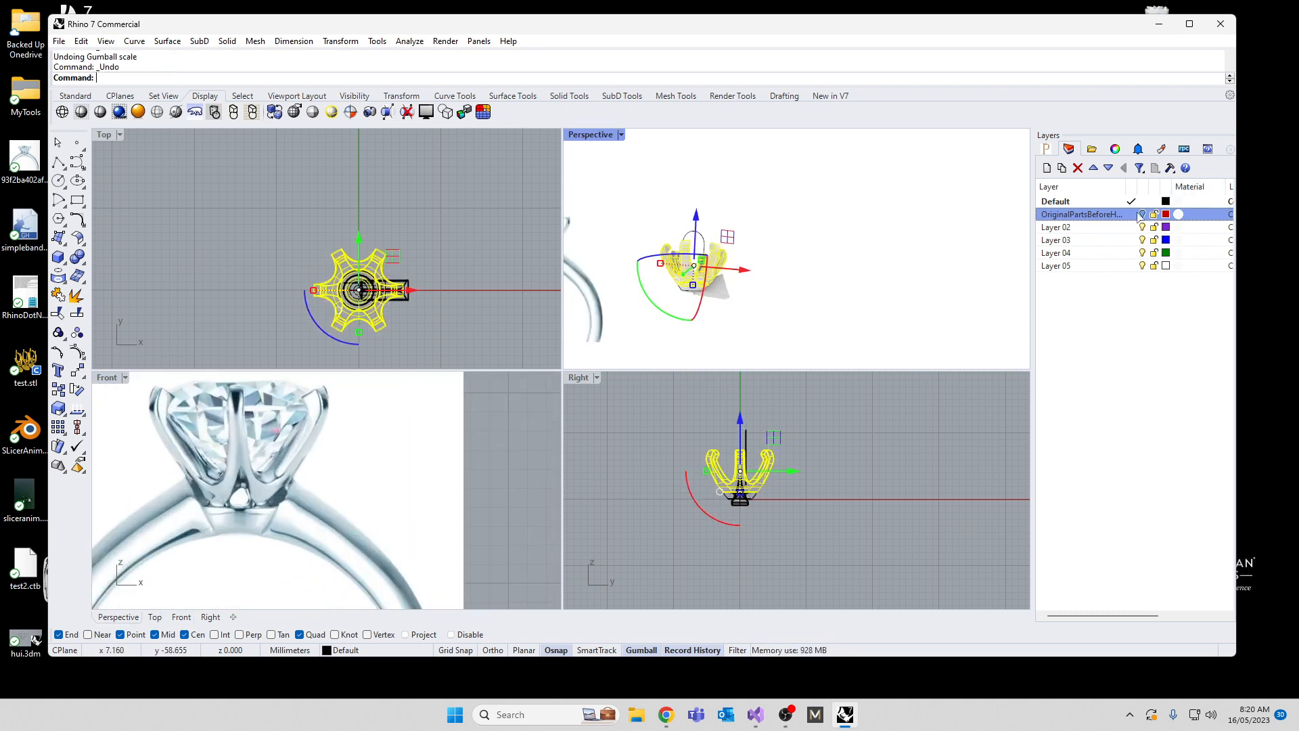
pyautogui.hotkey('ctrl', 'z')
pyautogui.hotkey('ctrl', 'z')
pyautogui.hotkey('ctrl', 'z')
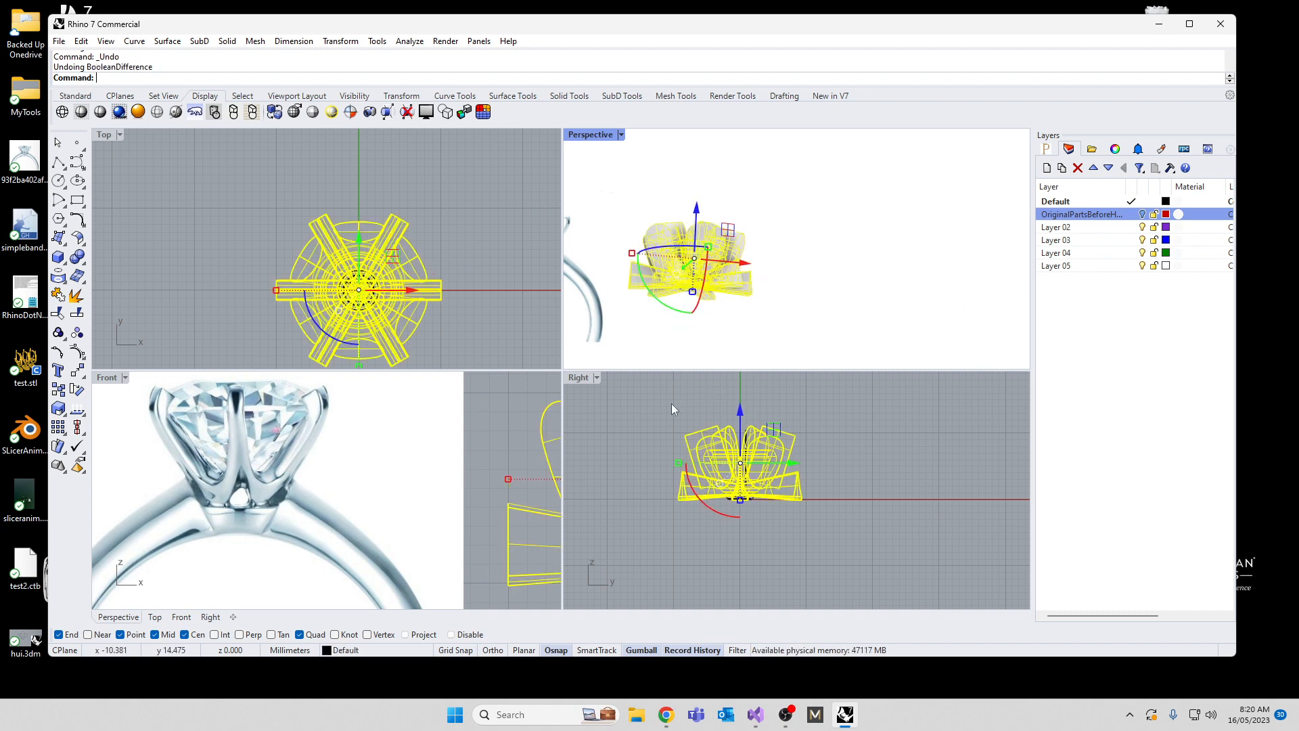
pyautogui.hotkey('ctrl', 'z')
pyautogui.hotkey('ctrl', 'z')
pyautogui.hotkey('ctrl', 'z')
pyautogui.hotkey('ctrl', 'z')
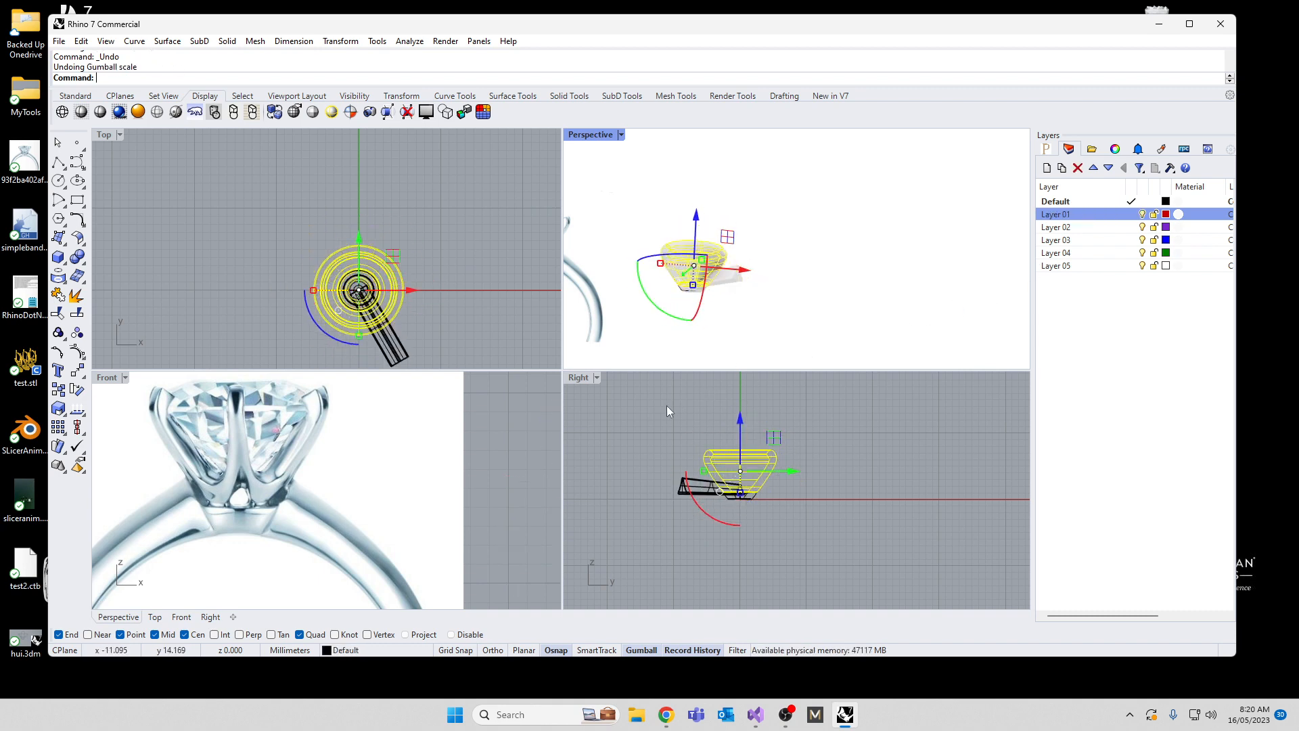
# Step: Redo the undone edits through the Boolean Difference that cuts the prongs out of the bowl-shaped head
pyautogui.moveTo(885, 240); pyautogui.dragTo(878, 331, button='right')
pyautogui.scroll(4, 651, 203)
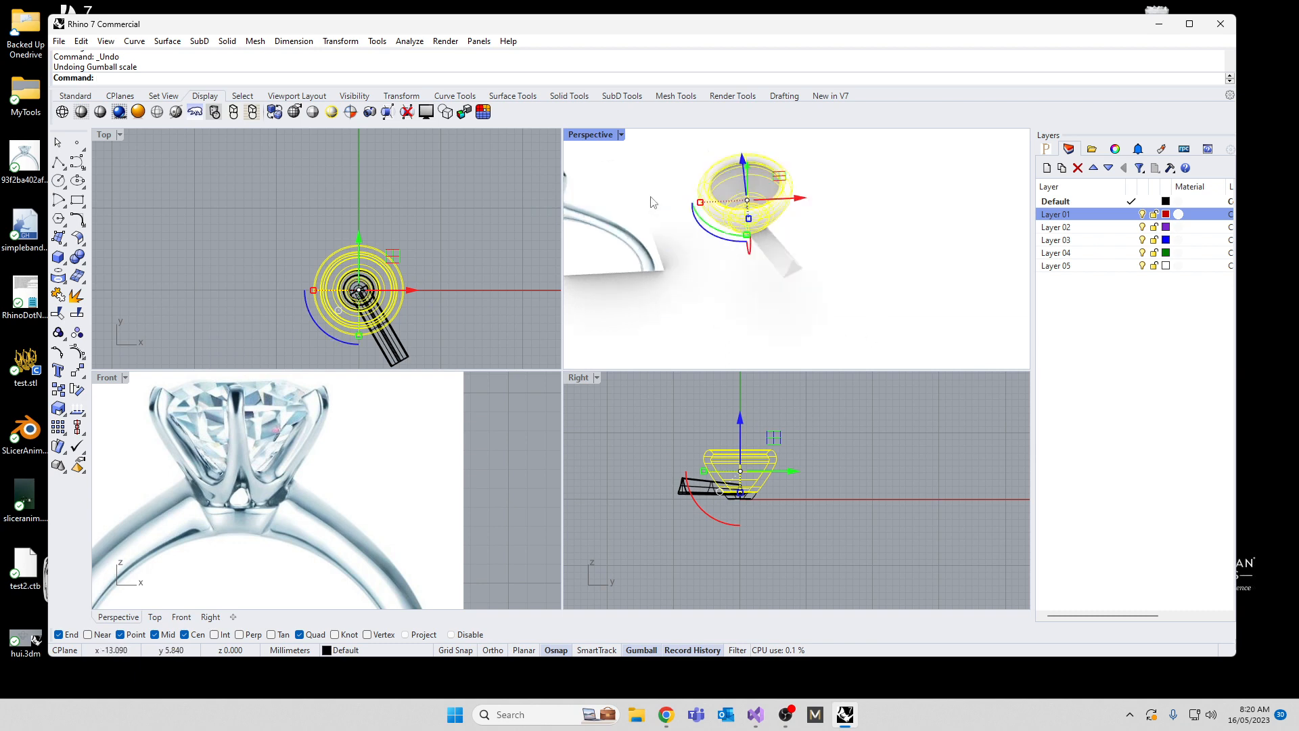
pyautogui.scroll(2, 652, 202)
pyautogui.write('Redo')
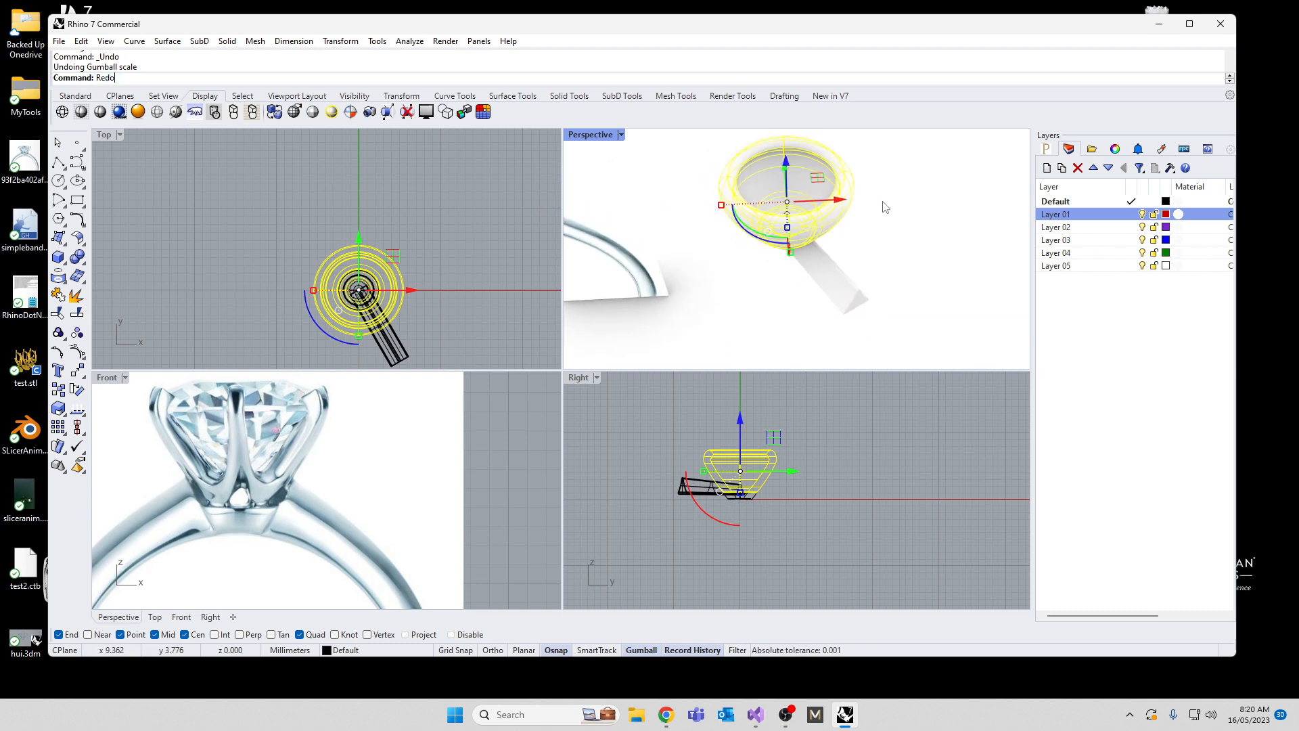
pyautogui.press('Return')
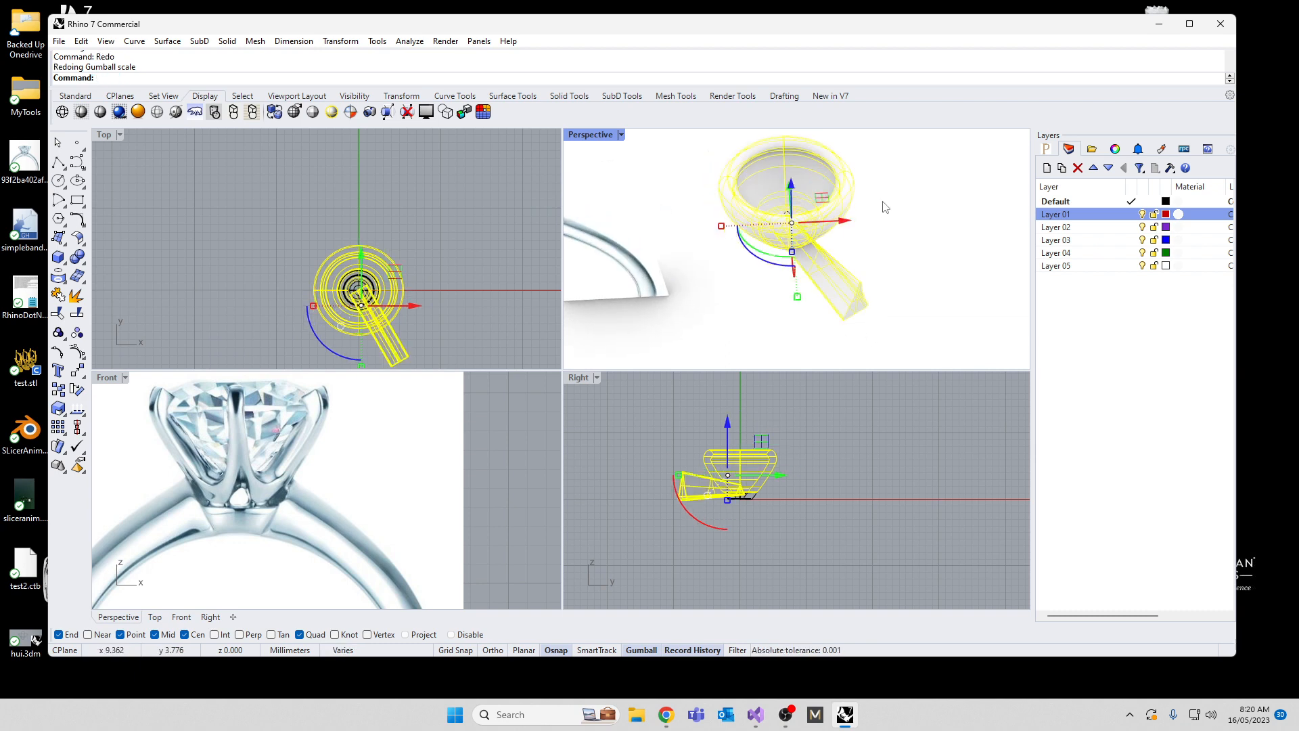
pyautogui.write('Redo')
pyautogui.press('Return')
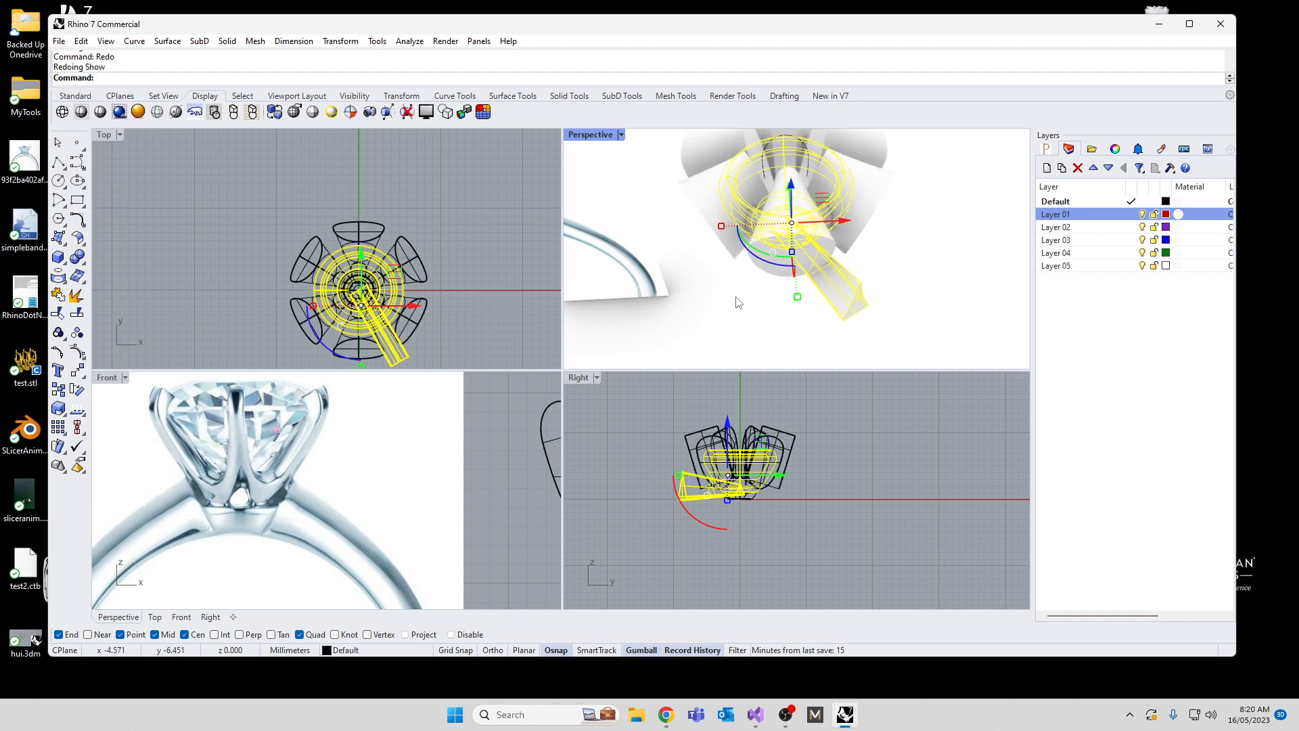
pyautogui.press('Return')
pyautogui.press('Return')
pyautogui.press('Return')
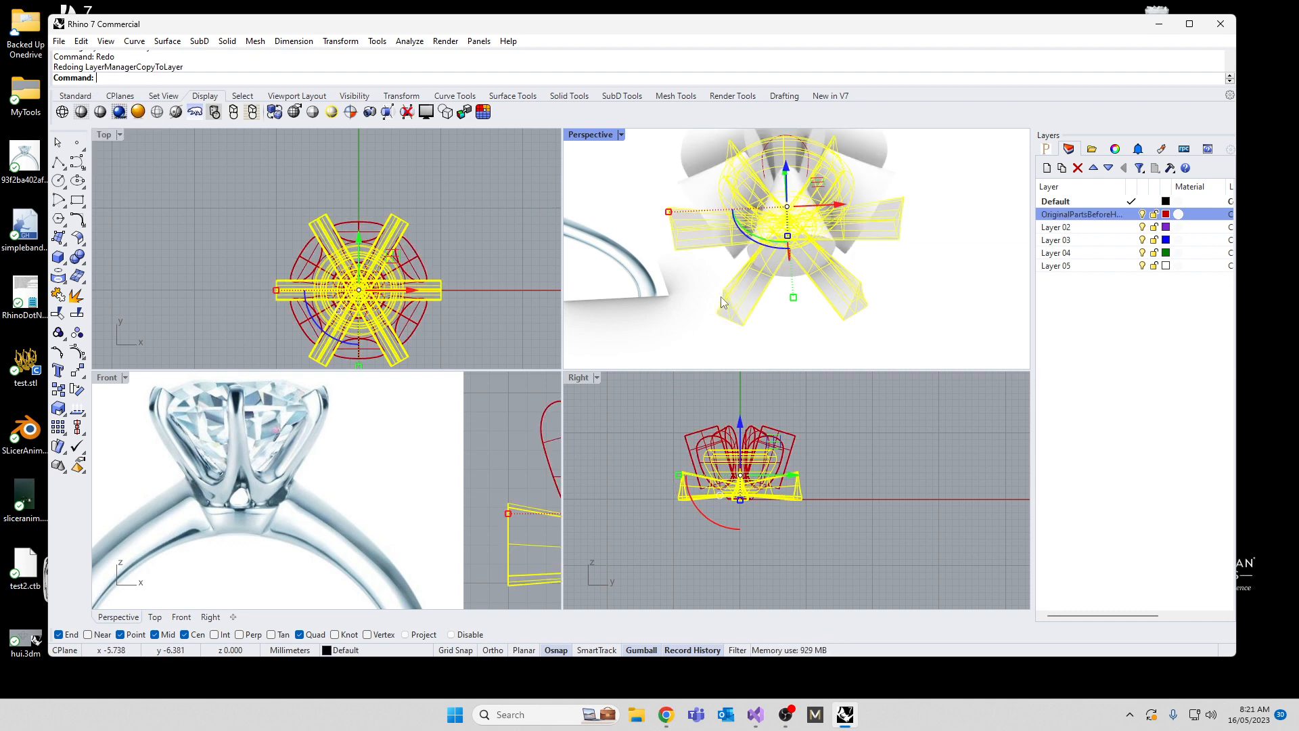
pyautogui.press('Return')
pyautogui.press('Return')
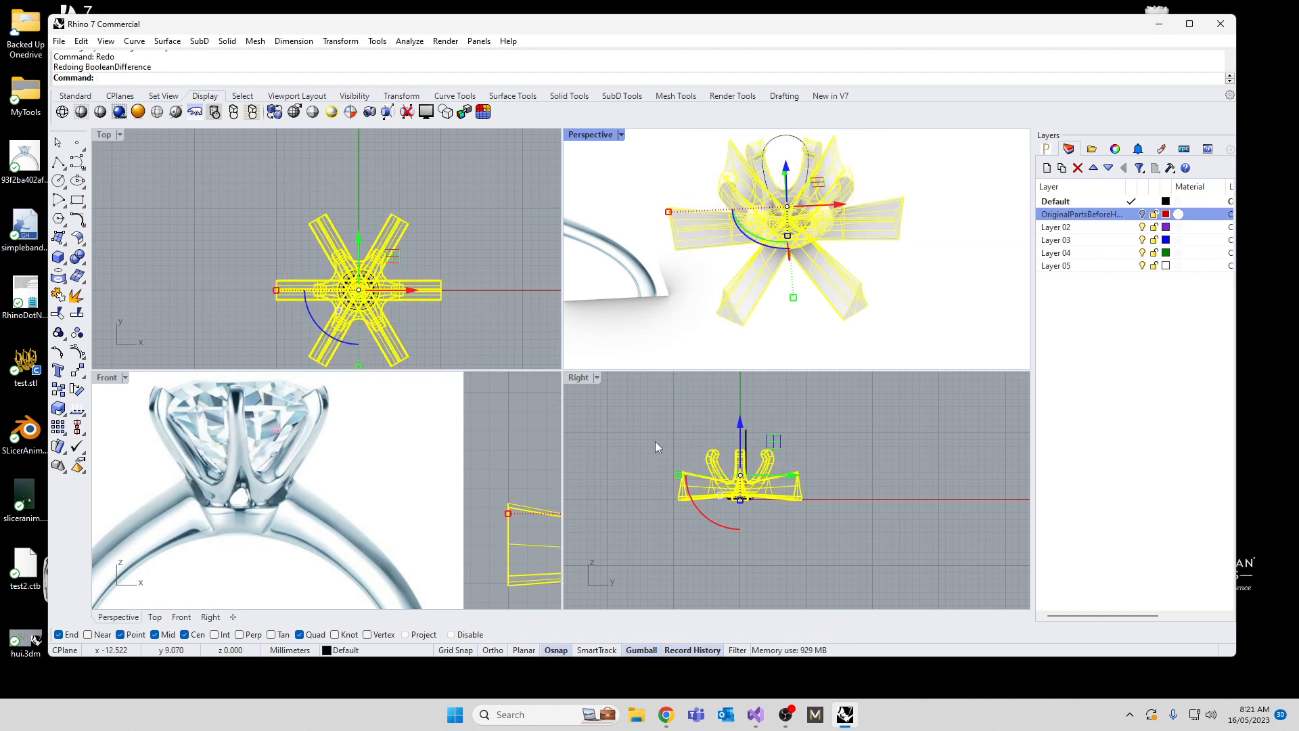
pyautogui.press('Return')
# Step: Redo the deletions of the surplus flared cutters and the remaining cutter's rotation, and clear the selection
pyautogui.moveTo(692, 341); pyautogui.dragTo(672, 264, button='right')
pyautogui.hotkey('ctrl', 'y')
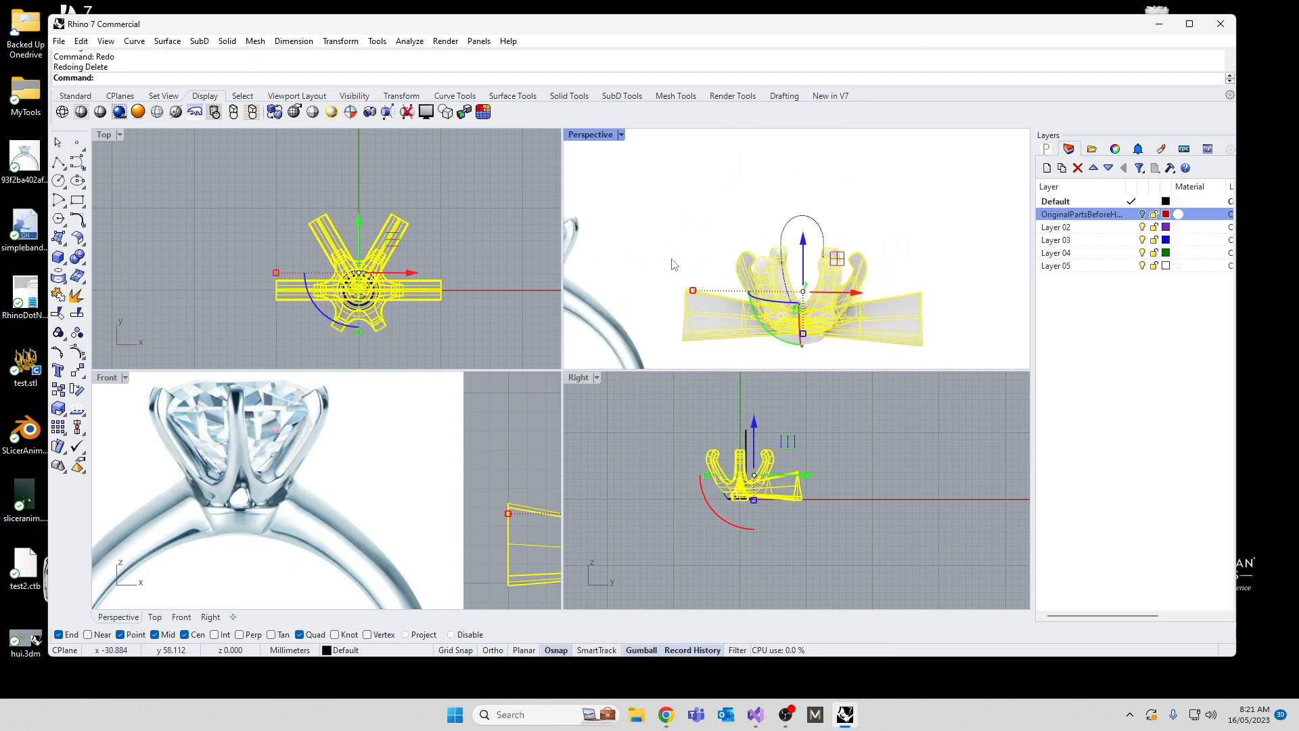
pyautogui.hotkey('ctrl', 'y')
pyautogui.scroll(8, 811, 345)
pyautogui.scroll(-5, 799, 316)
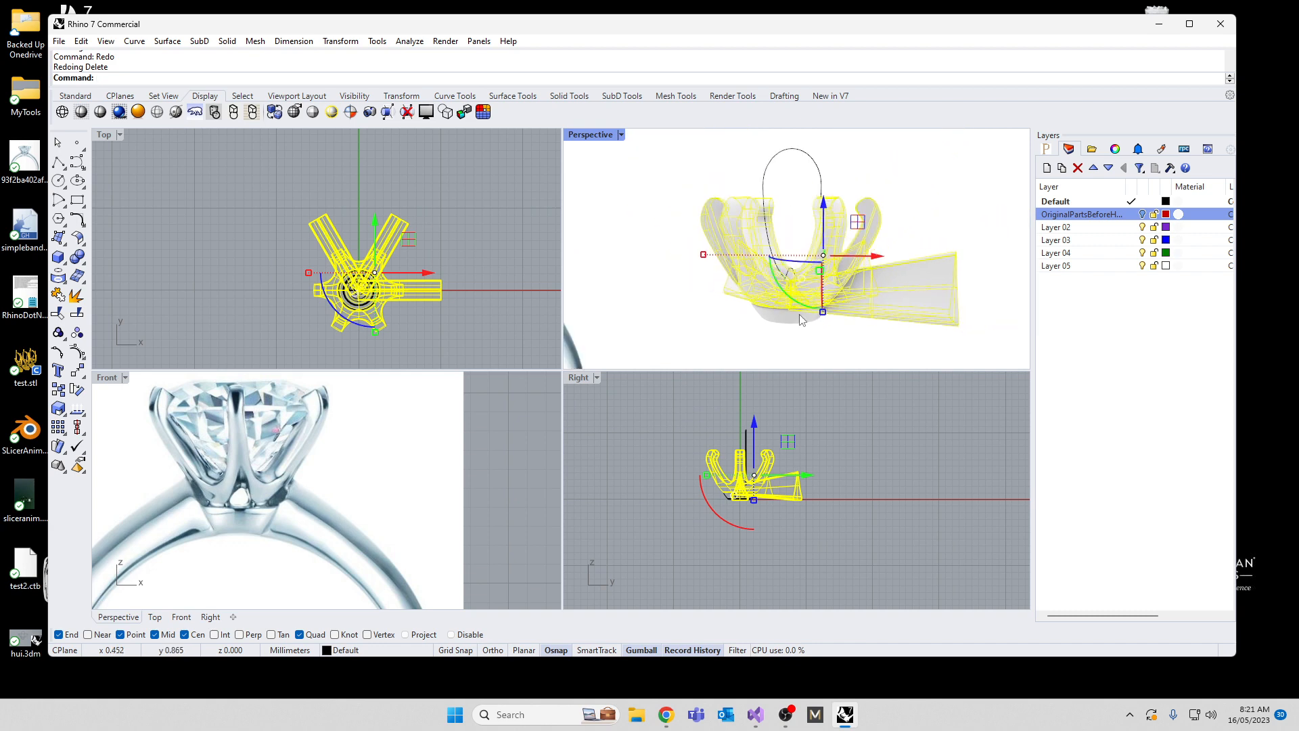
pyautogui.moveTo(800, 316); pyautogui.dragTo(856, 310, button='right')
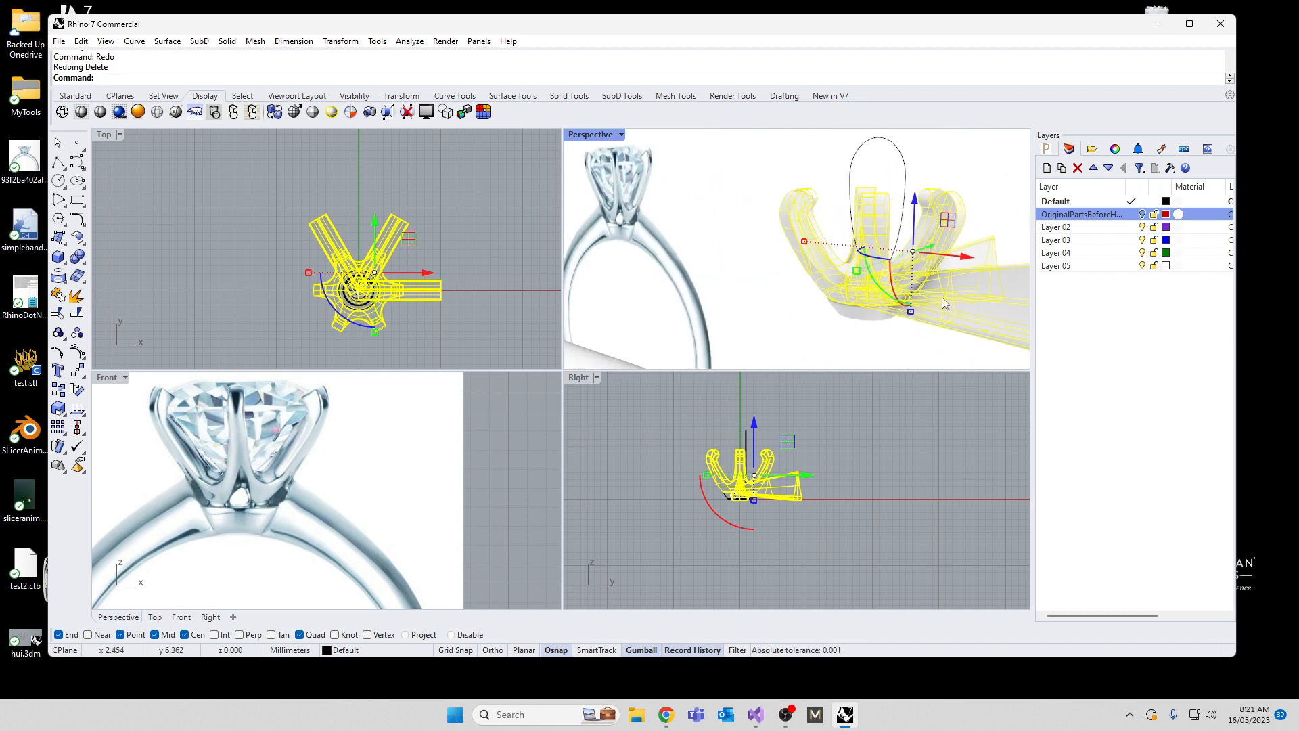
pyautogui.hotkey('ctrl', 'z')
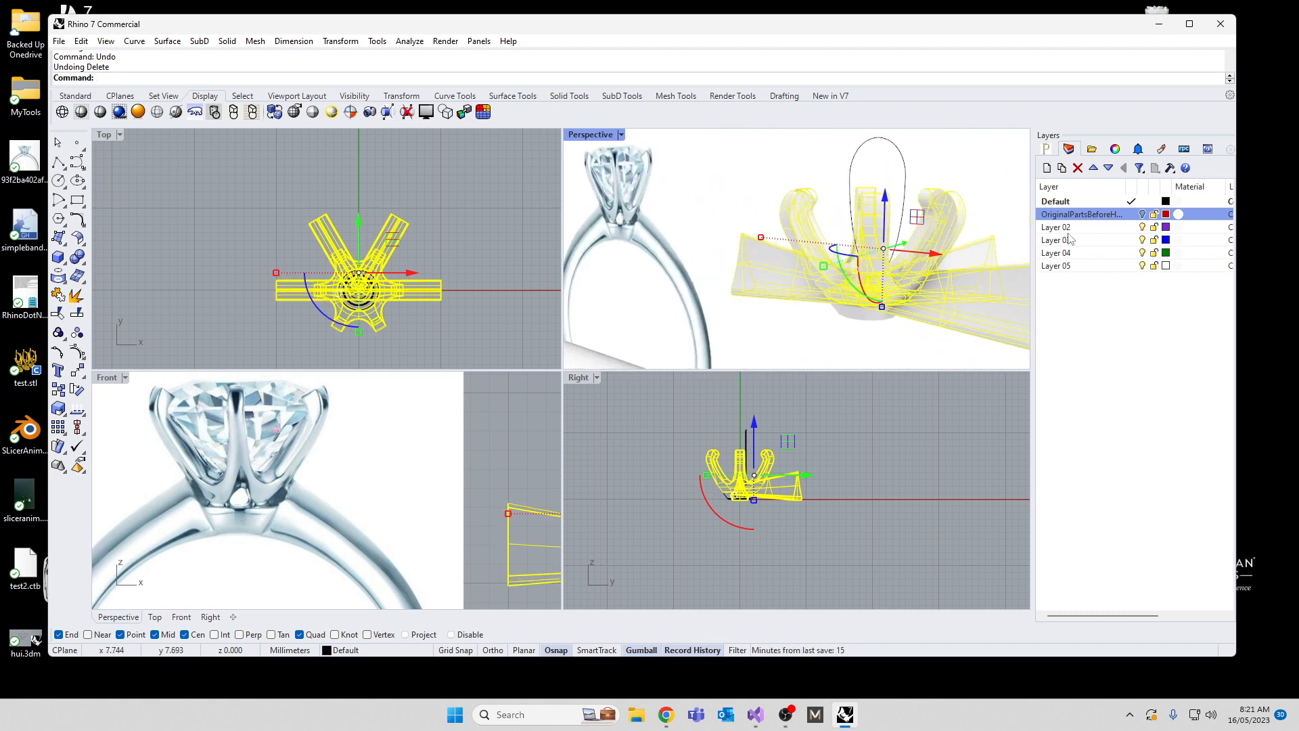
pyautogui.hotkey('ctrl', 'y')
pyautogui.hotkey('ctrl', 'y')
pyautogui.hotkey('ctrl', 'y')
pyautogui.hotkey('ctrl', 'y')
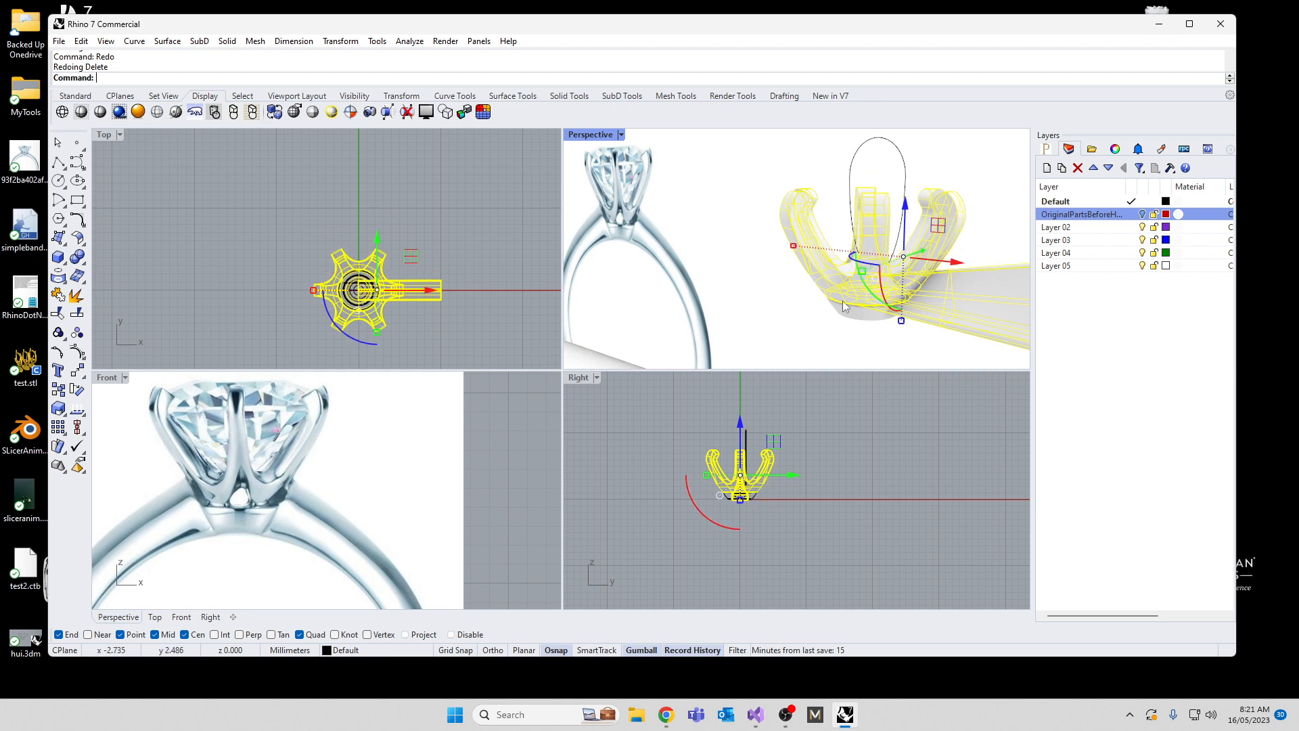
pyautogui.press('Escape')
# Step: Polar array the tilted flared cutter around the origin with 6 items filling 360 degrees
pyautogui.moveTo(816, 326); pyautogui.dragTo(810, 290, button='right')
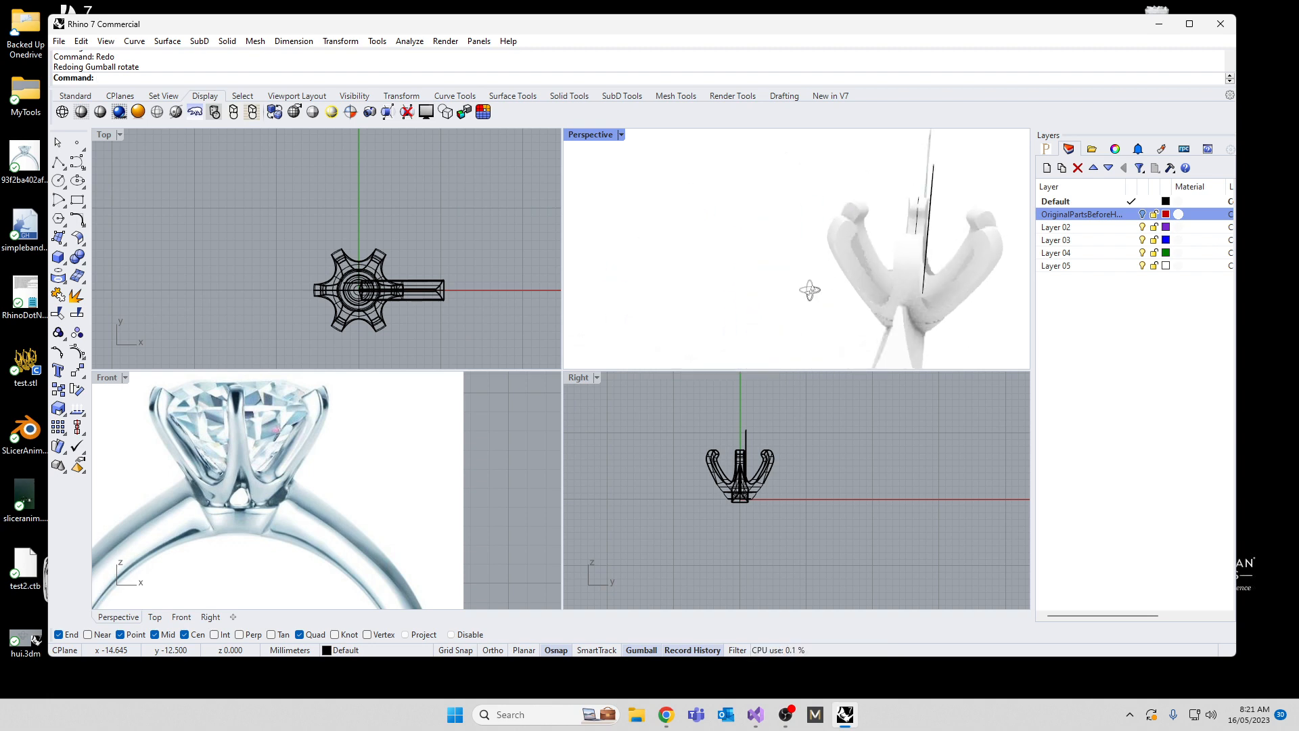
pyautogui.click(915, 346)
pyautogui.moveTo(820, 302); pyautogui.dragTo(594, 301, button='right')
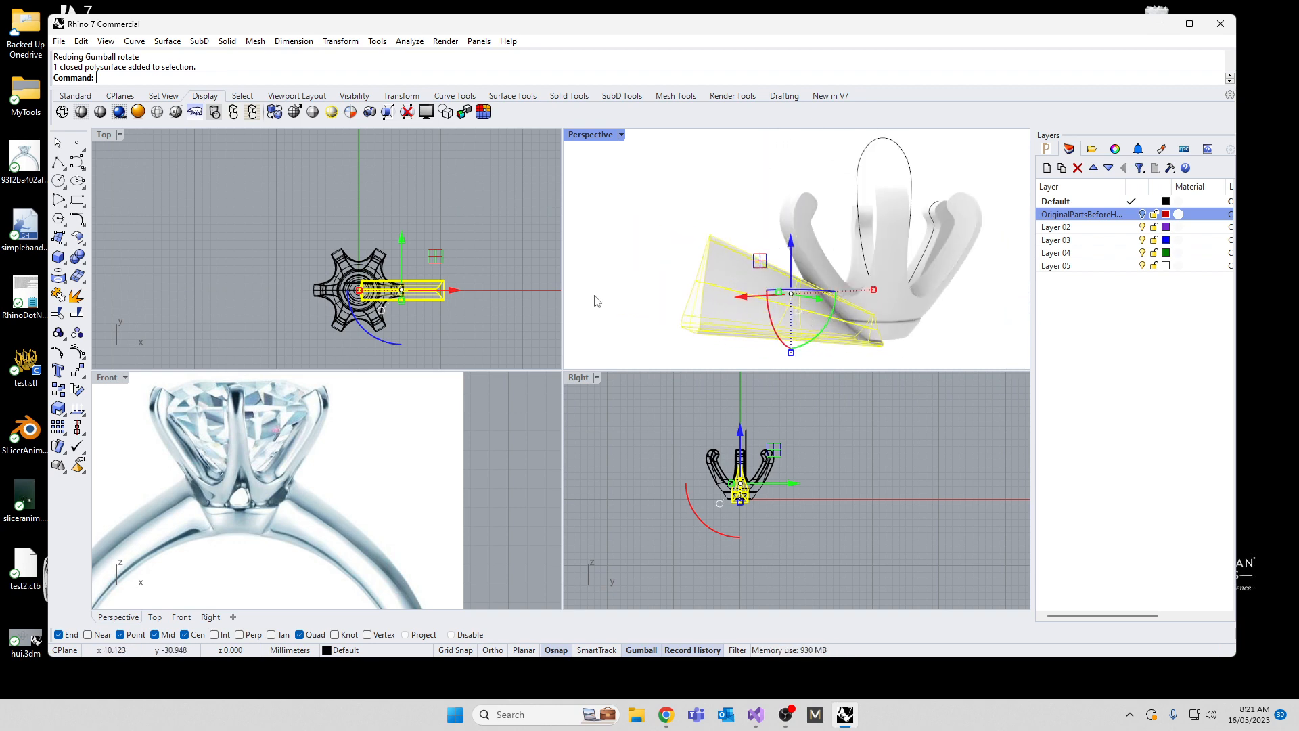
pyautogui.write('P[olar')
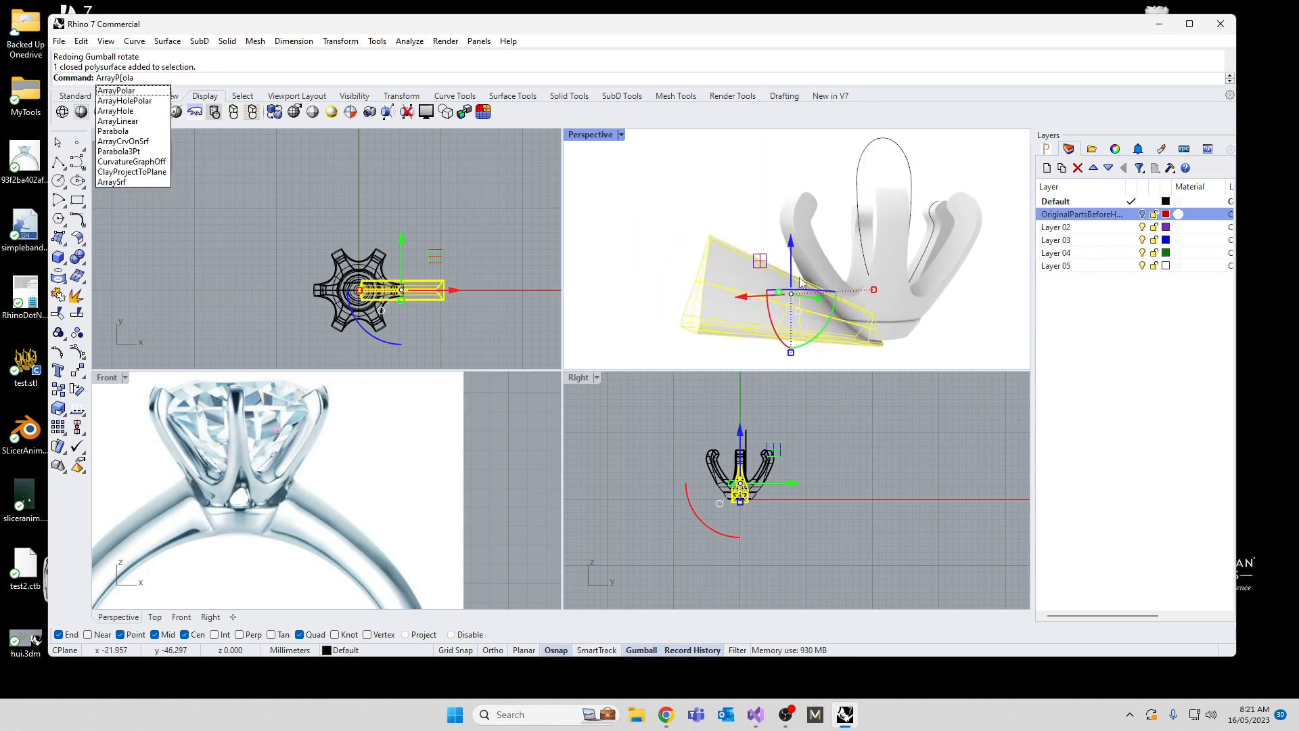
pyautogui.press('Return')
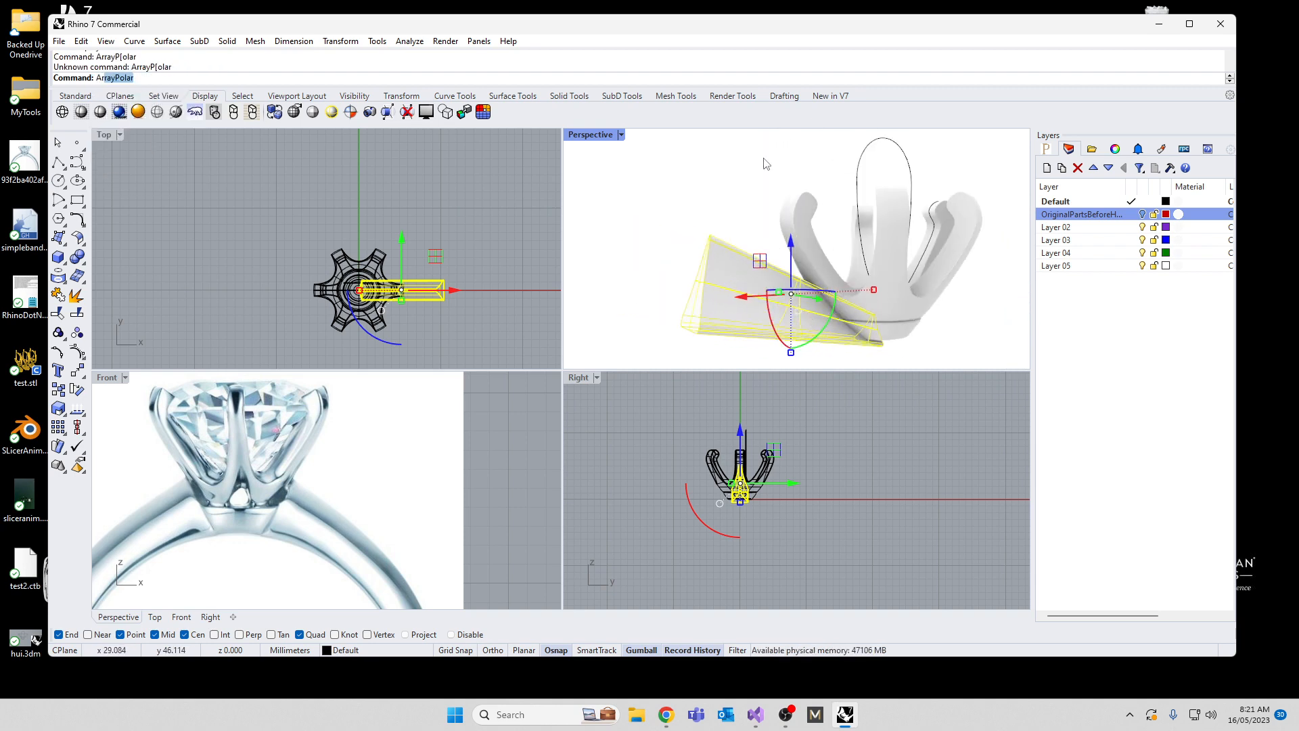
pyautogui.write('ArrayPolar')
pyautogui.press('Return')
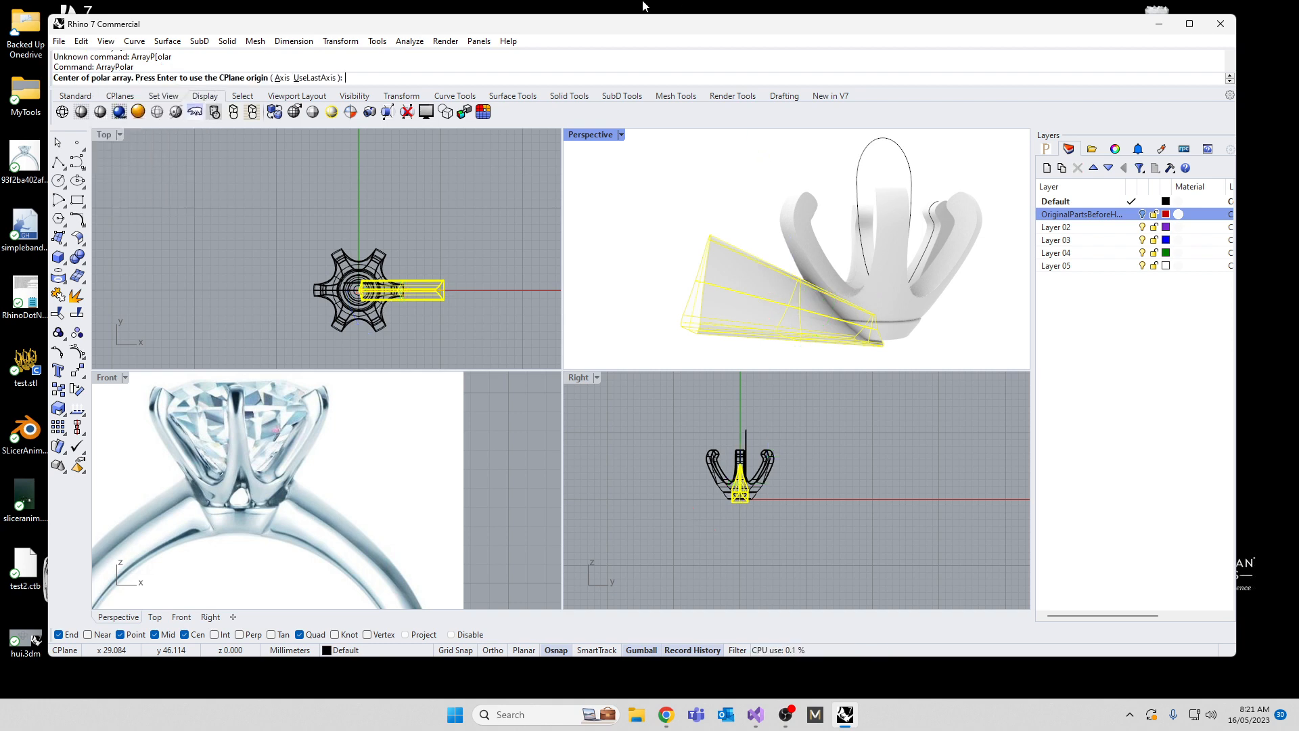
pyautogui.write('0')
pyautogui.press('Return')
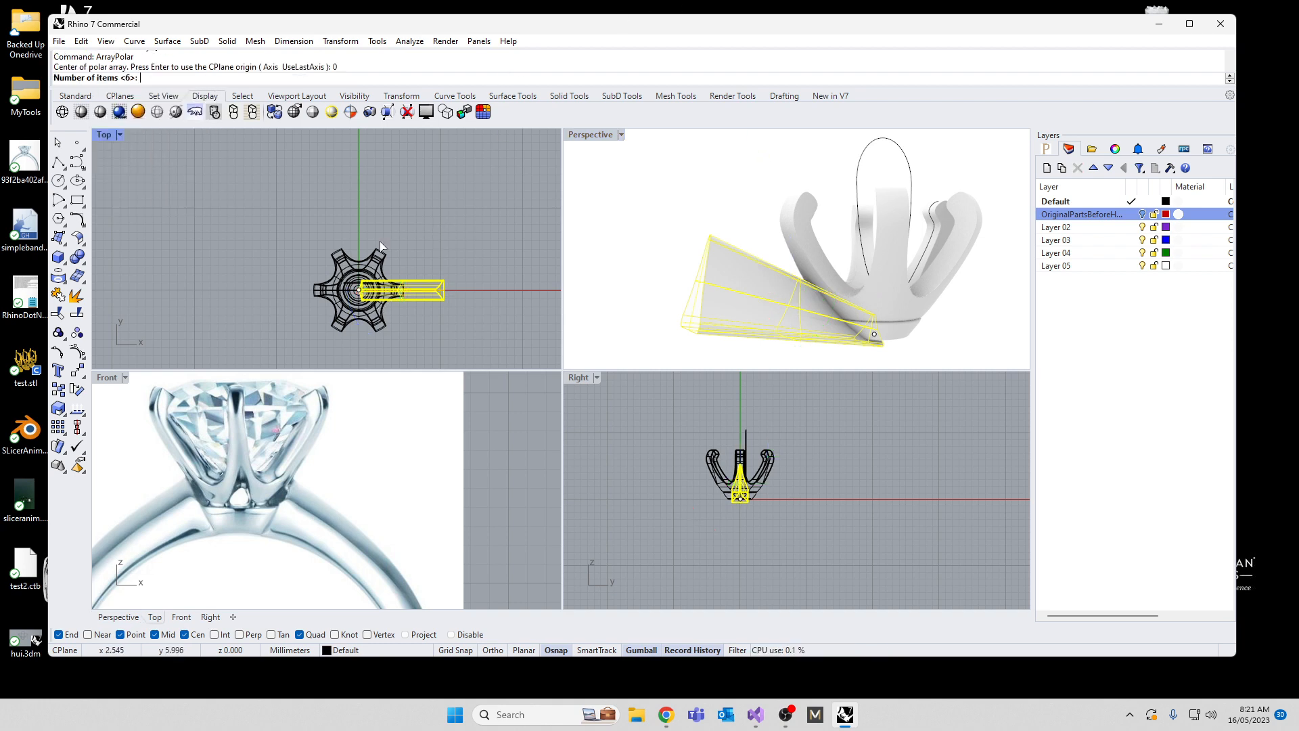
pyautogui.press('Return')
pyautogui.press('Return')
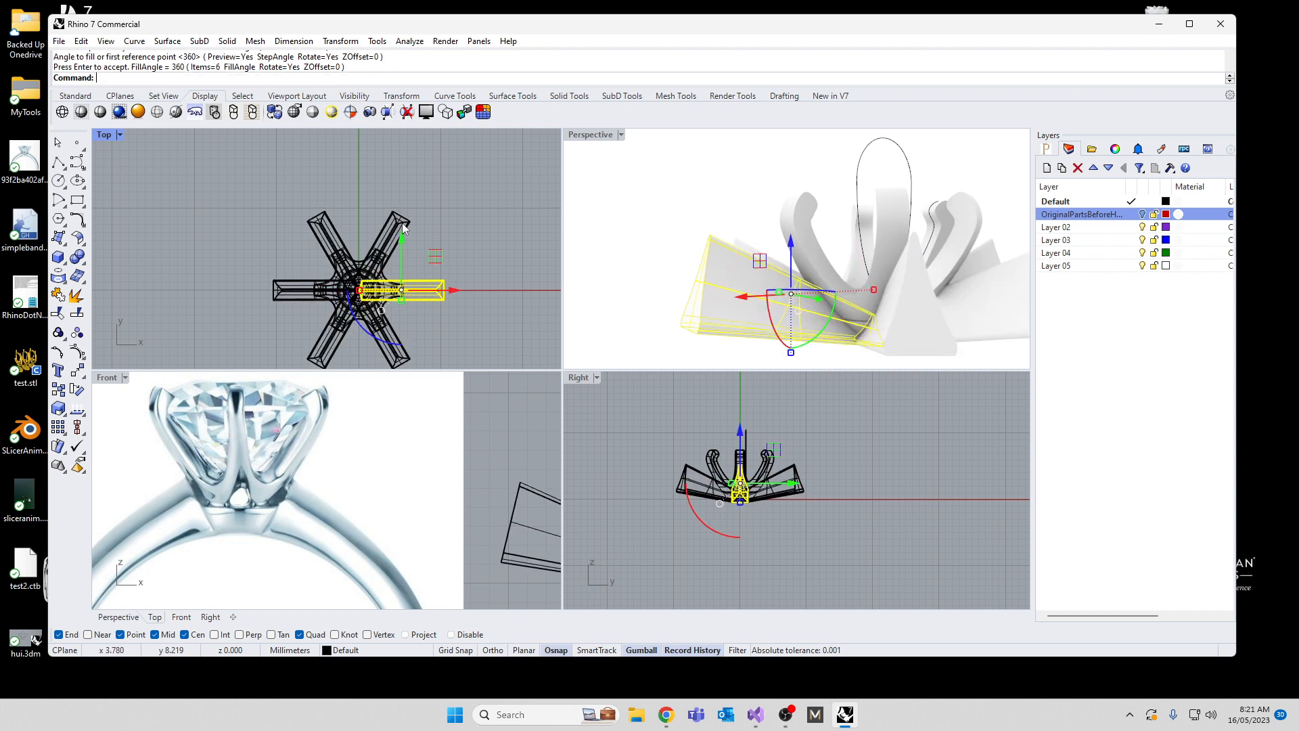
# Step: Subtract the six tilted cutters from the pronged head with Boolean Difference and accept the history warning
pyautogui.scroll(8, 644, 249)
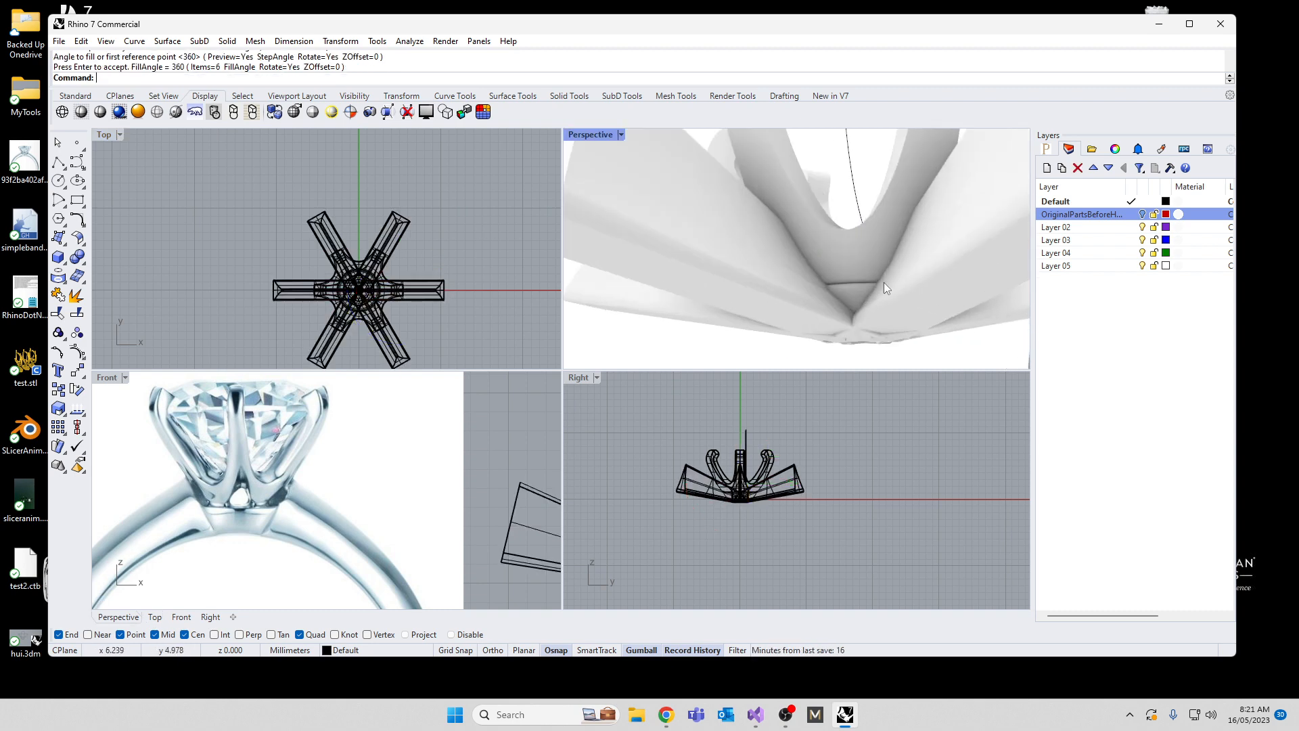
pyautogui.scroll(-5, 884, 282)
pyautogui.click(942, 208)
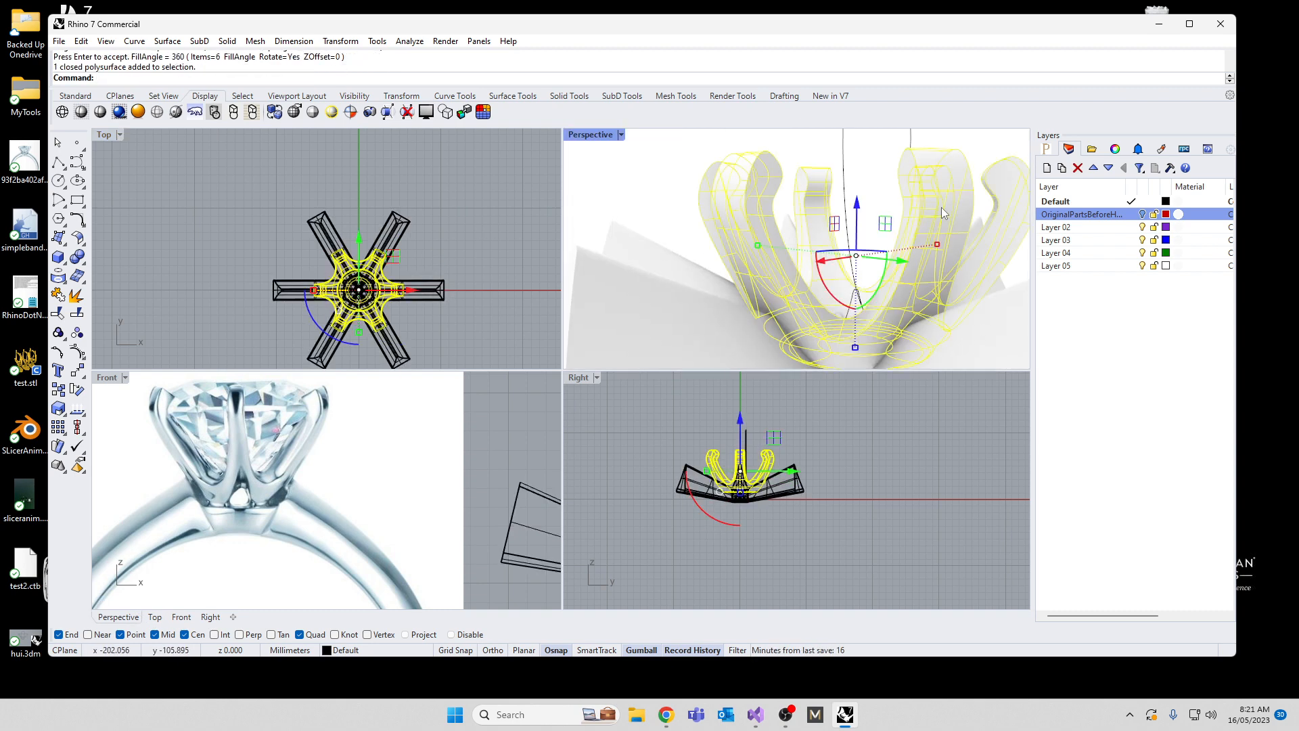
pyautogui.write('bd')
pyautogui.press('Return')
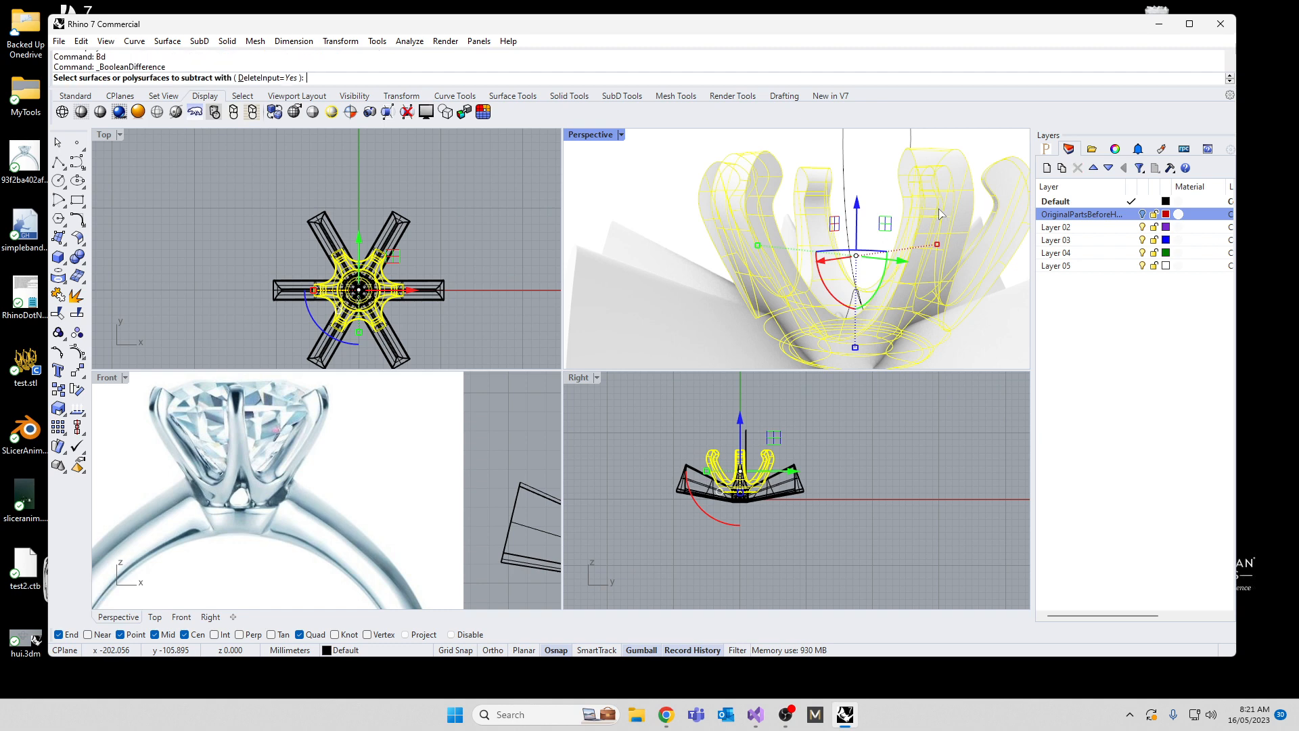
pyautogui.click(800, 471)
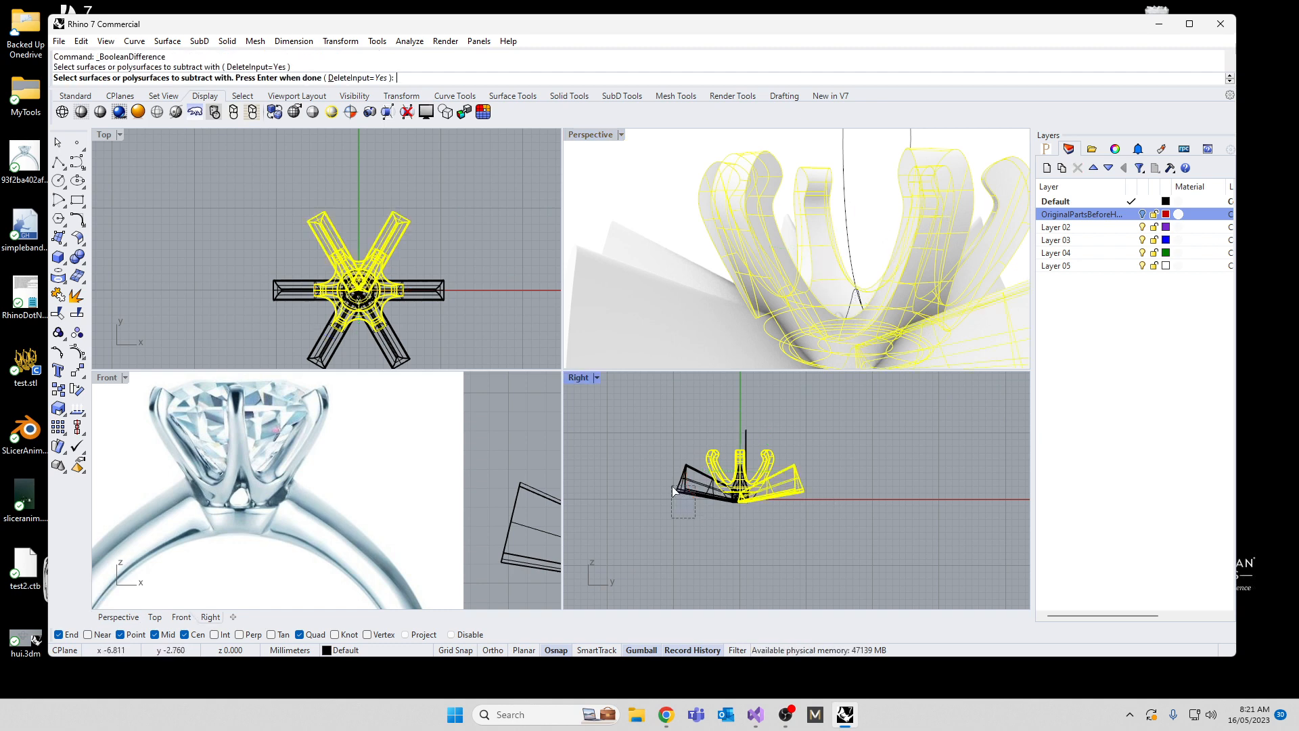
pyautogui.moveTo(672, 486); pyautogui.dragTo(671, 484)
pyautogui.moveTo(450, 315); pyautogui.dragTo(420, 265)
pyautogui.moveTo(288, 327); pyautogui.dragTo(257, 291)
pyautogui.press('Return')
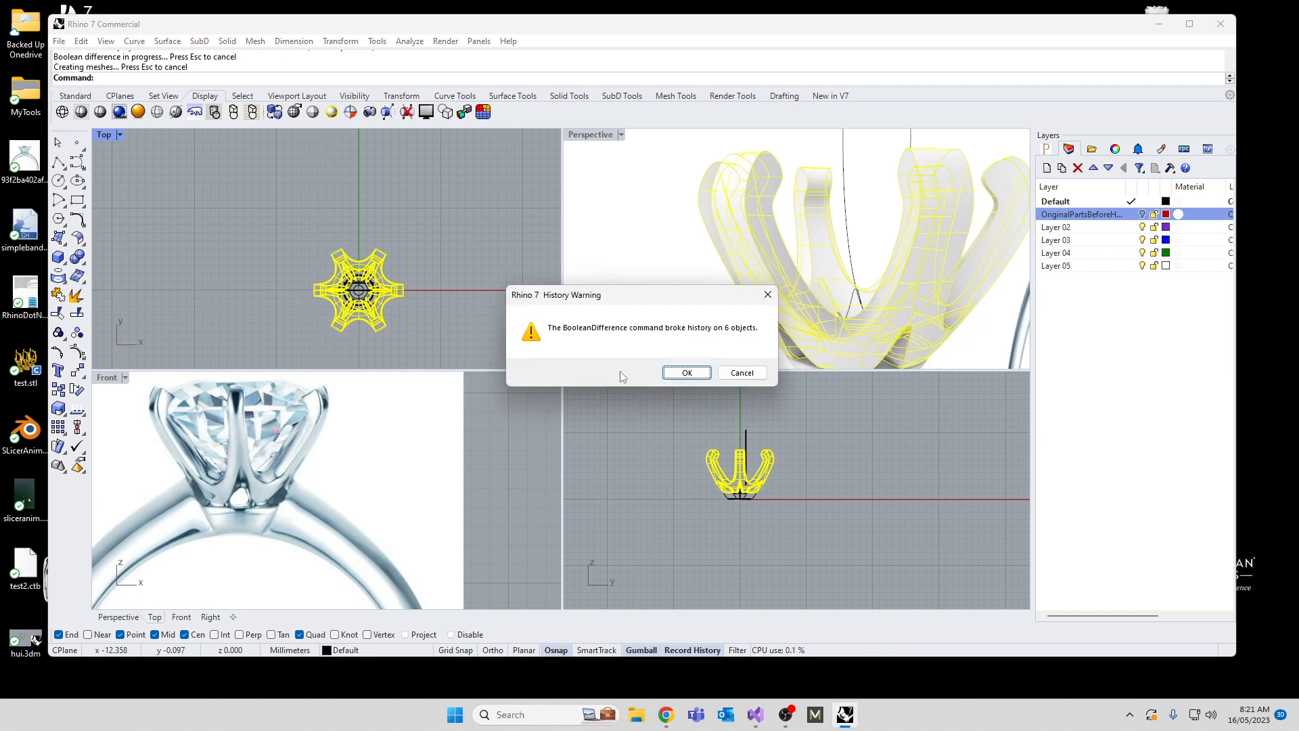
pyautogui.click(689, 374)
# Step: Move the base collar straight down clear of the prongs, accept the history warning and clear the selection
pyautogui.moveTo(720, 328); pyautogui.dragTo(759, 316, button='right')
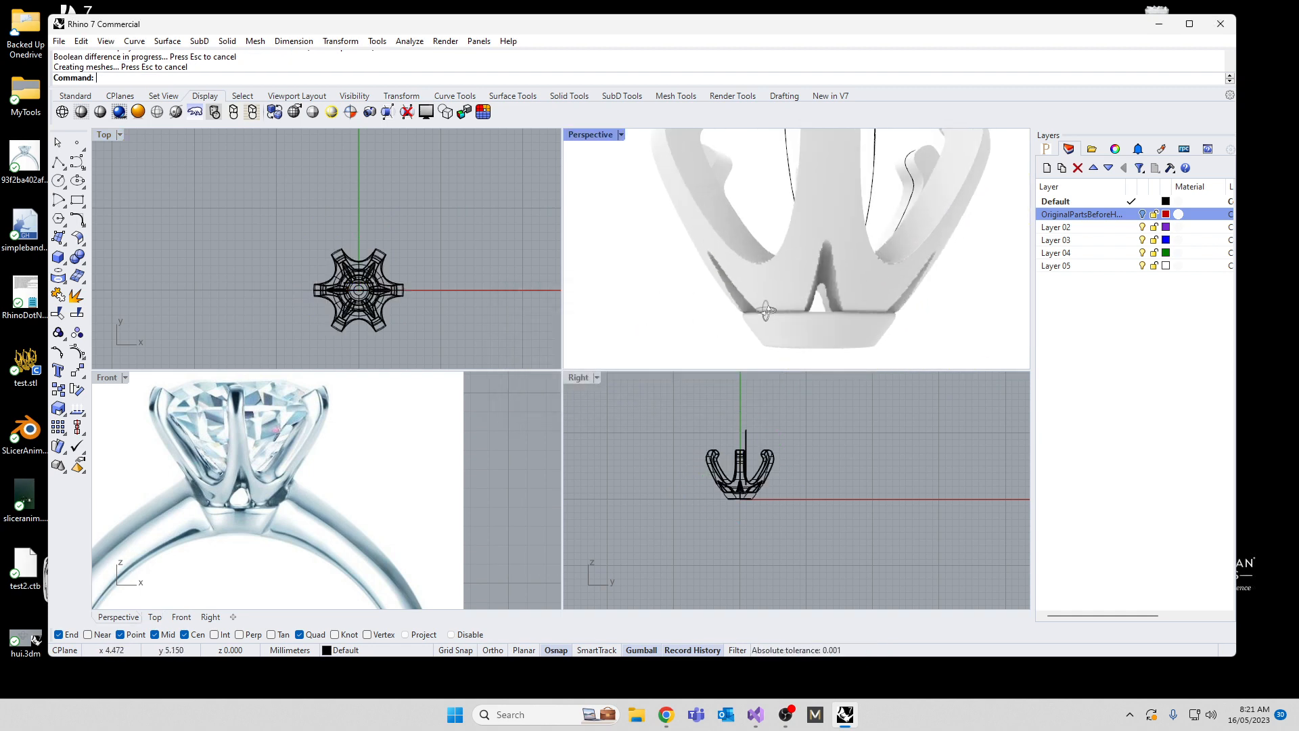
pyautogui.click(785, 333)
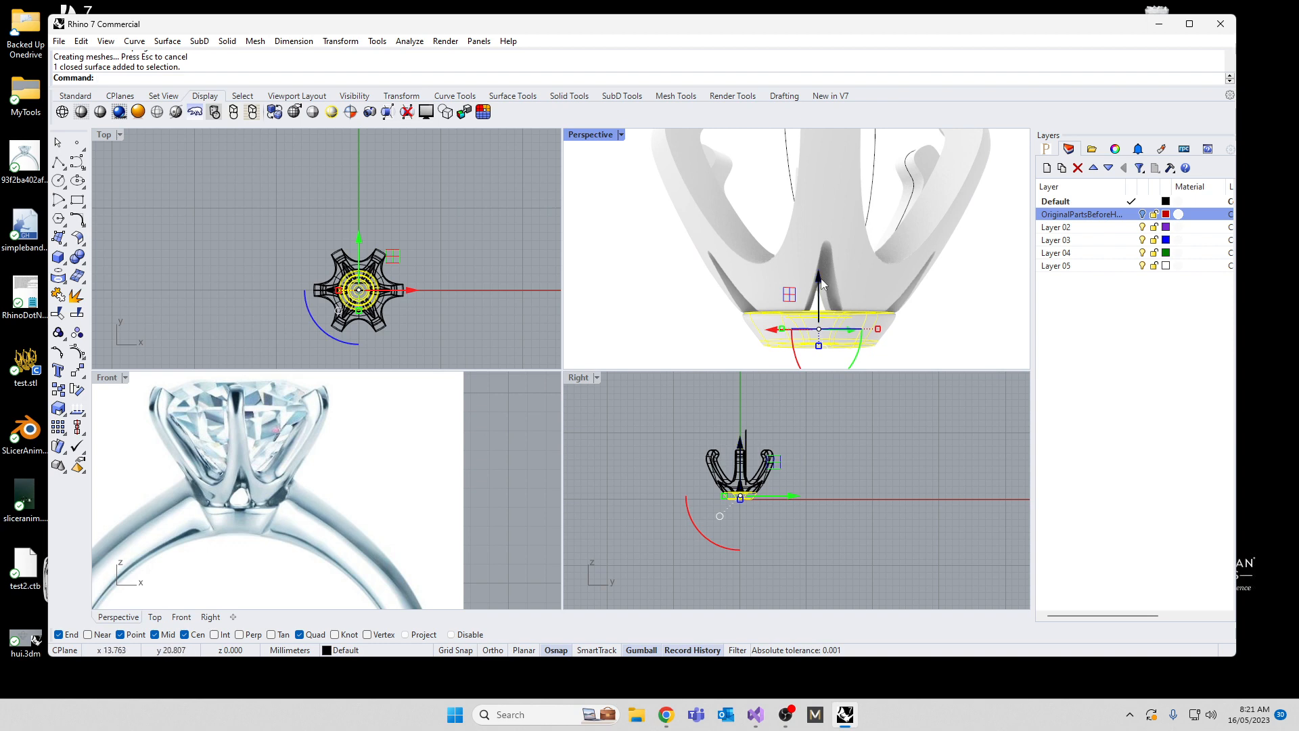
pyautogui.moveTo(820, 275); pyautogui.dragTo(824, 322)
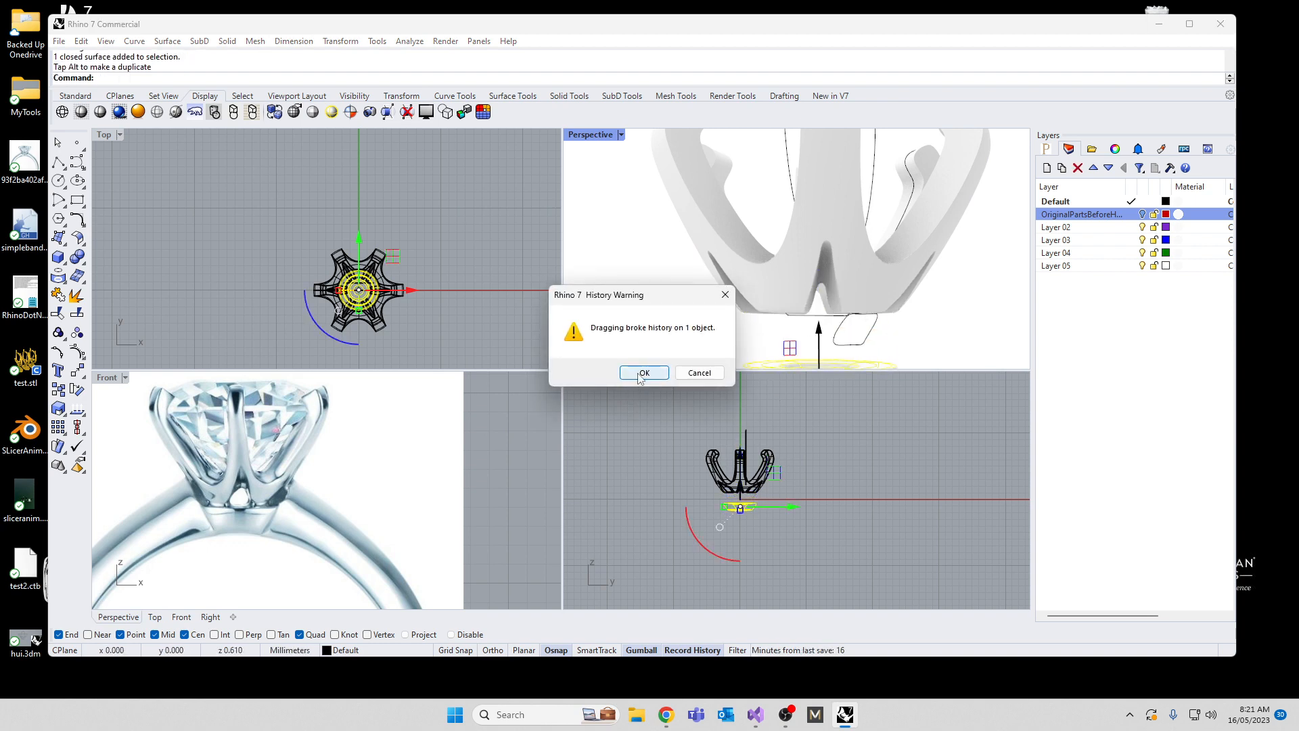
pyautogui.click(640, 374)
pyautogui.moveTo(666, 339); pyautogui.dragTo(682, 259, button='right')
pyautogui.scroll(3, 743, 222)
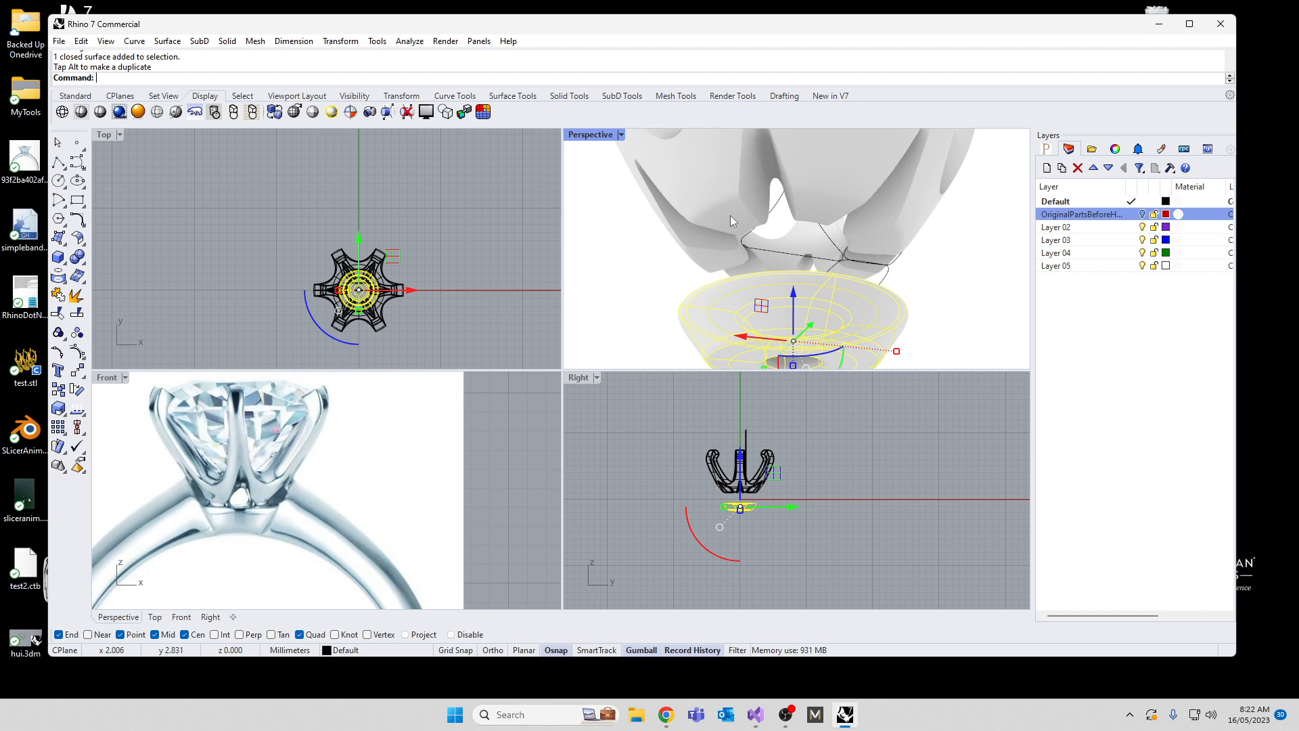
pyautogui.click(729, 215)
pyautogui.click(663, 277)
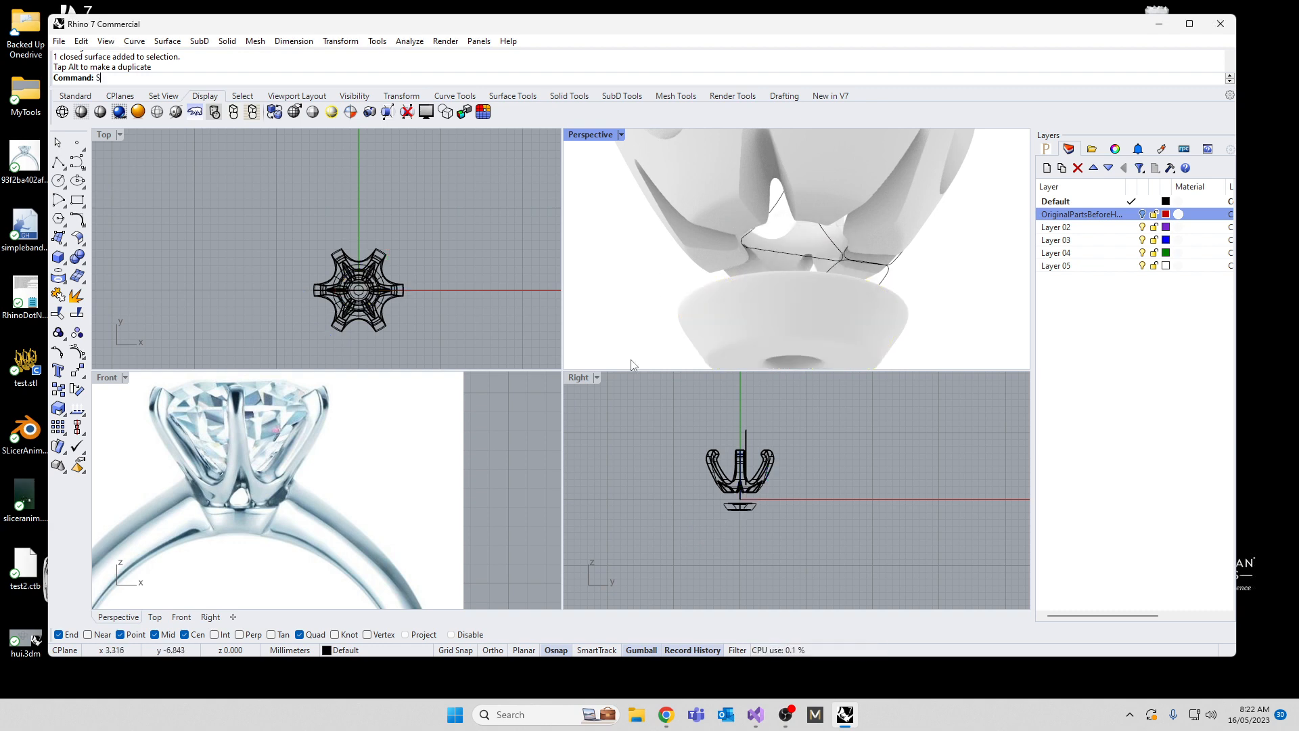
# Step: Hide all construction curves and the base collar, leaving only the pronged head displayed
pyautogui.write('SelCrv')
pyautogui.press('Return')
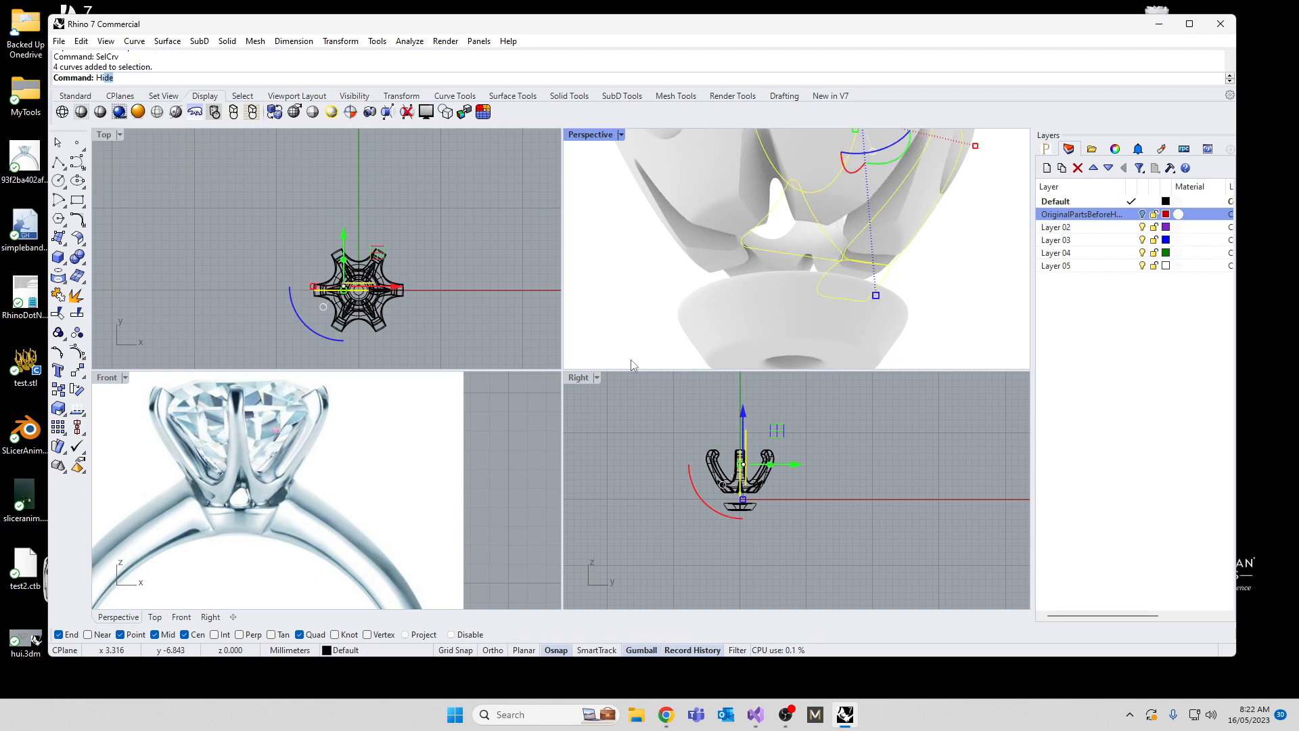
pyautogui.write('Hide')
pyautogui.press('Return')
pyautogui.click(752, 344)
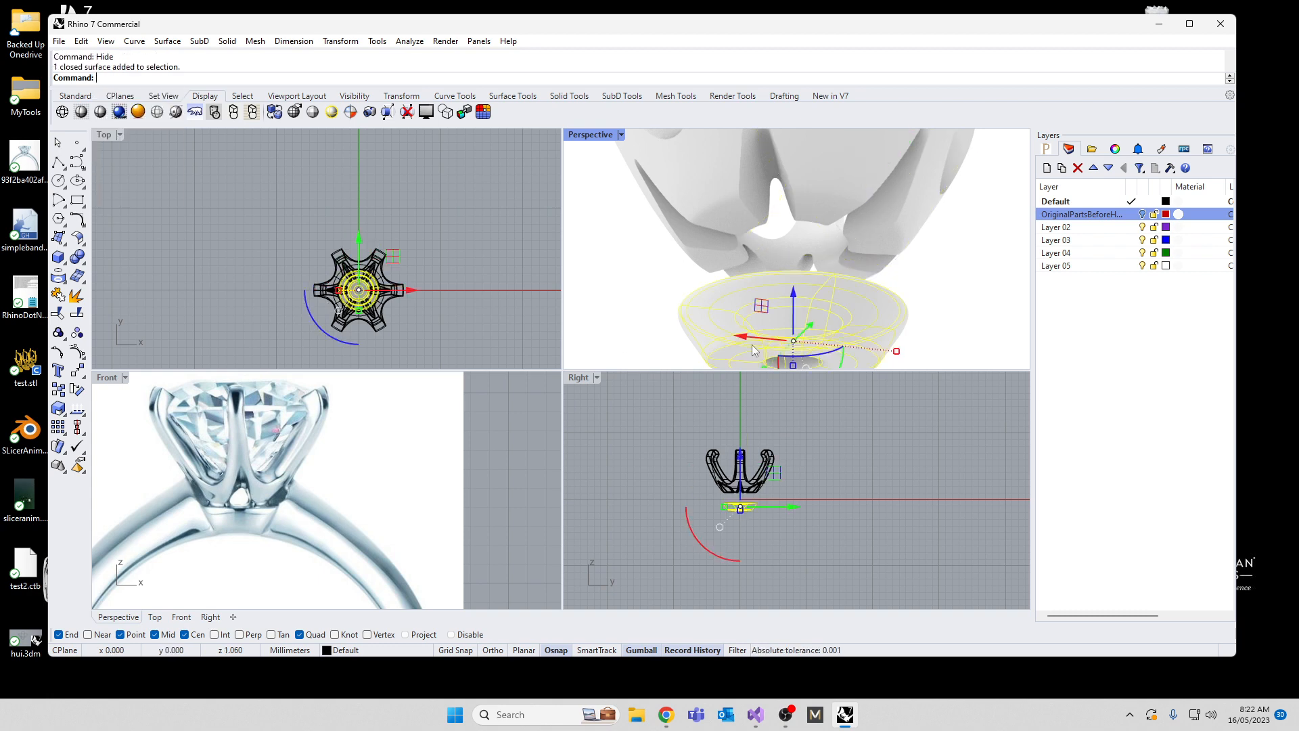
pyautogui.press('Return')
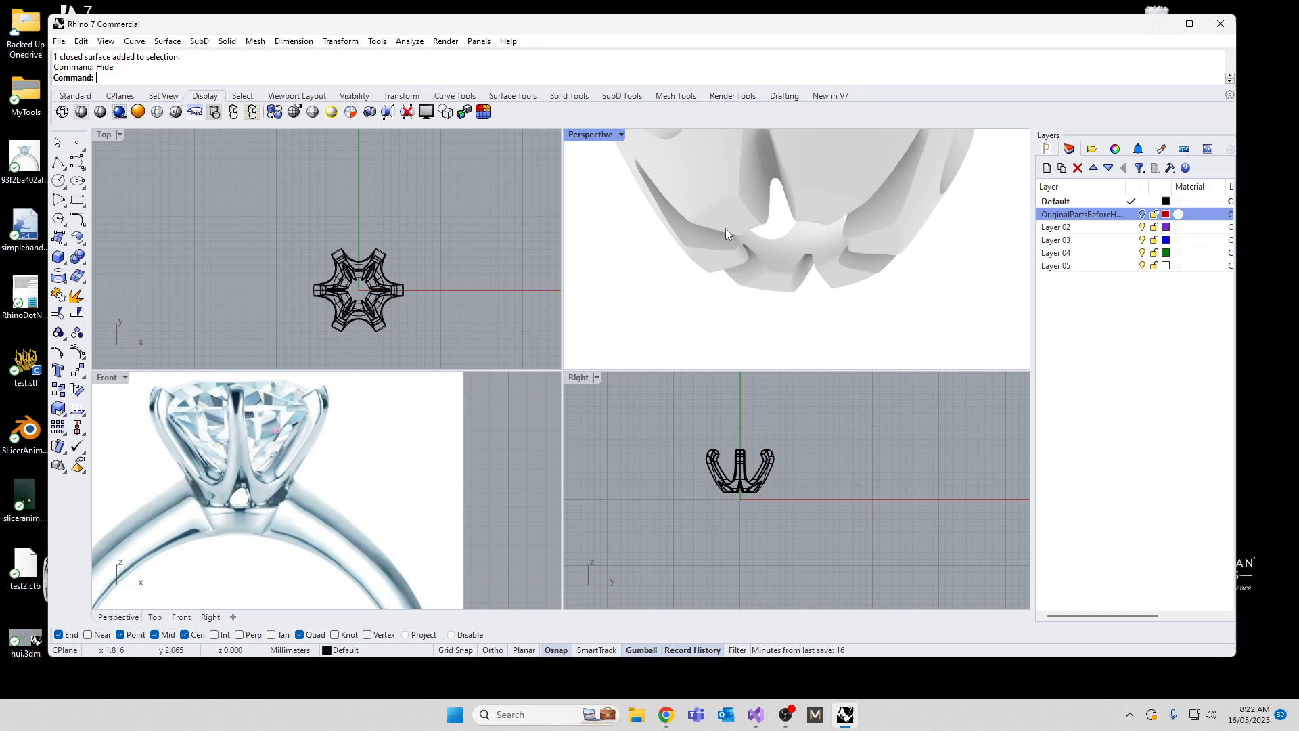
# Step: Set the Perspective view to Shaded display and compare the triangular openings at the prongs' base with the reference photo
pyautogui.click(620, 135)
pyautogui.click(663, 165)
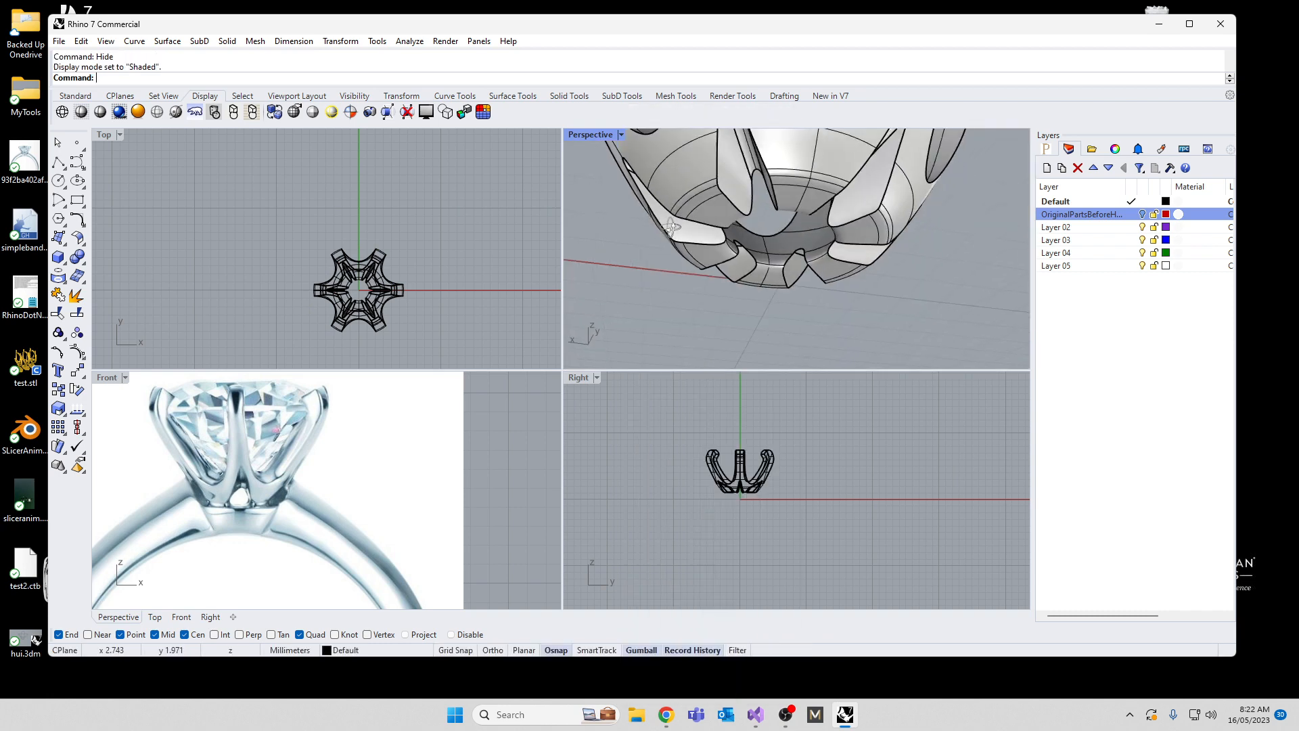
pyautogui.moveTo(672, 228); pyautogui.dragTo(739, 192, button='right')
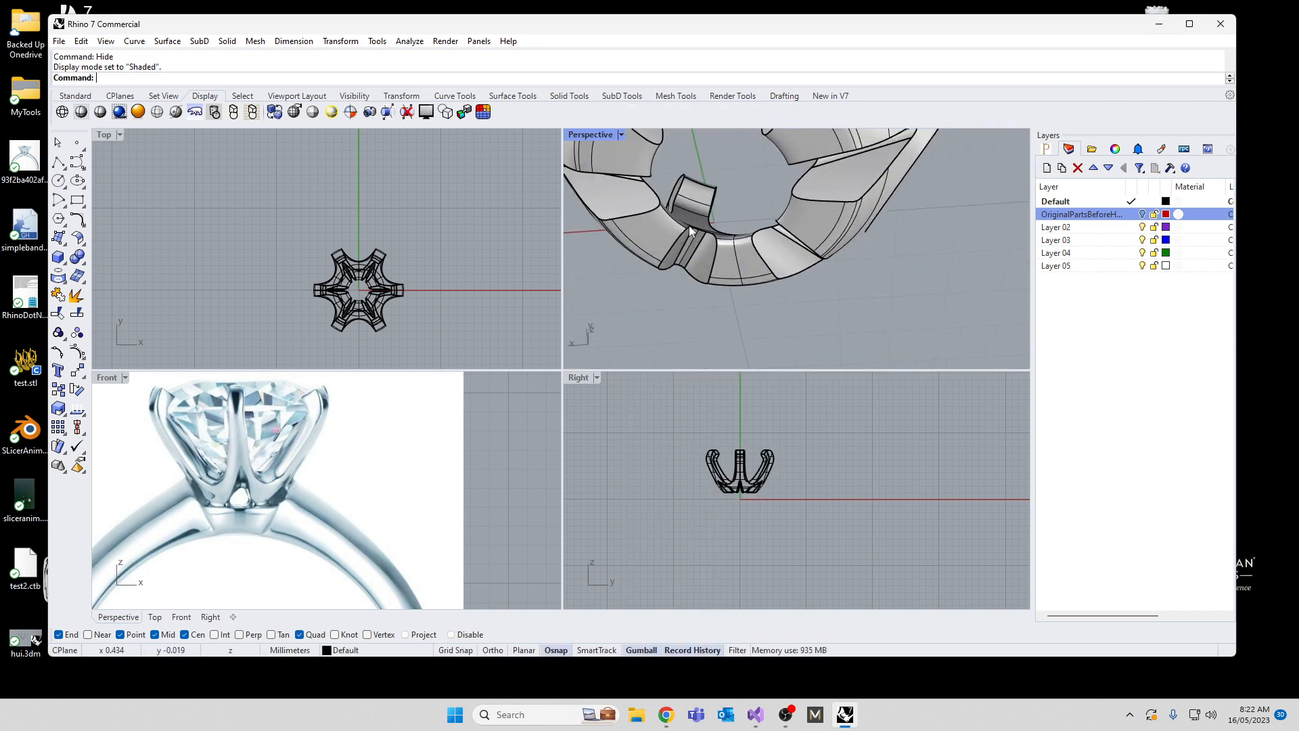
pyautogui.scroll(5, 721, 496)
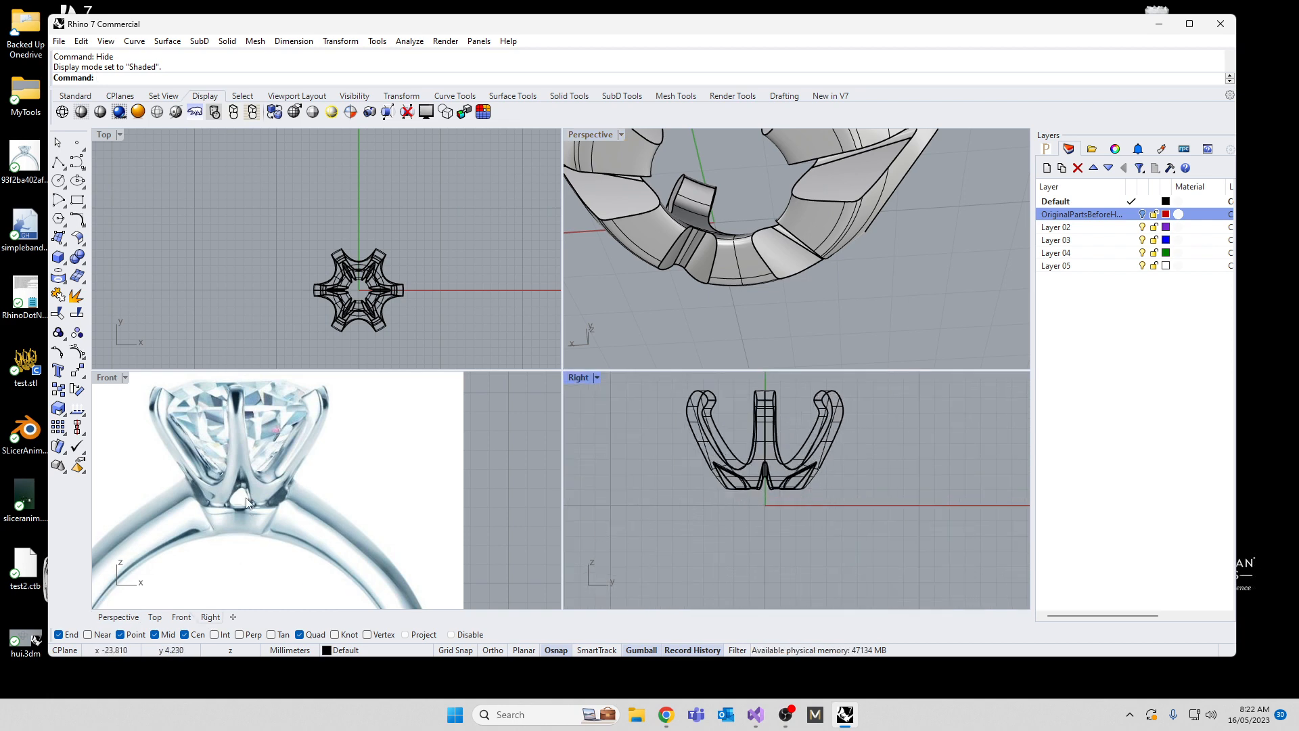
pyautogui.scroll(4, 762, 474)
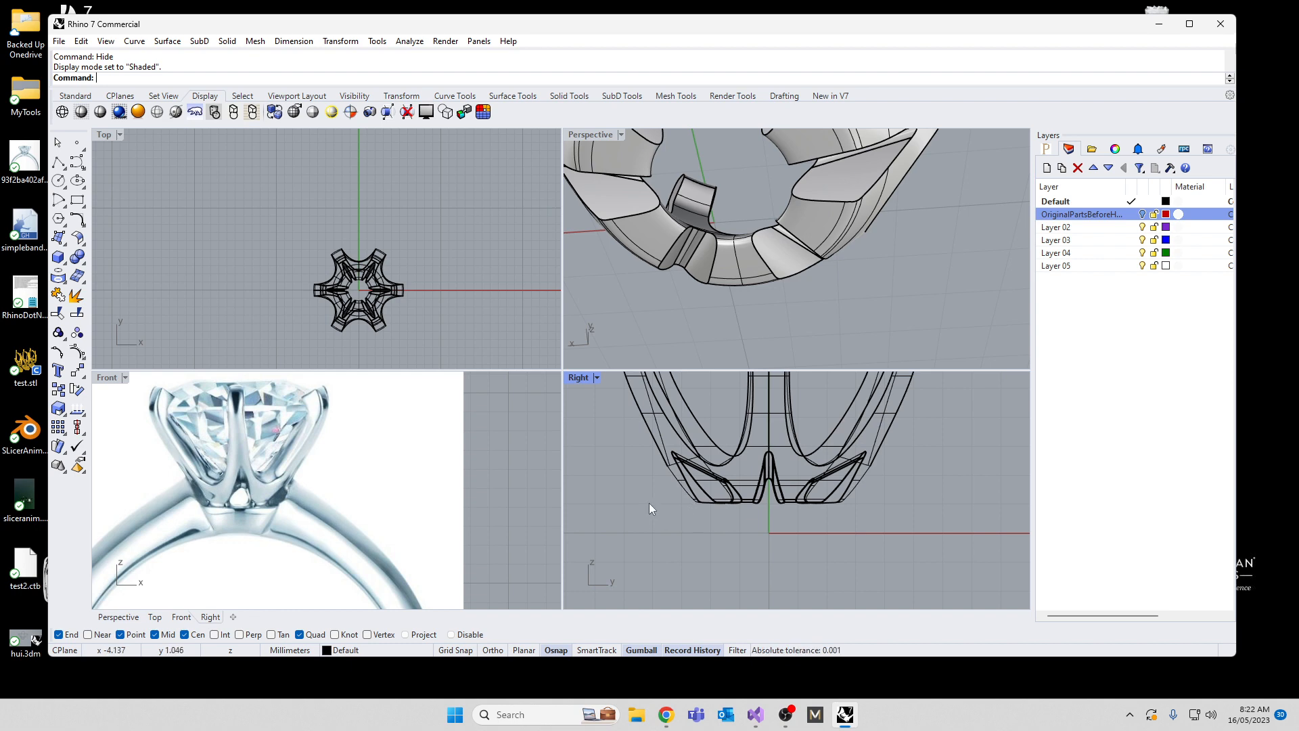
pyautogui.moveTo(680, 497); pyautogui.dragTo(930, 551)
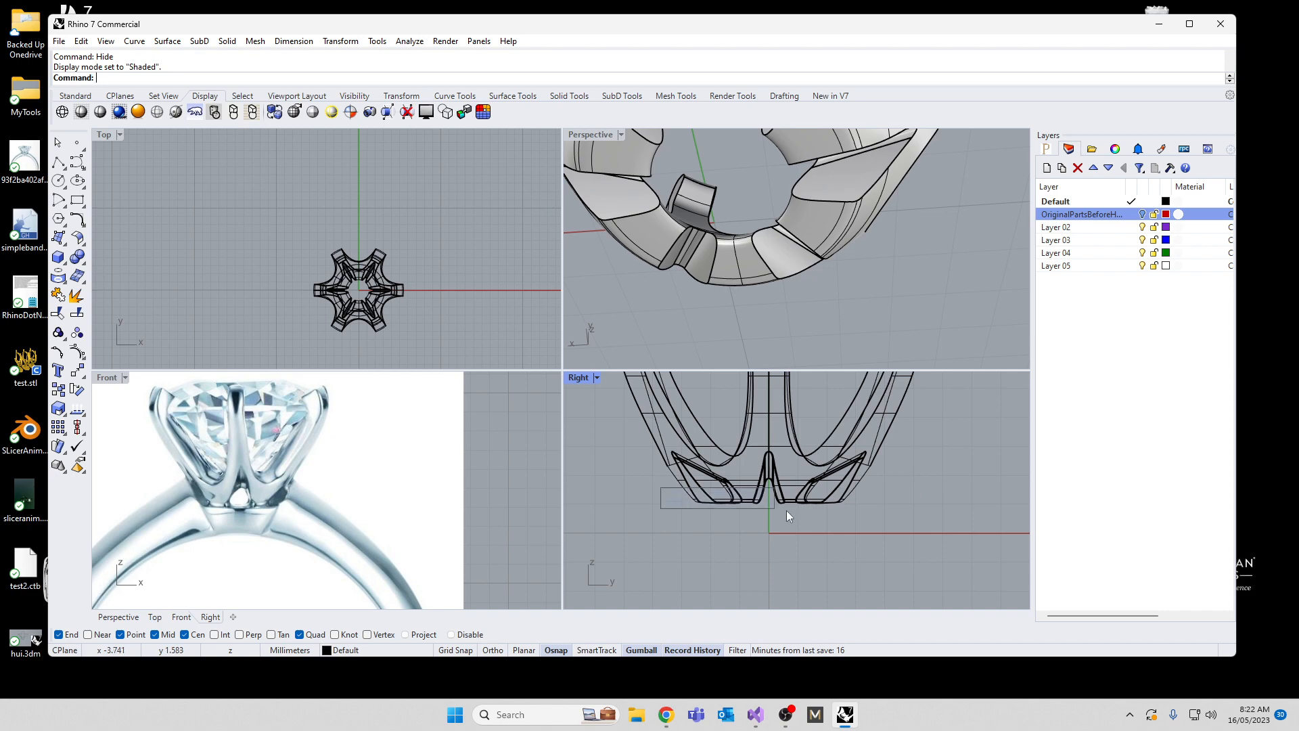
pyautogui.moveTo(787, 511); pyautogui.dragTo(939, 537)
pyautogui.click(731, 269)
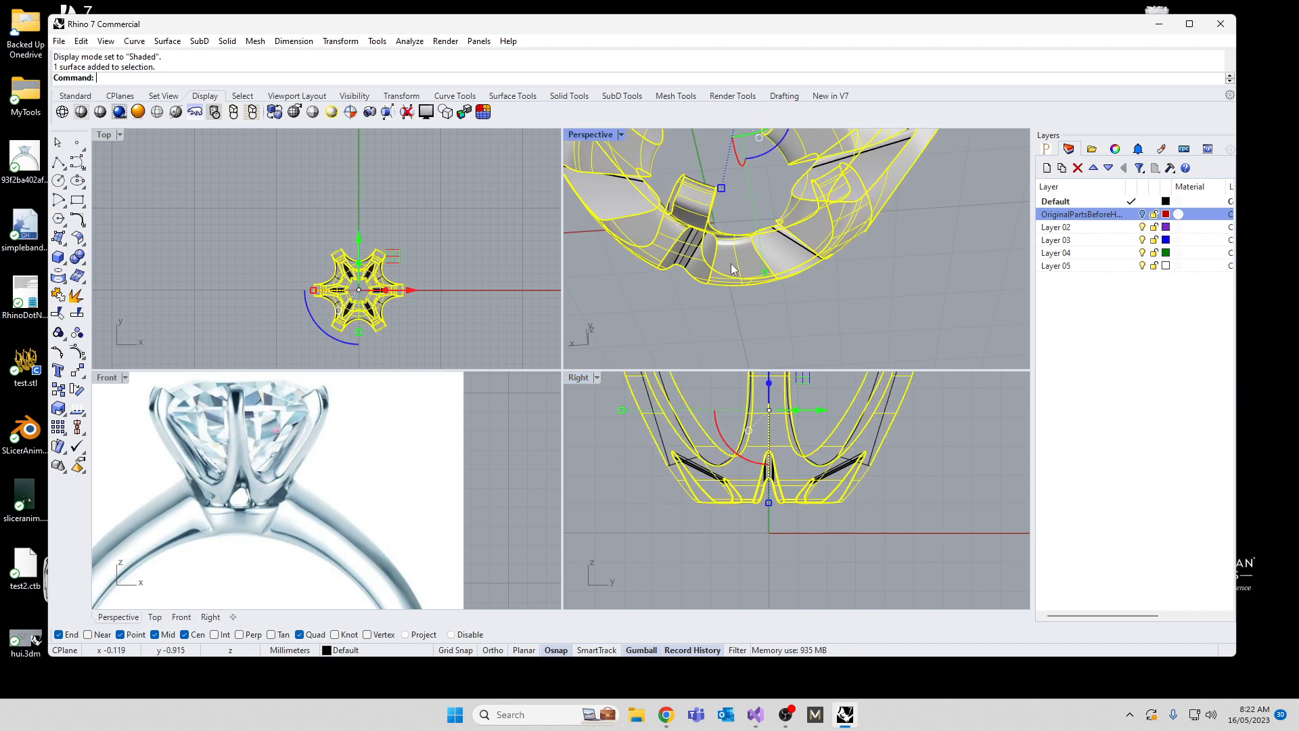
pyautogui.moveTo(630, 323); pyautogui.dragTo(806, 238, button='right')
pyautogui.click(801, 547)
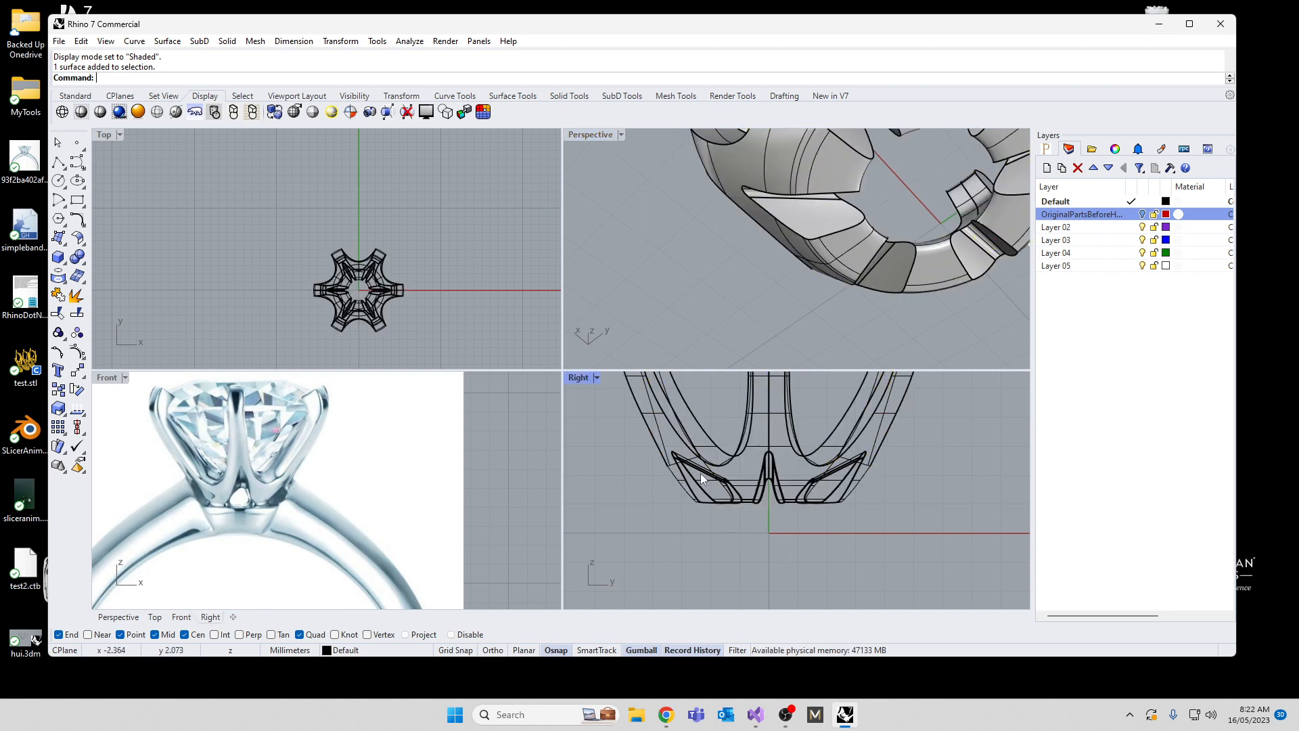
# Step: Try to stretch the pronged head downward at its base along a vertical axis
pyautogui.click(697, 476)
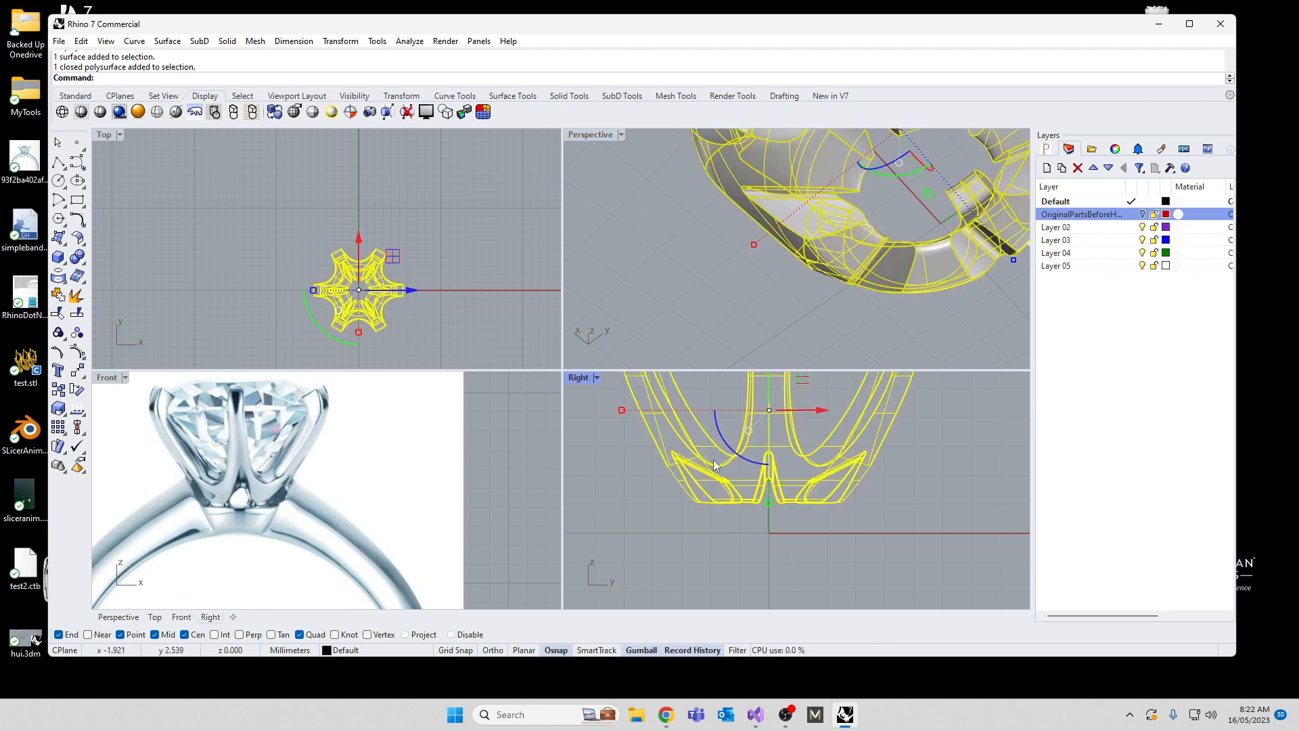
pyautogui.write('Stretch')
pyautogui.press('Return')
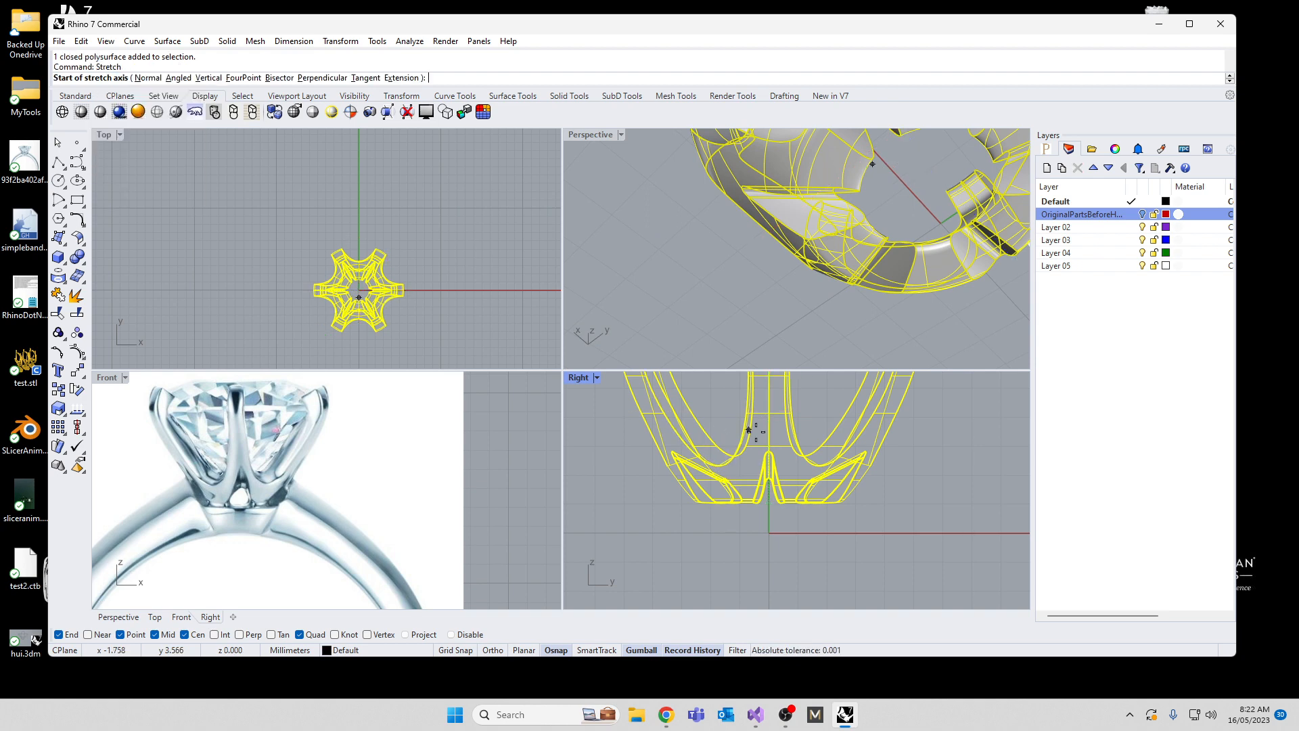
pyautogui.scroll(5, 745, 483)
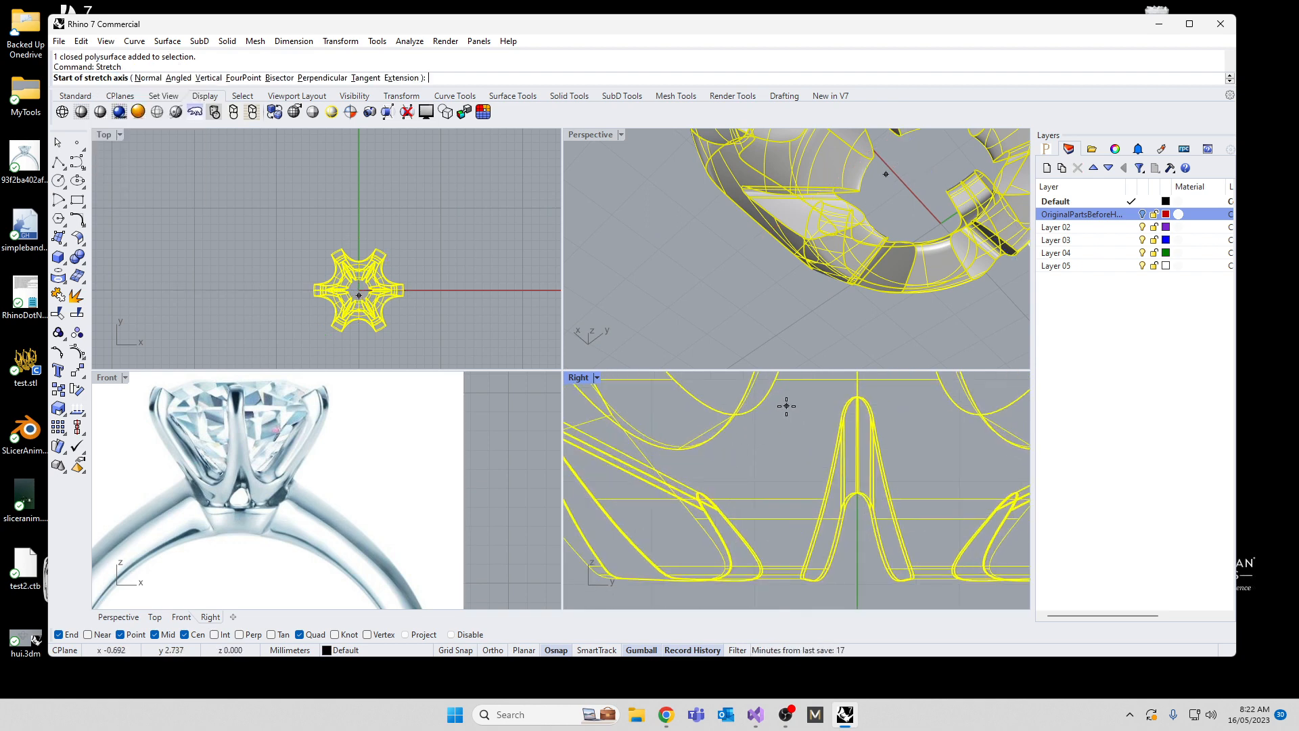
pyautogui.click(789, 405)
pyautogui.click(790, 525)
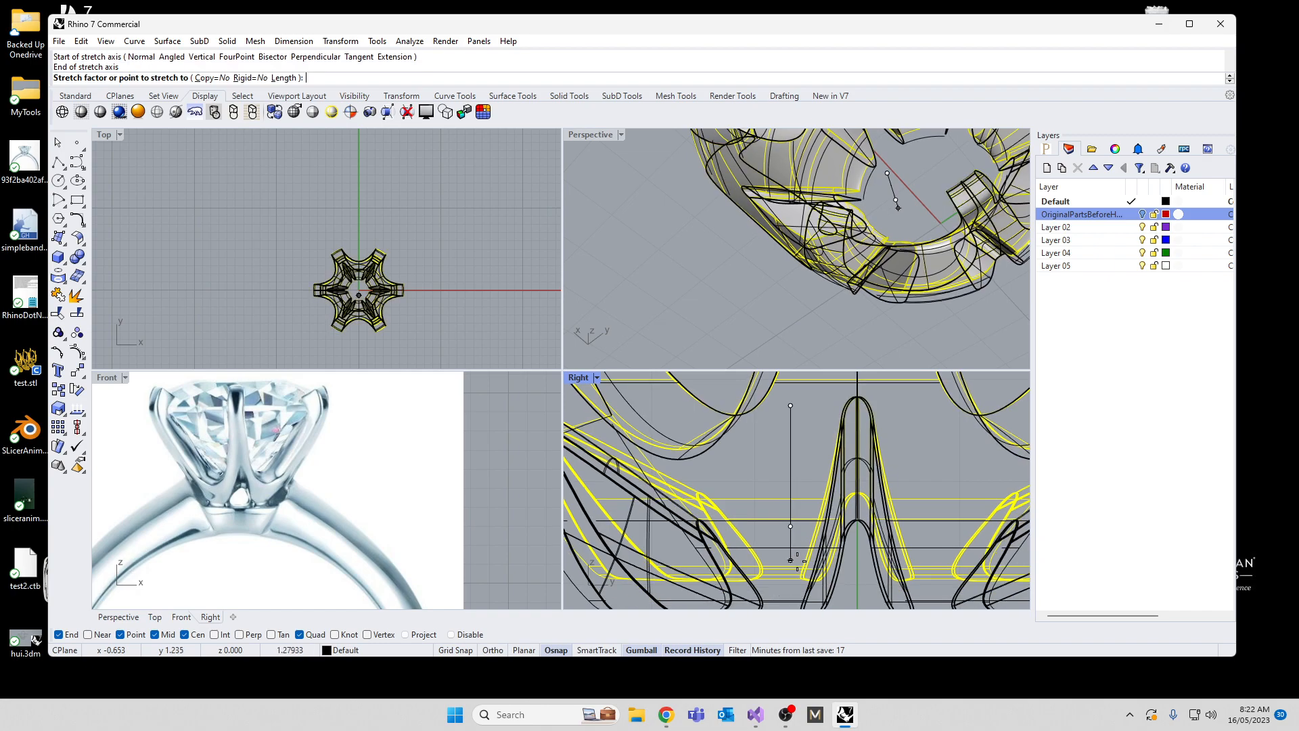
pyautogui.scroll(-6, 797, 561)
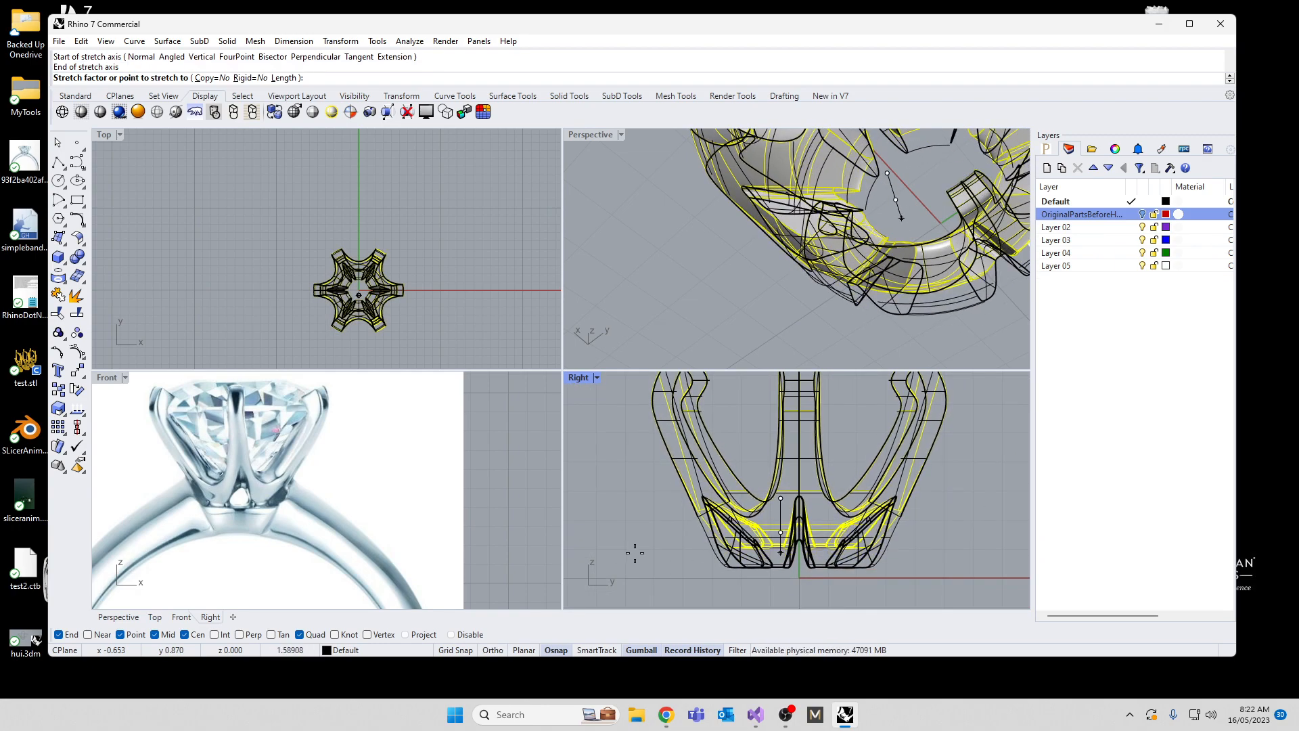
pyautogui.click(761, 521)
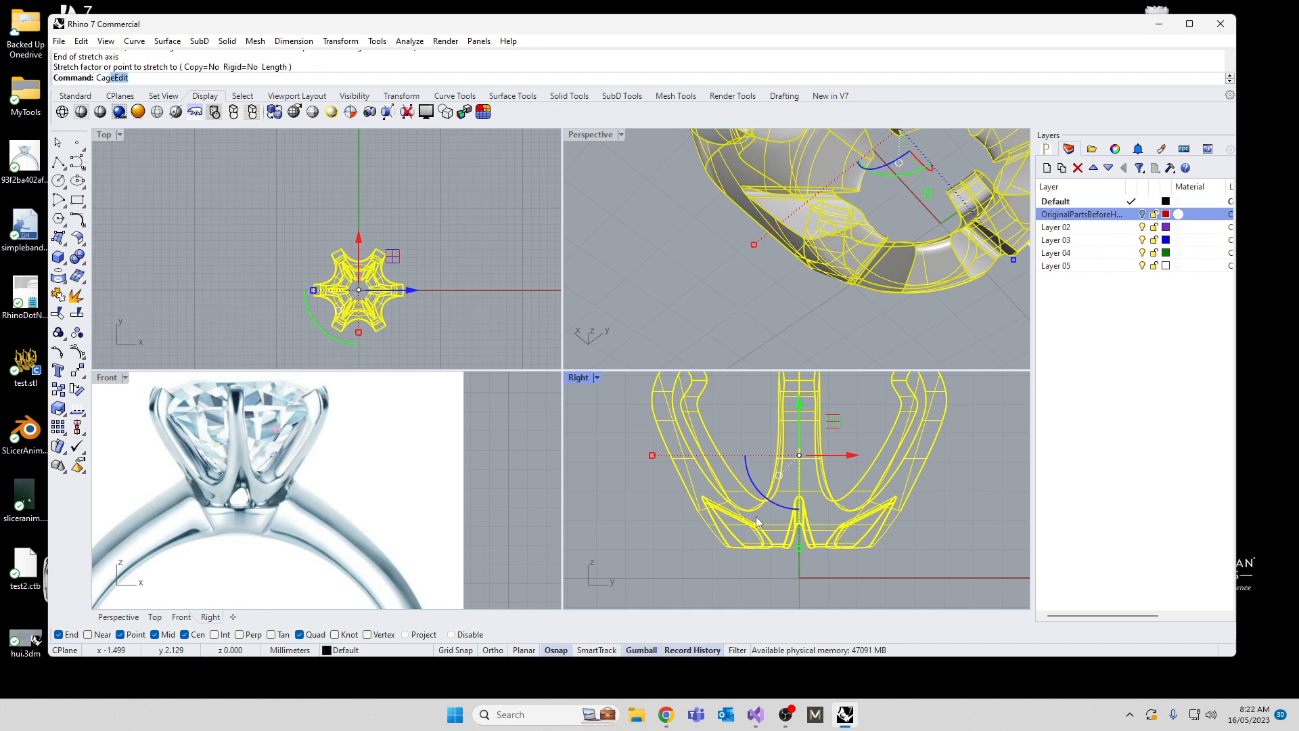
# Step: Apply CageEdit to the pronged head using its bounding box, with 4 points and degree 3 per direction and a global region
pyautogui.press('Return')
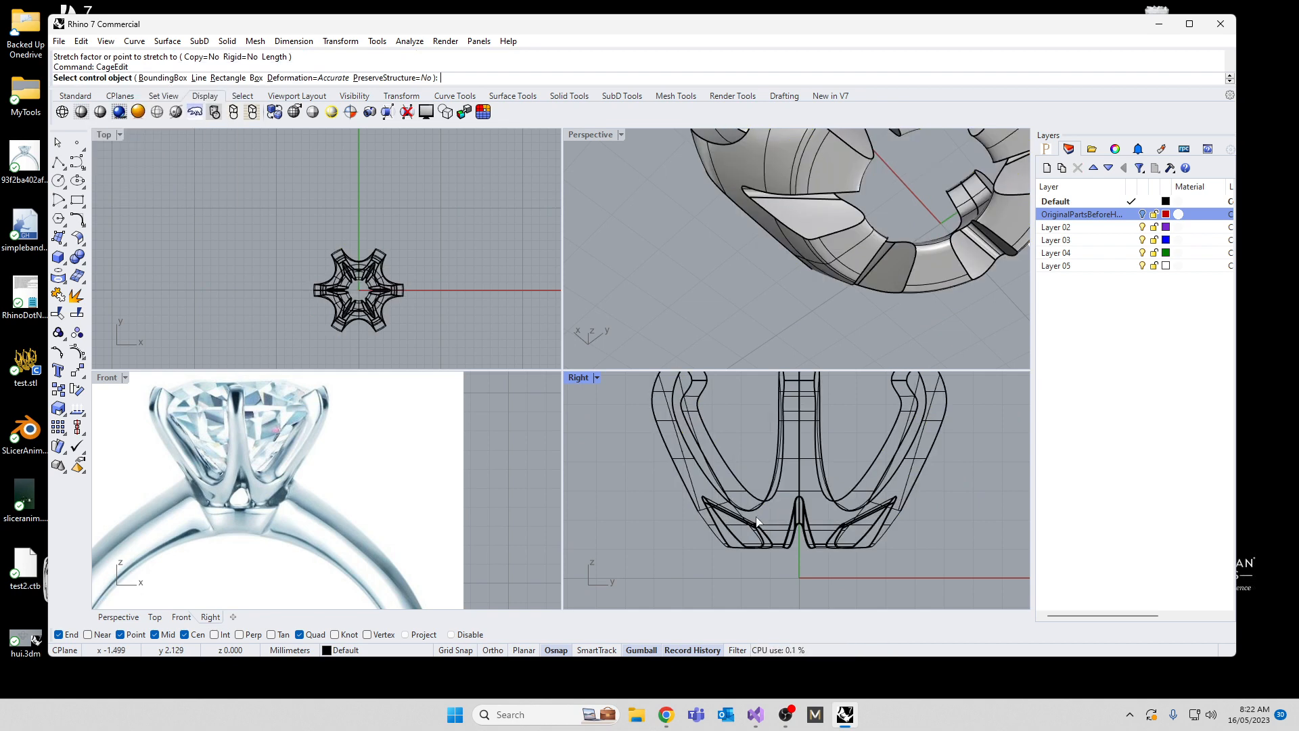
pyautogui.click(155, 79)
pyautogui.press('Return')
pyautogui.press('Return')
pyautogui.press('Return')
pyautogui.scroll(-3, 711, 466)
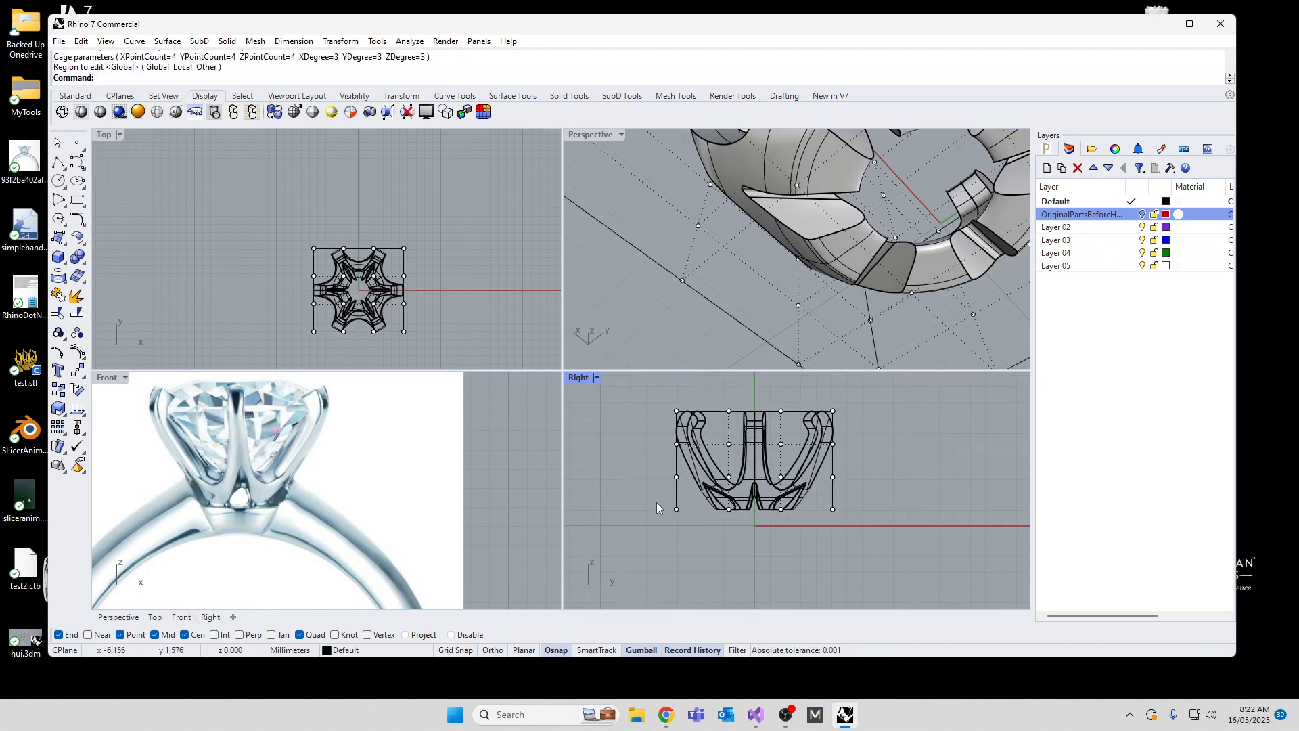
# Step: Move the cage's bottom row of control points down to about the ground axis and scale it inward to taper the base
pyautogui.moveTo(637, 498); pyautogui.dragTo(863, 543)
pyautogui.moveTo(754, 467); pyautogui.dragTo(755, 485)
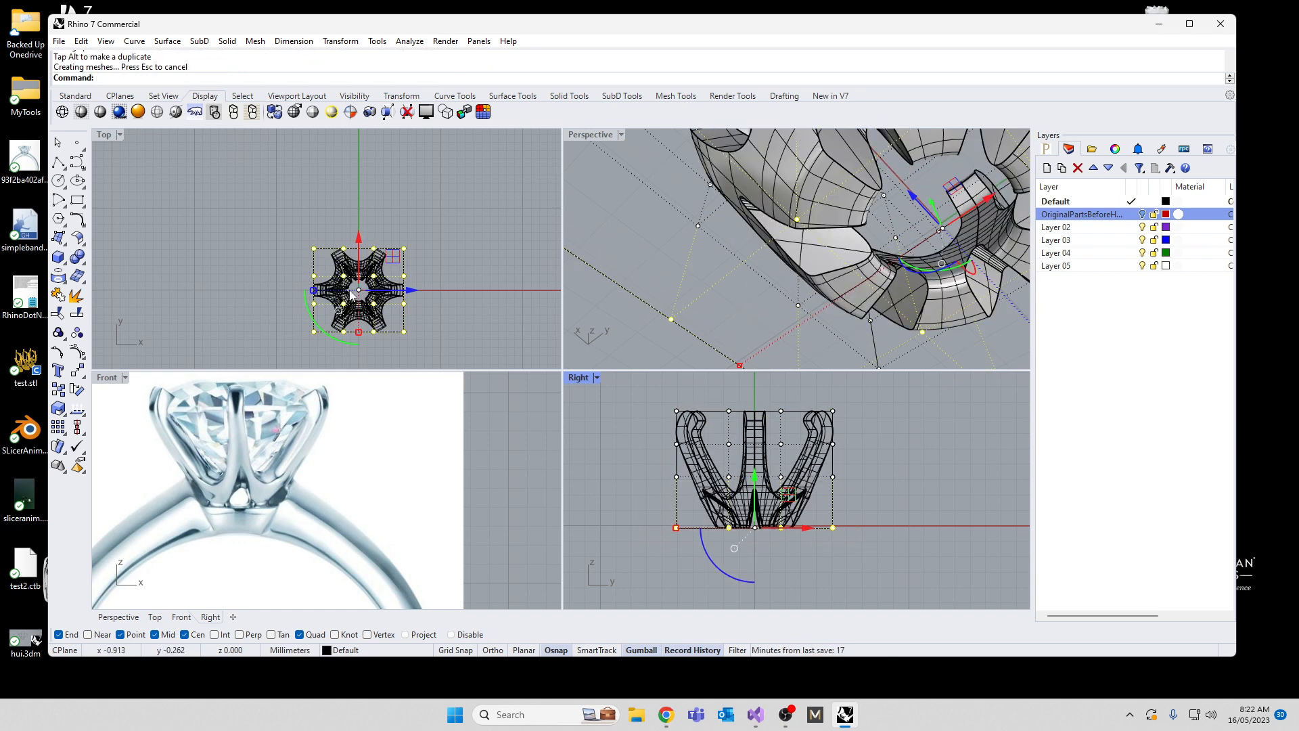
pyautogui.moveTo(313, 290); pyautogui.dragTo(332, 298)
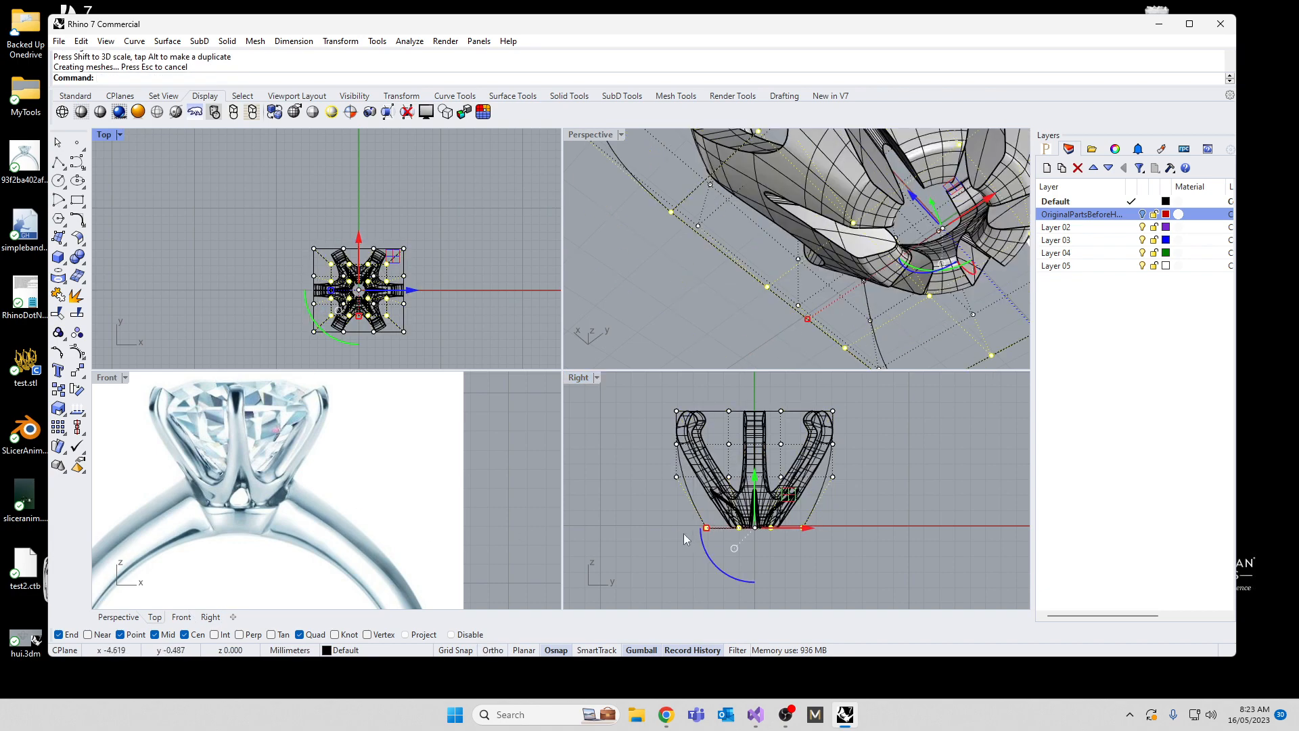
pyautogui.moveTo(736, 546); pyautogui.dragTo(752, 528, button='right')
pyautogui.press('Escape')
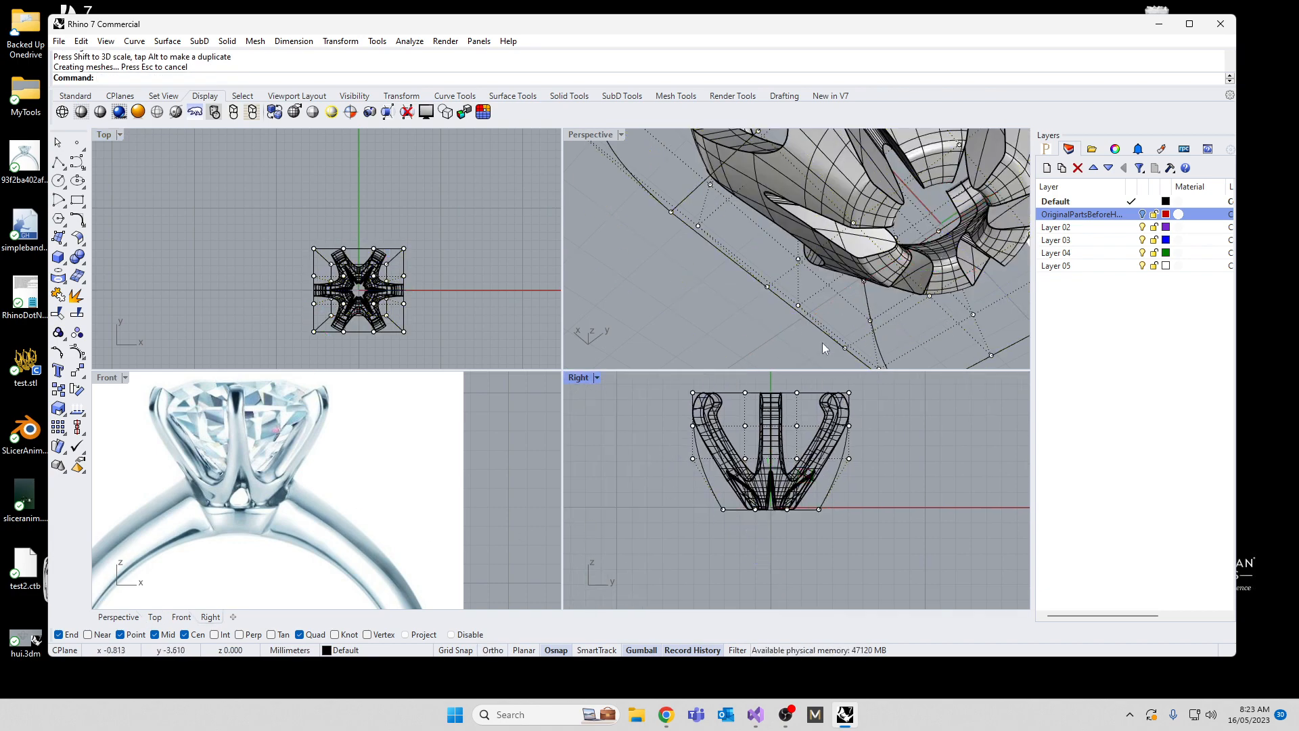
# Step: Turn off the cage's control points and show the hidden objects again
pyautogui.moveTo(879, 313); pyautogui.dragTo(679, 315, button='right')
pyautogui.scroll(-5, 768, 139)
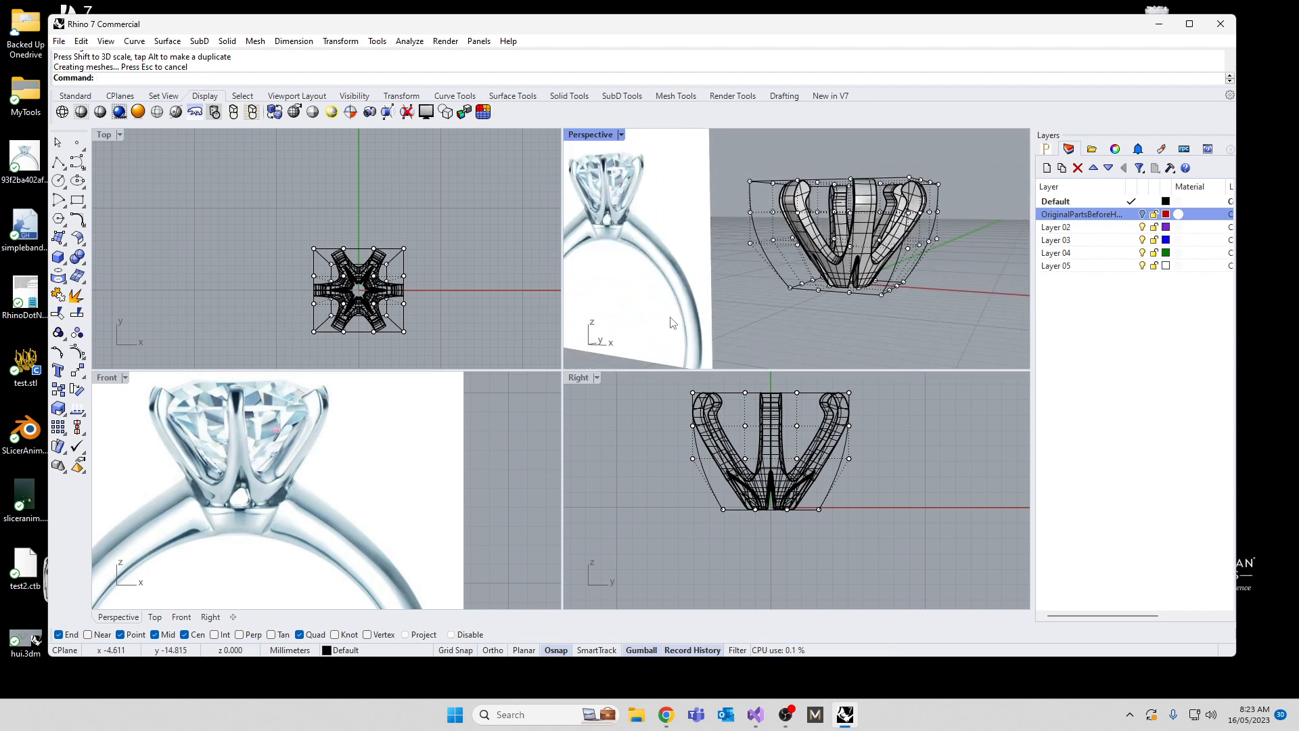
pyautogui.press('Escape')
pyautogui.write('Show')
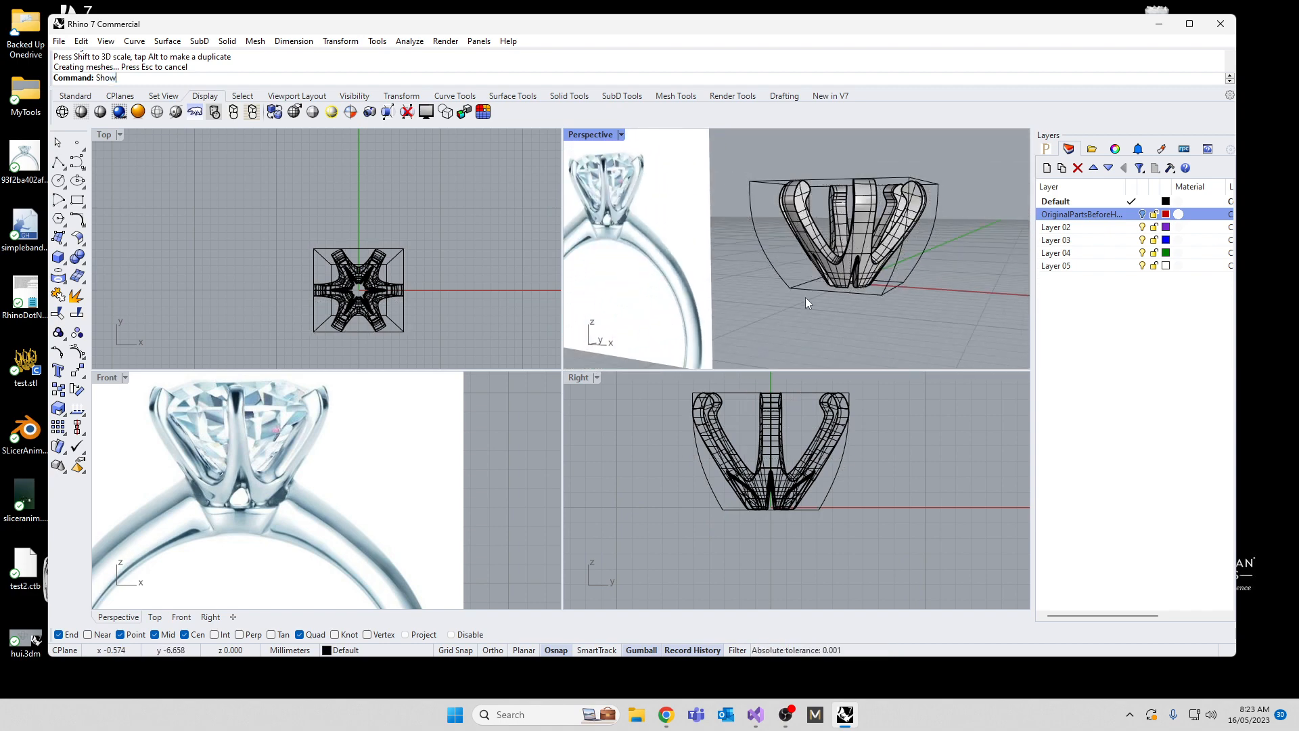
pyautogui.press('Return')
# Step: Scale the base collar down to the tapered prongs' width and move it up against their underside
pyautogui.click(838, 304)
pyautogui.scroll(3, 745, 579)
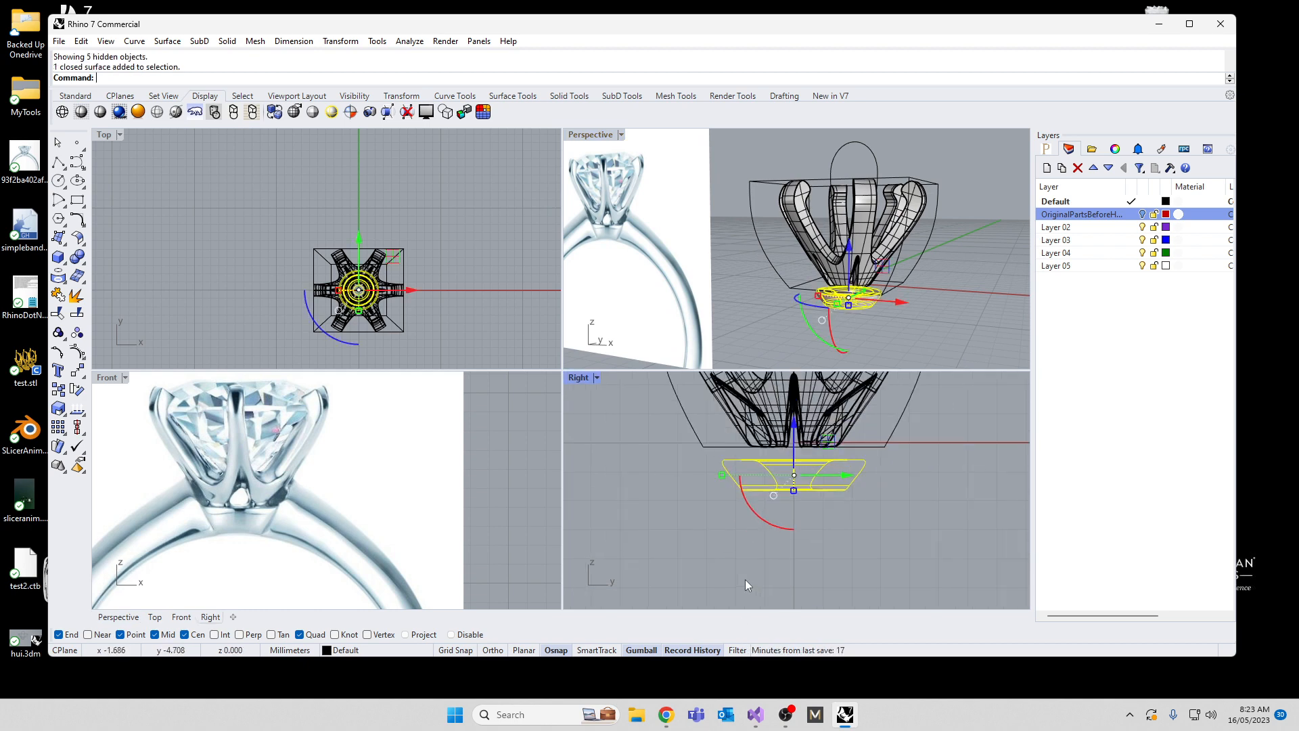
pyautogui.moveTo(721, 477); pyautogui.dragTo(749, 474)
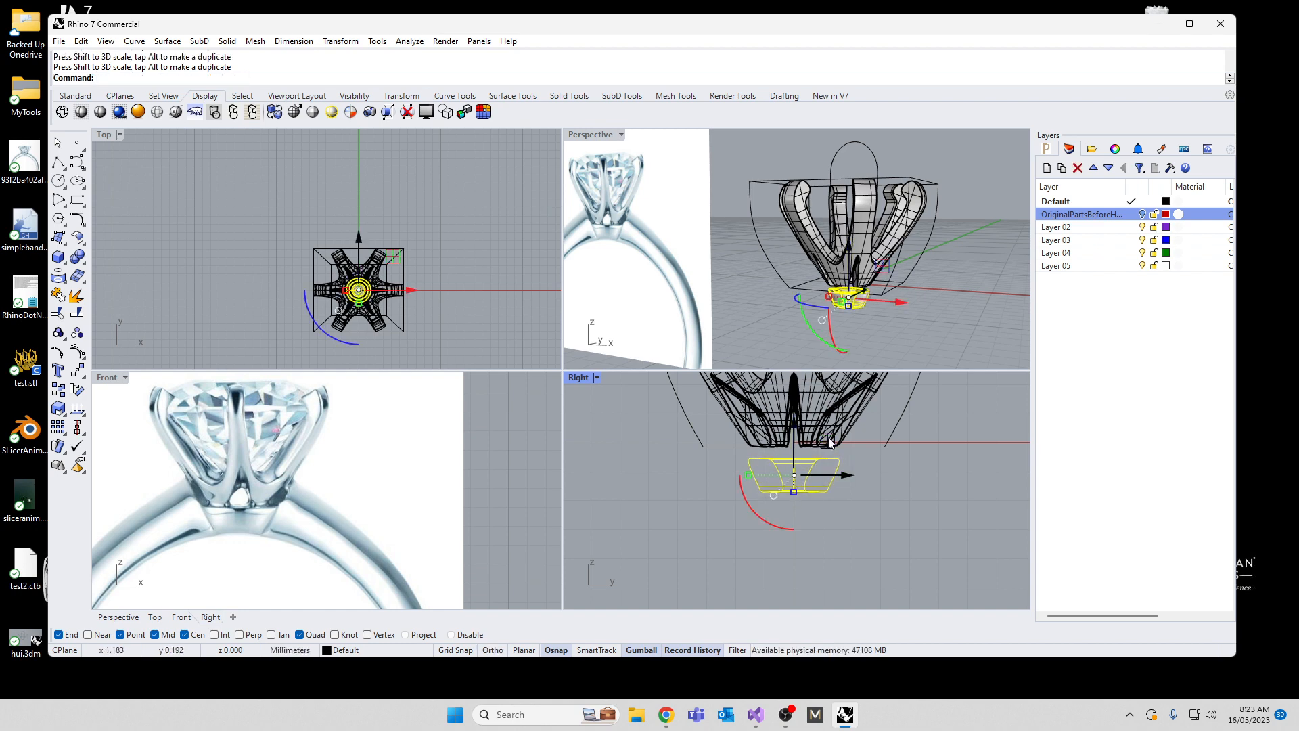
pyautogui.moveTo(793, 434); pyautogui.dragTo(793, 419)
pyautogui.scroll(3, 755, 452)
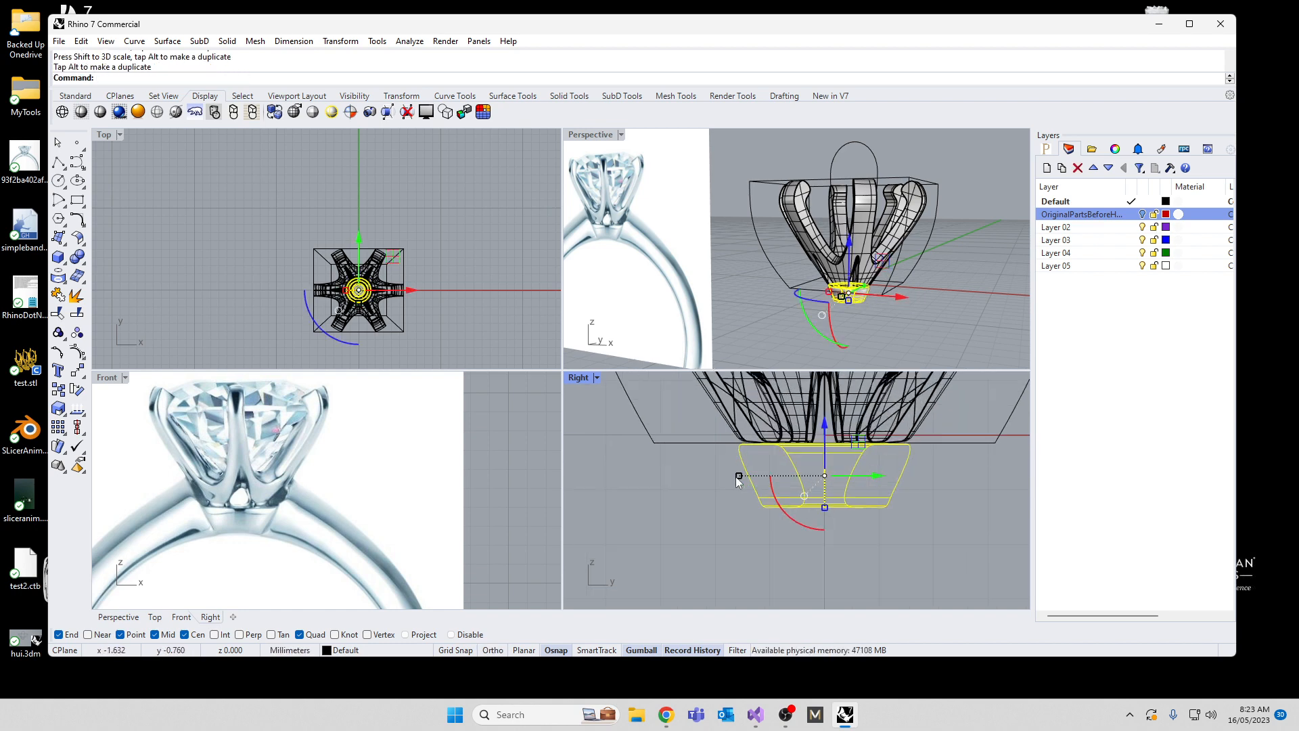
pyautogui.moveTo(741, 476); pyautogui.dragTo(750, 476)
pyautogui.moveTo(823, 430); pyautogui.dragTo(823, 425)
pyautogui.click(664, 517)
# Step: Enlarge the base collar slightly so its upper rim overlaps the bottom of the prongs, and clear the selection
pyautogui.moveTo(751, 304); pyautogui.dragTo(718, 260, button='right')
pyautogui.scroll(6, 786, 477)
pyautogui.click(737, 481)
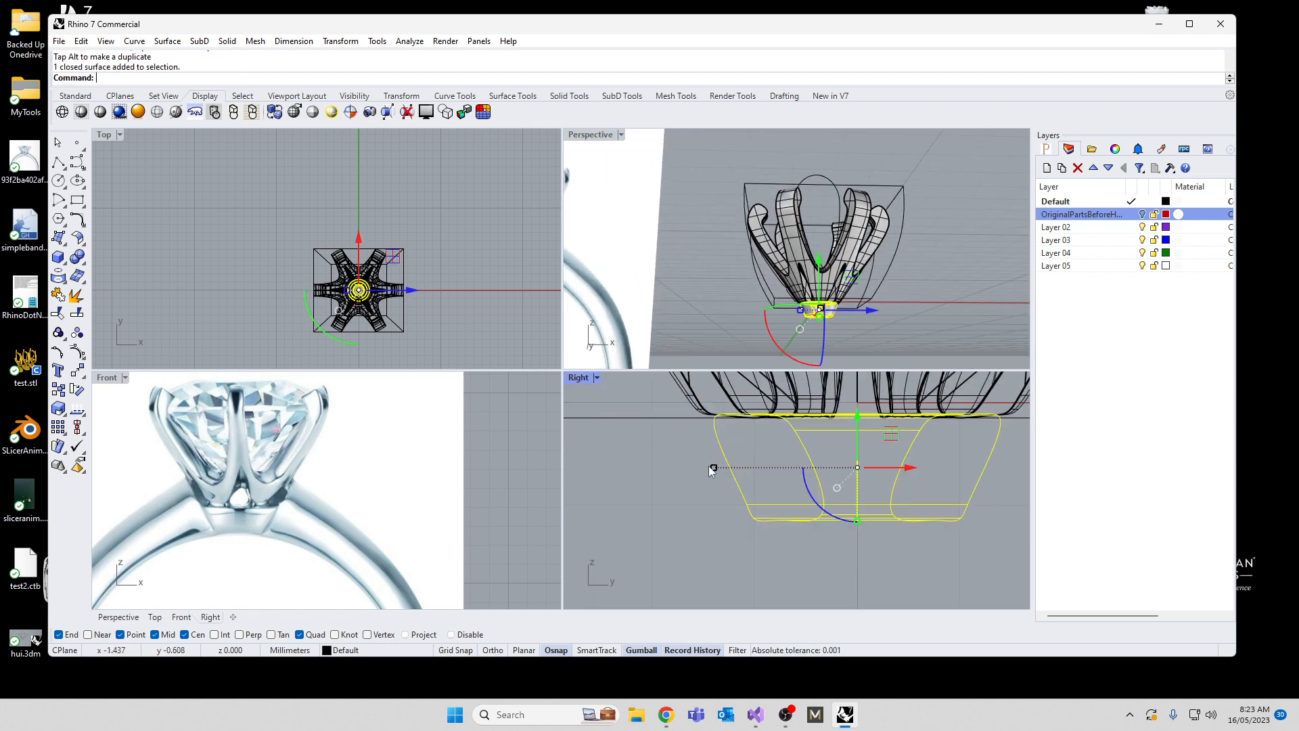
pyautogui.moveTo(710, 466); pyautogui.dragTo(701, 468)
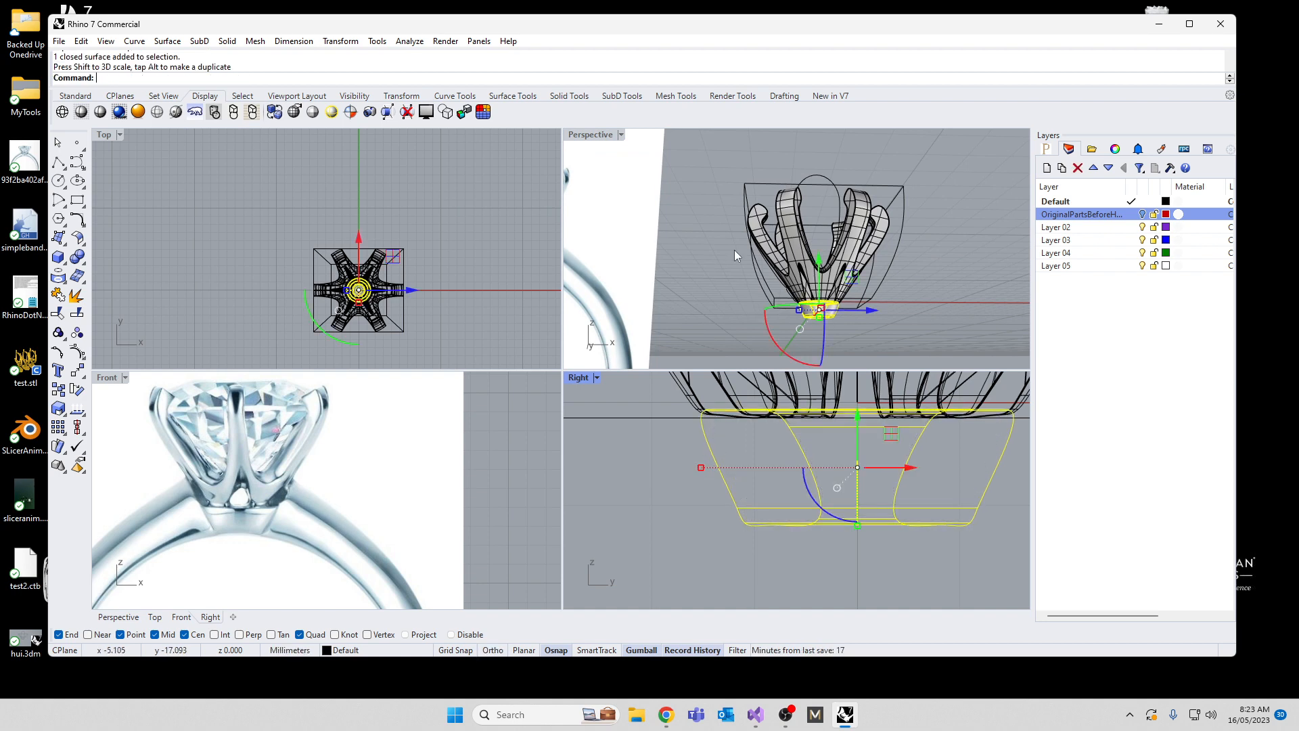
pyautogui.click(734, 253)
# Step: Maximize the Perspective view and delete the editing cage around the pronged head
pyautogui.moveTo(735, 277); pyautogui.dragTo(817, 332, button='right')
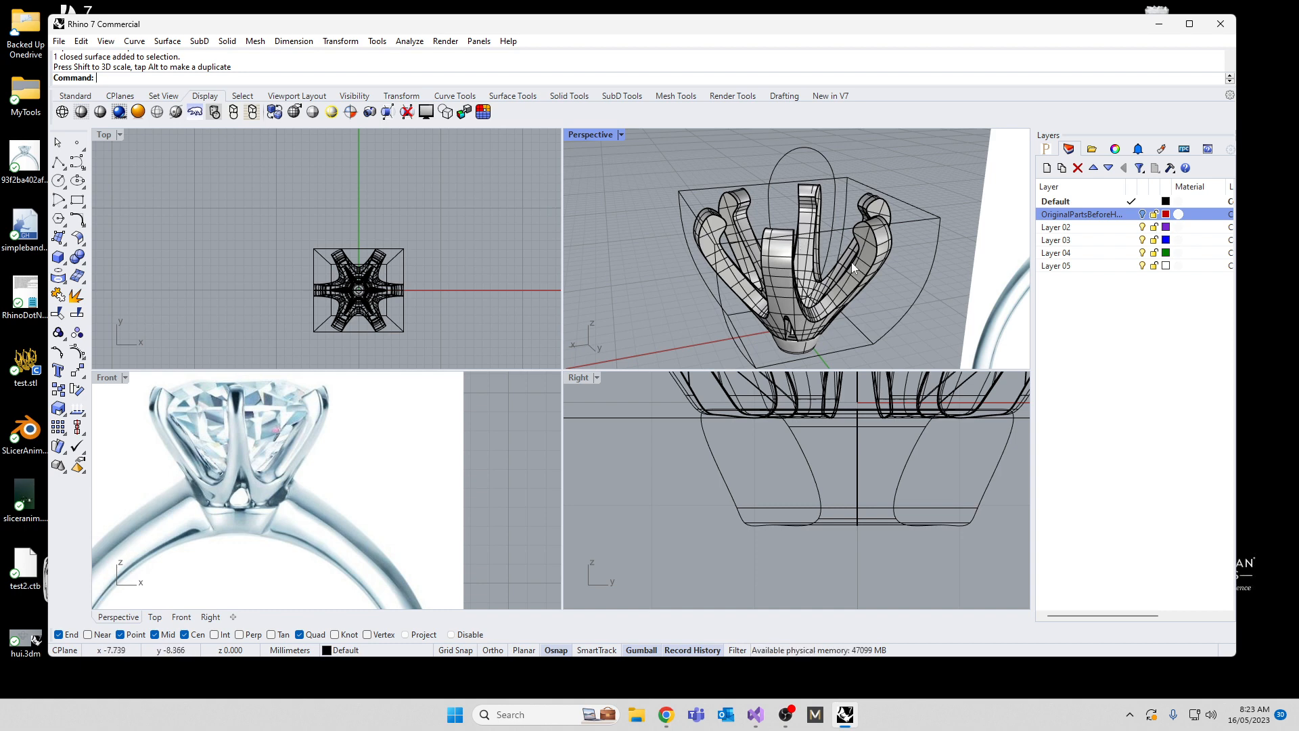
pyautogui.moveTo(808, 274); pyautogui.dragTo(677, 216, button='right')
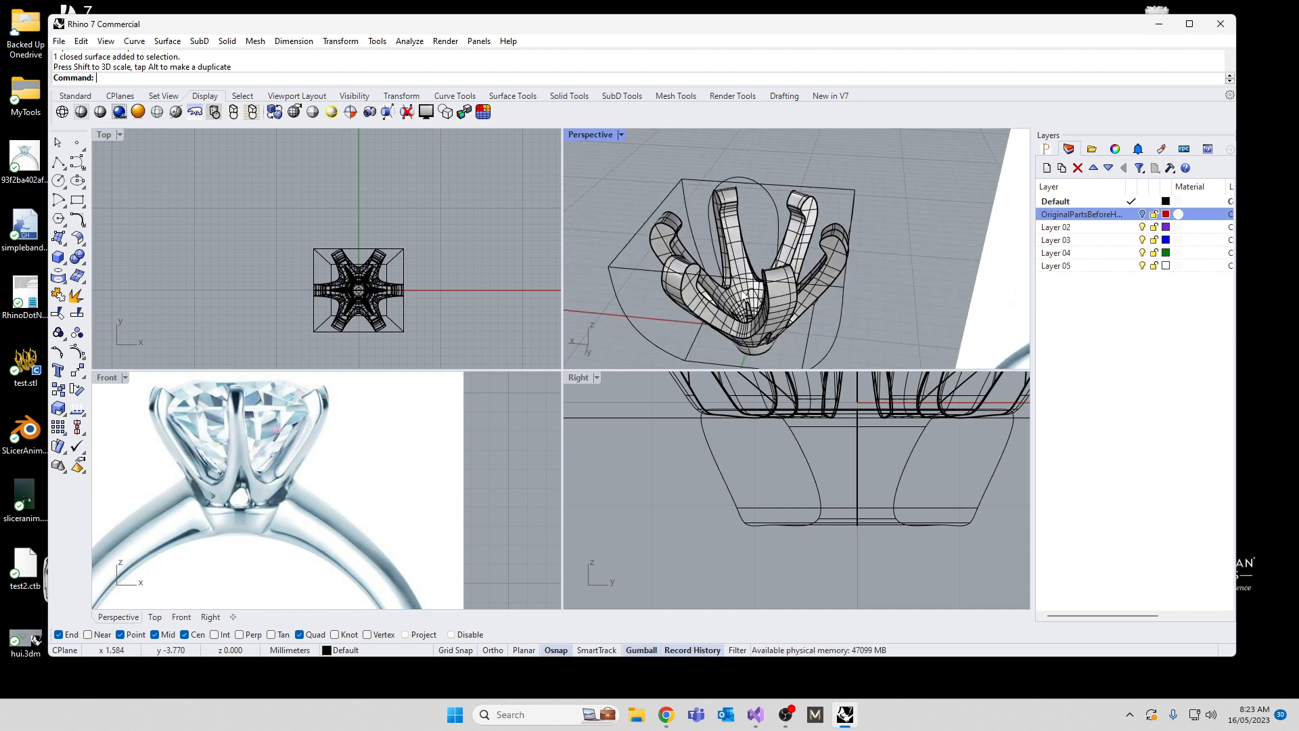
pyautogui.doubleClick(599, 134)
pyautogui.moveTo(821, 270); pyautogui.dragTo(359, 377, button='right')
pyautogui.scroll(3, 403, 318)
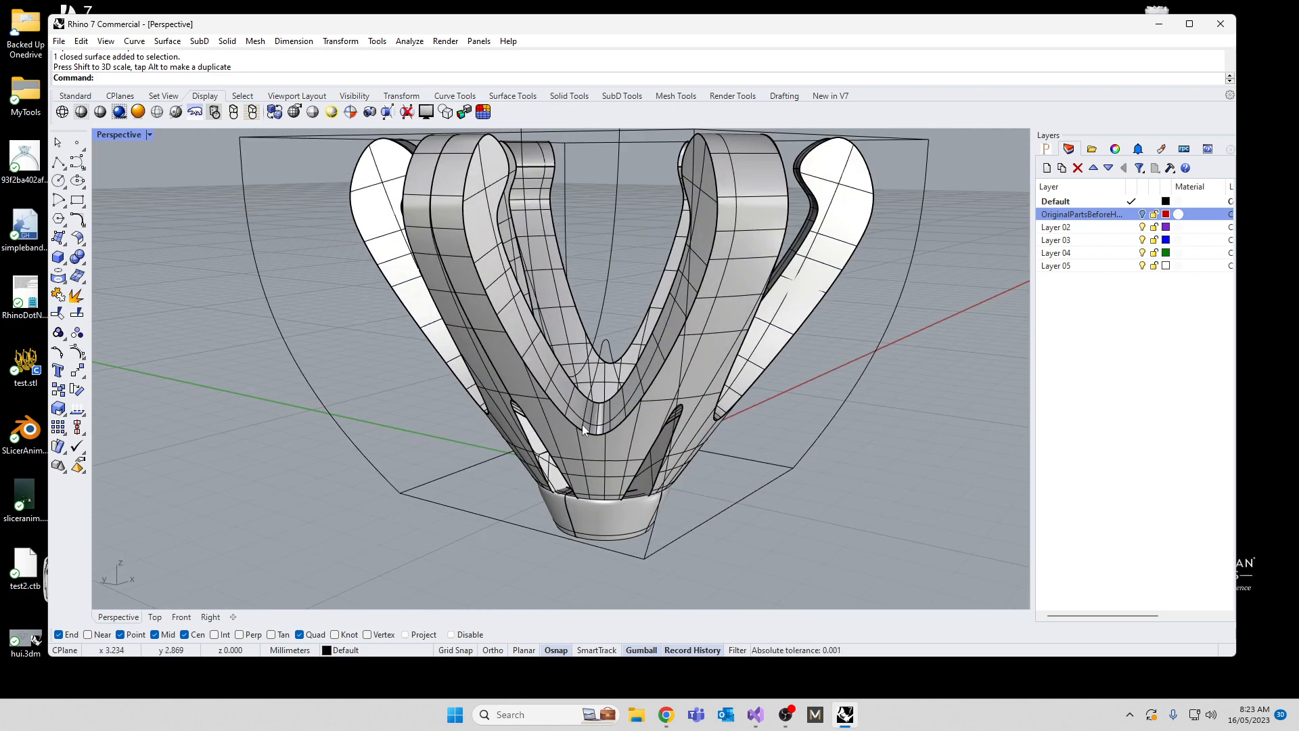
pyautogui.write('Fillet')
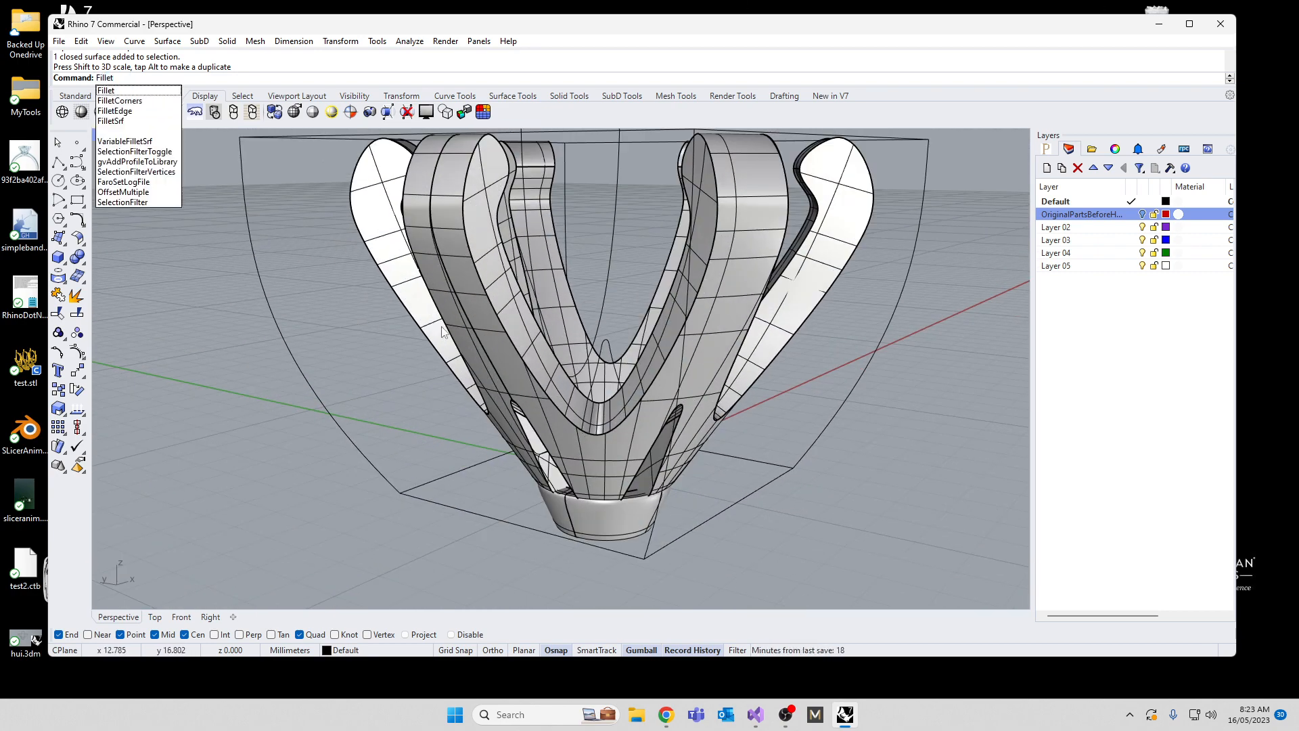
pyautogui.click(287, 348)
pyautogui.click(269, 335)
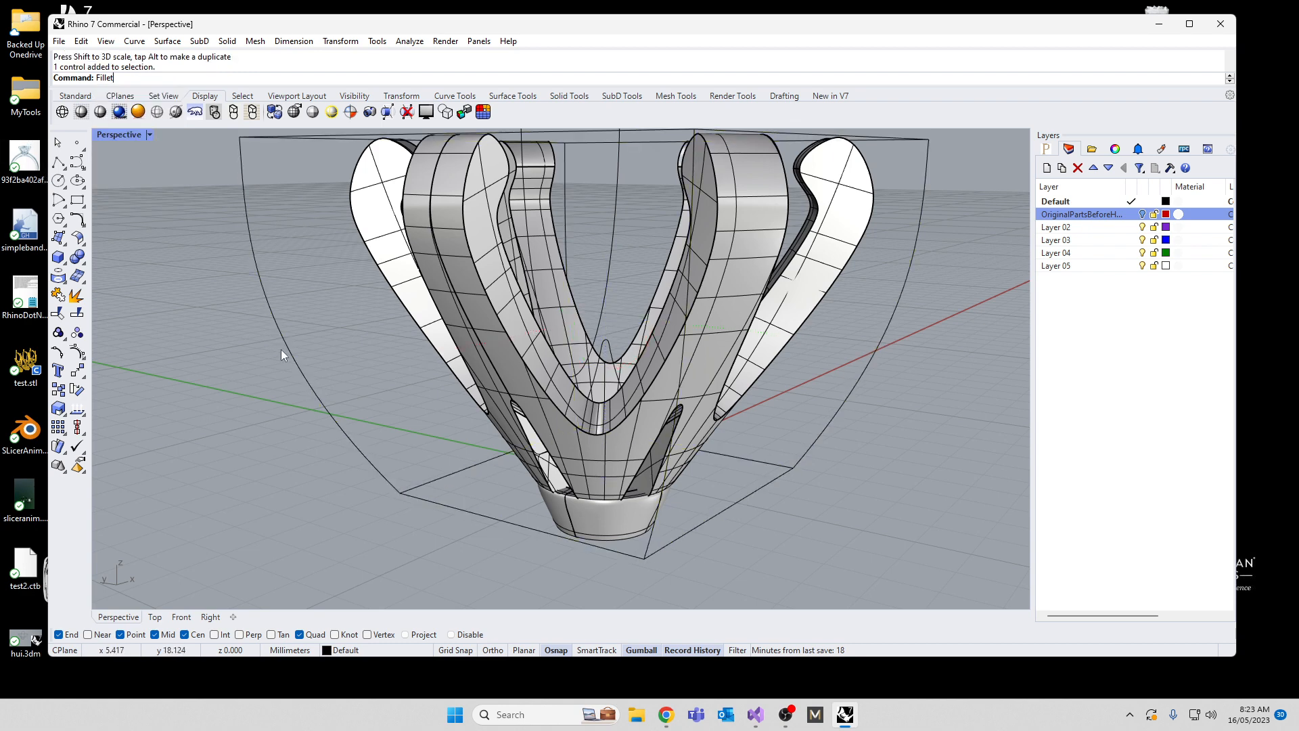
pyautogui.click(274, 330)
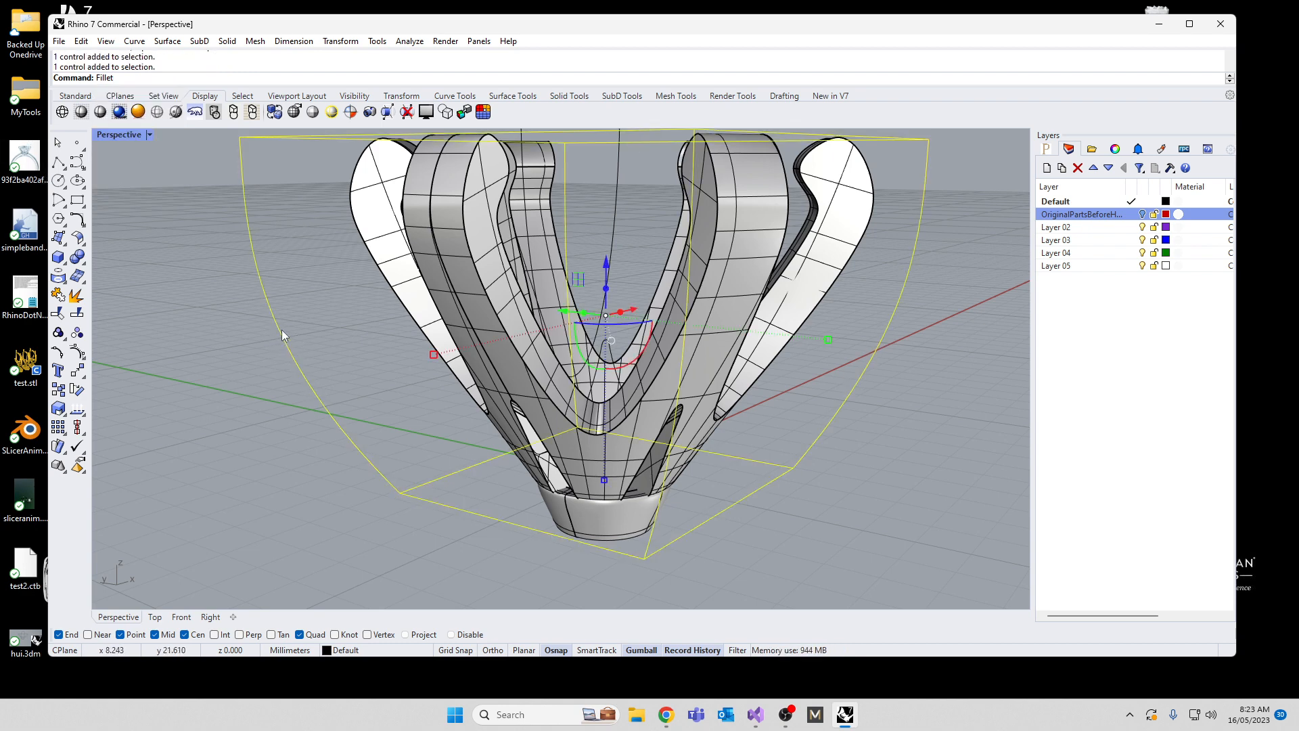
pyautogui.press('Delete')
# Step: Fillet the inner and outer edges of the front V-shaped gap between two prongs with FilletEdge at a radius of 0.2
pyautogui.write('Fillet')
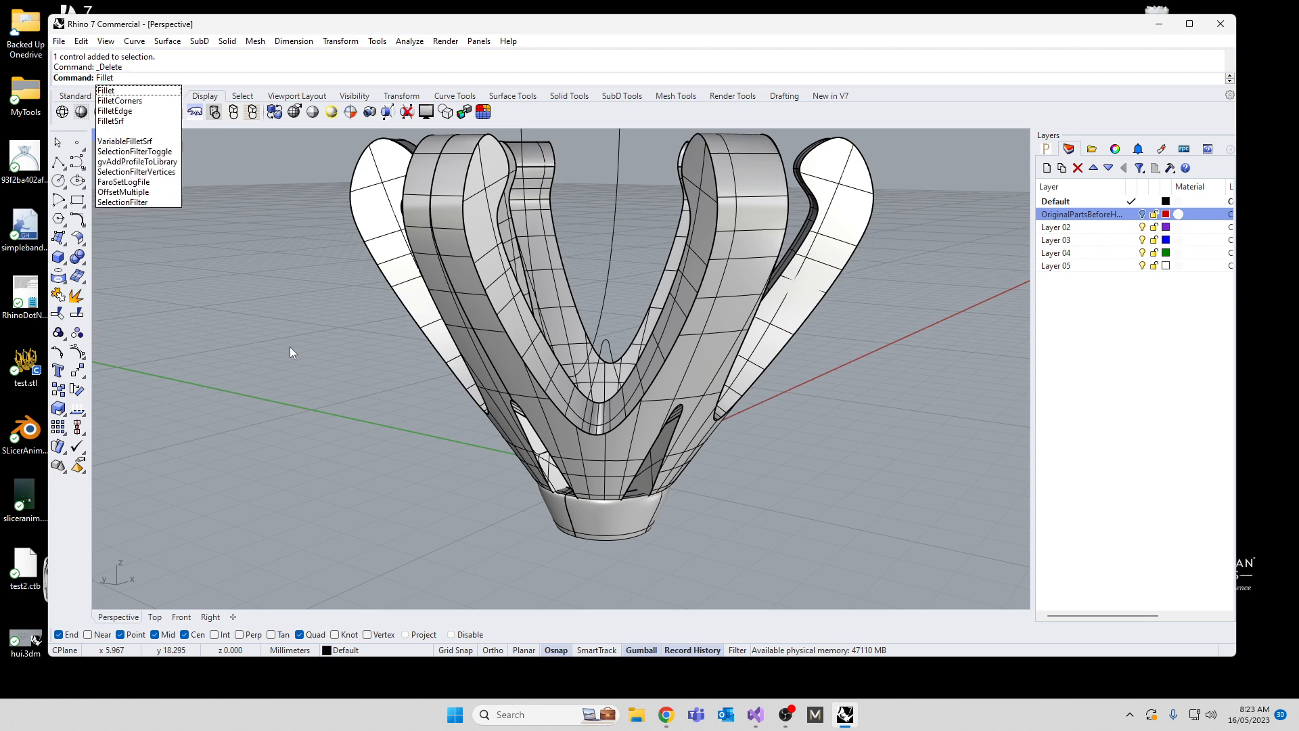
pyautogui.press('Down')
pyautogui.press('Down')
pyautogui.press('Return')
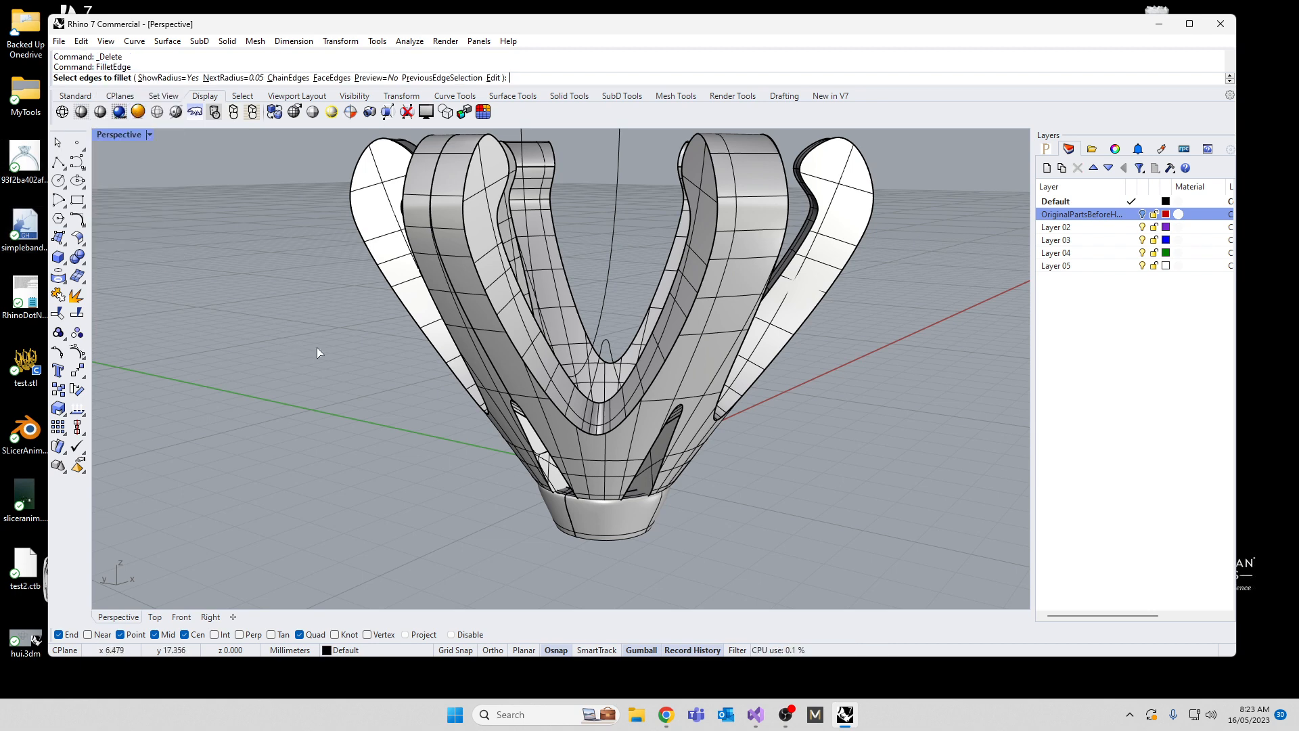
pyautogui.write('0.2')
pyautogui.press('Return')
pyautogui.moveTo(317, 347); pyautogui.dragTo(461, 312, button='right')
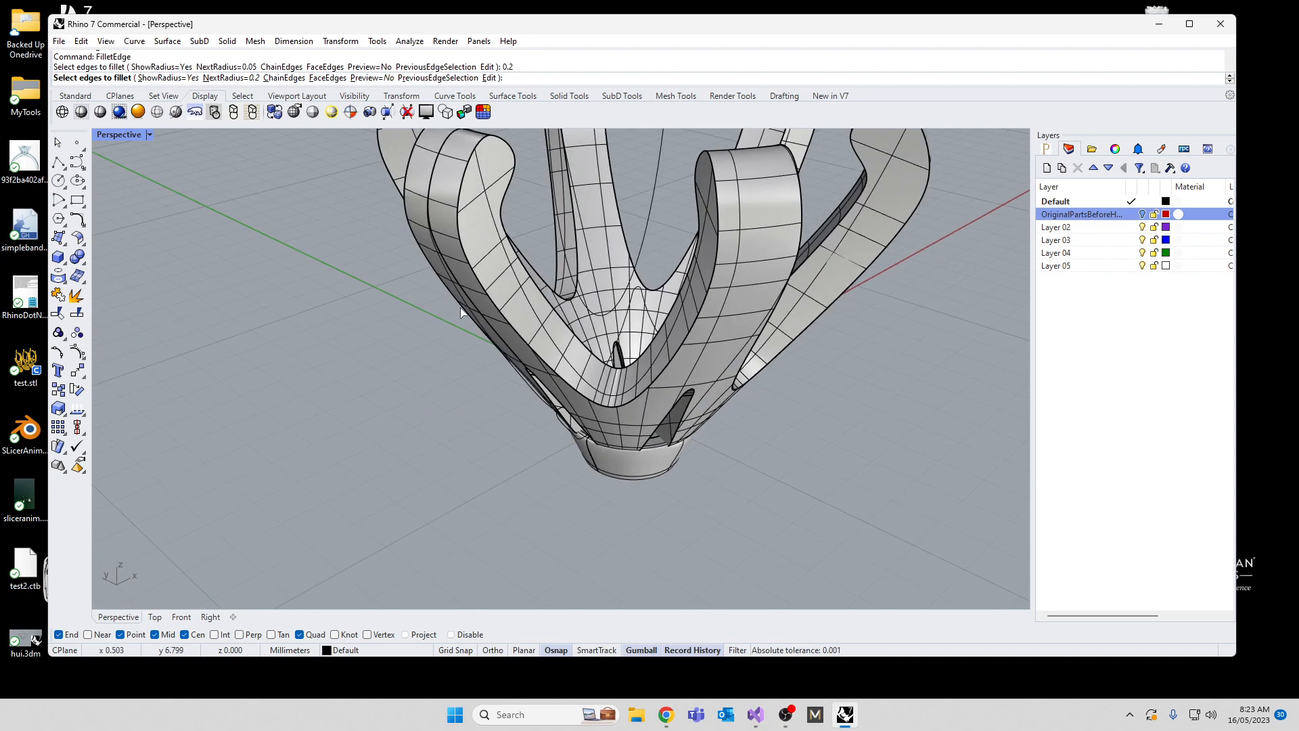
pyautogui.click(477, 274)
pyautogui.press('Return')
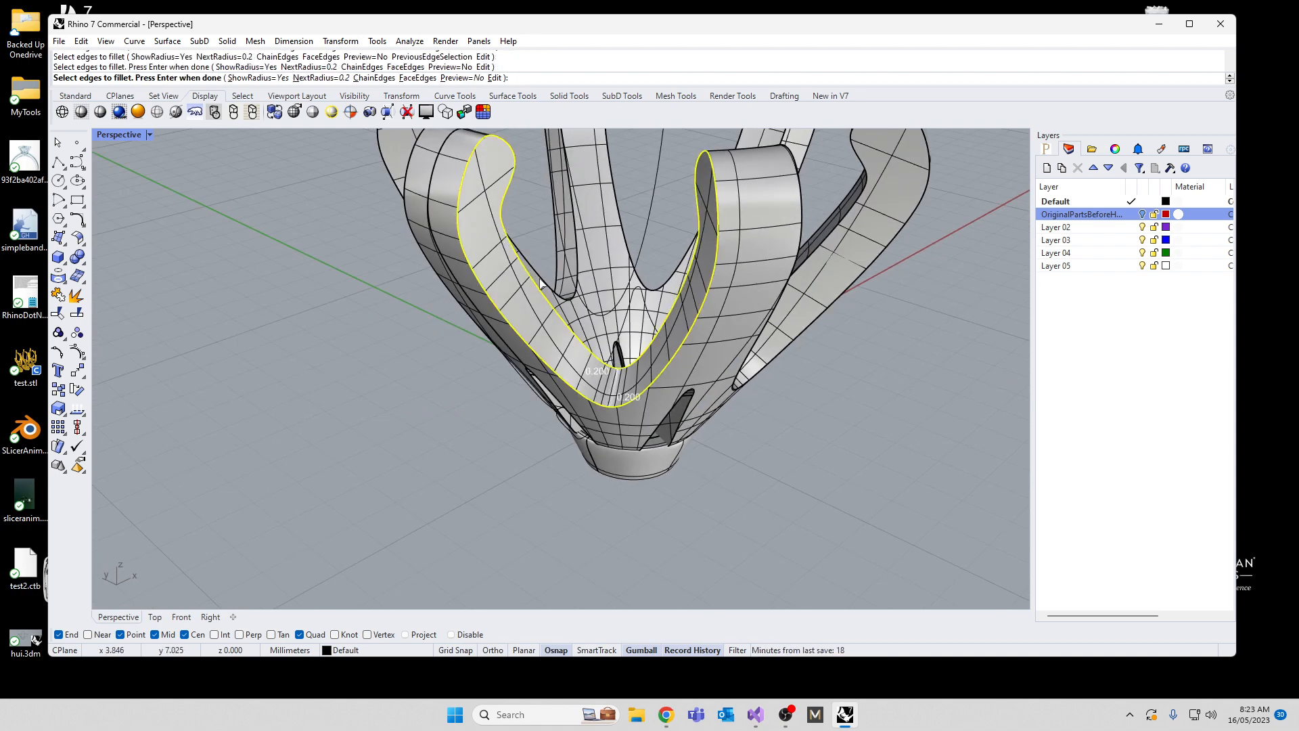
pyautogui.moveTo(543, 285); pyautogui.dragTo(511, 343, button='right')
pyautogui.press('Return')
# Step: Fillet both edges of the adjacent V-shaped gap between prongs at the same 0.2 radius
pyautogui.scroll(4, 511, 343)
pyautogui.press('Return')
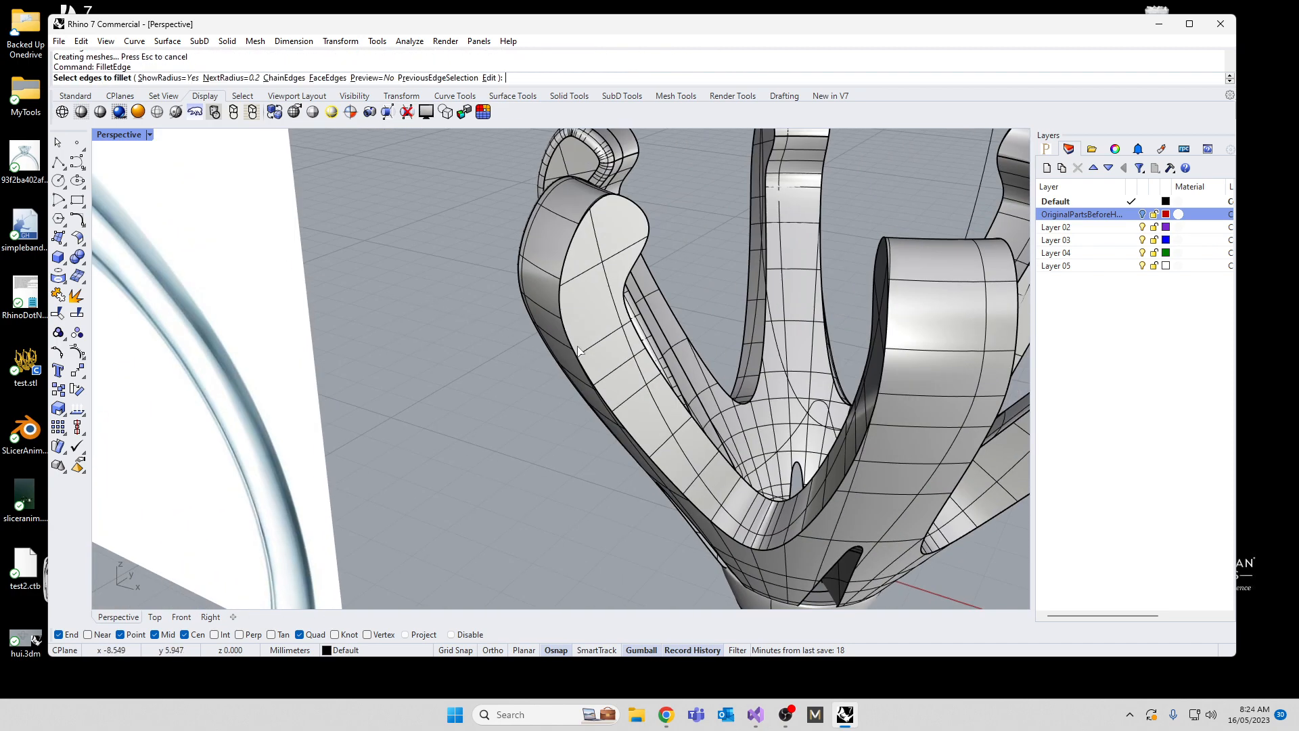
pyautogui.click(578, 350)
pyautogui.click(643, 252)
pyautogui.press('Return')
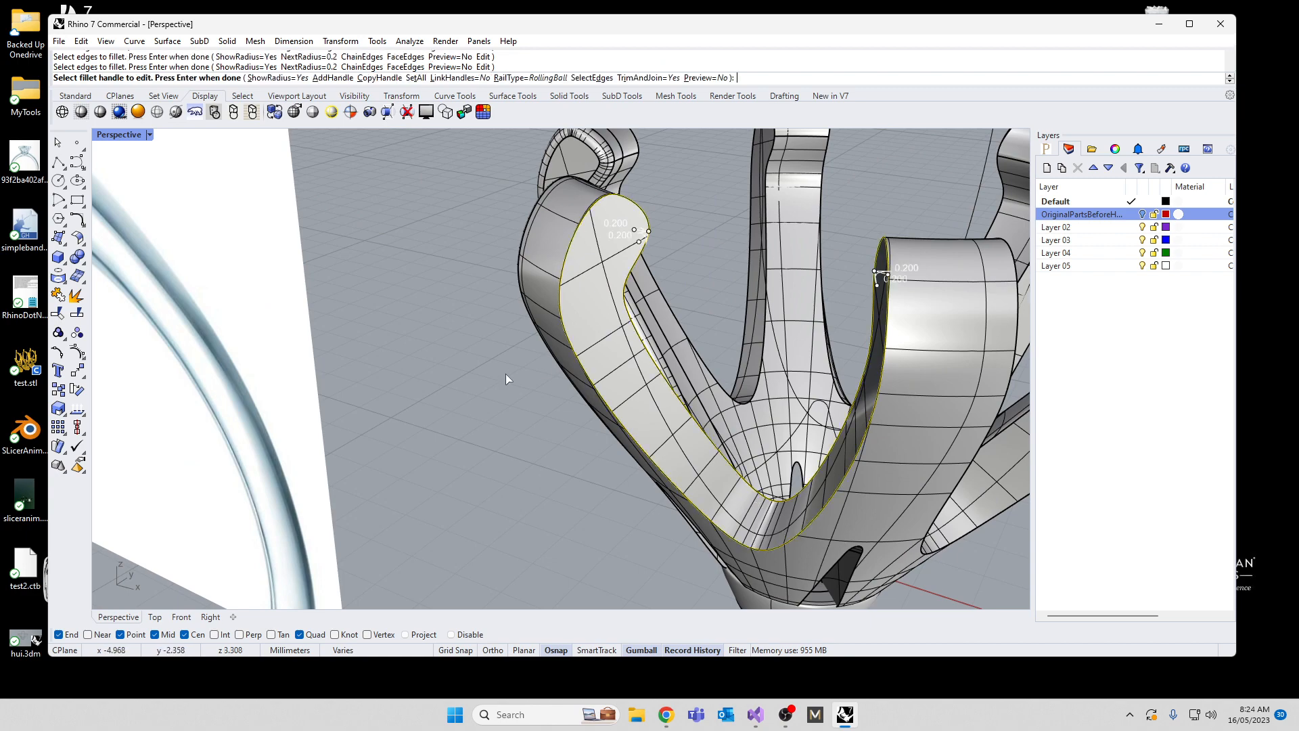
pyautogui.press('Return')
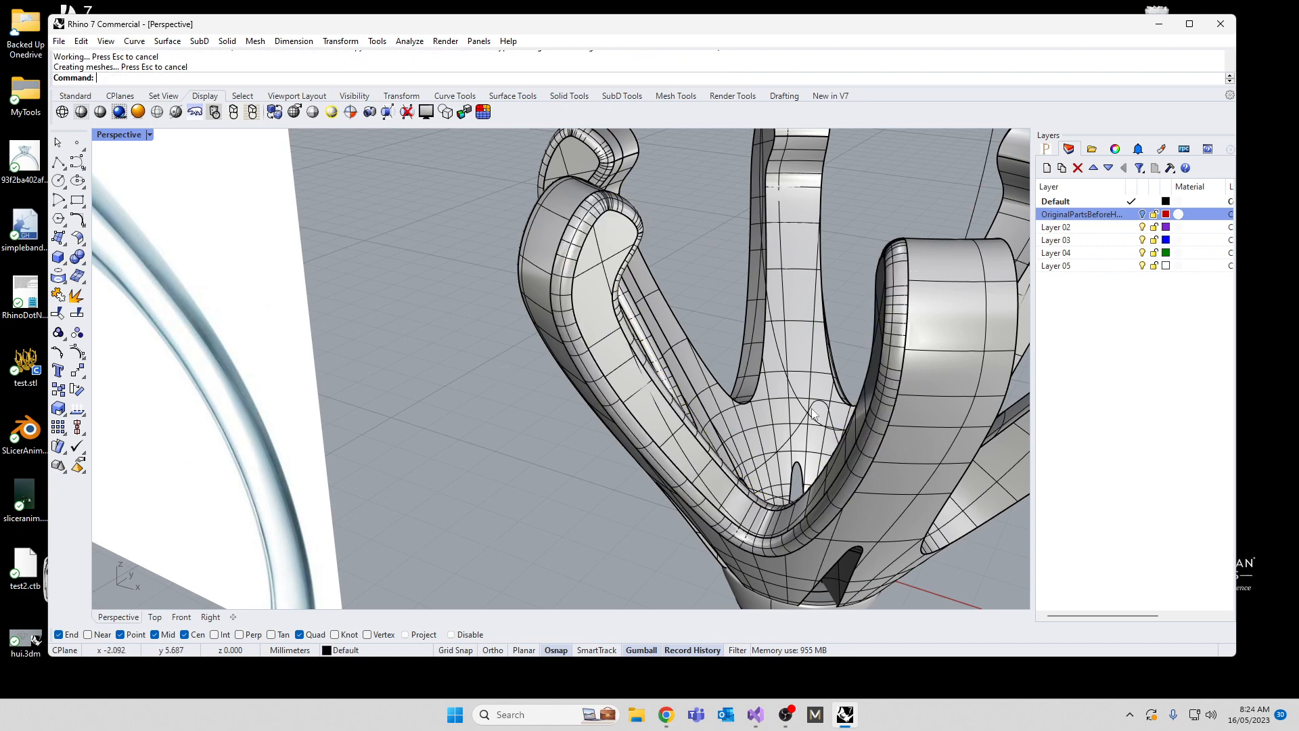
# Step: Fillet both edges of the third V-shaped gap between prongs with FilletEdge at a radius of 0.2
pyautogui.moveTo(810, 408); pyautogui.dragTo(670, 387, button='right')
pyautogui.press('Return')
pyautogui.click(424, 363)
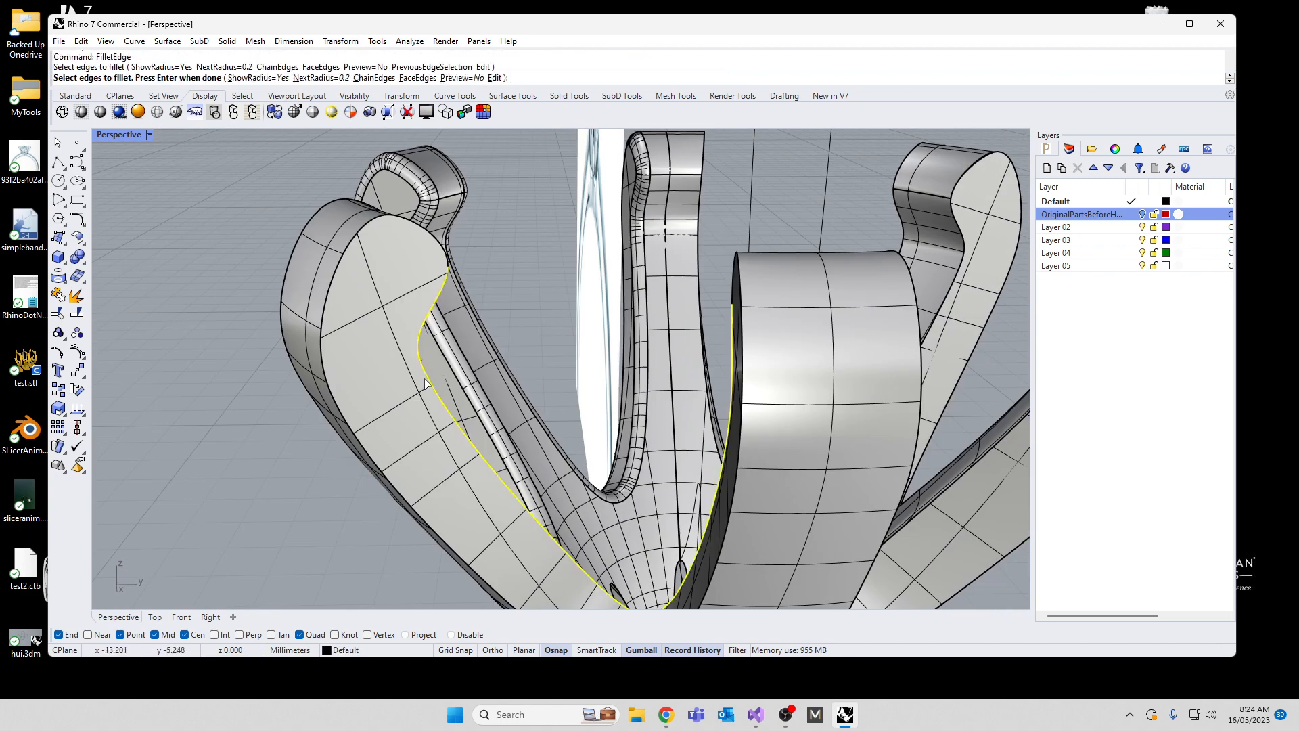
pyautogui.click(341, 414)
pyautogui.press('Return')
pyautogui.press('Return')
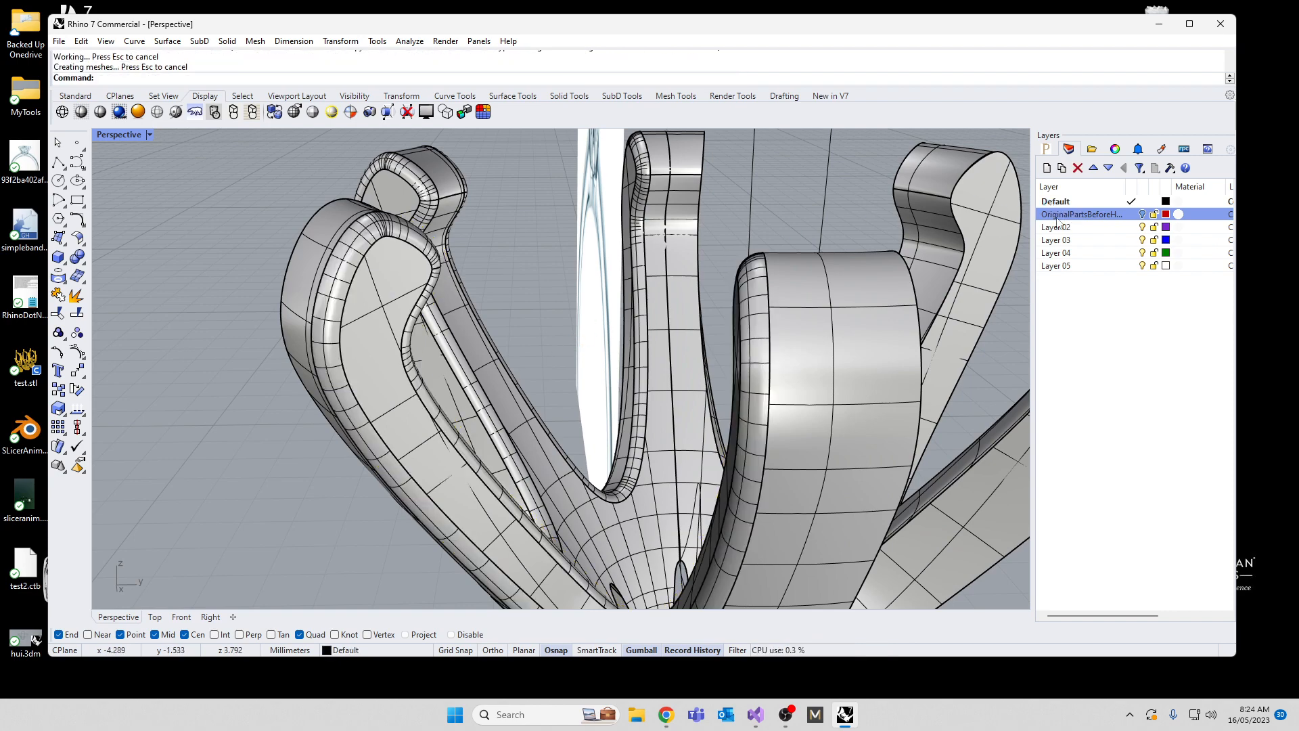
# Step: Fillet the inner and outer edges of the fourth V-shaped prong gap, next to the one just rounded, at a 0.2 radius
pyautogui.scroll(-10, 706, 375)
pyautogui.moveTo(761, 406); pyautogui.dragTo(559, 380, button='right')
pyautogui.scroll(3, 281, 362)
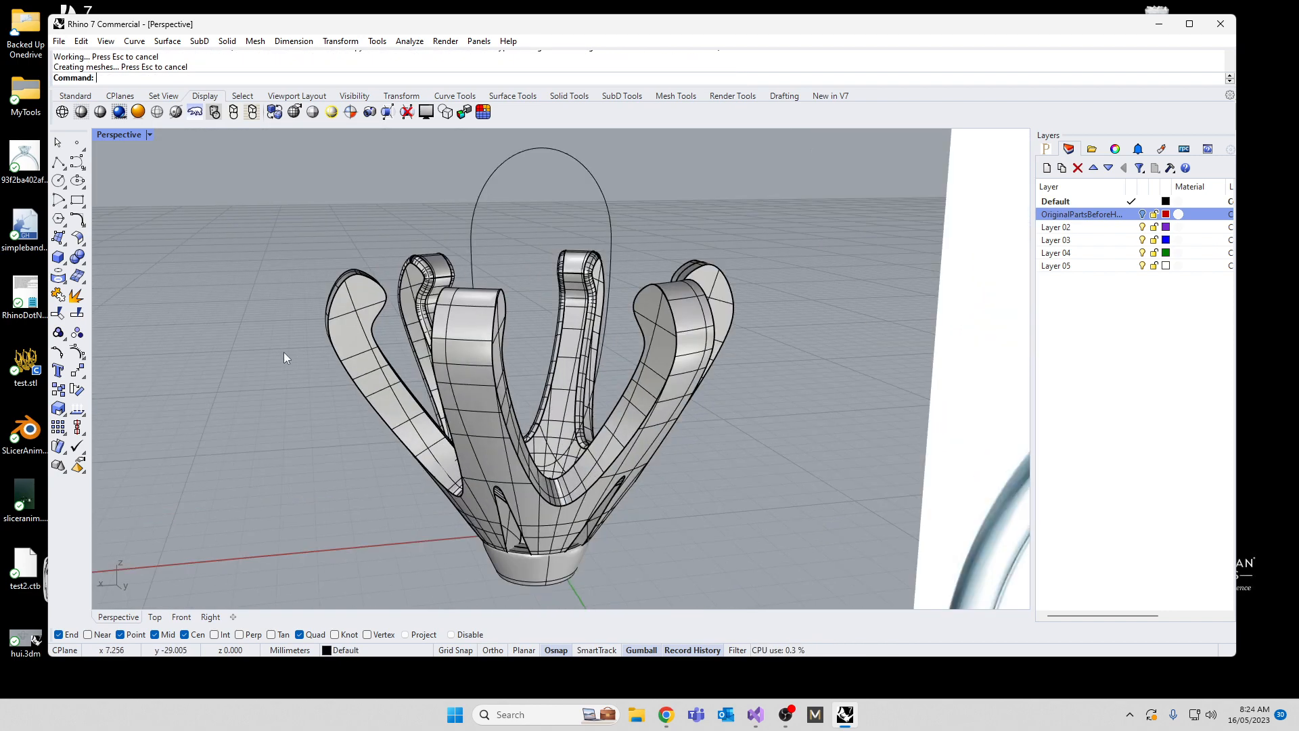
pyautogui.press('Return')
pyautogui.click(380, 317)
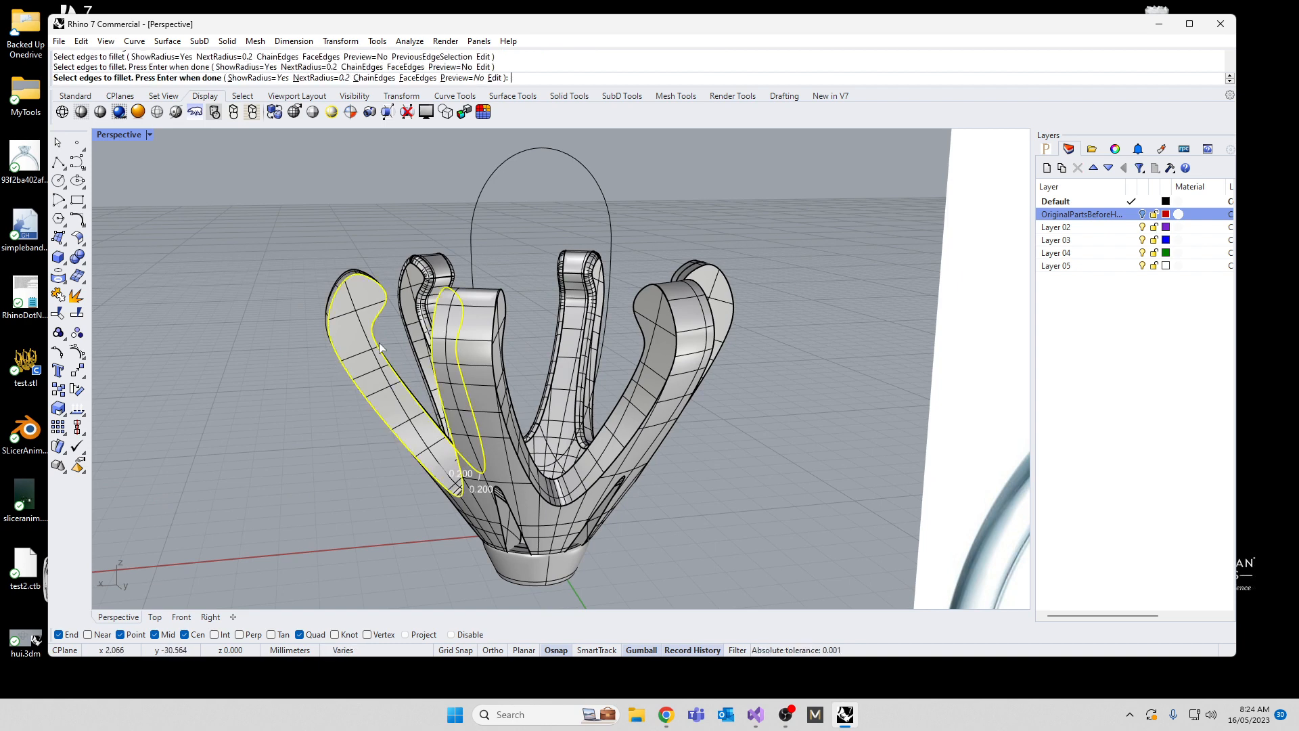
pyautogui.press('Return')
pyautogui.press('Return')
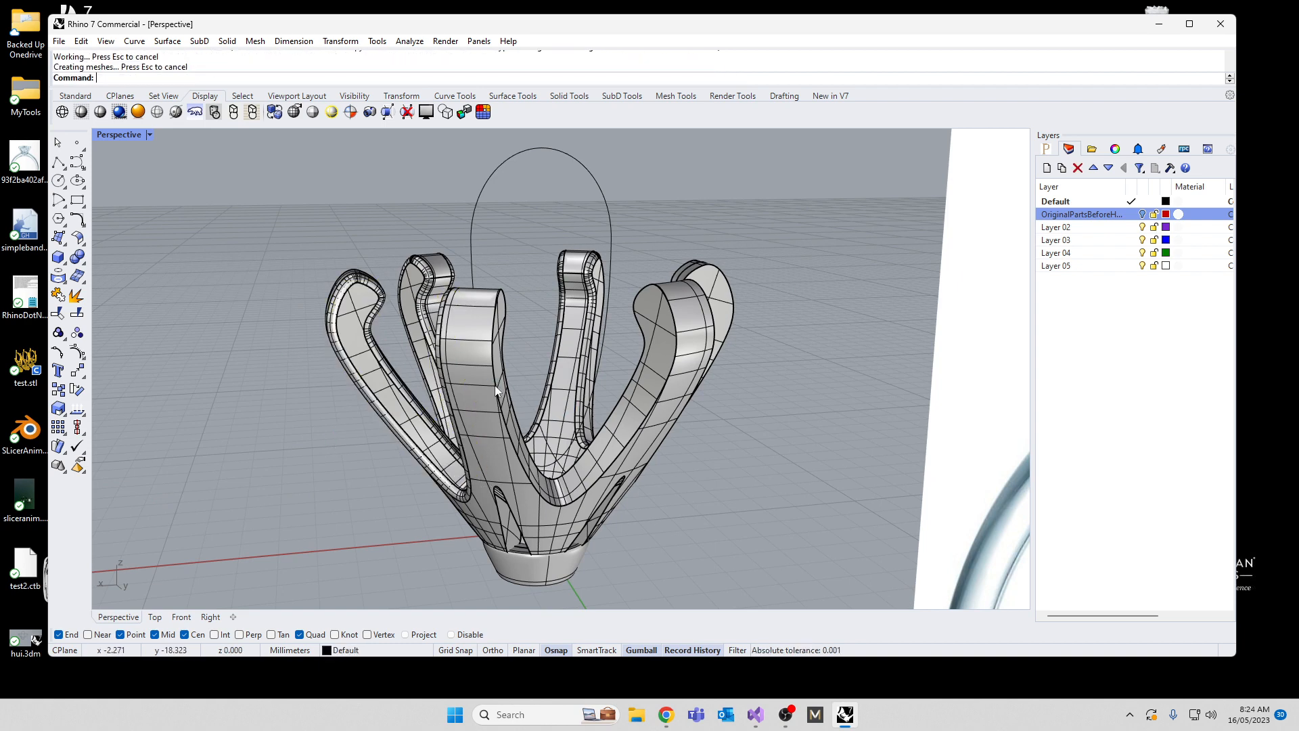
# Step: Fillet the inner and outer edges of the fifth V-shaped prong gap, between the two front prongs, at a 0.2 radius
pyautogui.press('Return')
pyautogui.click(500, 351)
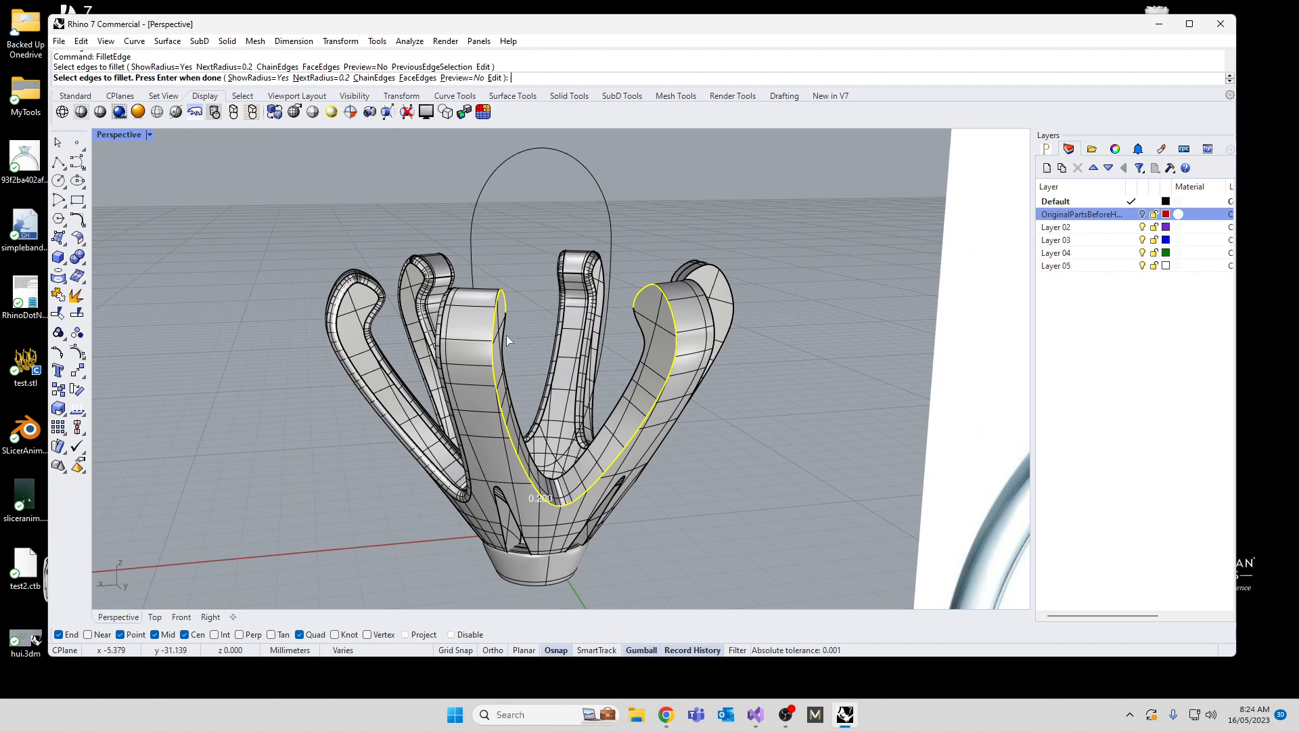
pyautogui.press('Return')
pyautogui.press('Return')
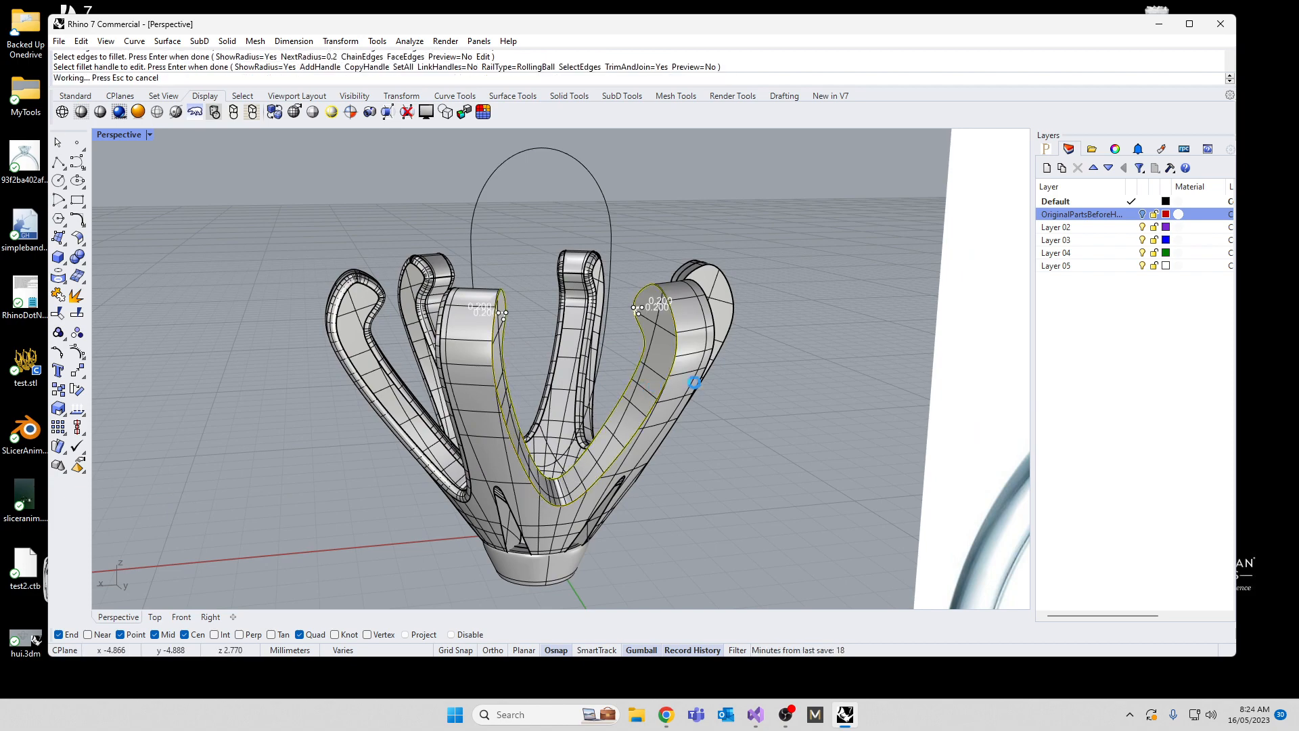
# Step: Fillet both edges of the last unrounded V-shaped gap between prongs at a 0.2 radius
pyautogui.moveTo(742, 404); pyautogui.dragTo(623, 417, button='right')
pyautogui.scroll(-4, 529, 349)
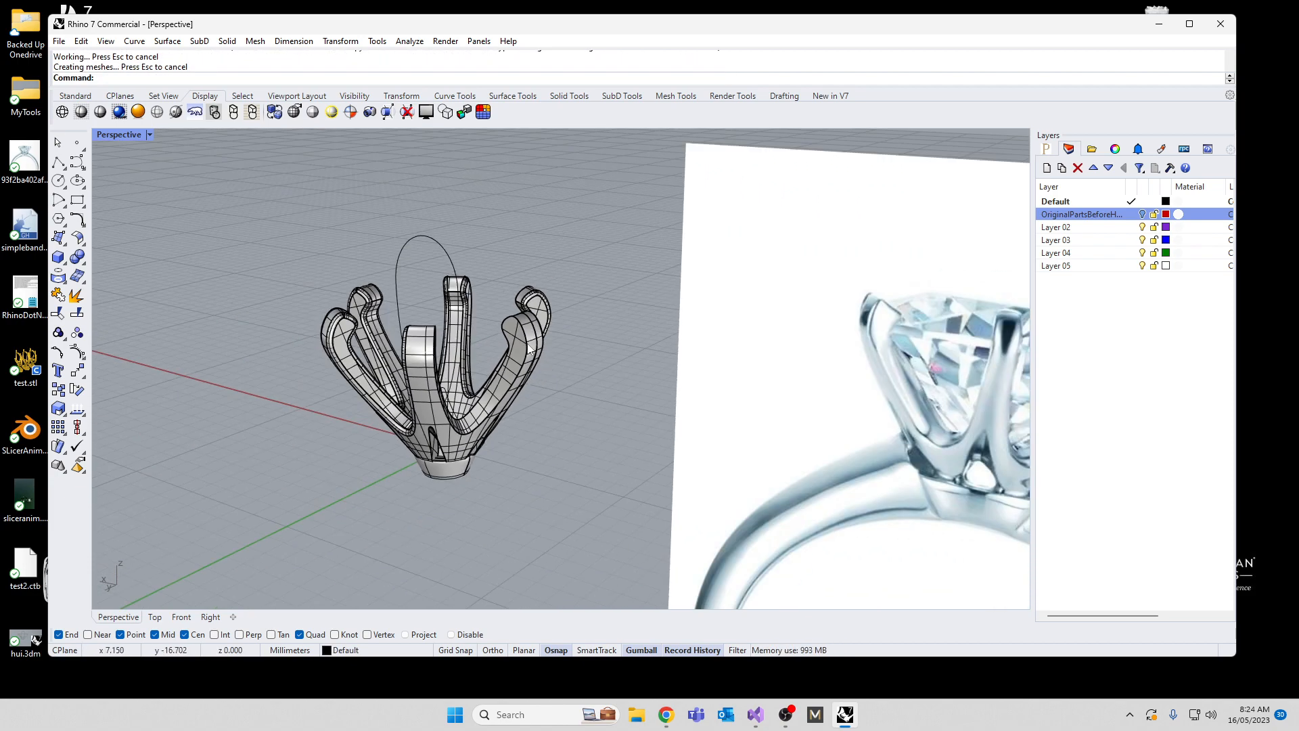
pyautogui.moveTo(529, 349); pyautogui.dragTo(332, 391, button='right')
pyautogui.scroll(8, 333, 392)
pyautogui.press('Return')
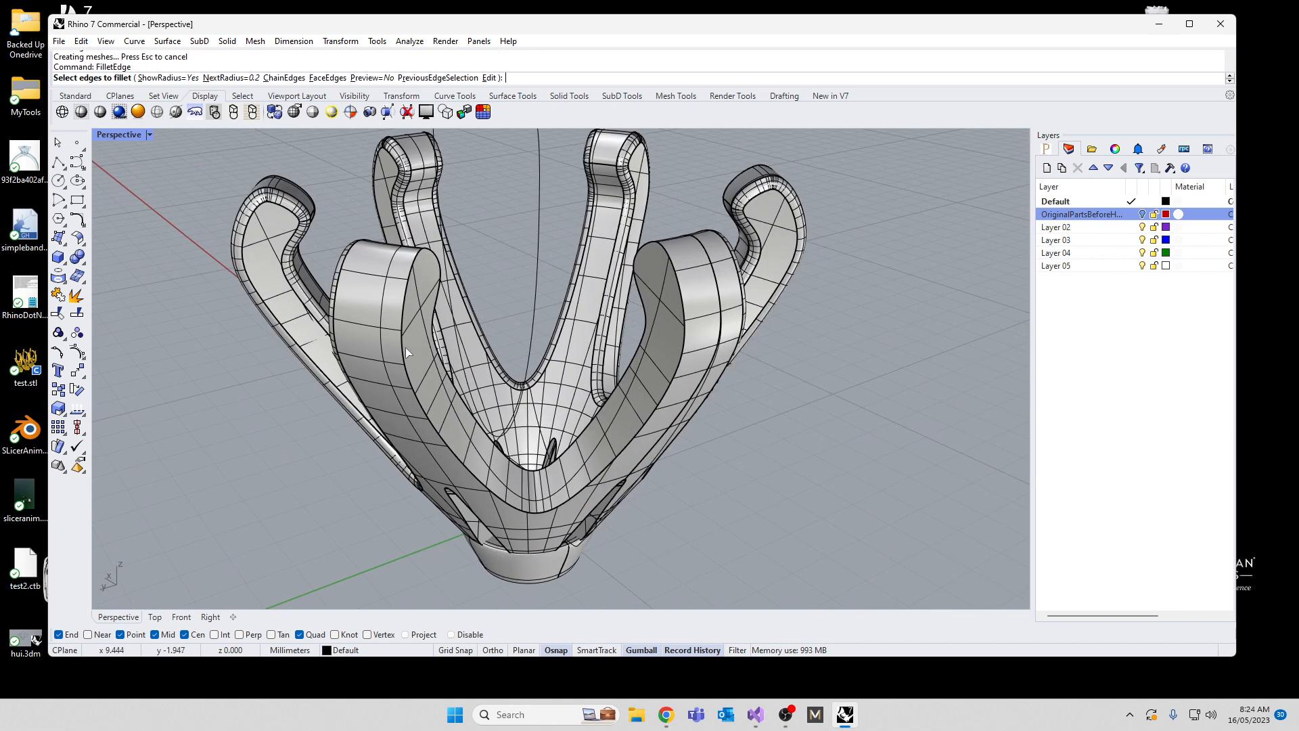
pyautogui.click(403, 338)
pyautogui.click(437, 310)
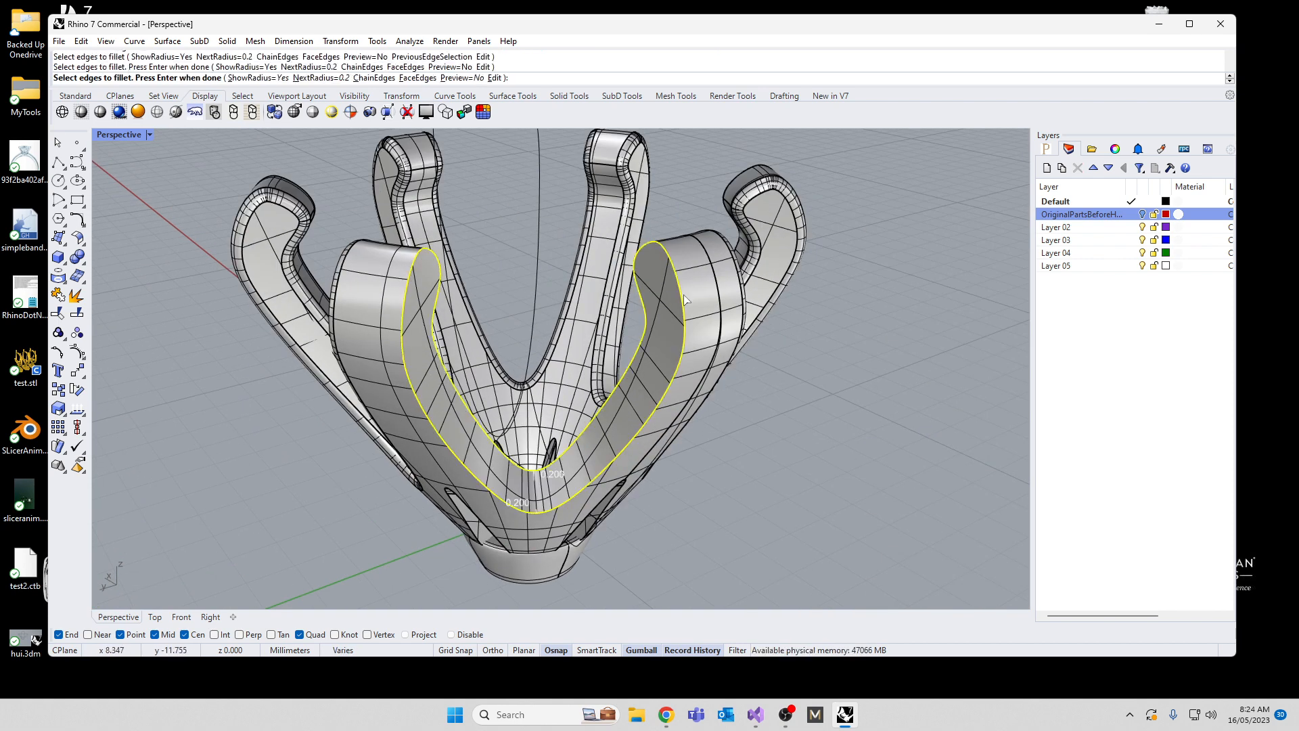
pyautogui.press('Return')
pyautogui.press('Return')
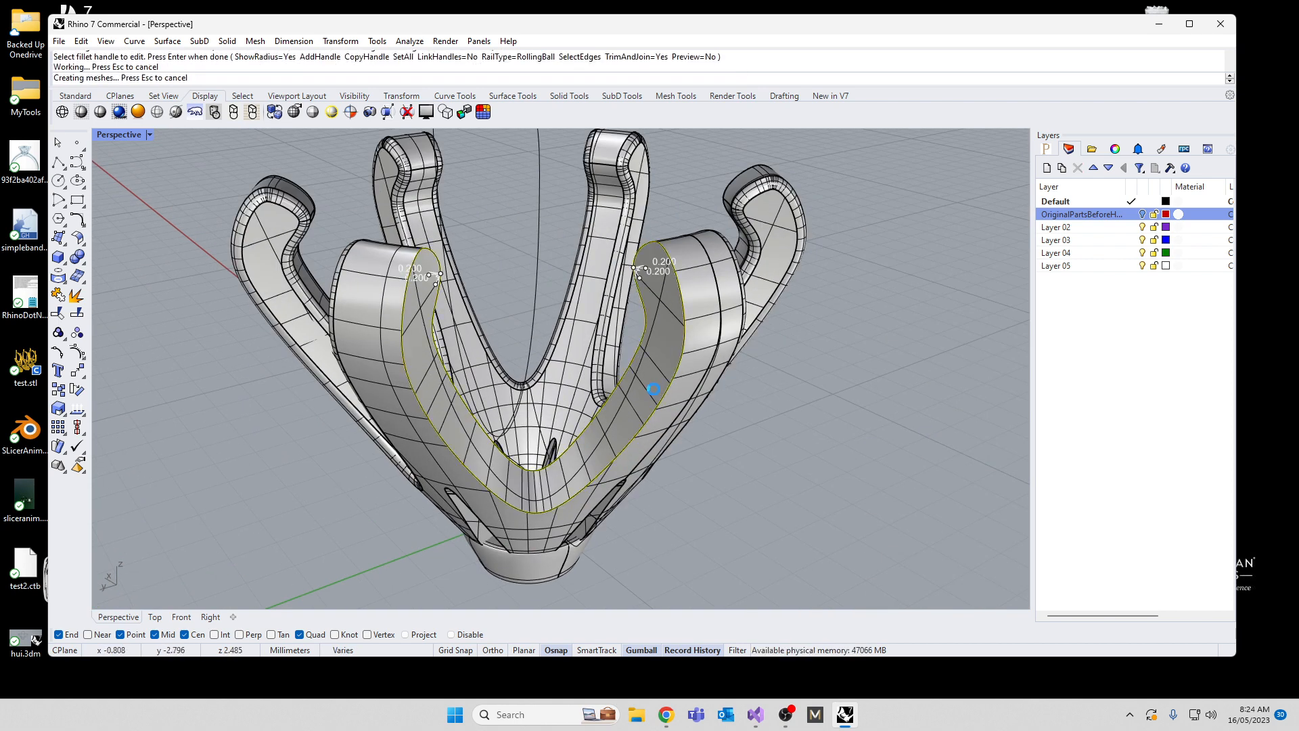
# Step: Try to fillet the outline of a narrow slot just above the base collar at a 0.2 radius, and undo the attempt
pyautogui.moveTo(648, 393); pyautogui.dragTo(609, 456, button='right')
pyautogui.scroll(4, 471, 415)
pyautogui.press('Return')
pyautogui.click(708, 451)
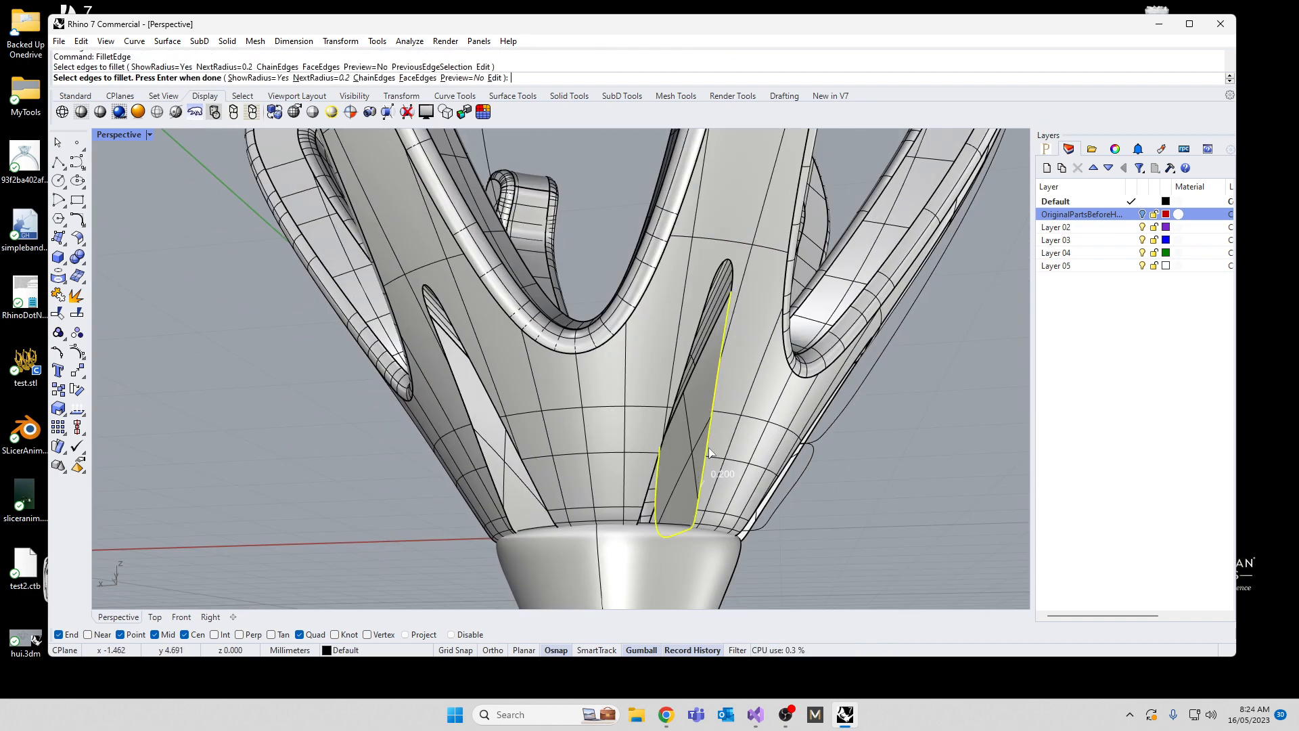
pyautogui.click(732, 274)
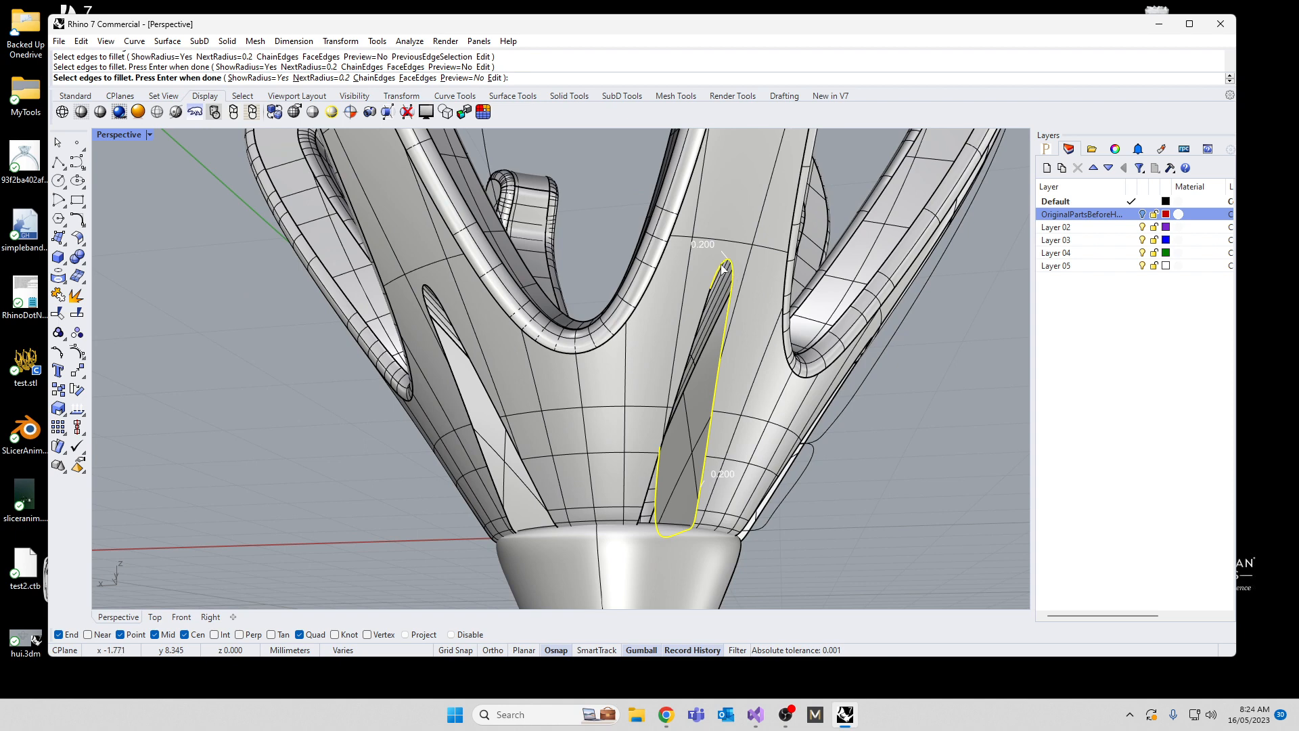
pyautogui.scroll(5, 726, 266)
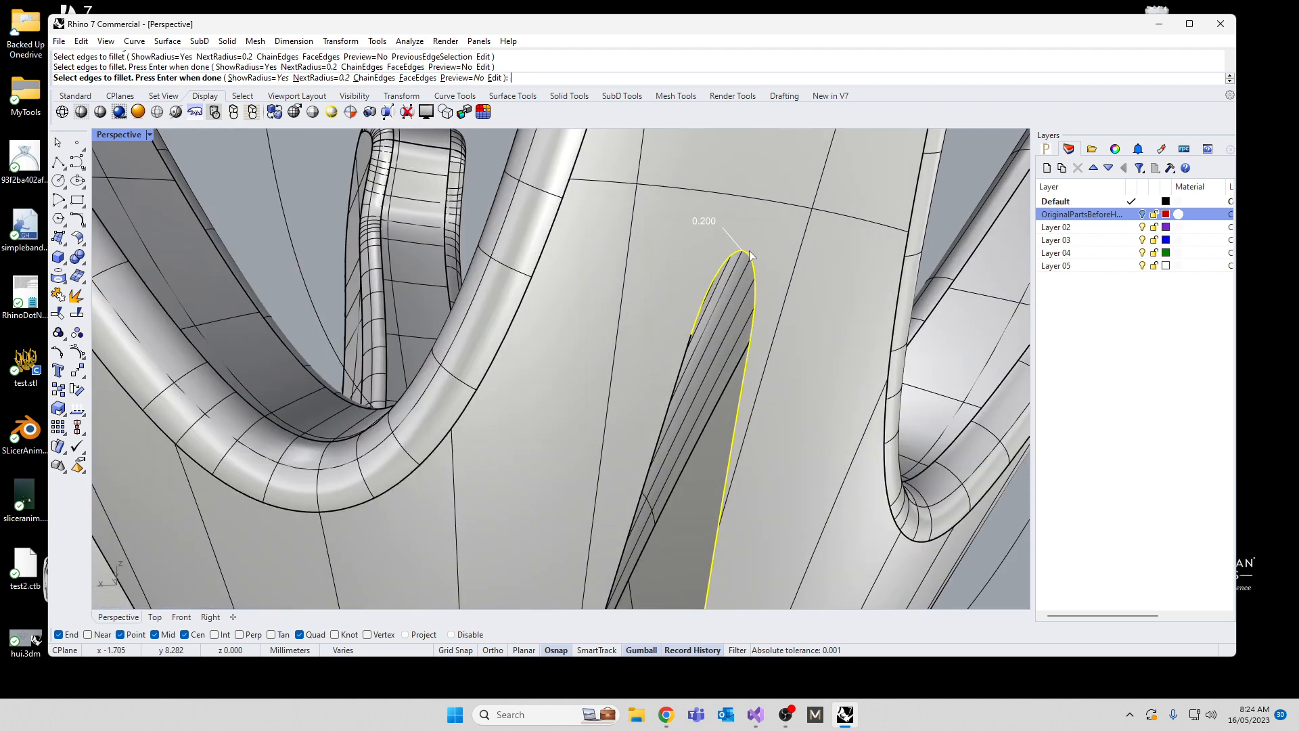
pyautogui.click(679, 387)
pyautogui.scroll(-3, 679, 382)
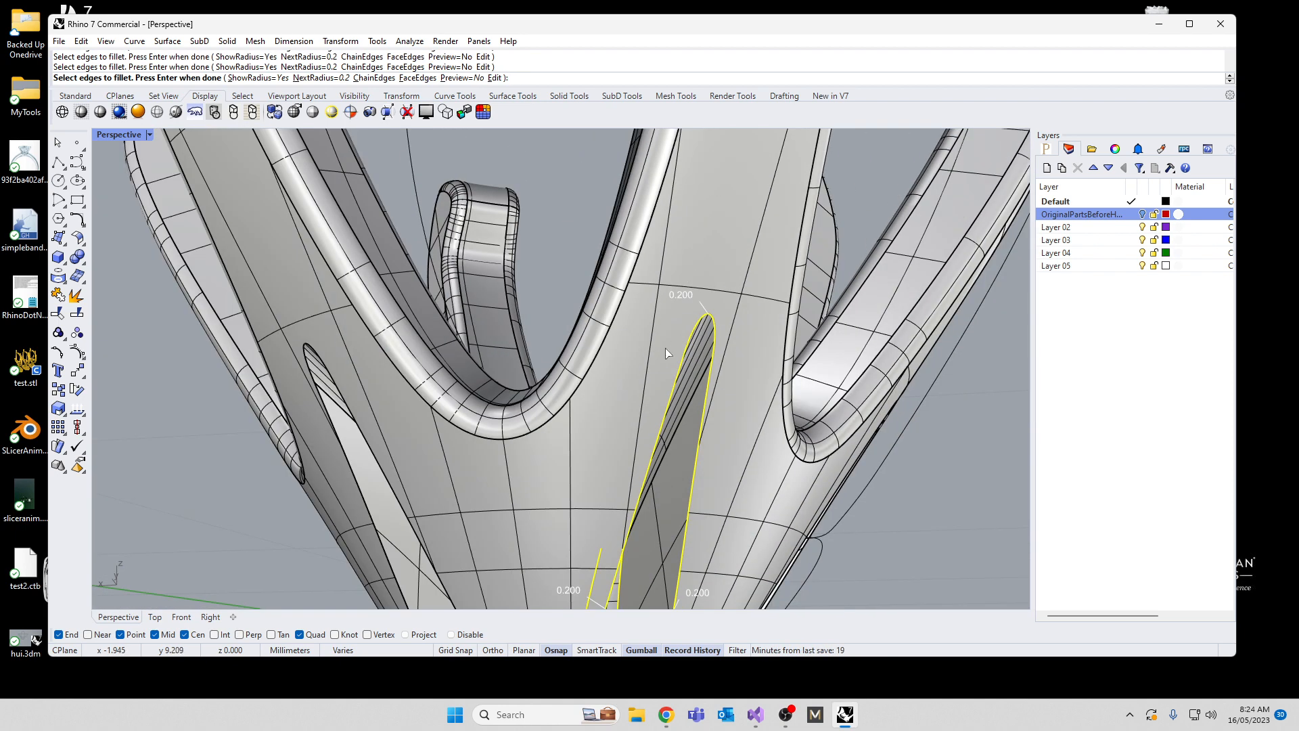
pyautogui.press('Return')
pyautogui.press('Return')
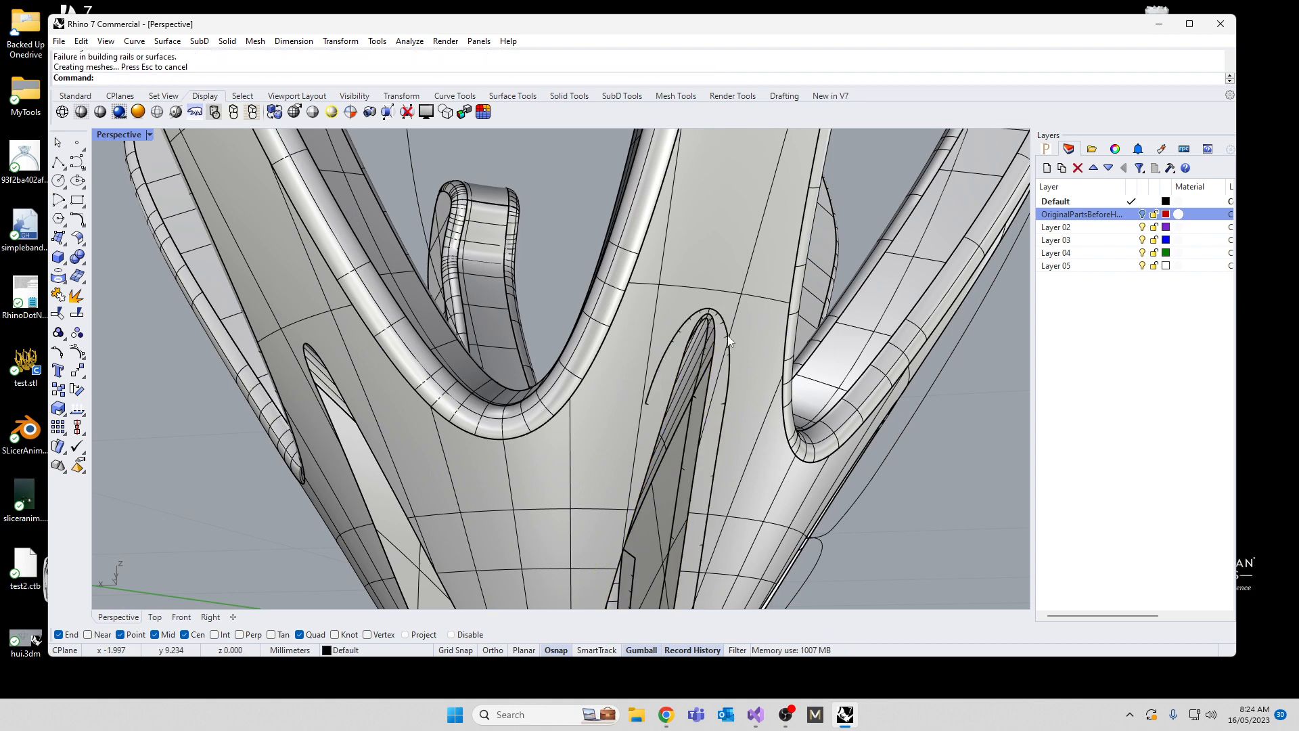
pyautogui.hotkey('ctrl', 'z')
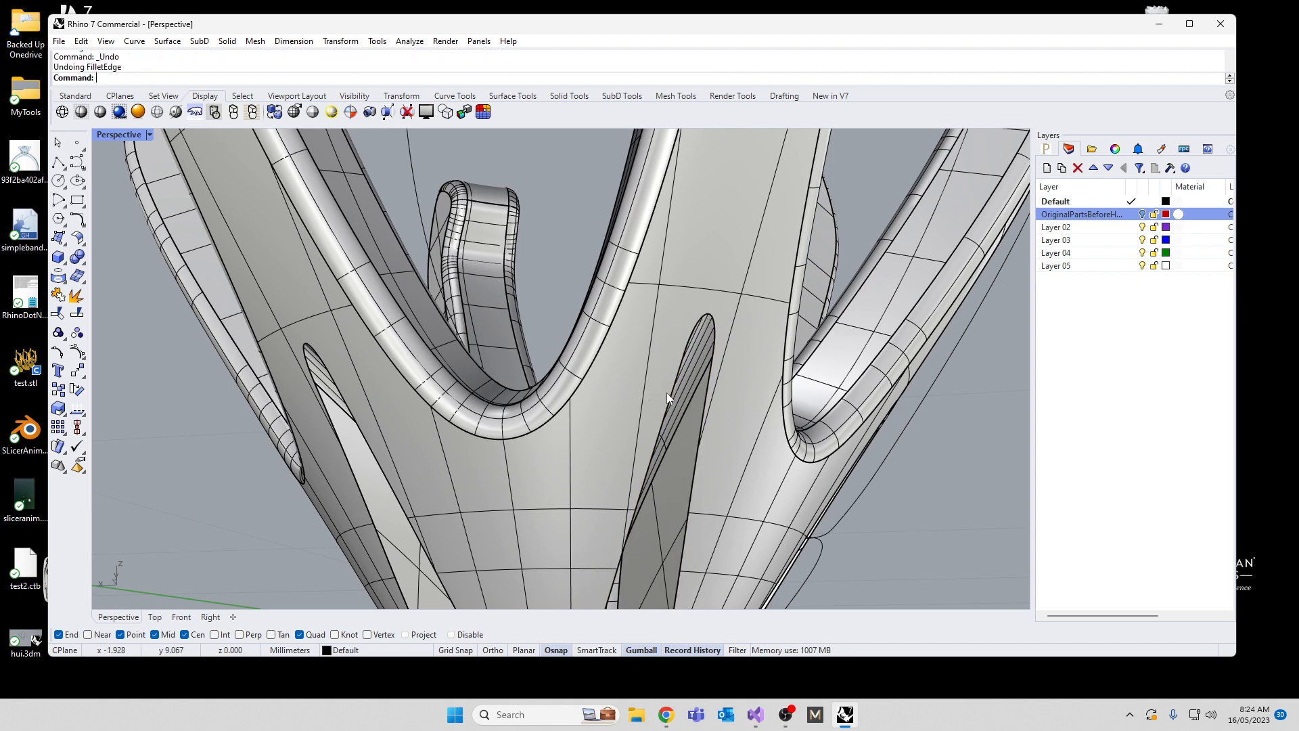
# Step: Delete the leftover closed curve that rises above the pronged head
pyautogui.moveTo(667, 393); pyautogui.dragTo(651, 343, button='right')
pyautogui.scroll(-5, 632, 408)
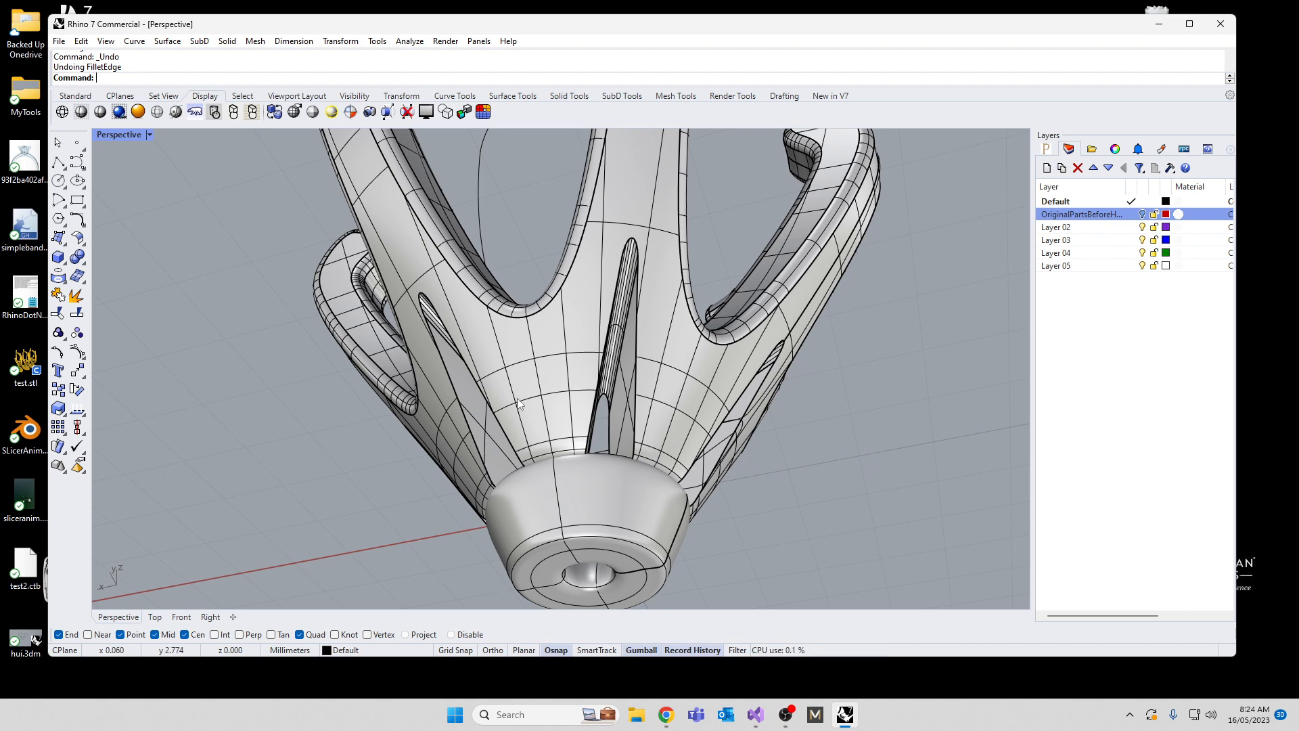
pyautogui.moveTo(580, 417); pyautogui.dragTo(433, 281, button='right')
pyautogui.scroll(-7, 579, 472)
pyautogui.scroll(-5, 789, 439)
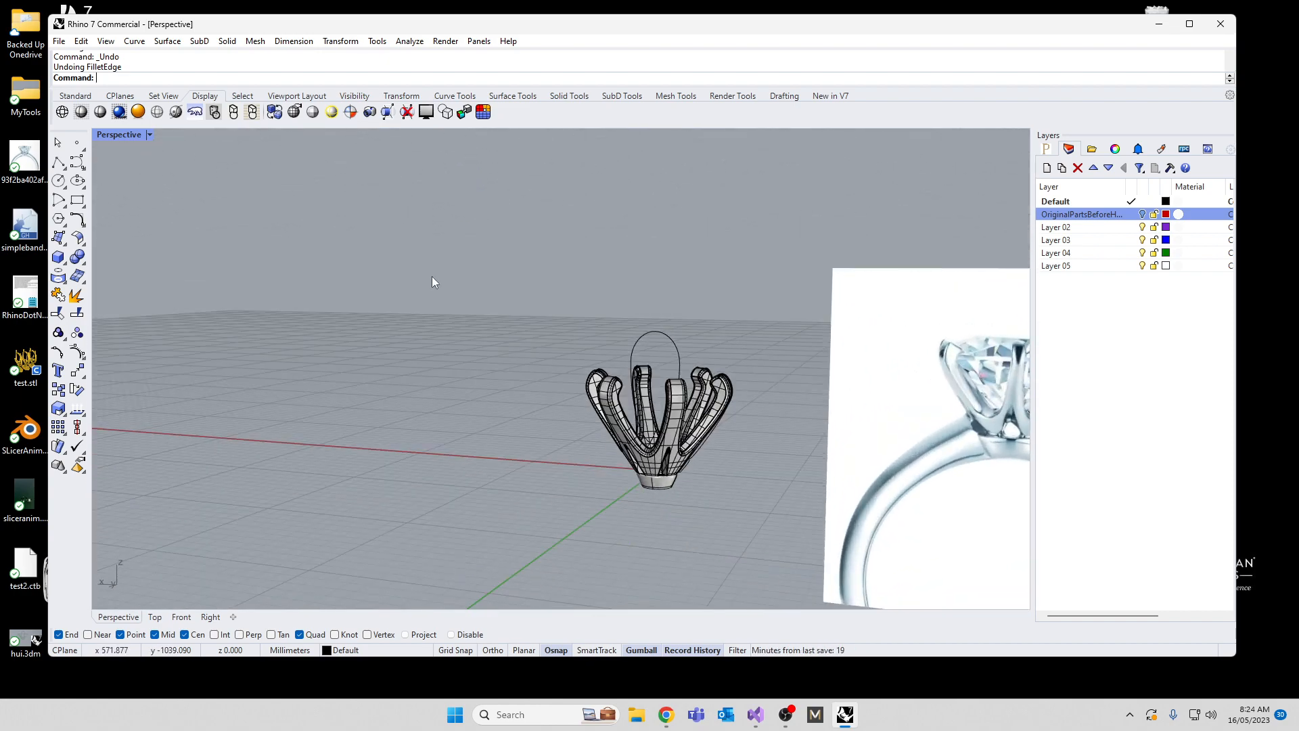
pyautogui.click(639, 333)
pyautogui.press('Delete')
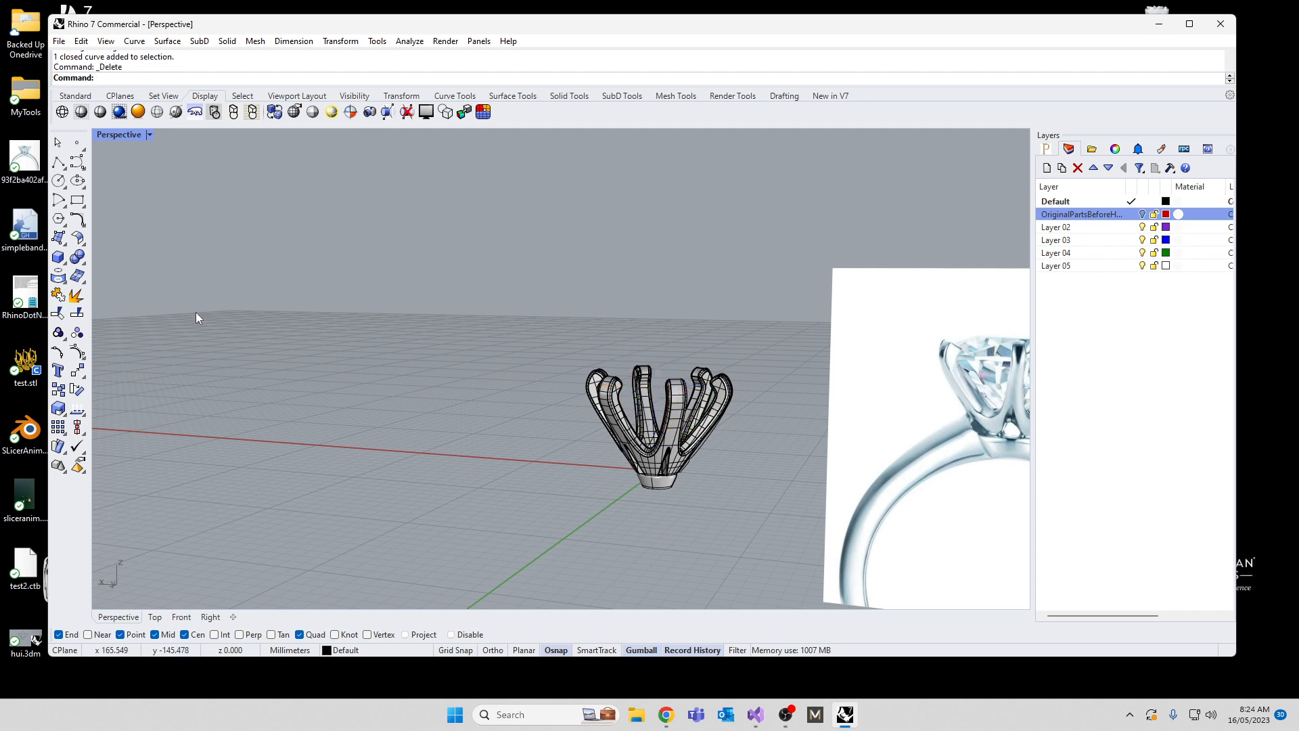
# Step: Return to the four-view layout and move the whole pronged head straight up in the Front view, clear of the origin
pyautogui.doubleClick(102, 135)
pyautogui.scroll(-5, 348, 479)
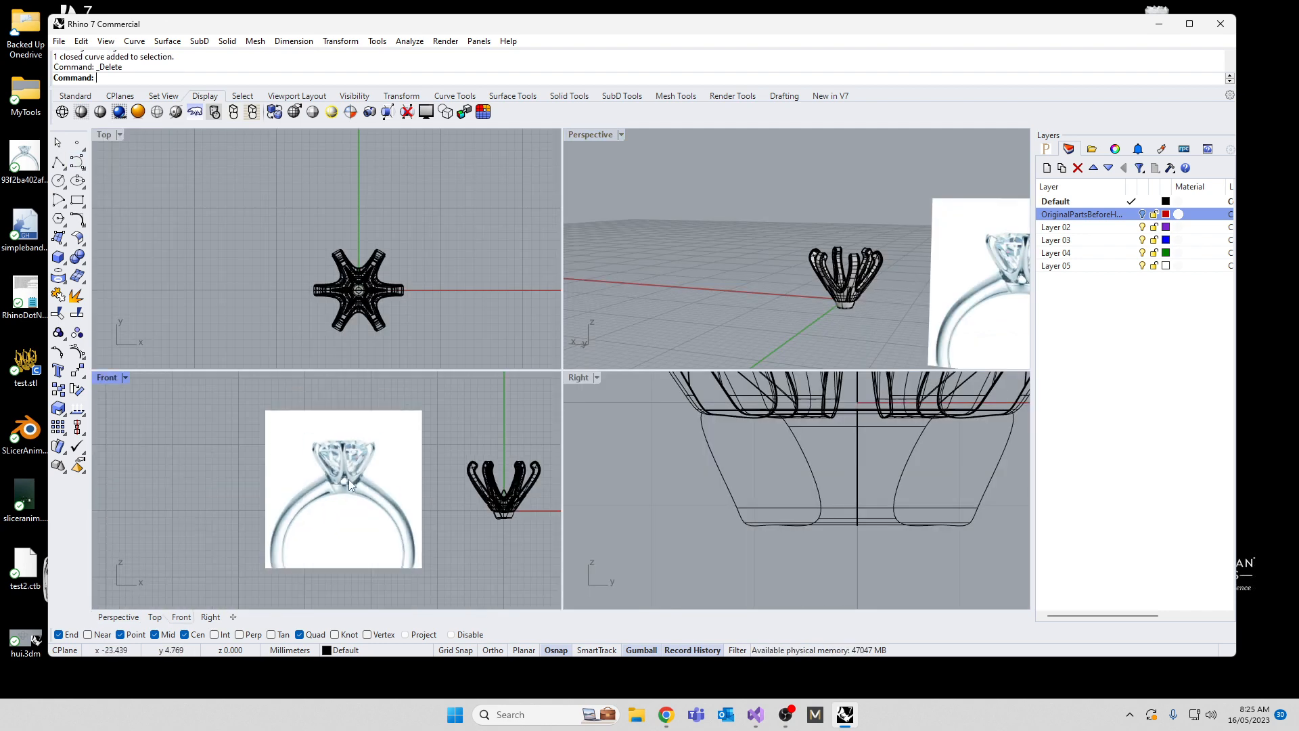
pyautogui.click(414, 464)
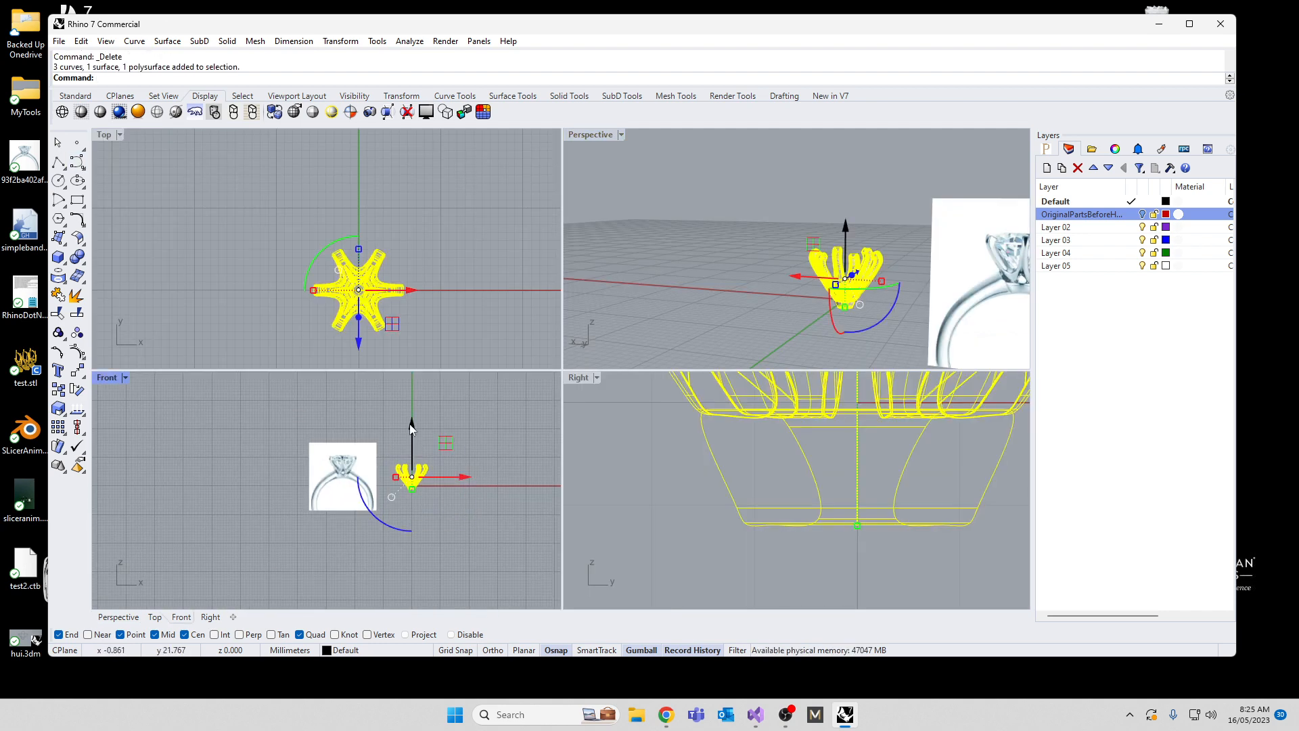
pyautogui.moveTo(410, 427)
pyautogui.mouseDown()
pyautogui.moveTo(401, 388)
pyautogui.moveTo(420, 434)
pyautogui.moveTo(420, 421)
pyautogui.mouseUp()
pyautogui.click(306, 492)
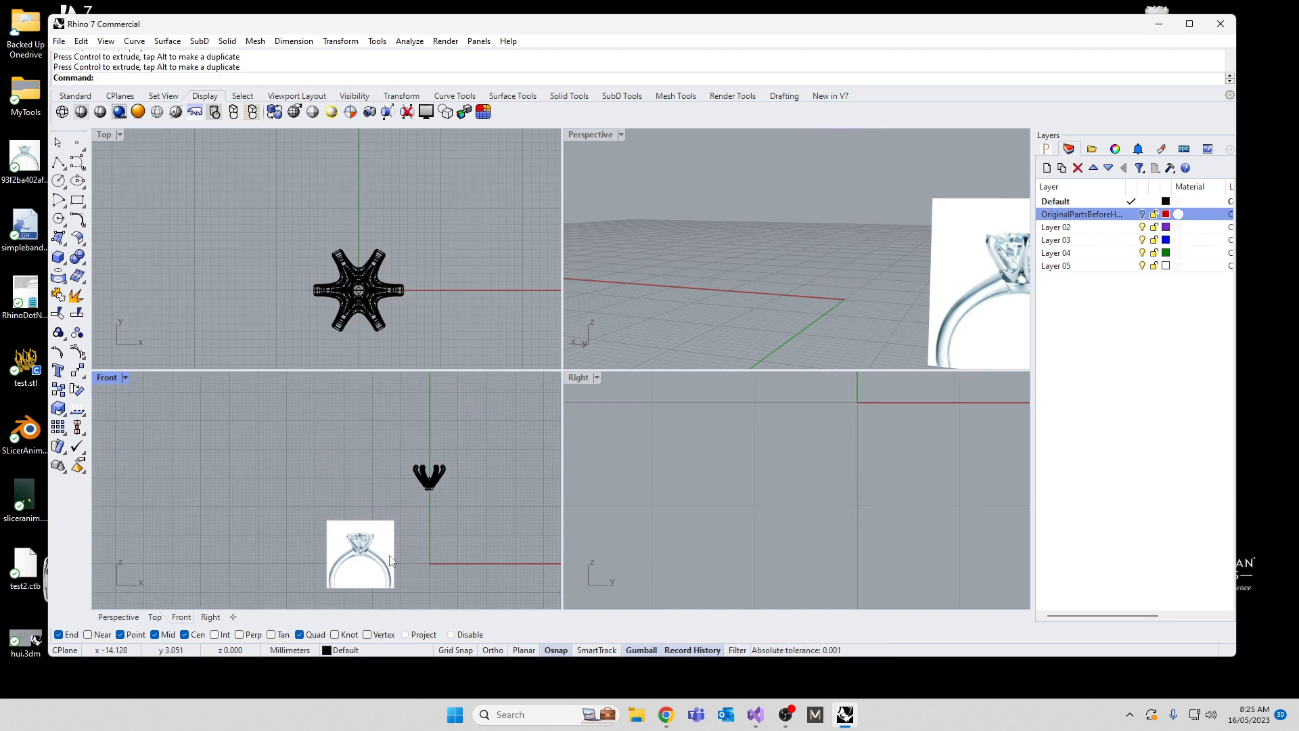
# Step: Unlock the ring reference picture and move it in the Front view so the pictured ring is centred on the vertical axis
pyautogui.write('ock')
pyautogui.press('Return')
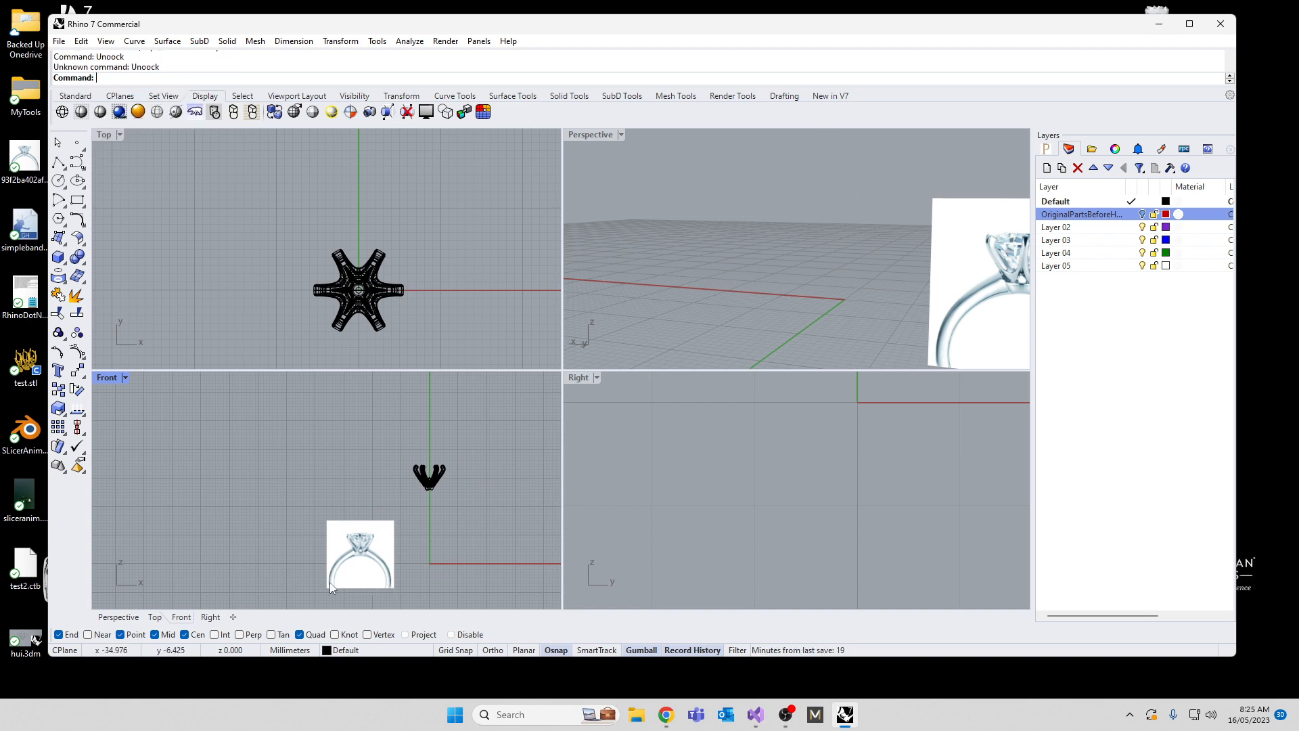
pyautogui.write('Unlock')
pyautogui.press('Return')
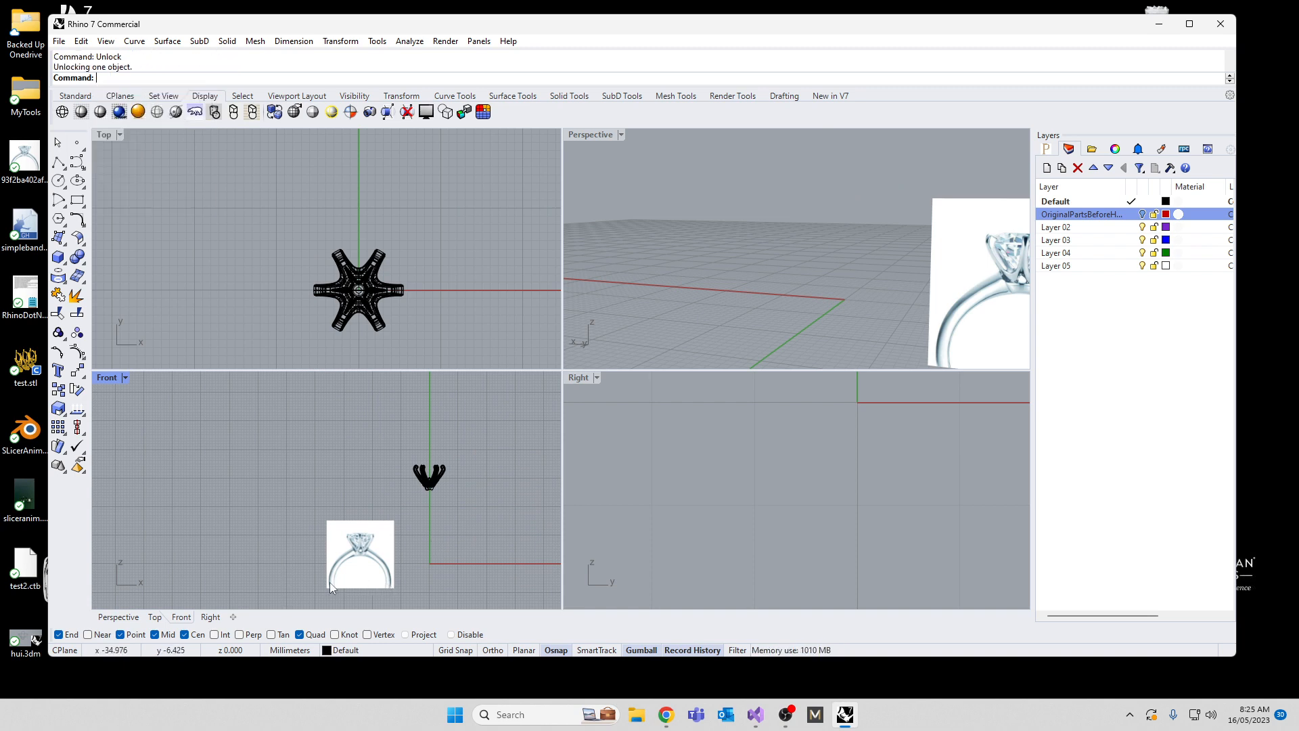
pyautogui.click(340, 570)
pyautogui.moveTo(363, 526); pyautogui.dragTo(459, 514)
# Step: Move the pronged head and collar down about 16 mm onto the setting in the reference picture, and clear the selection
pyautogui.scroll(6, 457, 509)
pyautogui.scroll(-4, 340, 436)
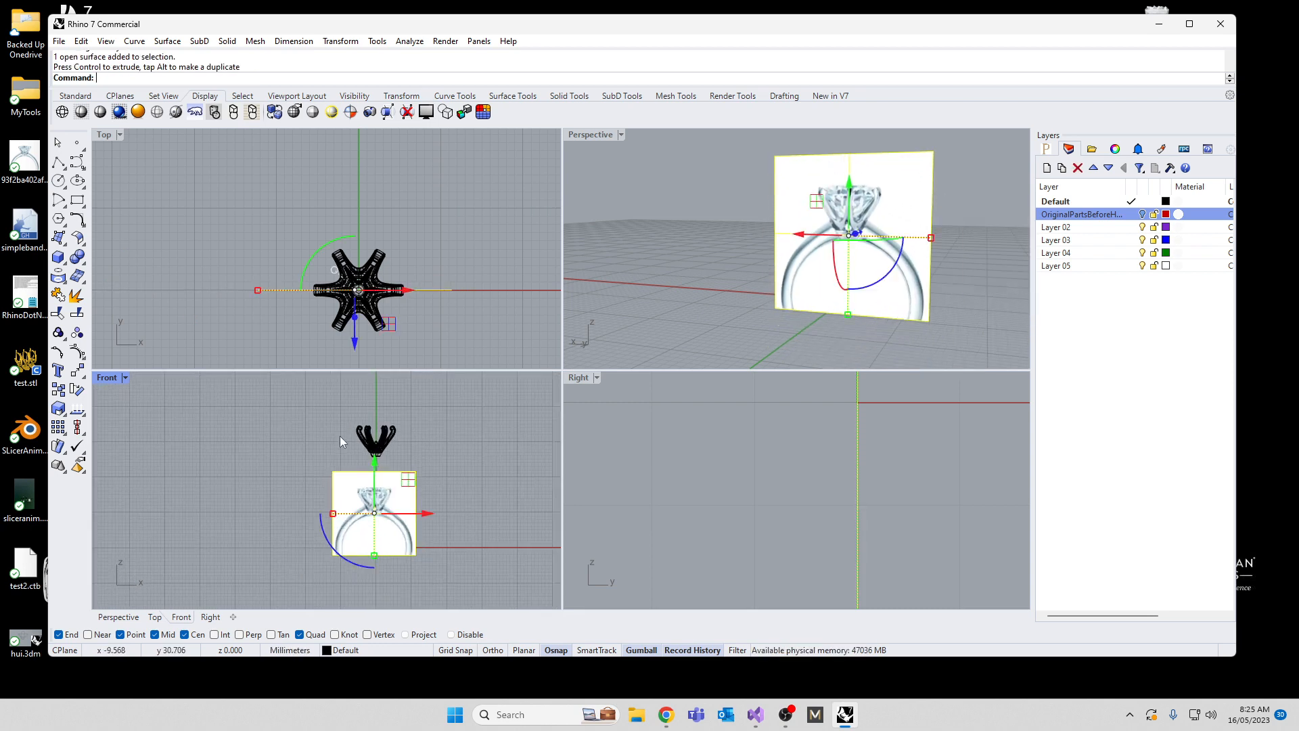
pyautogui.moveTo(323, 401); pyautogui.dragTo(418, 464)
pyautogui.moveTo(383, 387); pyautogui.dragTo(388, 451)
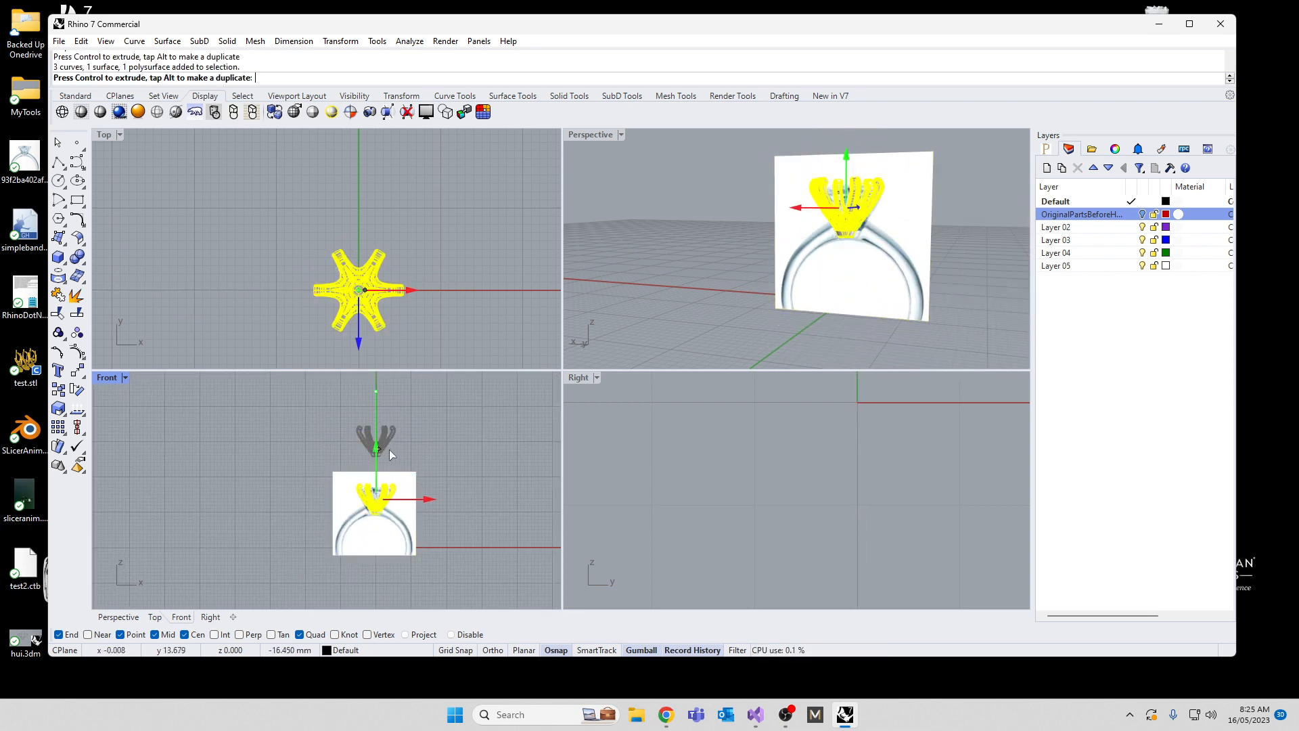
pyautogui.click(232, 545)
pyautogui.scroll(3, 282, 561)
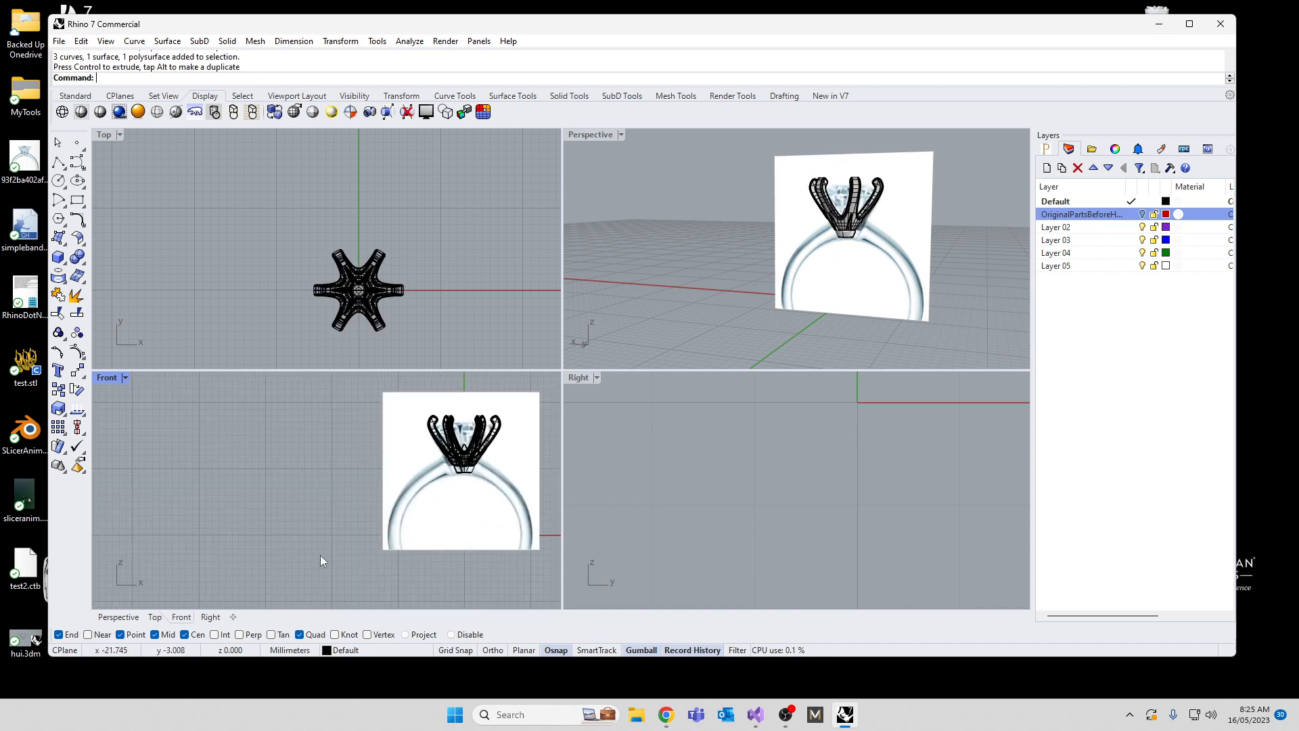
# Step: Draw a circle about 17 mm in diameter centred on the origin in the Front view, following the pictured band's inner edge
pyautogui.press('Return')
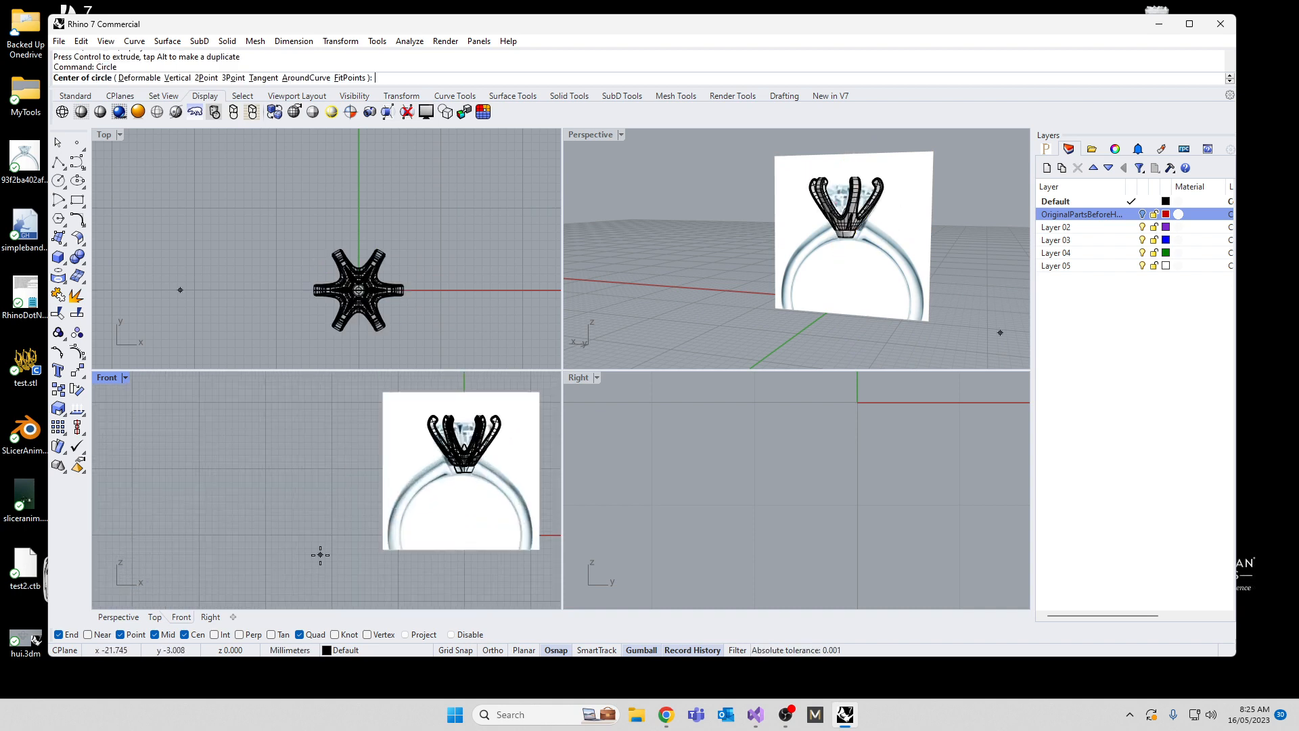
pyautogui.click(465, 534)
pyautogui.scroll(3, 467, 489)
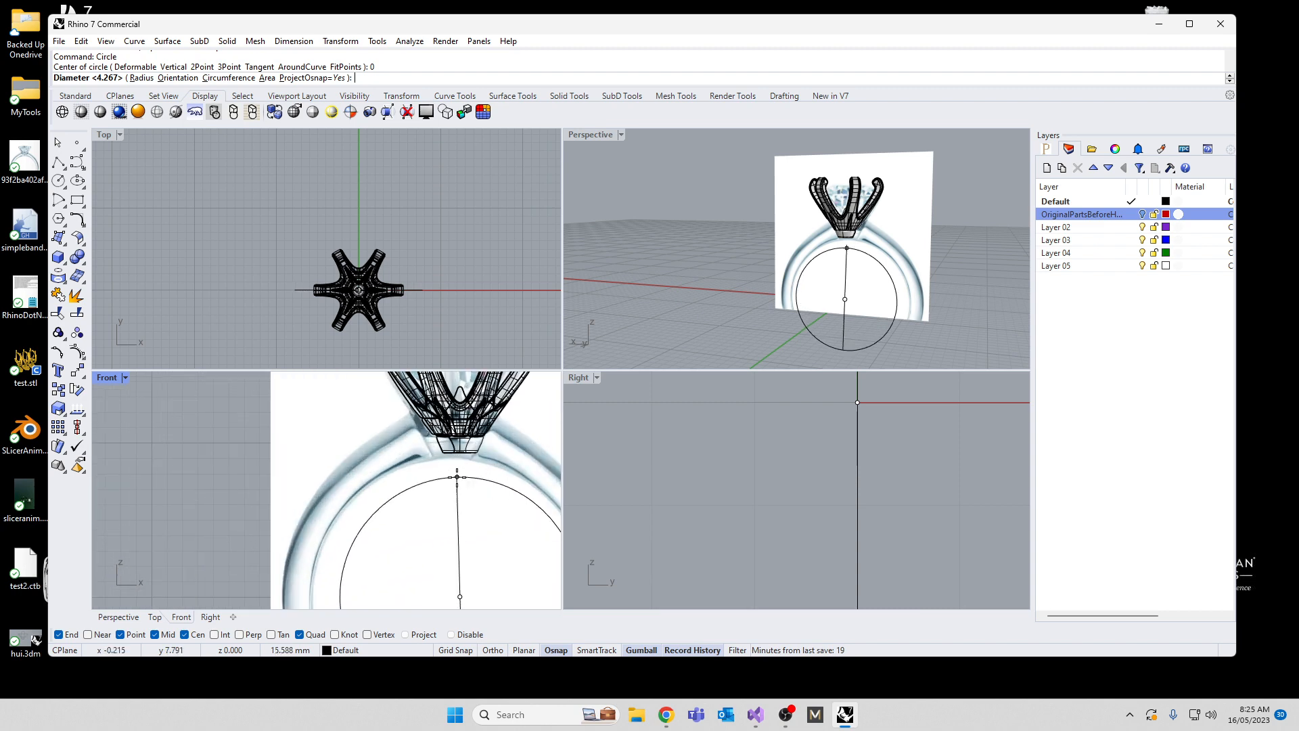
pyautogui.press('shift')
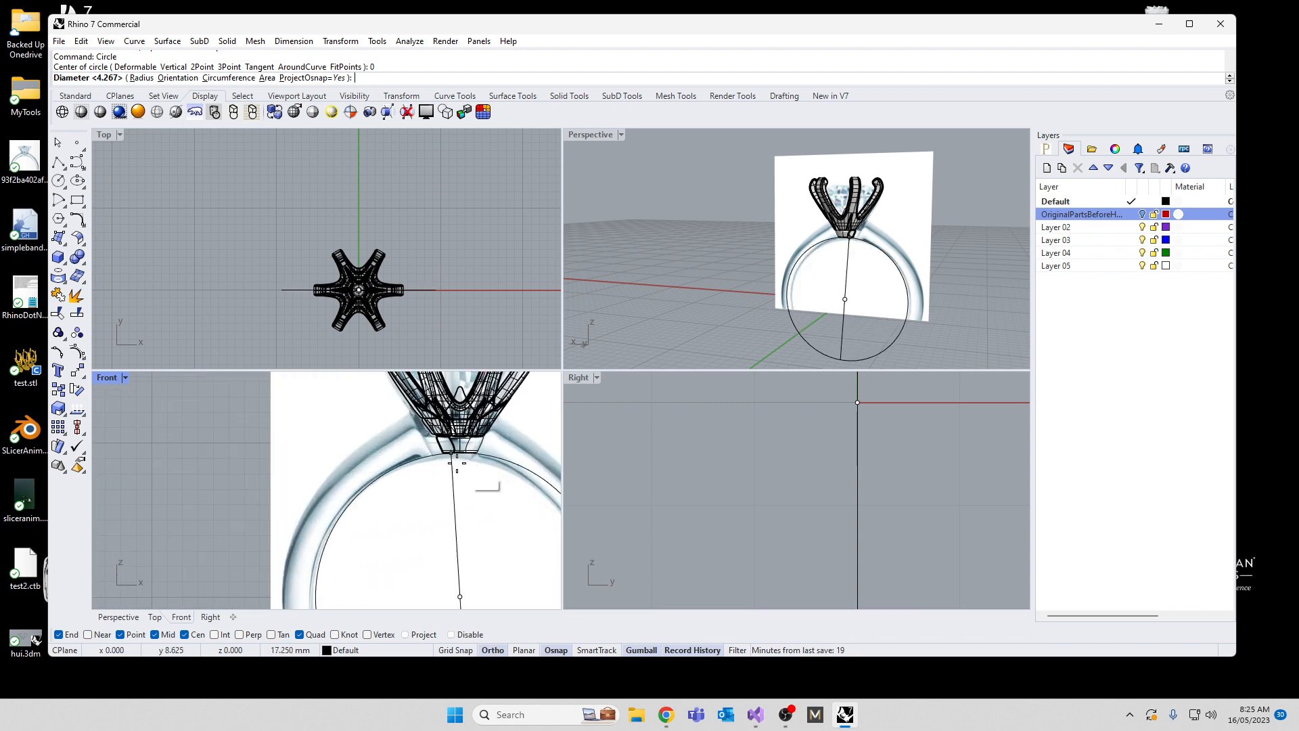
pyautogui.click(459, 461)
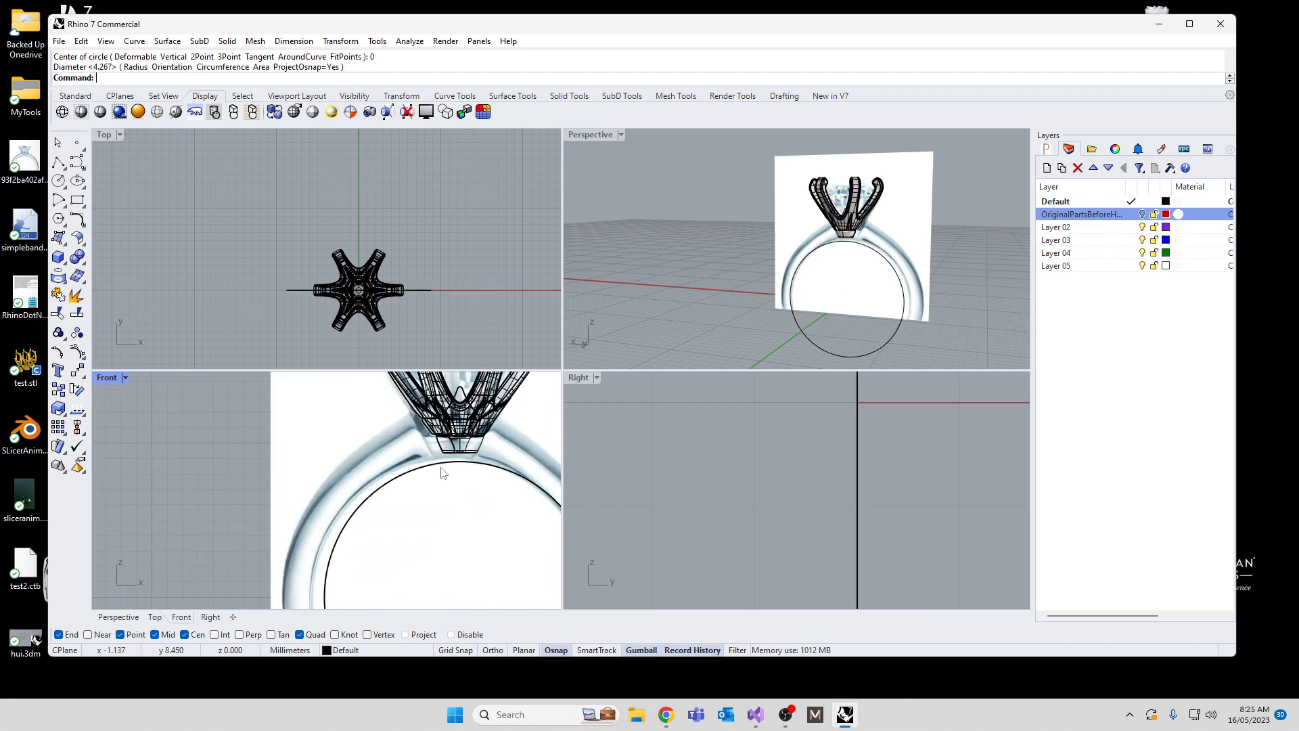
# Step: Delete the ring reference picture
pyautogui.click(407, 451)
pyautogui.press('Delete')
pyautogui.scroll(-8, 406, 460)
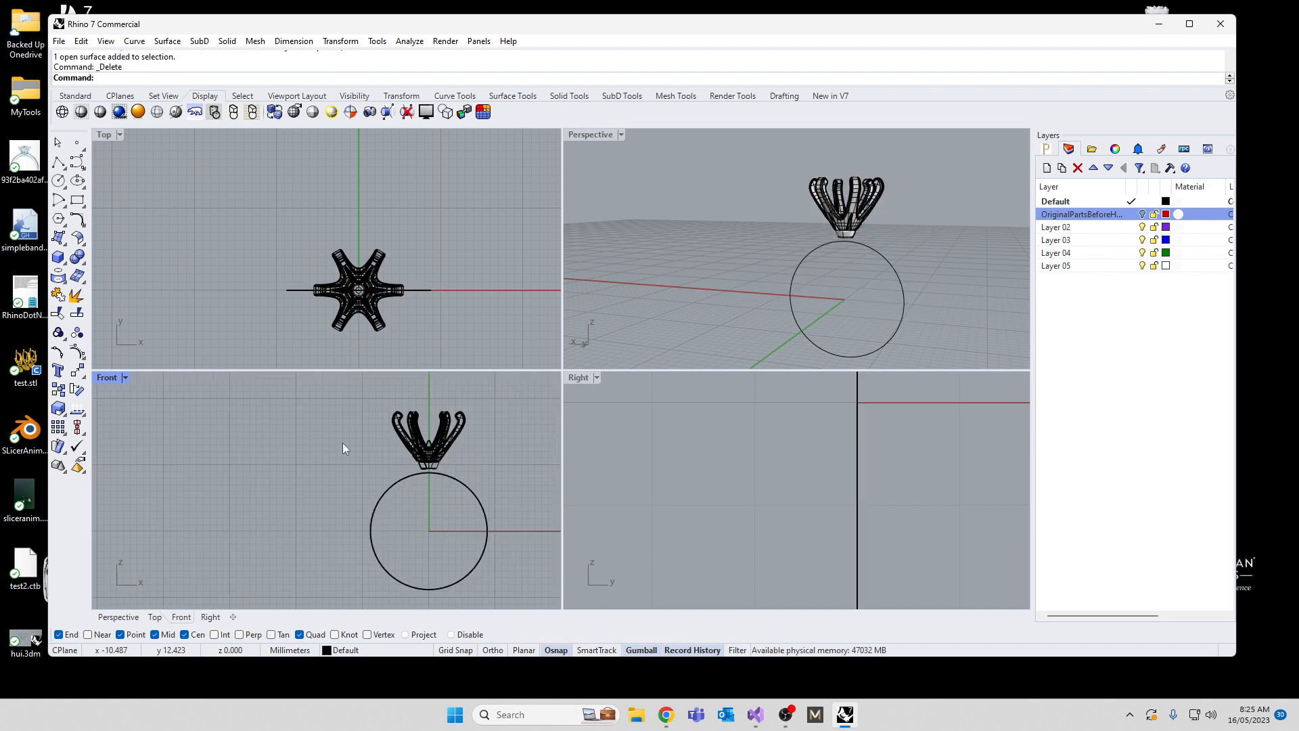
# Step: In an enlarged Front view, move the pronged head and collar down so the collar rests on the finger-hole circle
pyautogui.moveTo(323, 400); pyautogui.dragTo(483, 475)
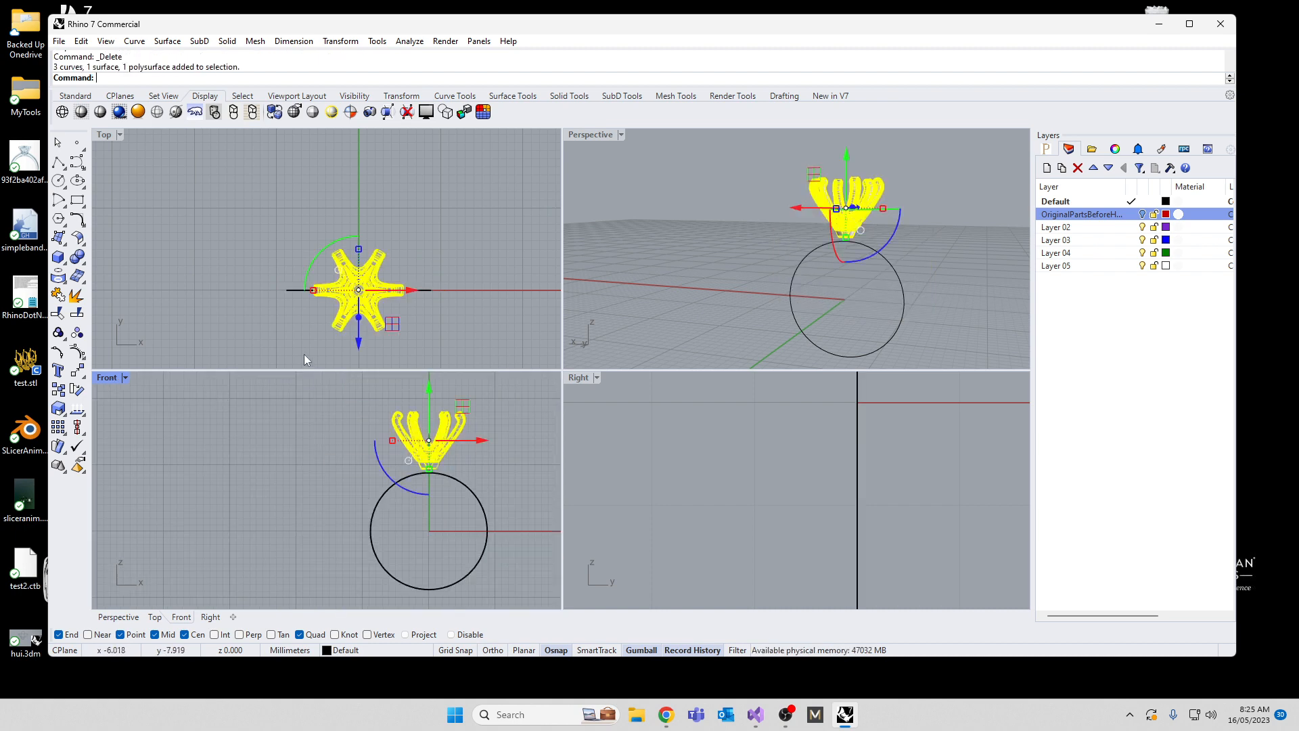
pyautogui.doubleClick(103, 378)
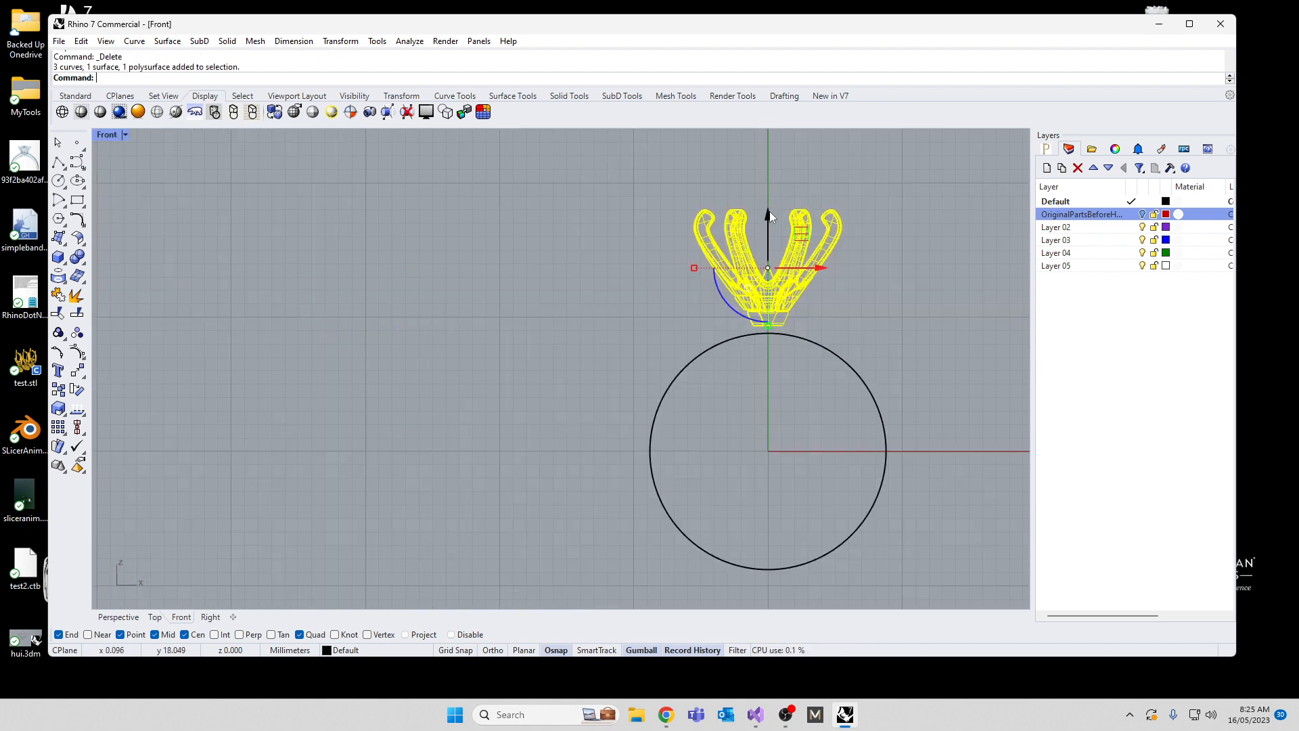
pyautogui.moveTo(769, 212); pyautogui.dragTo(765, 220)
pyautogui.click(412, 500)
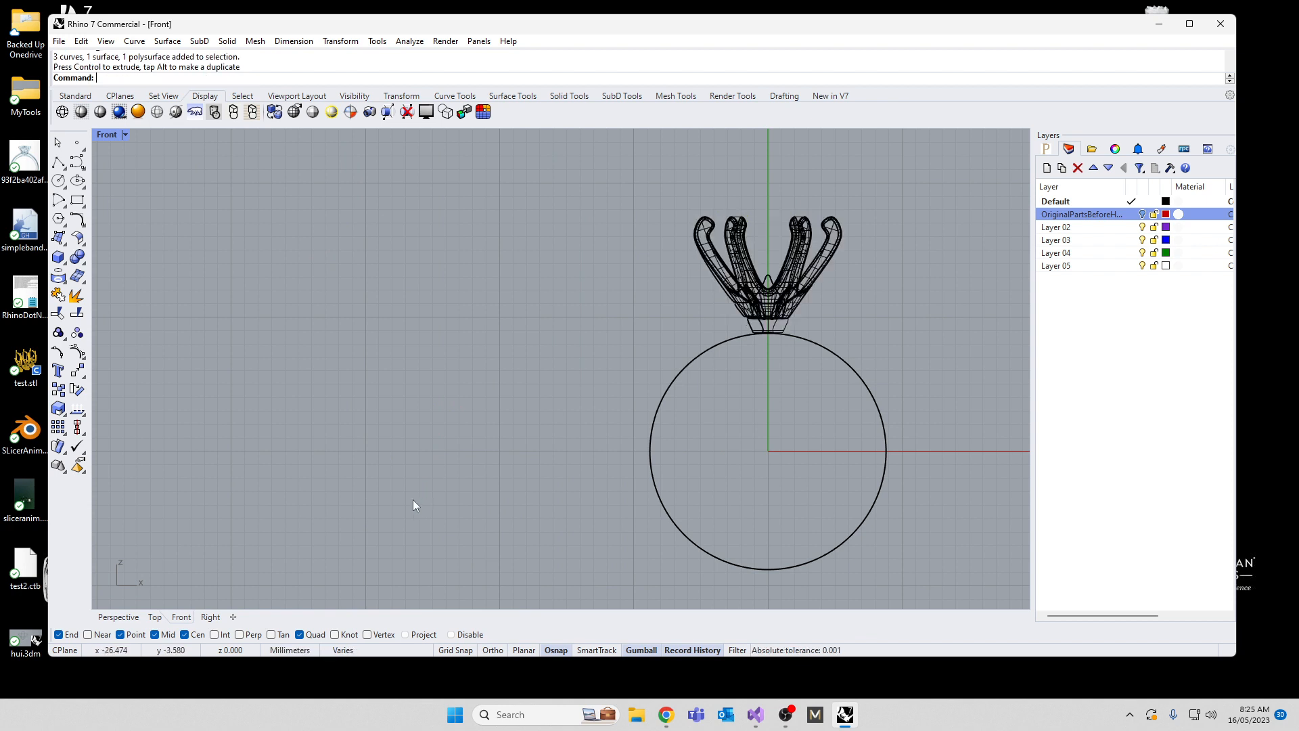
pyautogui.click(684, 358)
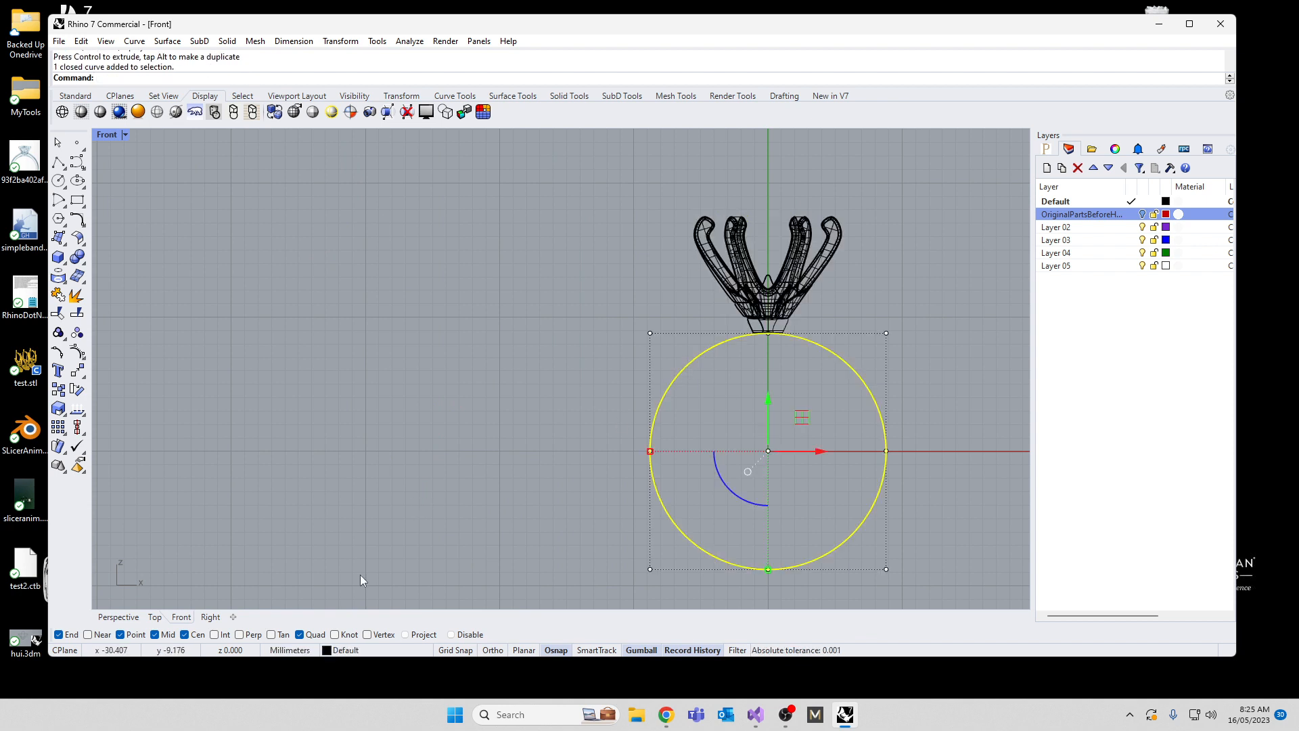
pyautogui.write('offset')
pyautogui.press('Return')
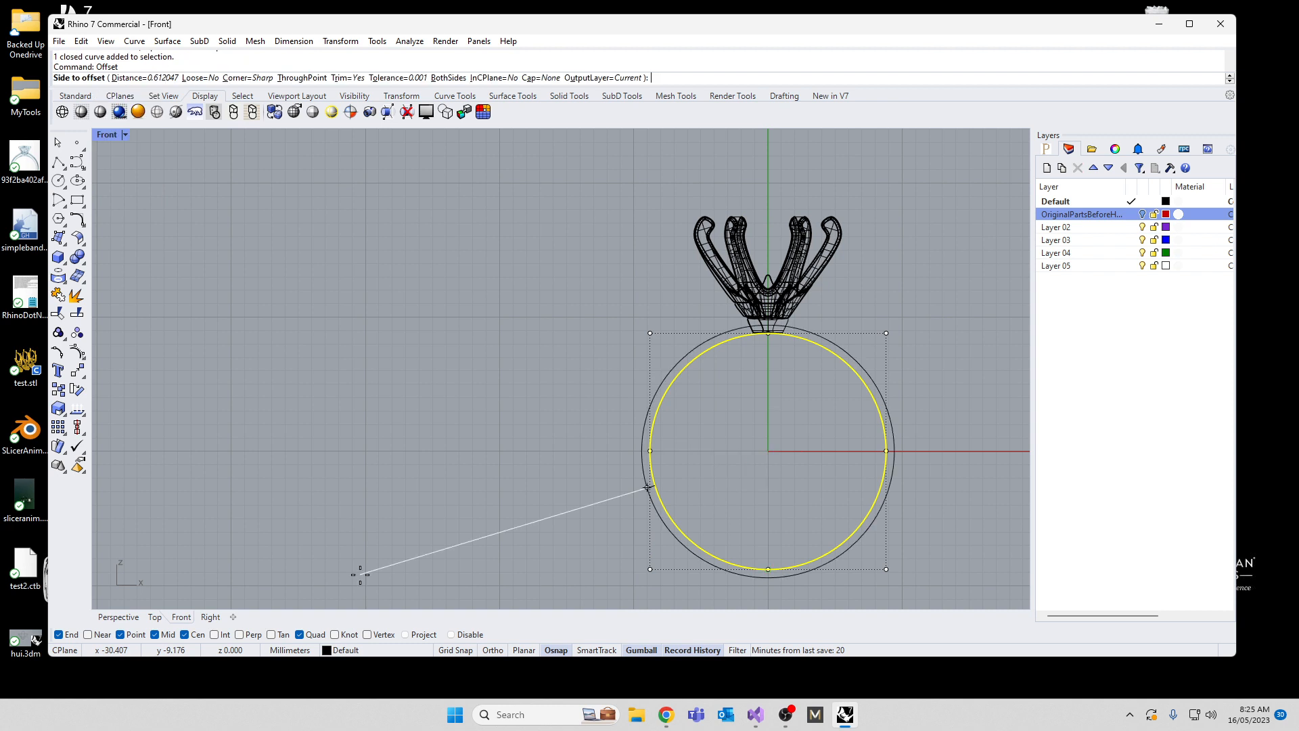
pyautogui.click(302, 78)
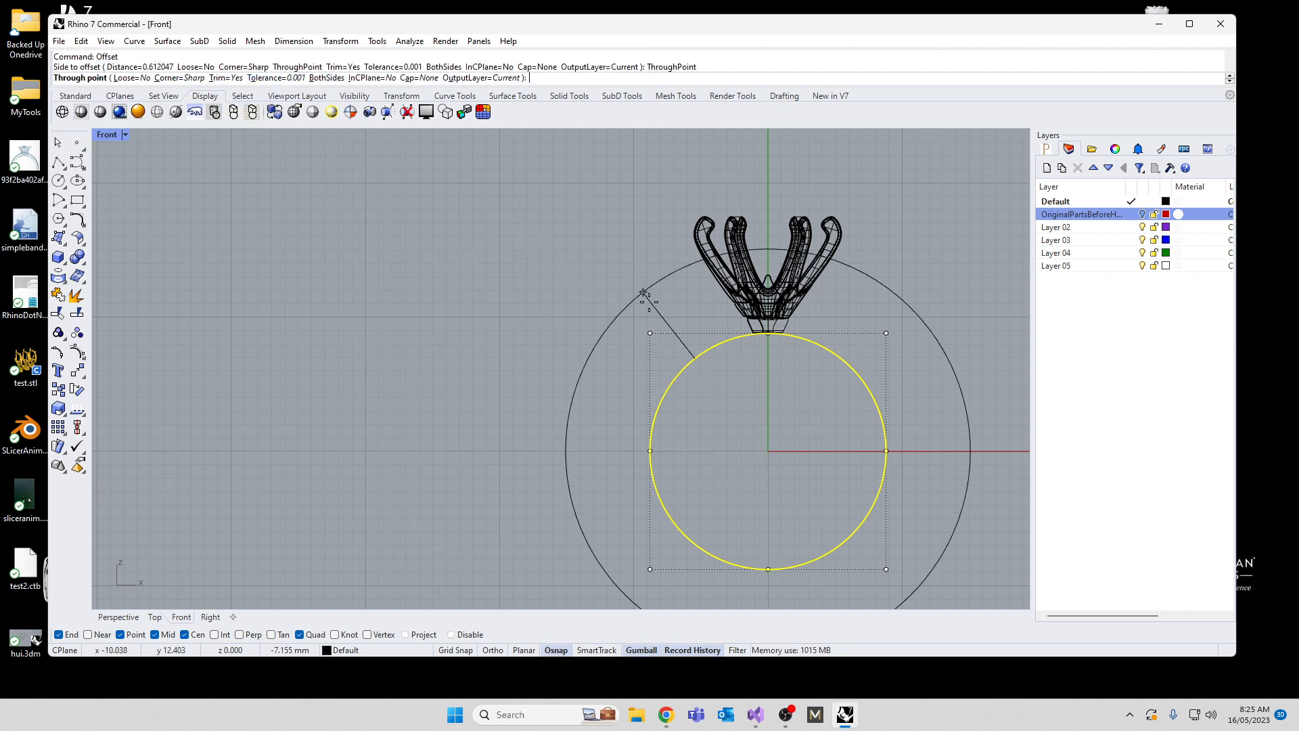
pyautogui.press('Escape')
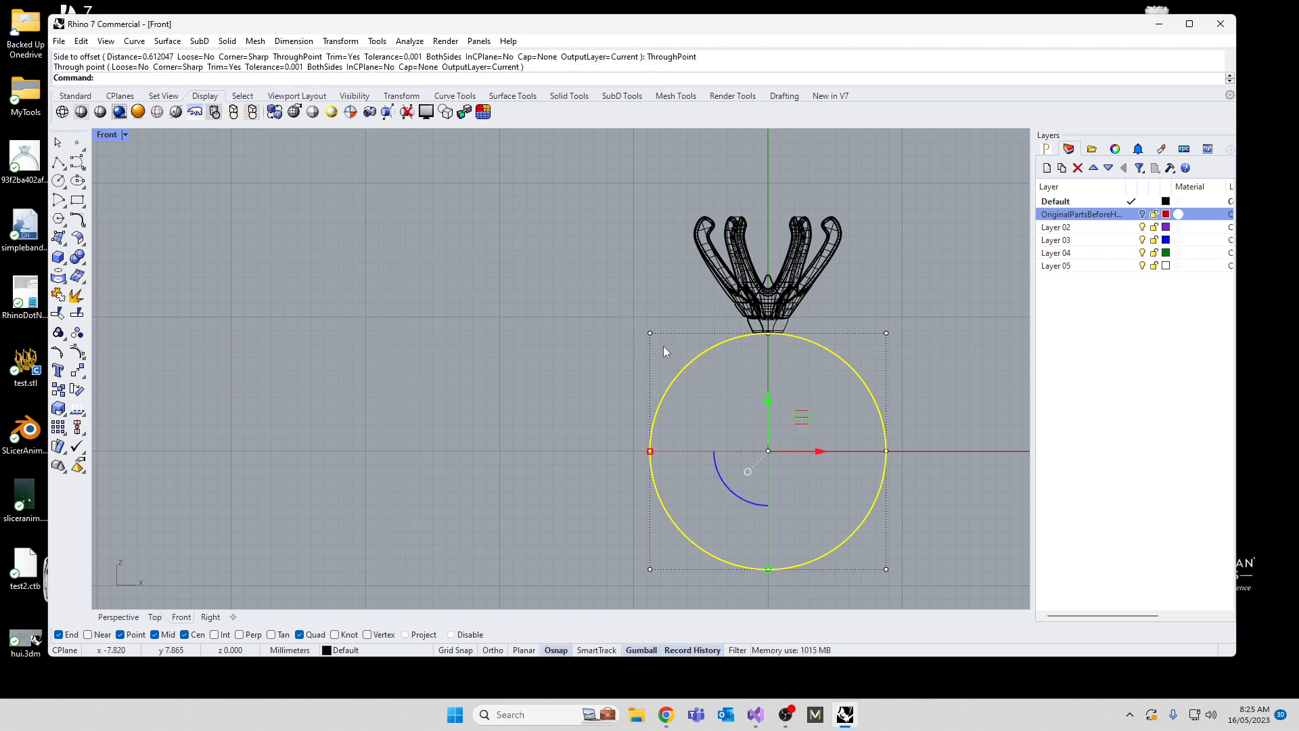
# Step: Draw a second circle about 23 mm in diameter centred on the origin, passing through the base of the prongs
pyautogui.write('circle')
pyautogui.press('Return')
pyautogui.write('0')
pyautogui.press('Return')
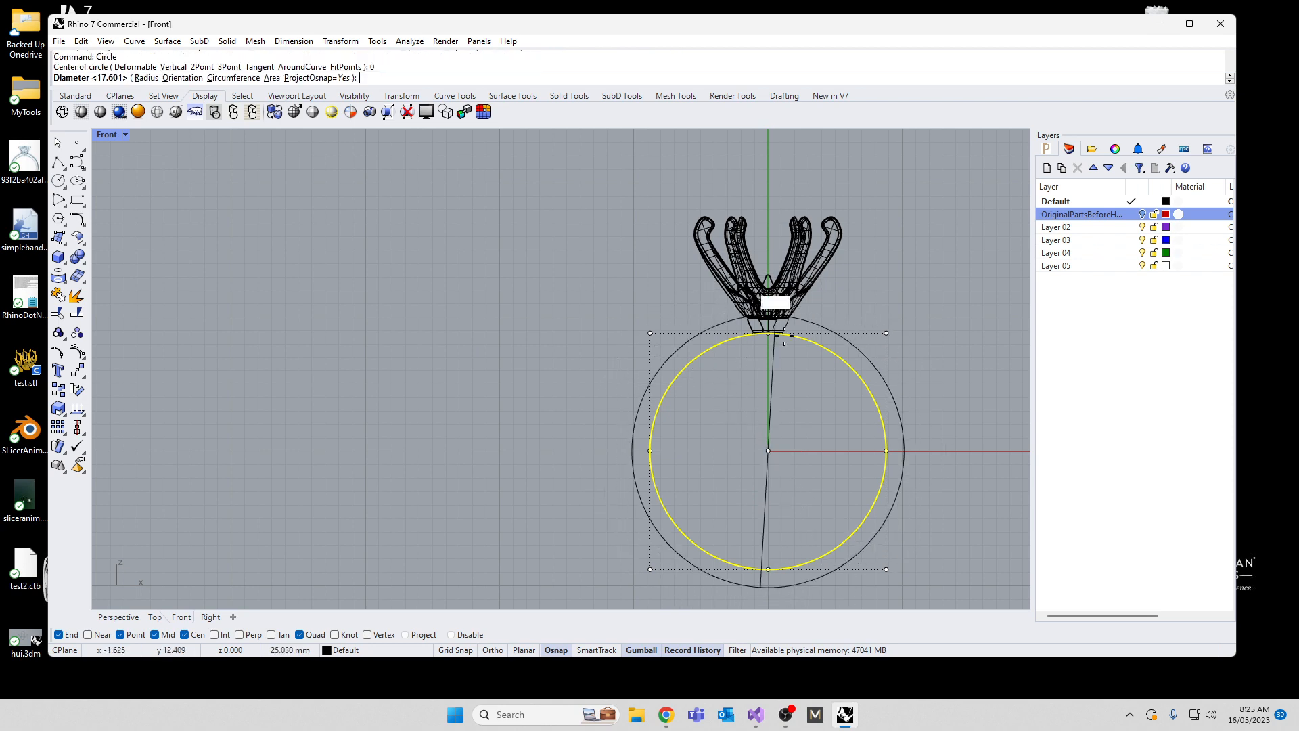
pyautogui.scroll(5, 784, 343)
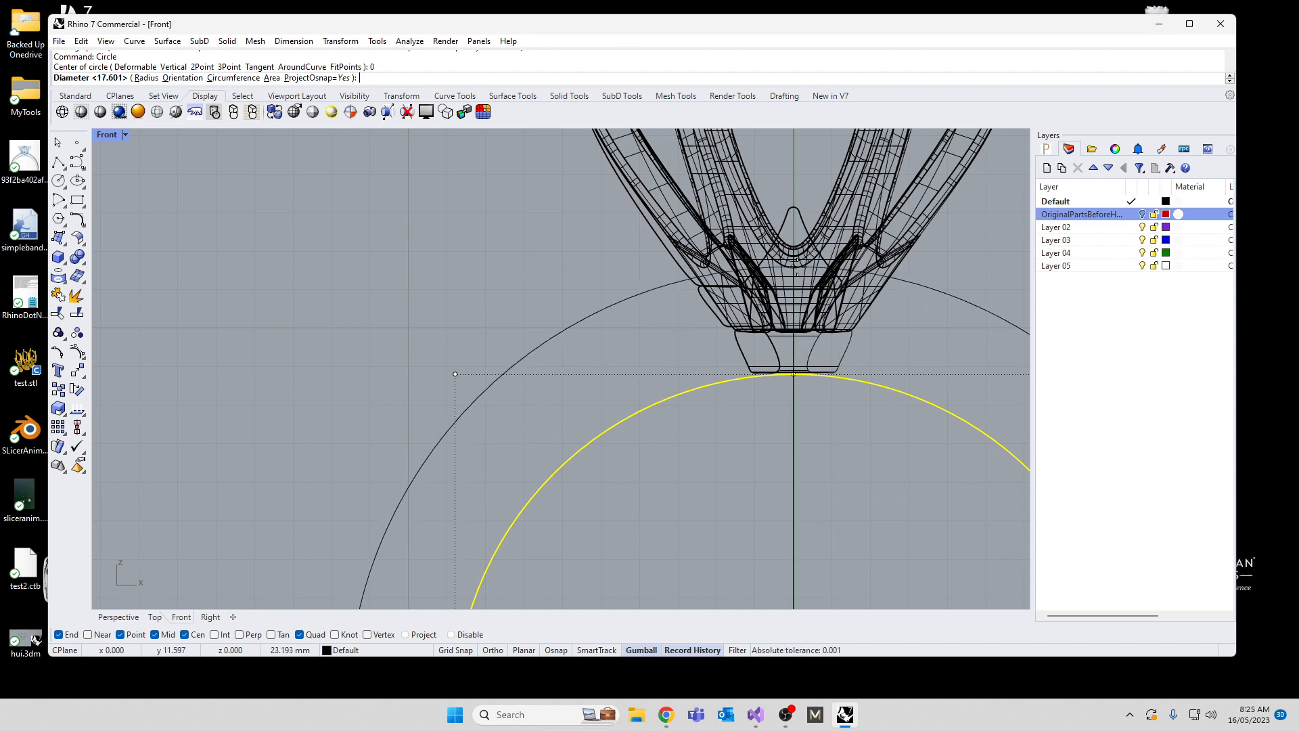
pyautogui.click(799, 273)
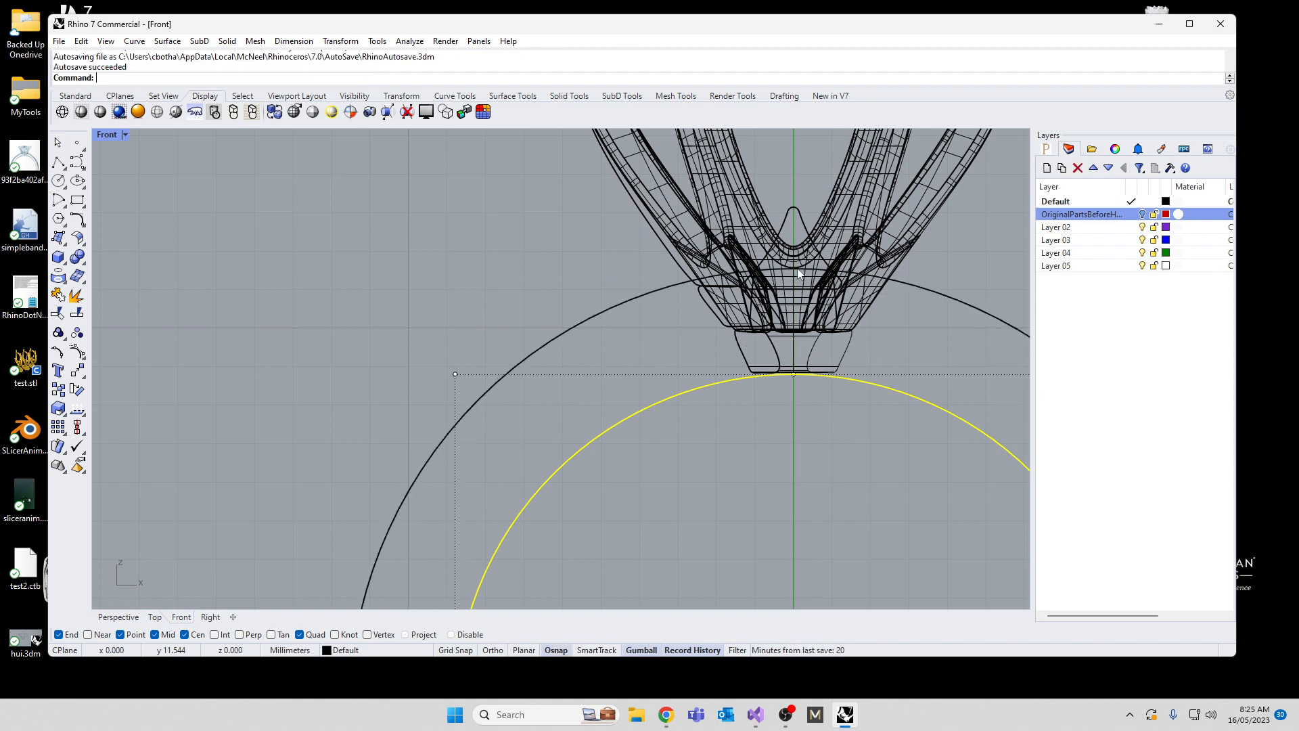
# Step: Raise the outer circle's three lowest control points slightly to thin the band at its base
pyautogui.scroll(-10, 651, 276)
pyautogui.click(548, 395)
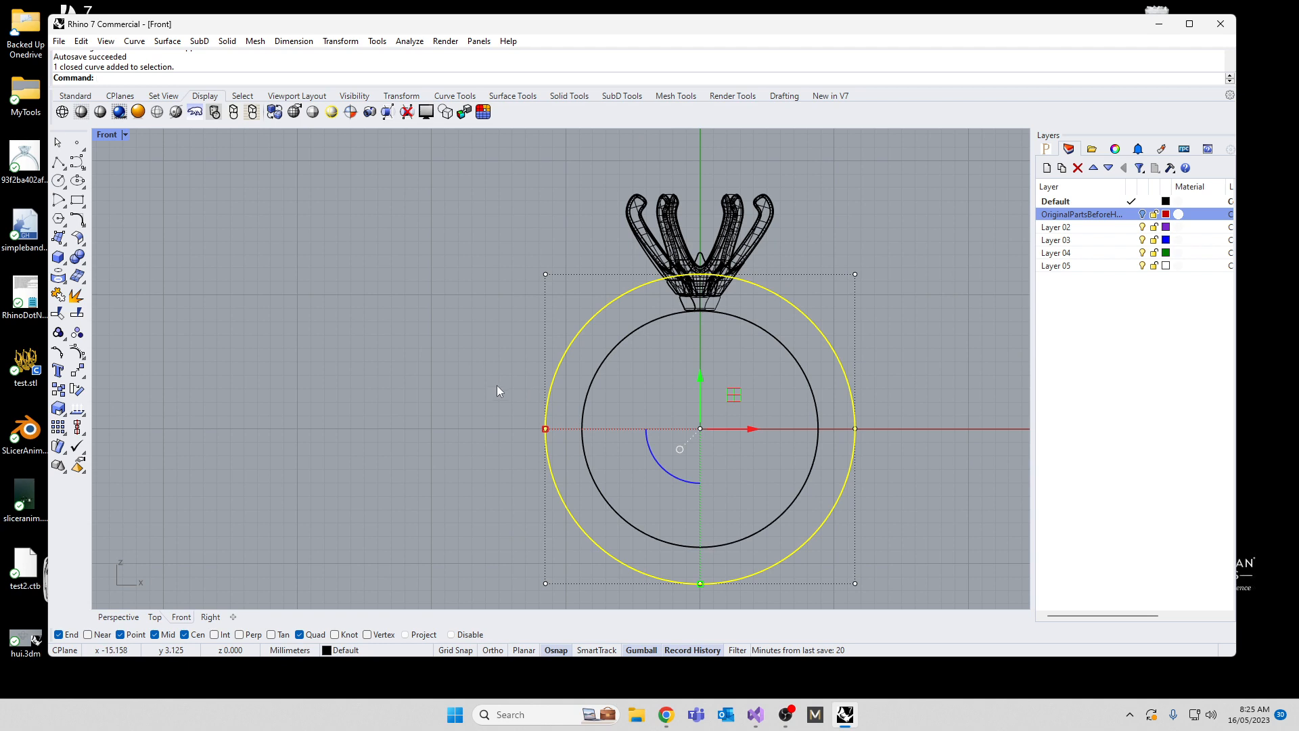
pyautogui.scroll(-4, 497, 385)
pyautogui.moveTo(485, 495); pyautogui.dragTo(776, 545)
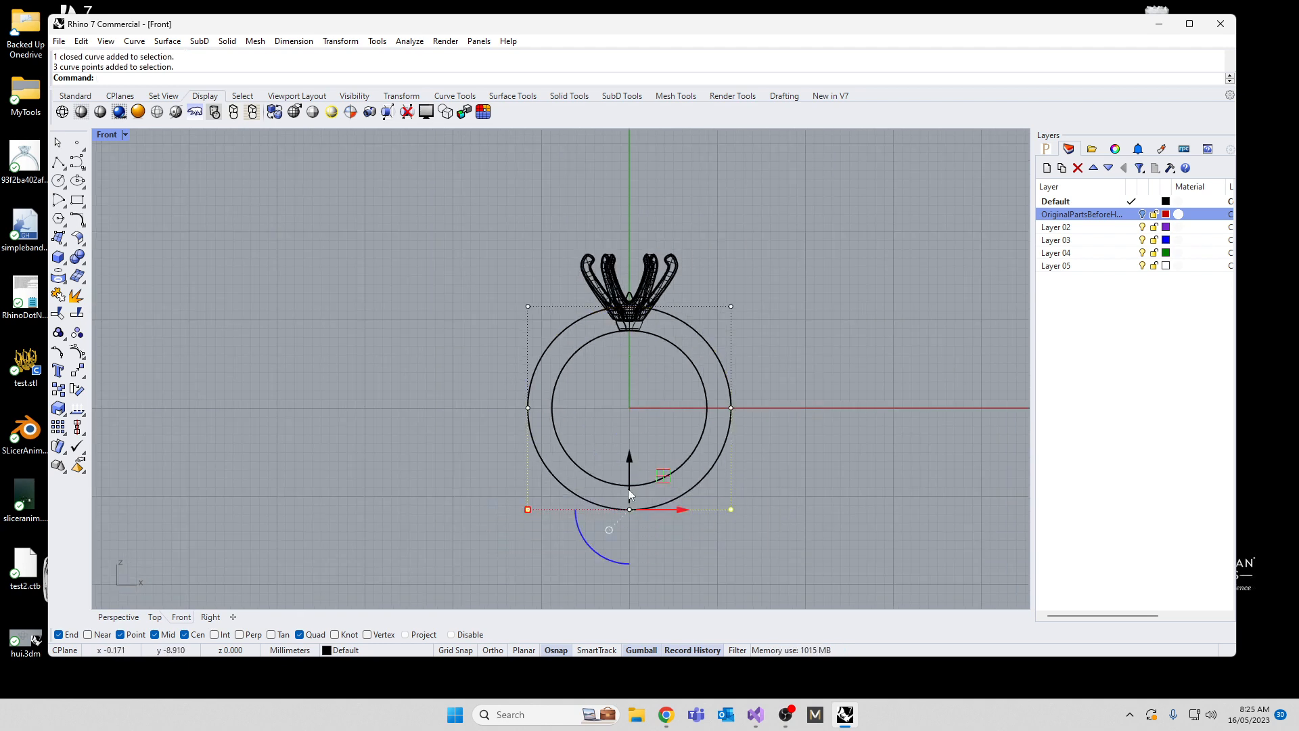
pyautogui.scroll(8, 628, 502)
pyautogui.moveTo(628, 467); pyautogui.dragTo(621, 437)
pyautogui.scroll(-5, 621, 437)
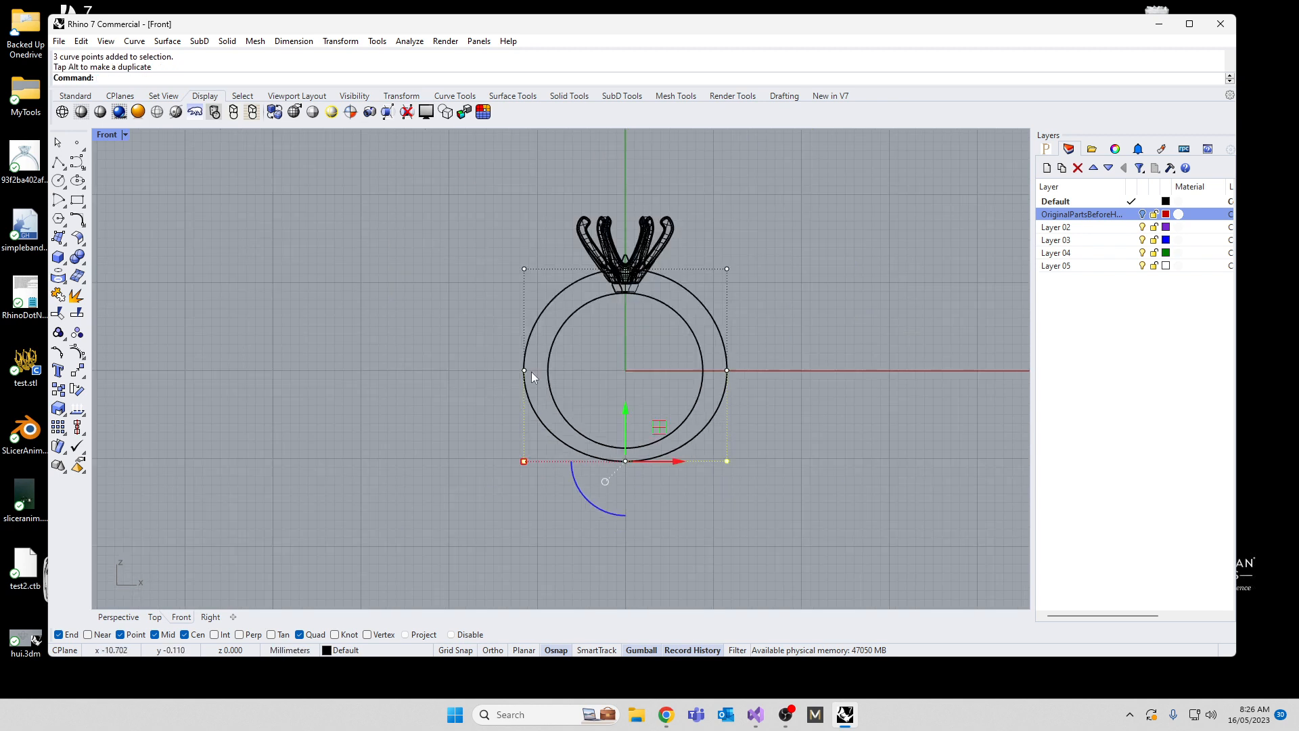
# Step: Scale the outer circle's side control points horizontally inward to narrow both sides of the band evenly
pyautogui.moveTo(469, 243); pyautogui.dragTo(544, 503)
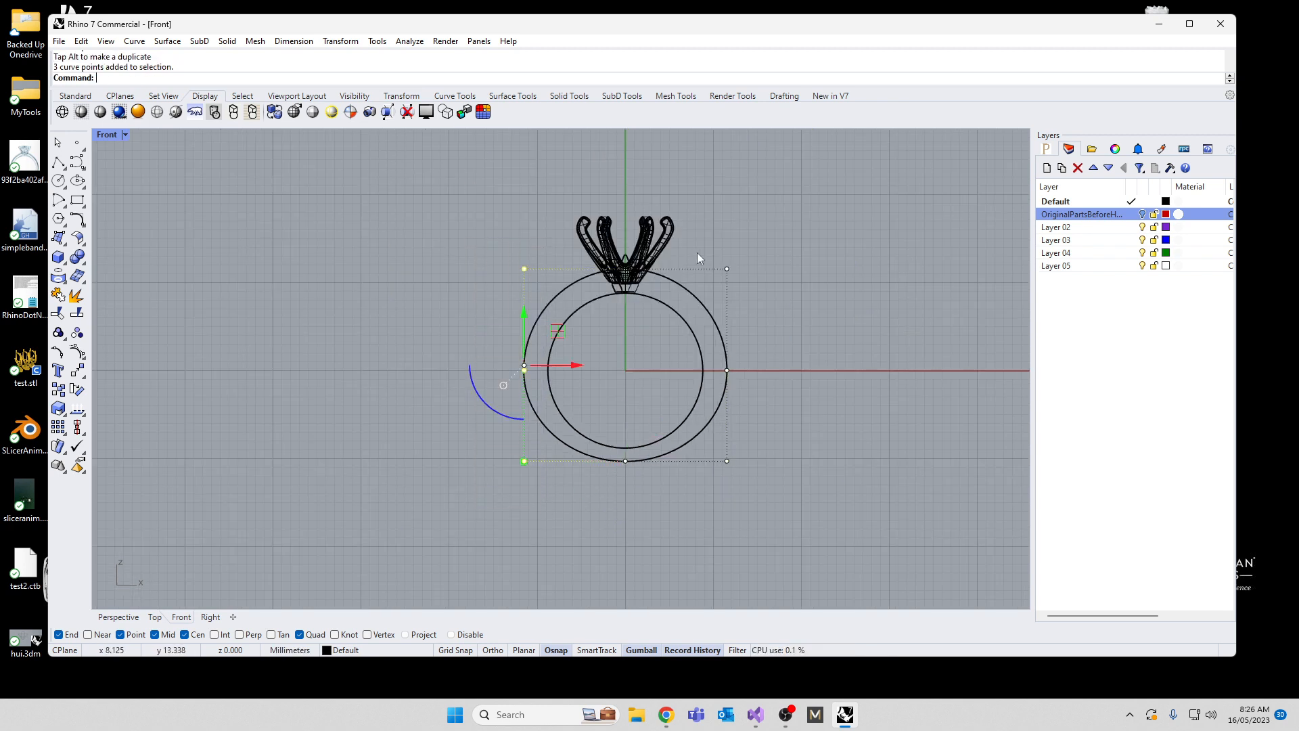
pyautogui.keyDown('shift'); pyautogui.moveTo(710, 232); pyautogui.dragTo(773, 492); pyautogui.keyUp('shift')
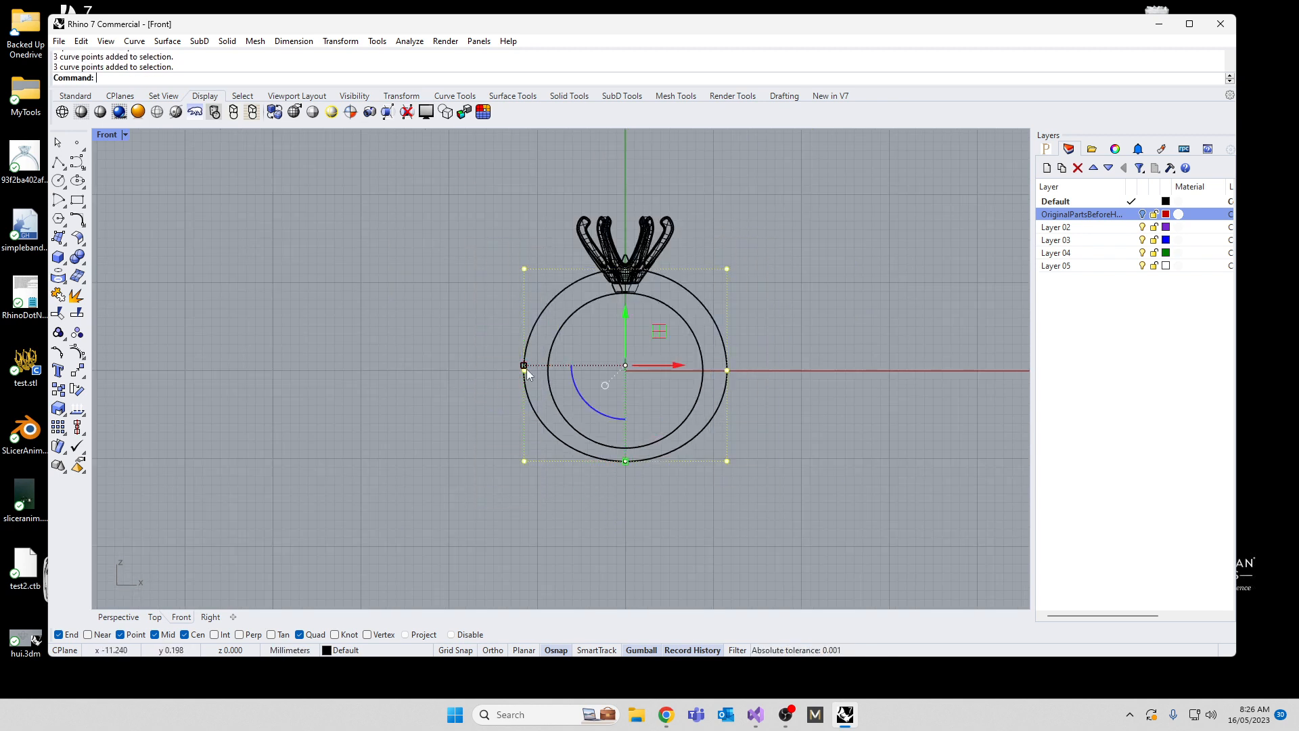
pyautogui.moveTo(523, 365); pyautogui.dragTo(532, 366)
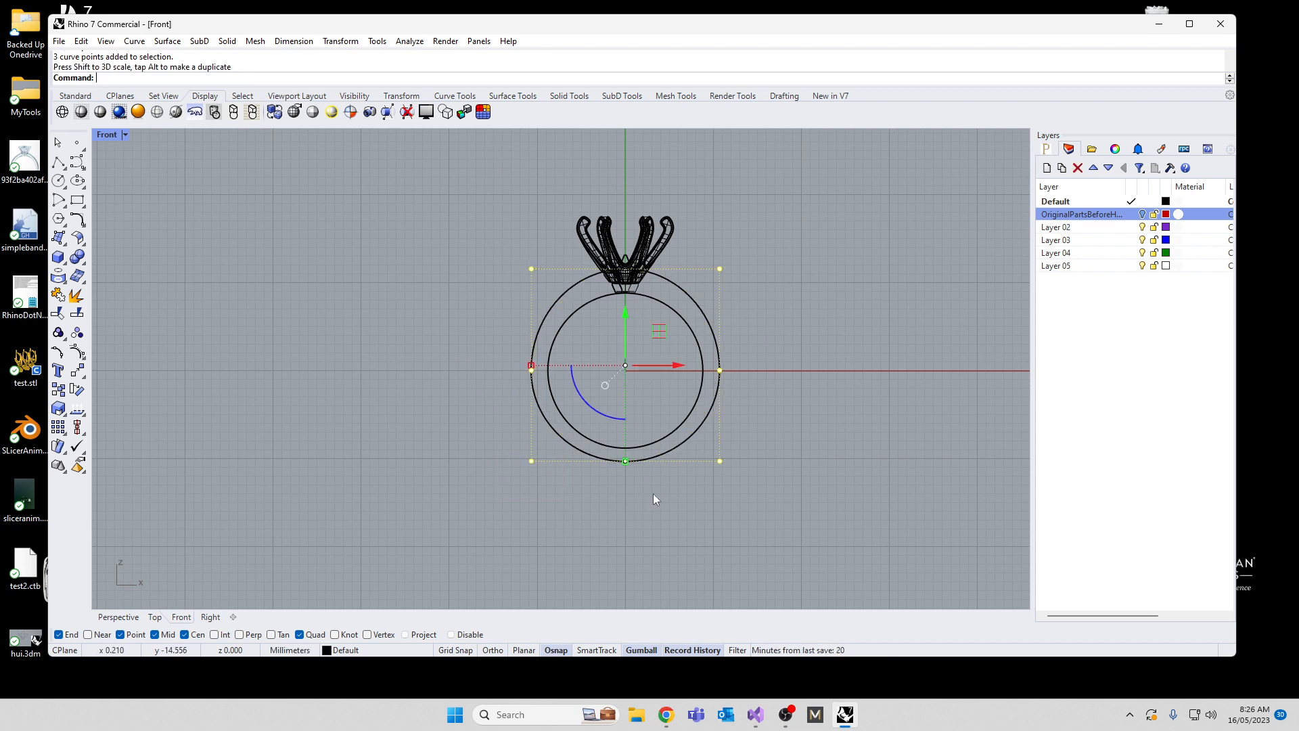
# Step: Scale the outer circle's three lowest control points slightly inward in the horizontal direction, and clear the selection
pyautogui.click(570, 441)
pyautogui.moveTo(500, 441); pyautogui.dragTo(761, 480)
pyautogui.scroll(3, 562, 450)
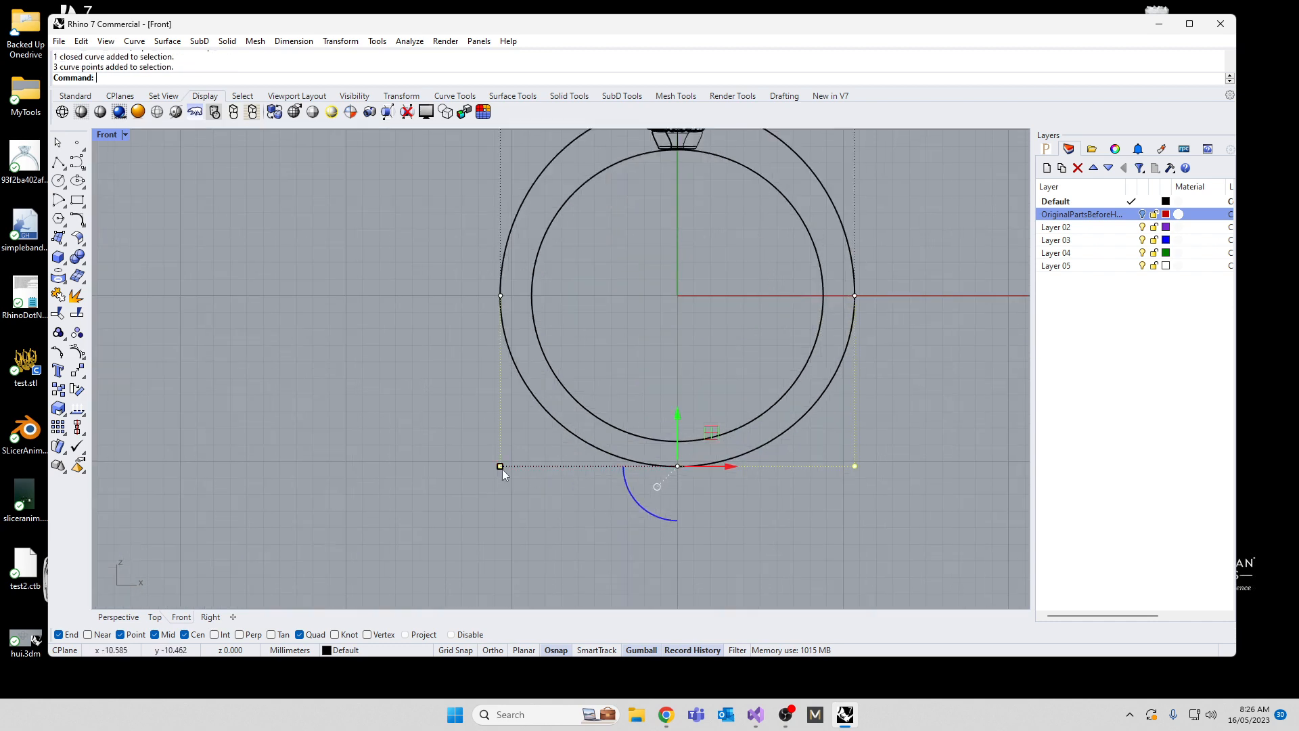
pyautogui.moveTo(500, 467); pyautogui.dragTo(508, 466)
pyautogui.click(434, 521)
pyautogui.press('Escape')
pyautogui.scroll(-3, 437, 515)
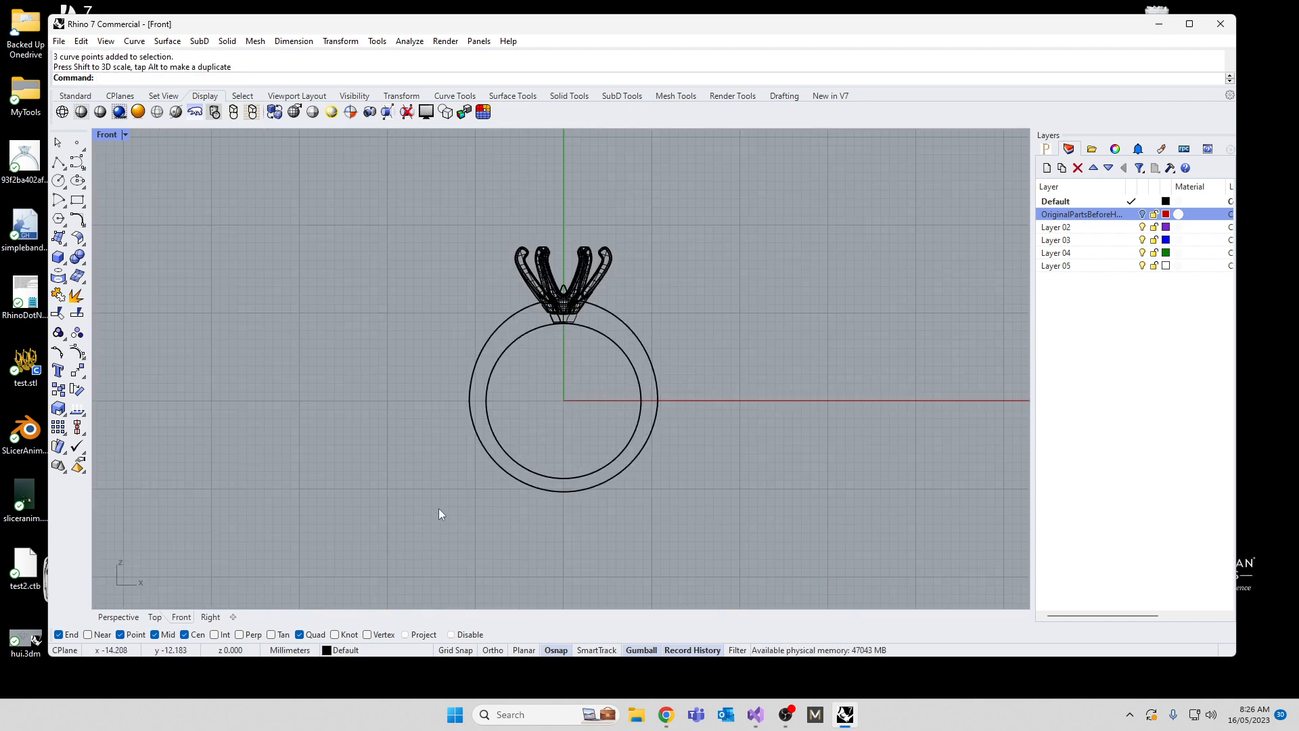
pyautogui.scroll(5, 548, 317)
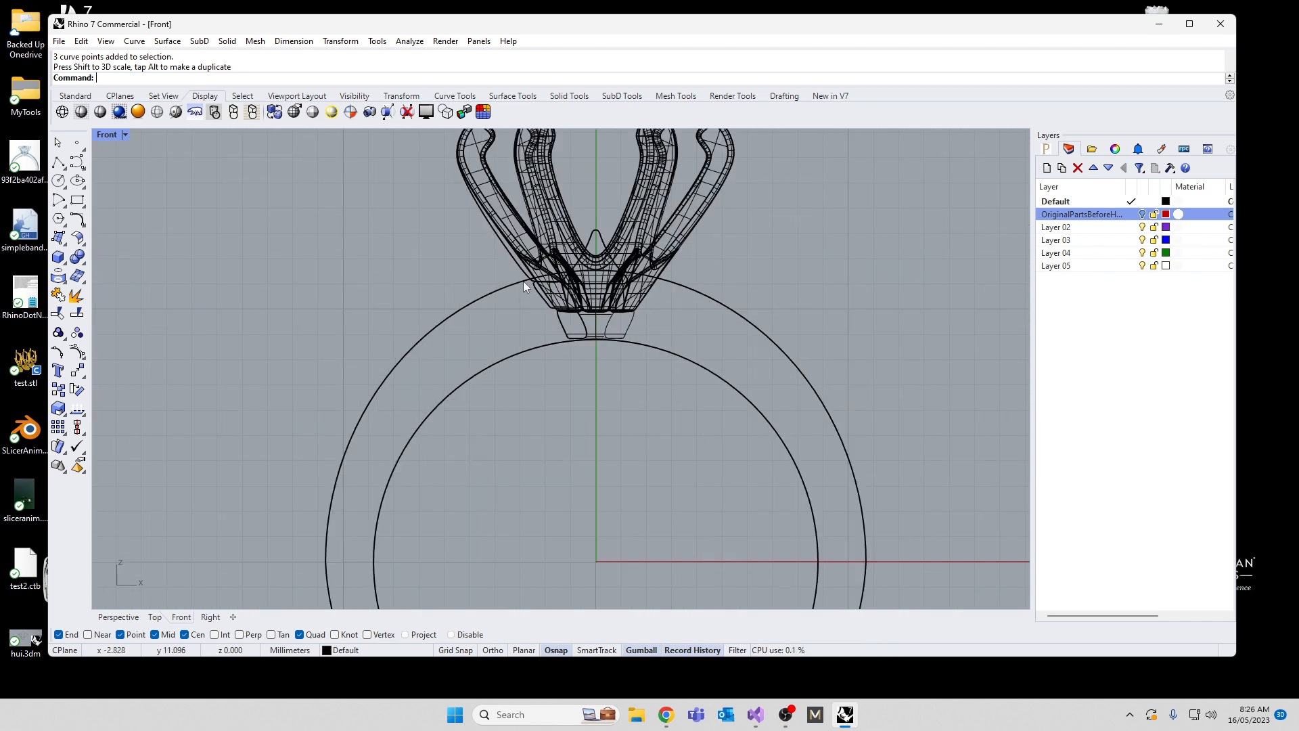
pyautogui.scroll(3, 561, 334)
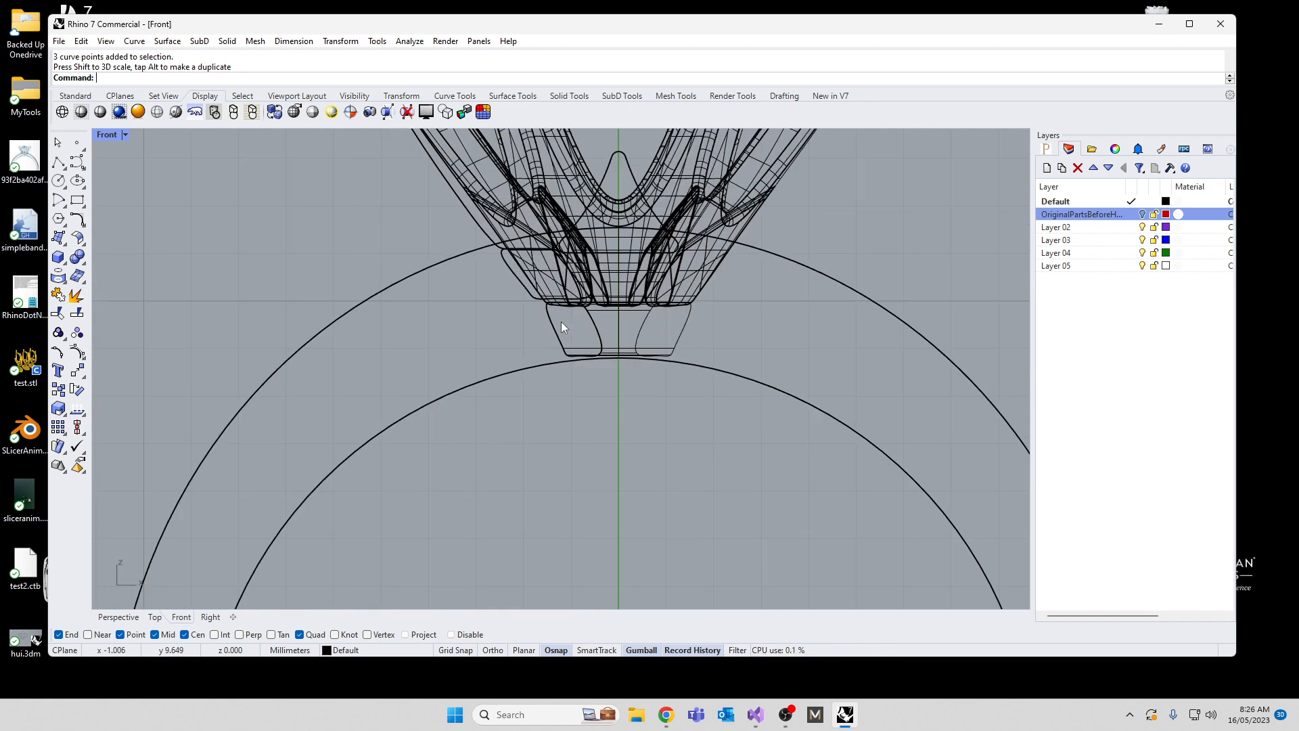
pyautogui.click(562, 323)
pyautogui.click(440, 209)
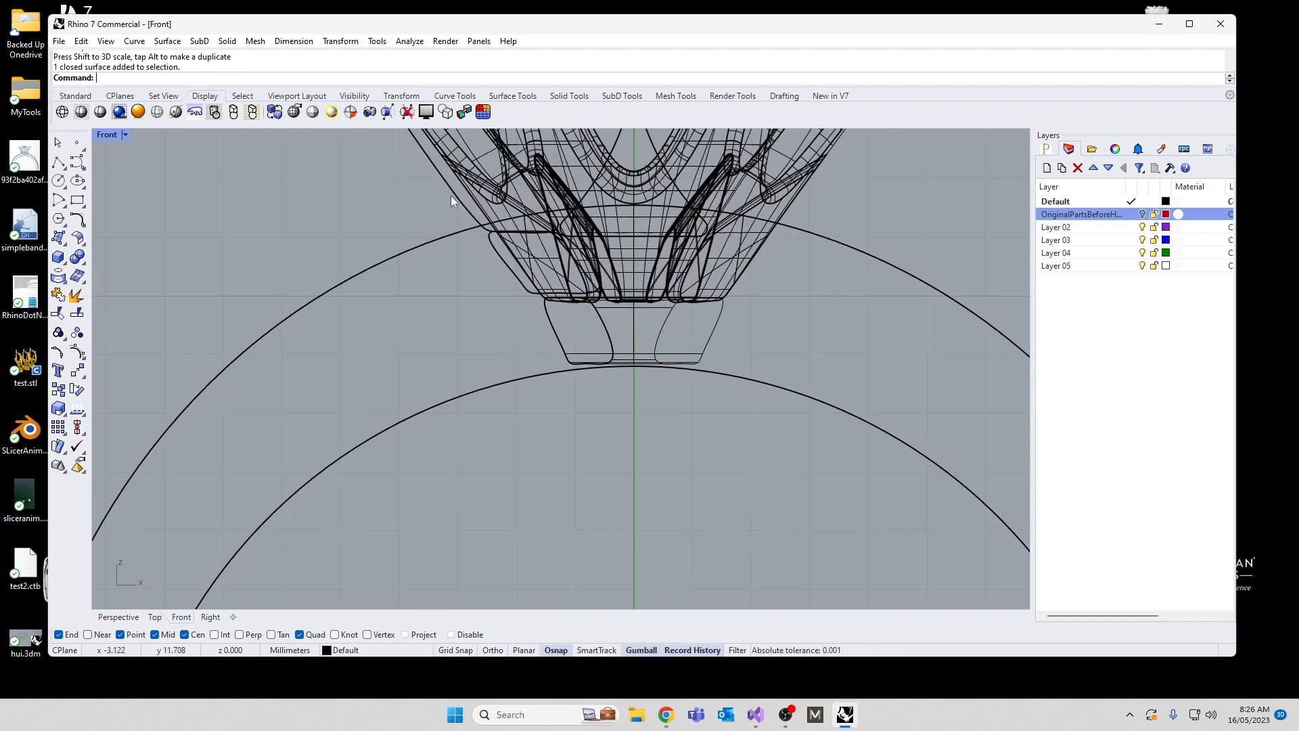
pyautogui.click(450, 193)
pyautogui.click(315, 215)
pyautogui.write('SelCrv')
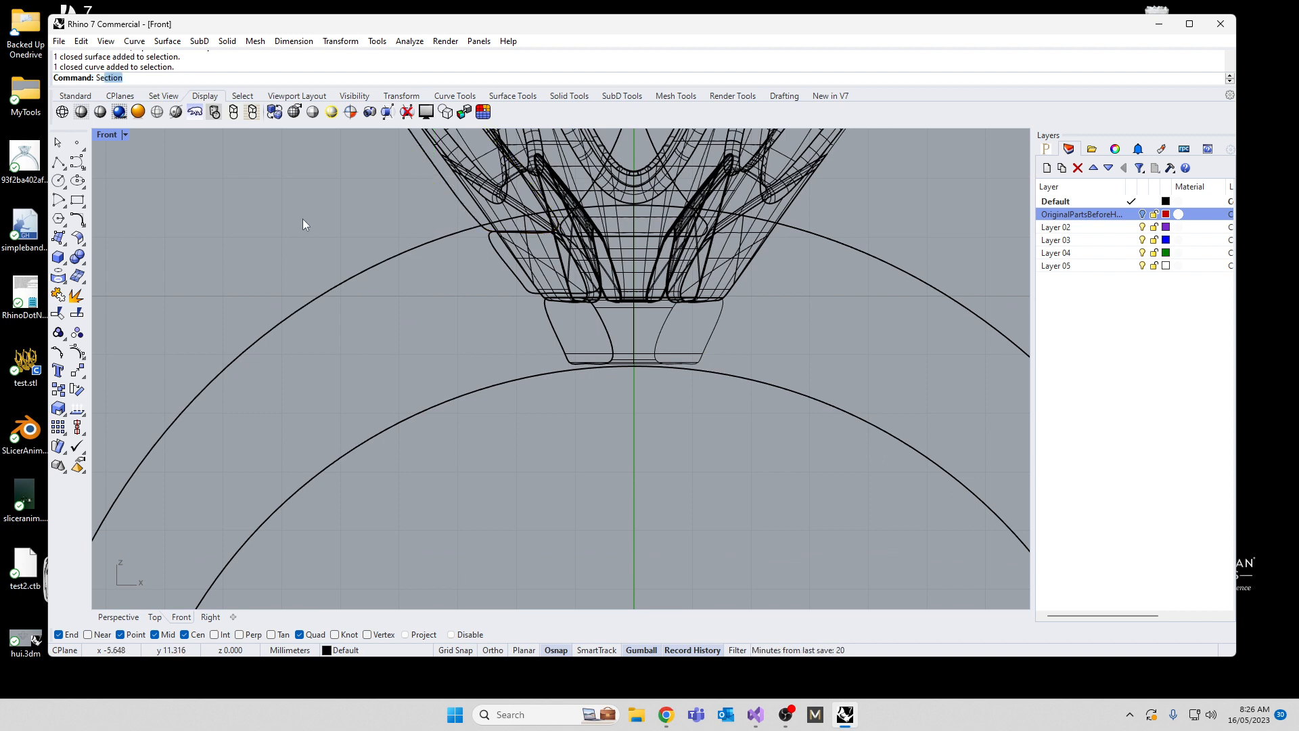
pyautogui.press('Return')
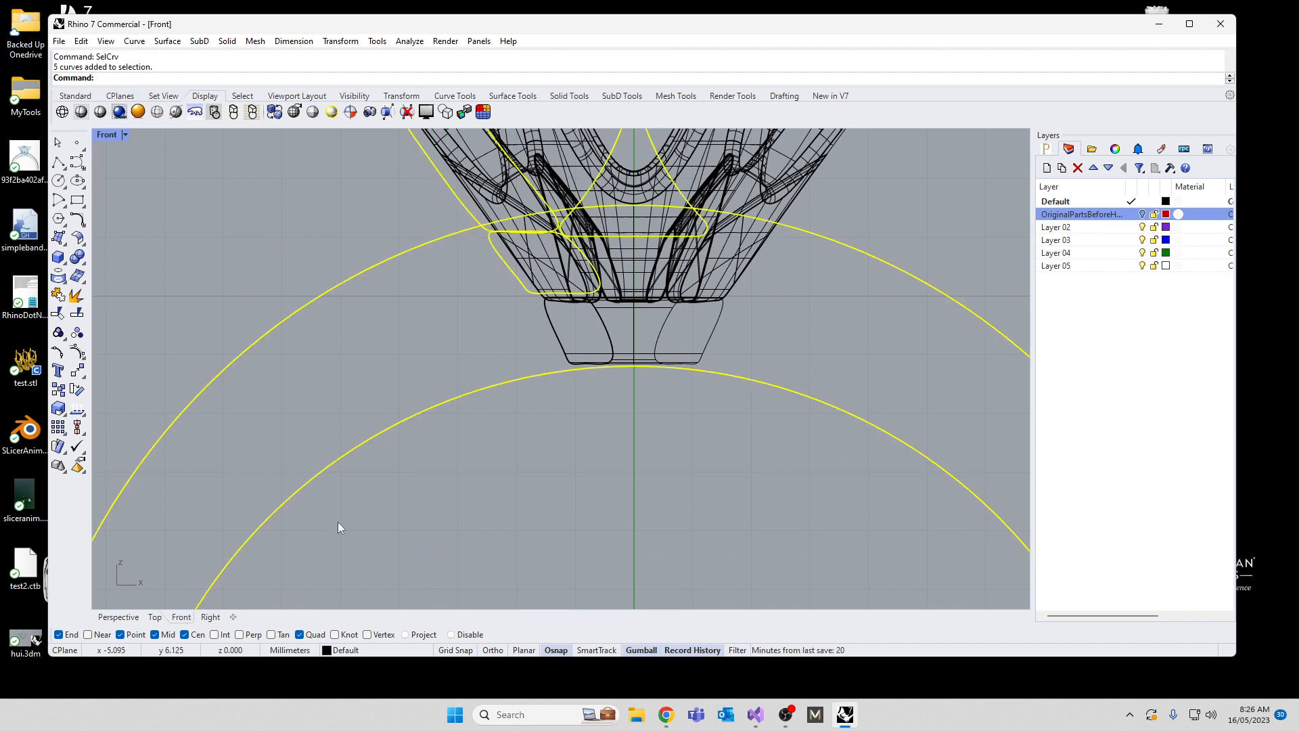
pyautogui.keyDown('ctrl'); pyautogui.moveTo(373, 523); pyautogui.dragTo(177, 363); pyautogui.keyUp('ctrl')
pyautogui.scroll(-5, 395, 404)
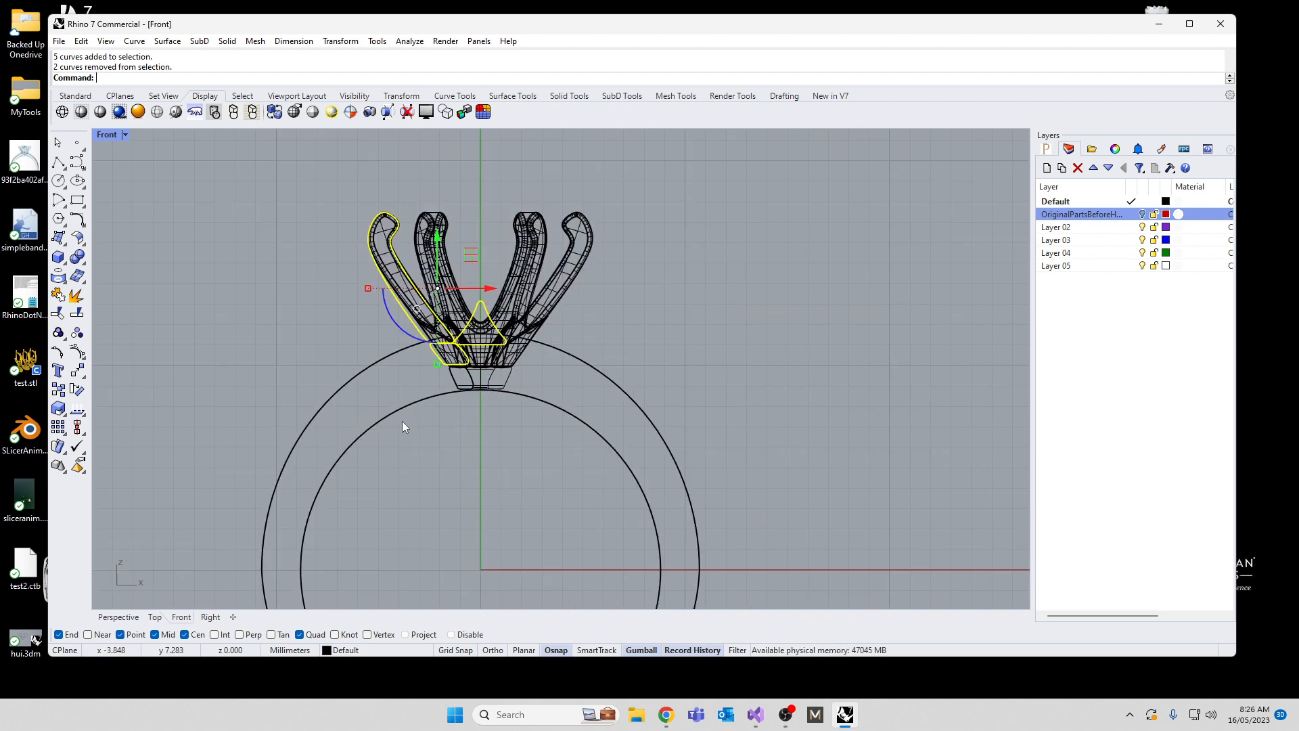
pyautogui.press('Escape')
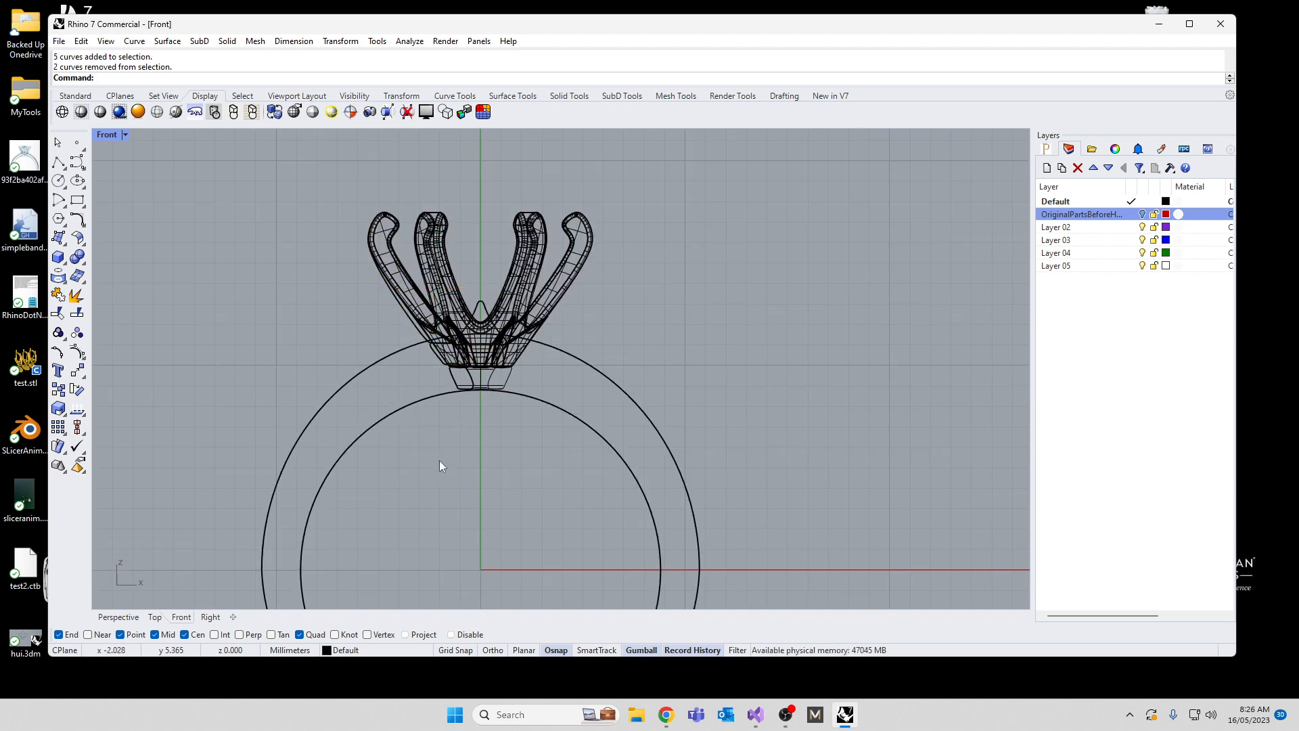
pyautogui.write('SelCrv')
pyautogui.press('Return')
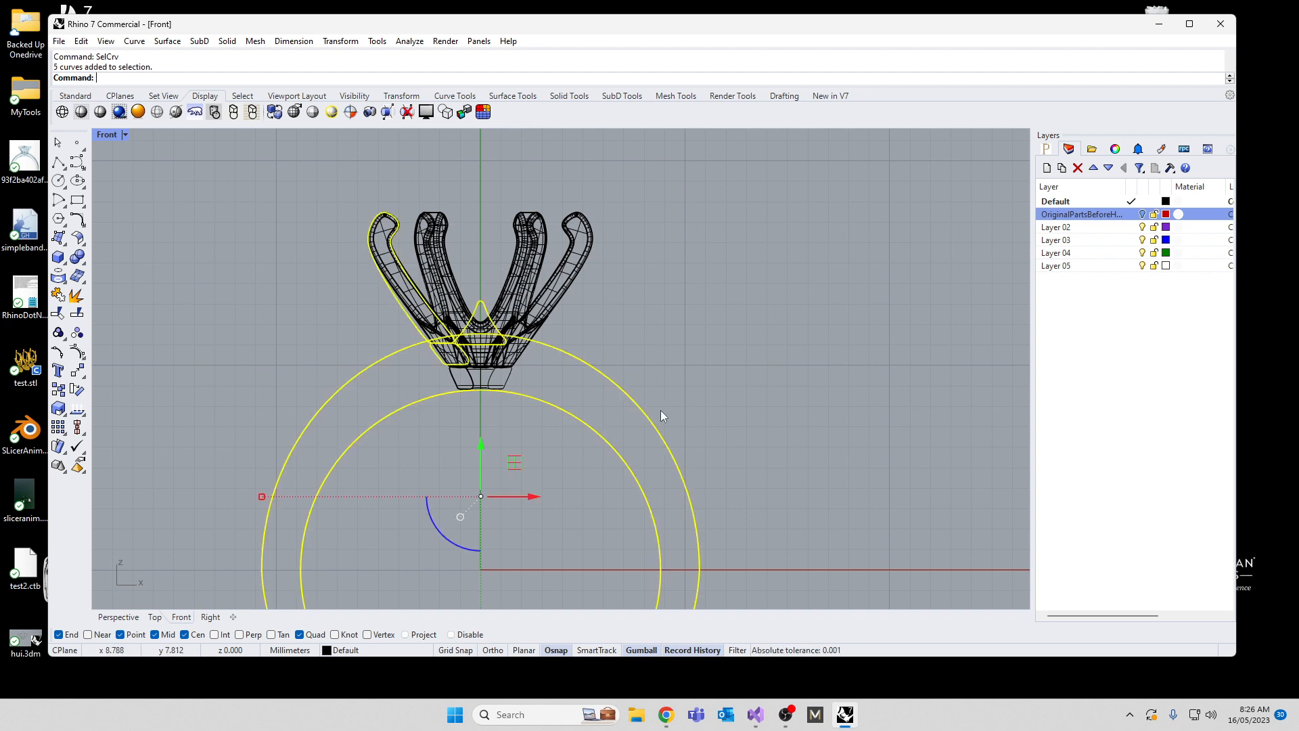
pyautogui.keyDown('ctrl'); pyautogui.click(481, 306); pyautogui.keyUp('ctrl')
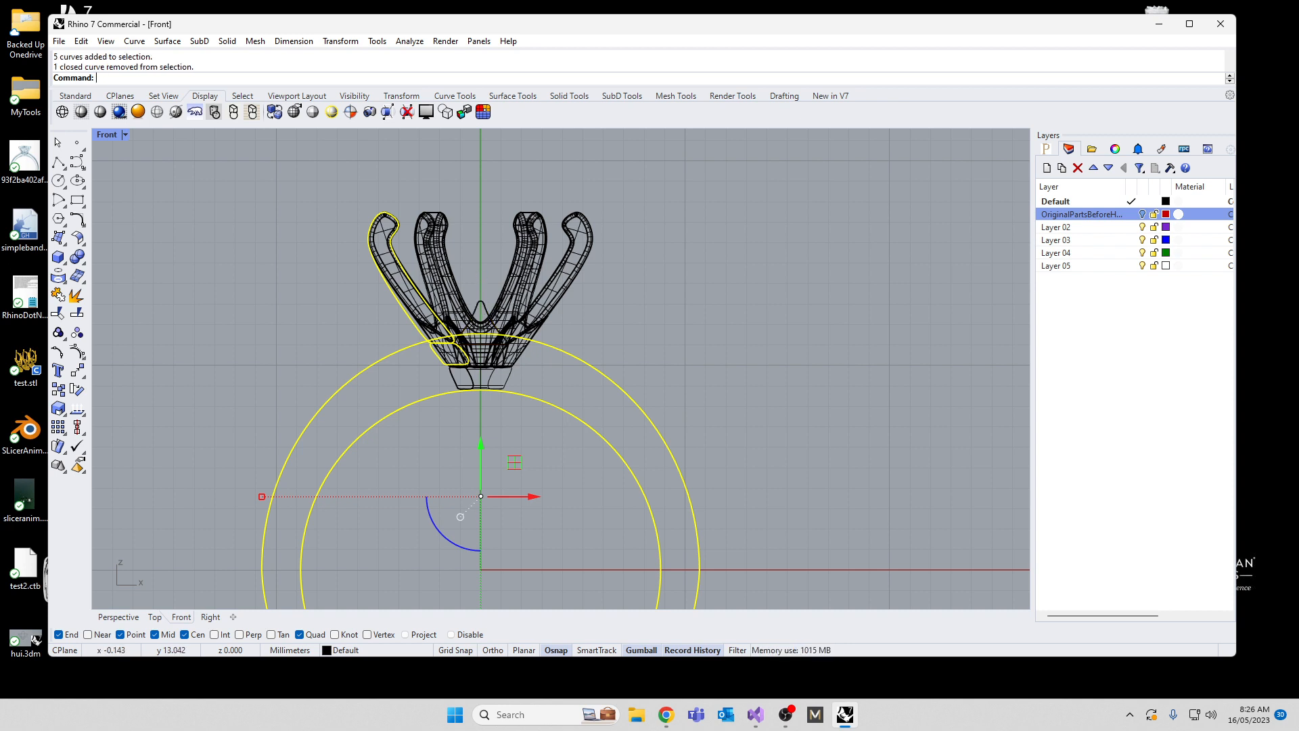
pyautogui.press('Escape')
# Step: Select all curves, exclude the two band circles, and delete the leftover prong and cutout profile curves
pyautogui.write('SelCrv')
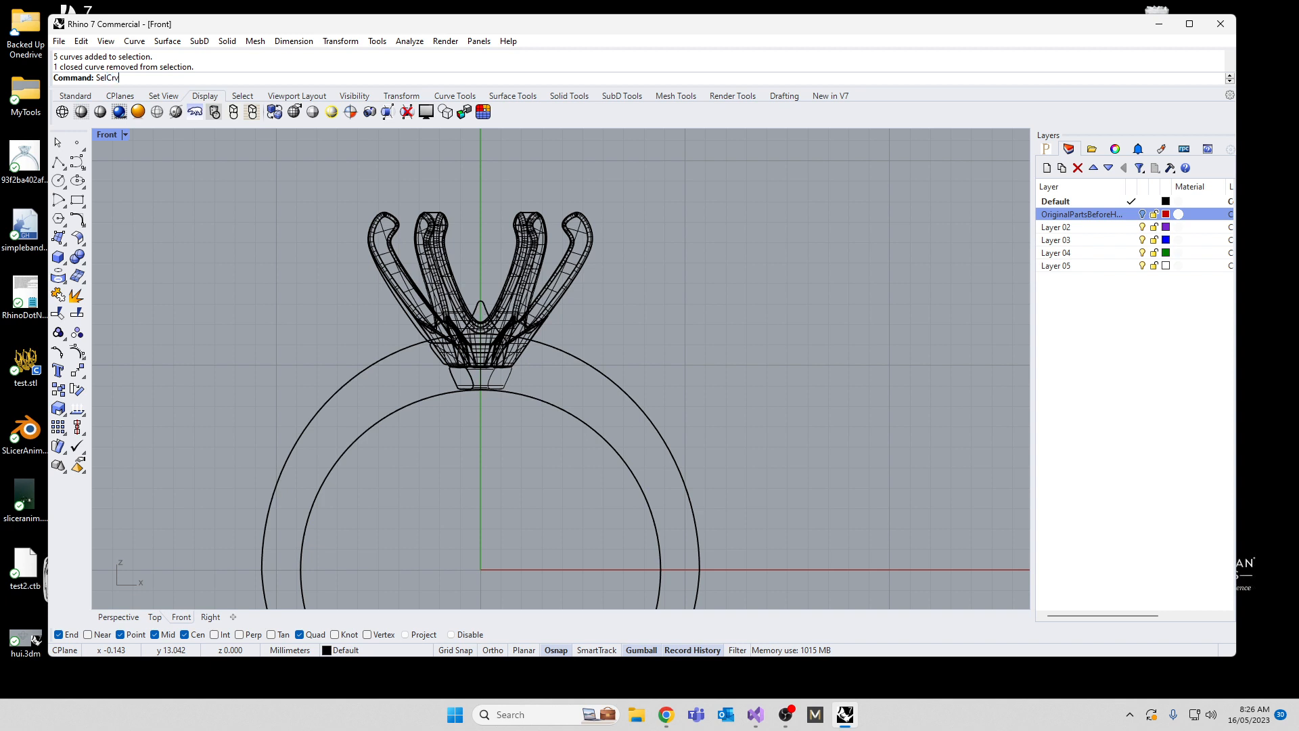
pyautogui.press('Return')
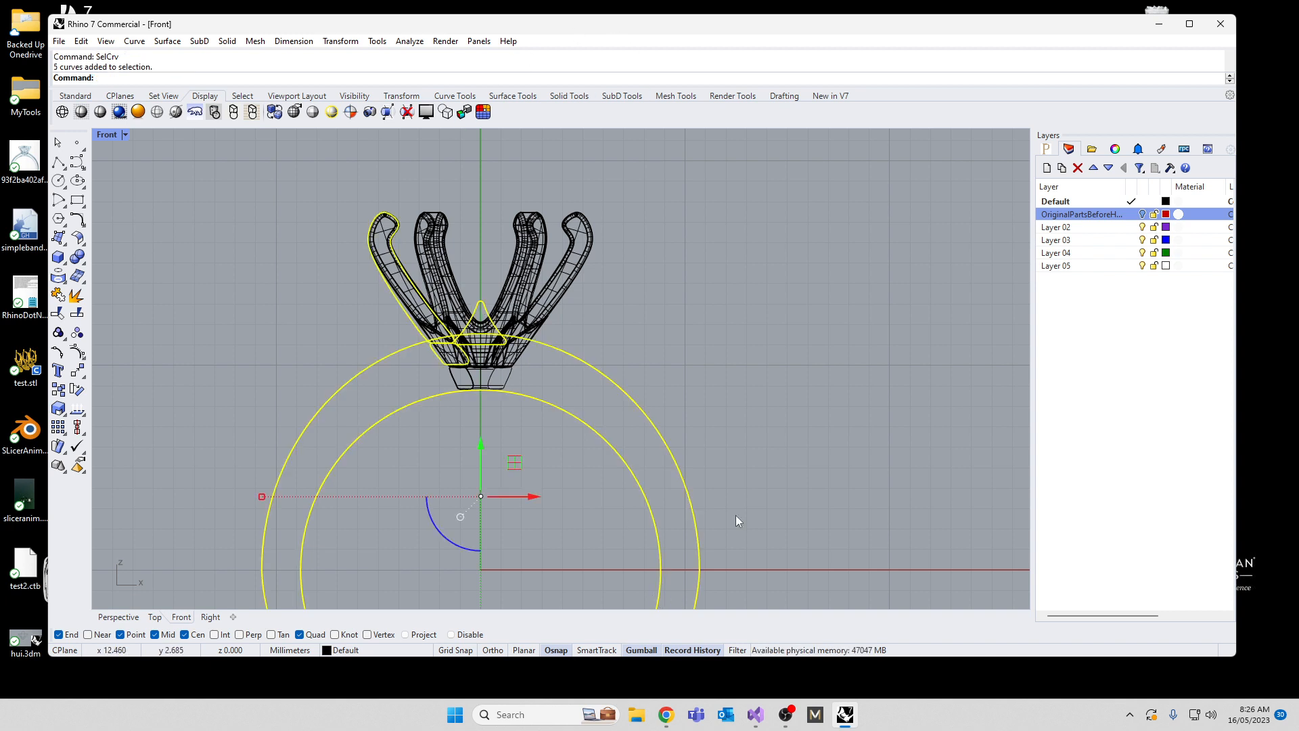
pyautogui.keyDown('ctrl'); pyautogui.moveTo(736, 520); pyautogui.dragTo(621, 563); pyautogui.keyUp('ctrl')
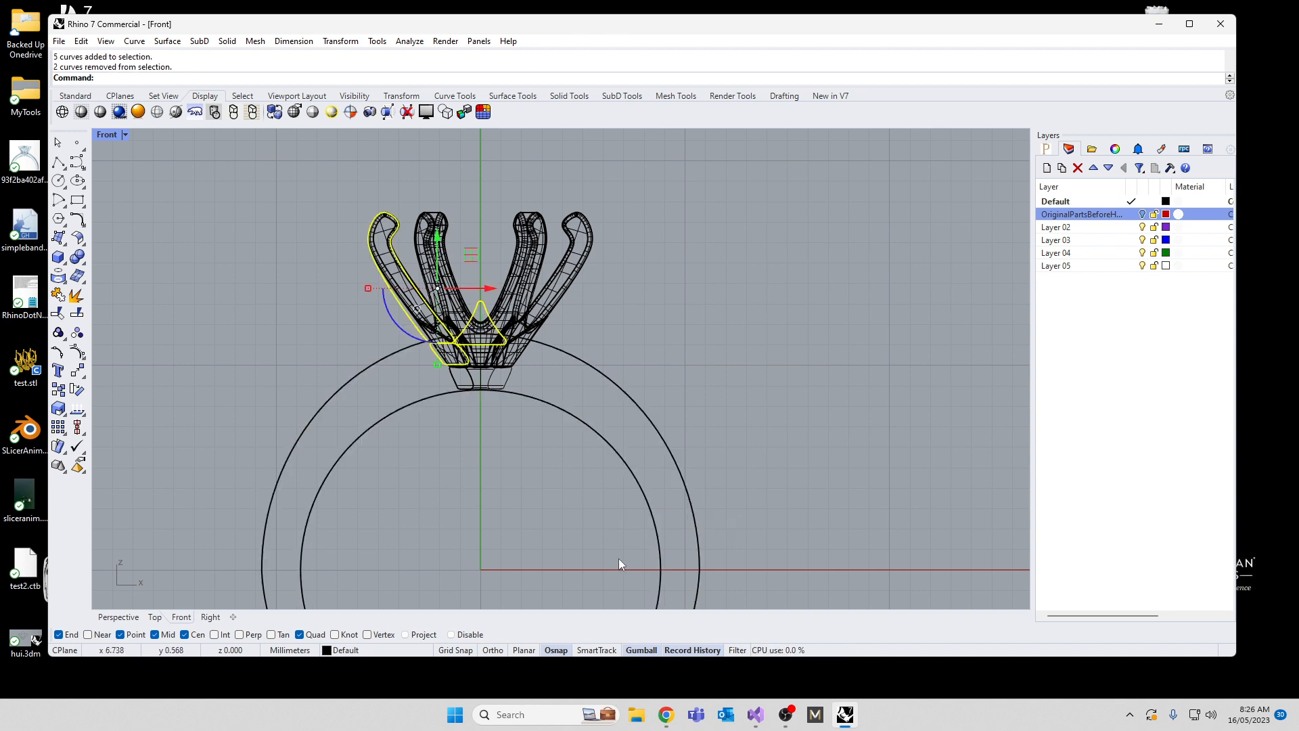
pyautogui.press('Delete')
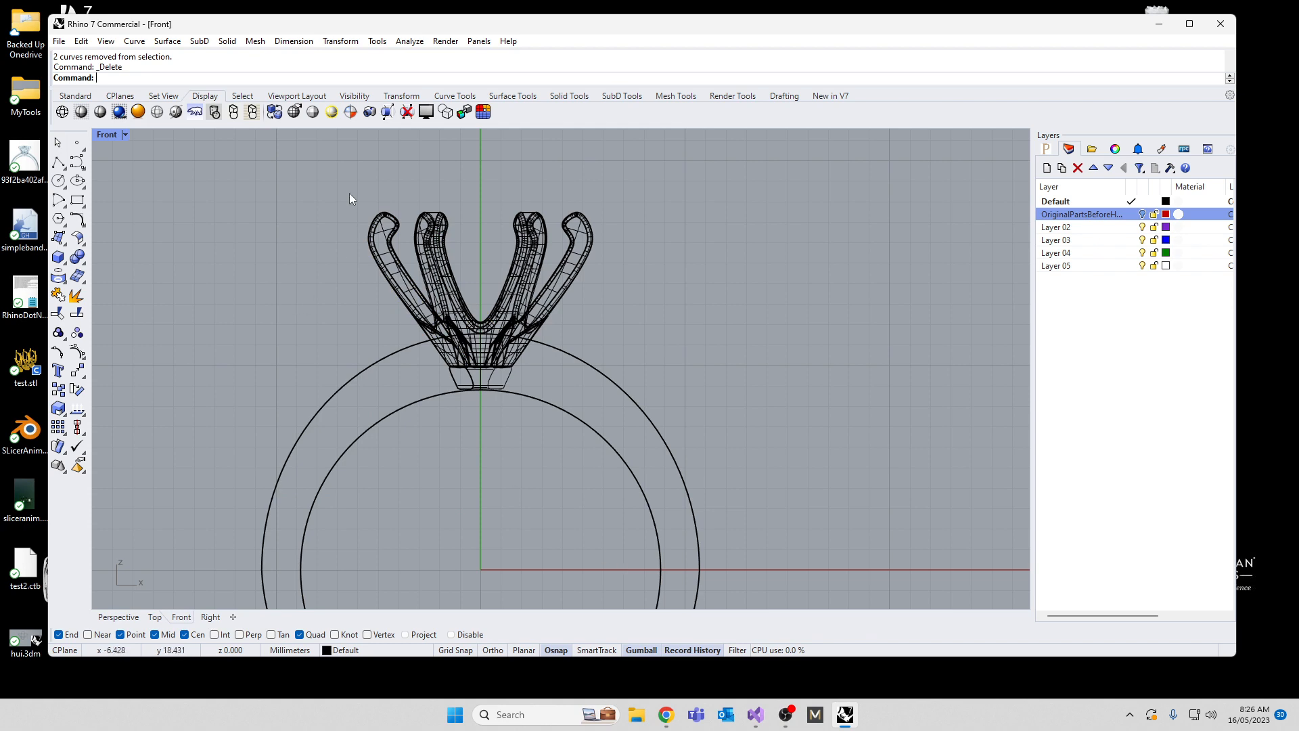
# Step: Draw a slanted line about 3.5 mm long along the collar's left side, crossing both the inner and outer band outlines
pyautogui.scroll(8, 424, 342)
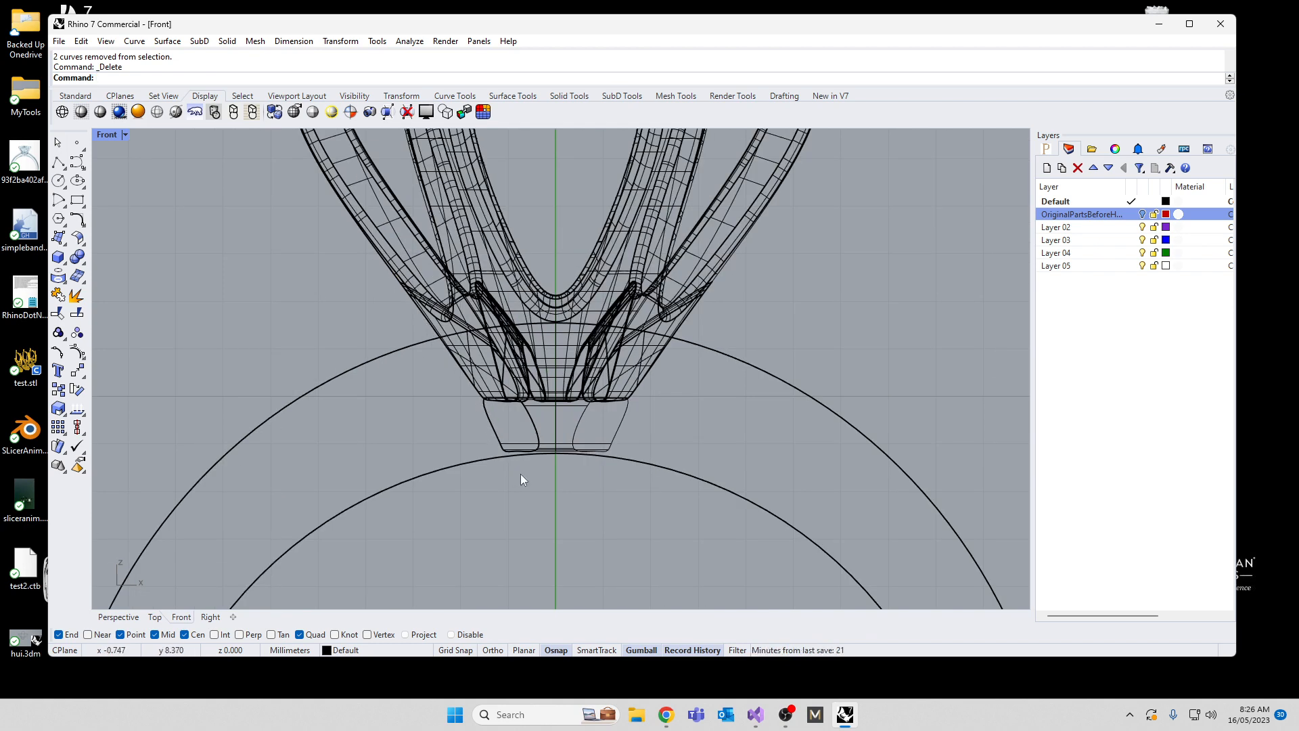
pyautogui.write('line')
pyautogui.press('Return')
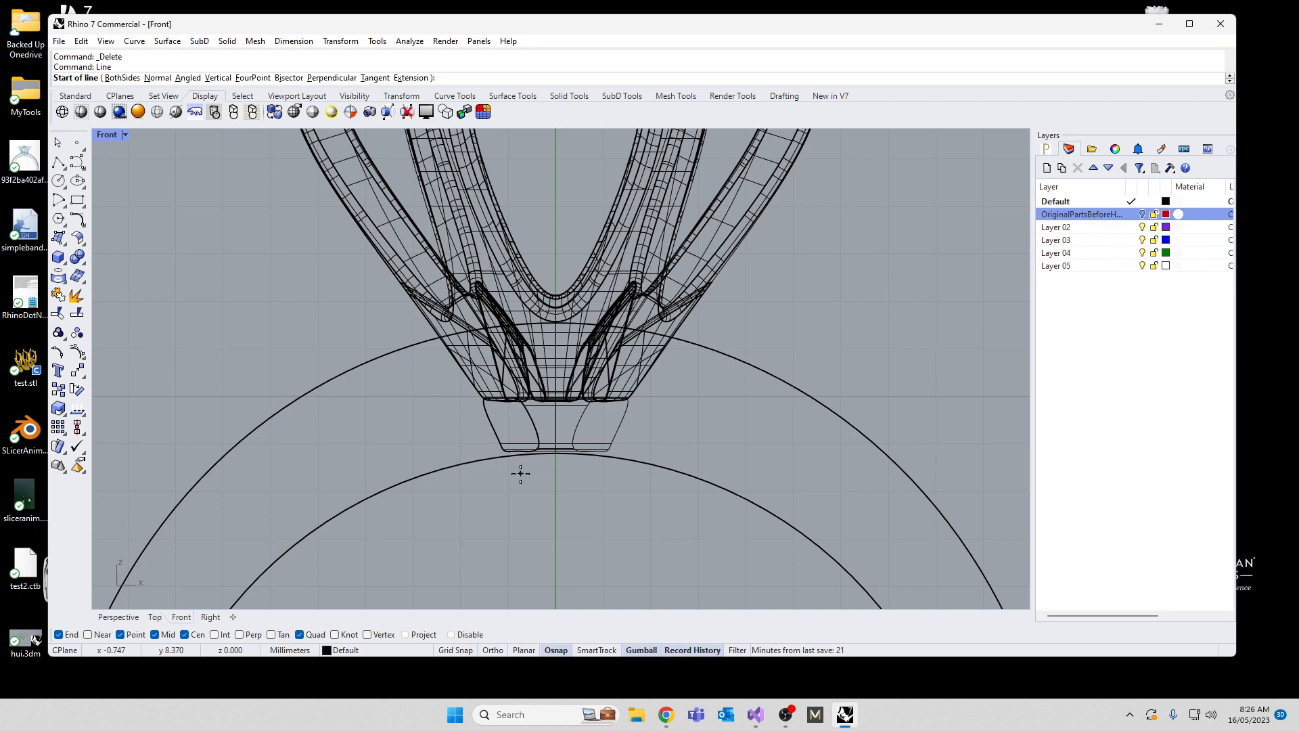
pyautogui.click(525, 461)
pyautogui.scroll(8, 504, 426)
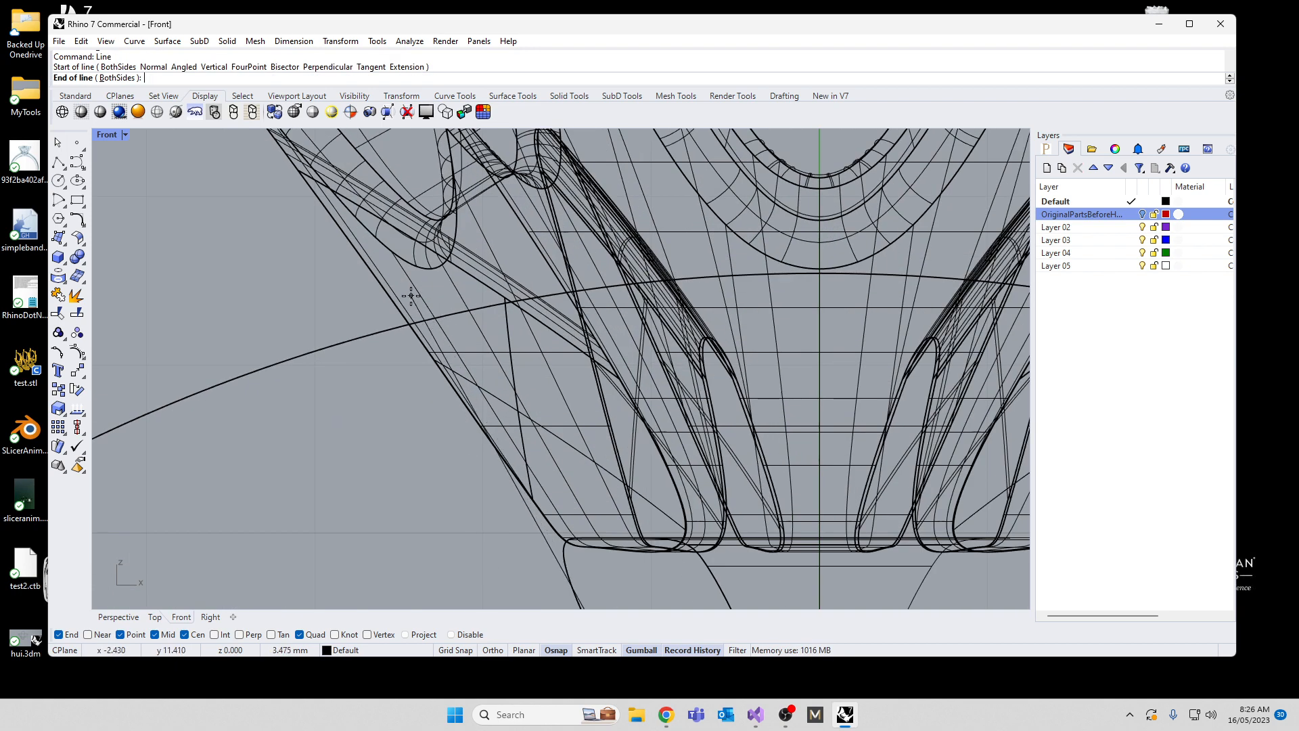
pyautogui.click(410, 296)
pyautogui.scroll(-8, 334, 321)
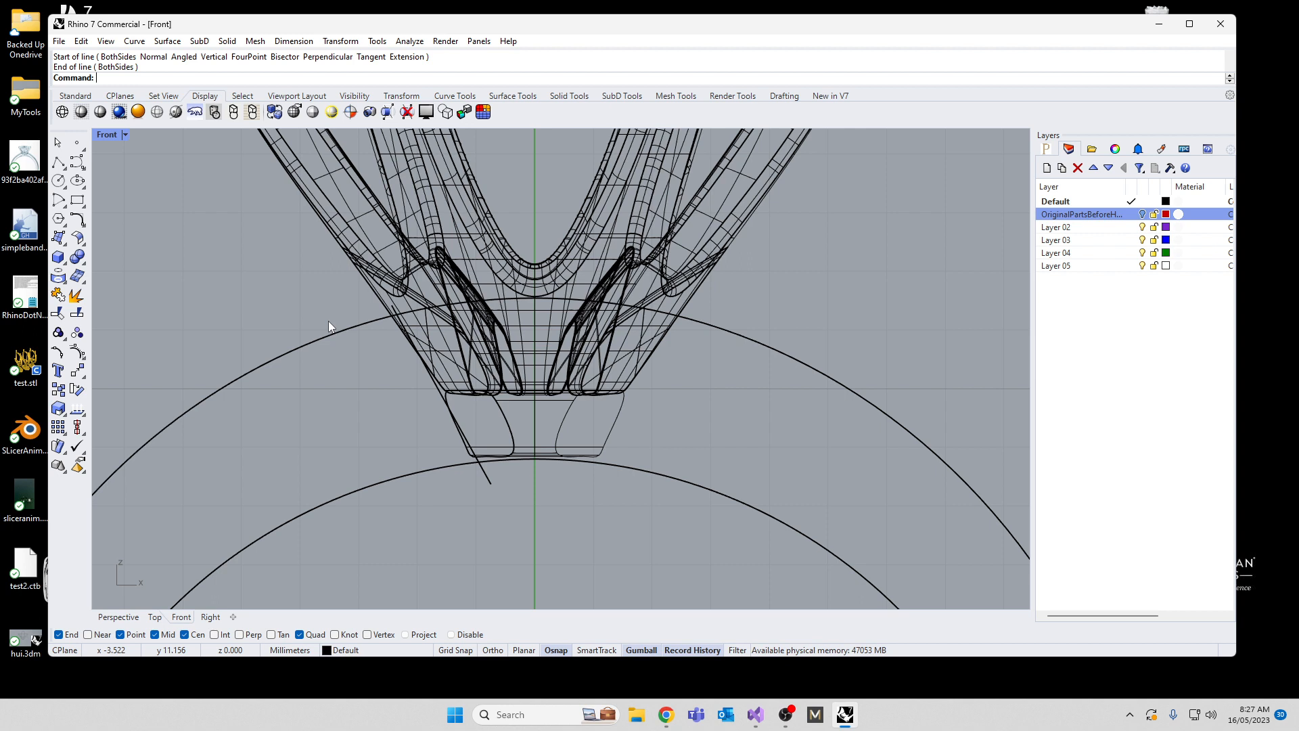
pyautogui.write('selcrv')
pyautogui.press('Return')
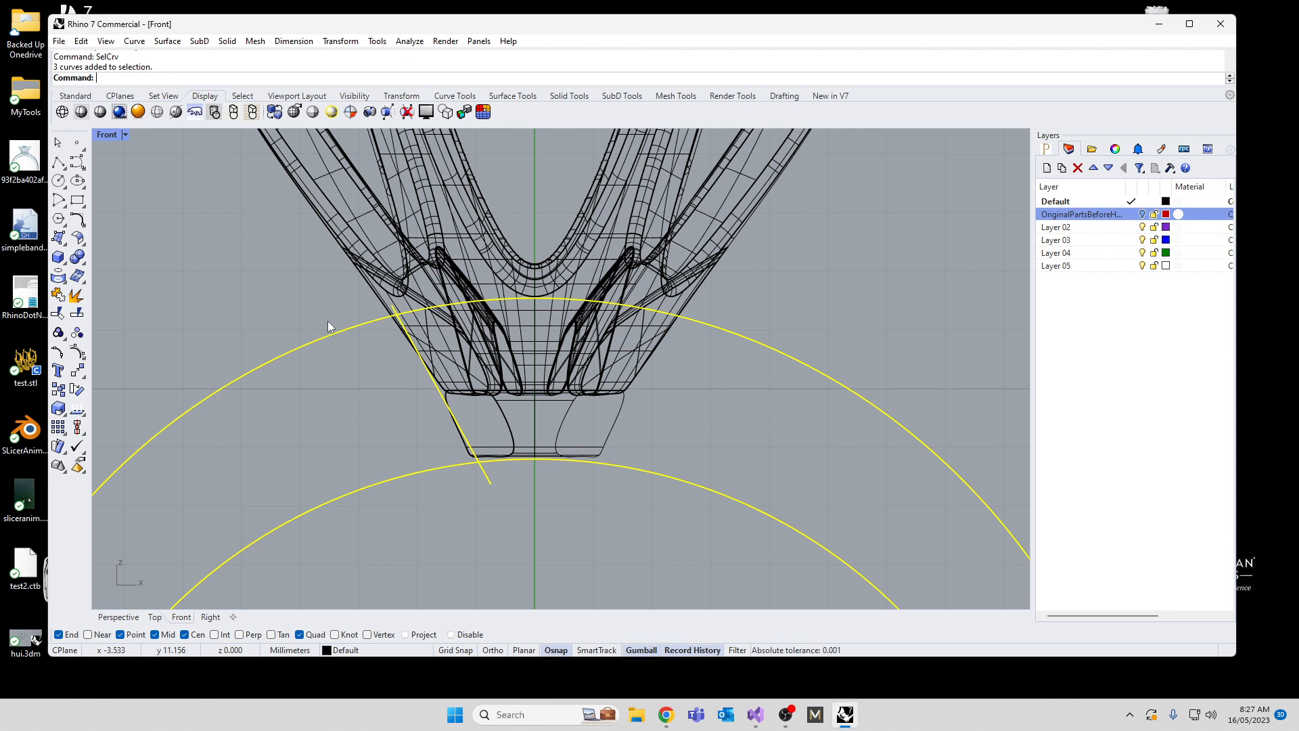
pyautogui.write('Invert')
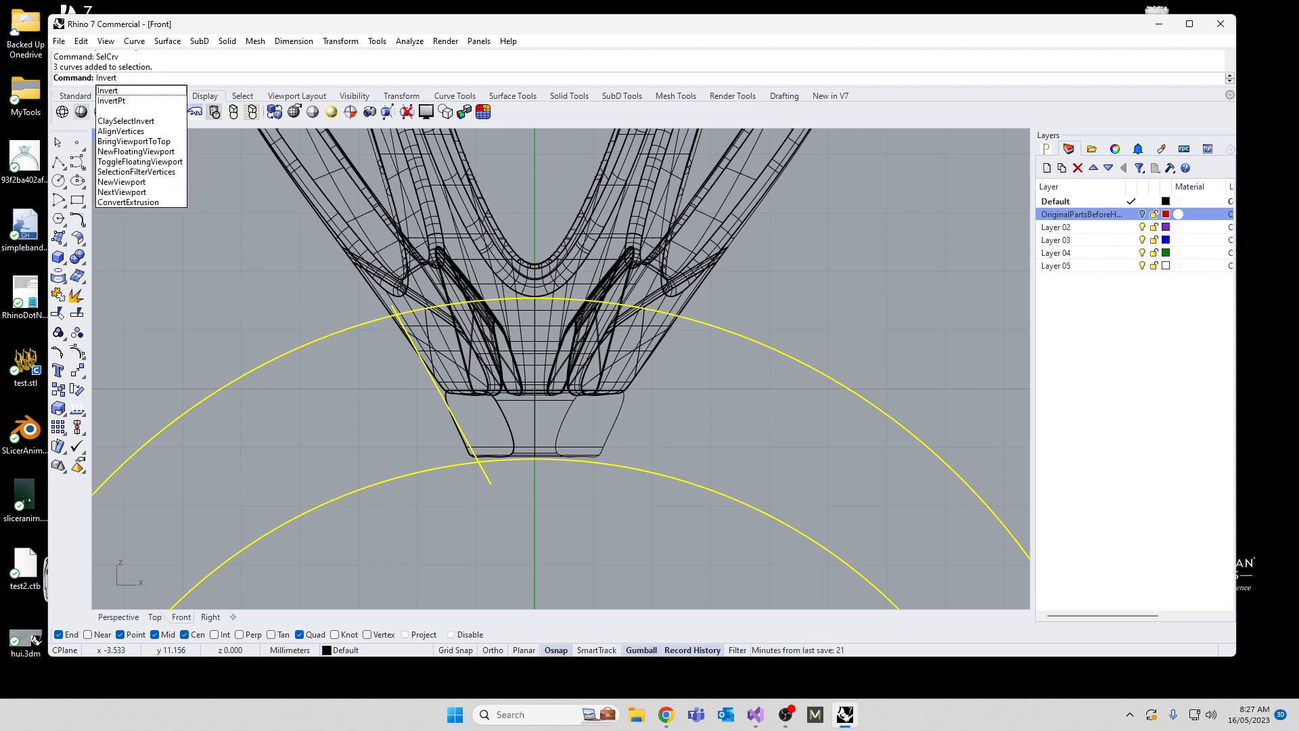
pyautogui.press('Return')
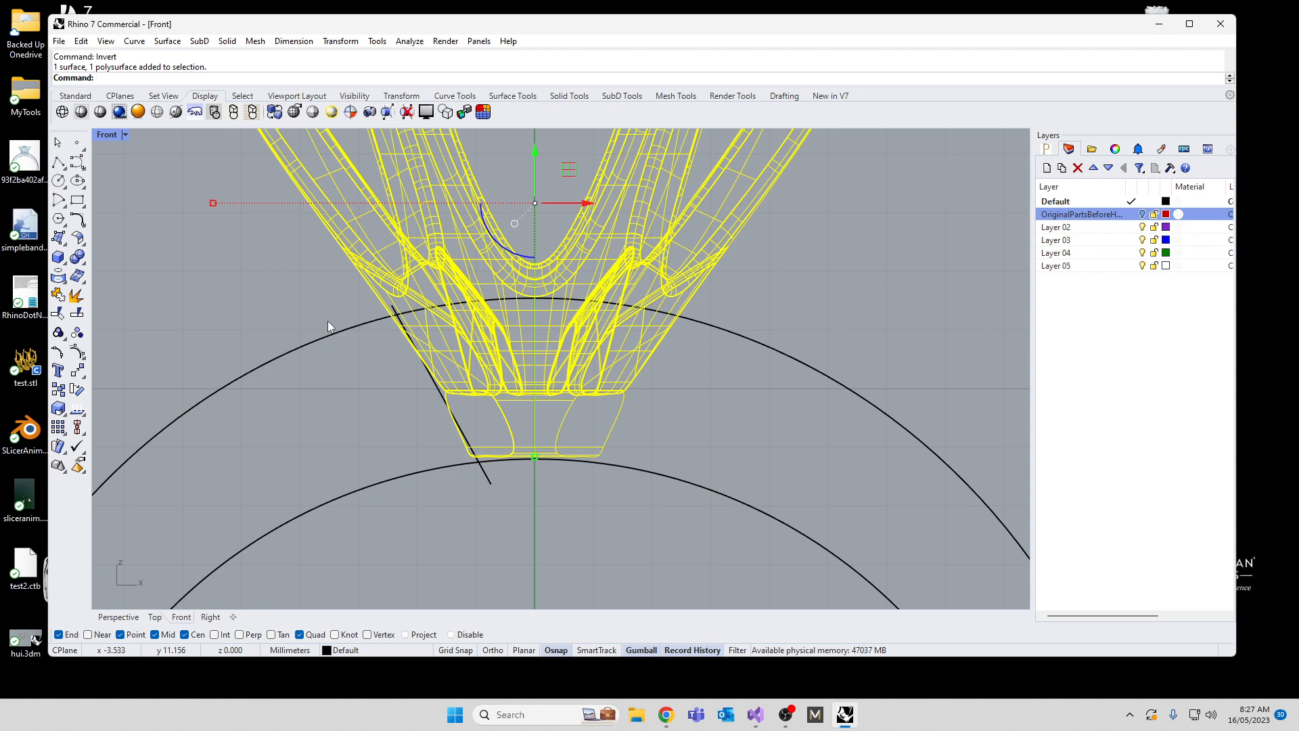
pyautogui.press('Escape')
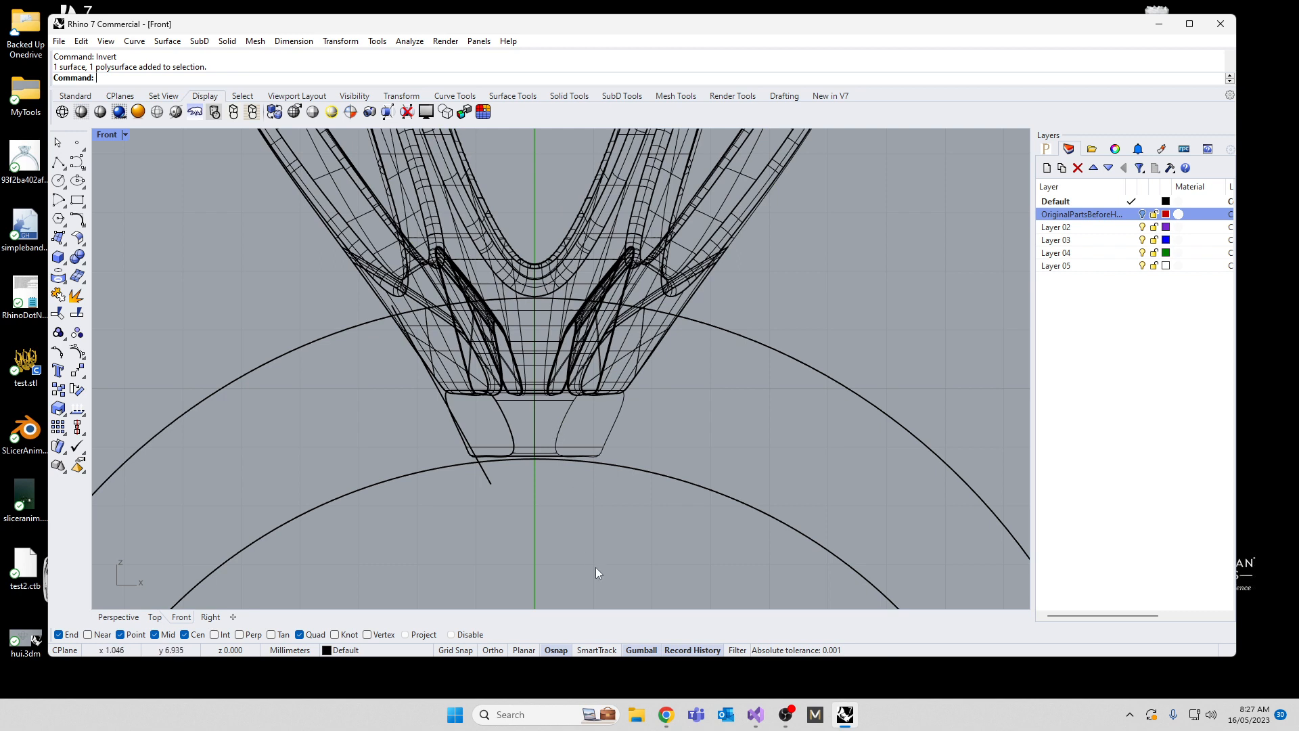
pyautogui.write('SelCrv')
pyautogui.press('Return')
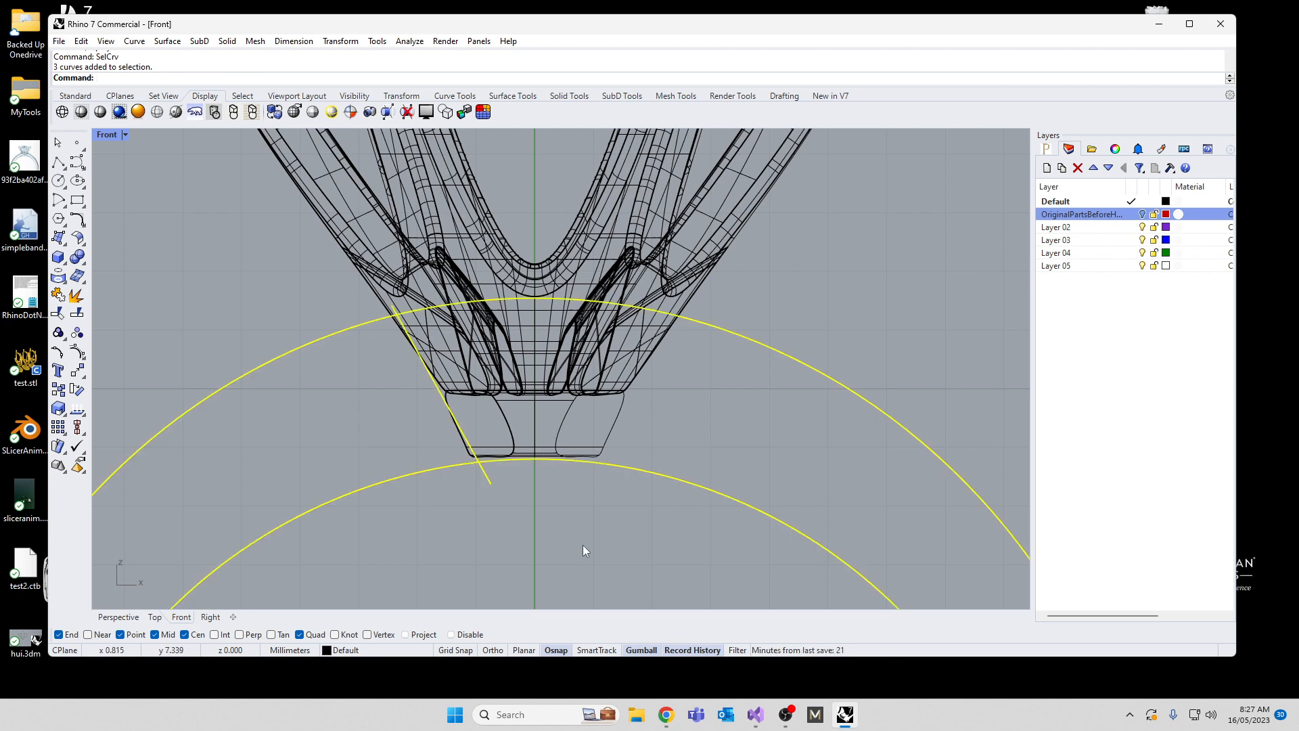
pyautogui.write('Invert')
pyautogui.press('Return')
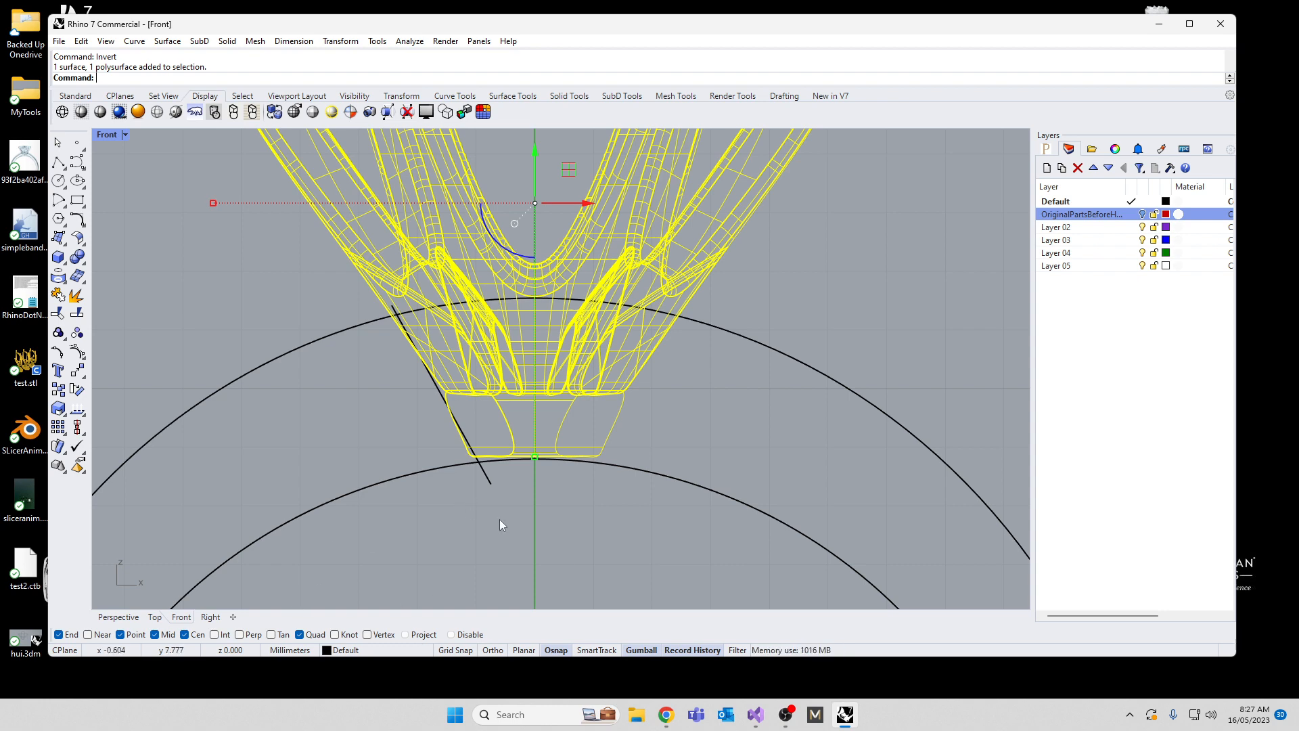
pyautogui.scroll(-5, 446, 452)
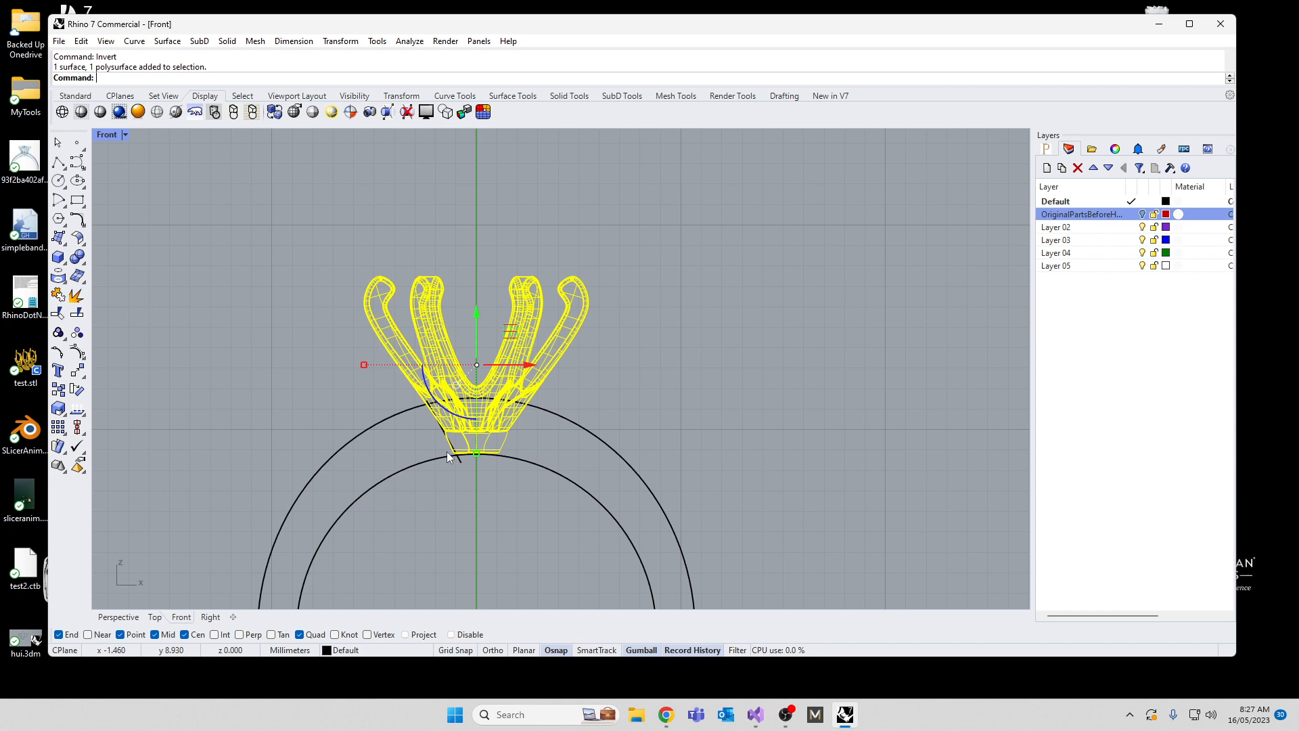
pyautogui.press('Escape')
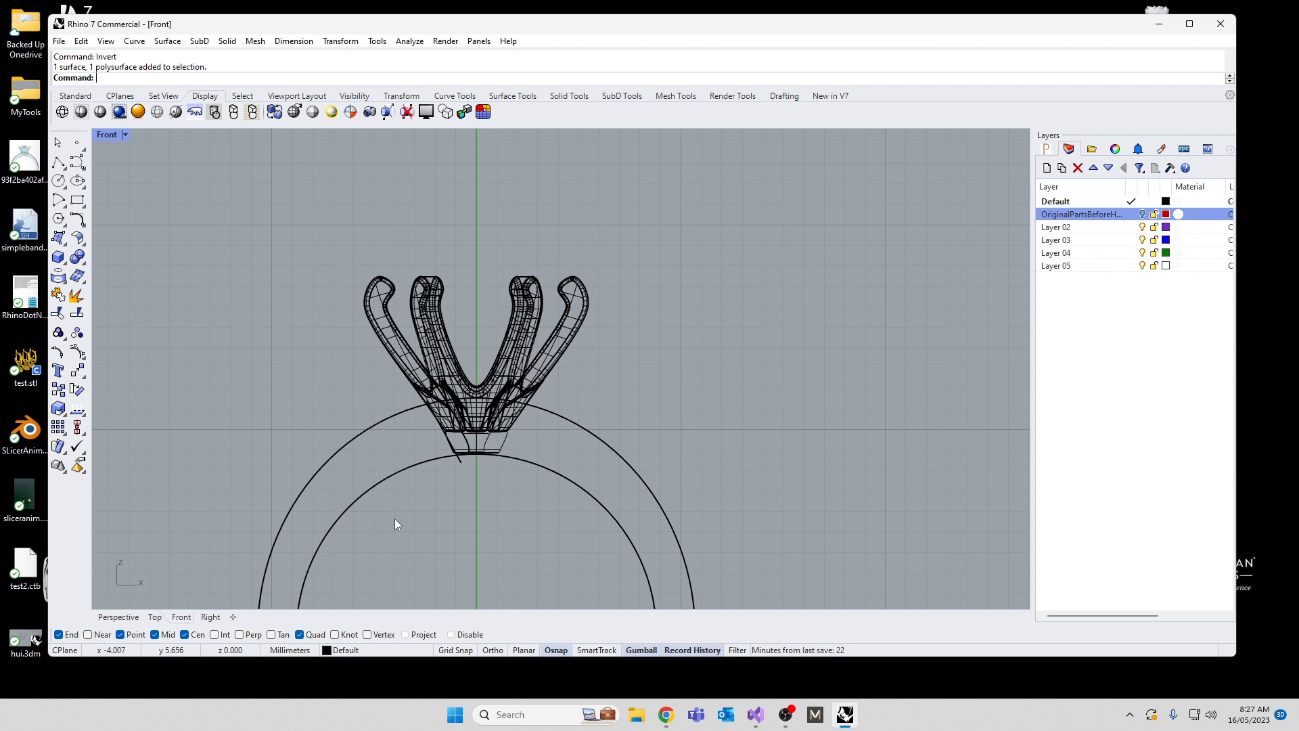
pyautogui.write('SelAll')
pyautogui.press('Return')
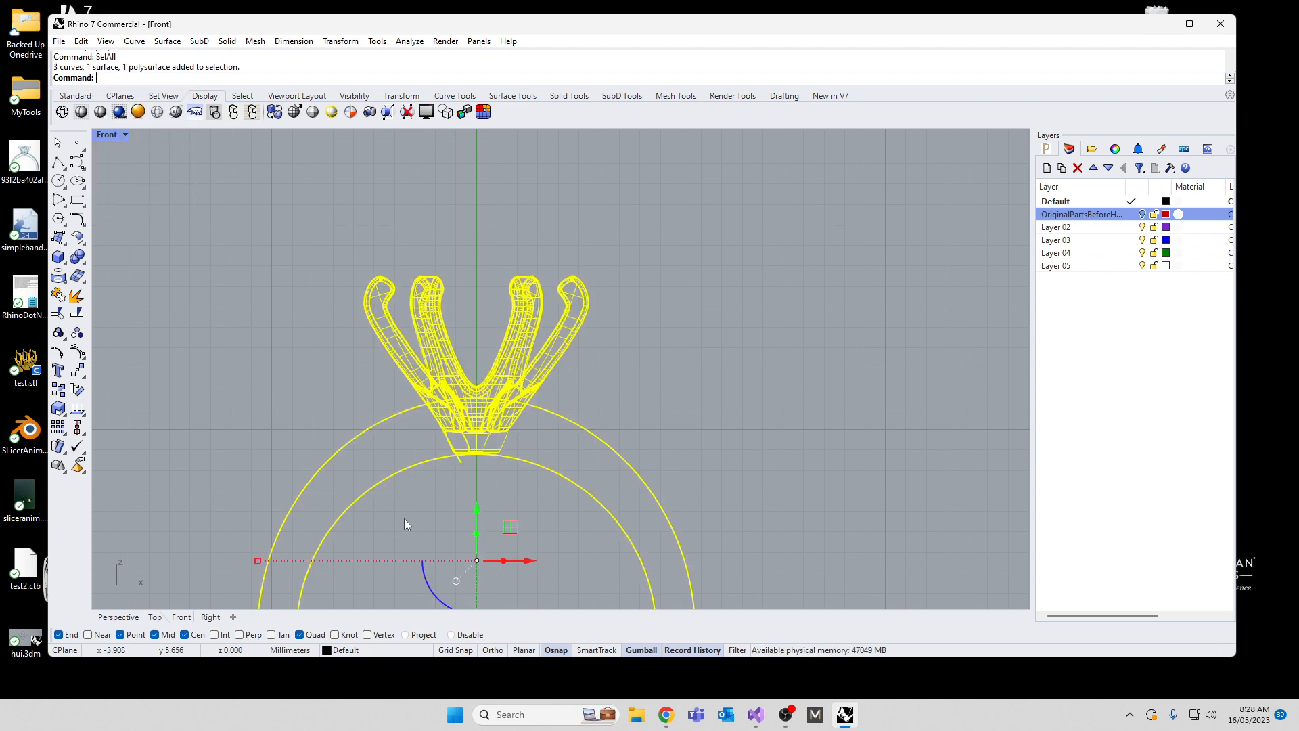
pyautogui.scroll(5, 379, 498)
pyautogui.keyDown('ctrl'); pyautogui.click(571, 417); pyautogui.keyUp('ctrl')
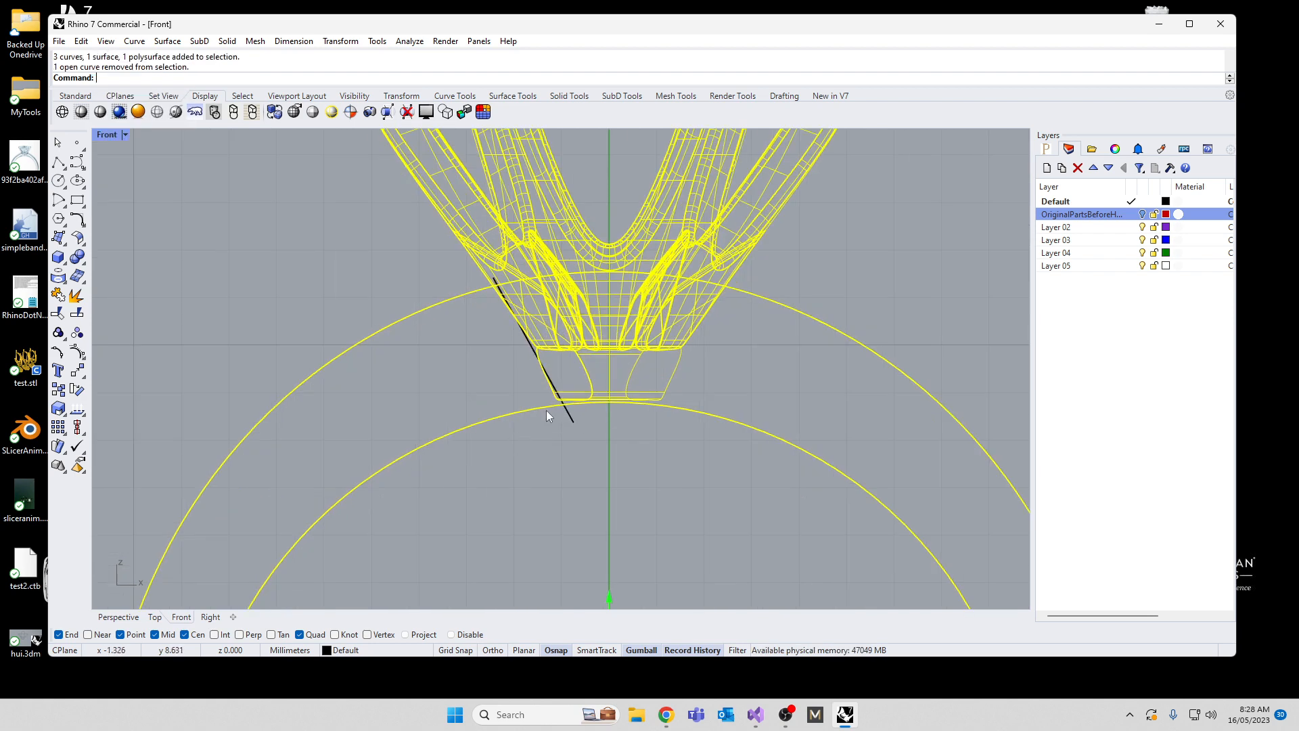
pyautogui.keyDown('ctrl'); pyautogui.click(541, 407); pyautogui.keyUp('ctrl')
pyautogui.keyDown('ctrl'); pyautogui.click(464, 294); pyautogui.keyUp('ctrl')
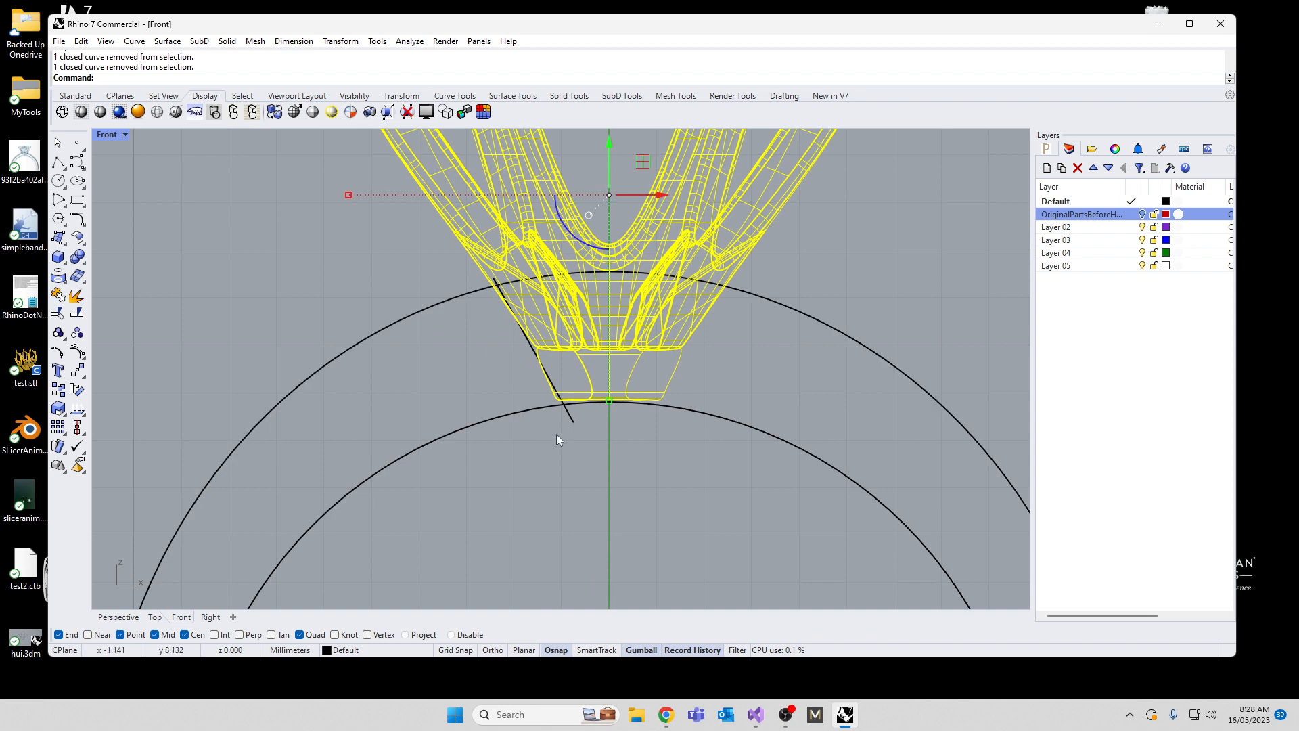
pyautogui.scroll(-3, 556, 433)
pyautogui.press('Escape')
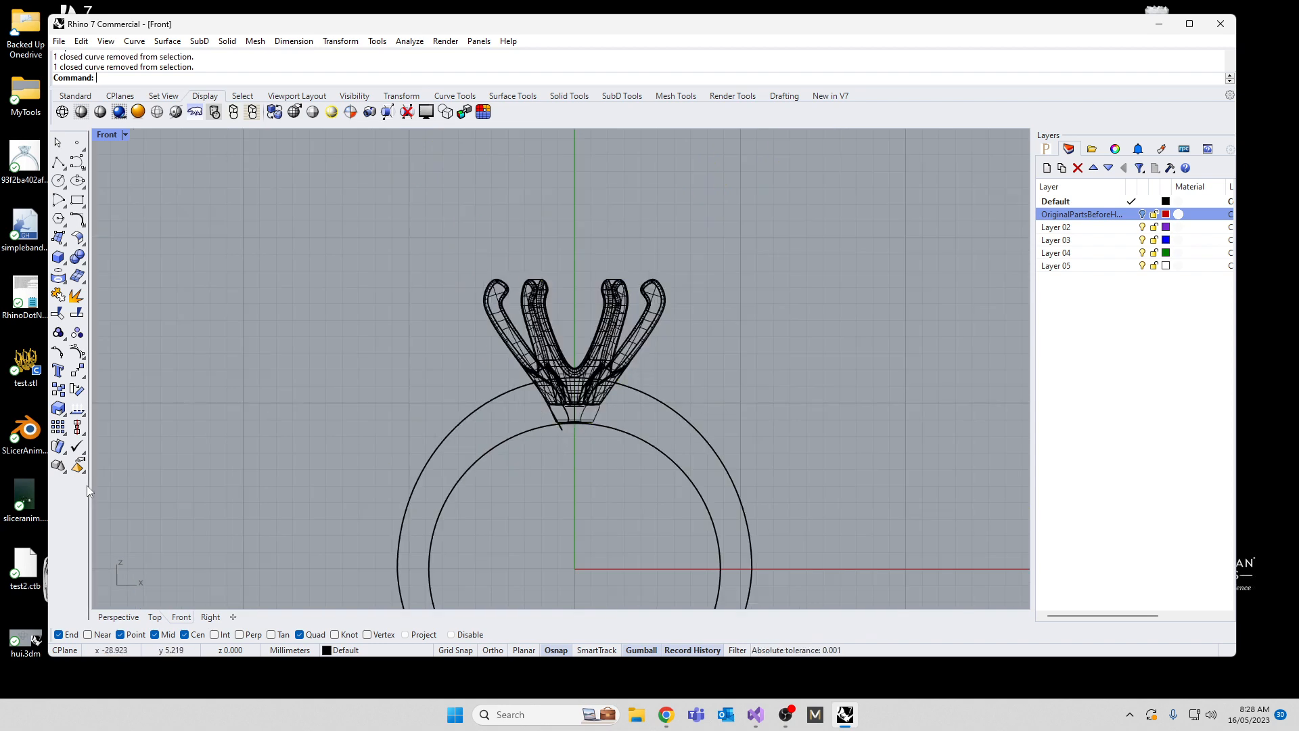
# Step: Select all curves, invert the selection, and hide the prong head and its collar so only the band curves remain
pyautogui.write('SelCrv')
pyautogui.press('Return')
pyautogui.write('I')
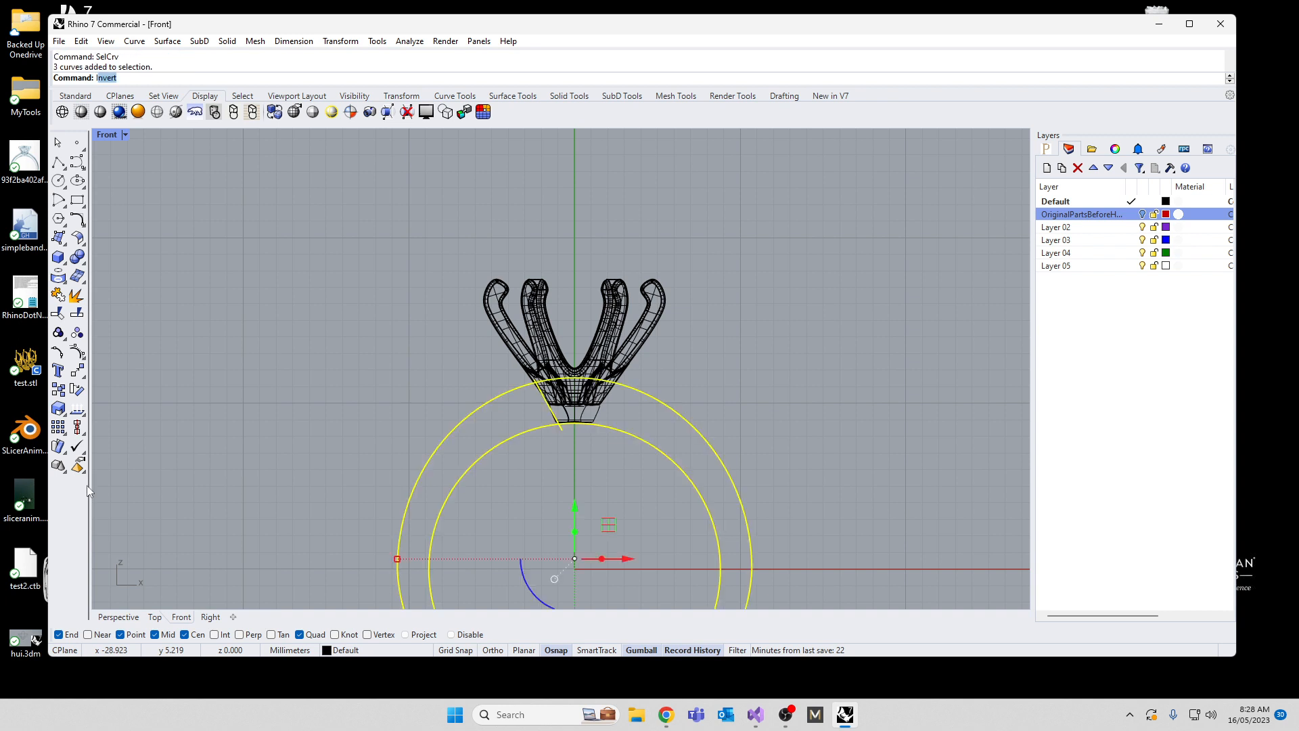
pyautogui.write('nvert')
pyautogui.press('Return')
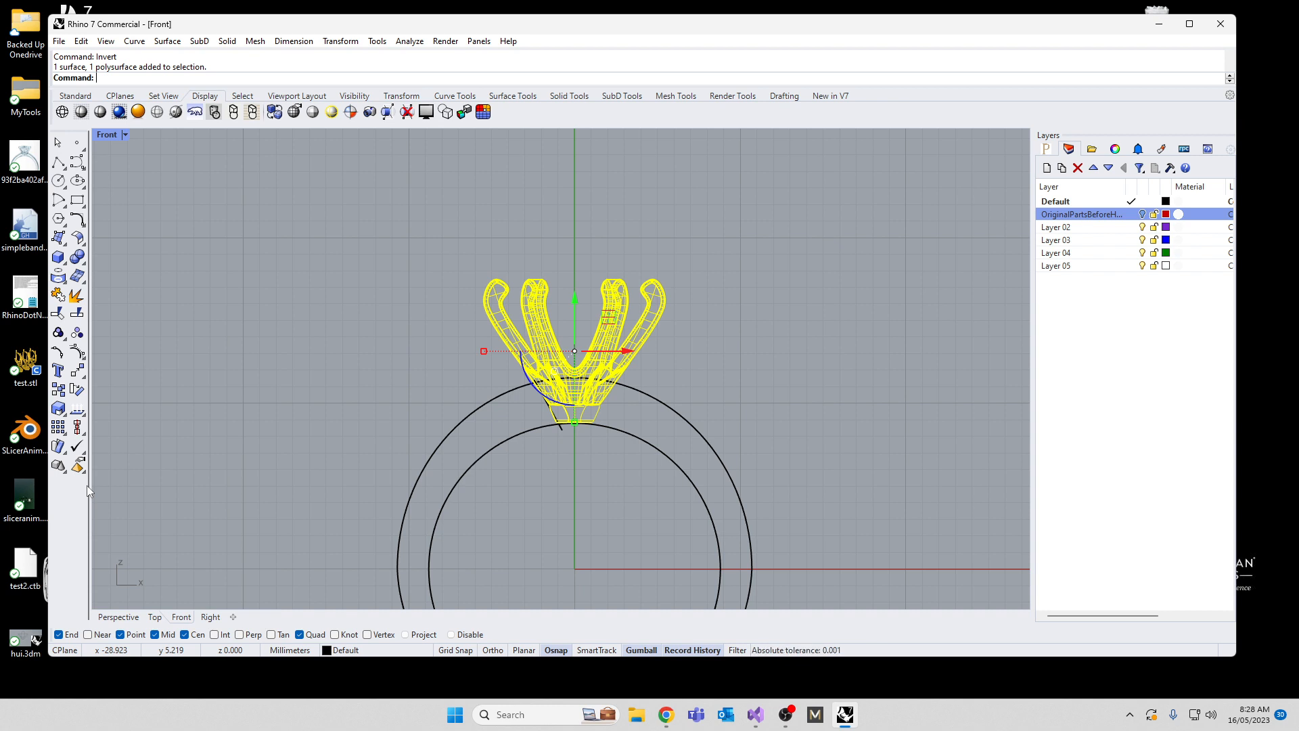
pyautogui.write('Hide')
pyautogui.press('Return')
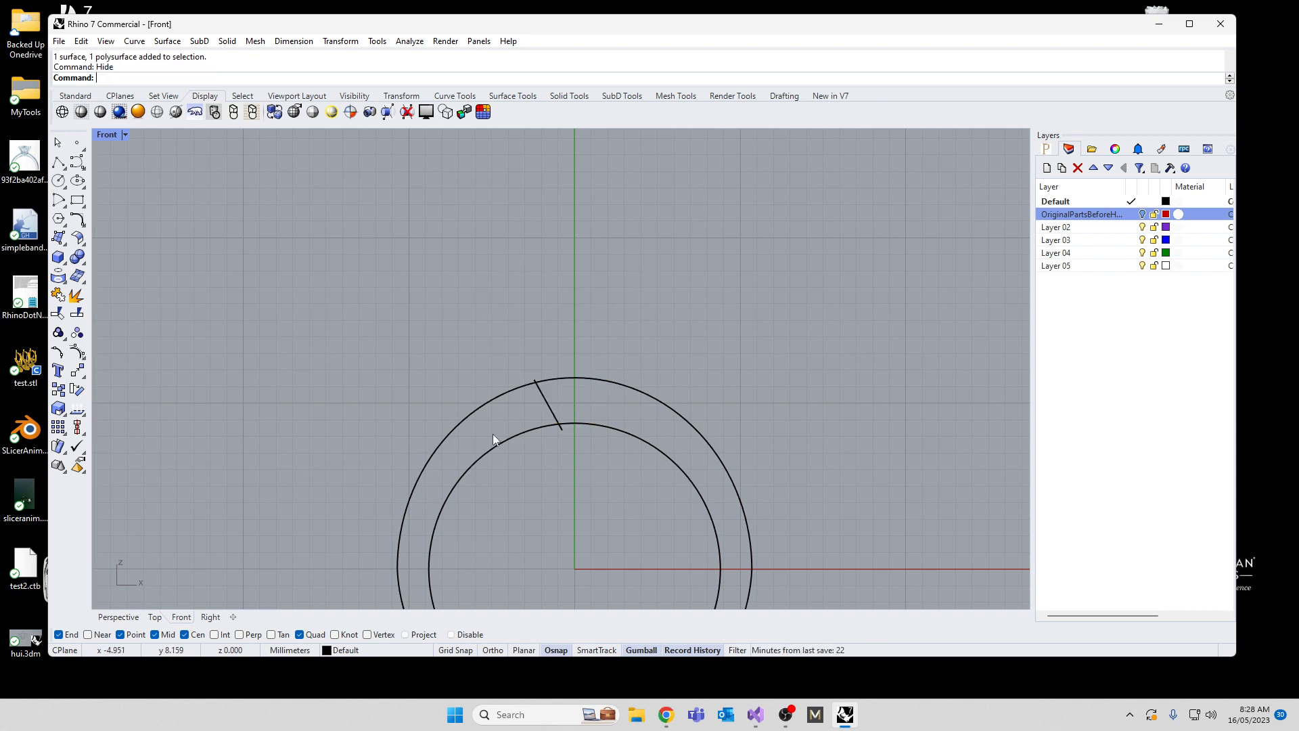
# Step: Mirror a copy of the slanted junction line across the vertical axis through the origin
pyautogui.click(556, 410)
pyautogui.write('Mirror')
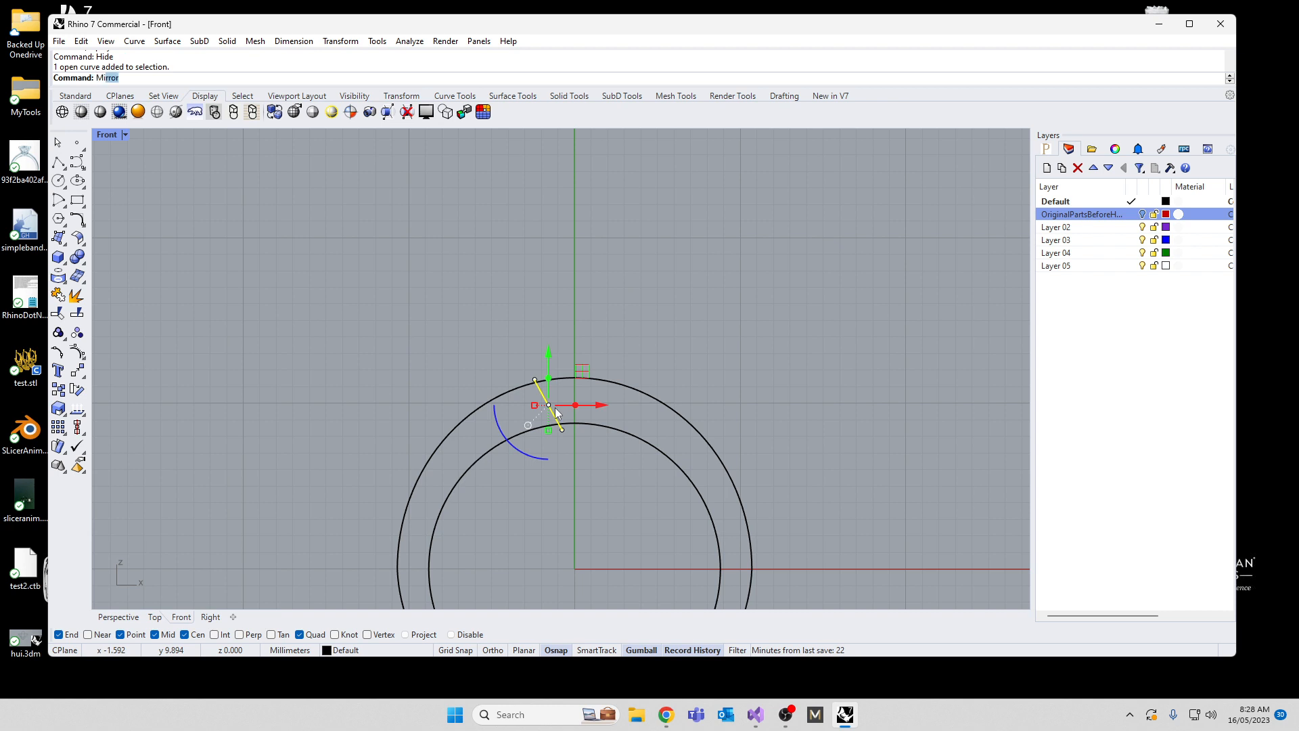
pyautogui.press('Return')
pyautogui.write('0')
pyautogui.press('Return')
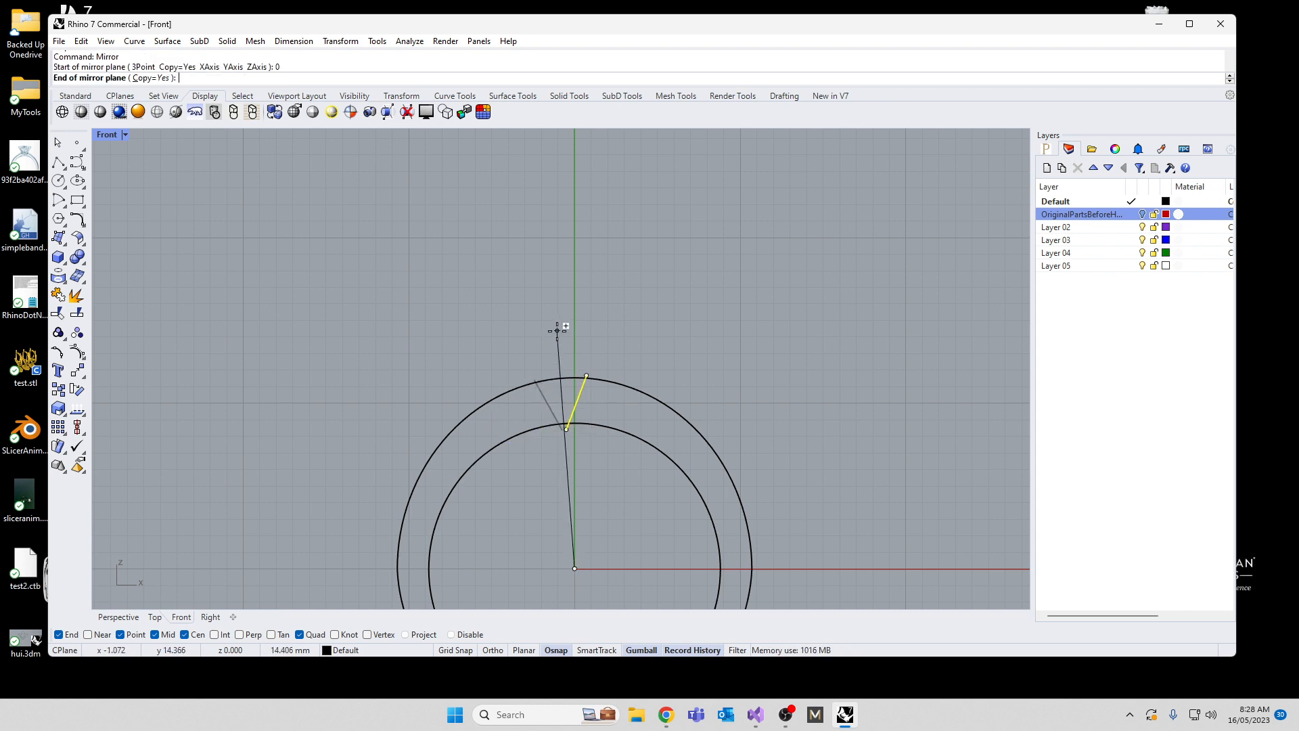
pyautogui.keyDown('shift'); pyautogui.click(562, 327); pyautogui.keyUp('shift')
# Step: Trim away both band outlines between the two slanted lines, and trim the line ends that overshoot the outlines
pyautogui.moveTo(699, 306); pyautogui.dragTo(425, 530)
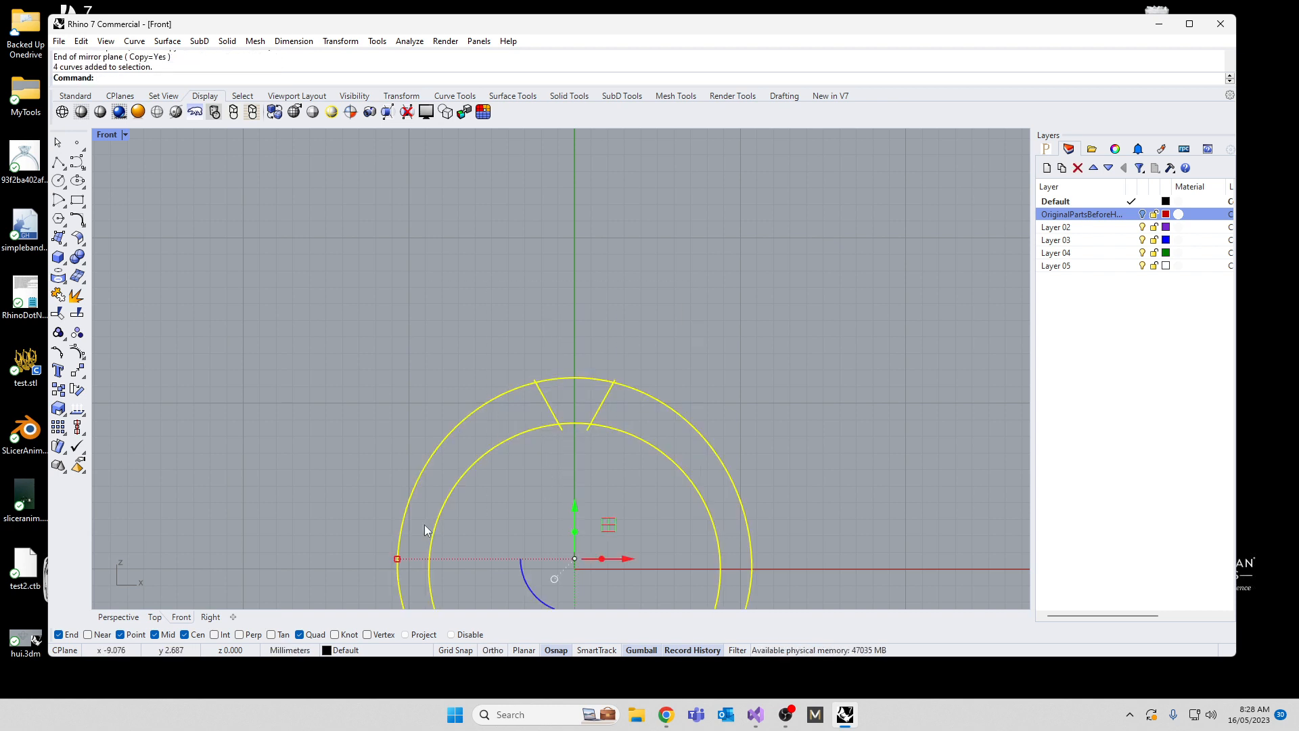
pyautogui.write('Trim')
pyautogui.press('Return')
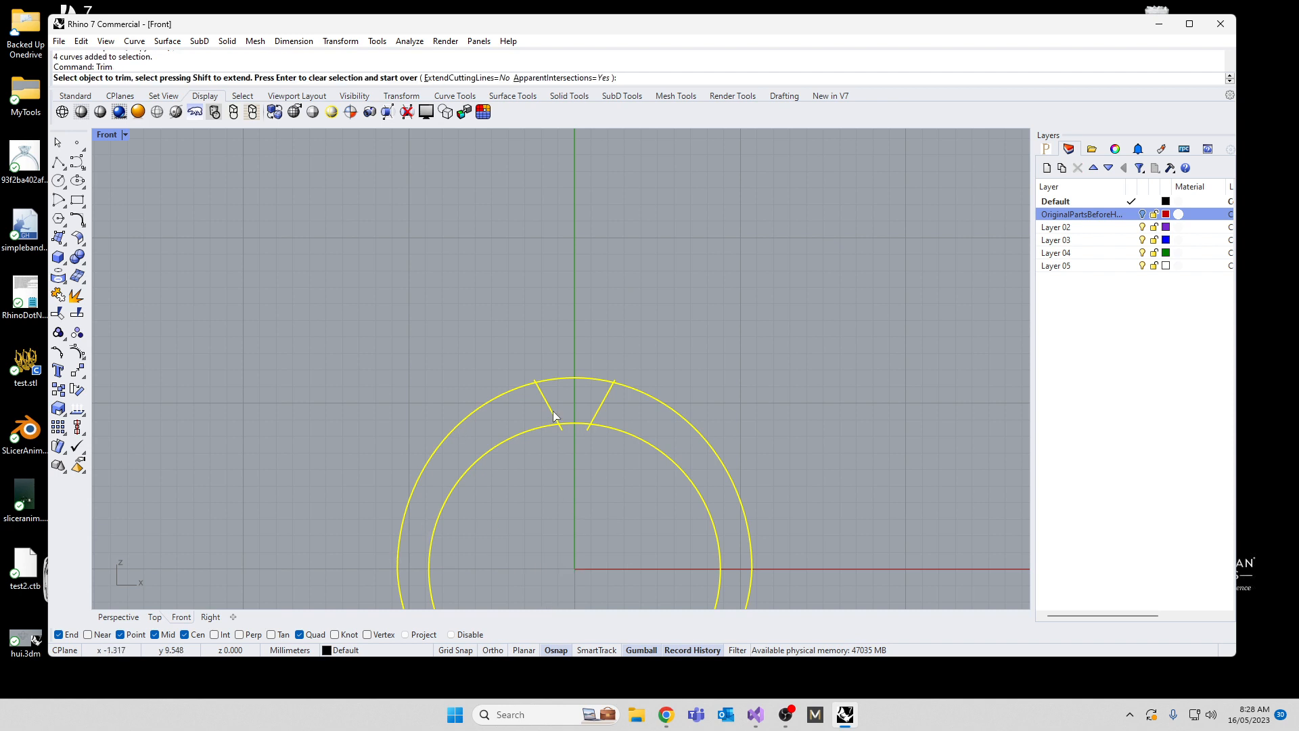
pyautogui.scroll(3, 552, 409)
pyautogui.moveTo(609, 466); pyautogui.dragTo(574, 282)
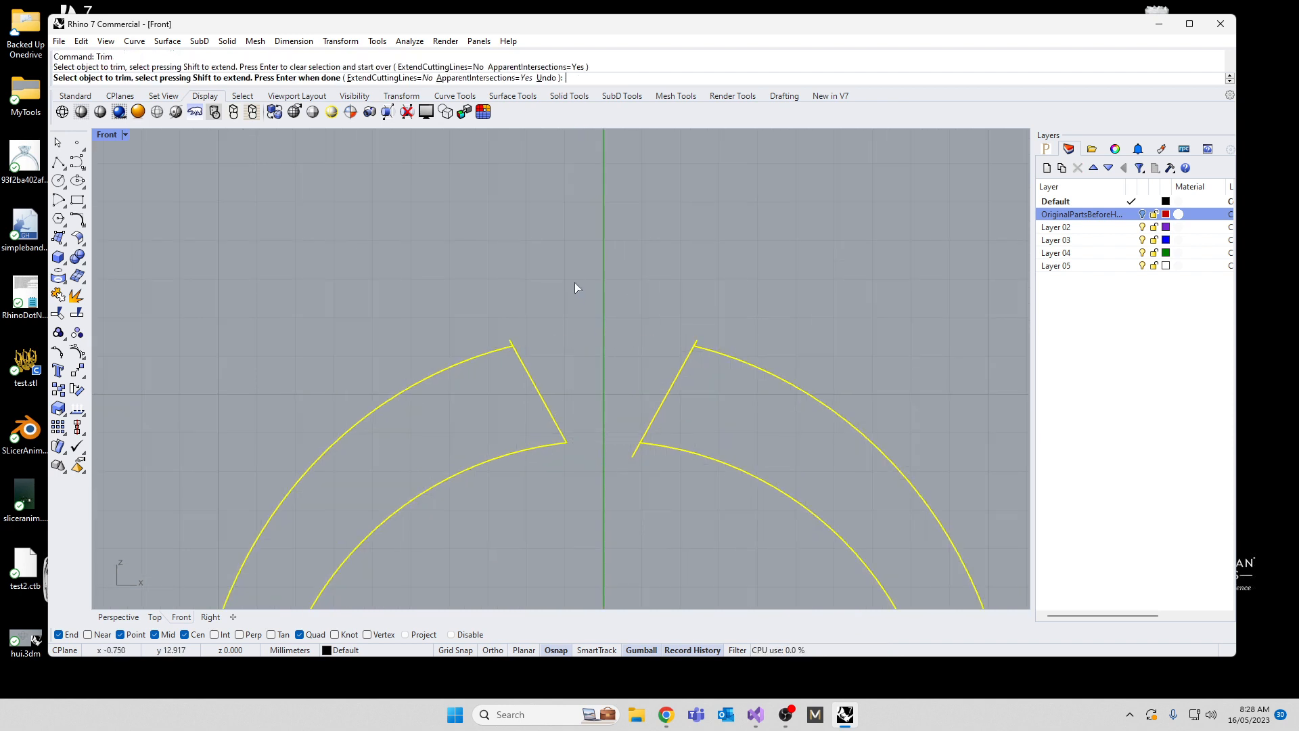
pyautogui.click(512, 343)
pyautogui.click(632, 452)
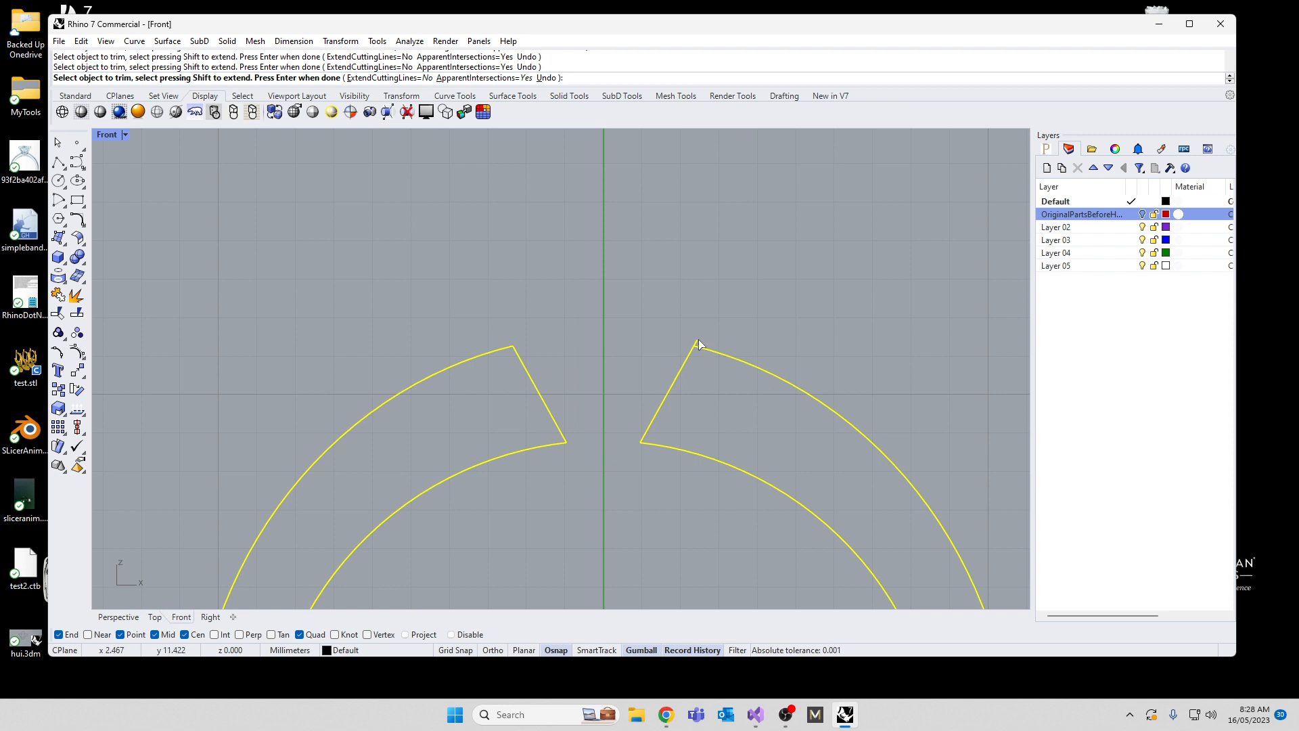
pyautogui.press('Return')
pyautogui.press('Return')
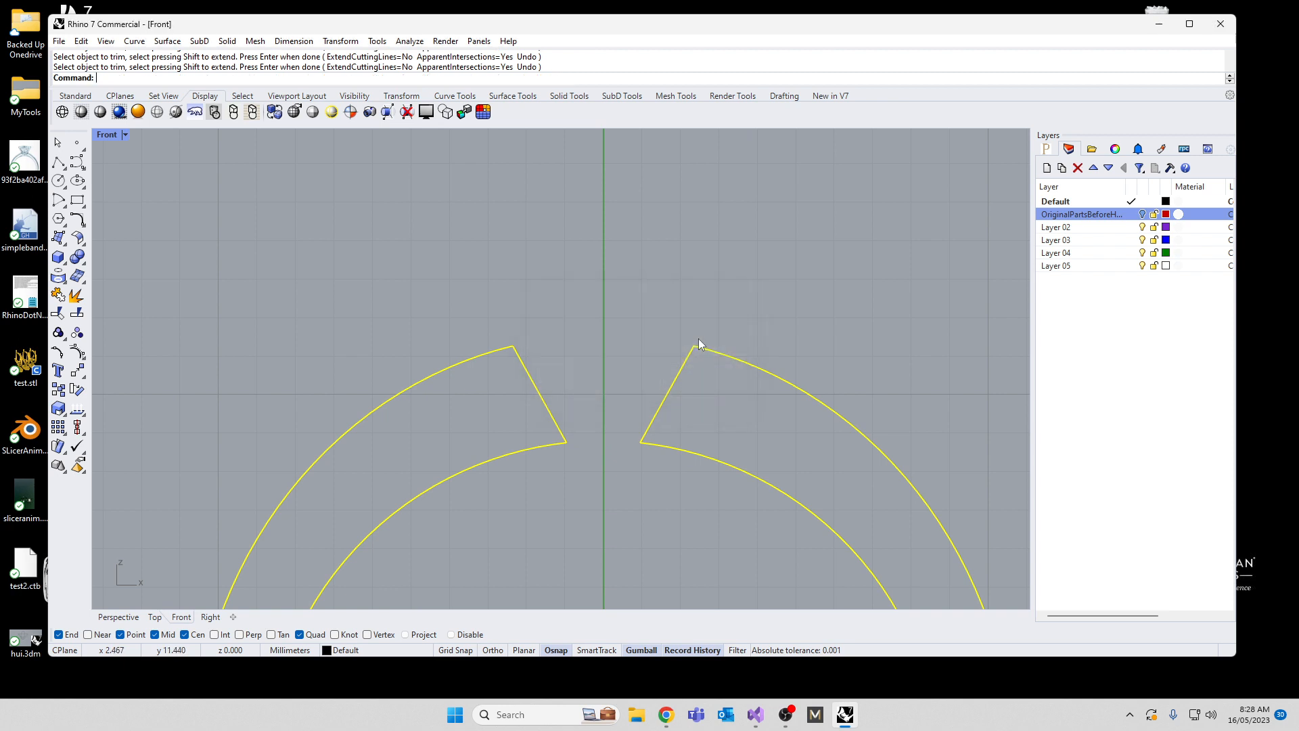
# Step: Return to the four-viewport layout and show the hidden head parts again
pyautogui.doubleClick(107, 133)
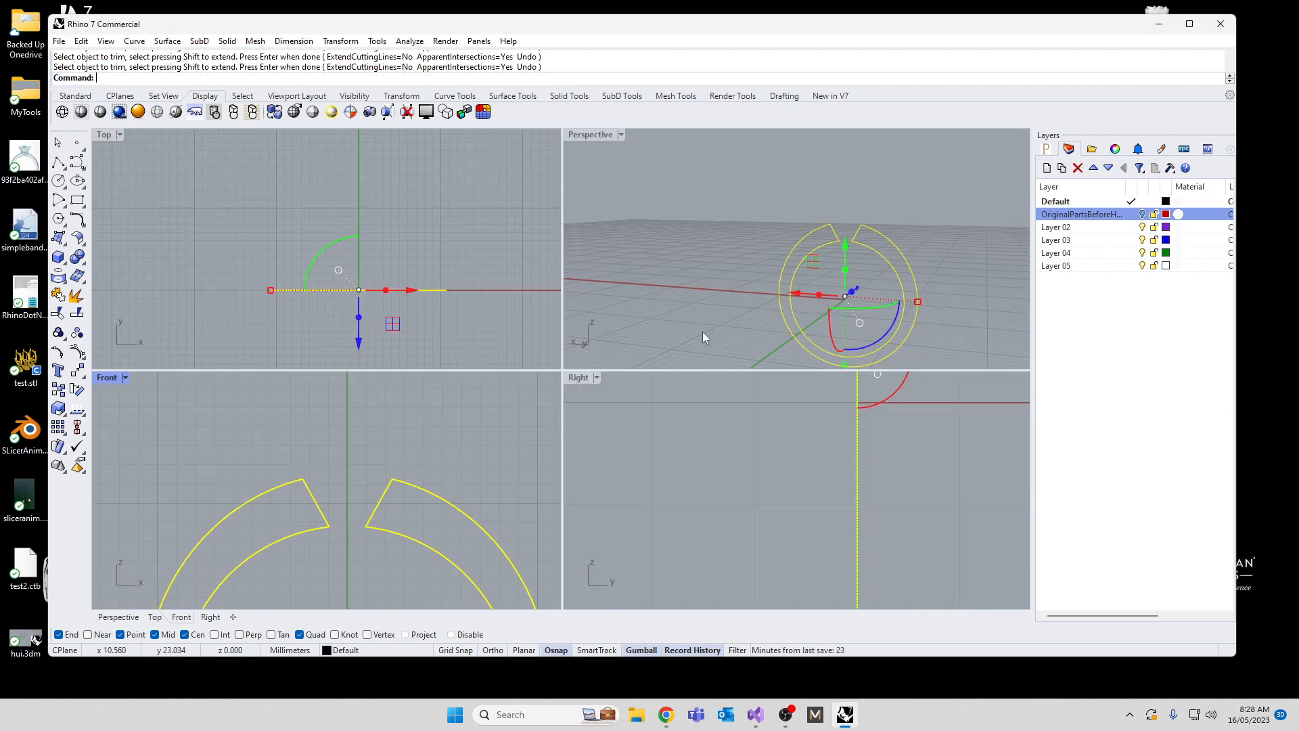
pyautogui.write('Show')
pyautogui.press('Return')
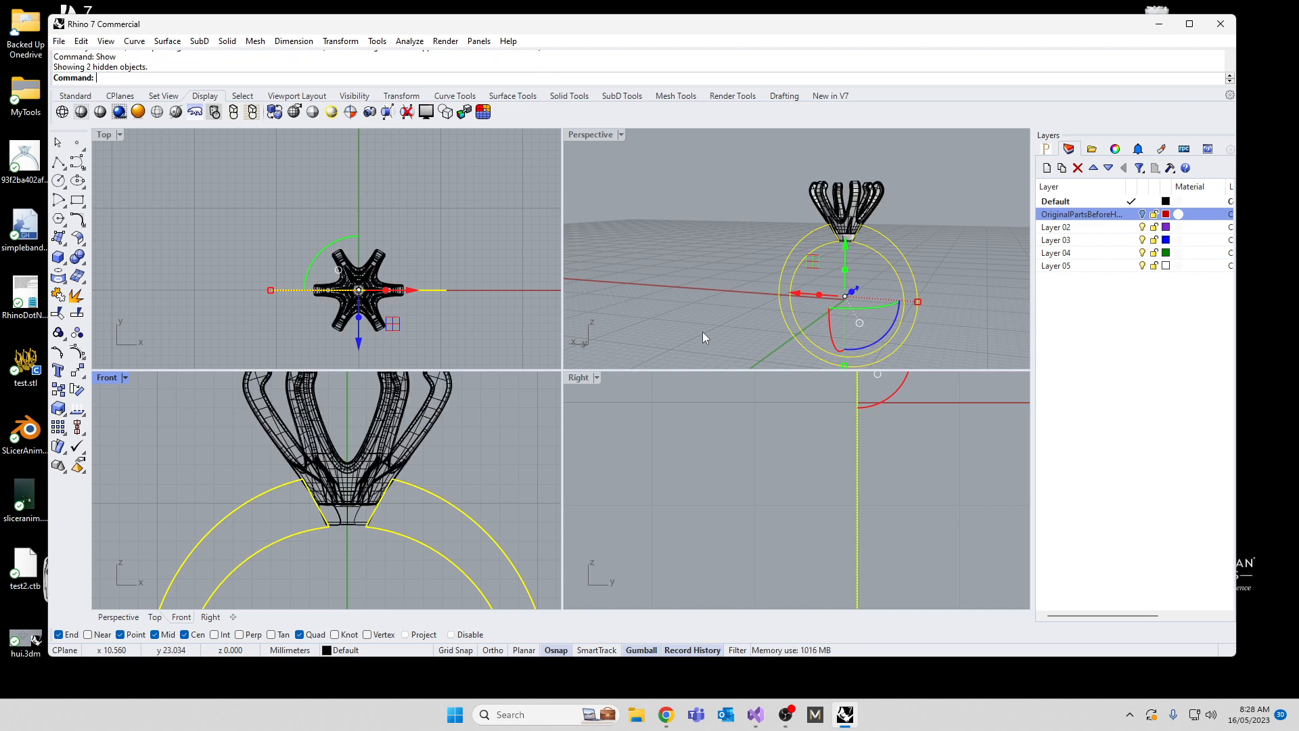
# Step: Extrude the trimmed band outline as a solid about 1.5 mm to both sides, and clear the selection
pyautogui.scroll(-10, 793, 457)
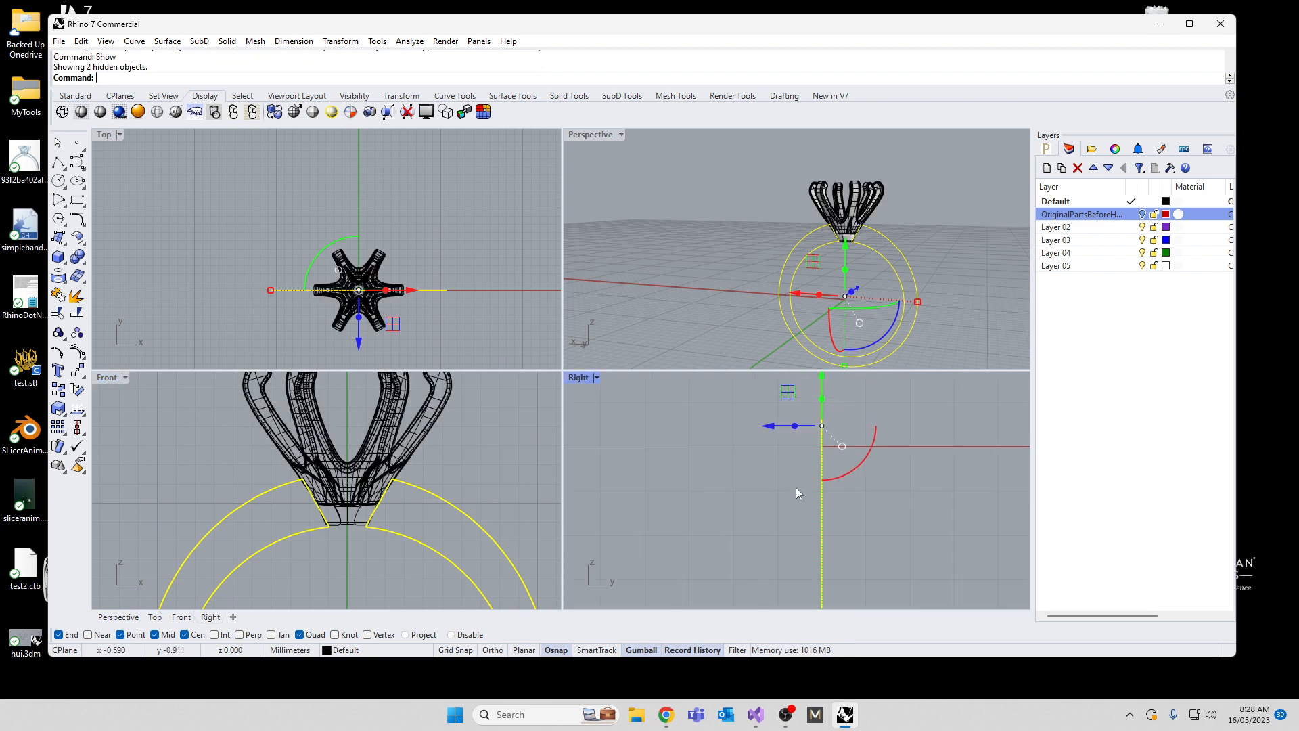
pyautogui.scroll(3, 758, 453)
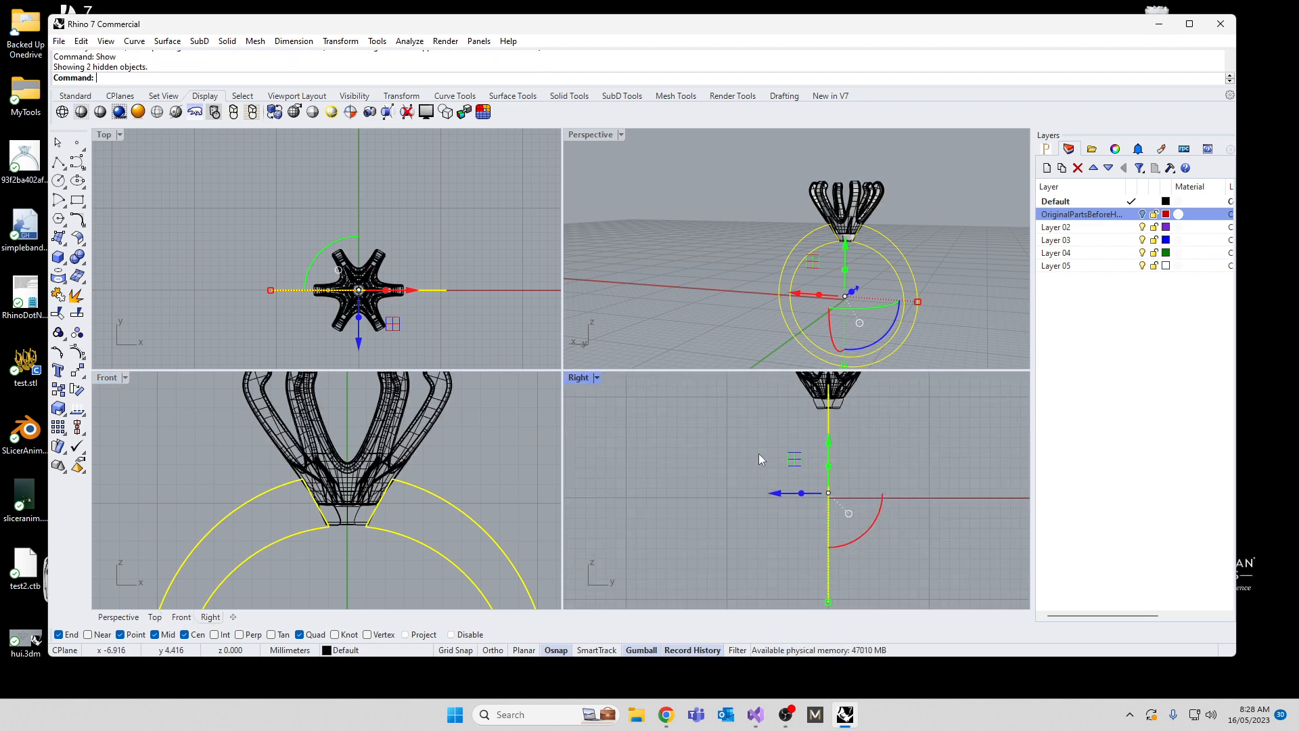
pyautogui.write('ExtrudeCrv')
pyautogui.press('Return')
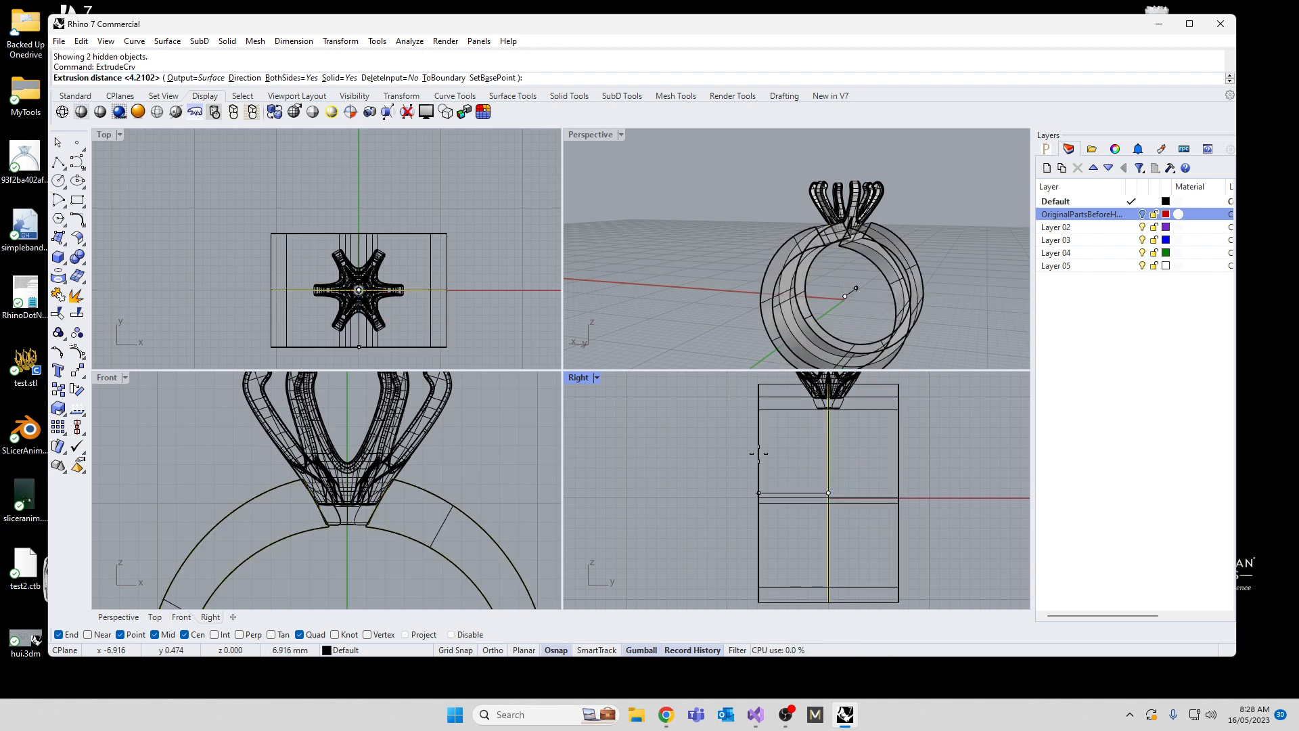
pyautogui.click(813, 459)
pyautogui.click(793, 461)
# Step: Maximize the Perspective view and lock the prong head, its collar and the two slanted junction curves
pyautogui.moveTo(822, 287)
pyautogui.mouseDown(button='right')
pyautogui.moveTo(785, 309)
pyautogui.moveTo(726, 308)
pyautogui.moveTo(800, 278)
pyautogui.mouseUp(button='right')
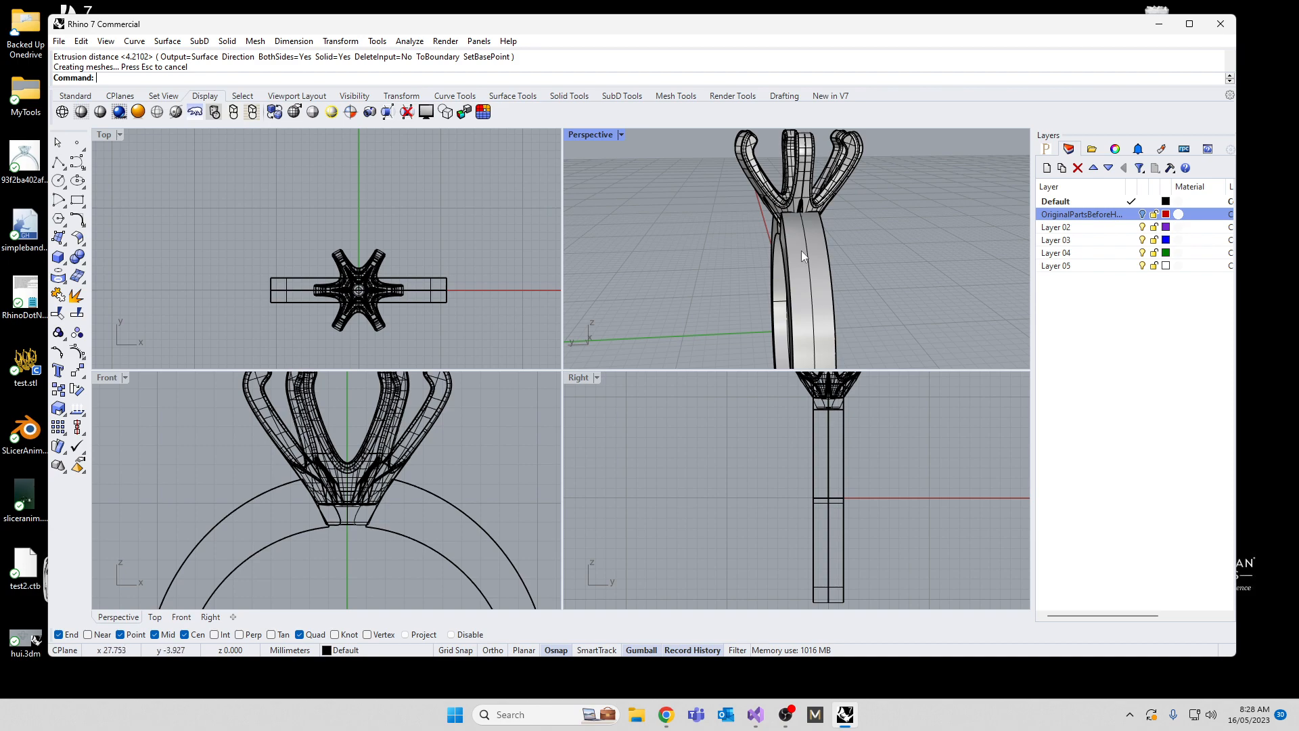
pyautogui.doubleClick(583, 136)
pyautogui.moveTo(547, 400); pyautogui.dragTo(611, 327, button='right')
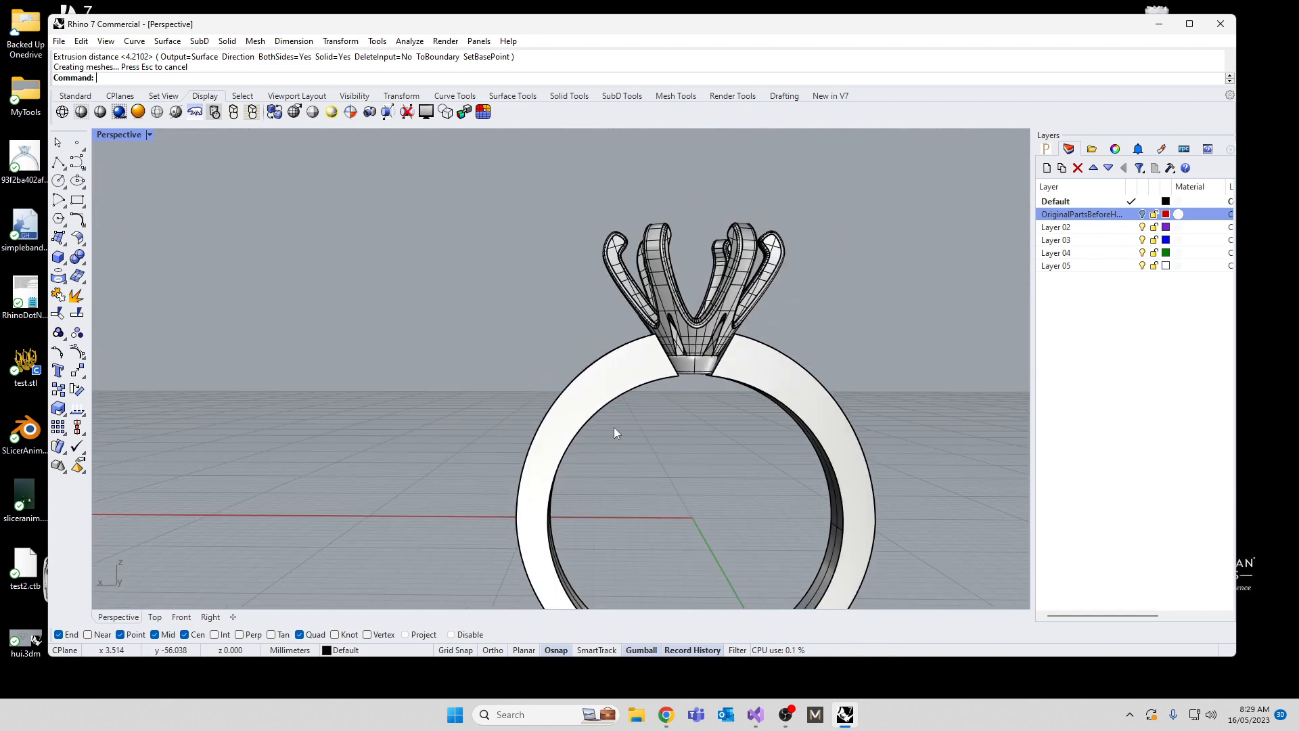
pyautogui.moveTo(554, 185); pyautogui.dragTo(861, 455)
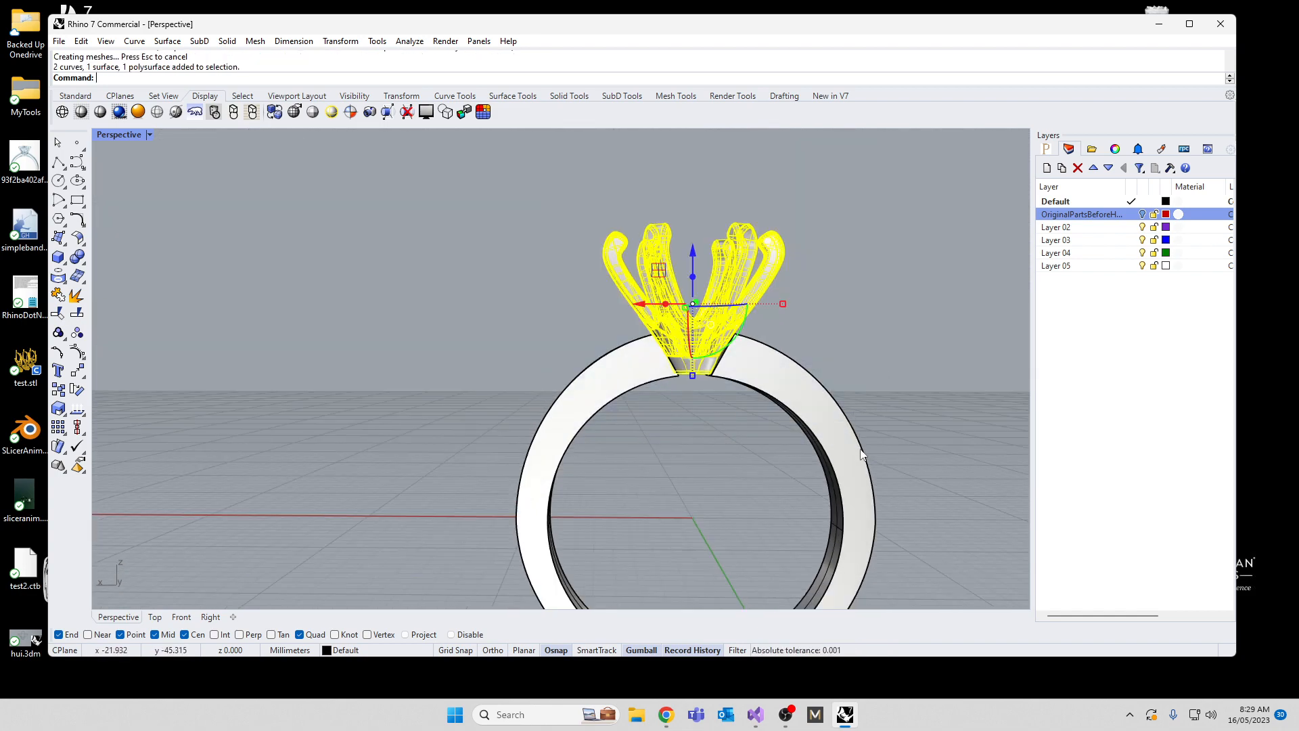
pyautogui.write('Lock')
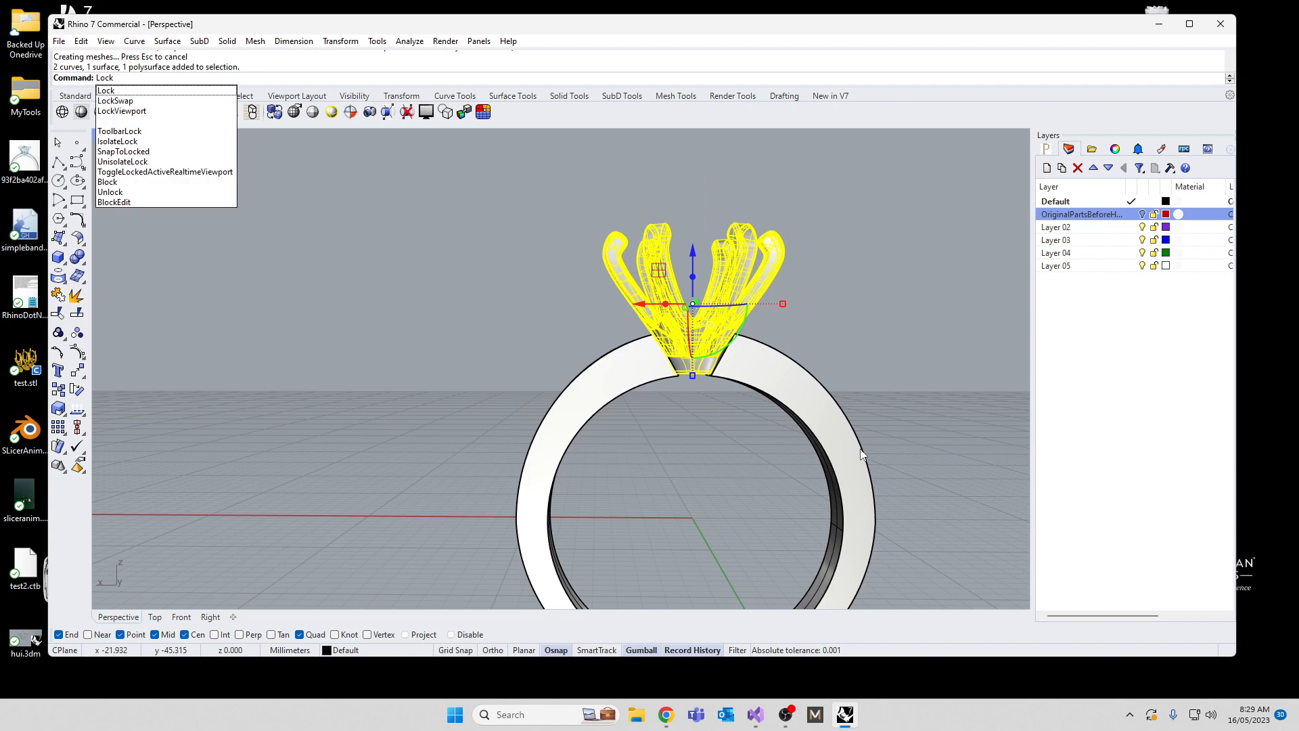
pyautogui.press('Return')
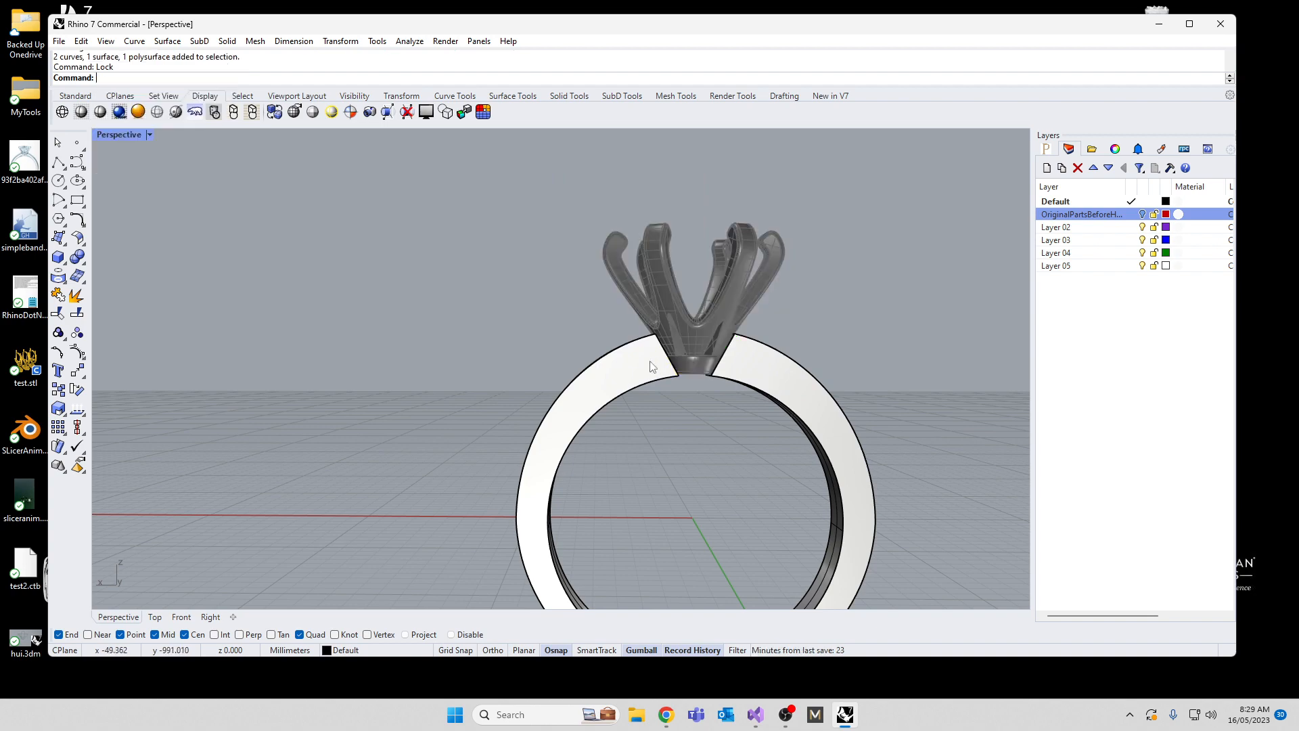
# Step: Select the slanted side edges at both band ends and scale them inward across the band's width to narrow the ends
pyautogui.moveTo(652, 363); pyautogui.dragTo(678, 409, button='right')
pyautogui.scroll(5, 669, 407)
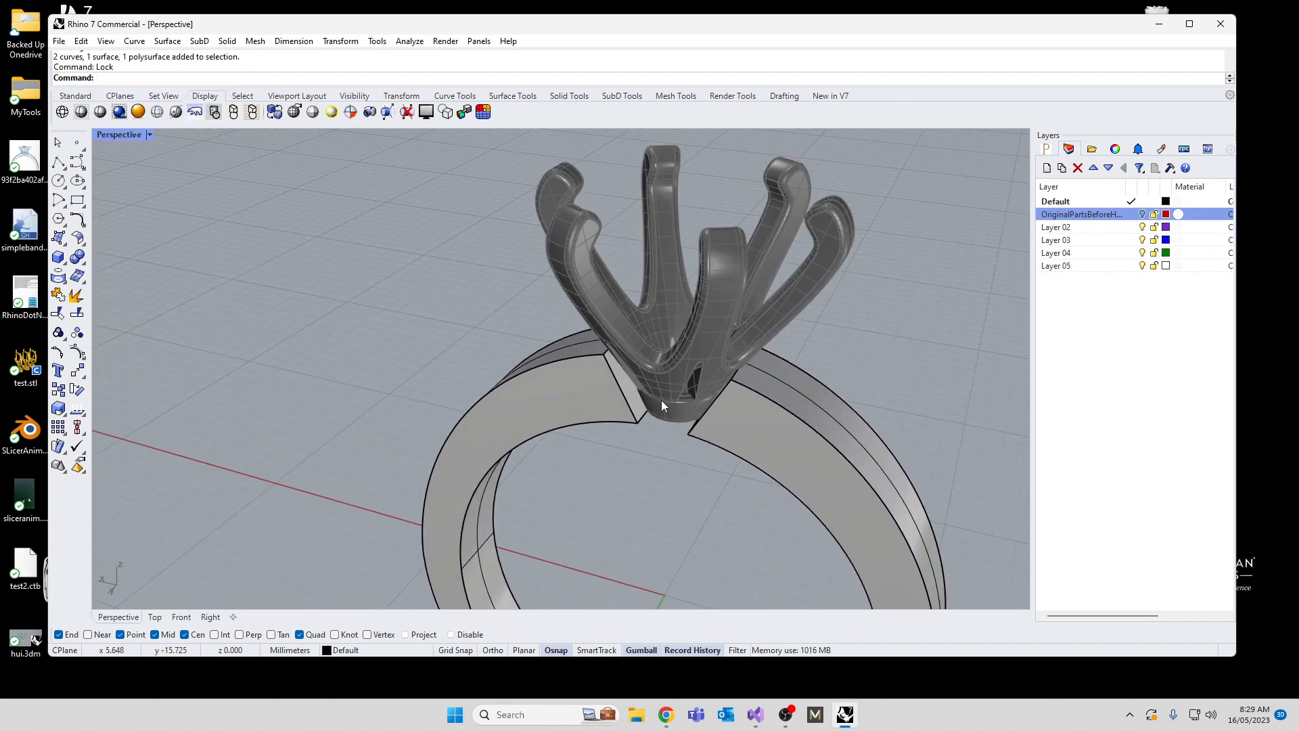
pyautogui.keyDown('ctrl'); pyautogui.keyDown('shift'); pyautogui.click(624, 396); pyautogui.keyUp('shift'); pyautogui.keyUp('ctrl')
pyautogui.moveTo(652, 450); pyautogui.dragTo(814, 425, button='right')
pyautogui.scroll(3, 795, 375)
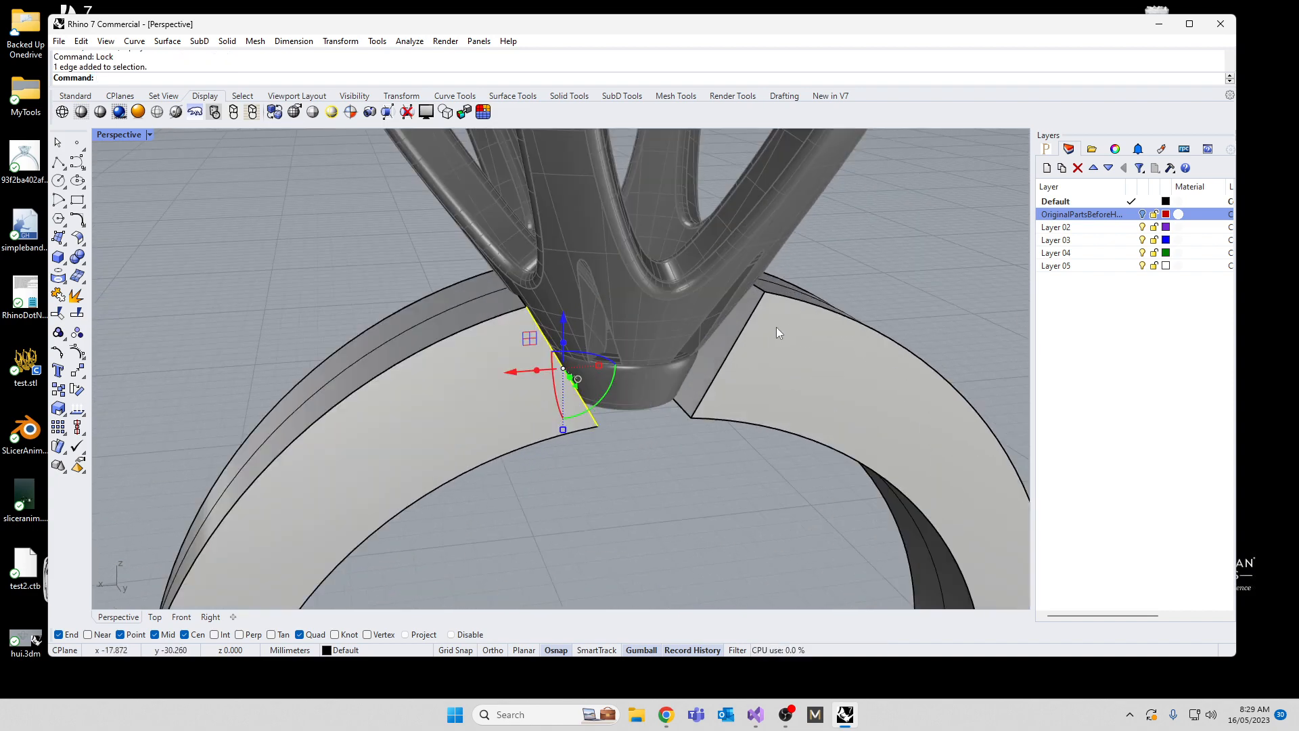
pyautogui.keyDown('ctrl'); pyautogui.keyDown('shift'); pyautogui.click(729, 359); pyautogui.keyUp('shift'); pyautogui.keyUp('ctrl')
pyautogui.moveTo(712, 371); pyautogui.dragTo(400, 426, button='right')
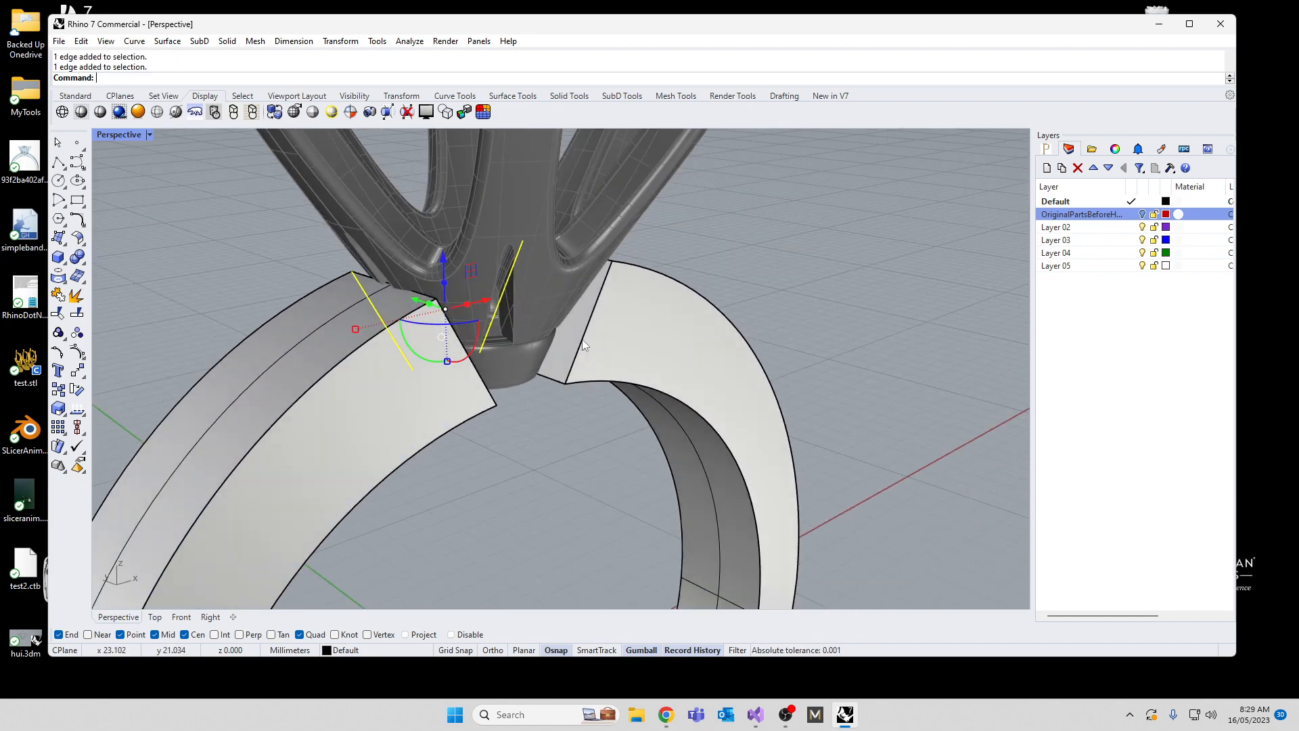
pyautogui.moveTo(582, 339); pyautogui.dragTo(440, 337, button='right')
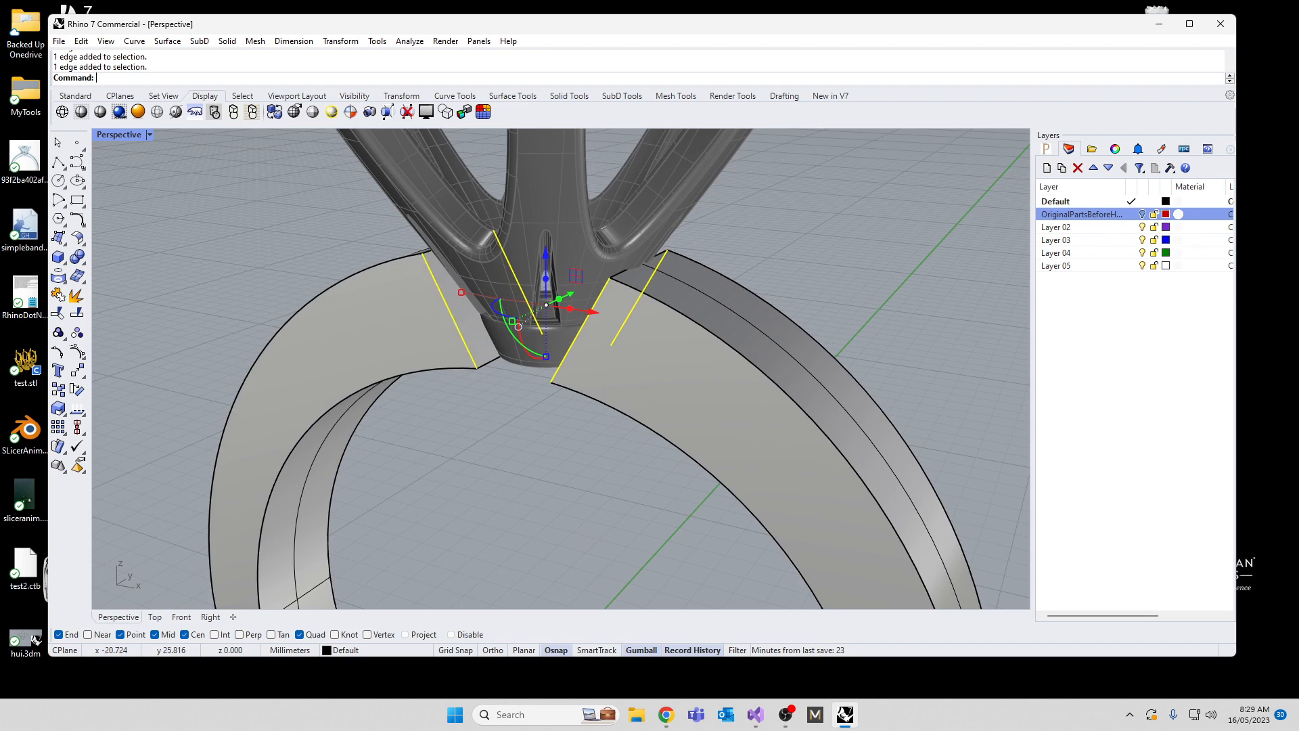
pyautogui.moveTo(534, 391); pyautogui.dragTo(579, 338, button='right')
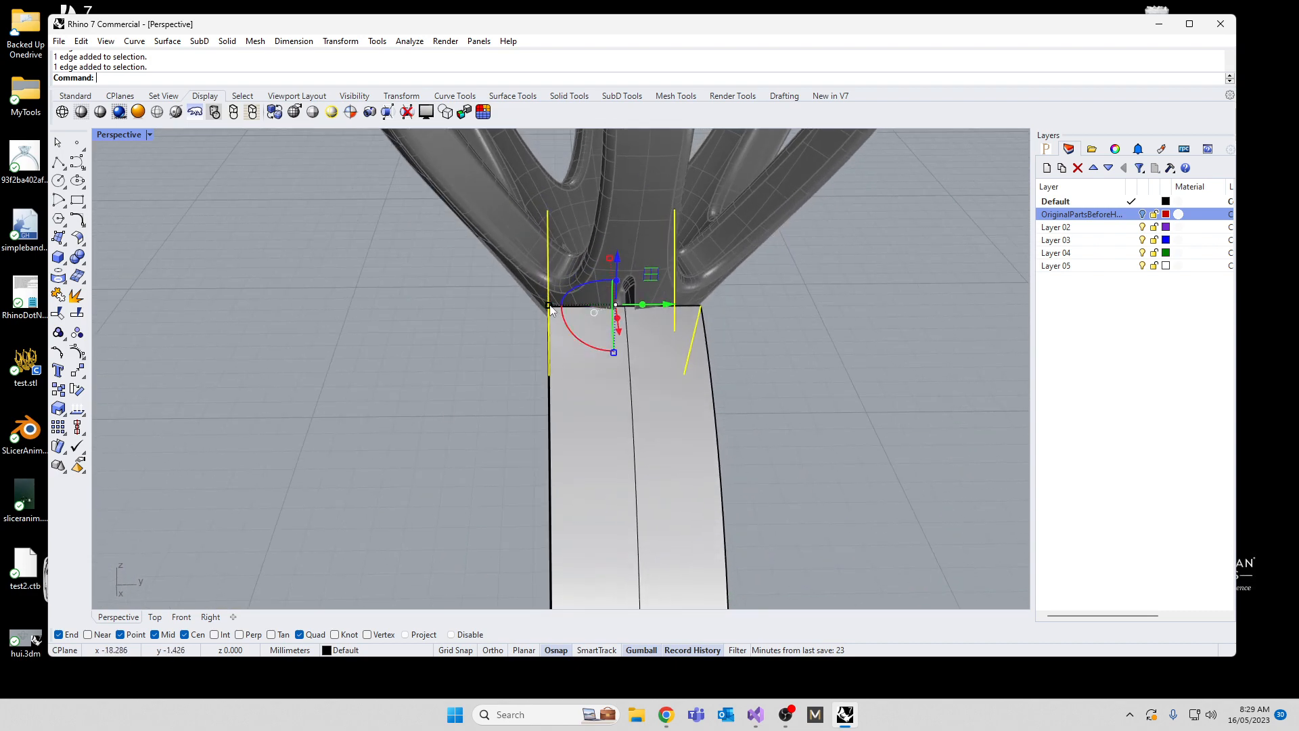
pyautogui.moveTo(561, 306); pyautogui.dragTo(586, 308)
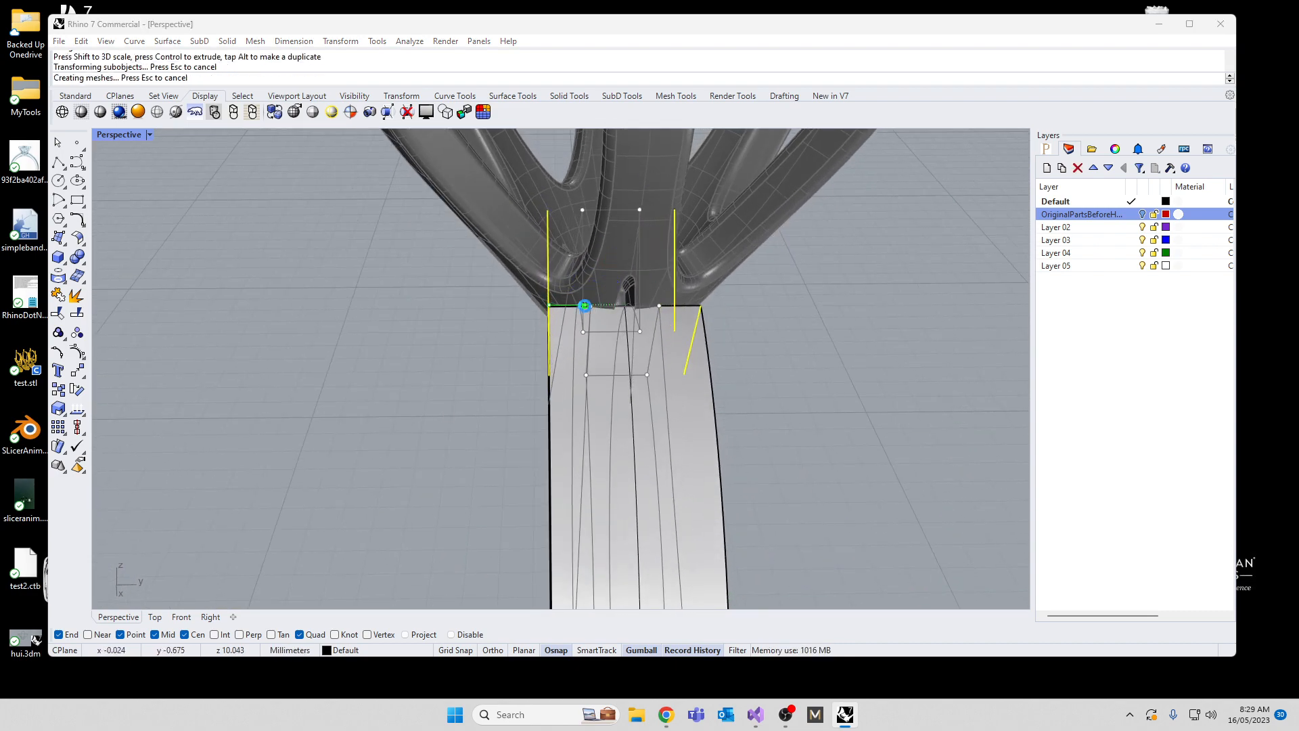
pyautogui.click(650, 374)
# Step: Clear the selection and examine the narrowed band ends and side faces from several angles
pyautogui.moveTo(567, 422); pyautogui.dragTo(833, 407, button='right')
pyautogui.scroll(-6, 803, 409)
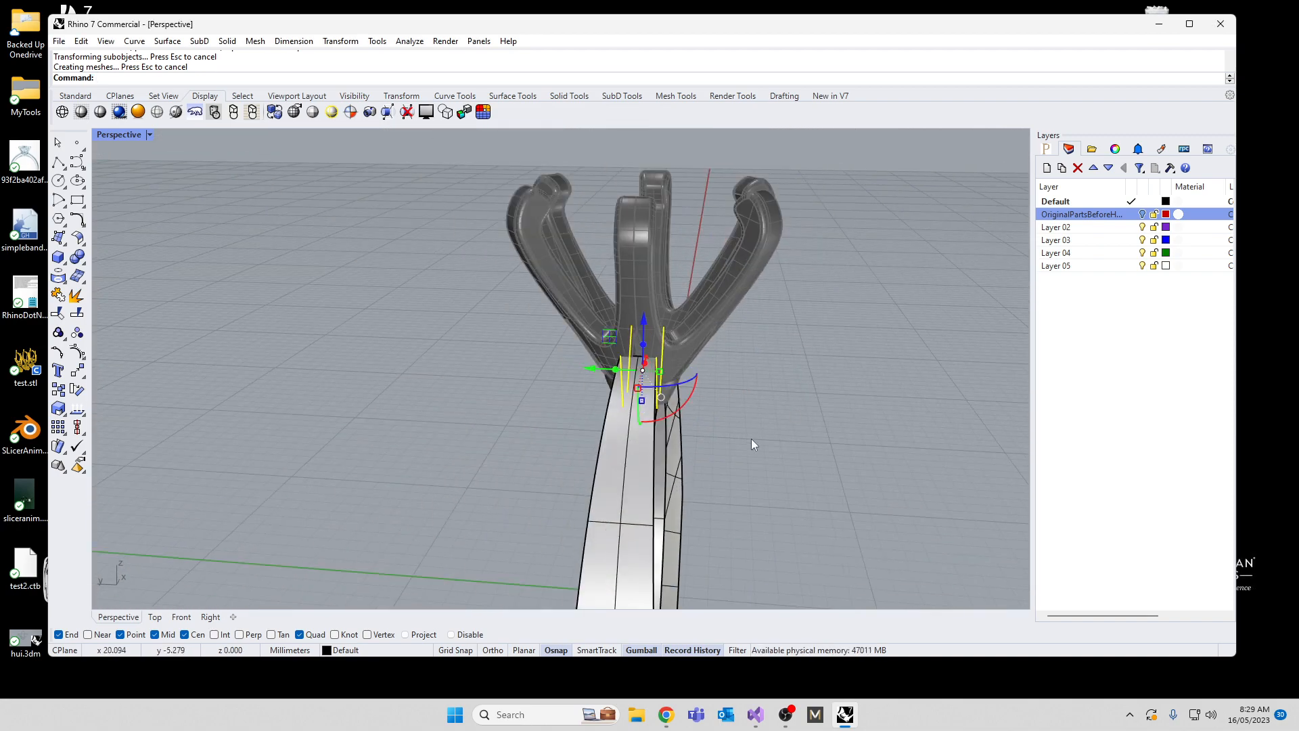
pyautogui.moveTo(751, 439); pyautogui.dragTo(591, 326, button='right')
pyautogui.scroll(-8, 592, 327)
pyautogui.click(569, 433)
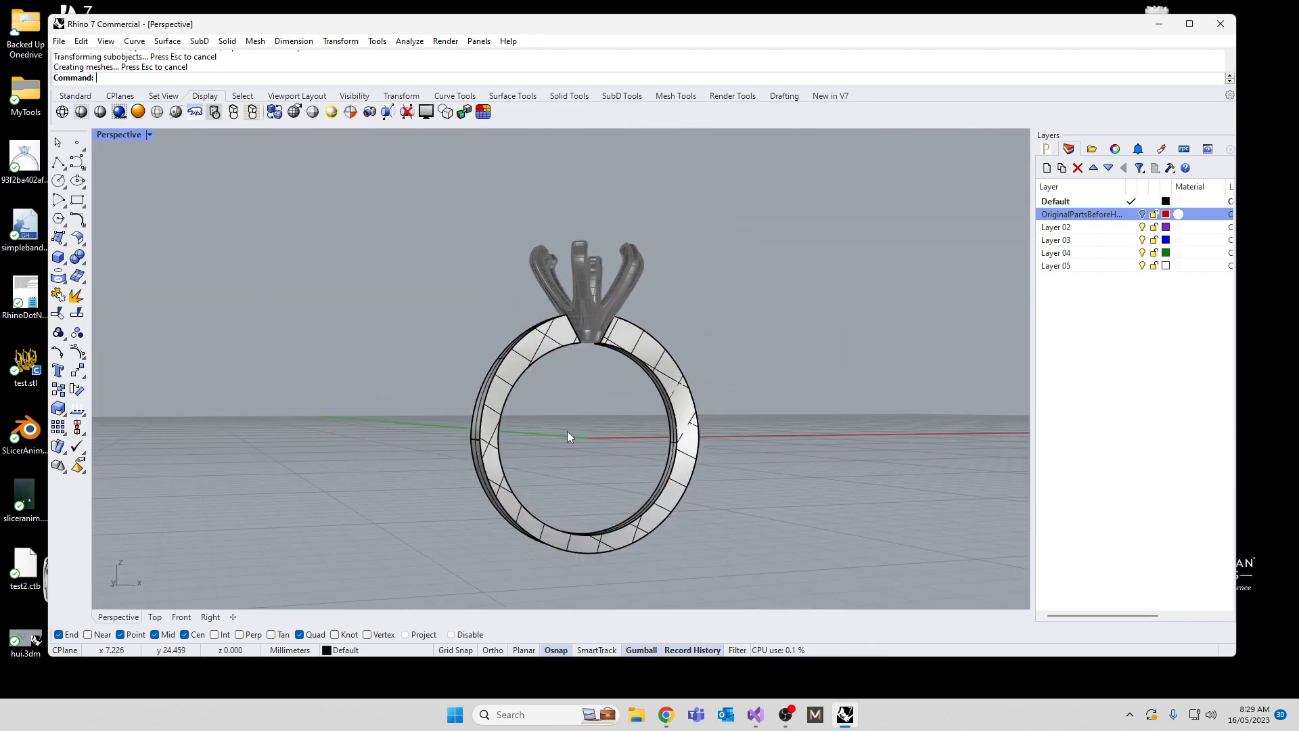
pyautogui.moveTo(569, 433); pyautogui.dragTo(513, 363, button='right')
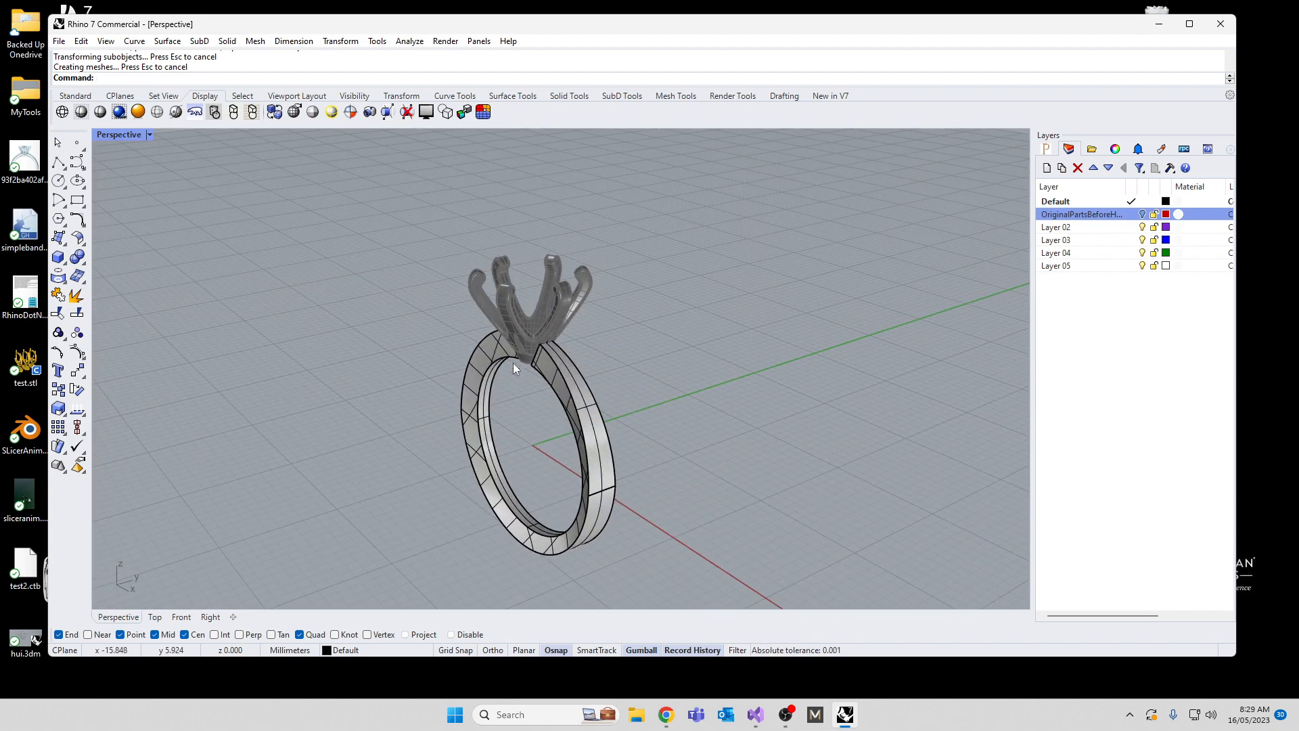
pyautogui.scroll(5, 557, 351)
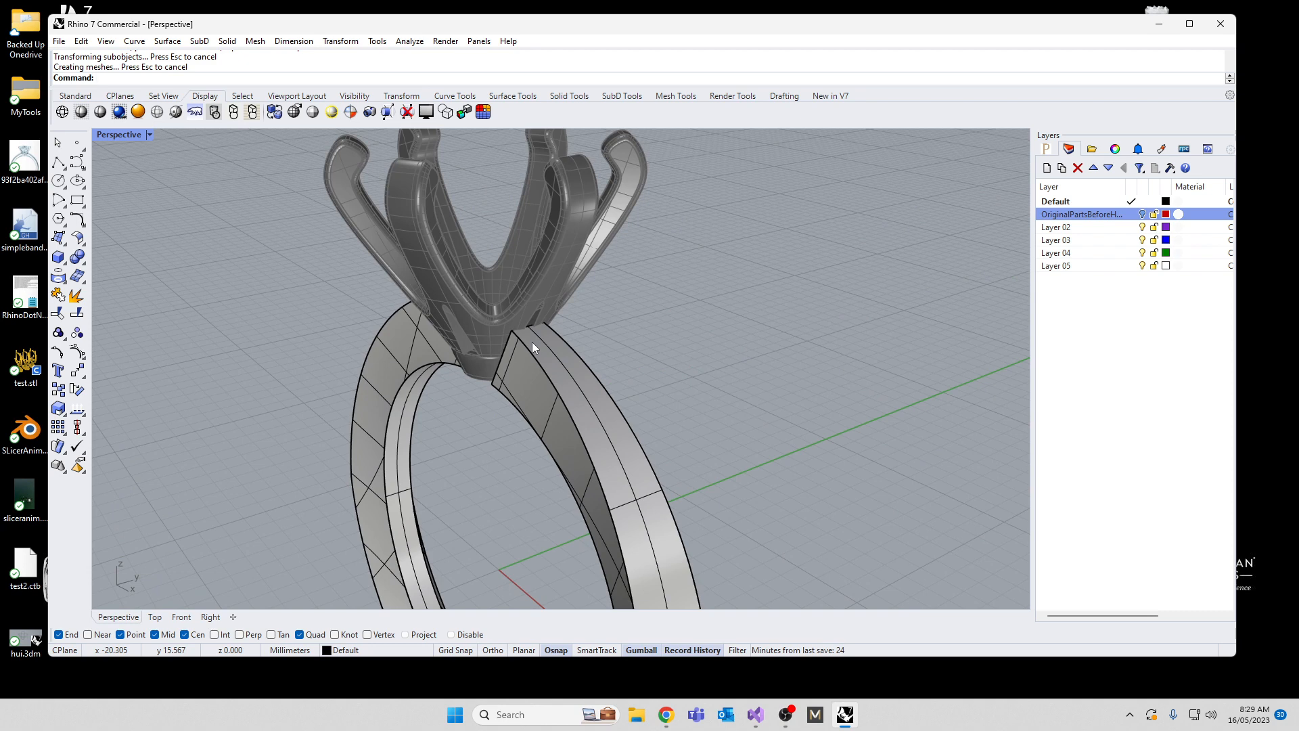
# Step: Try an edge fillet with a 0.5 mm radius on the two long outer edges of one band half
pyautogui.write('Fill')
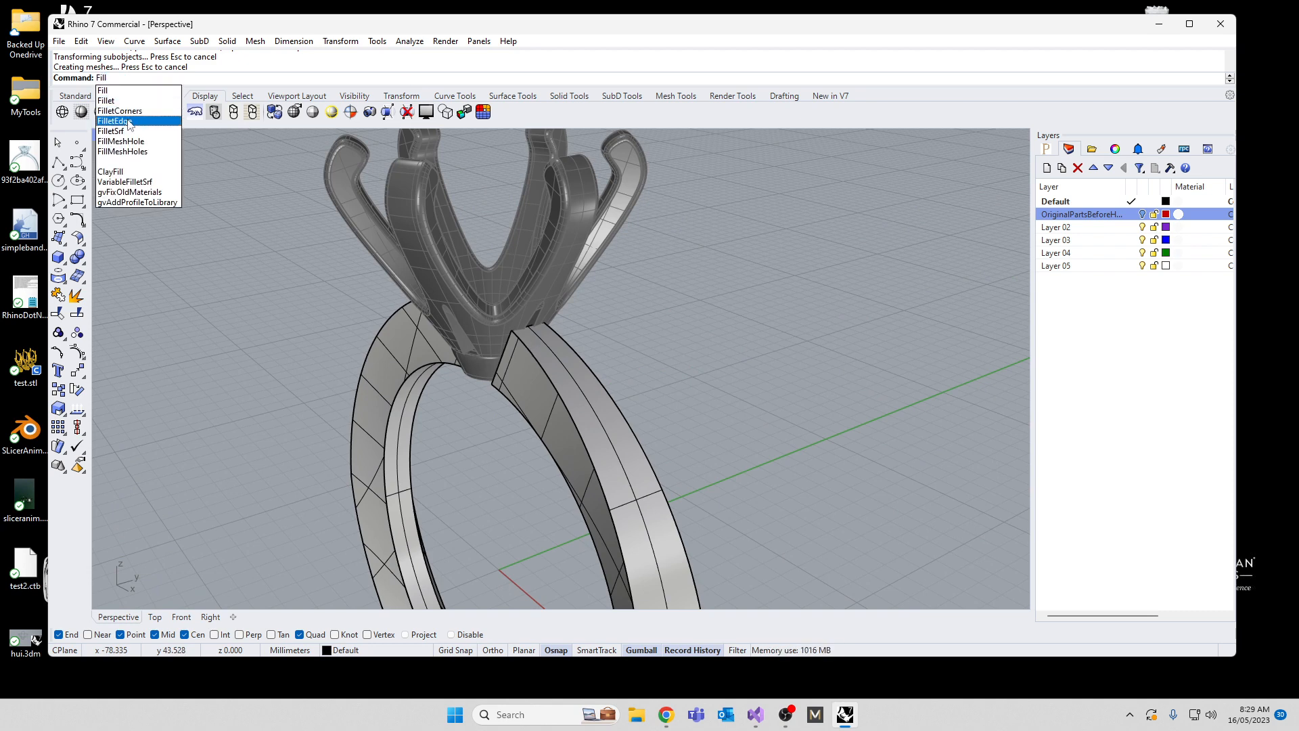
pyautogui.click(131, 127)
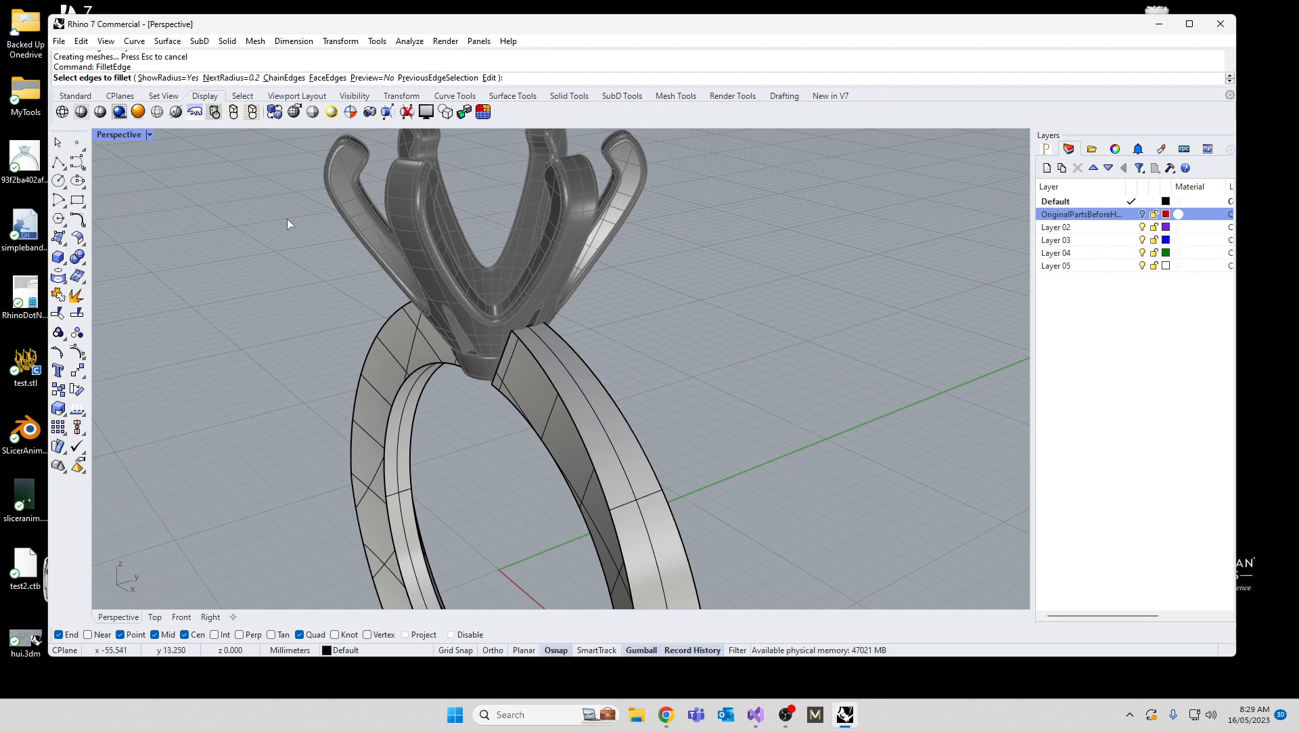
pyautogui.moveTo(583, 384); pyautogui.dragTo(422, 288, button='right')
pyautogui.write('0')
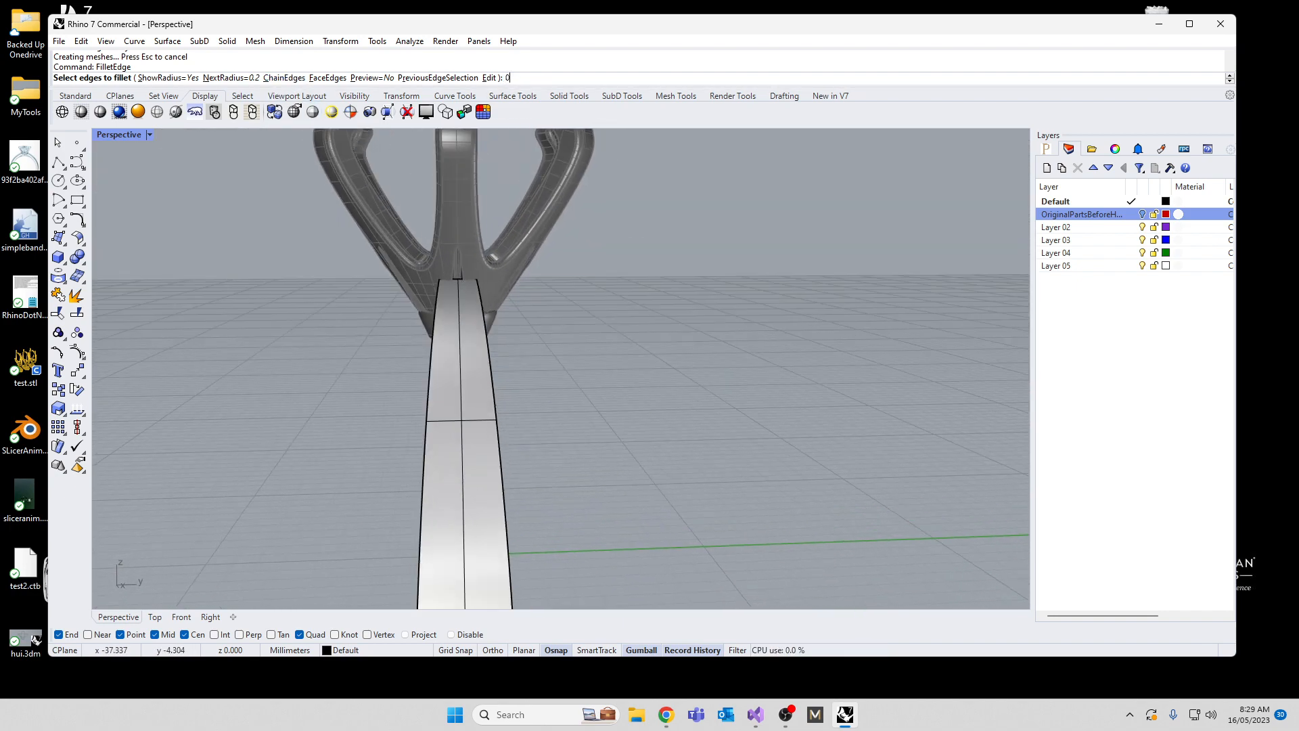
pyautogui.write('.5')
pyautogui.press('Return')
pyautogui.click(428, 381)
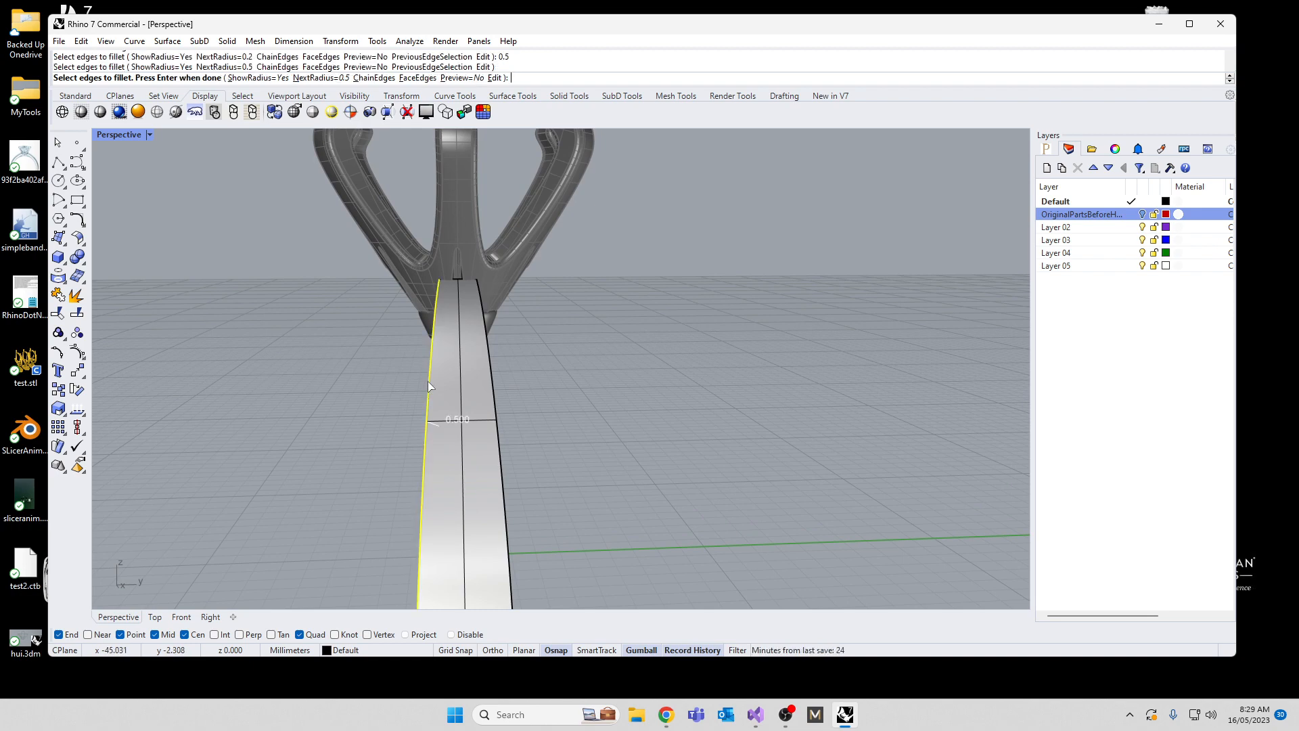
pyautogui.click(493, 386)
pyautogui.press('Return')
pyautogui.scroll(4, 435, 288)
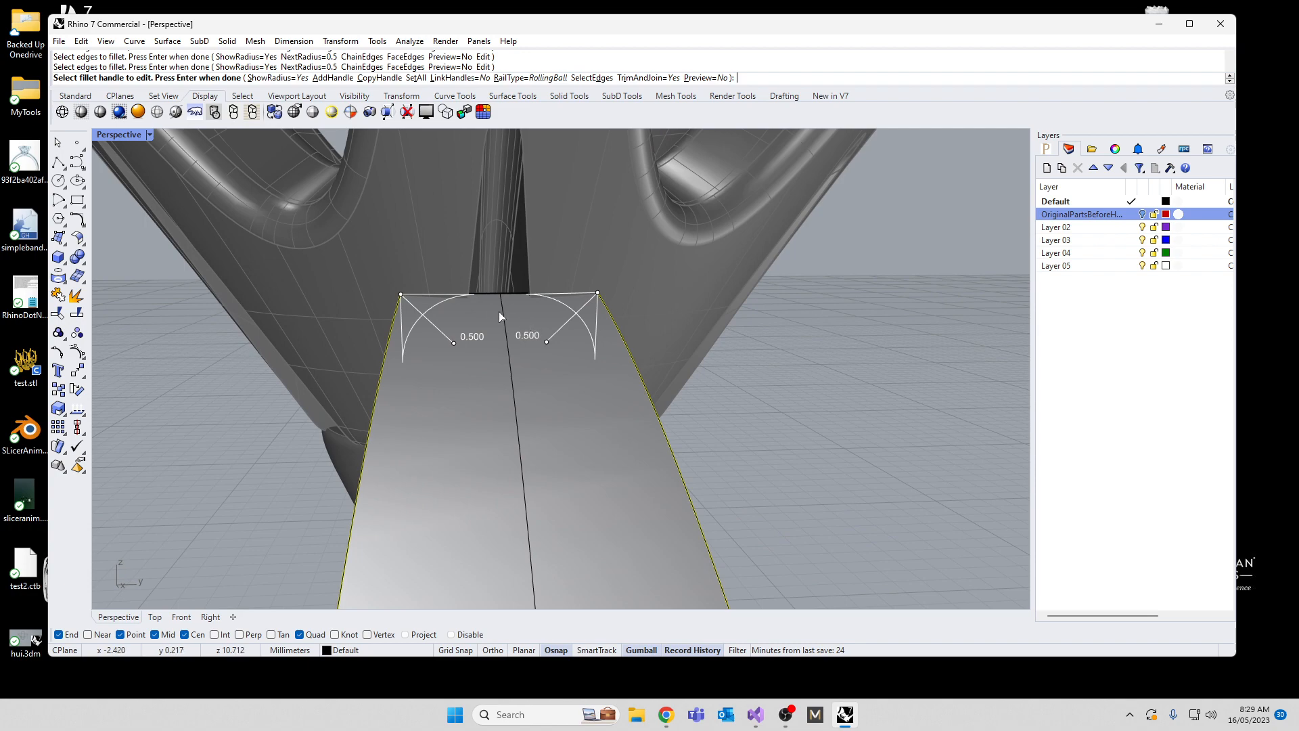
# Step: Enlarge the two fillet radii at the band's end to about 0.97 mm and 0.56 mm, and abandon the fillet
pyautogui.scroll(-7, 500, 315)
pyautogui.moveTo(507, 455); pyautogui.dragTo(630, 320, button='right')
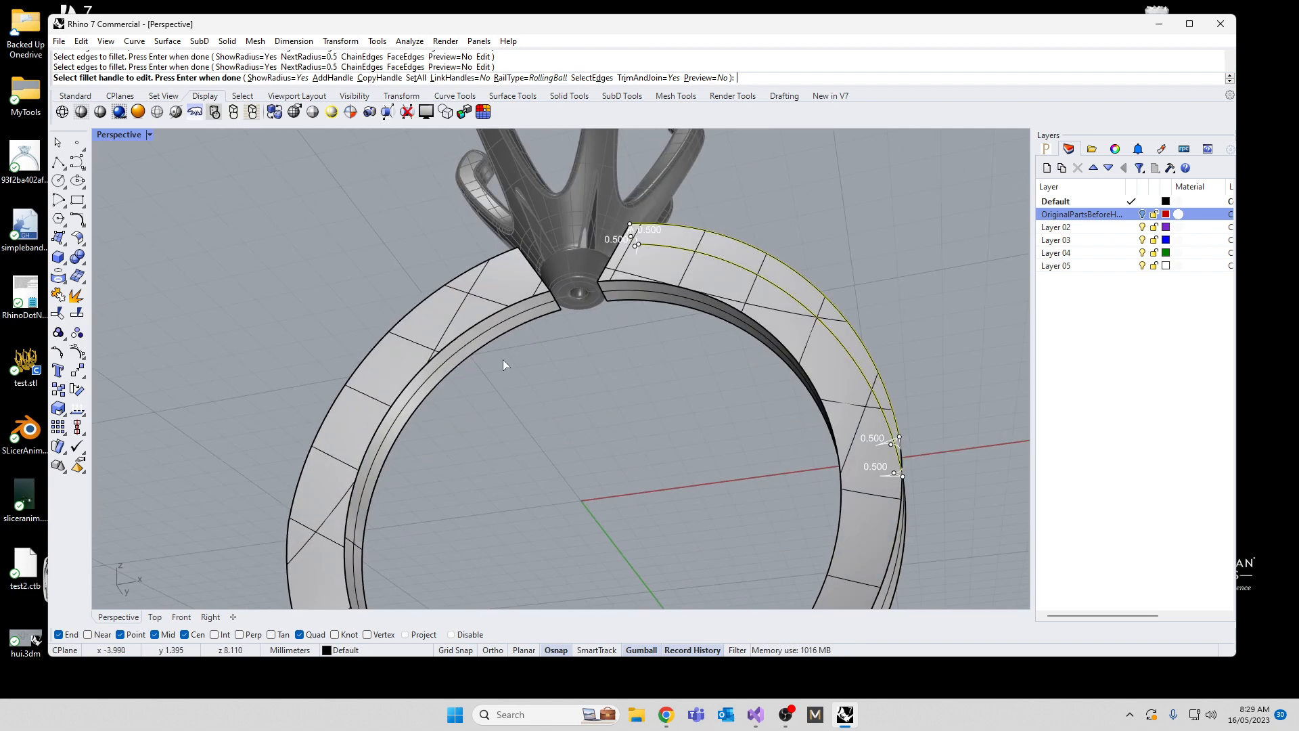
pyautogui.moveTo(503, 366); pyautogui.dragTo(460, 406, button='right')
pyautogui.scroll(-6, 443, 289)
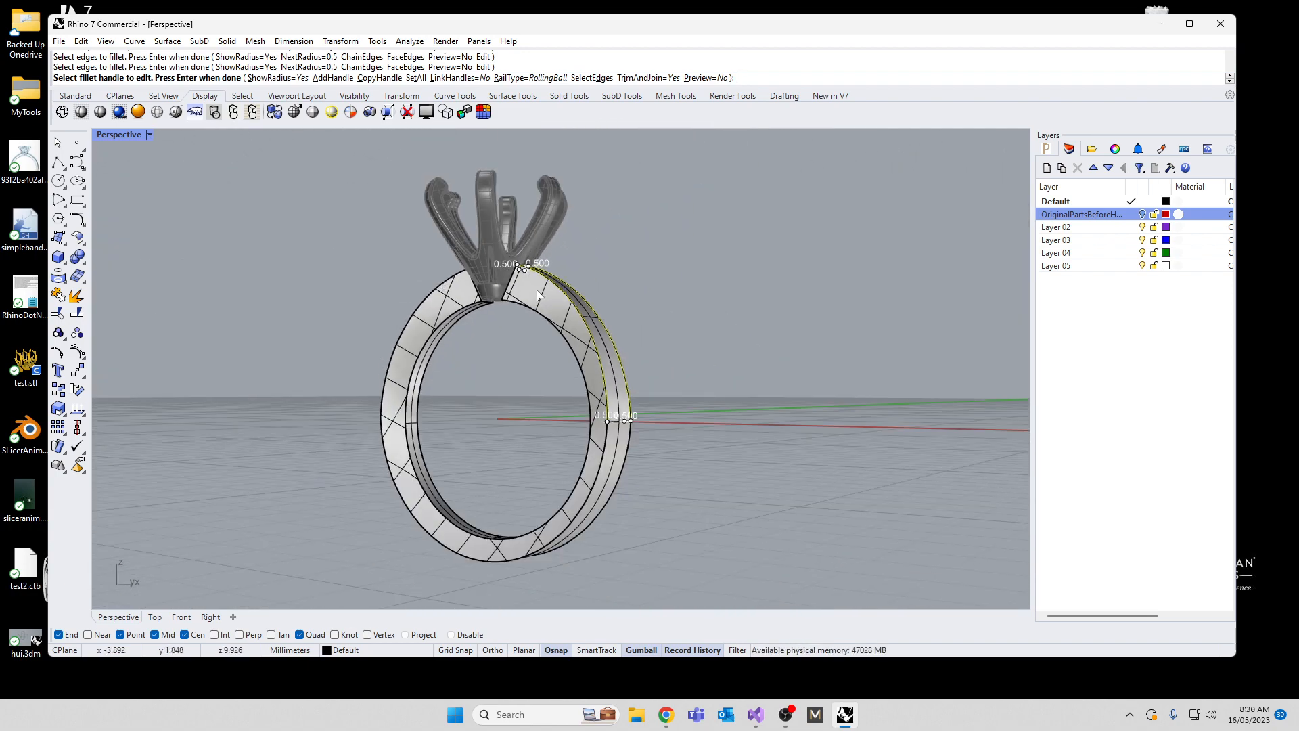
pyautogui.moveTo(538, 295); pyautogui.dragTo(487, 271, button='right')
pyautogui.scroll(6, 480, 265)
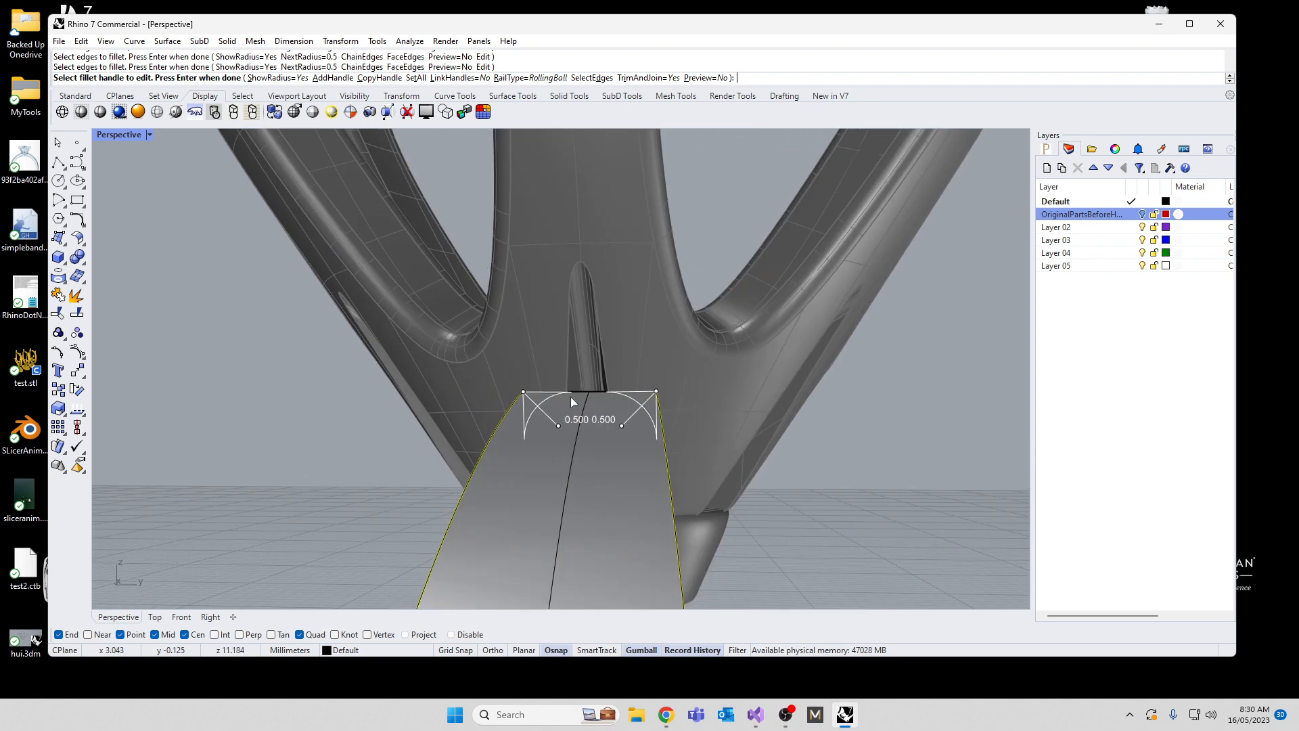
pyautogui.moveTo(621, 426); pyautogui.dragTo(618, 428)
pyautogui.click(618, 428)
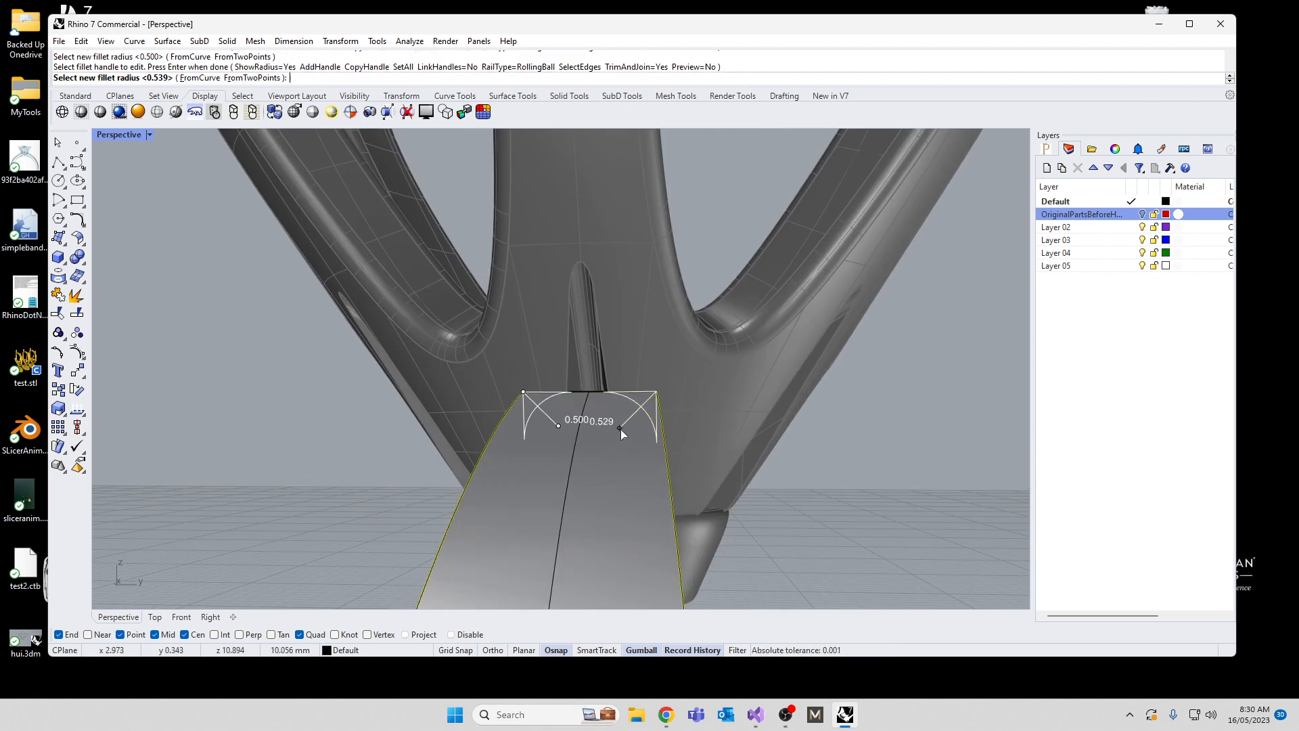
pyautogui.click(590, 458)
pyautogui.click(557, 425)
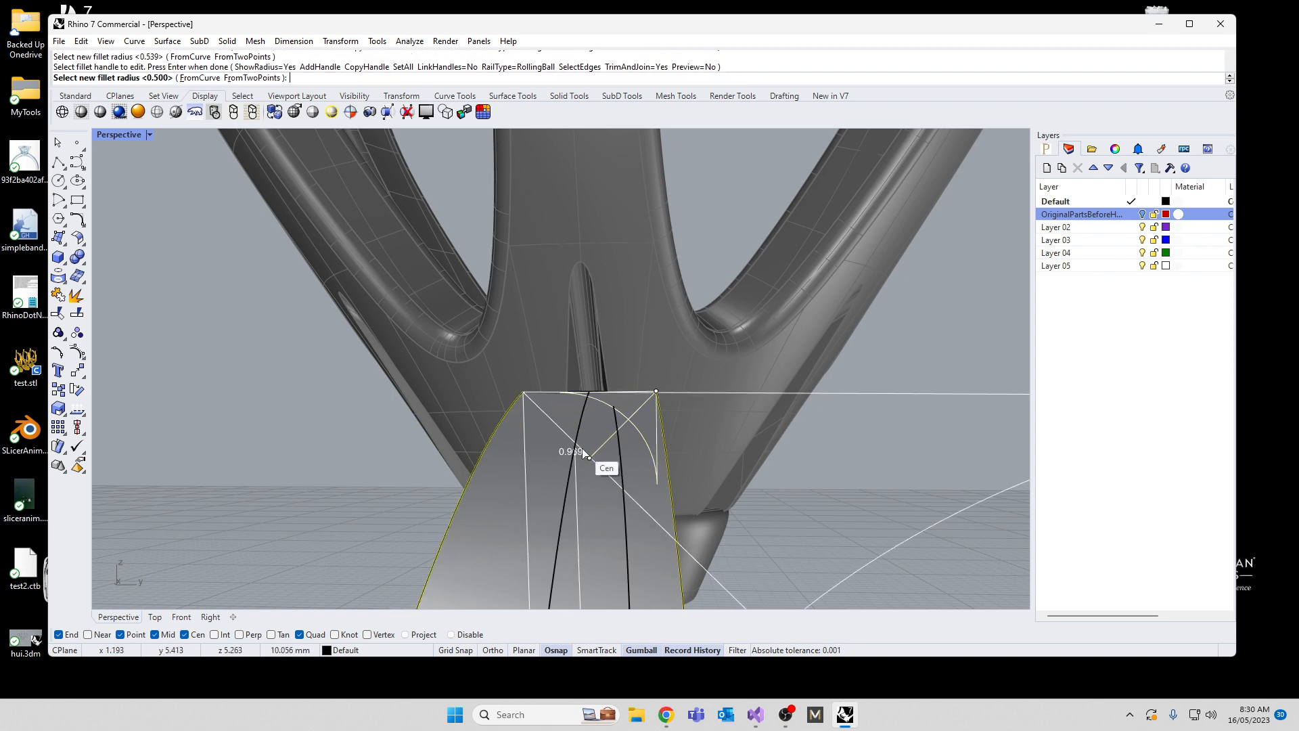
pyautogui.click(561, 429)
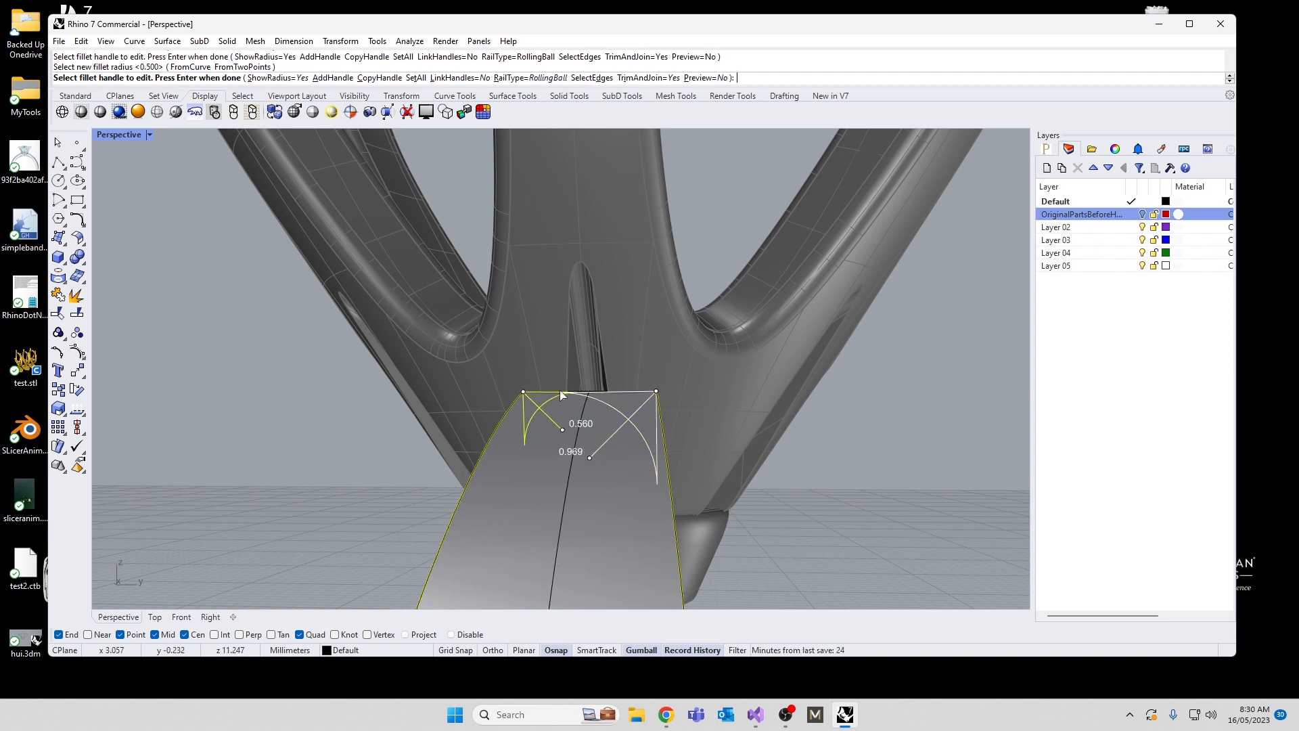
pyautogui.press('Escape')
# Step: Undo the inward scaling of the band's end edges and clear the selection
pyautogui.scroll(-10, 565, 339)
pyautogui.moveTo(473, 502); pyautogui.dragTo(681, 507, button='right')
pyautogui.click(651, 441)
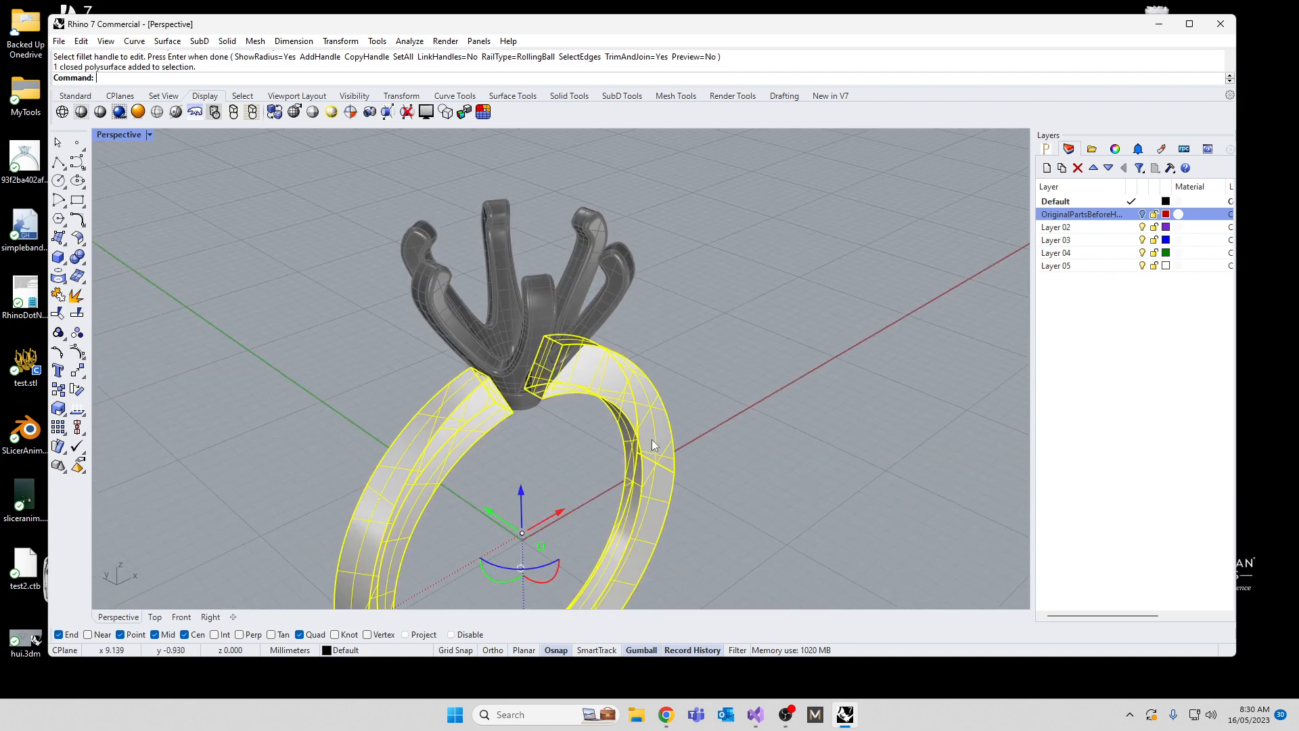
pyautogui.hotkey('ctrl', 'z')
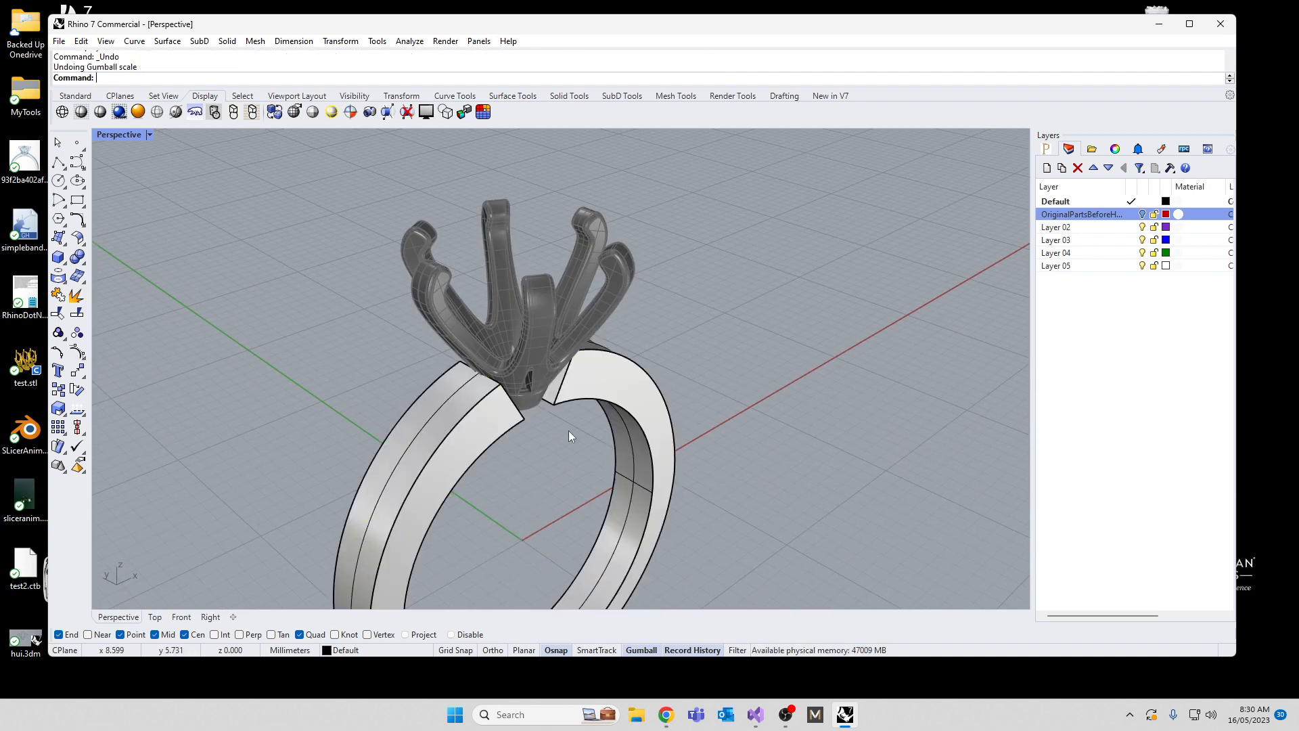
pyautogui.moveTo(568, 437); pyautogui.dragTo(556, 407, button='right')
pyautogui.click(578, 400)
pyautogui.click(360, 424)
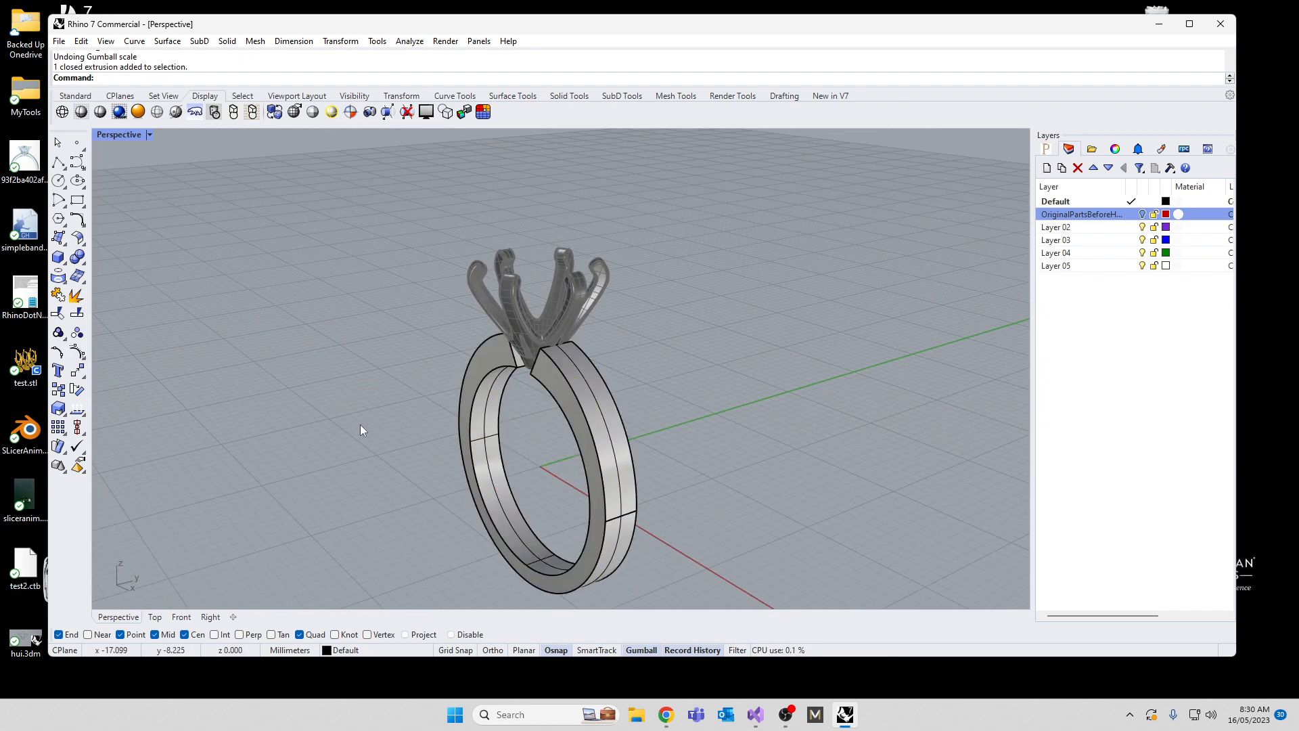
# Step: Try to duplicate the face border of the outer surface on one band half
pyautogui.write('DupEdge')
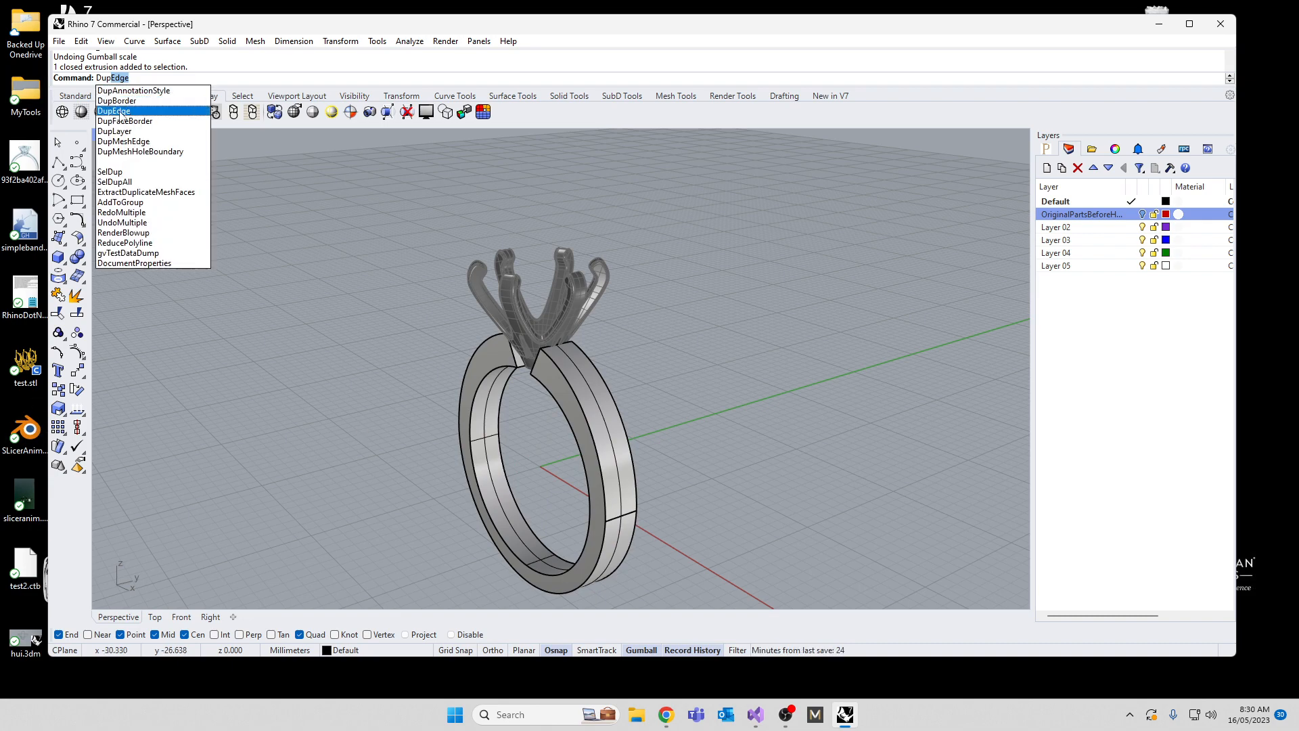
pyautogui.click(124, 121)
pyautogui.click(580, 388)
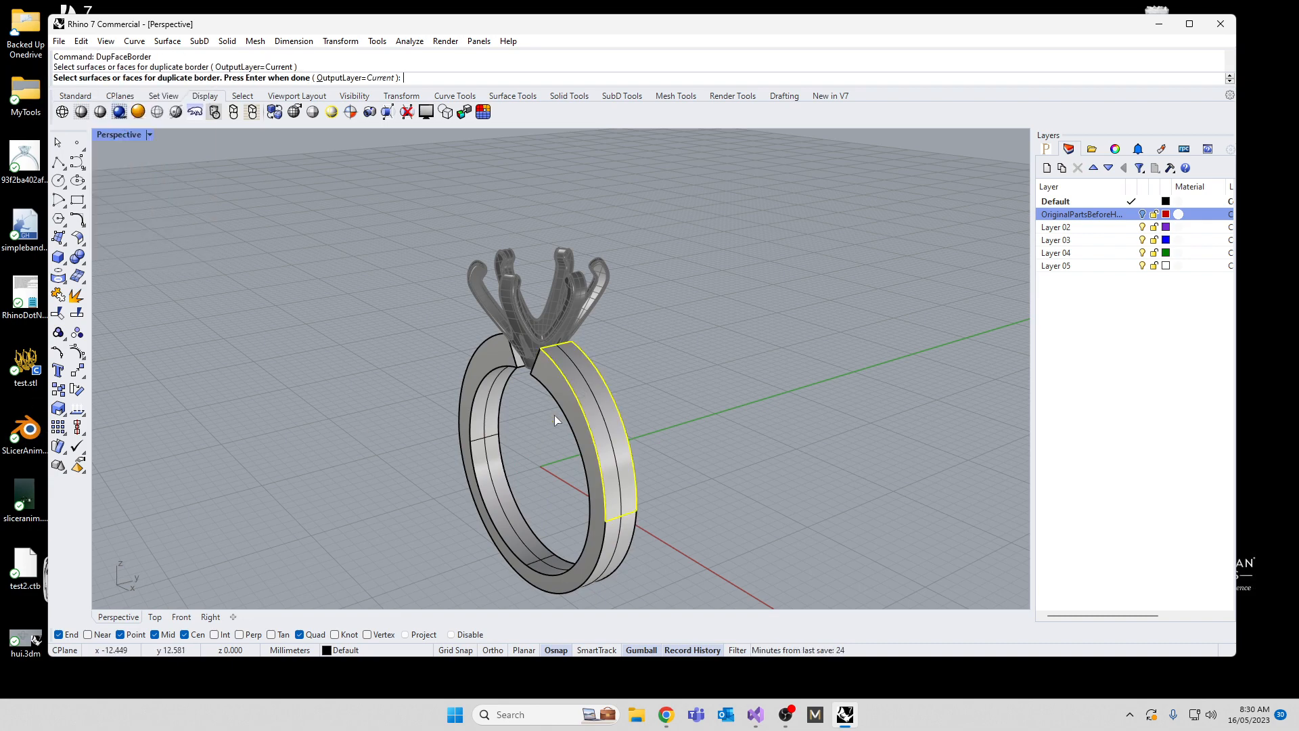
pyautogui.moveTo(572, 539)
pyautogui.mouseDown(button='right')
pyautogui.moveTo(533, 450)
pyautogui.moveTo(585, 527)
pyautogui.mouseUp(button='right')
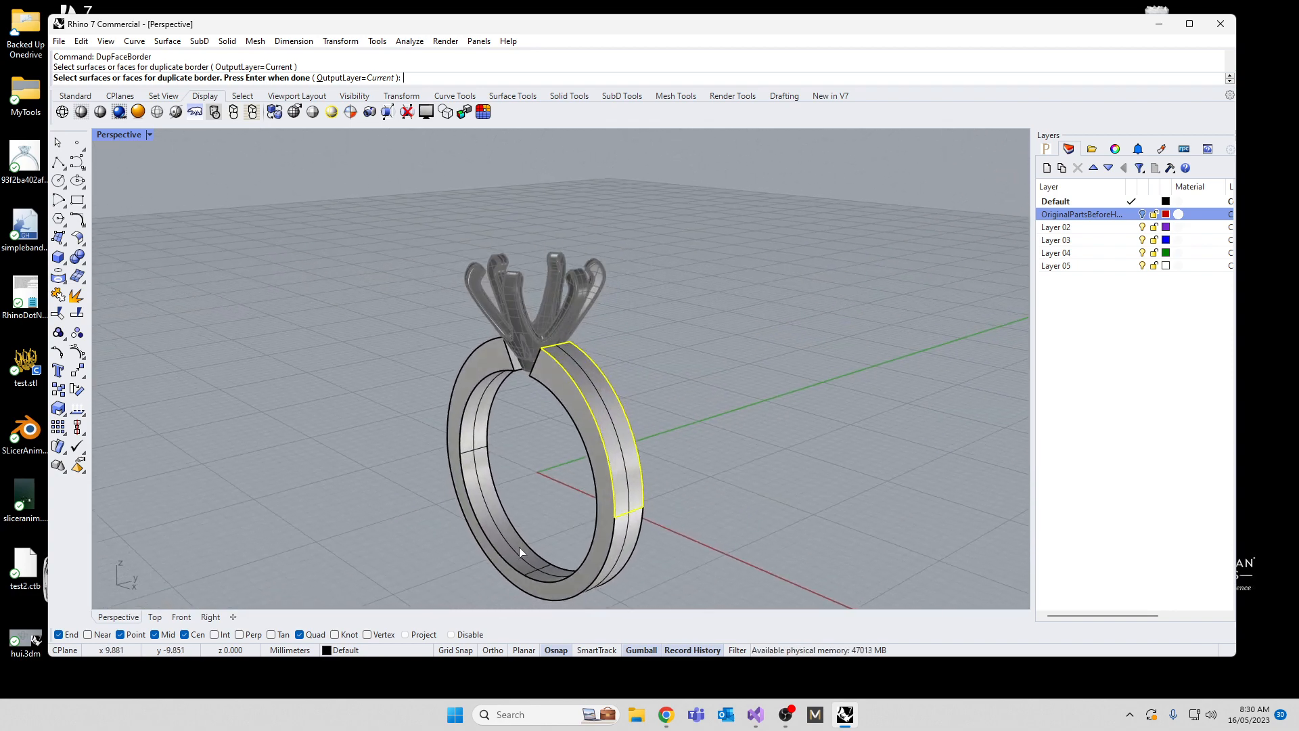
pyautogui.press('Return')
# Step: Undo back past the extrusion and the showing of the head to the trimmed band outlines, and maximize the Front view
pyautogui.hotkey('ctrl', 'z')
pyautogui.hotkey('ctrl', 'z')
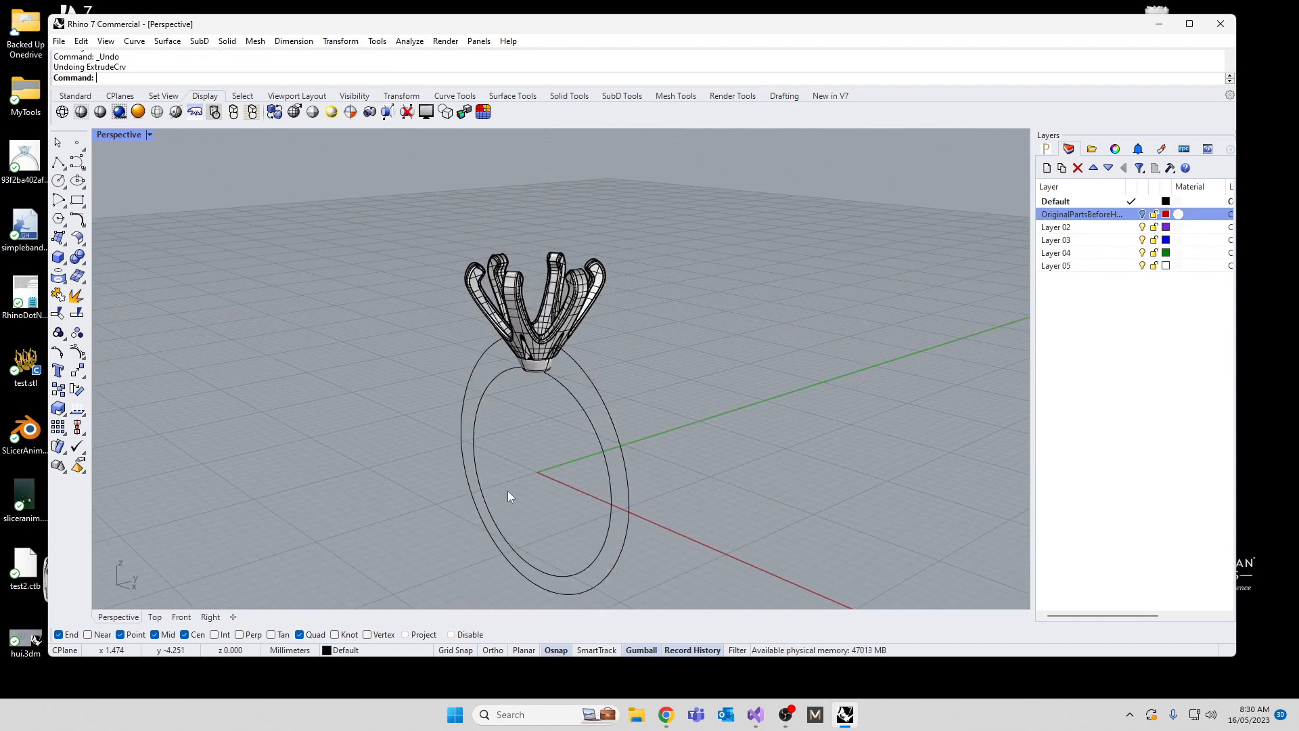
pyautogui.moveTo(508, 490); pyautogui.dragTo(588, 439, button='right')
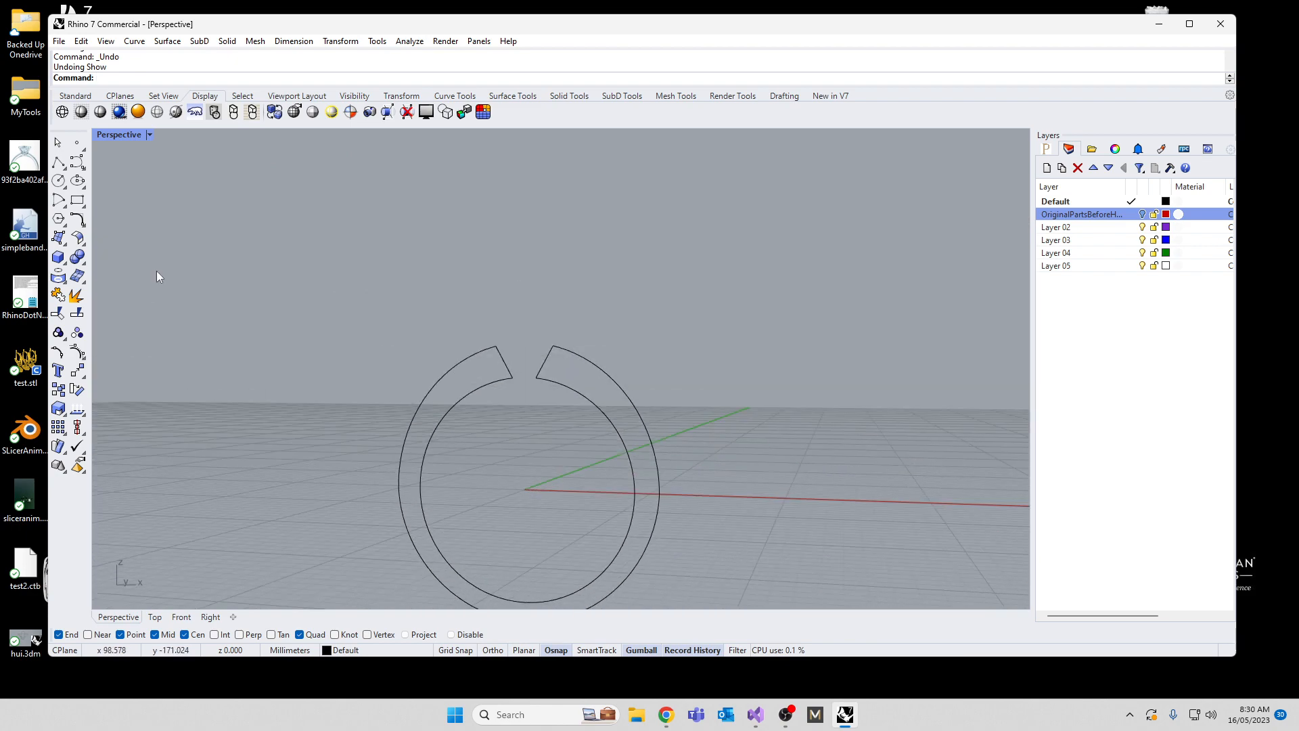
pyautogui.doubleClick(128, 136)
pyautogui.click(197, 377)
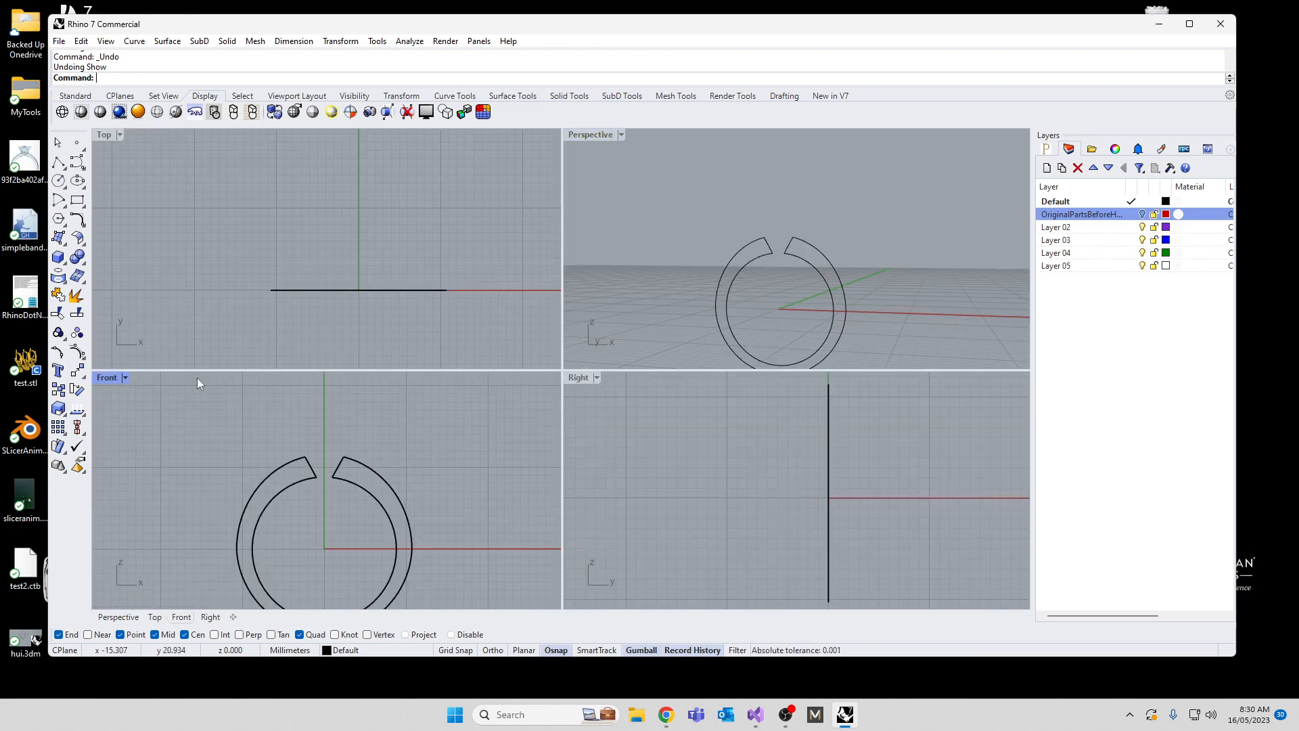
pyautogui.doubleClick(108, 376)
pyautogui.moveTo(594, 497); pyautogui.dragTo(586, 422, button='right')
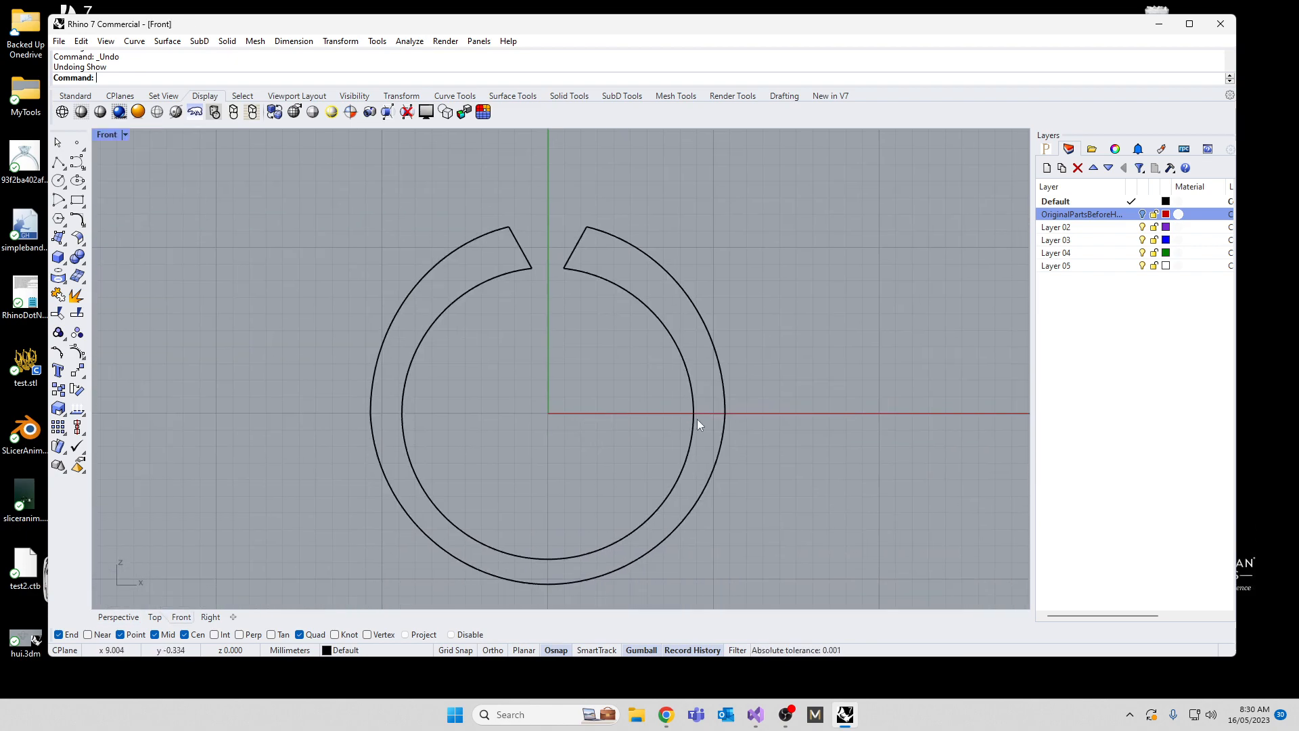
# Step: Try pulling the side control point of the outer band outline outward, undo the move and deselect the curve
pyautogui.click(724, 444)
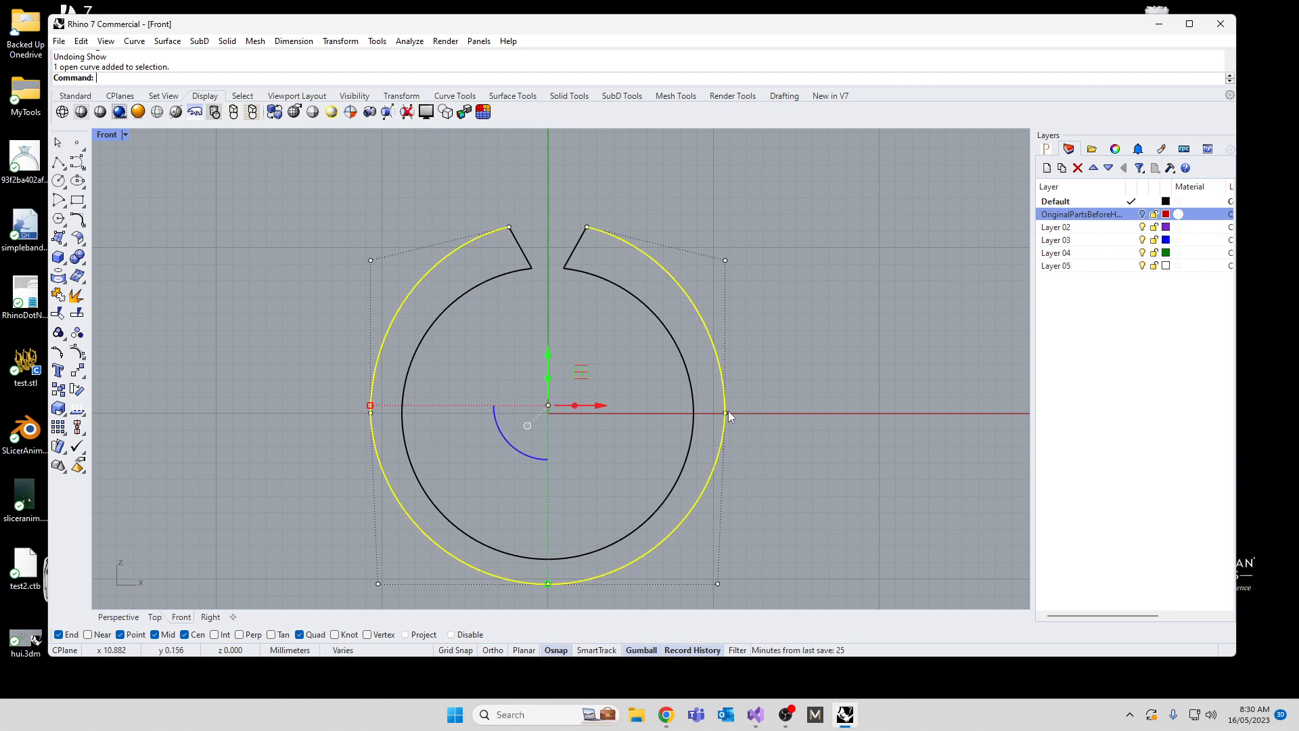
pyautogui.click(726, 412)
pyautogui.moveTo(766, 406); pyautogui.dragTo(804, 407)
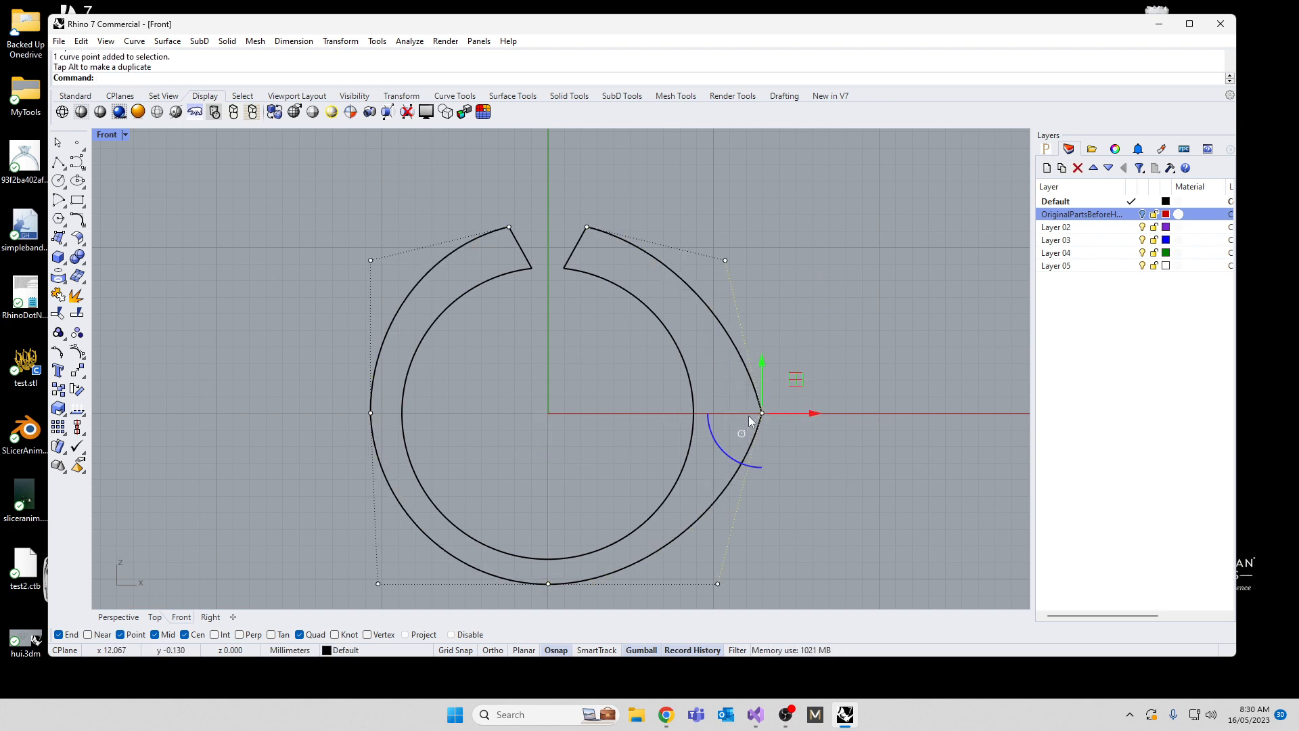
pyautogui.hotkey('ctrl', 'z')
pyautogui.press('Escape')
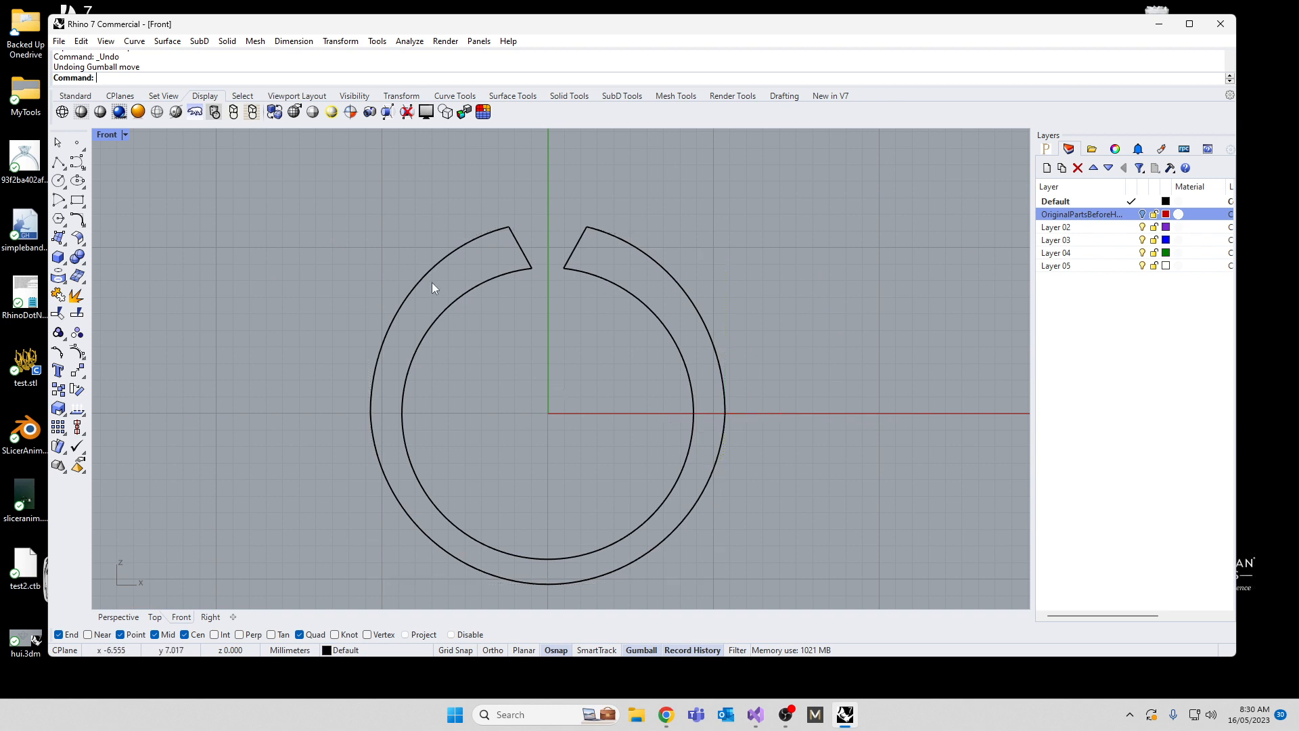
# Step: Open the Rebuild settings for the inner band outline
pyautogui.click(446, 315)
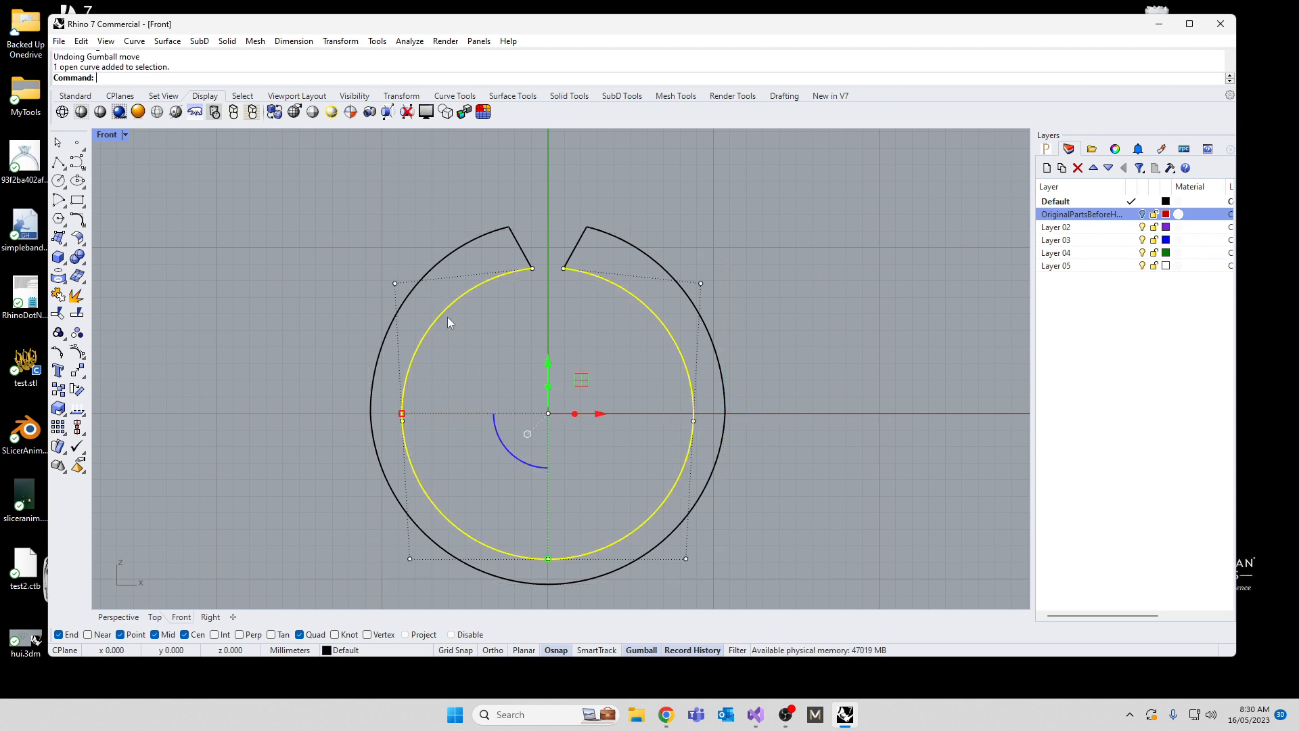
pyautogui.press('Return')
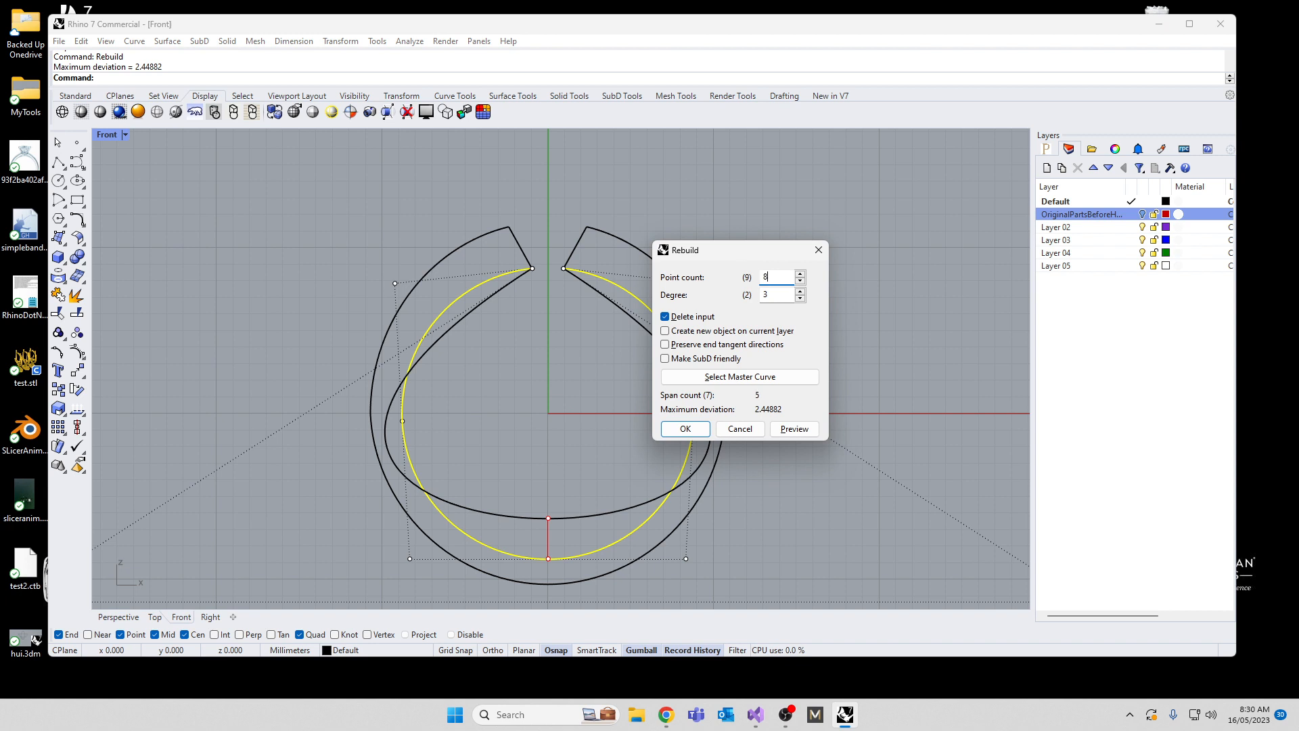
# Step: Rebuild both the inner and the outer band outline with 8 points and degree 3, deleting the input curves
pyautogui.click(686, 429)
pyautogui.click(722, 474)
pyautogui.press('Return')
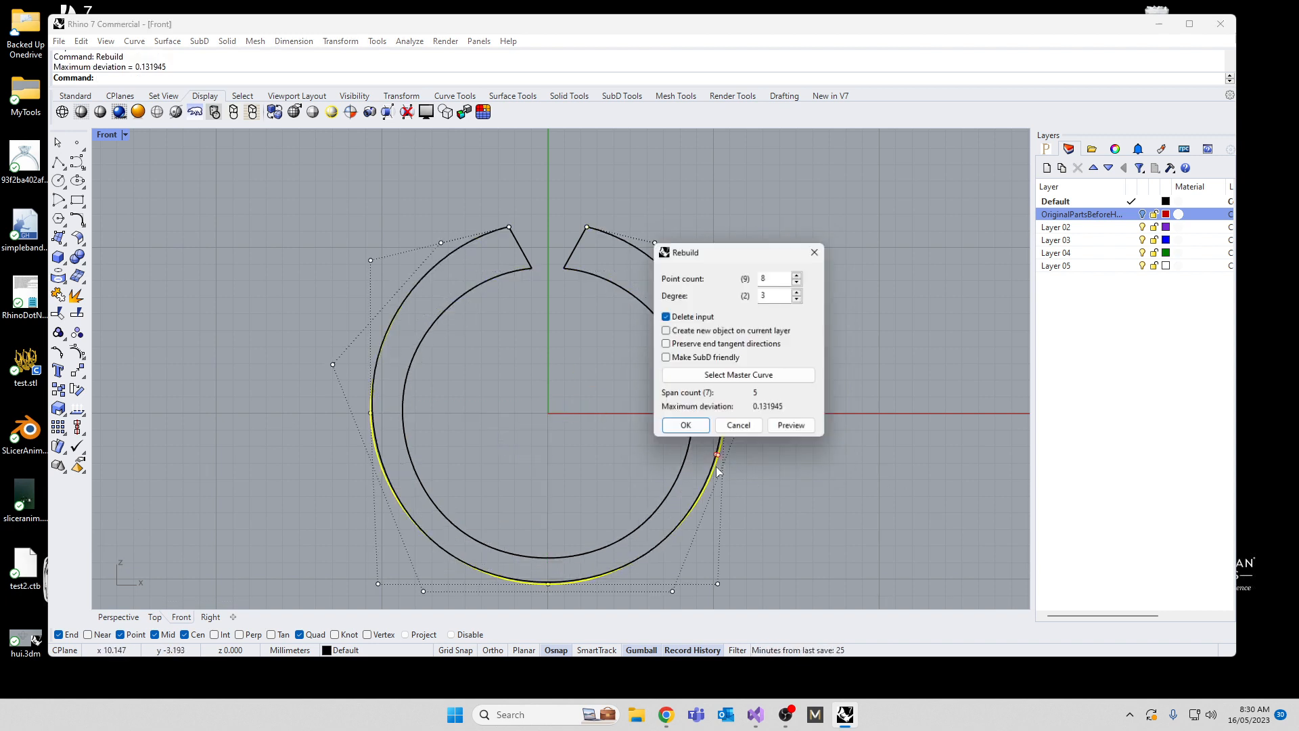
pyautogui.click(685, 429)
pyautogui.click(580, 331)
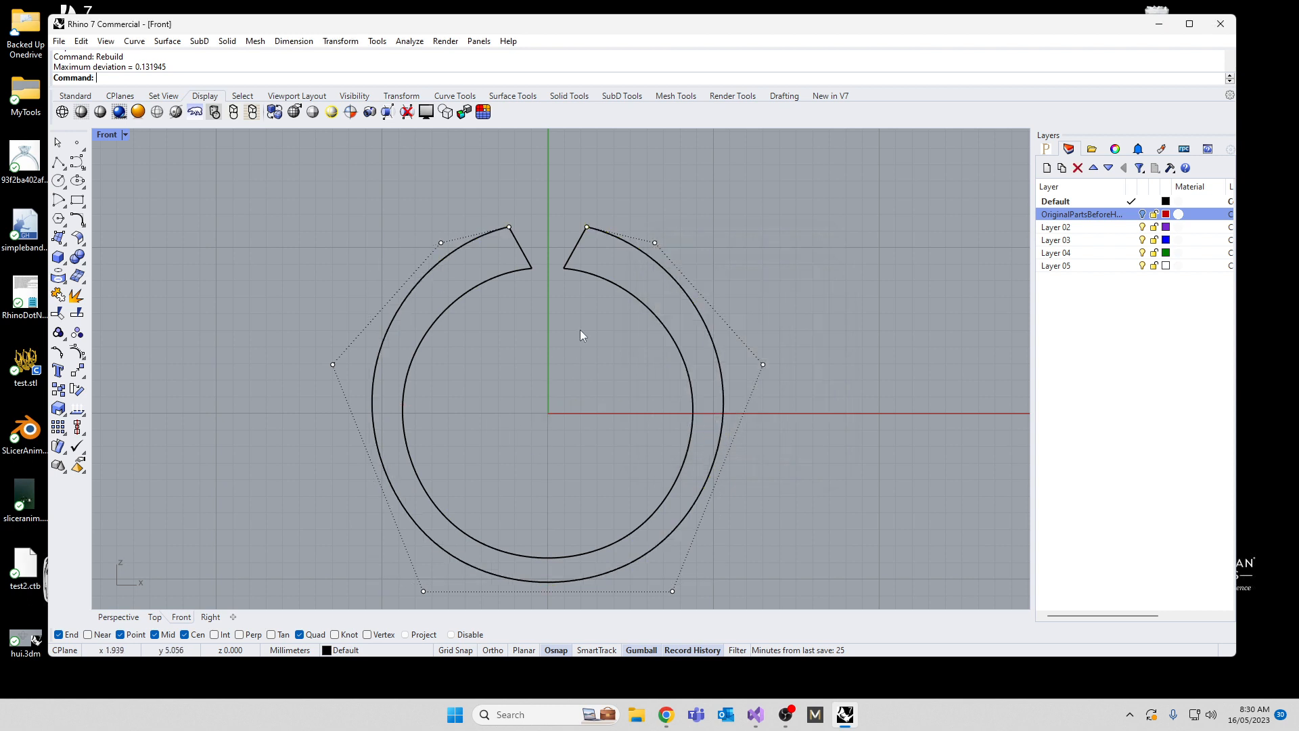
# Step: Join the two rebuilt outlines and the slanted end lines into one closed curve, accepting the history break
pyautogui.moveTo(677, 197); pyautogui.dragTo(361, 315)
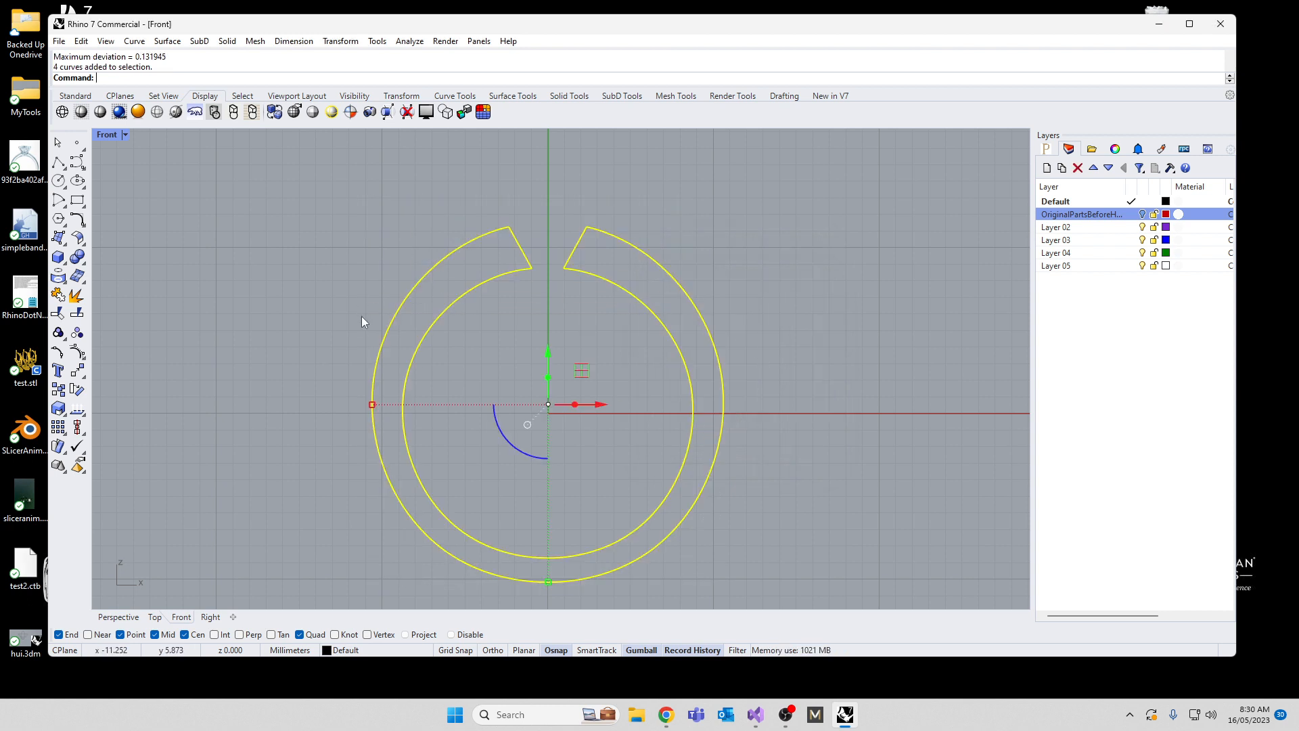
pyautogui.press('Return')
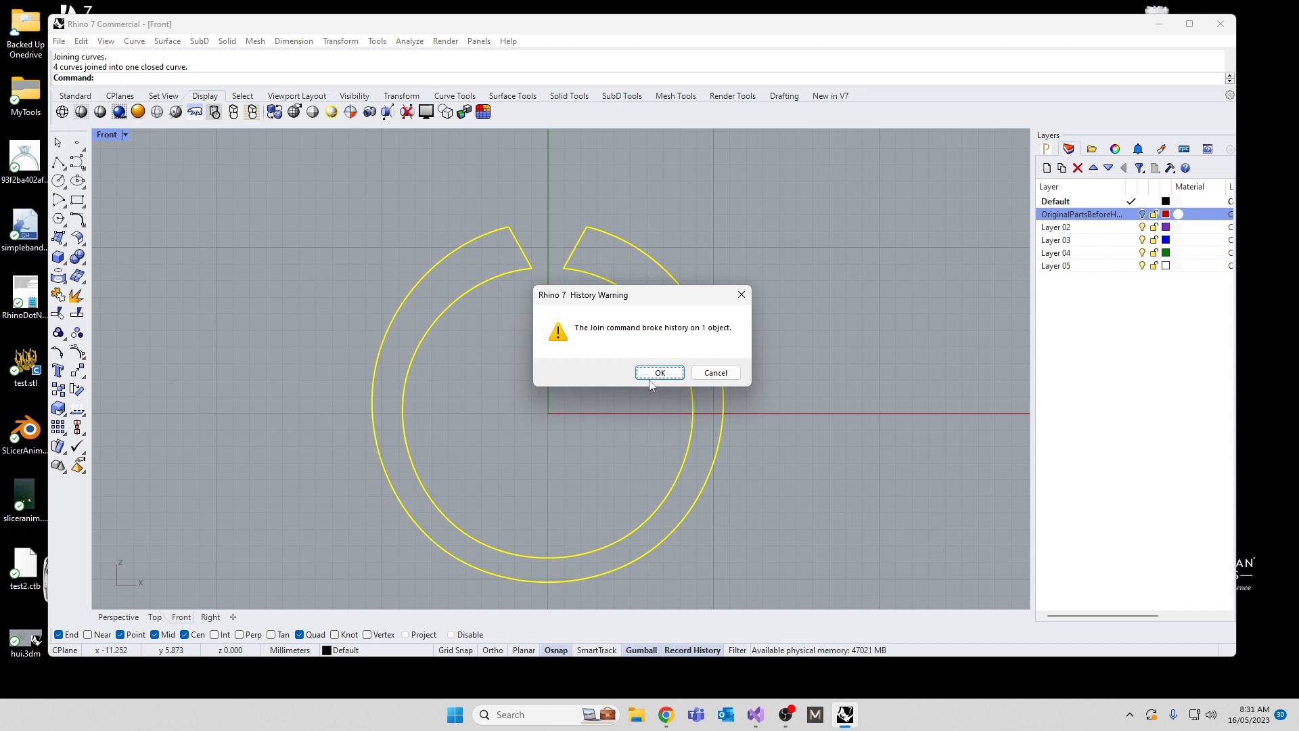
pyautogui.click(657, 374)
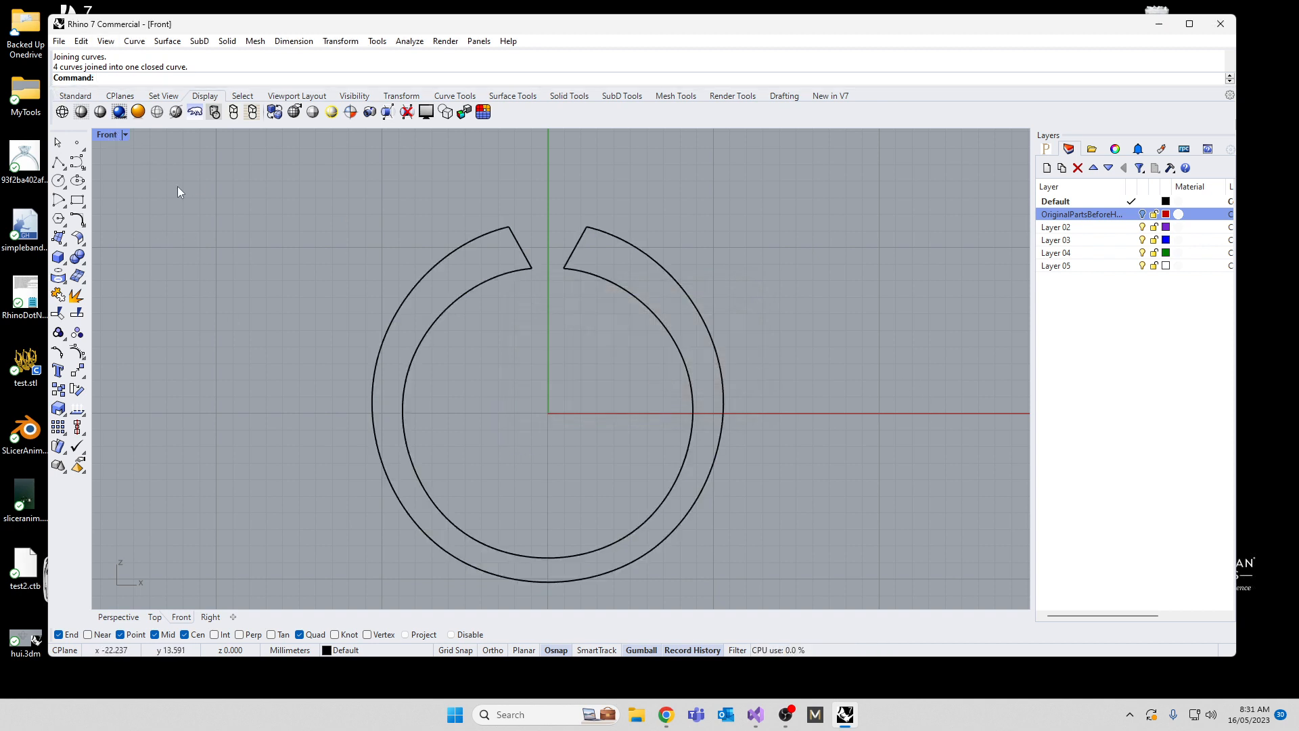
# Step: Return to the four-view layout and show the hidden ring head
pyautogui.doubleClick(109, 137)
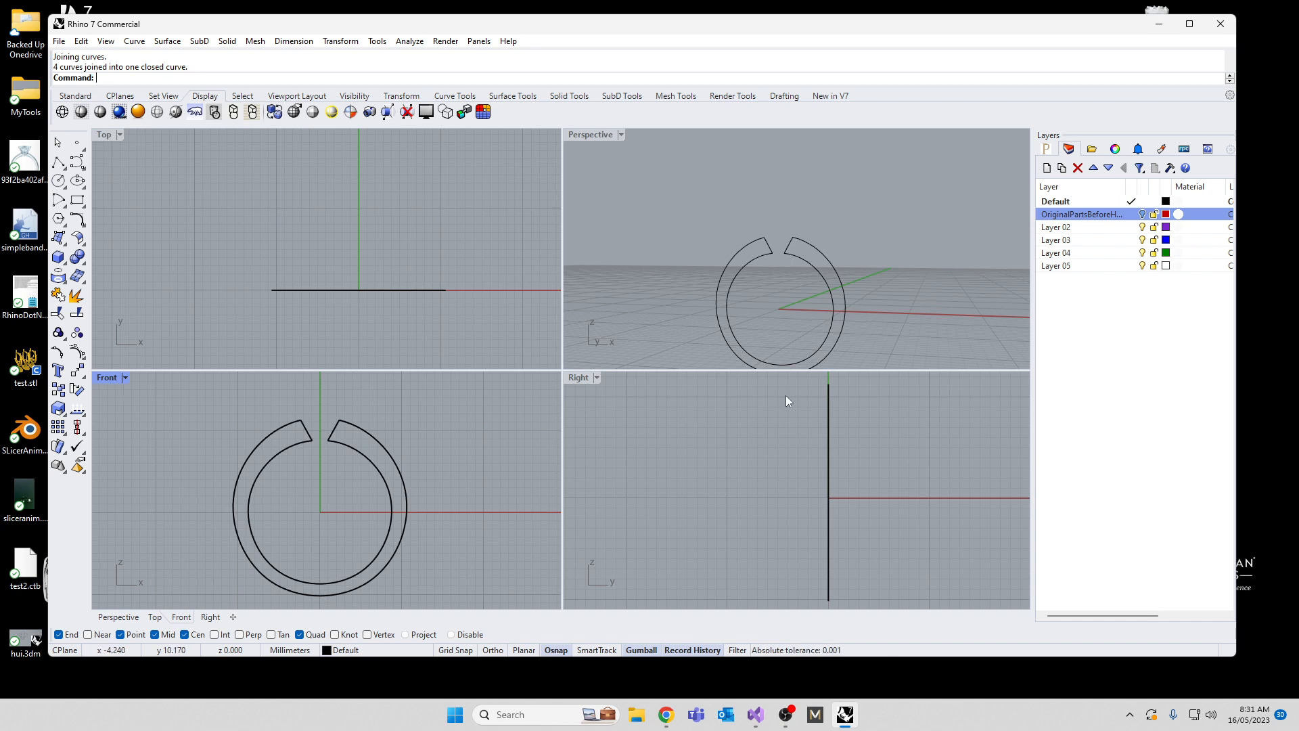
pyautogui.write('Show')
pyautogui.press('Return')
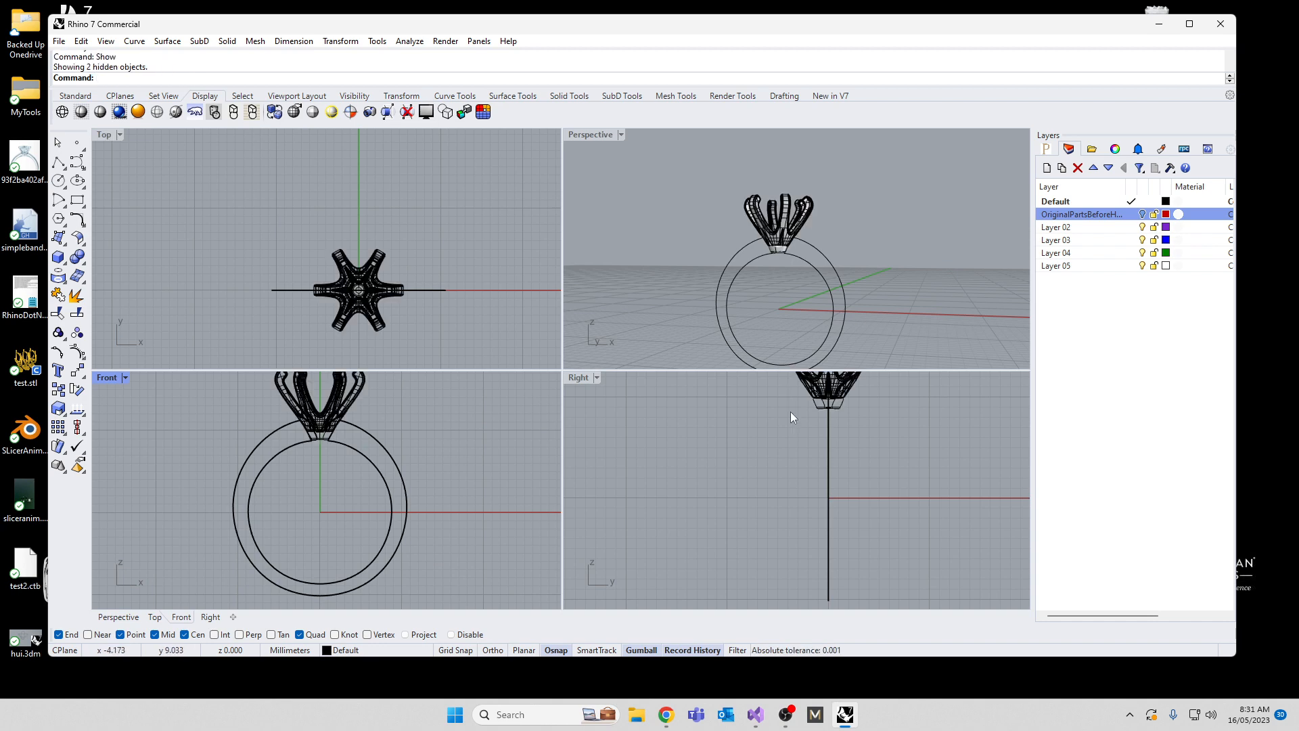
# Step: Shift the closed band outline to one side of the centre line in the Right view and mirror a copy across the vertical through 0
pyautogui.moveTo(855, 471); pyautogui.dragTo(785, 452)
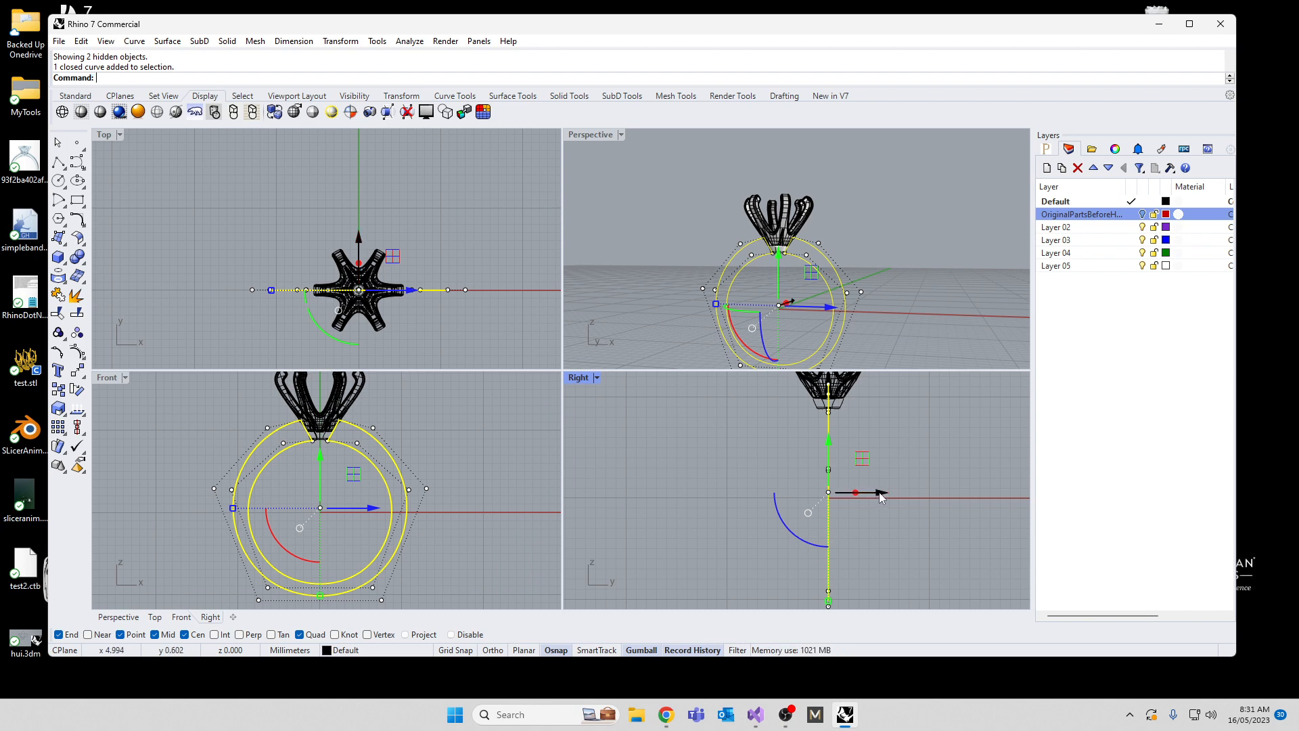
pyautogui.moveTo(881, 498); pyautogui.dragTo(862, 493)
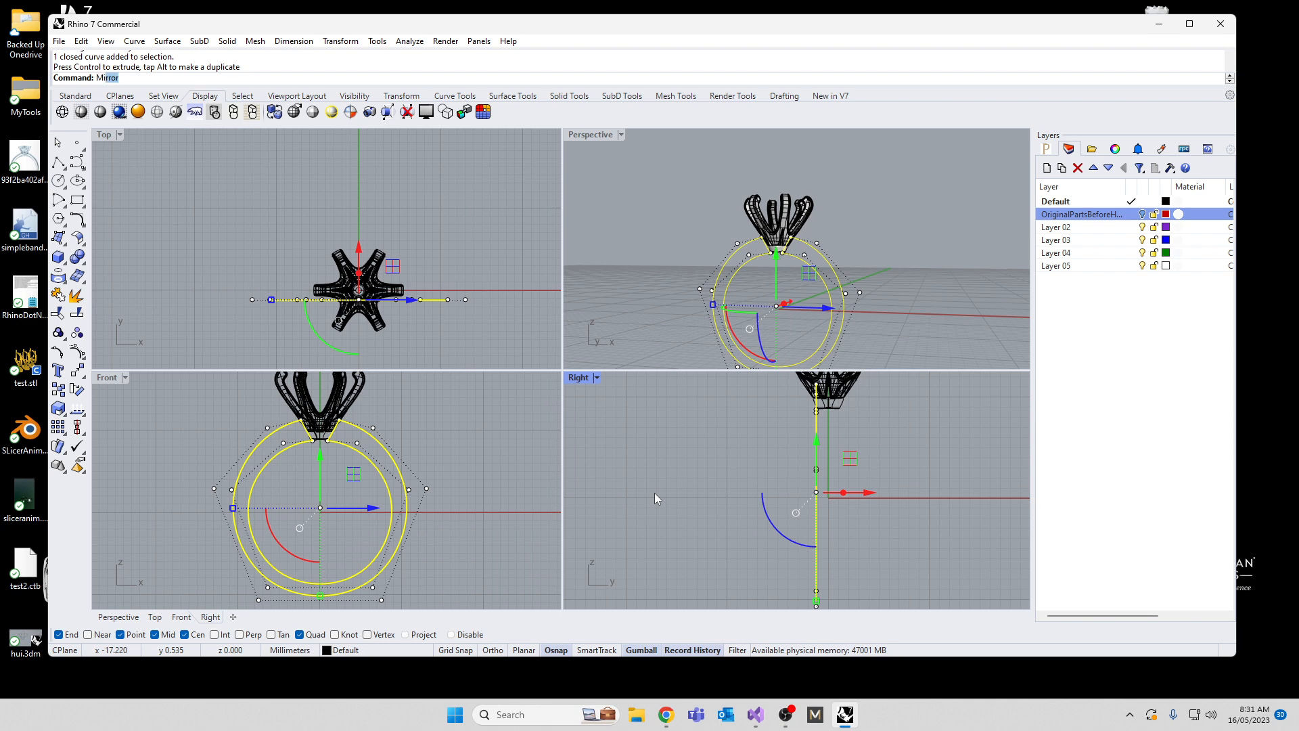
pyautogui.press('Return')
pyautogui.write('0')
pyautogui.press('Return')
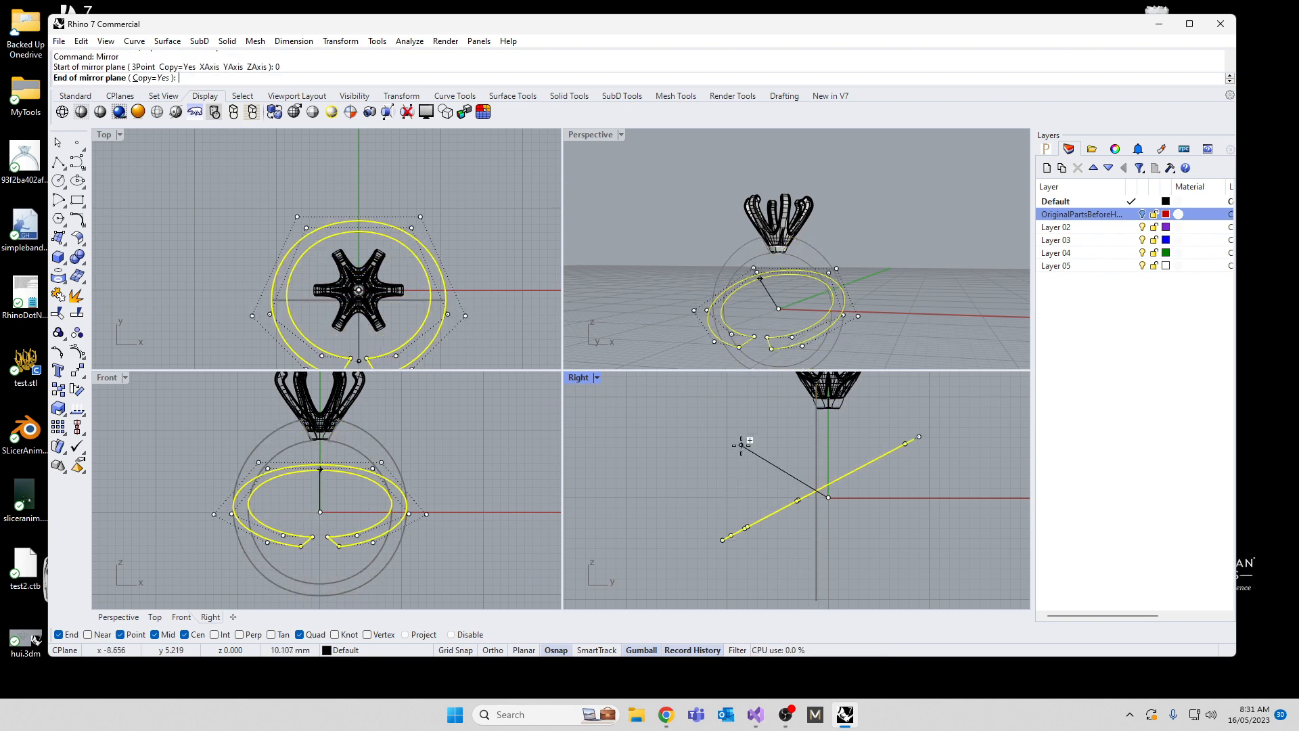
pyautogui.scroll(-12, 742, 445)
pyautogui.press('shift')
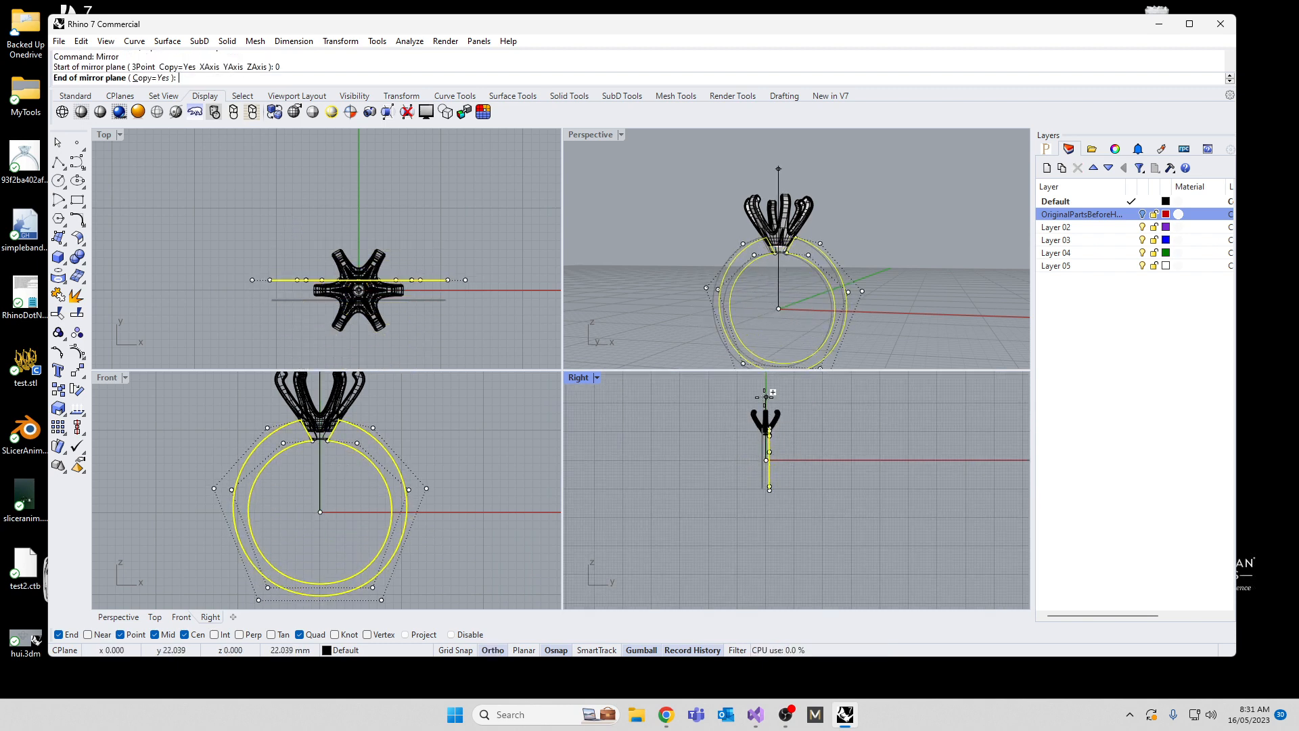
pyautogui.click(765, 396)
# Step: Lock both parts of the ring head, the prongs and the base collar, leaving the band outlines editable
pyautogui.moveTo(766, 330); pyautogui.dragTo(738, 298, button='right')
pyautogui.scroll(8, 732, 289)
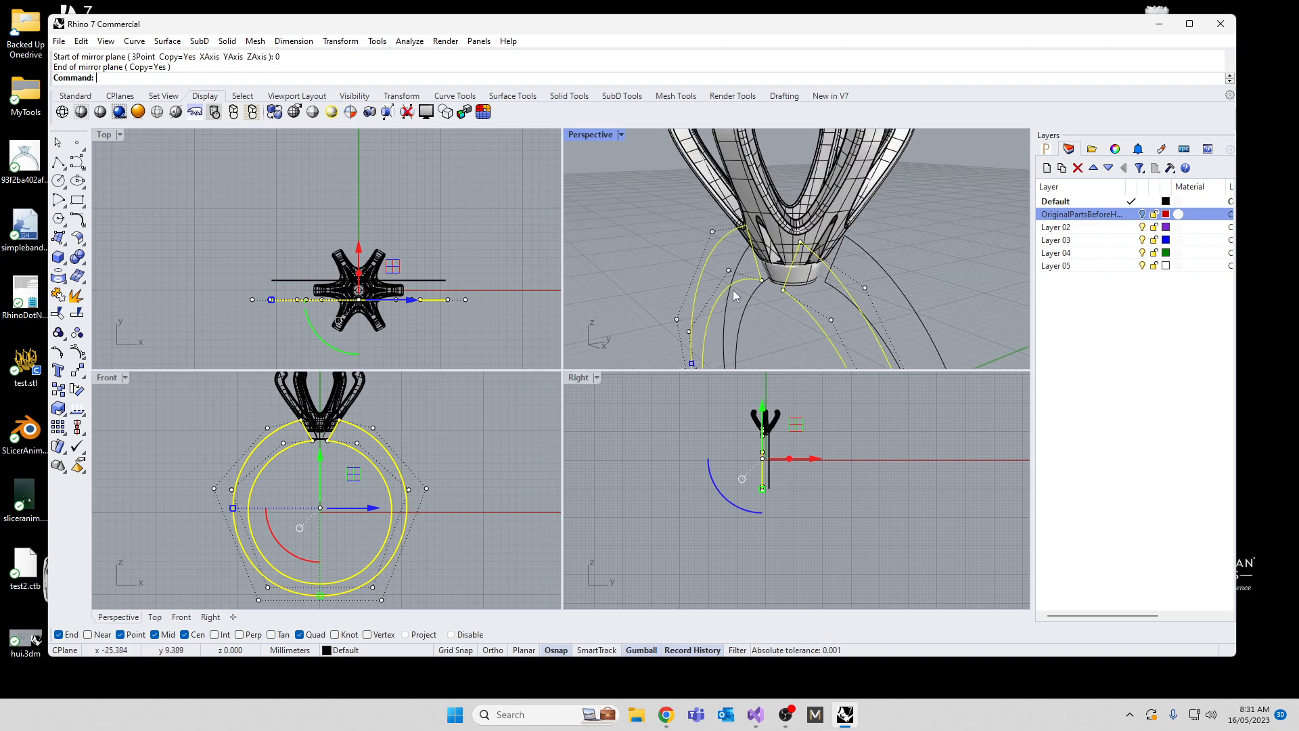
pyautogui.click(437, 538)
pyautogui.moveTo(260, 412); pyautogui.dragTo(328, 507, button='right')
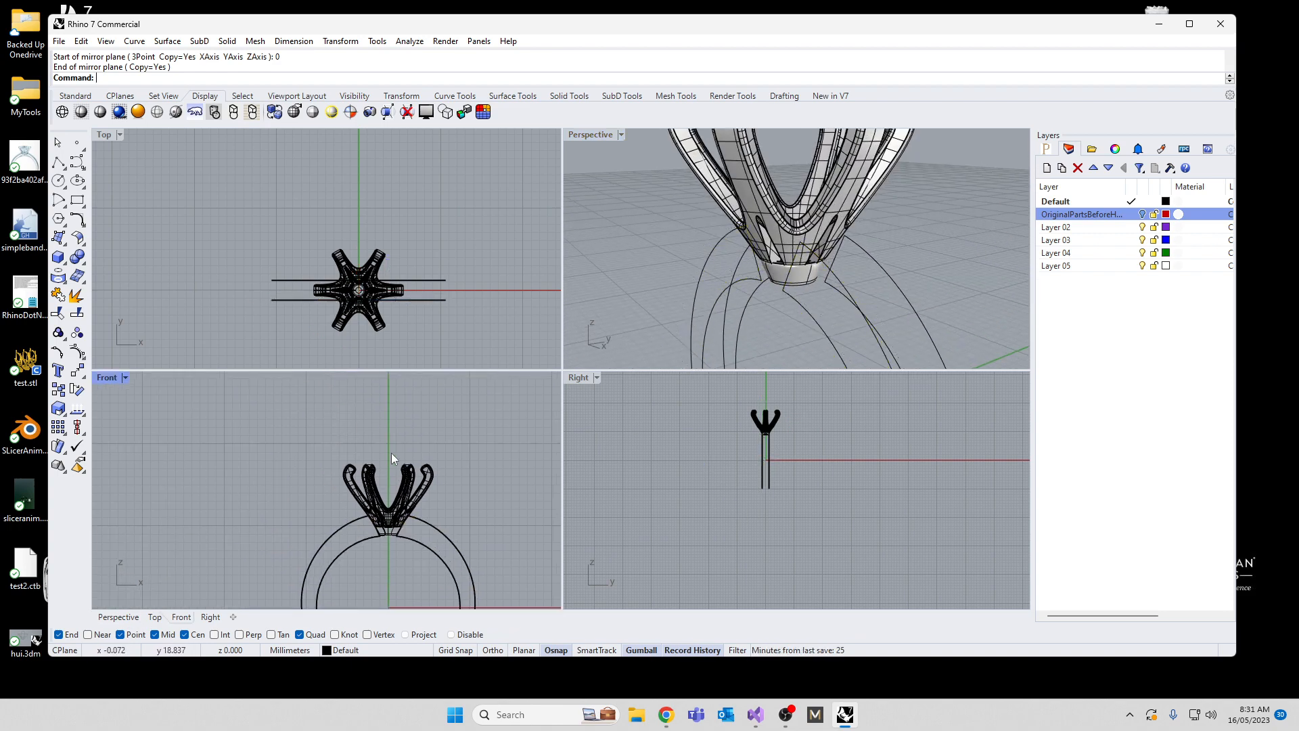
pyautogui.click(386, 515)
pyautogui.scroll(5, 385, 534)
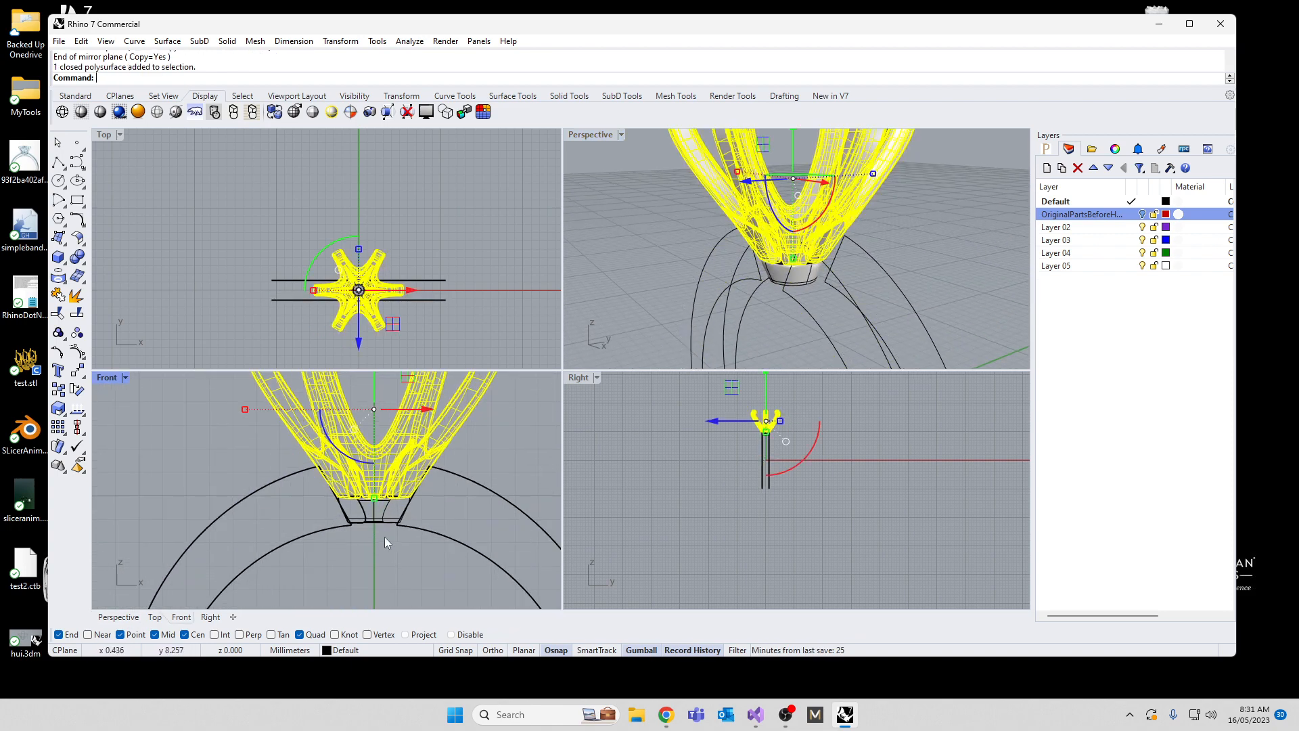
pyautogui.keyDown('shift'); pyautogui.click(376, 504); pyautogui.keyUp('shift')
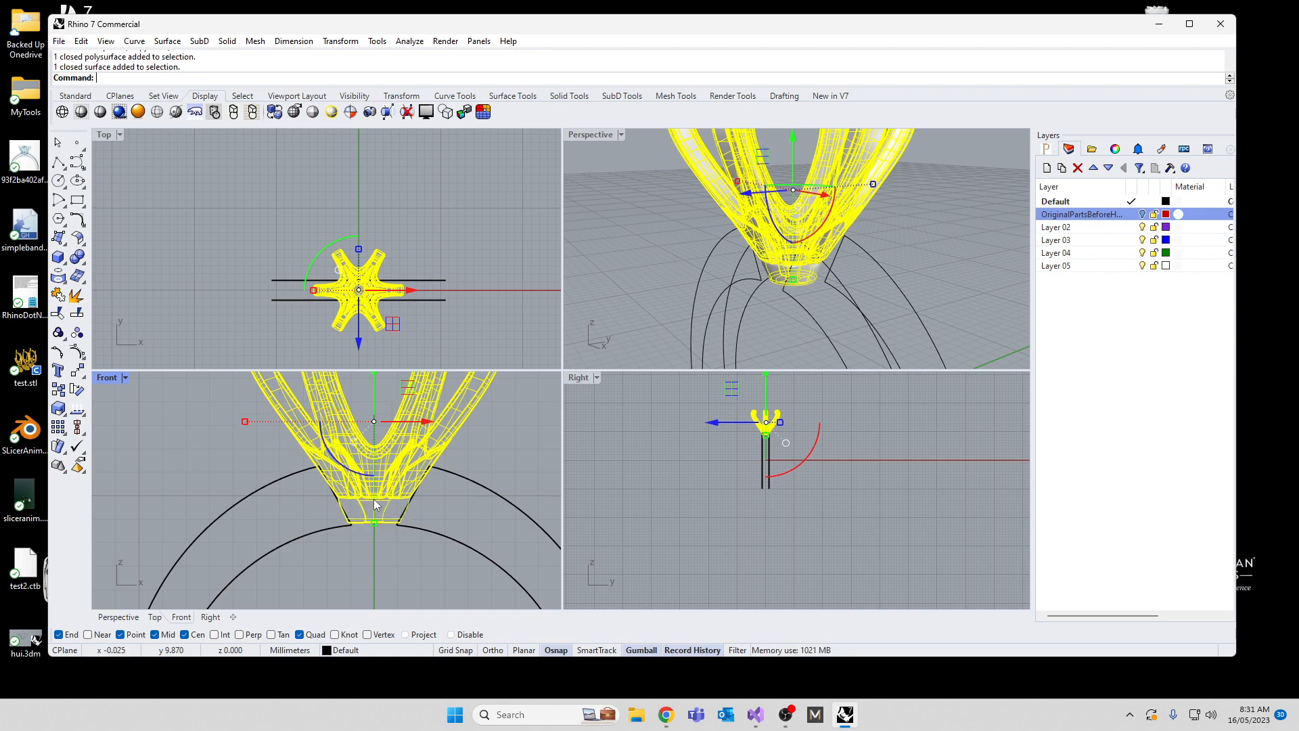
pyautogui.press('Return')
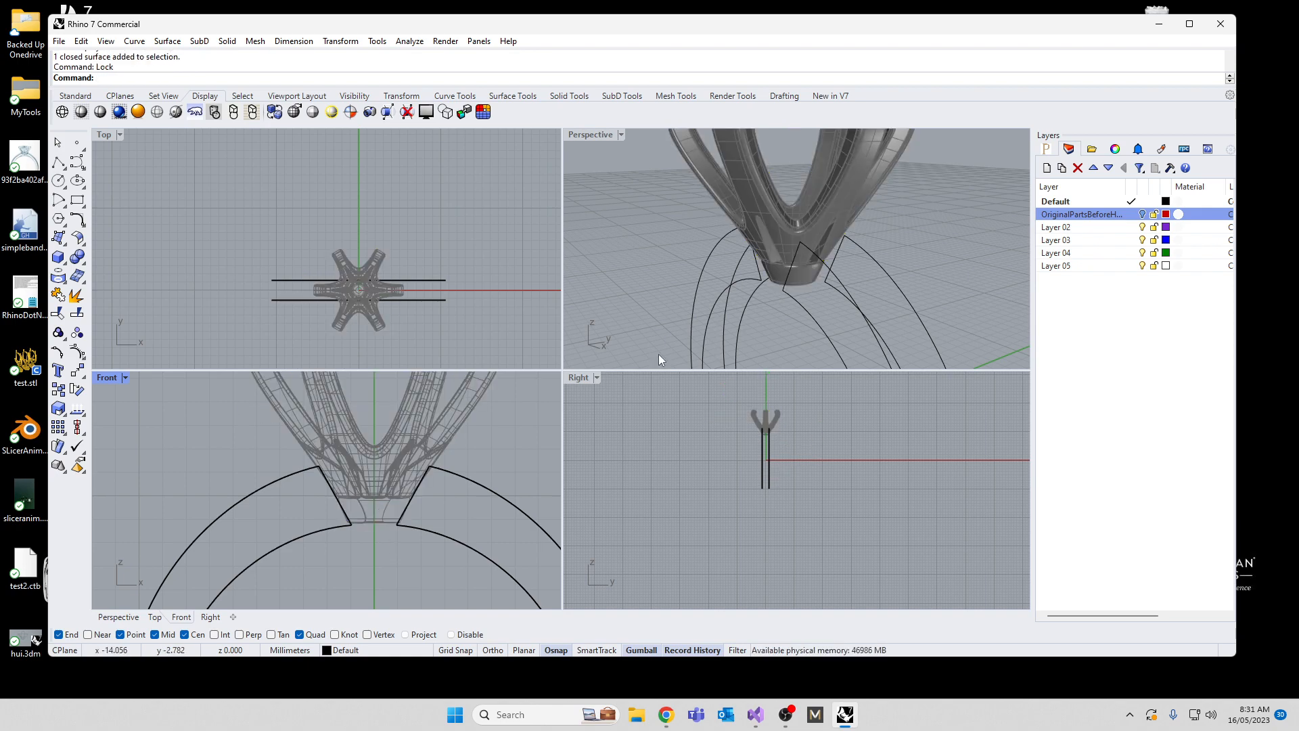
# Step: Move the two outer end points beside the head on the original band outline inward to near the centre line in the Right view
pyautogui.moveTo(659, 359); pyautogui.dragTo(781, 249, button='right')
pyautogui.click(800, 262)
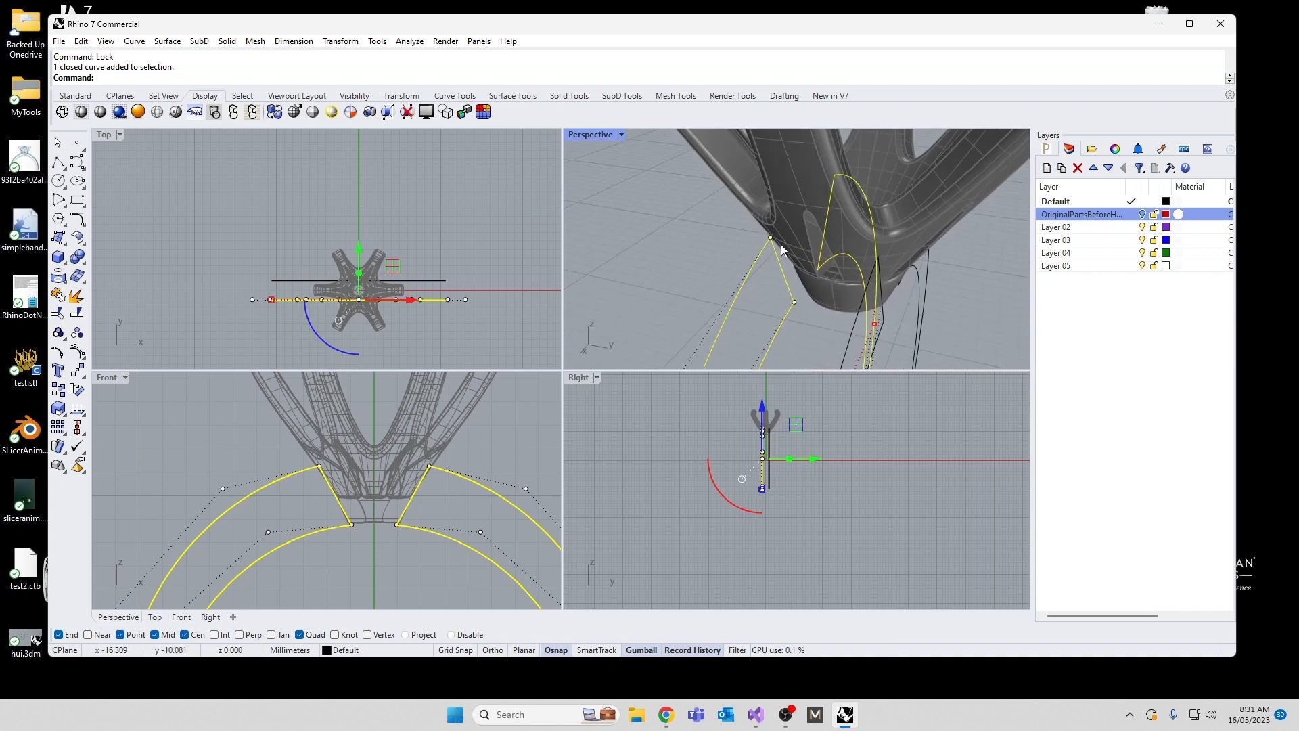
pyautogui.click(771, 238)
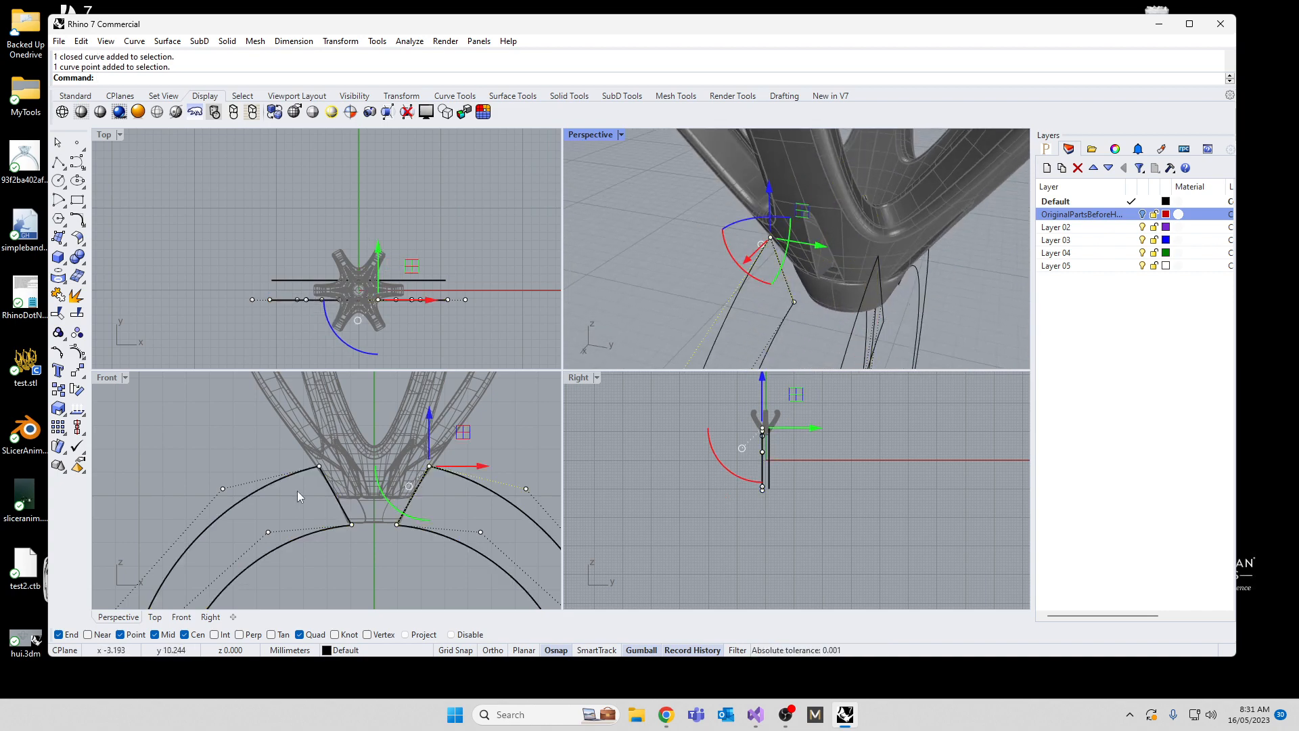
pyautogui.moveTo(292, 456); pyautogui.dragTo(330, 478)
pyautogui.scroll(12, 761, 420)
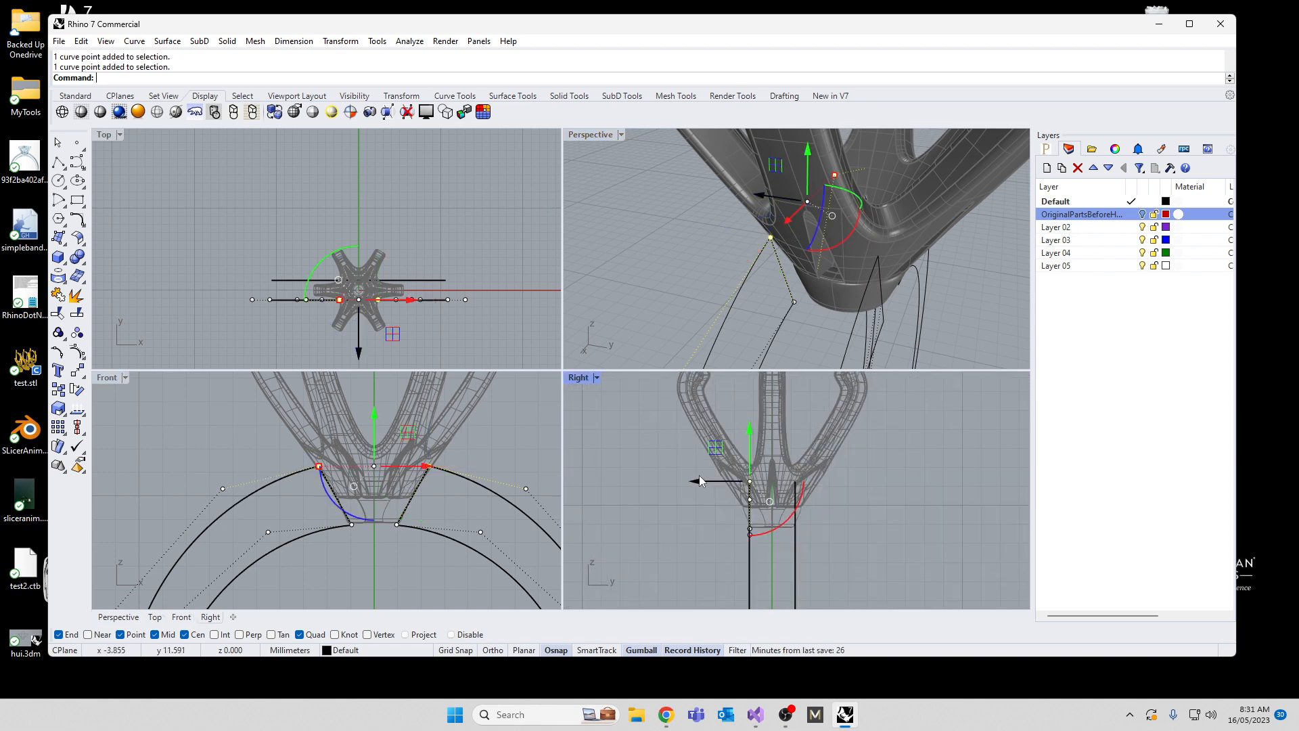
pyautogui.moveTo(701, 480); pyautogui.dragTo(714, 481)
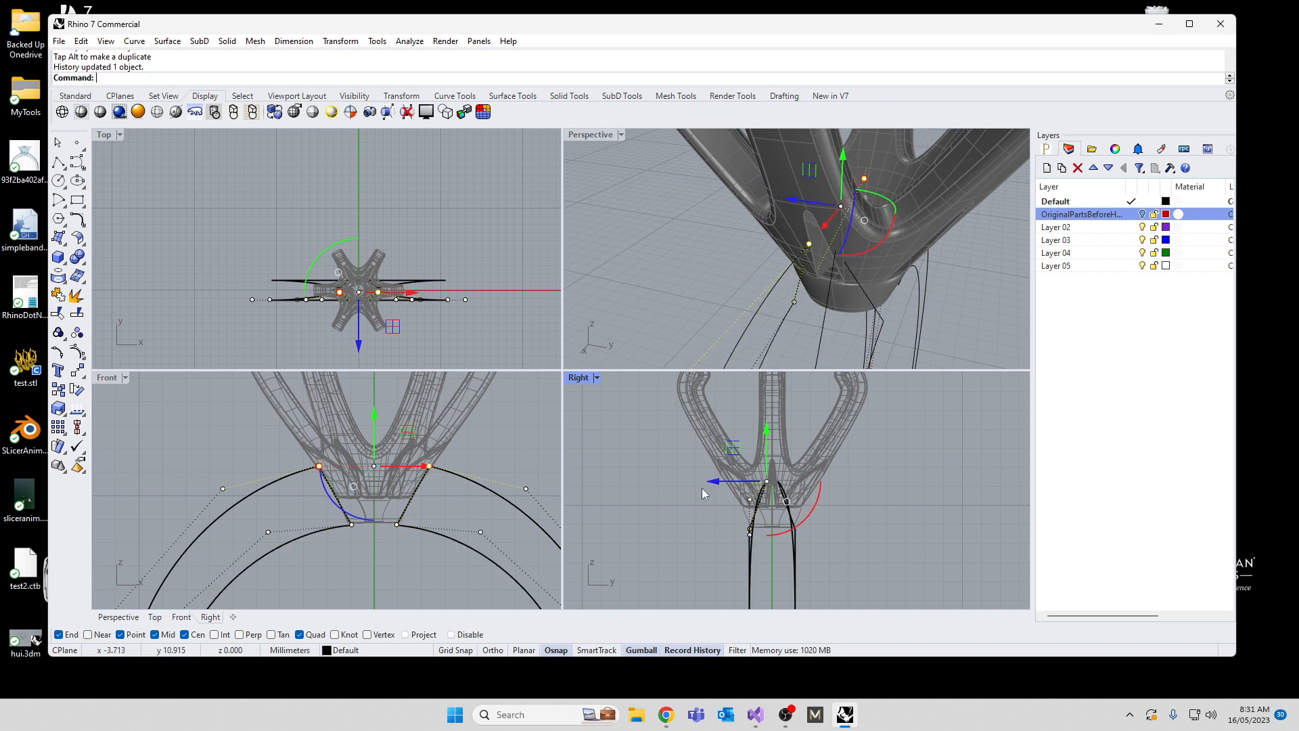
pyautogui.scroll(-10, 829, 205)
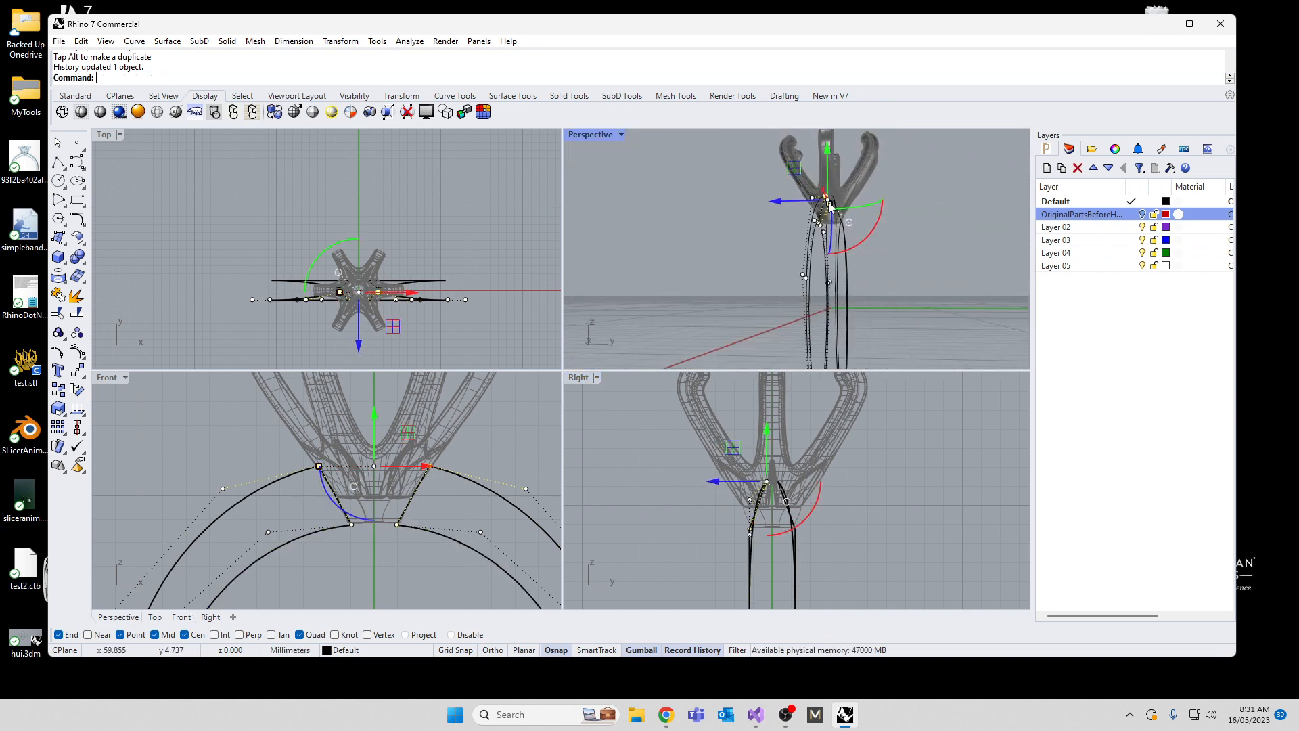
pyautogui.scroll(-3, 829, 205)
pyautogui.moveTo(831, 270); pyautogui.dragTo(830, 299, button='right')
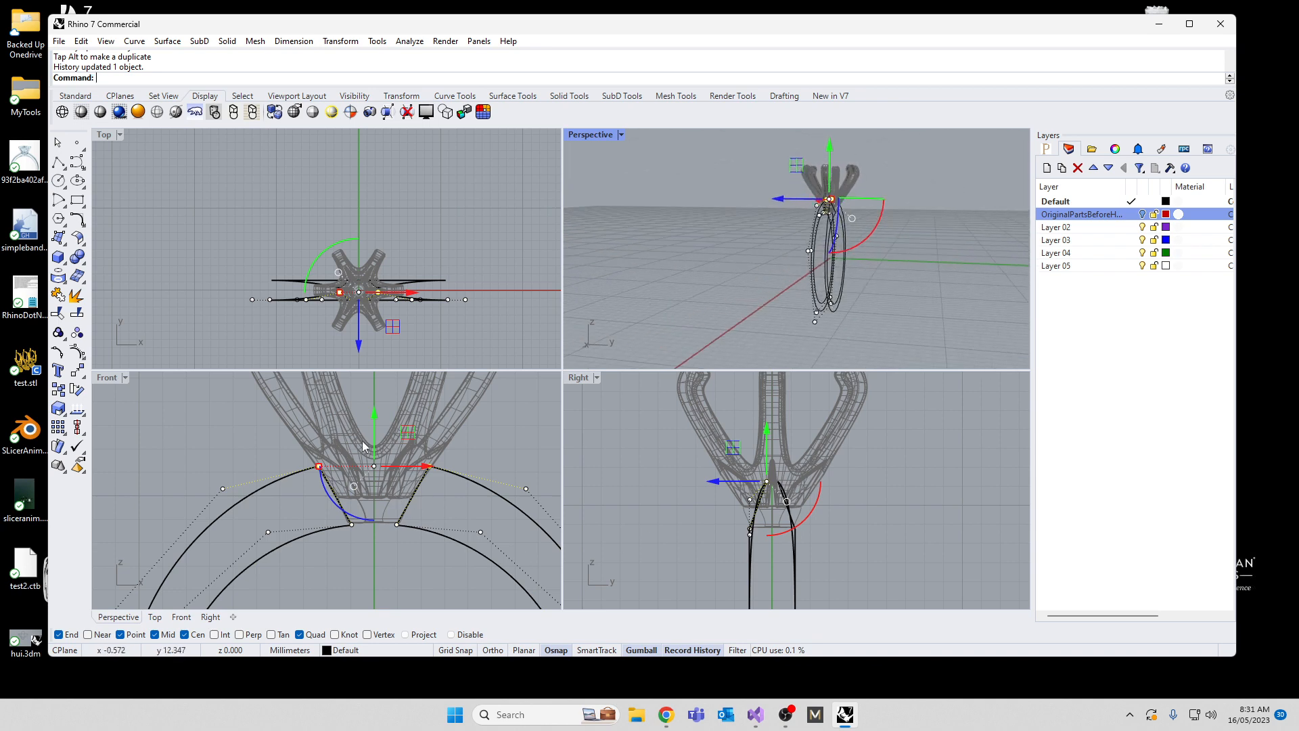
# Step: Lower the two outer end points slightly along the head in the Front view and scale them a little closer together
pyautogui.moveTo(374, 414); pyautogui.dragTo(377, 430)
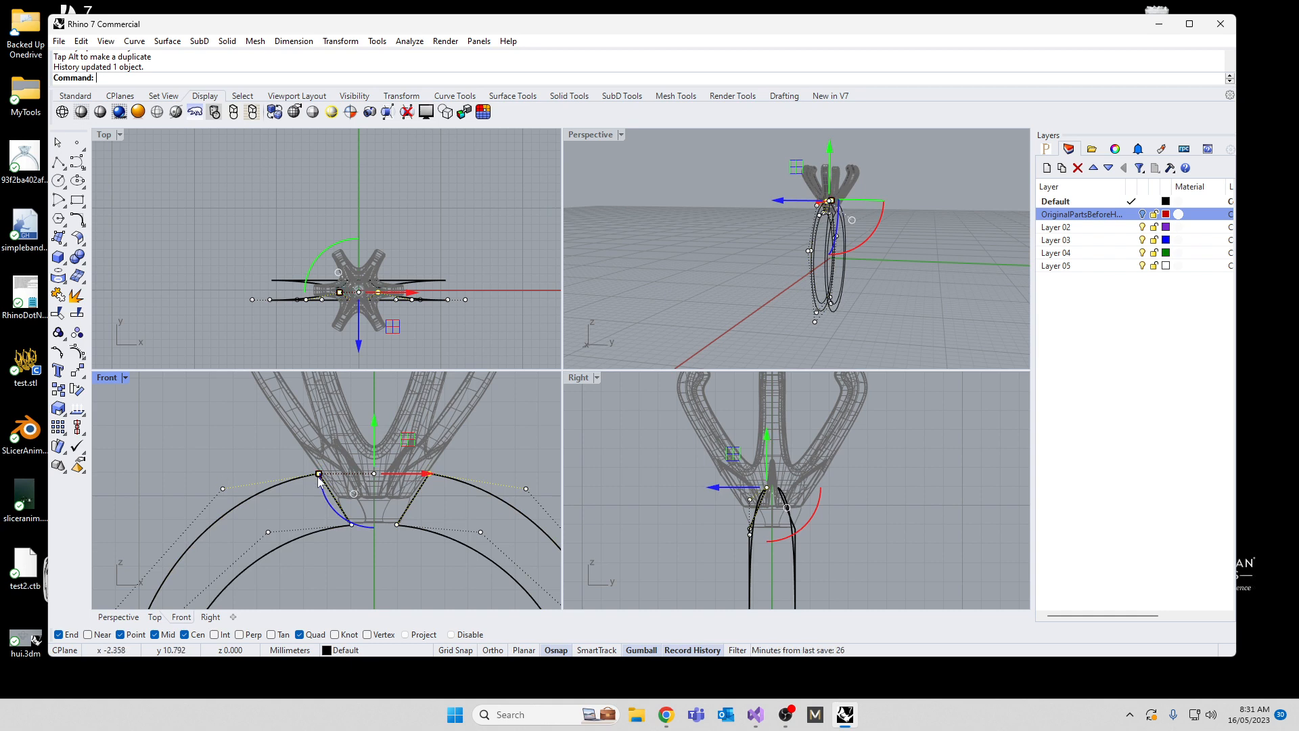
pyautogui.moveTo(319, 473); pyautogui.dragTo(321, 474)
pyautogui.scroll(-6, 311, 389)
pyautogui.scroll(2, 288, 449)
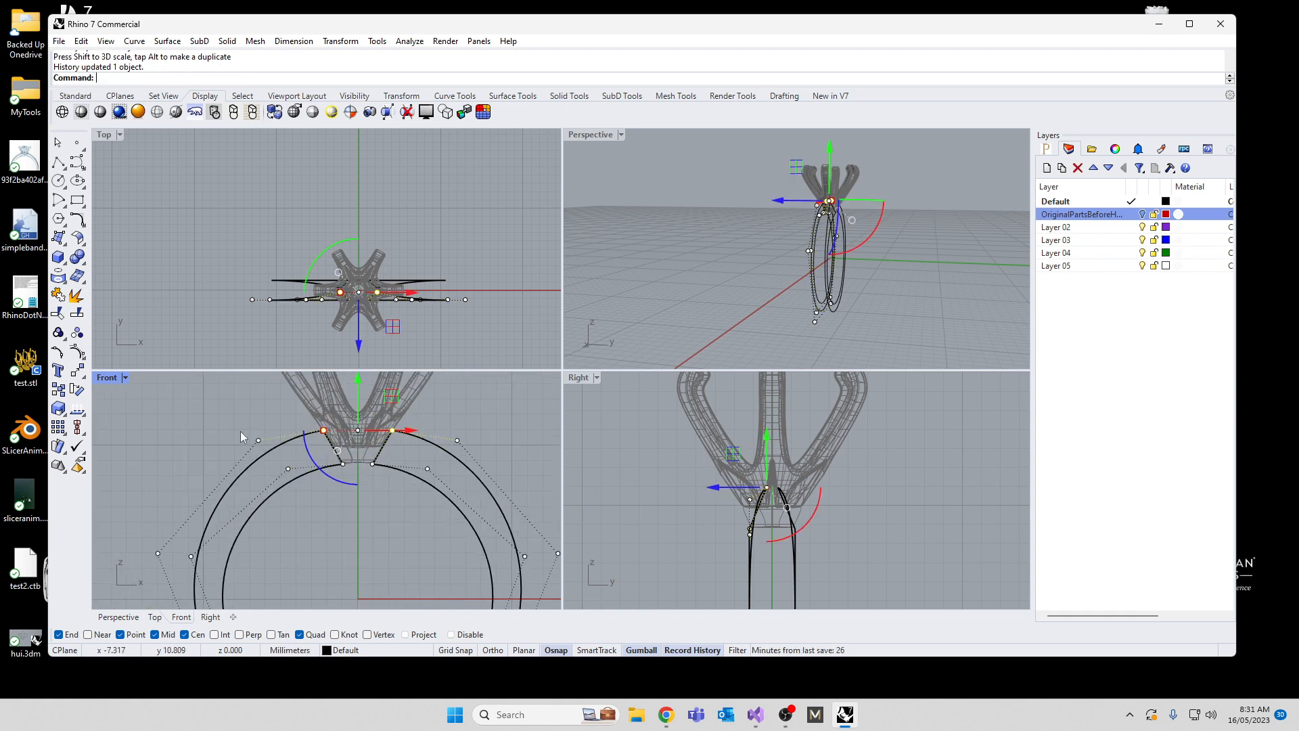
# Step: Add the neighbouring outer control points on both sides to the selection, raise all four about 0.3 mm, and deselect the outline
pyautogui.keyDown('shift'); pyautogui.click(258, 439); pyautogui.keyUp('shift')
pyautogui.keyDown('shift'); pyautogui.click(457, 440); pyautogui.keyUp('shift')
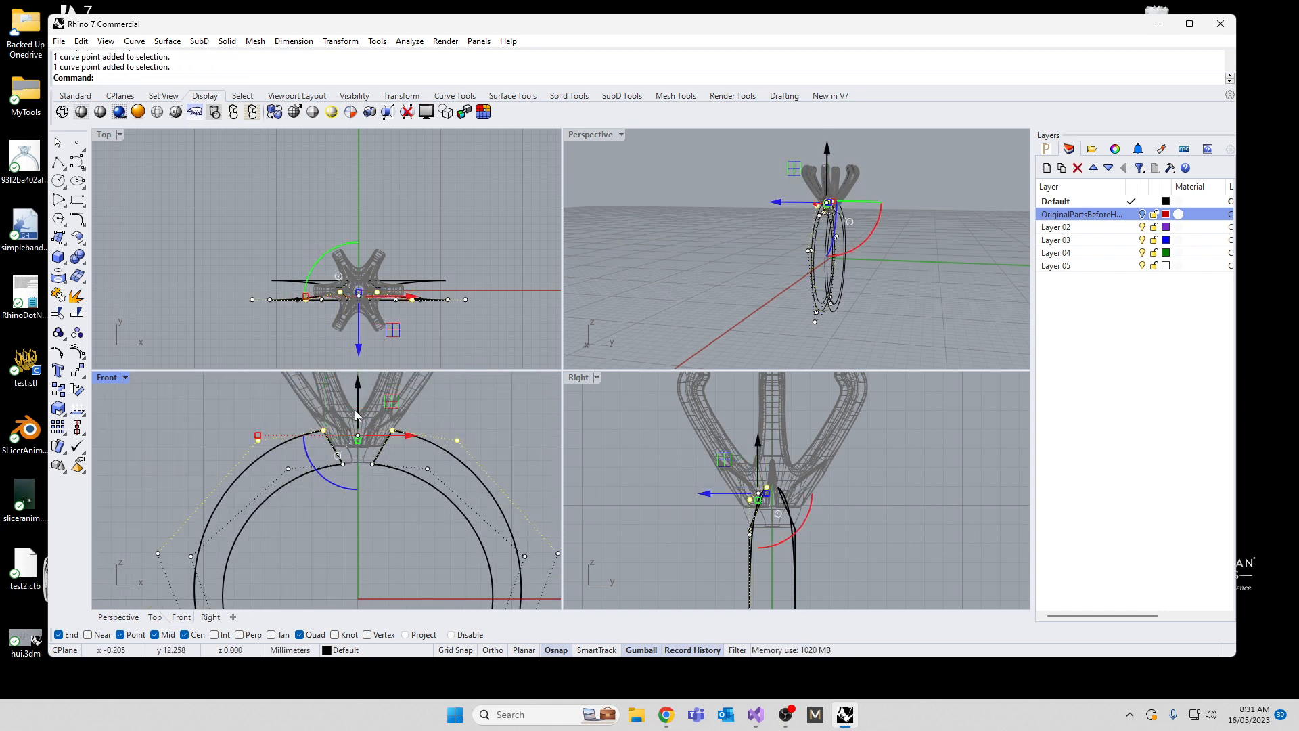
pyautogui.moveTo(358, 382); pyautogui.dragTo(356, 376)
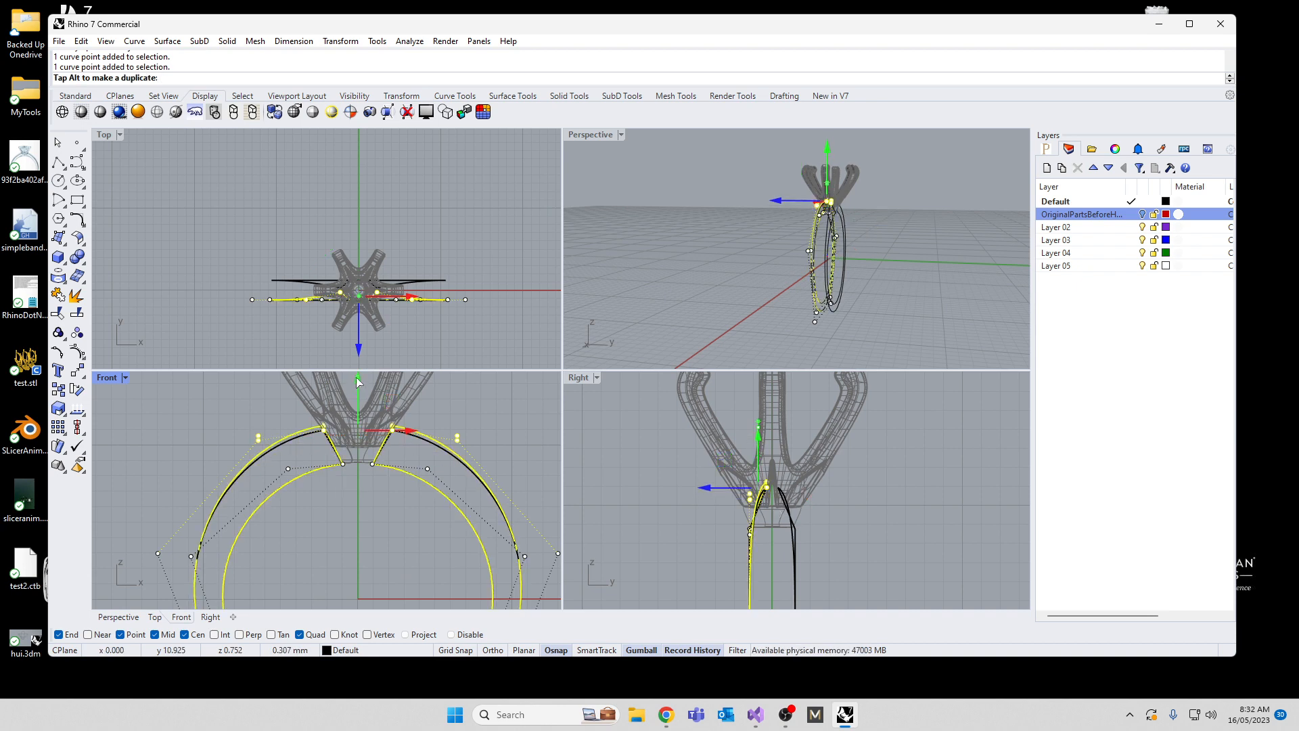
pyautogui.scroll(-2, 345, 416)
pyautogui.scroll(2, 192, 477)
pyautogui.moveTo(180, 478)
pyautogui.mouseDown()
pyautogui.moveTo(211, 512)
pyautogui.moveTo(176, 481)
pyautogui.mouseUp()
pyautogui.press('Escape')
pyautogui.moveTo(574, 296); pyautogui.dragTo(881, 273, button='right')
pyautogui.scroll(-12, 678, 492)
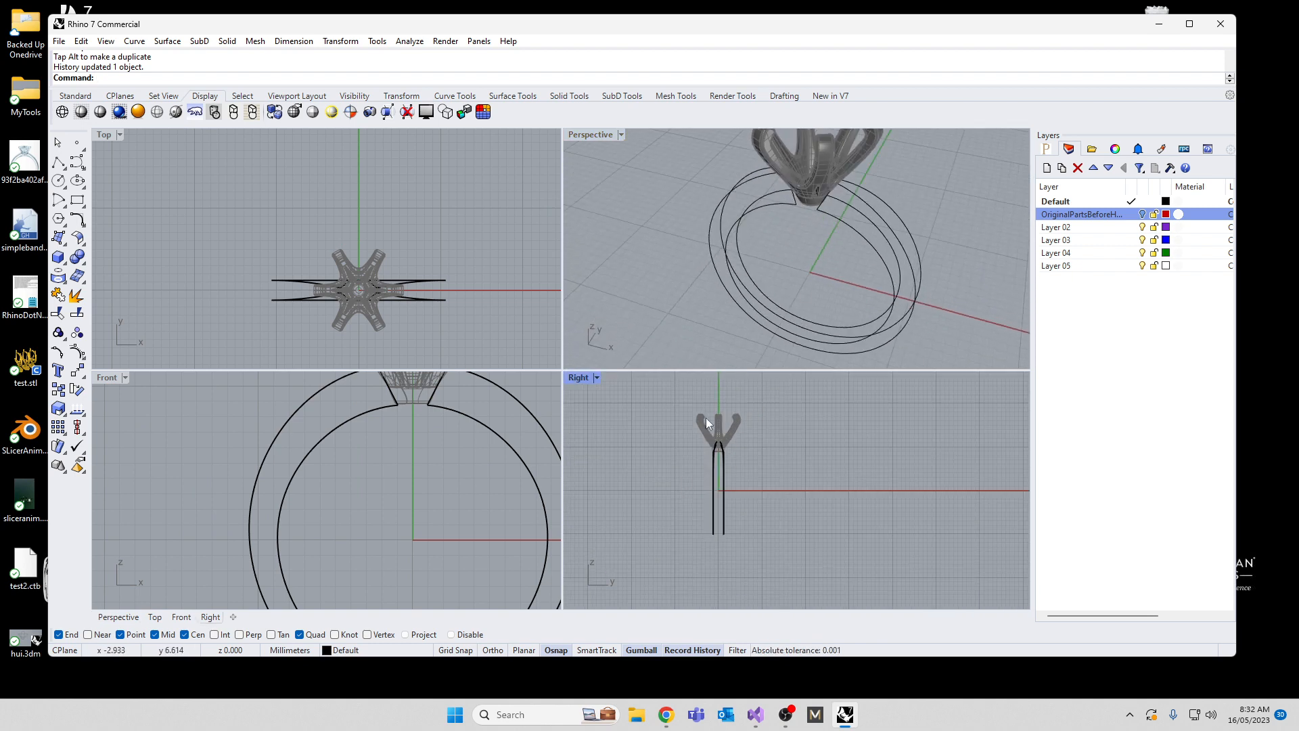
# Step: Explode both band outlines into separate segments, accept the history break and deselect them
pyautogui.moveTo(944, 294); pyautogui.dragTo(781, 344)
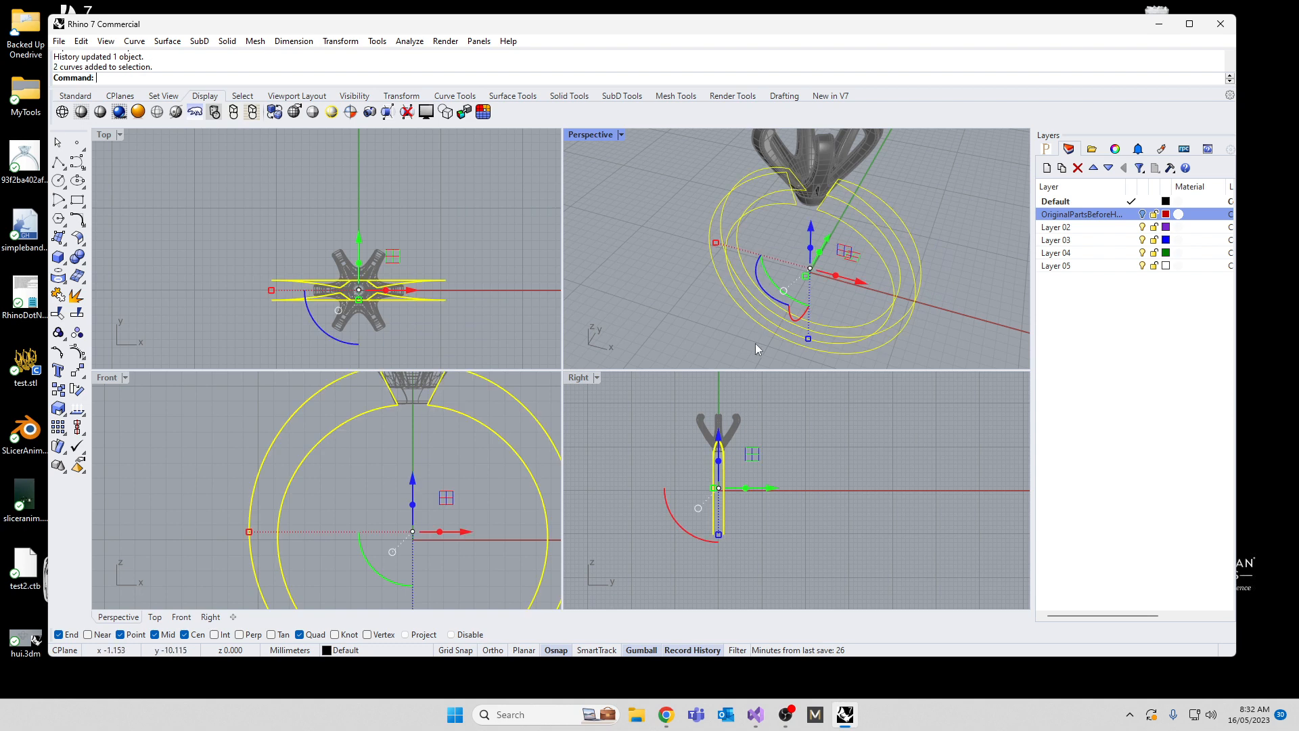
pyautogui.write('Explode')
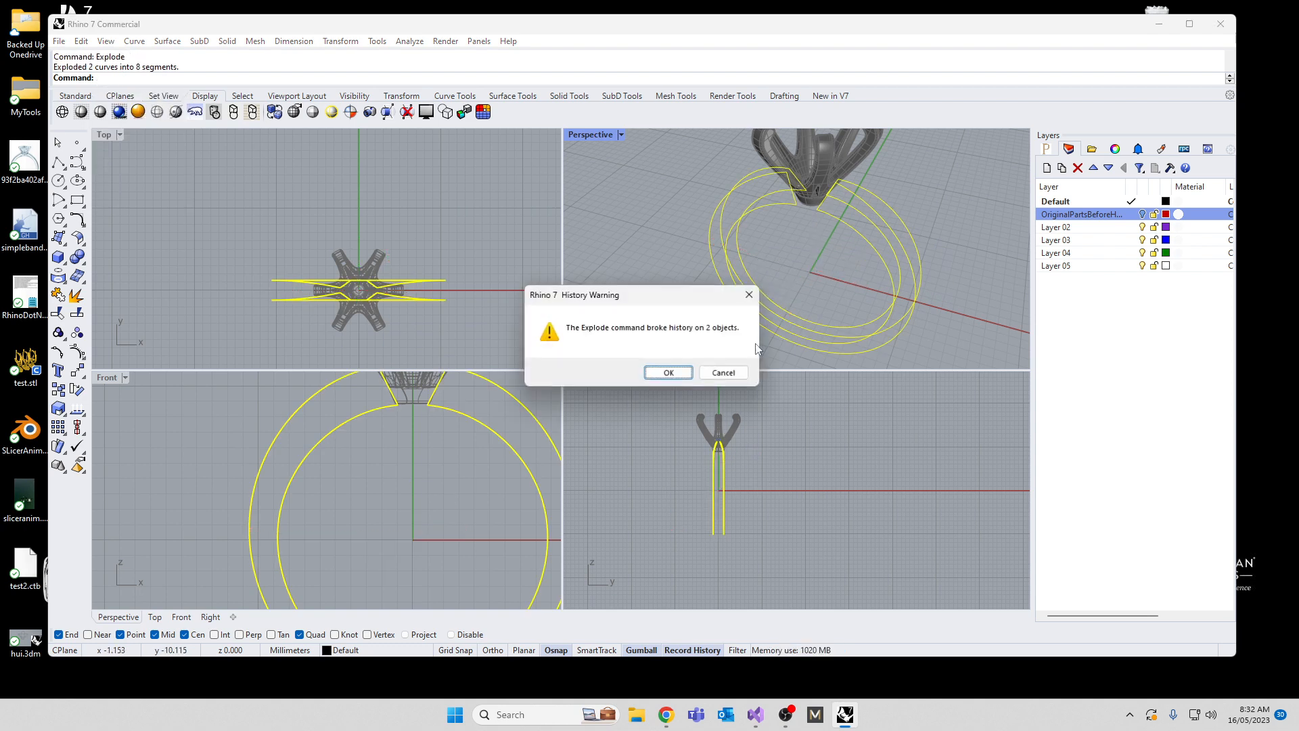
pyautogui.press('Return')
pyautogui.click(668, 372)
pyautogui.click(660, 520)
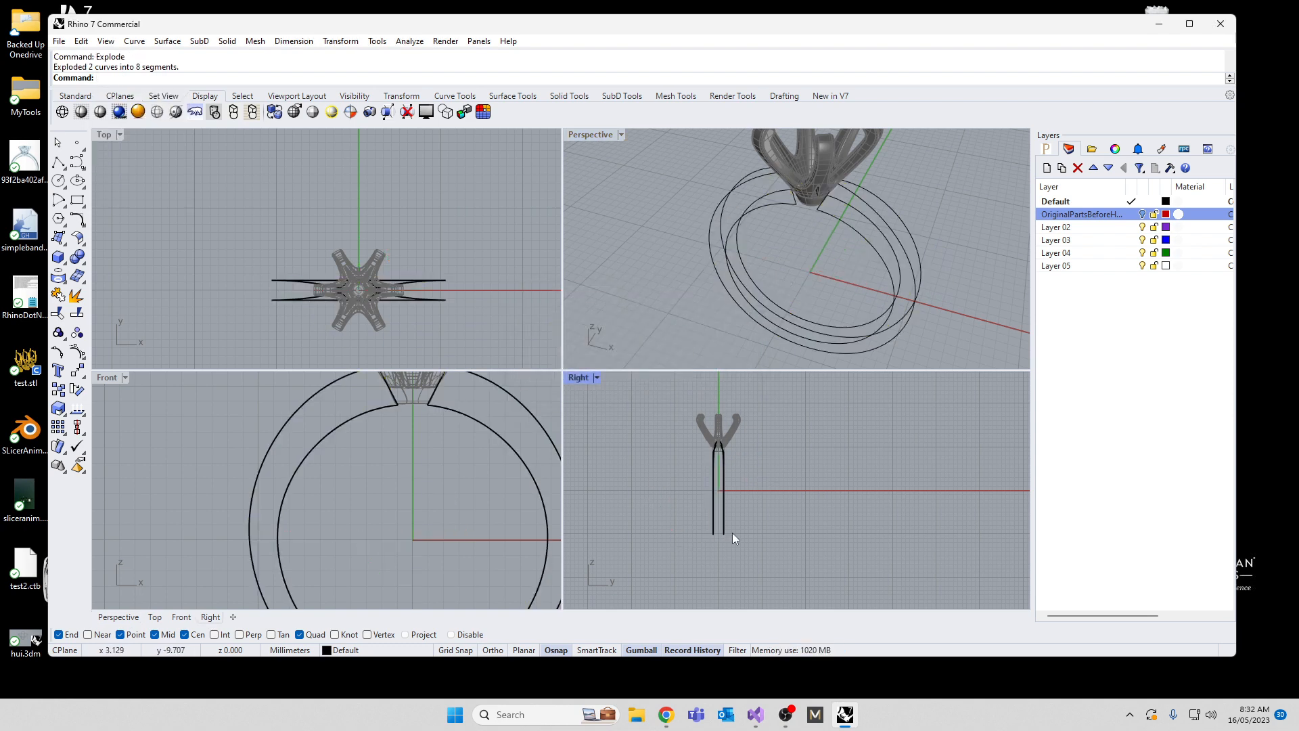
# Step: Draw a shallow outward-bulging arc in the Right view connecting the lowest points of the two outer band curves
pyautogui.click(64, 207)
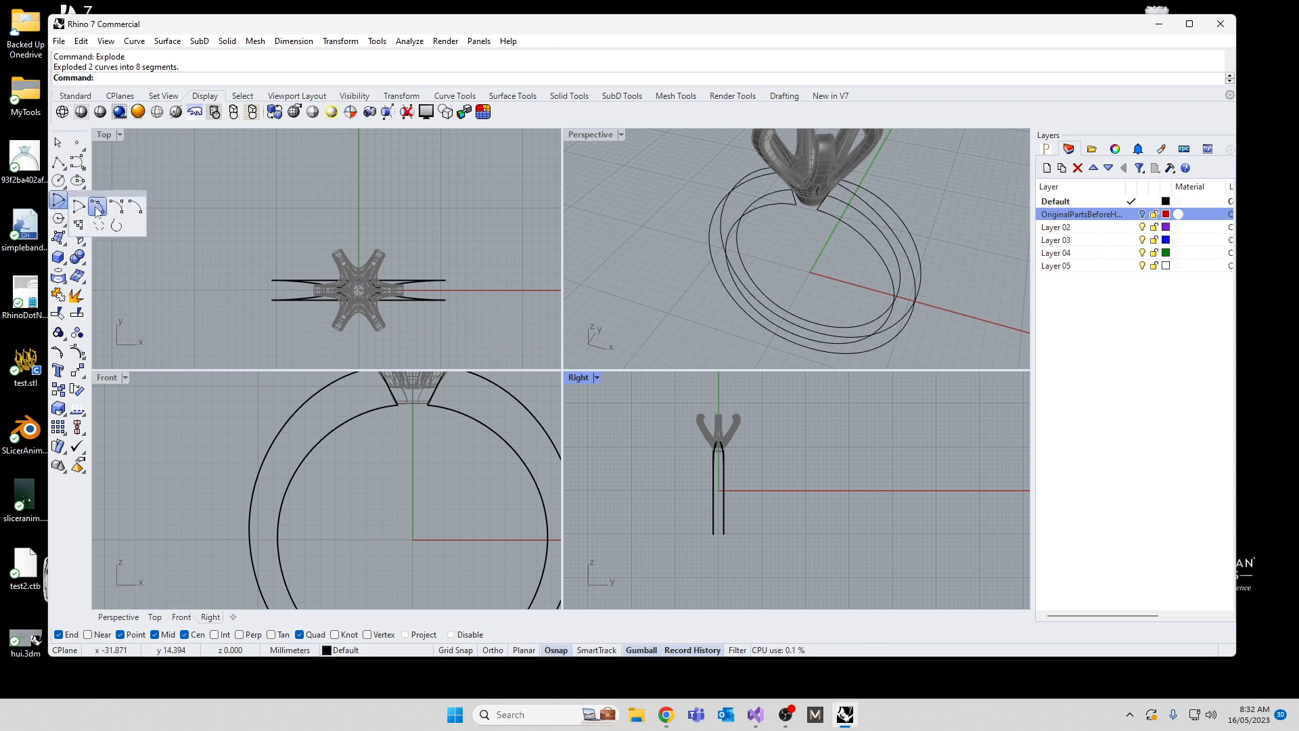
pyautogui.click(97, 207)
pyautogui.scroll(5, 731, 567)
pyautogui.click(730, 529)
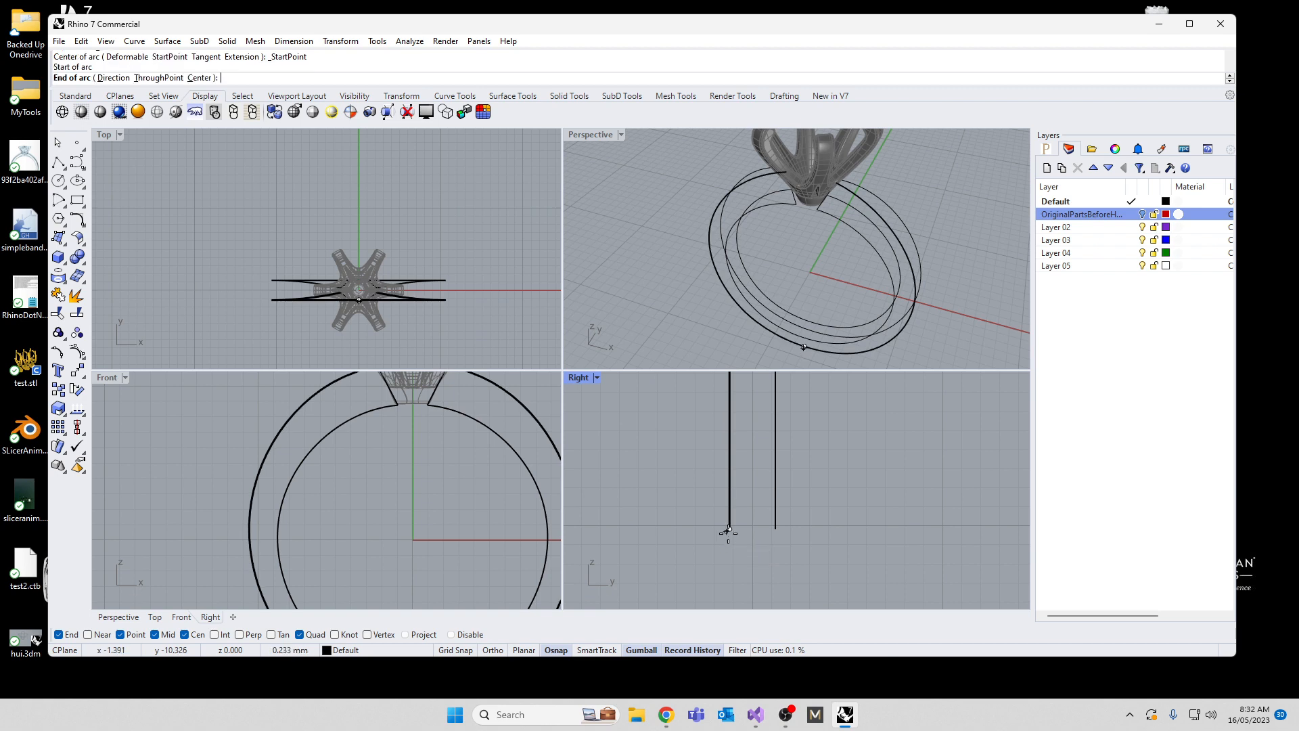
pyautogui.click(776, 529)
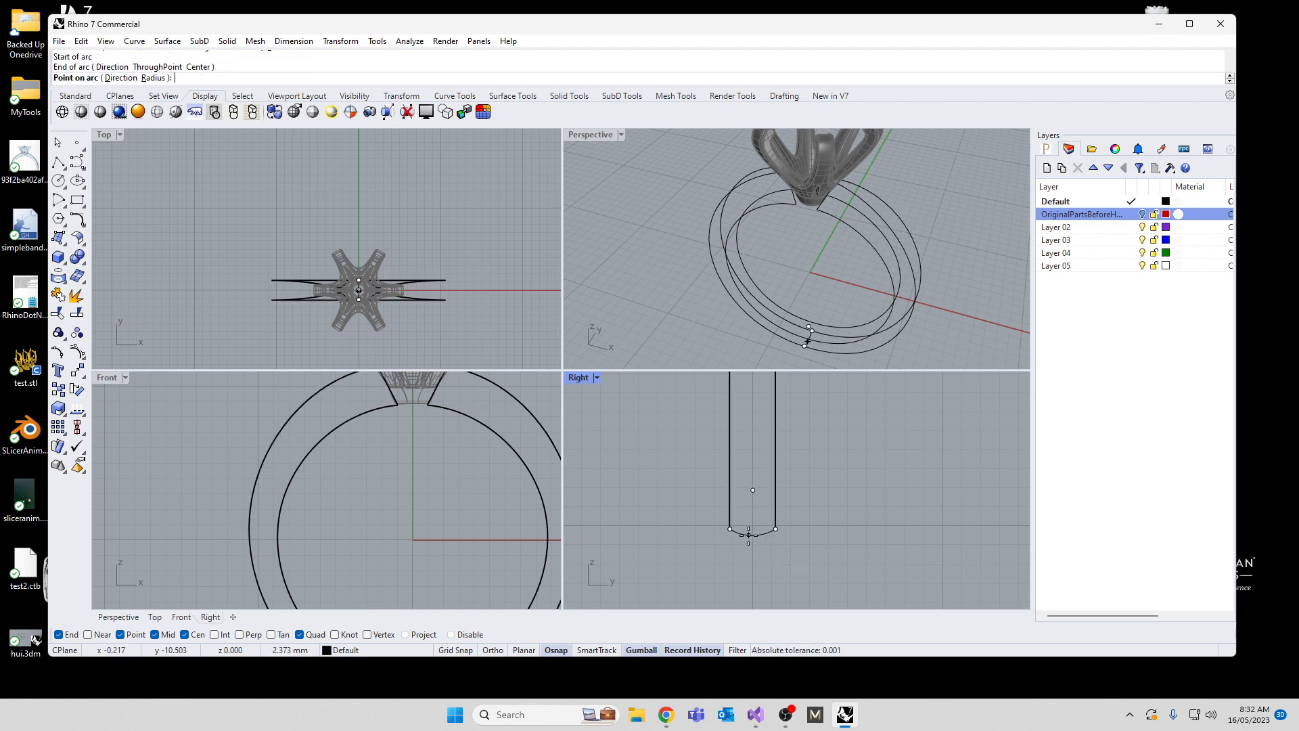
pyautogui.click(748, 535)
pyautogui.moveTo(875, 281); pyautogui.dragTo(754, 226, button='right')
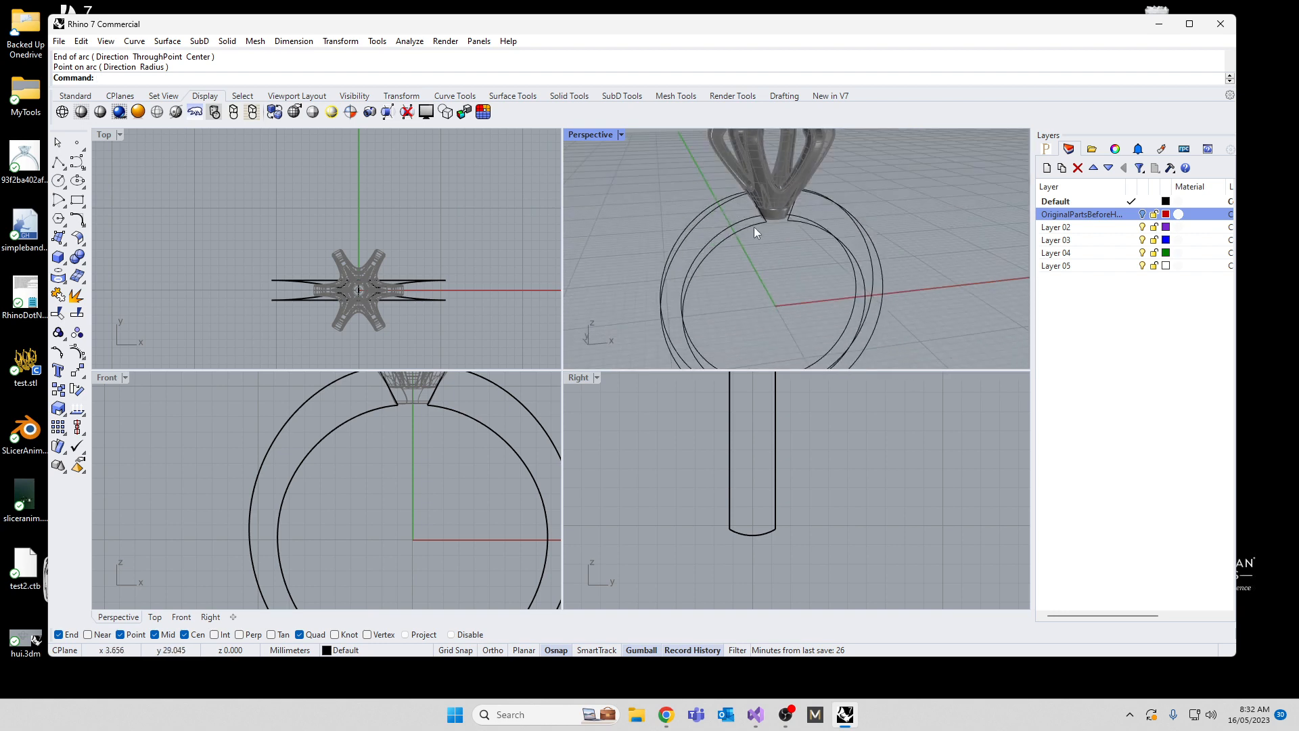
pyautogui.click(398, 504)
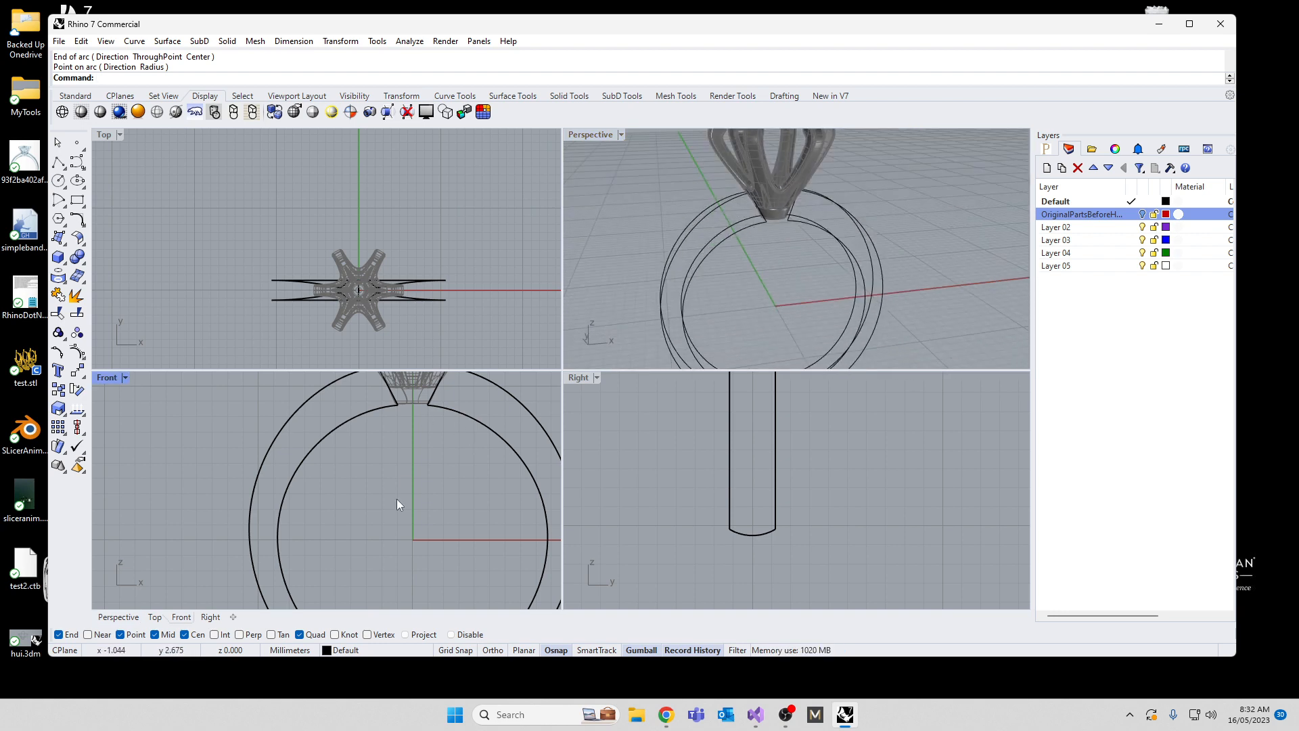
# Step: Unlock the locked prong head objects, select the whole head in the Front view and hide it
pyautogui.press('Return')
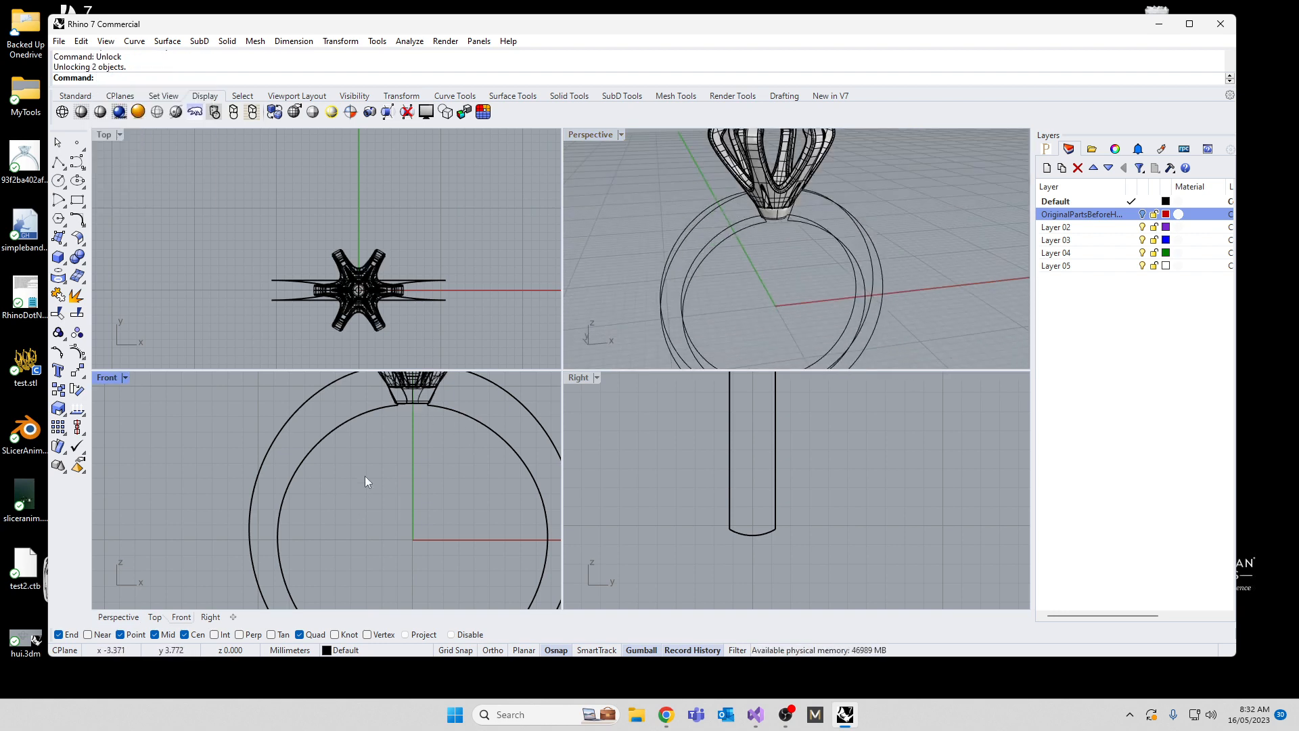
pyautogui.moveTo(364, 476); pyautogui.dragTo(391, 551, button='right')
pyautogui.moveTo(413, 552); pyautogui.dragTo(399, 470)
pyautogui.click(425, 564)
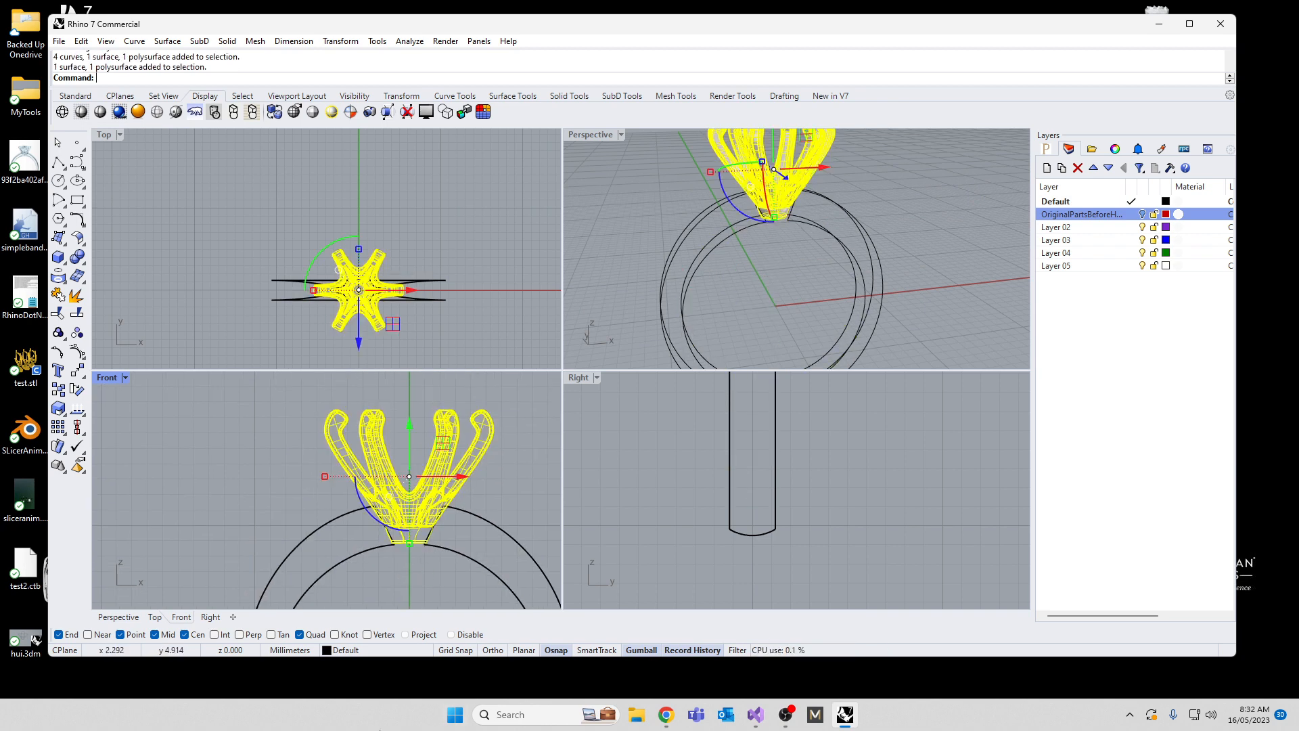
pyautogui.press('Return')
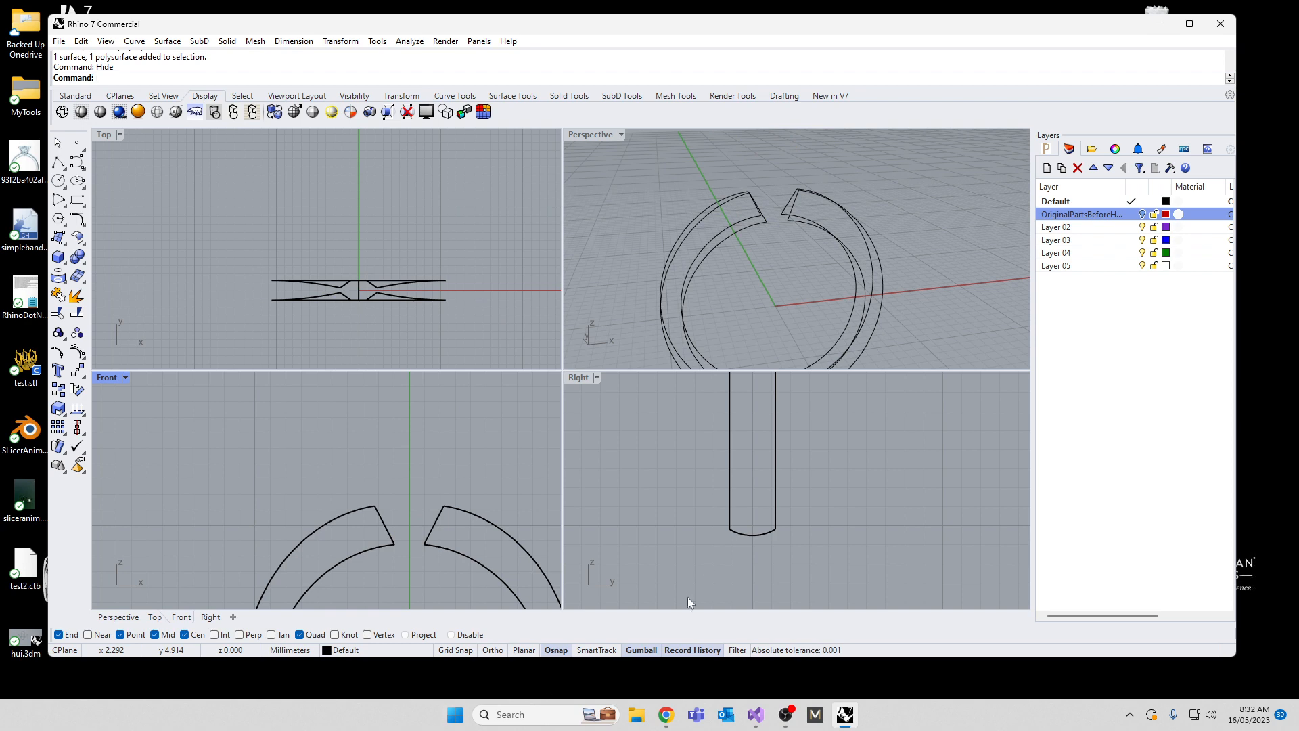
# Step: Draw a shallow upward-bulging arc joining the upper ends of the two outer band curves on the positive X side of the gap
pyautogui.moveTo(819, 225); pyautogui.dragTo(752, 173, button='right')
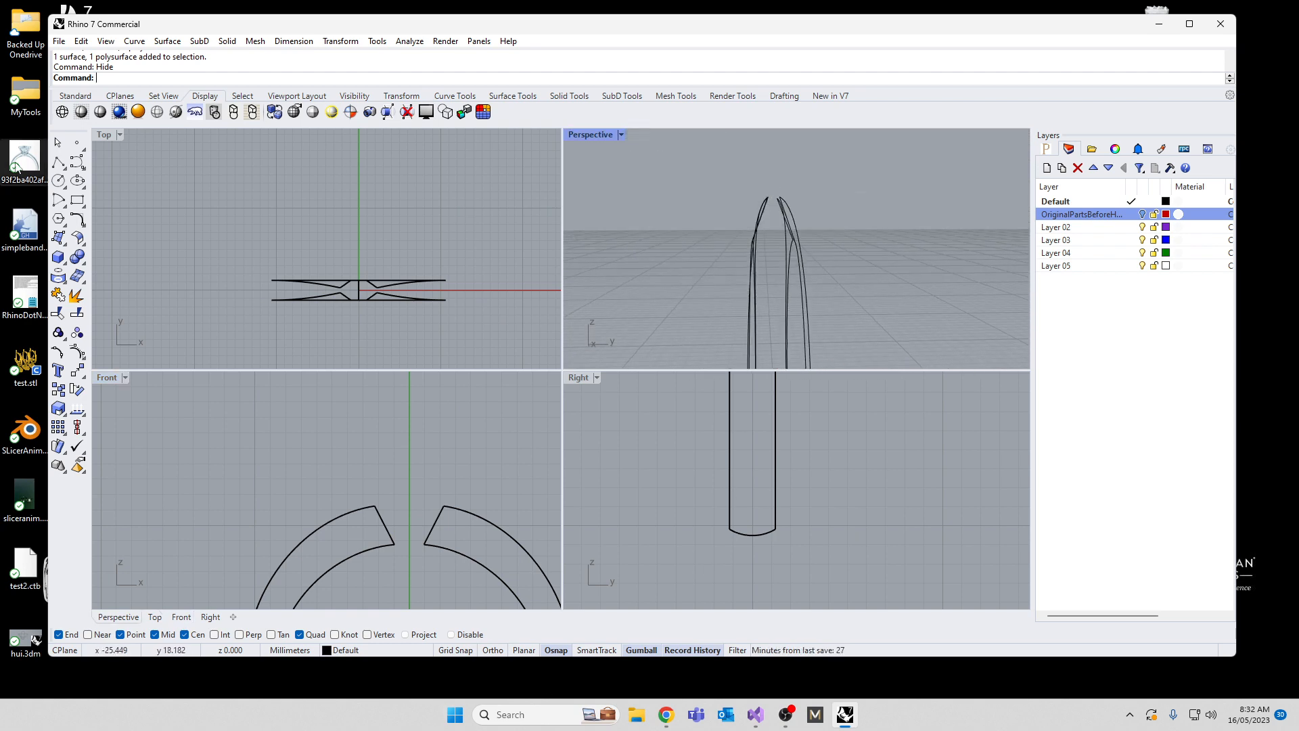
pyautogui.click(65, 207)
pyautogui.click(97, 207)
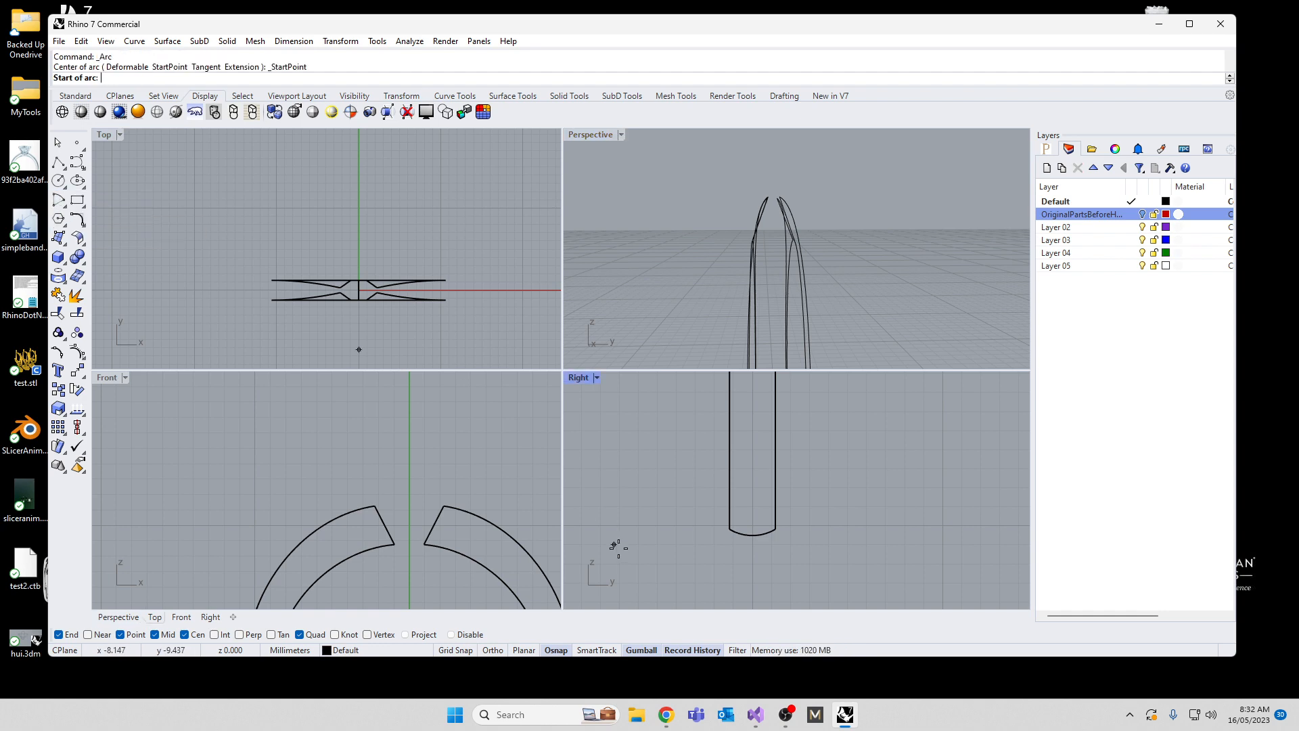
pyautogui.moveTo(841, 159); pyautogui.dragTo(764, 260, button='right')
pyautogui.click(785, 269)
pyautogui.scroll(-8, 721, 545)
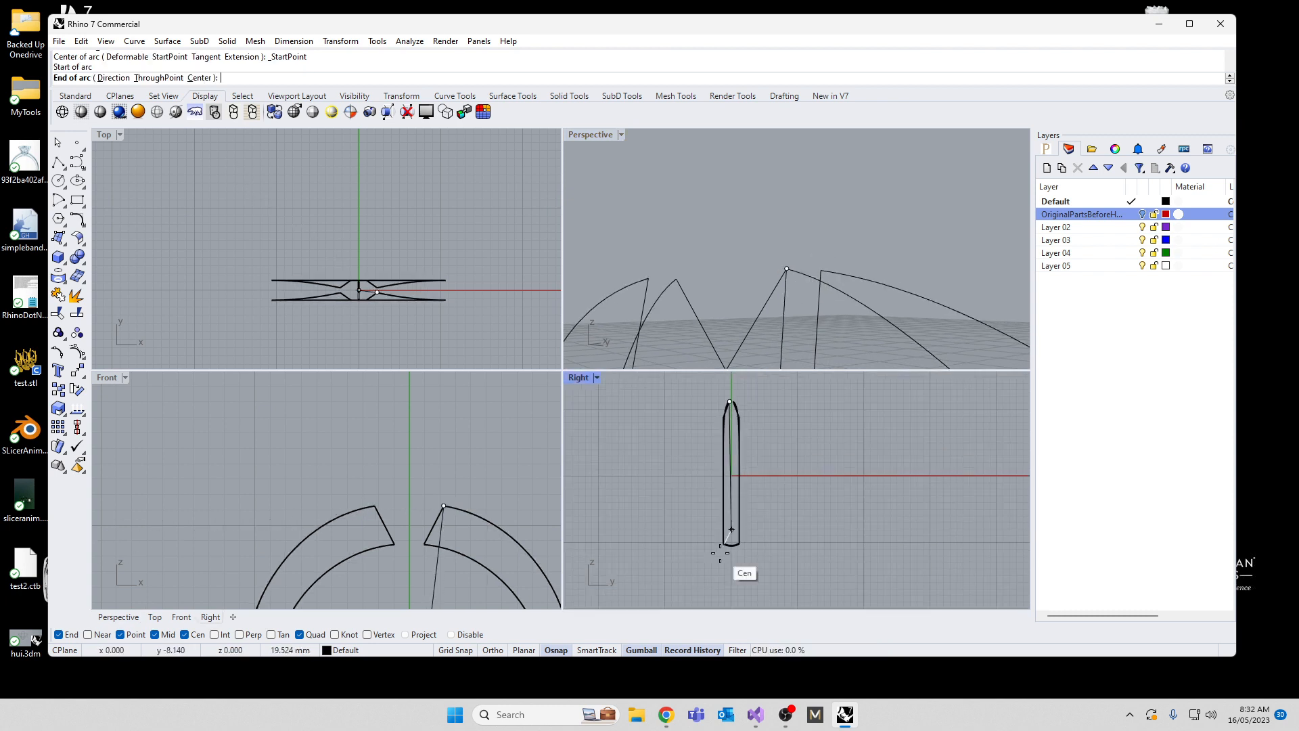
pyautogui.scroll(10, 721, 488)
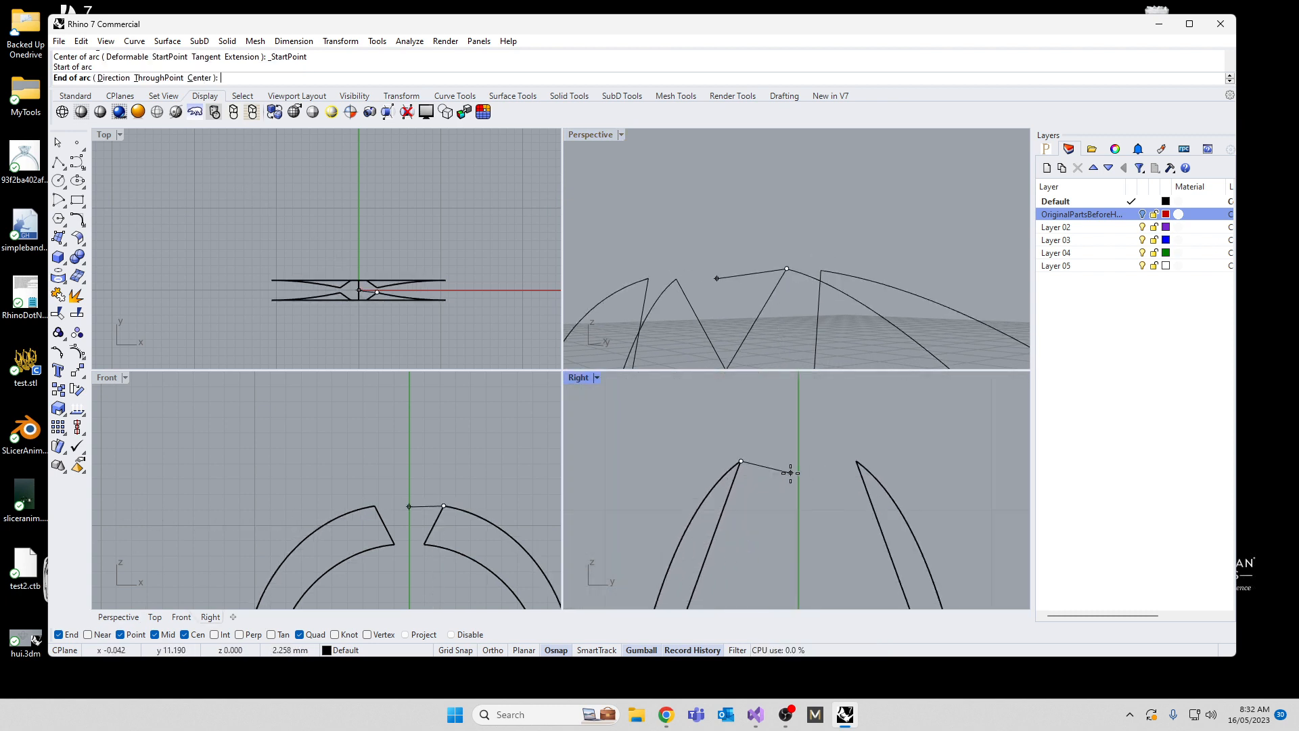
pyautogui.click(821, 270)
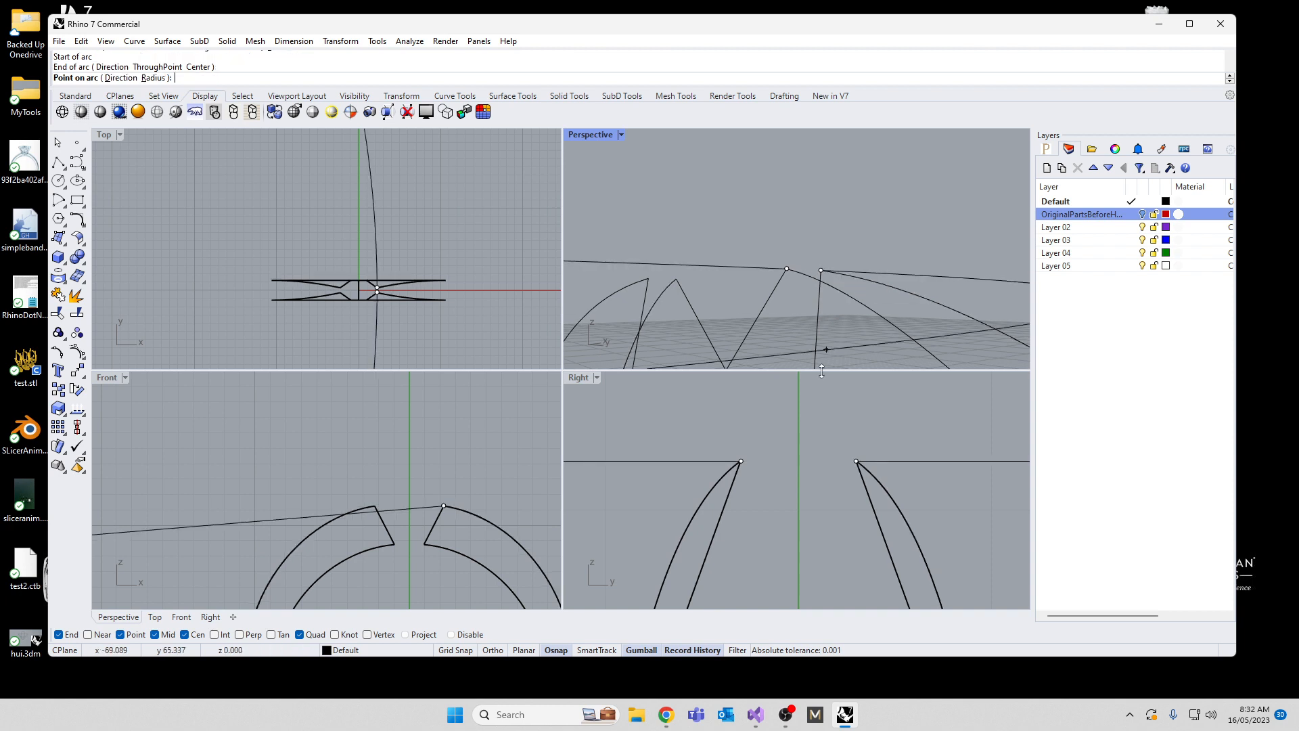
pyautogui.press('shift')
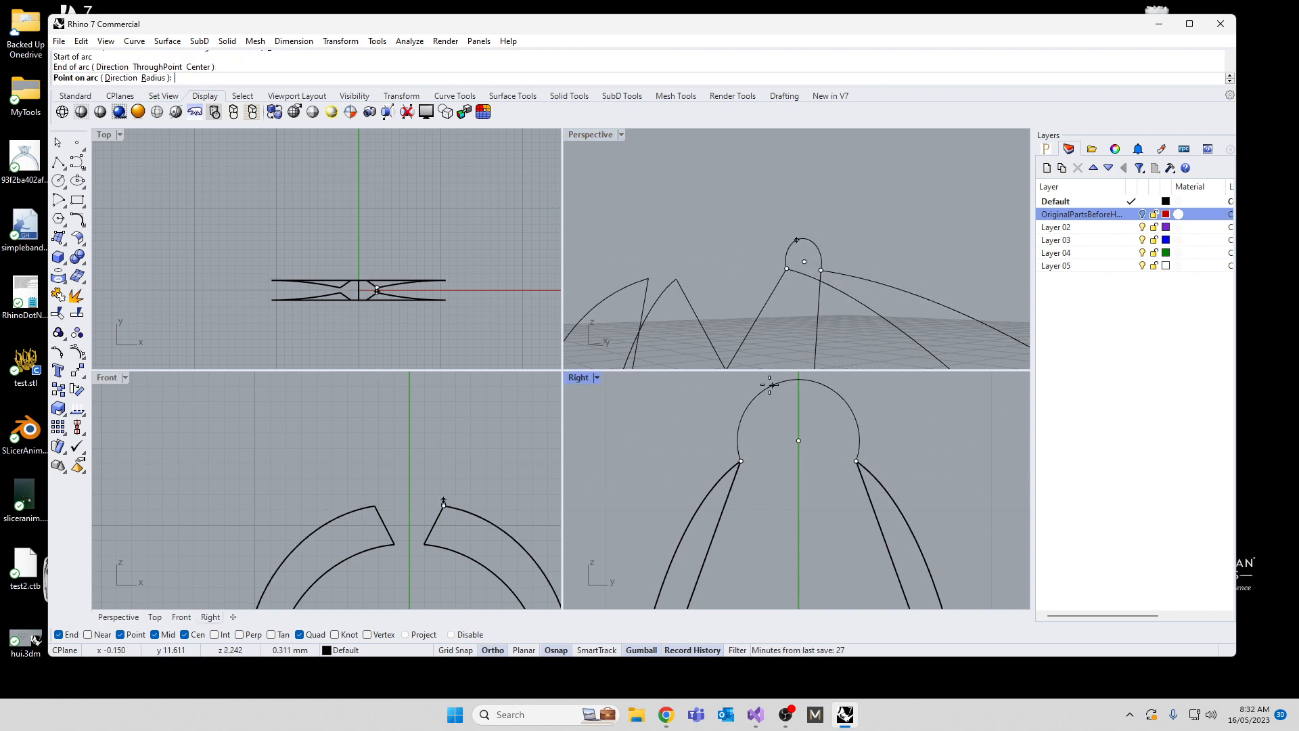
pyautogui.click(783, 441)
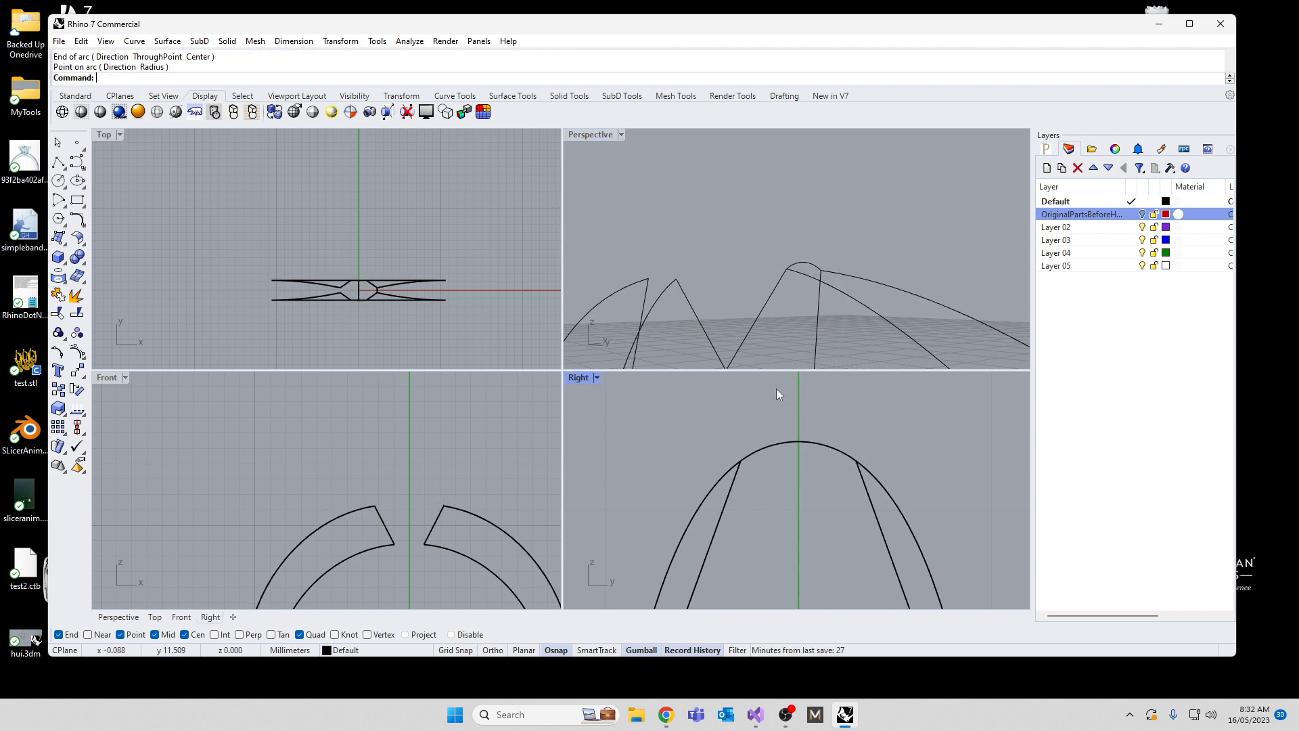
# Step: Mirror the new end arc across the vertical axis through the origin (0) in the Front view, keeping the original, and deselect it
pyautogui.moveTo(785, 351); pyautogui.dragTo(831, 295, button='right')
pyautogui.click(837, 274)
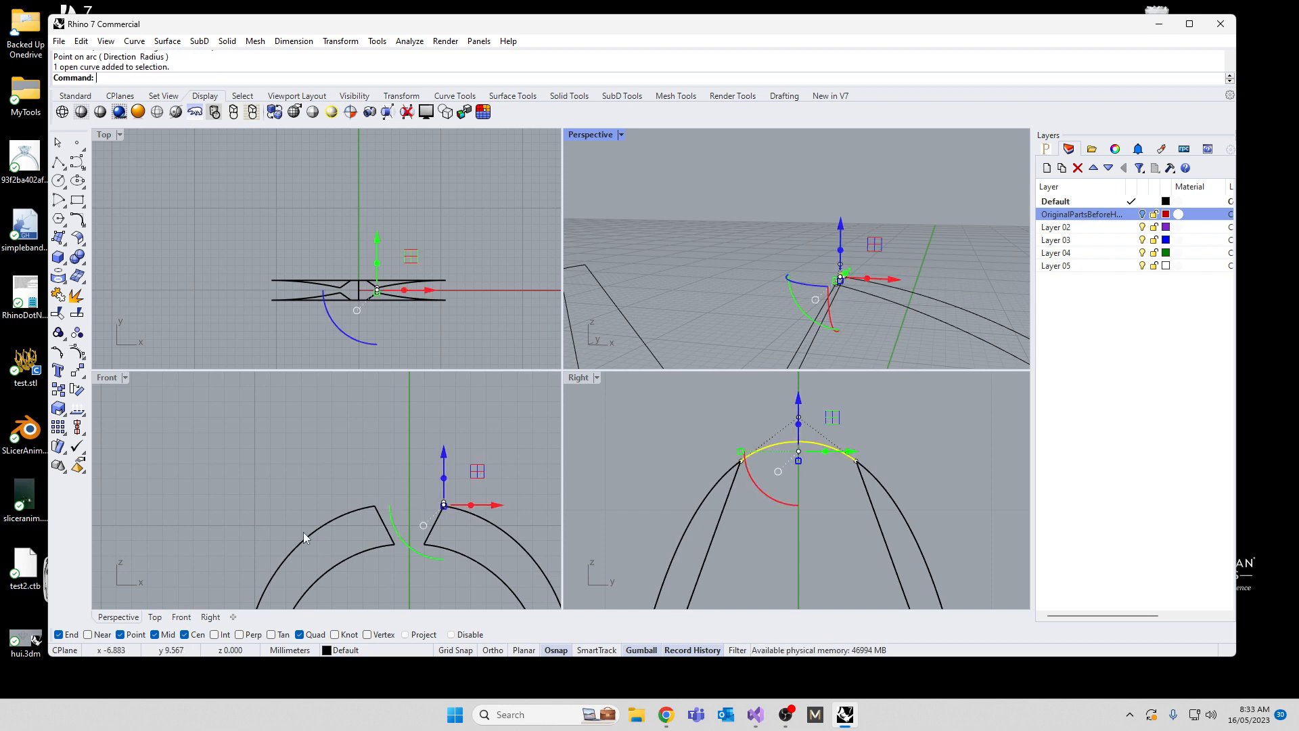
pyautogui.write('Miror')
pyautogui.press('Return')
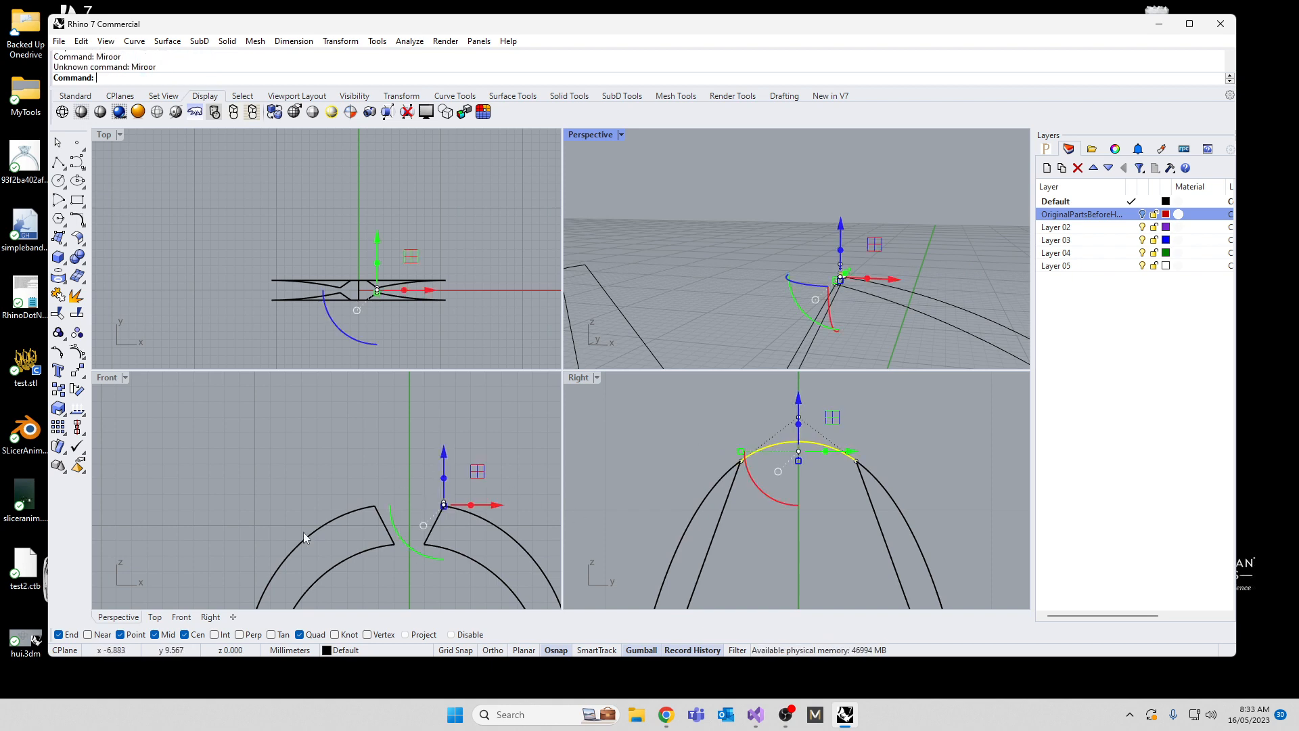
pyautogui.write('0')
pyautogui.press('Return')
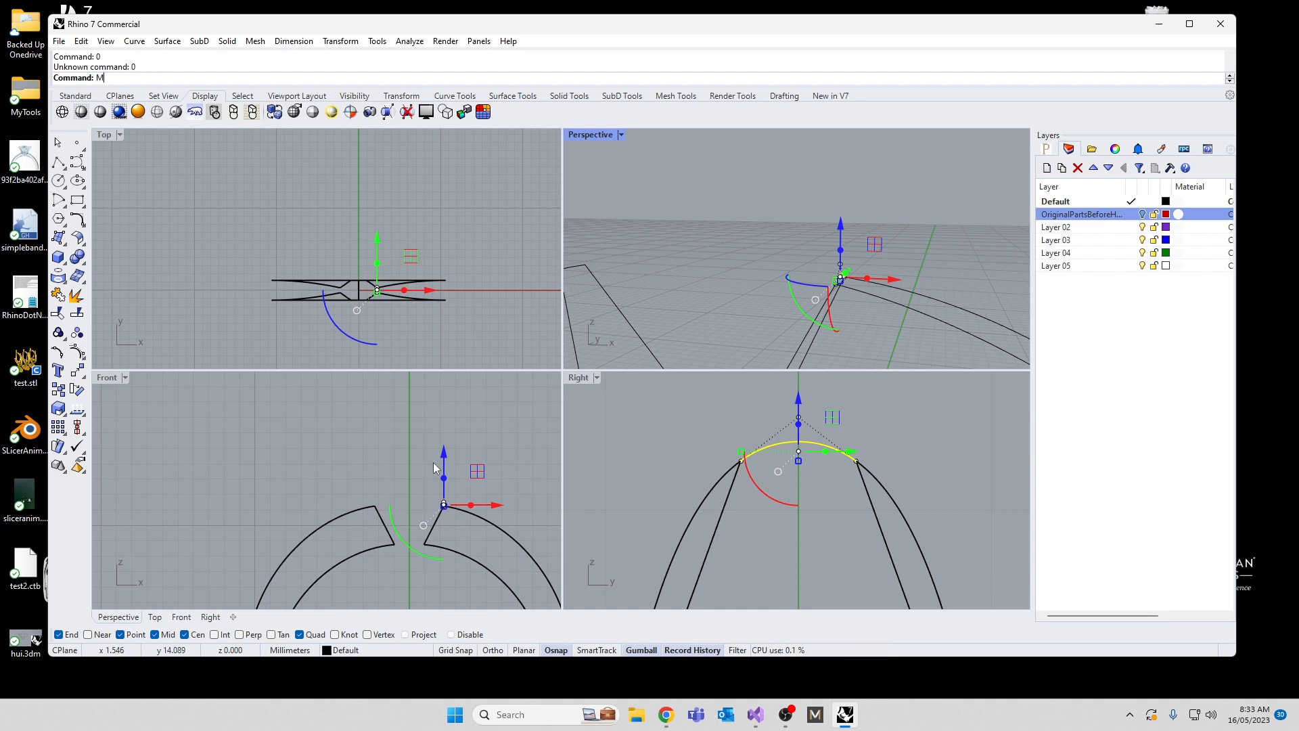
pyautogui.press('Return')
pyautogui.write('0')
pyautogui.press('Return')
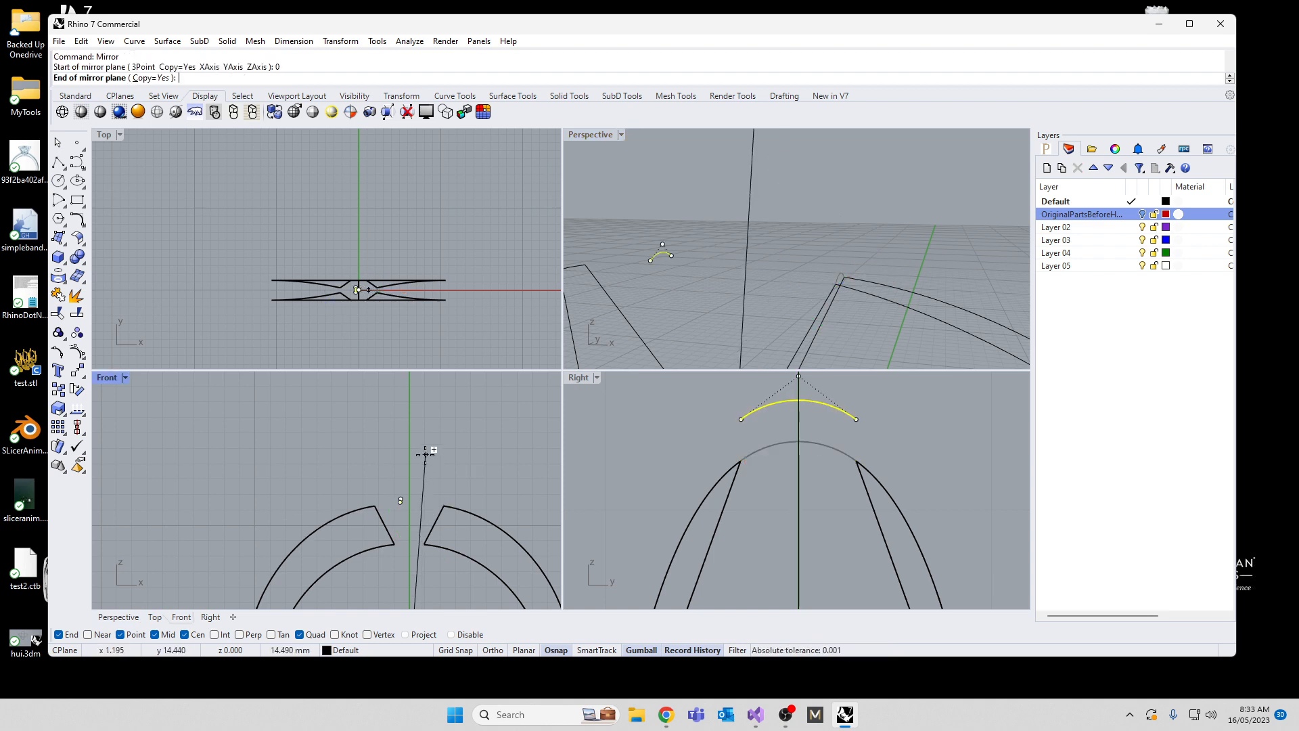
pyautogui.keyDown('shift'); pyautogui.click(414, 450); pyautogui.keyUp('shift')
pyautogui.click(320, 444)
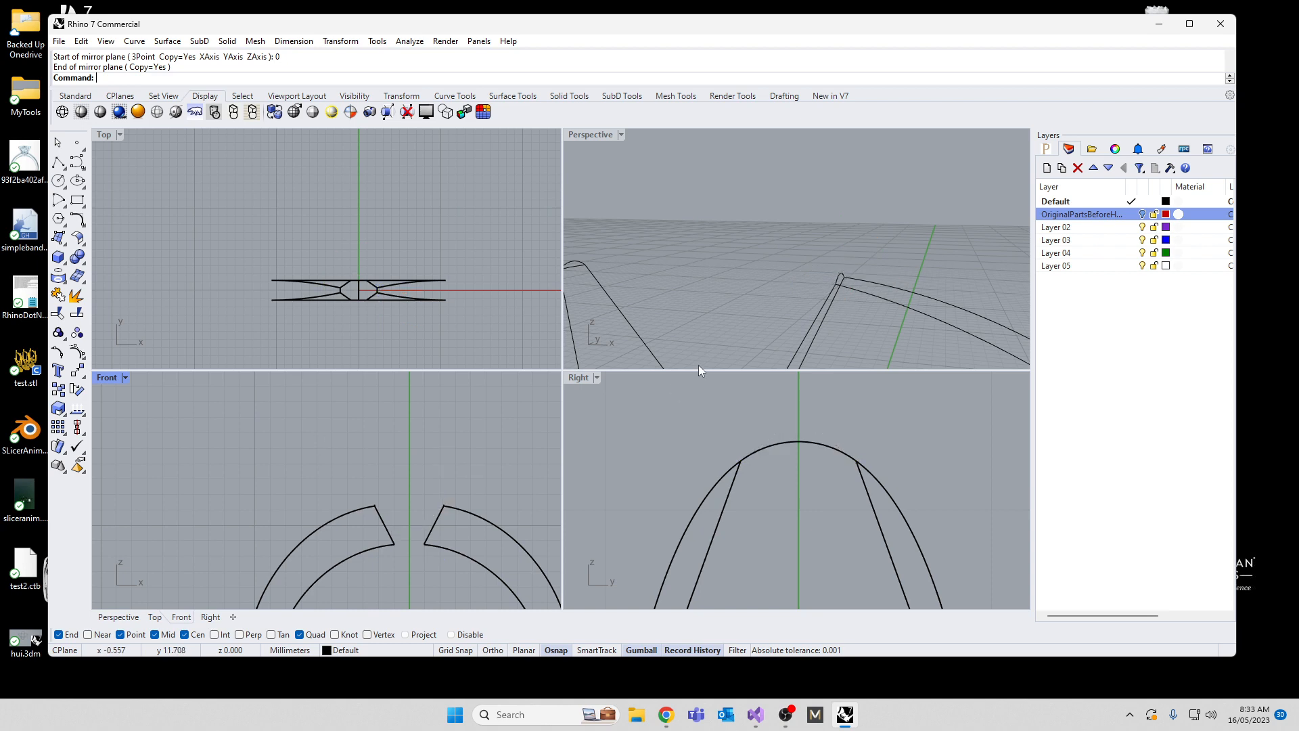
# Step: Create the outer band surface with Sweep2, using the two outer curves as rails and the three arcs as cross-sections, and deselect the rails
pyautogui.scroll(-5, 727, 239)
pyautogui.moveTo(726, 238); pyautogui.dragTo(750, 295, button='right')
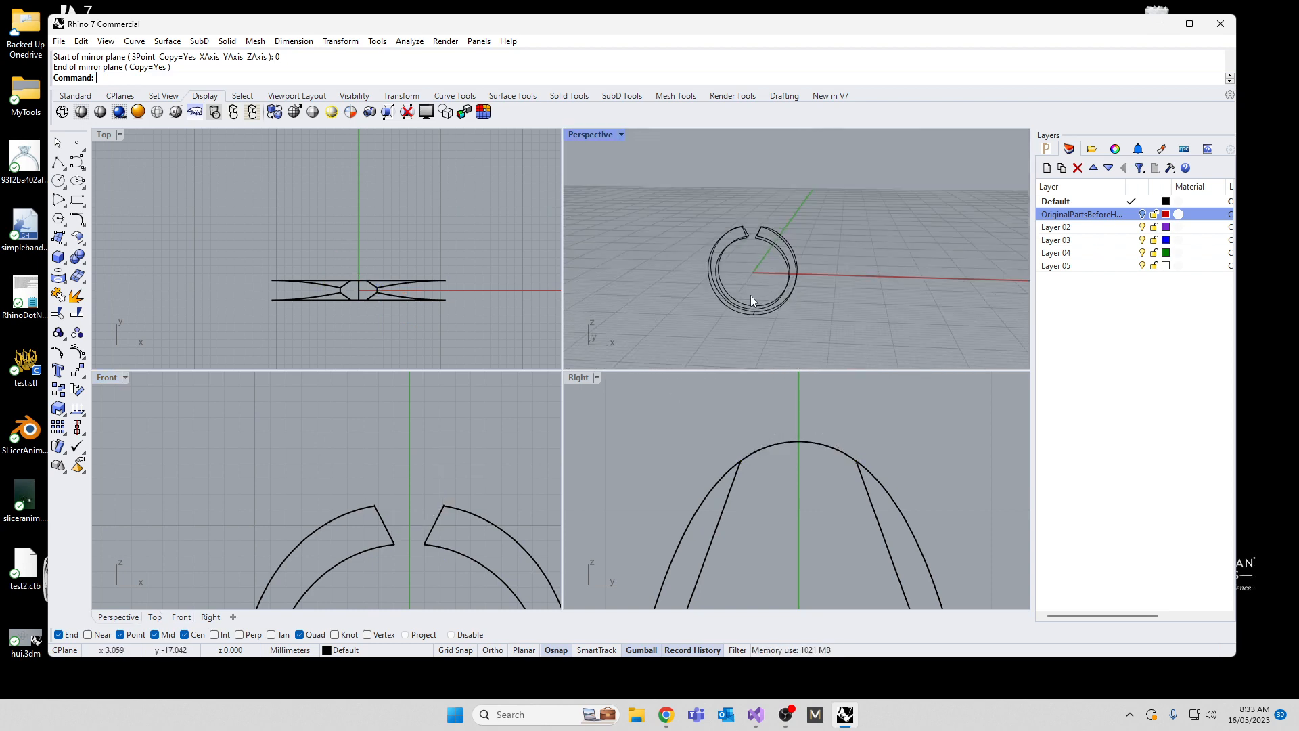
pyautogui.scroll(3, 751, 297)
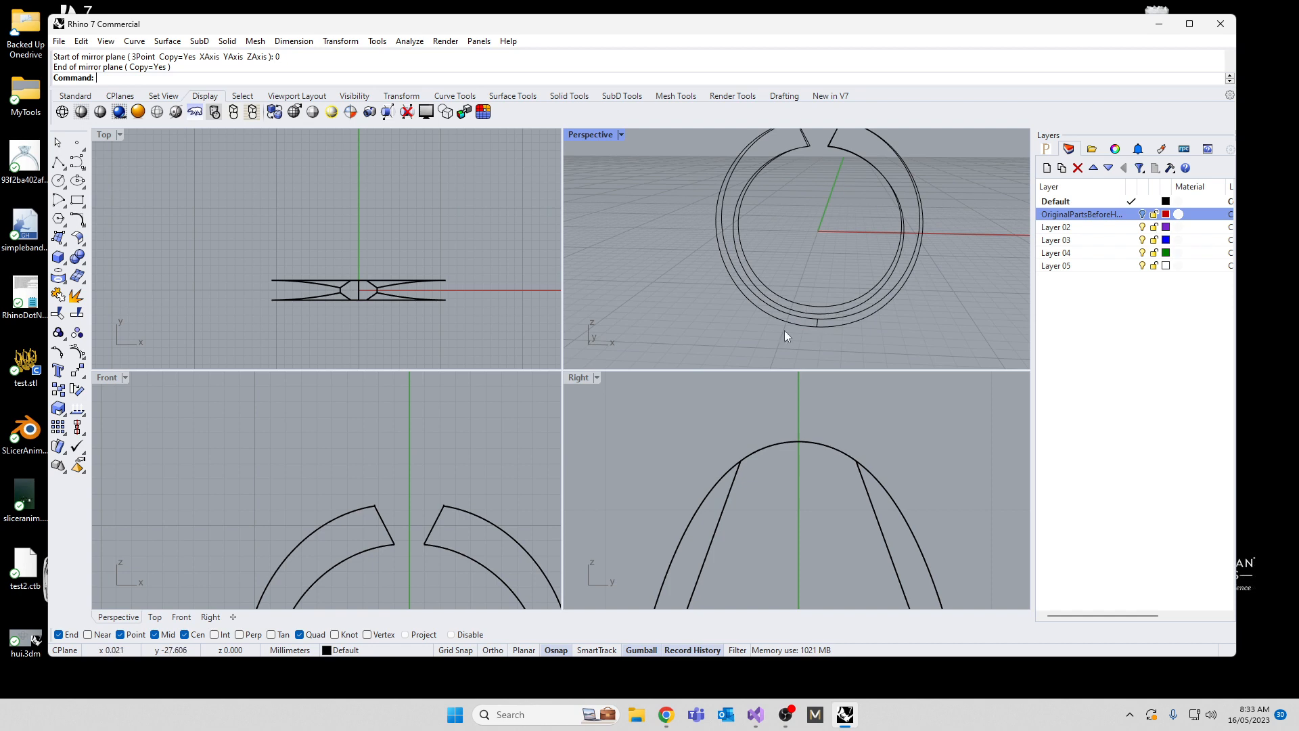
pyautogui.moveTo(823, 242); pyautogui.dragTo(738, 295, button='right')
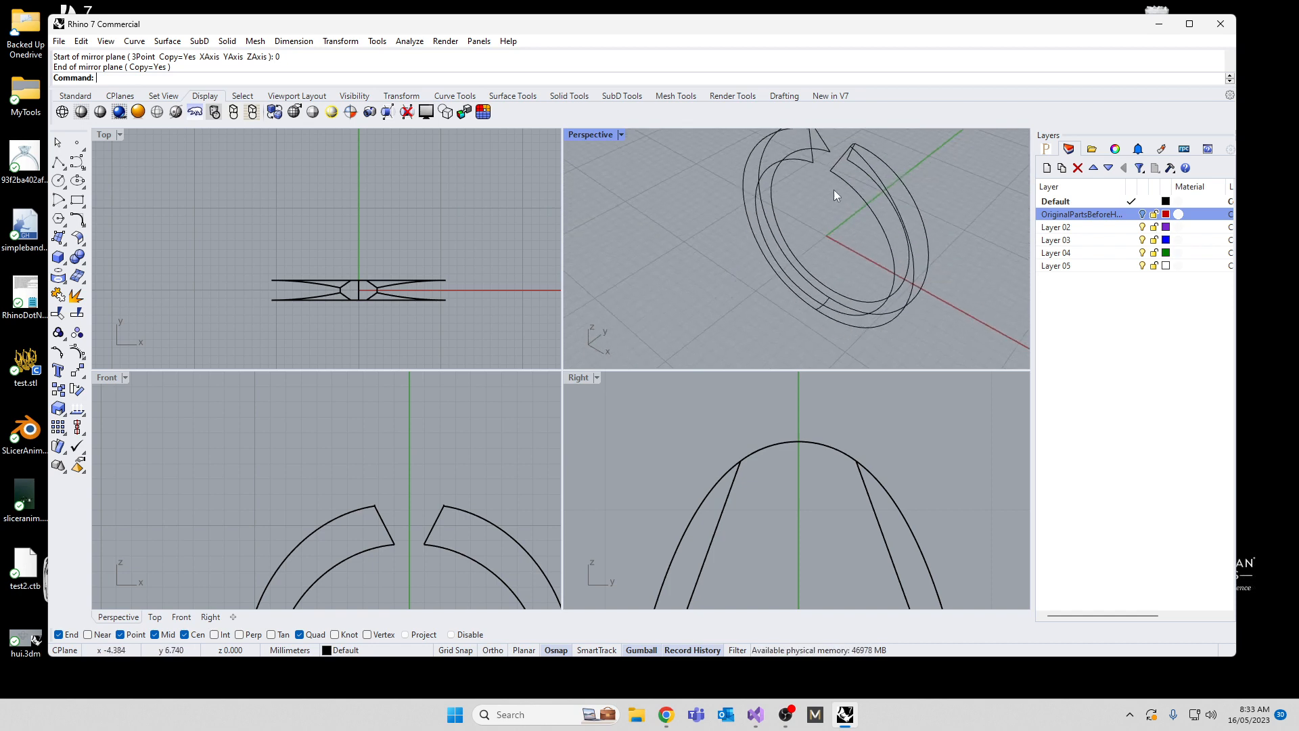
pyautogui.click(870, 167)
pyautogui.keyDown('shift'); pyautogui.click(876, 161); pyautogui.keyUp('shift')
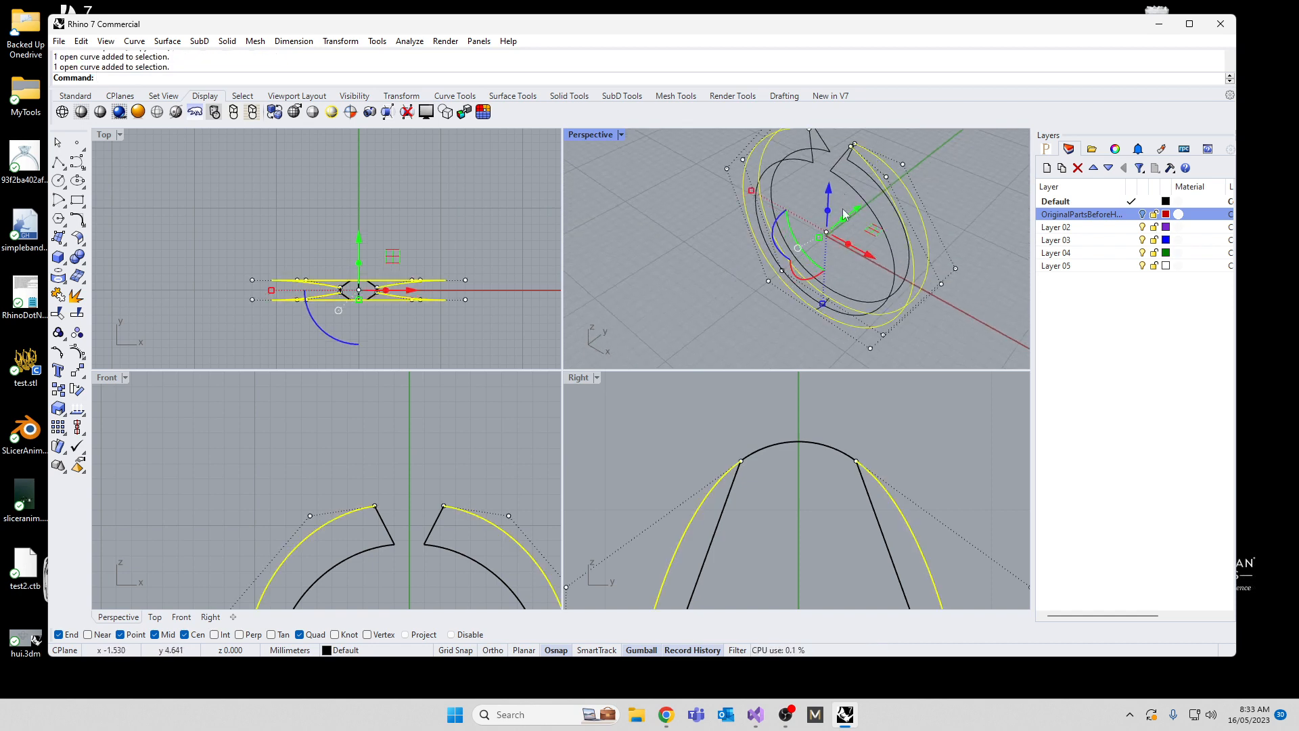
pyautogui.write('Sweep2')
pyautogui.press('Return')
pyautogui.scroll(-4, 879, 184)
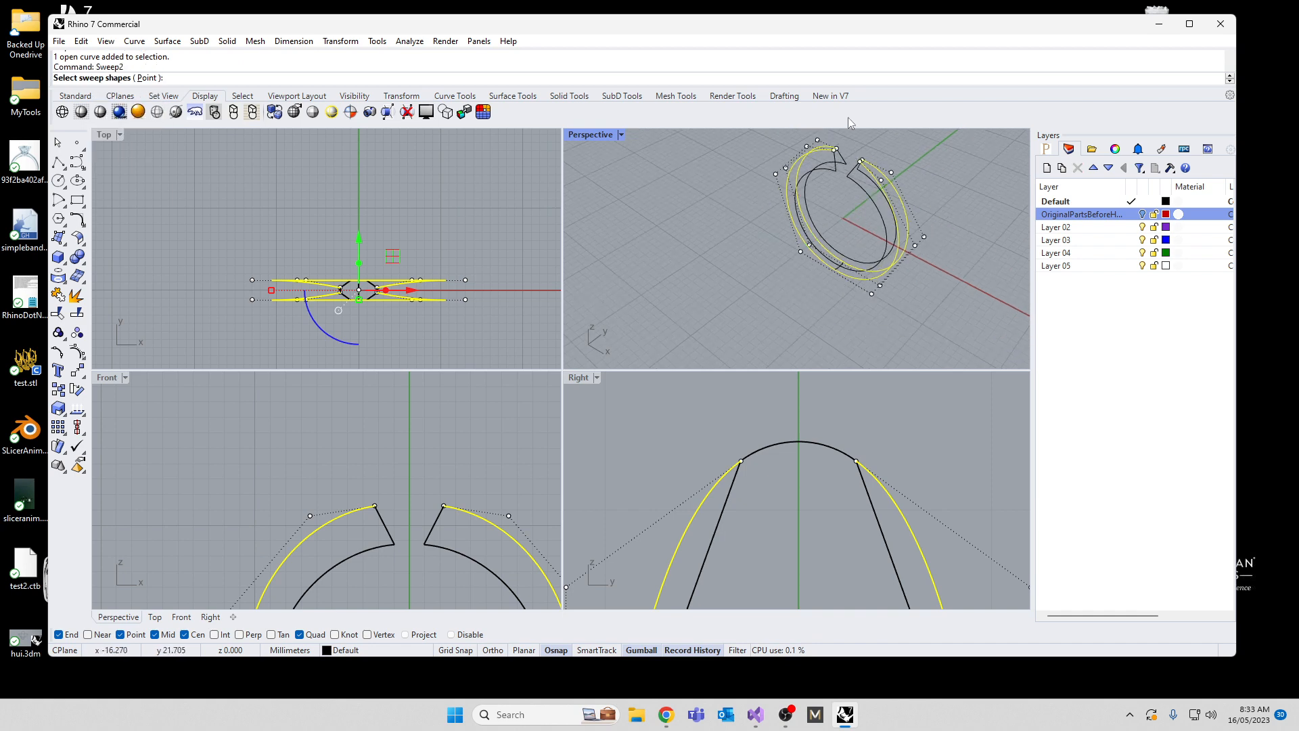
pyautogui.scroll(10, 855, 162)
pyautogui.moveTo(855, 188); pyautogui.dragTo(765, 214, button='right')
pyautogui.click(591, 239)
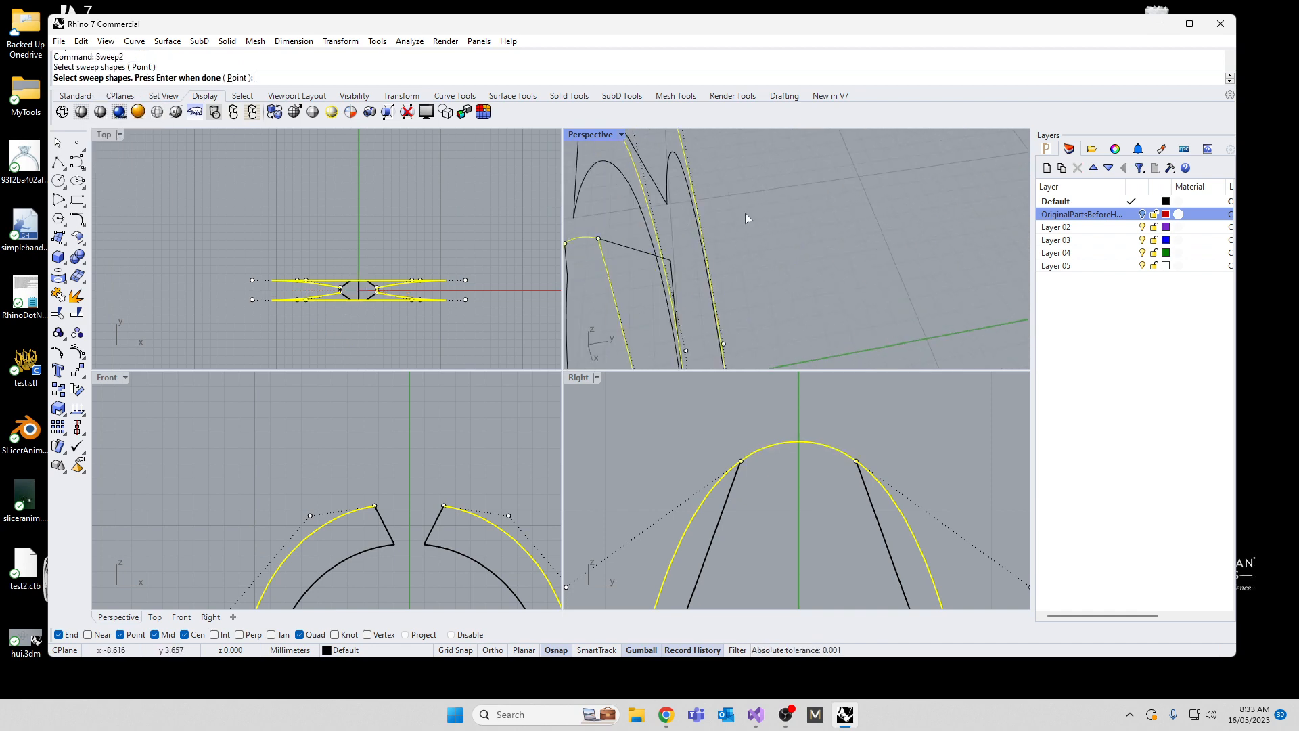
pyautogui.scroll(-3, 745, 213)
pyautogui.click(721, 349)
pyautogui.scroll(-1, 723, 349)
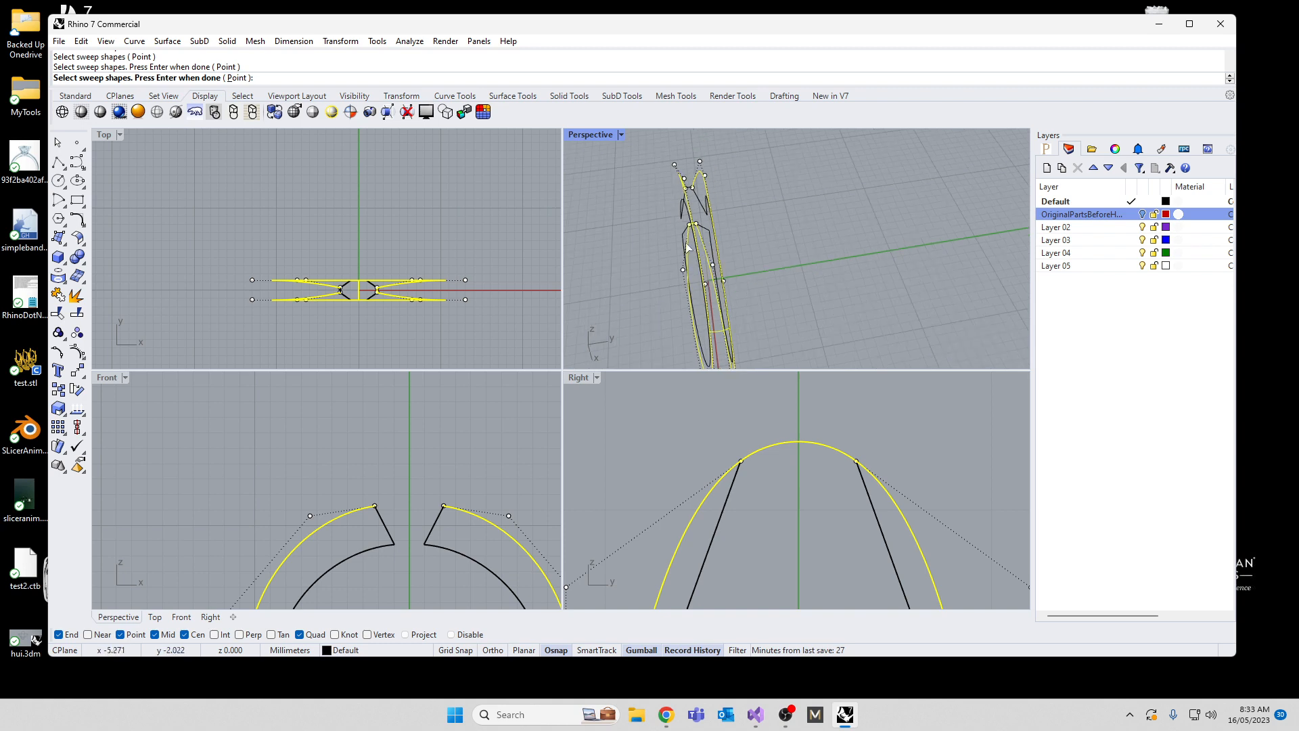
pyautogui.scroll(10, 685, 195)
pyautogui.click(709, 189)
pyautogui.press('Return')
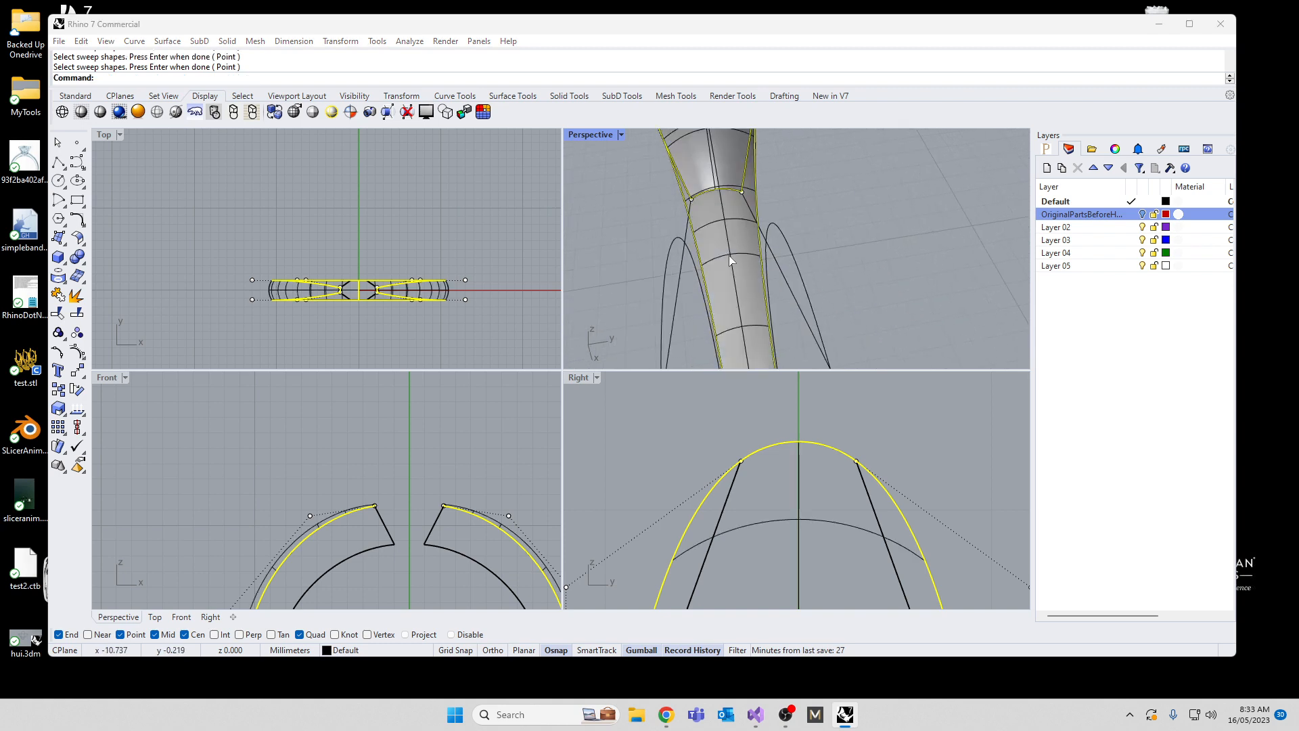
pyautogui.scroll(-6, 730, 261)
pyautogui.moveTo(729, 261); pyautogui.dragTo(834, 207, button='right')
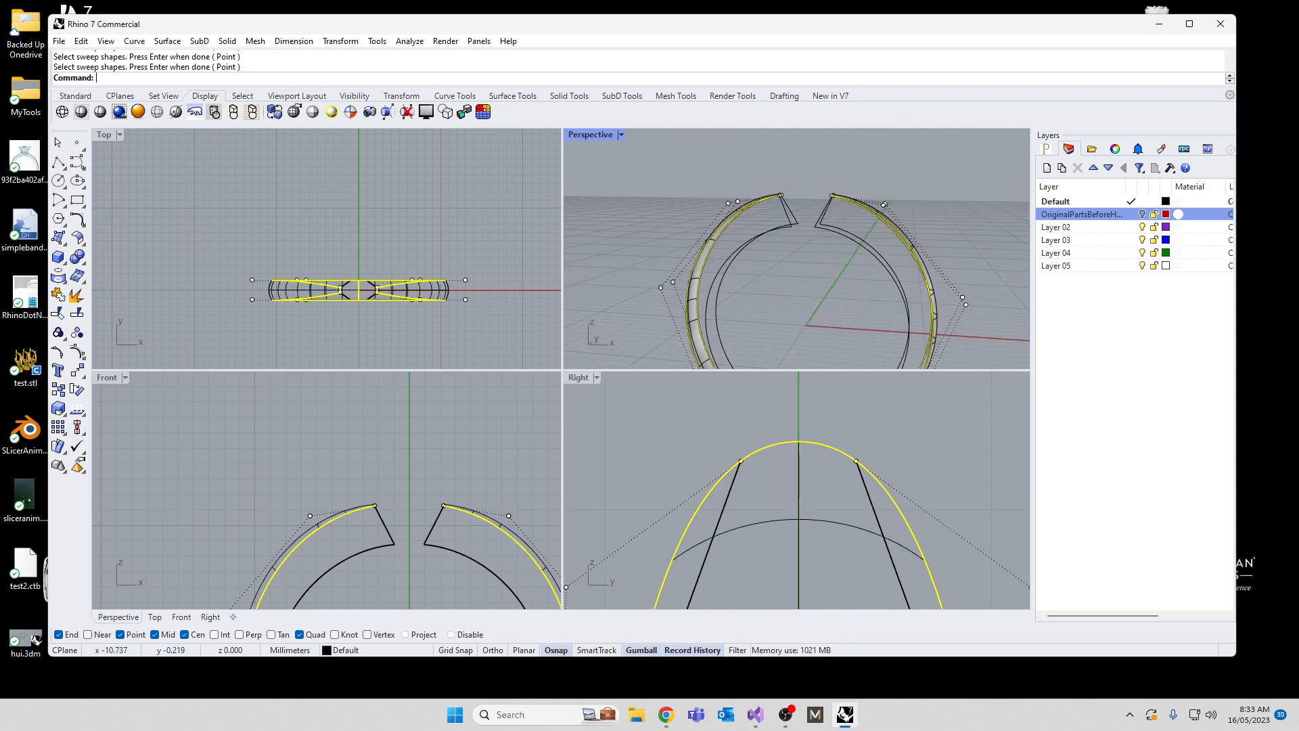
pyautogui.press('Return')
pyautogui.click(652, 208)
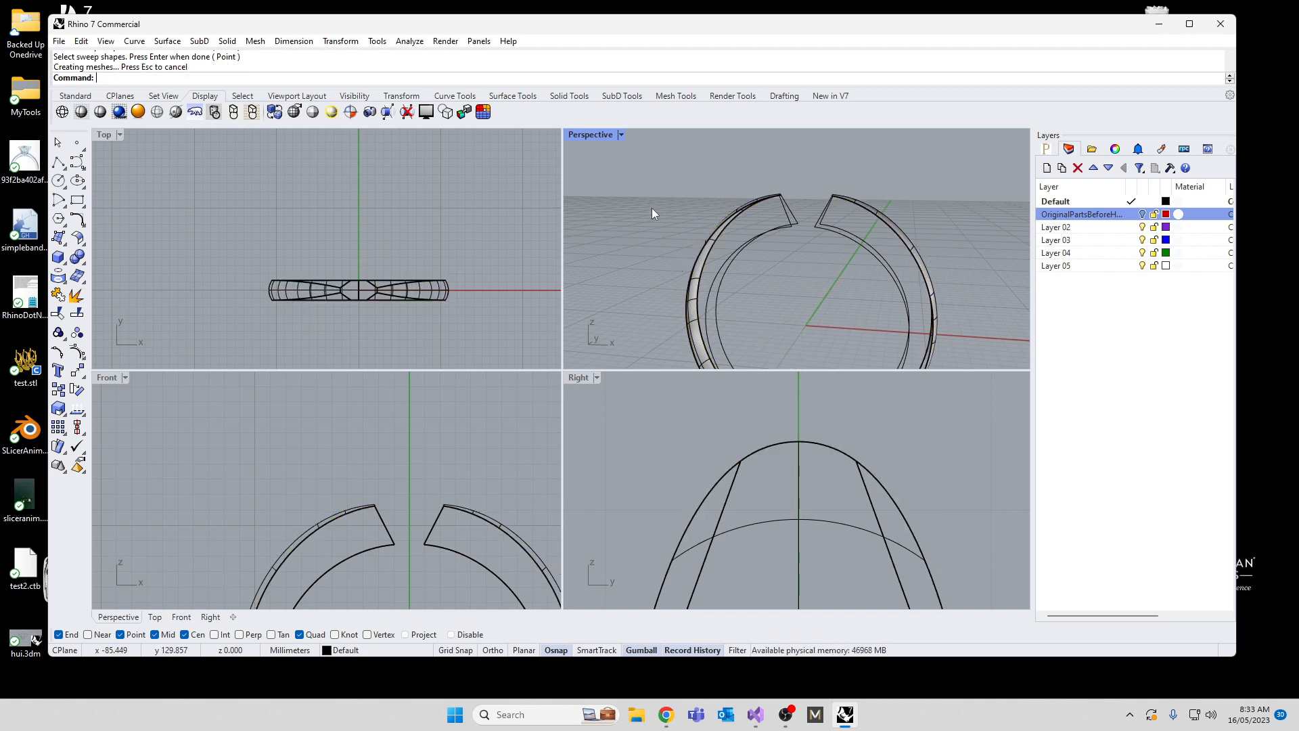
# Step: Draw a shallow arc between the lowest quadrant points of the two inner band curves, bulging toward the ring's centre in the Right view
pyautogui.moveTo(652, 209); pyautogui.dragTo(729, 348, button='right')
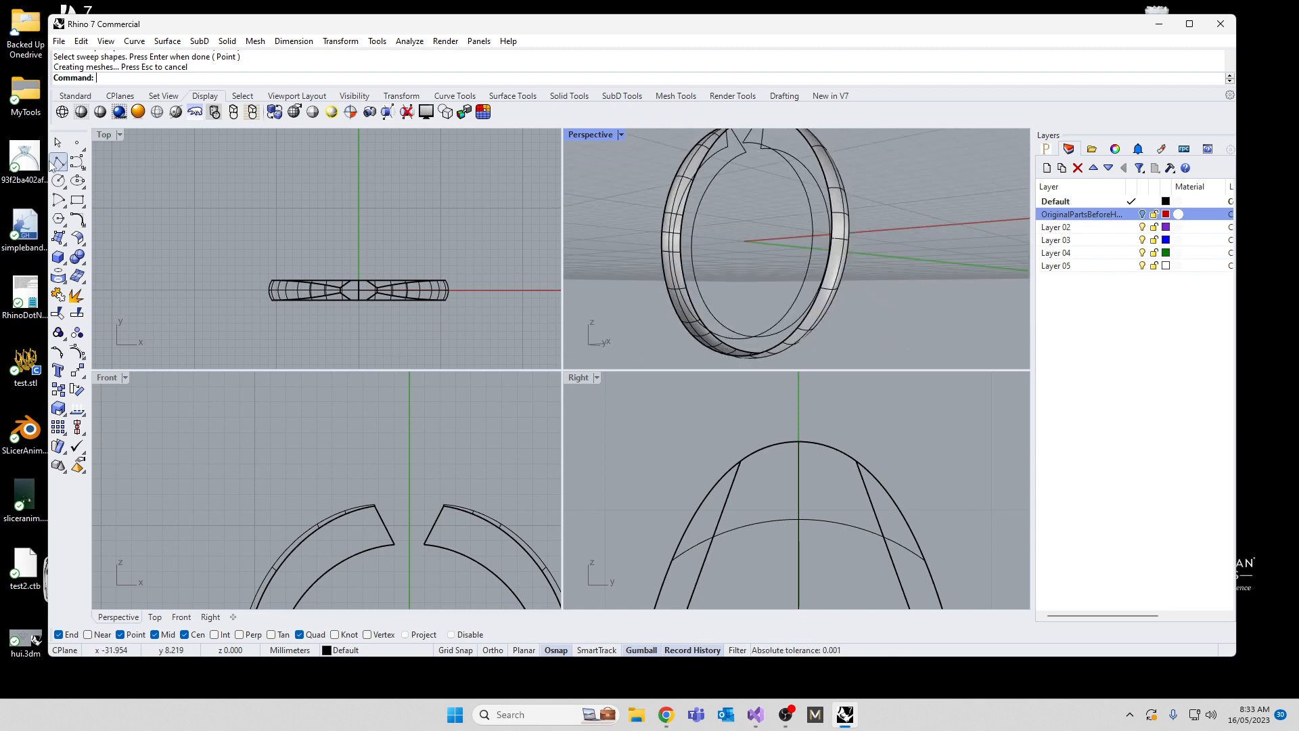
pyautogui.click(61, 215)
pyautogui.click(63, 205)
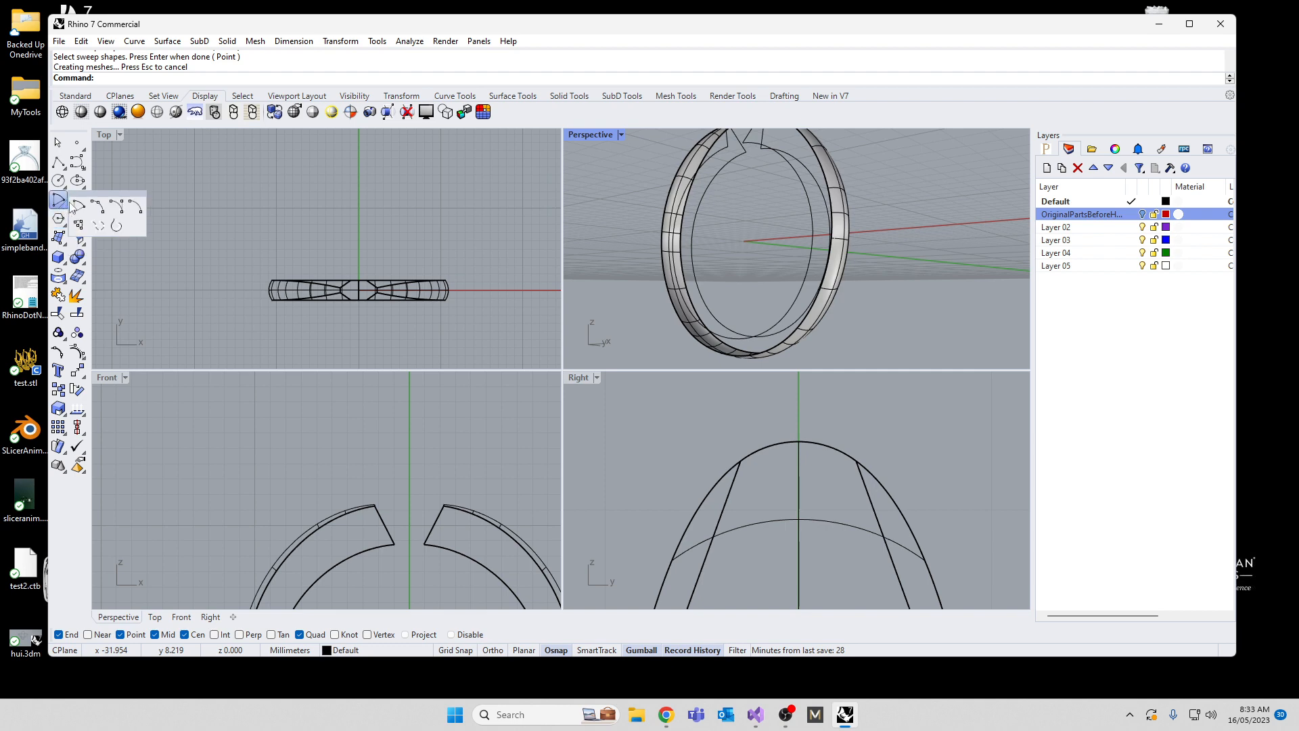
pyautogui.click(96, 207)
pyautogui.scroll(-3, 731, 284)
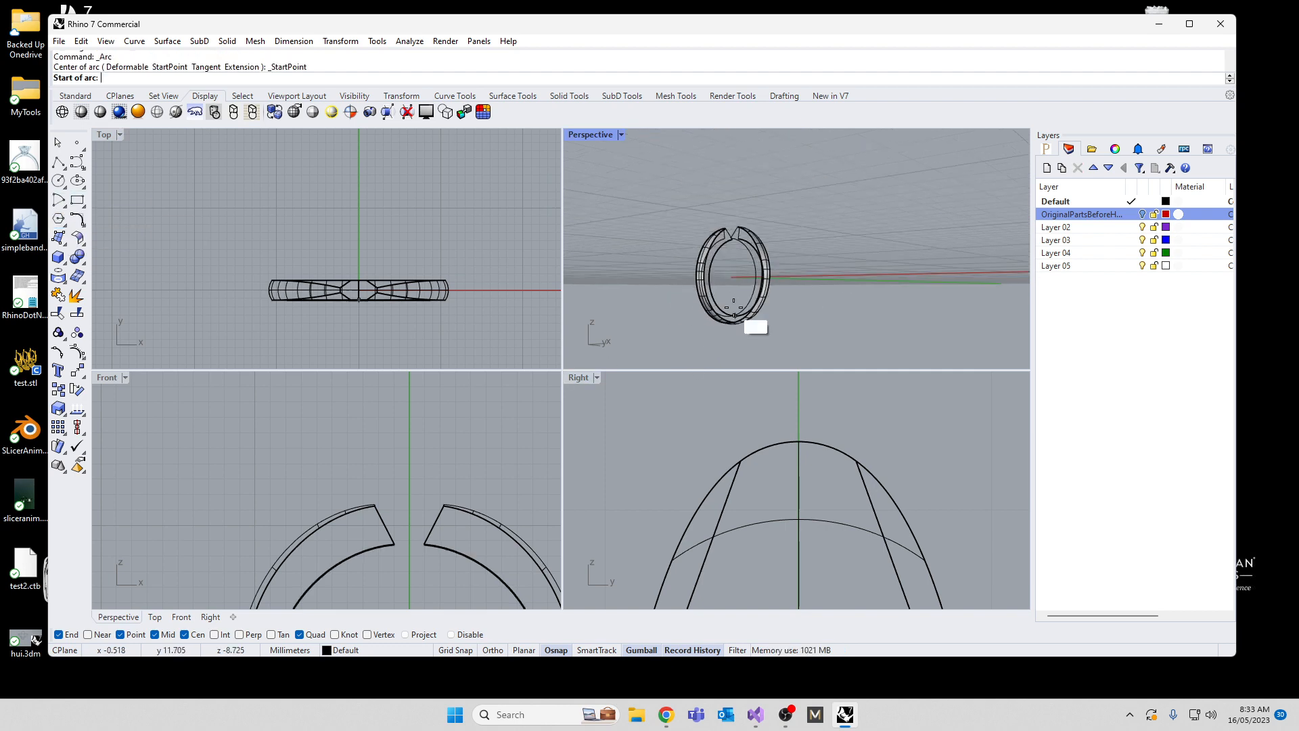
pyautogui.scroll(-3, 433, 514)
pyautogui.scroll(6, 439, 534)
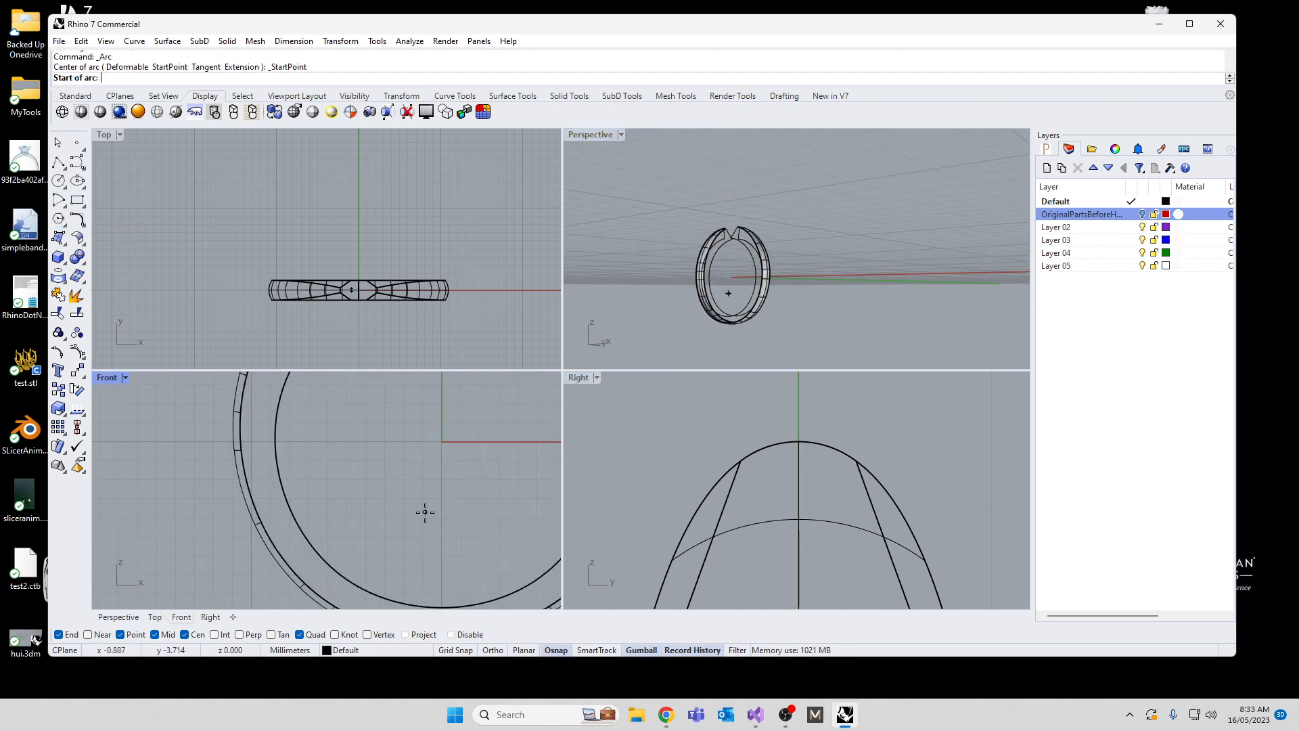
pyautogui.scroll(-7, 422, 514)
pyautogui.scroll(15, 435, 574)
pyautogui.click(409, 486)
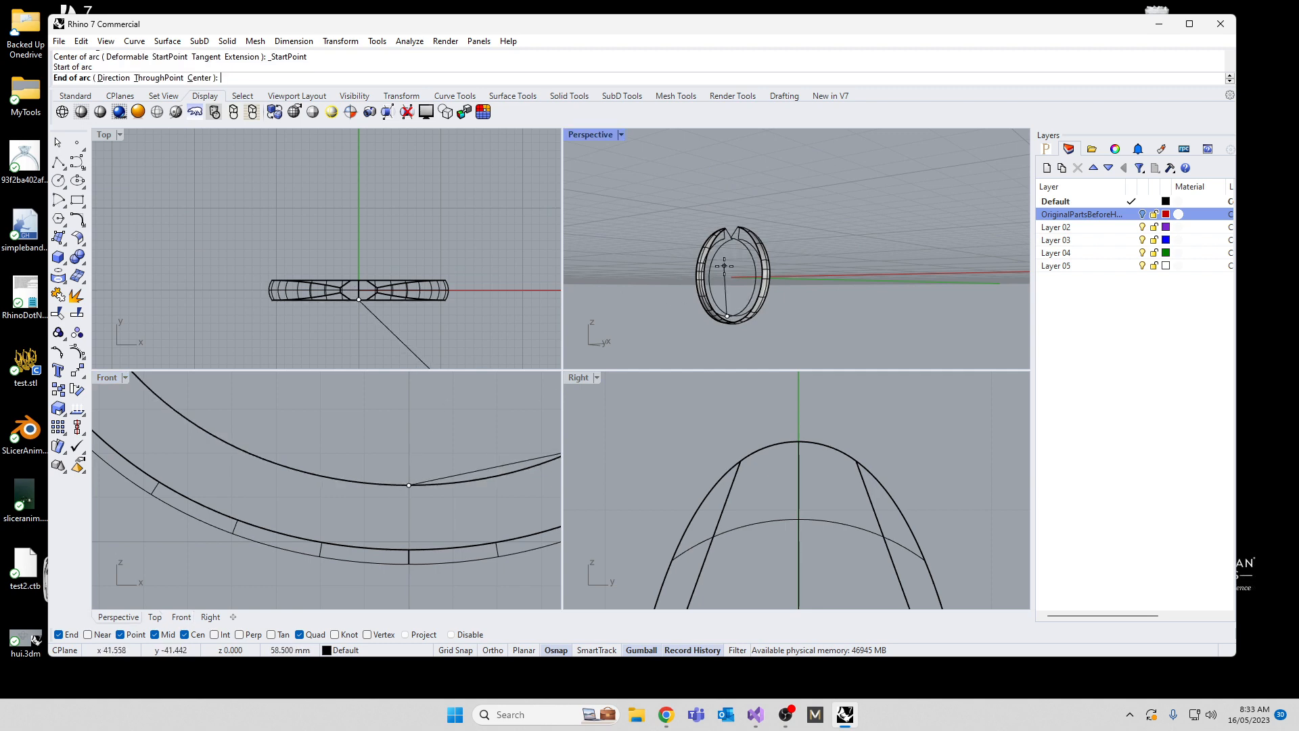
pyautogui.moveTo(725, 282); pyautogui.dragTo(722, 73, button='right')
pyautogui.scroll(8, 738, 291)
pyautogui.scroll(-9, 710, 177)
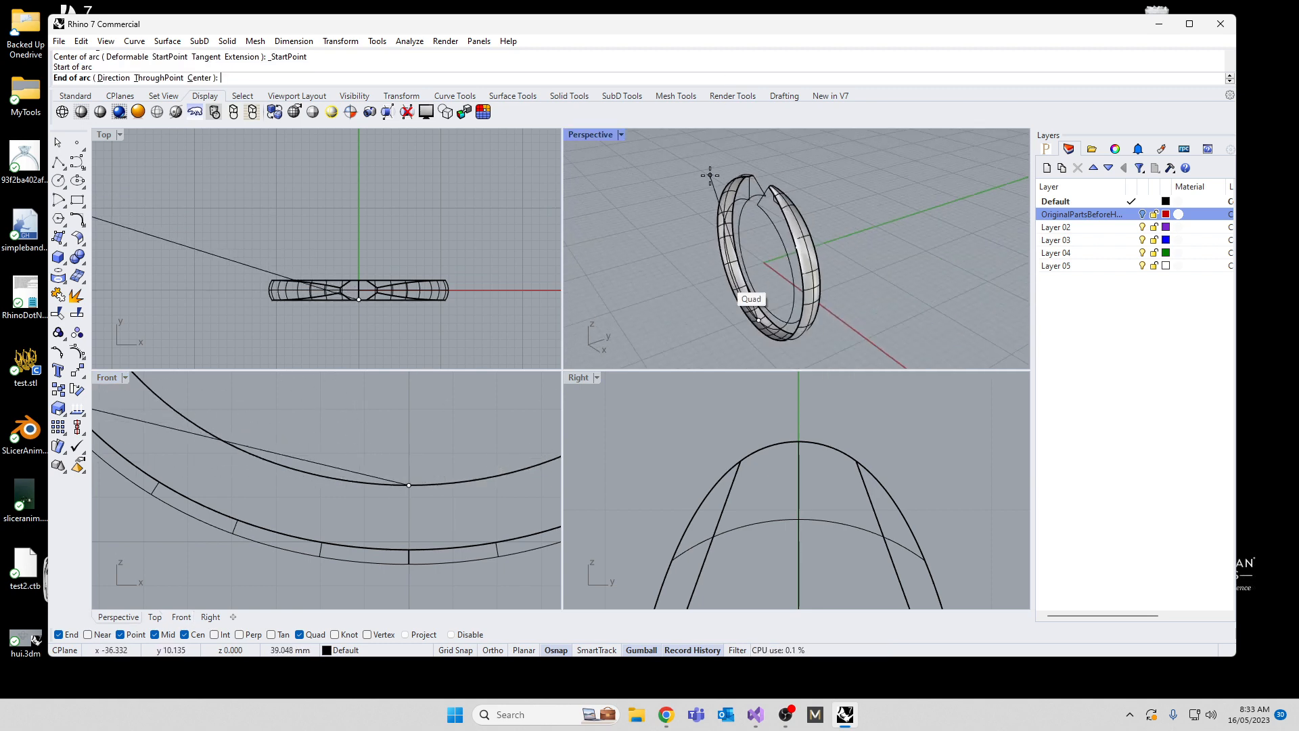
pyautogui.scroll(10, 774, 352)
pyautogui.click(754, 262)
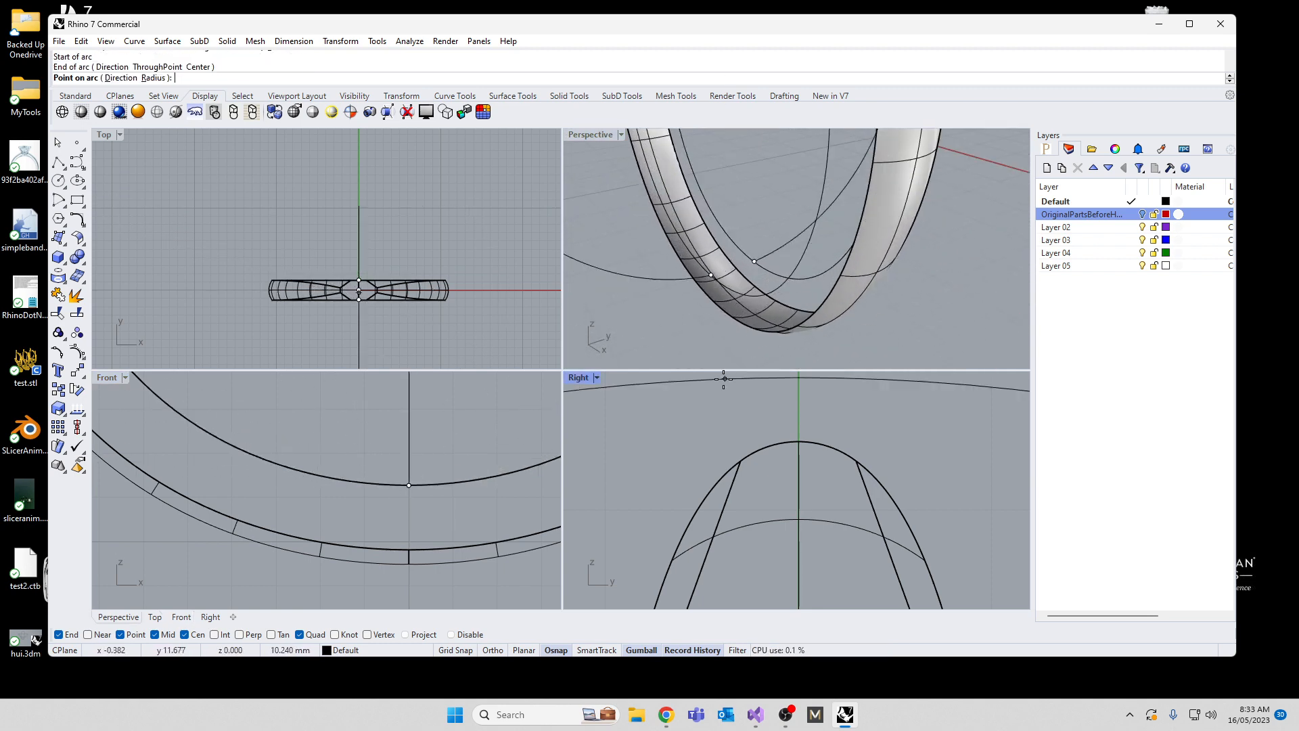
pyautogui.scroll(-10, 776, 580)
pyautogui.scroll(10, 776, 581)
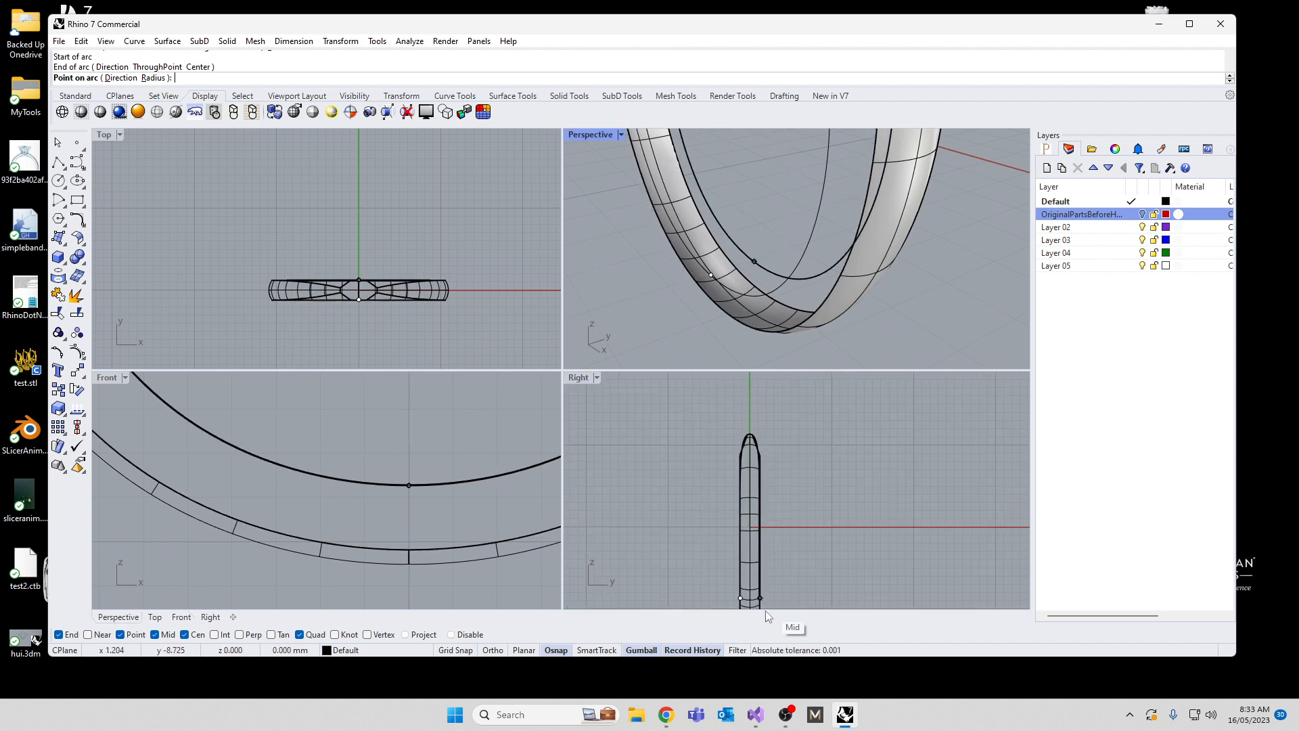
pyautogui.scroll(2, 788, 454)
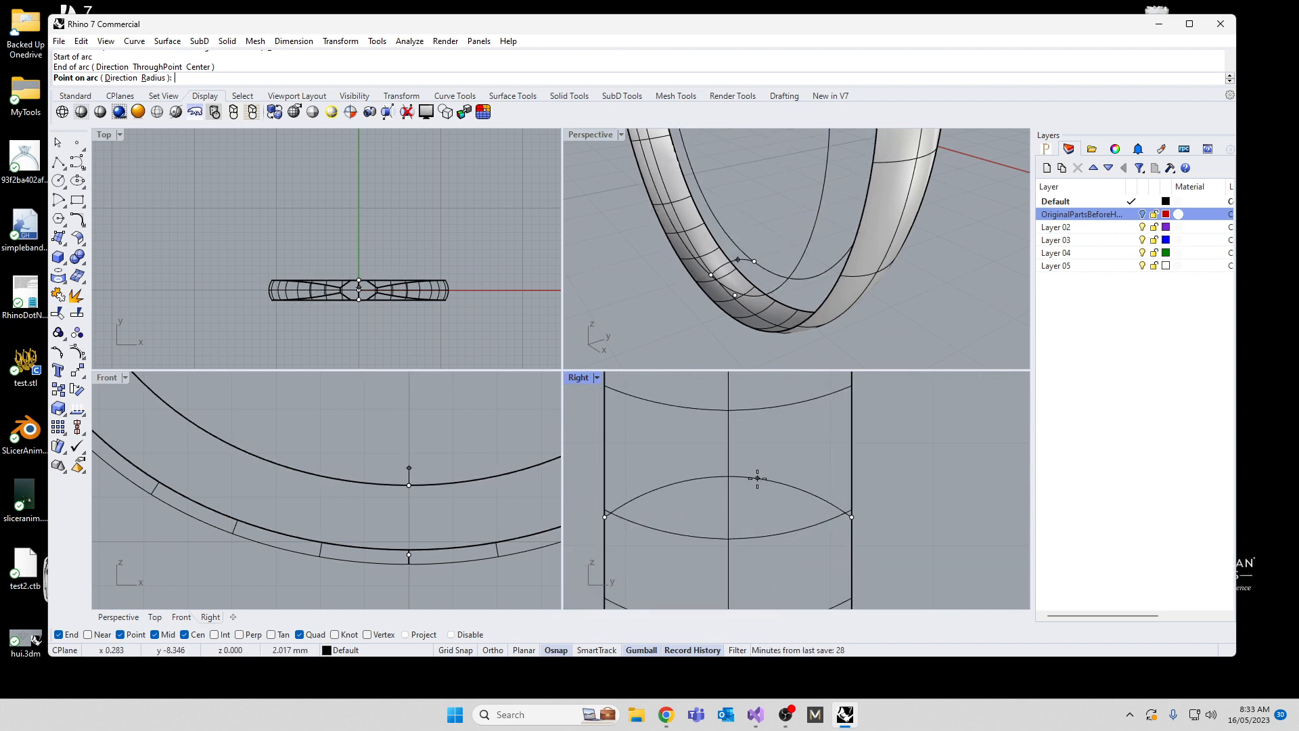
pyautogui.click(751, 505)
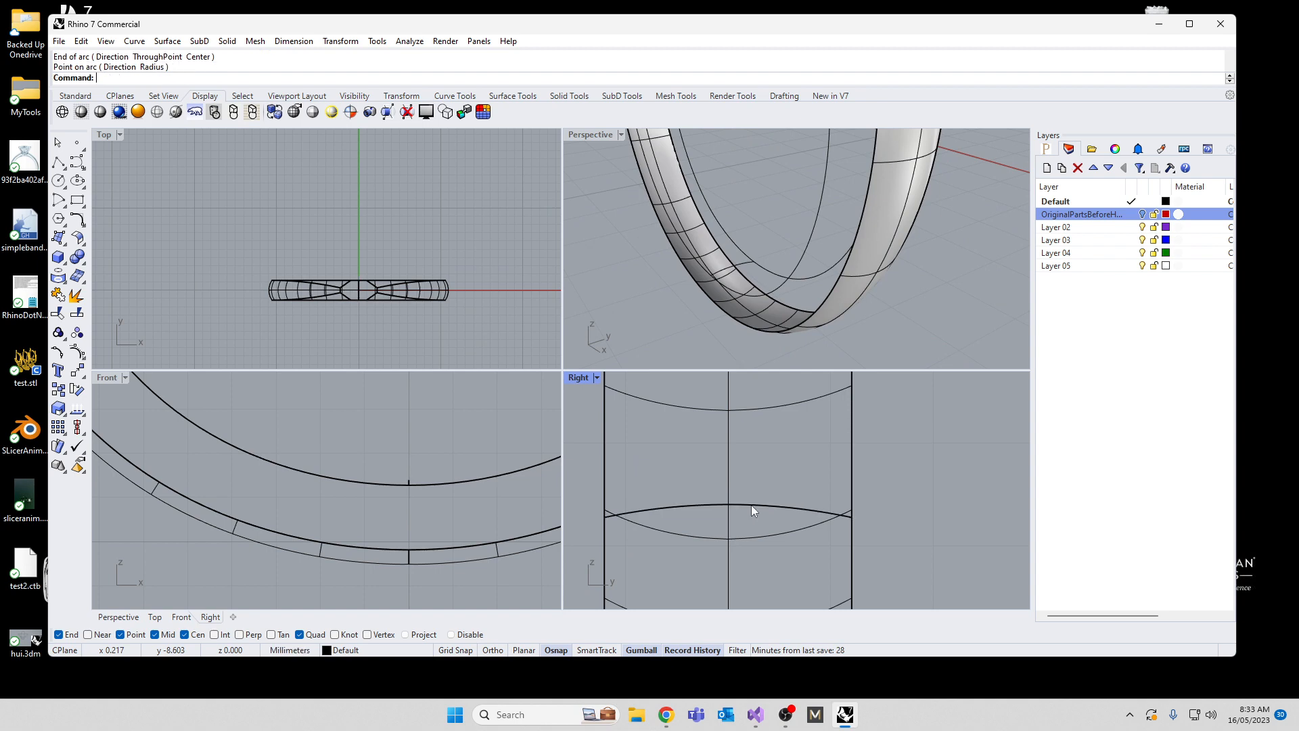
# Step: Draw a straight line joining the upper ends of the two inner band curves on each side of the gap
pyautogui.moveTo(743, 333); pyautogui.dragTo(770, 157, button='right')
pyautogui.scroll(5, 771, 162)
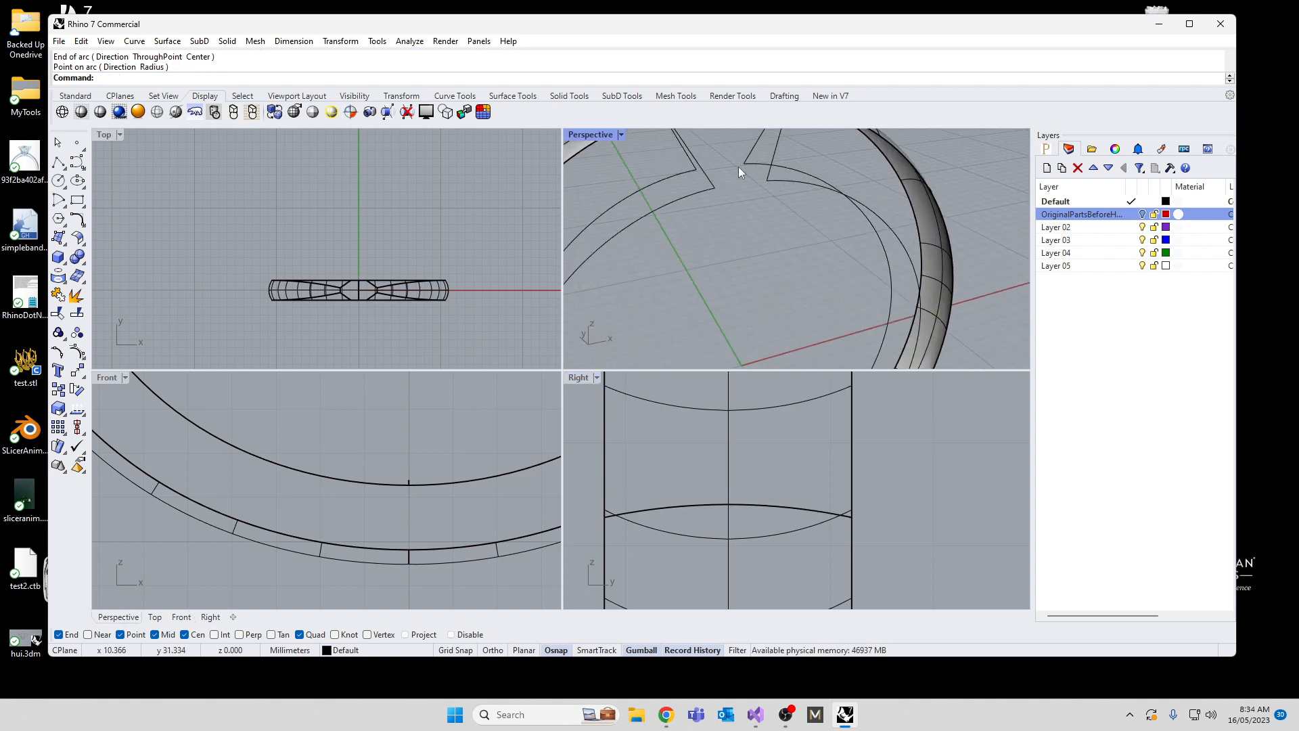
pyautogui.click(72, 164)
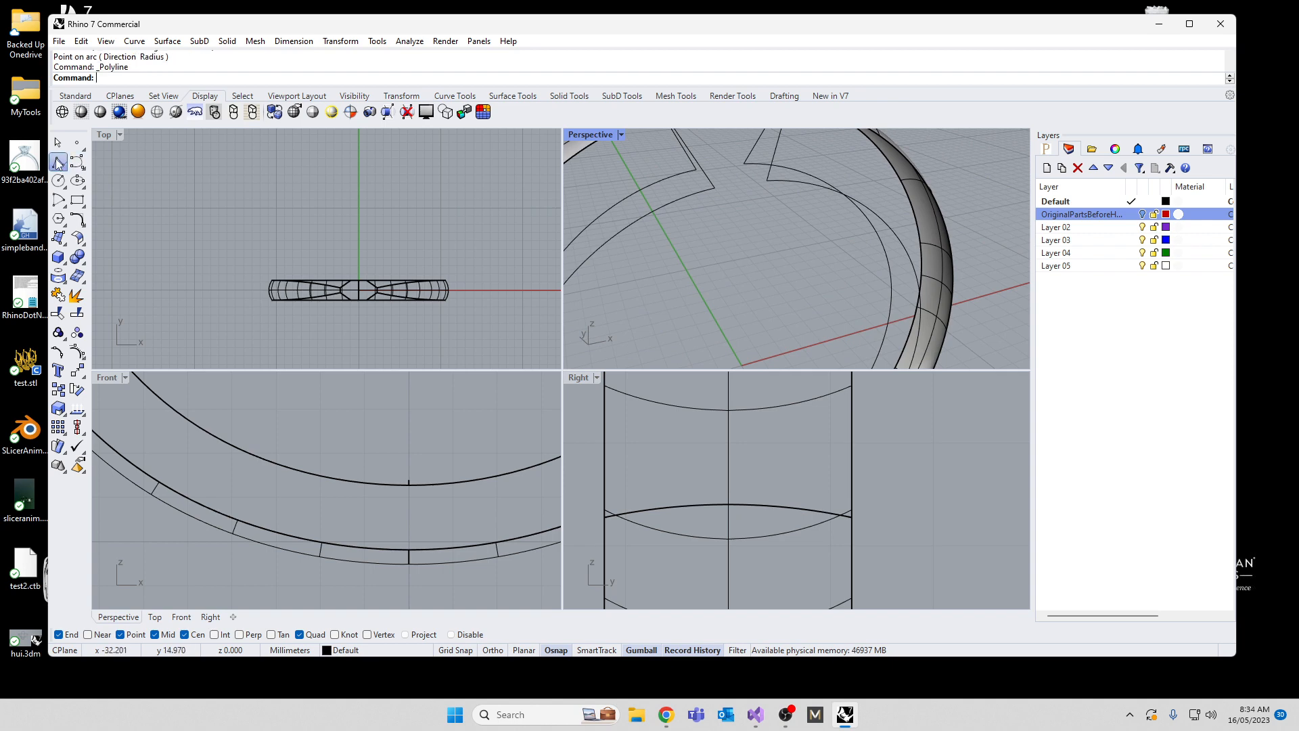
pyautogui.click(767, 180)
pyautogui.click(745, 163)
pyautogui.moveTo(749, 193); pyautogui.dragTo(649, 234, button='right')
pyautogui.rightClick(616, 218)
pyautogui.rightClick(615, 218)
pyautogui.click(611, 183)
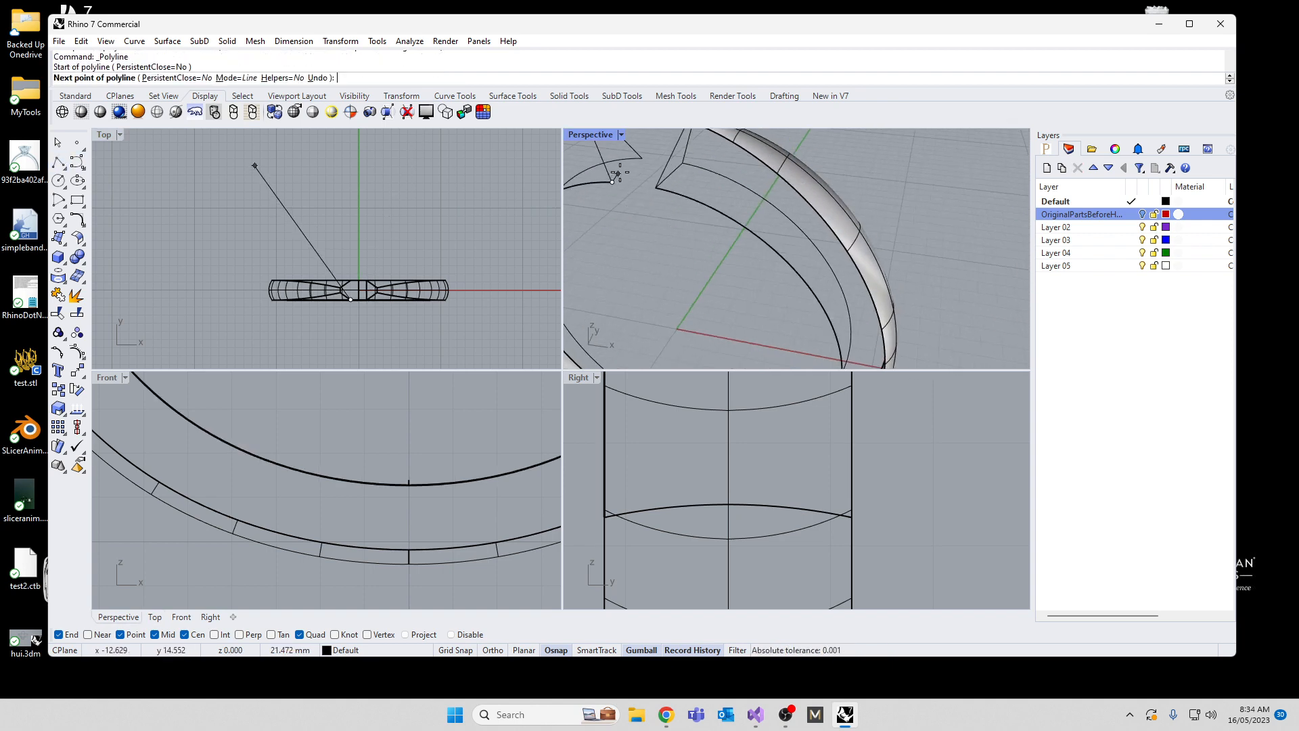
pyautogui.click(642, 159)
pyautogui.rightClick(639, 219)
# Step: Create the inner band surface with Sweep2, using the two inner curves as rails and the two end lines plus the bottom arc as cross-sections
pyautogui.scroll(-6, 723, 204)
pyautogui.moveTo(723, 203); pyautogui.dragTo(760, 229, button='right')
pyautogui.scroll(-3, 741, 217)
pyautogui.scroll(7, 759, 229)
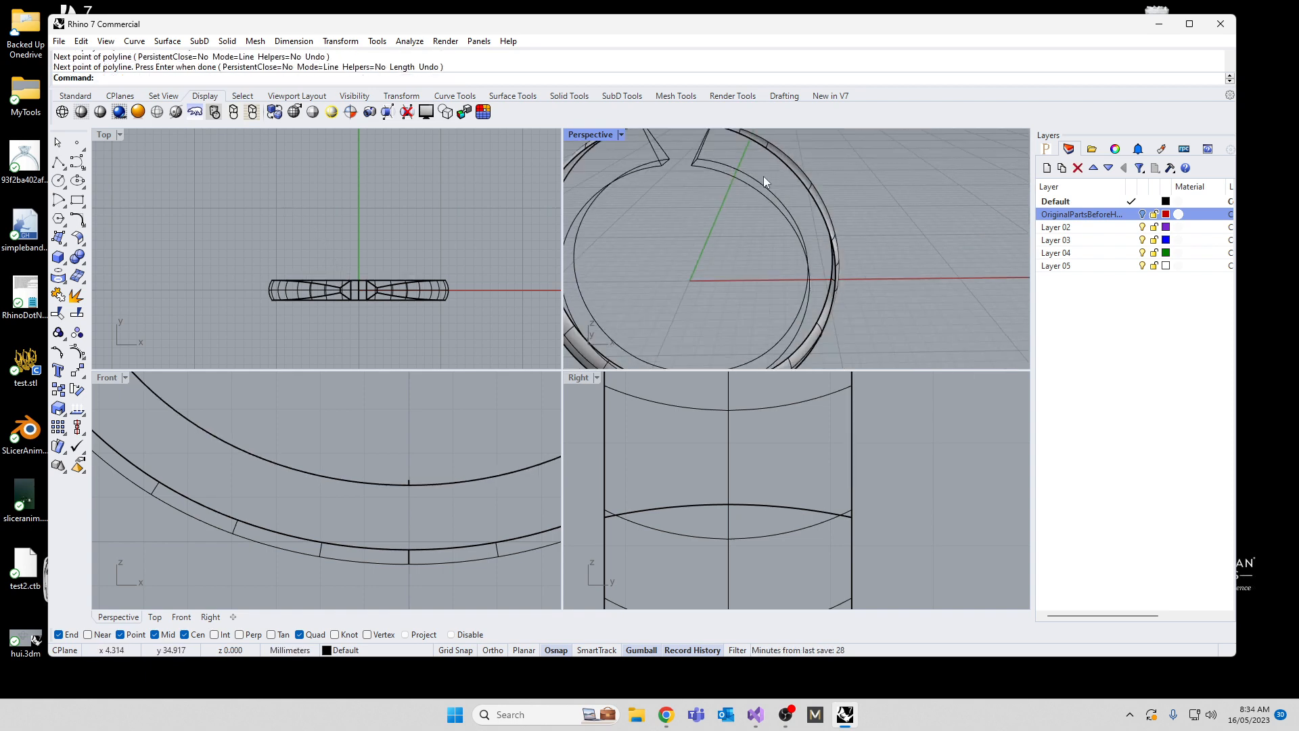
pyautogui.moveTo(763, 176); pyautogui.dragTo(743, 215)
pyautogui.write('s')
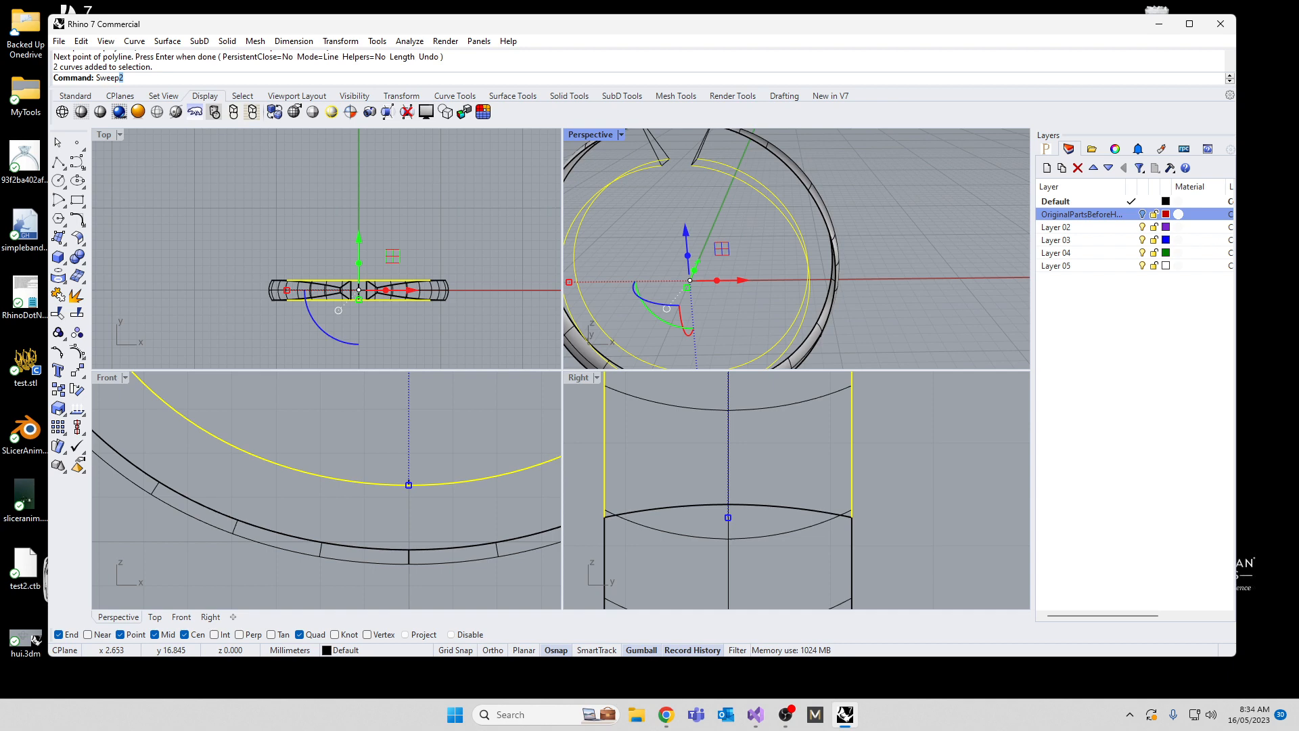
pyautogui.press('Return')
pyautogui.scroll(5, 687, 199)
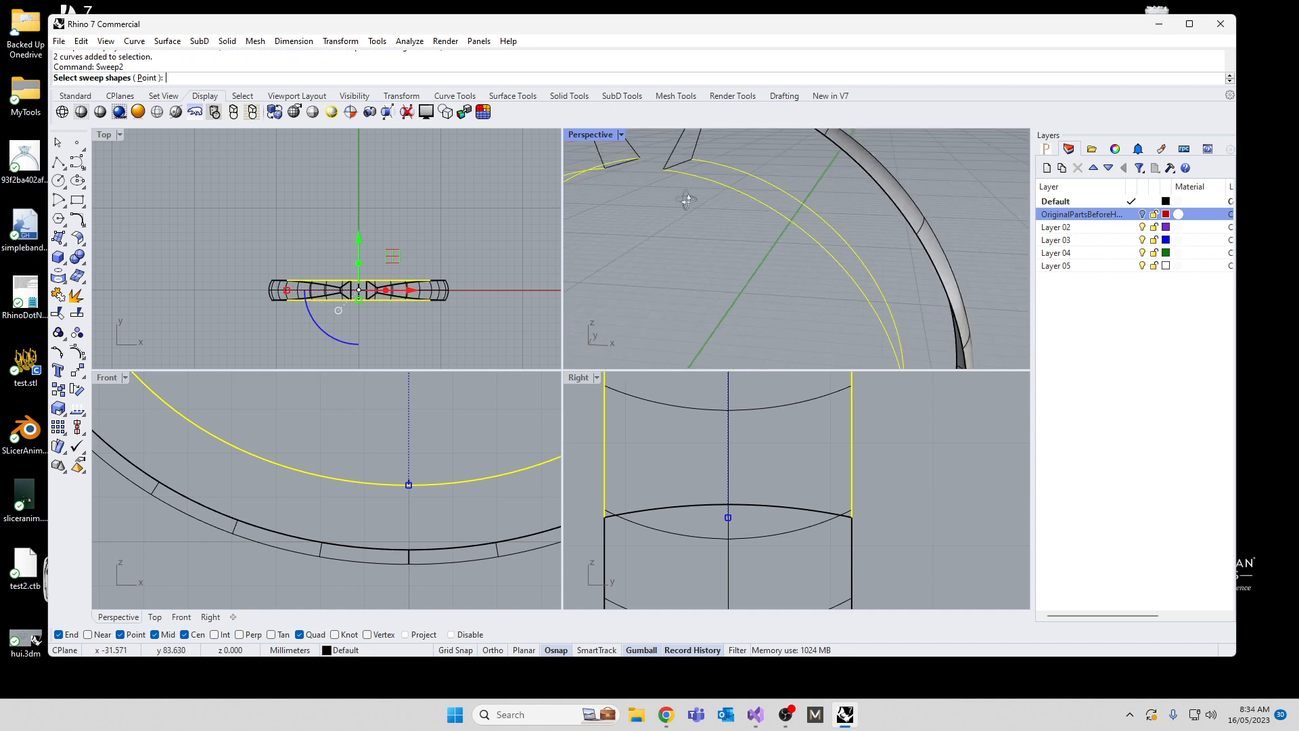
pyautogui.moveTo(688, 201); pyautogui.dragTo(661, 284, button='right')
pyautogui.click(679, 179)
pyautogui.scroll(-6, 679, 180)
pyautogui.scroll(5, 658, 303)
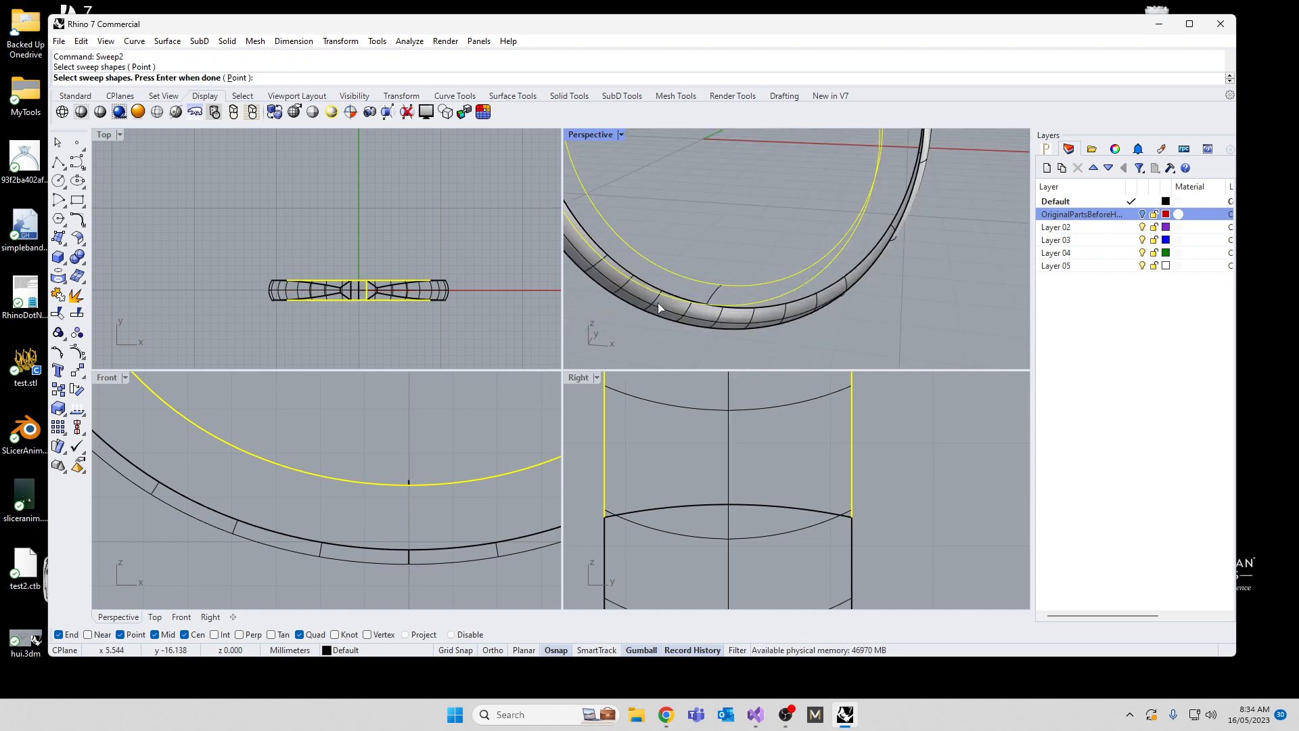
pyautogui.click(714, 291)
pyautogui.scroll(-5, 733, 217)
pyautogui.moveTo(732, 217); pyautogui.dragTo(774, 144, button='right')
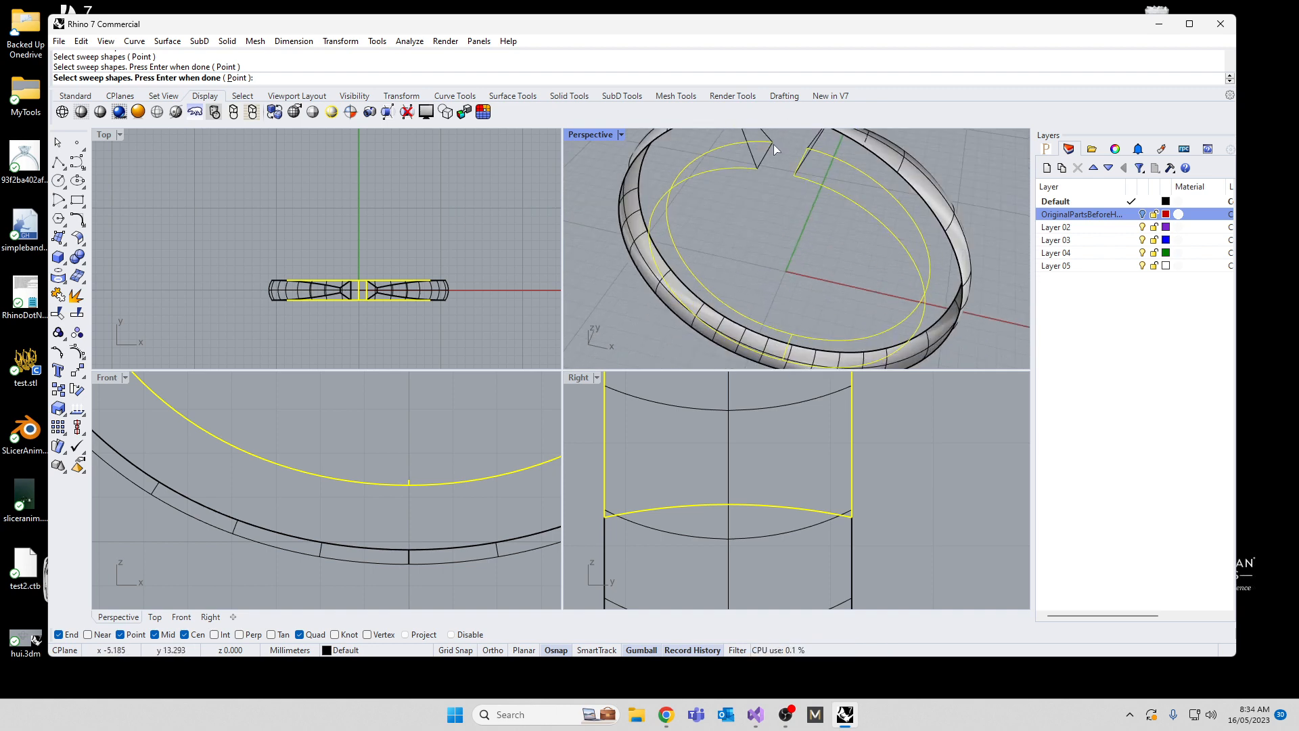
pyautogui.press('Return')
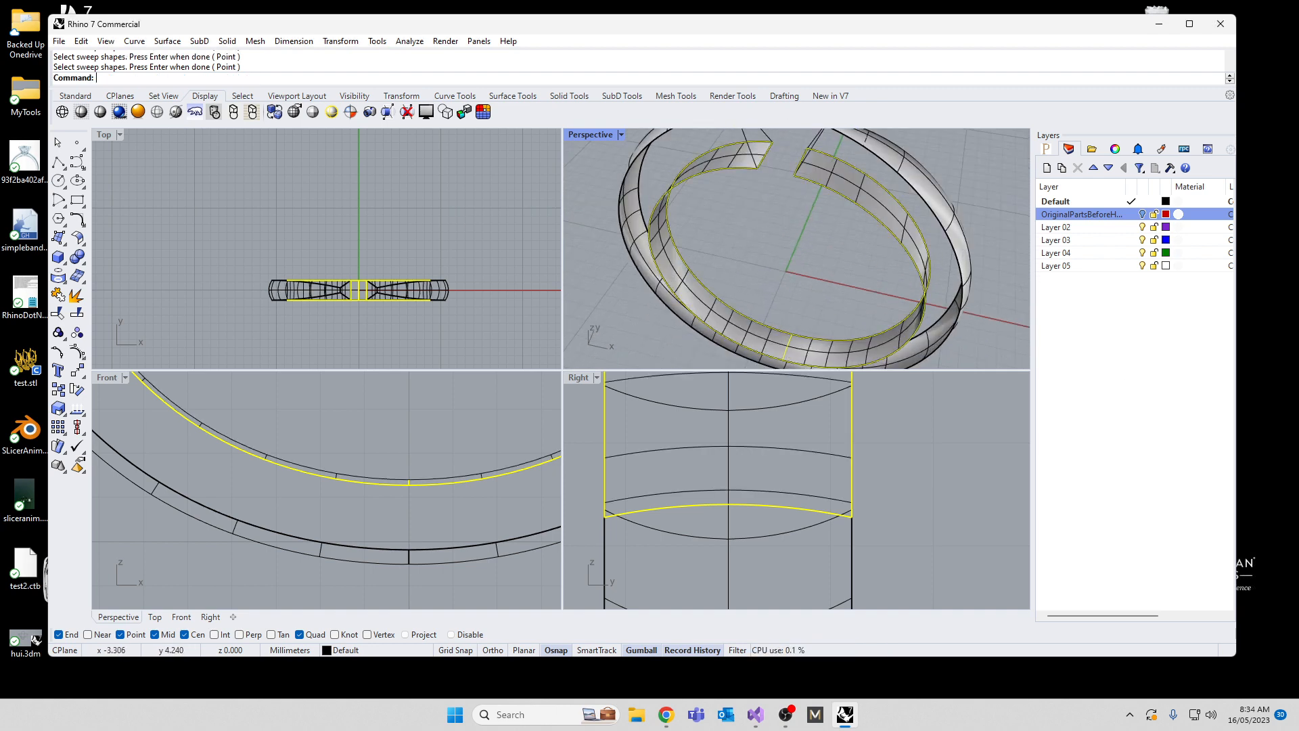
pyautogui.press('Escape')
pyautogui.moveTo(854, 250); pyautogui.dragTo(854, 203, button='right')
pyautogui.moveTo(760, 211); pyautogui.dragTo(858, 193, button='right')
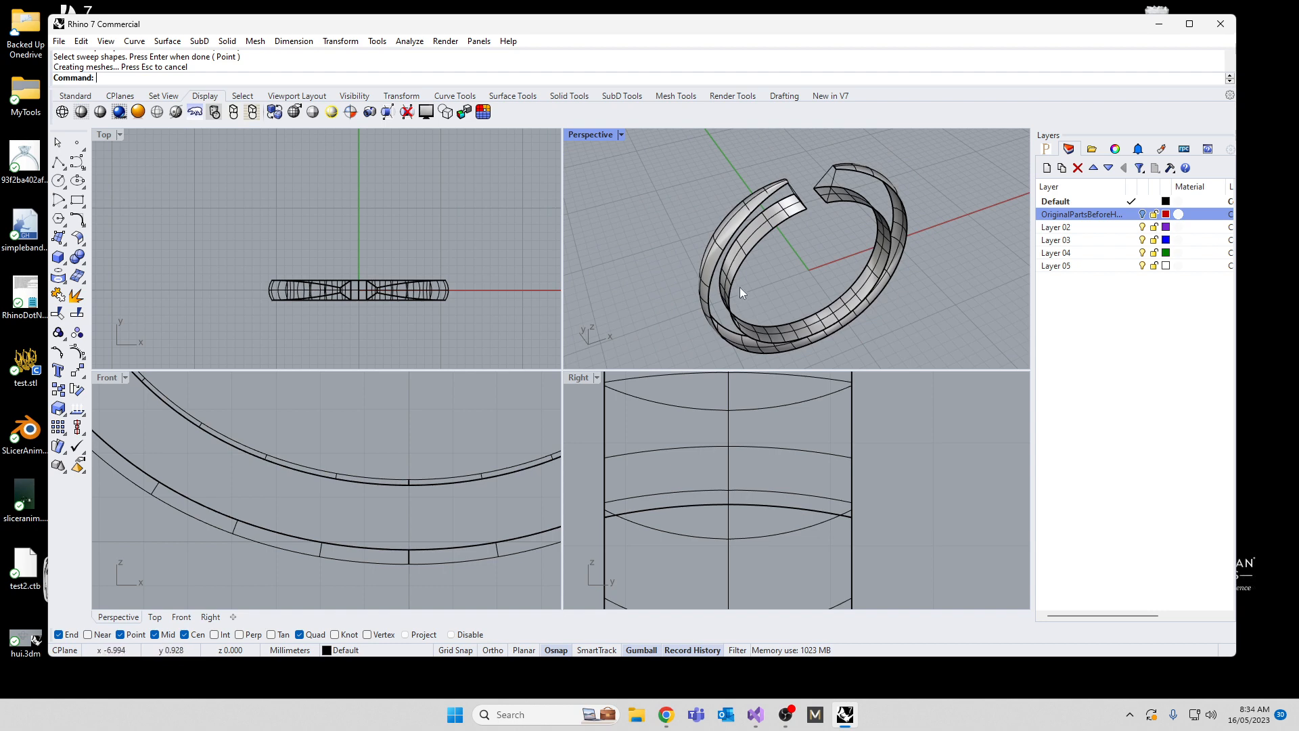
pyautogui.moveTo(740, 287); pyautogui.dragTo(838, 196, button='right')
pyautogui.click(835, 201)
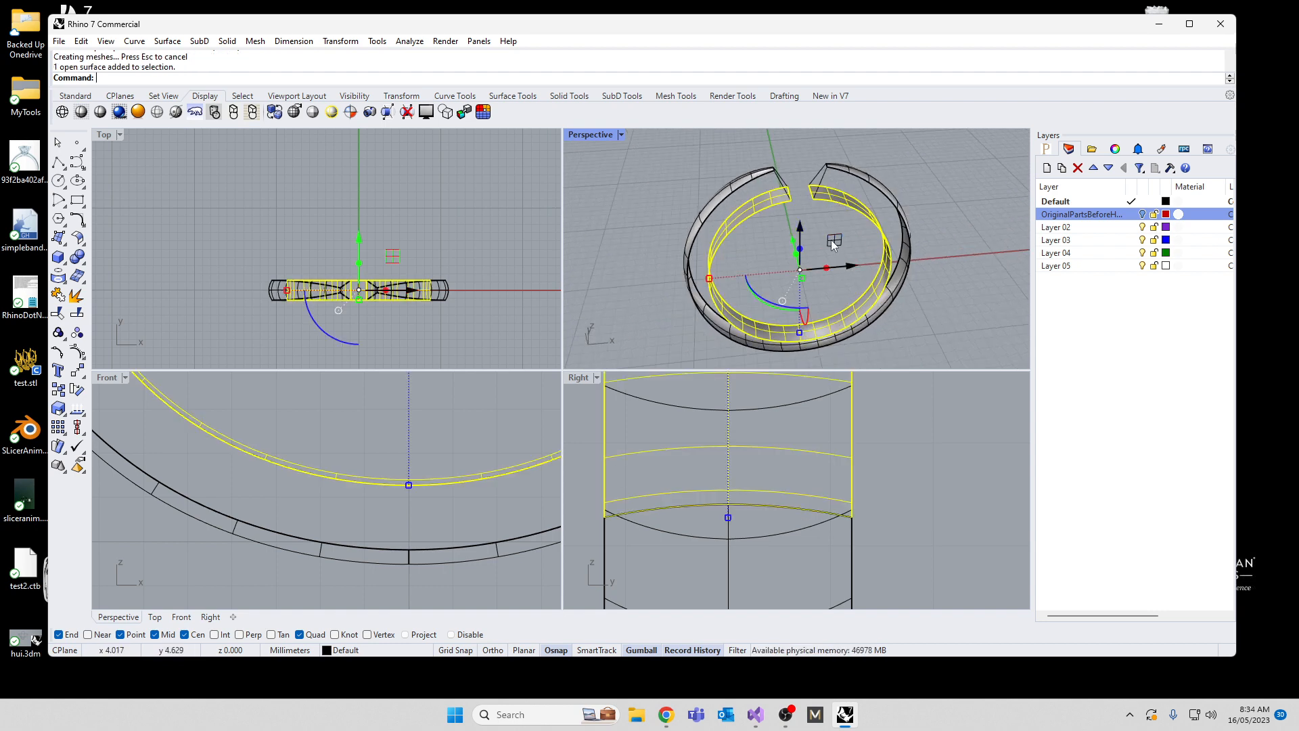
pyautogui.press('Escape')
# Step: Create the band's front side surface with Sweep2, using its inner and outer curves as rails and the slanted lines at both gap ends as cross-sections
pyautogui.scroll(5, 871, 201)
pyautogui.click(847, 238)
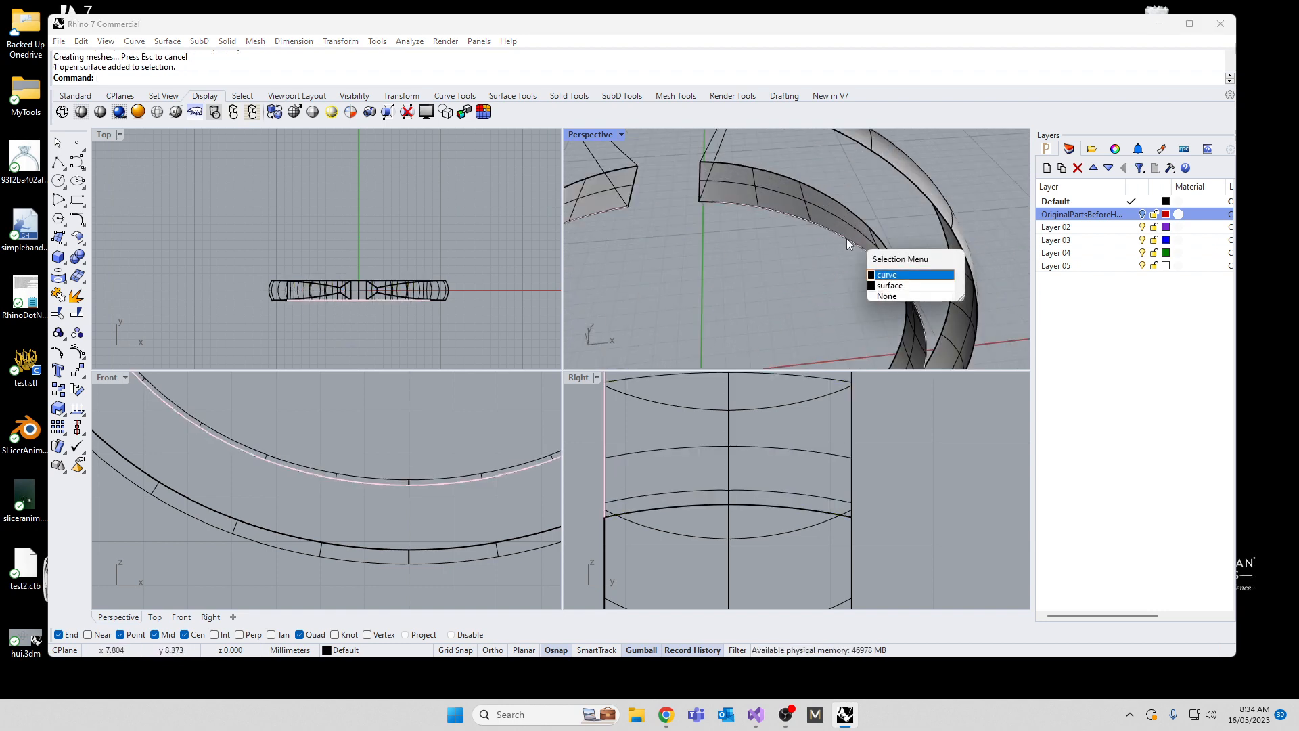
pyautogui.click(886, 274)
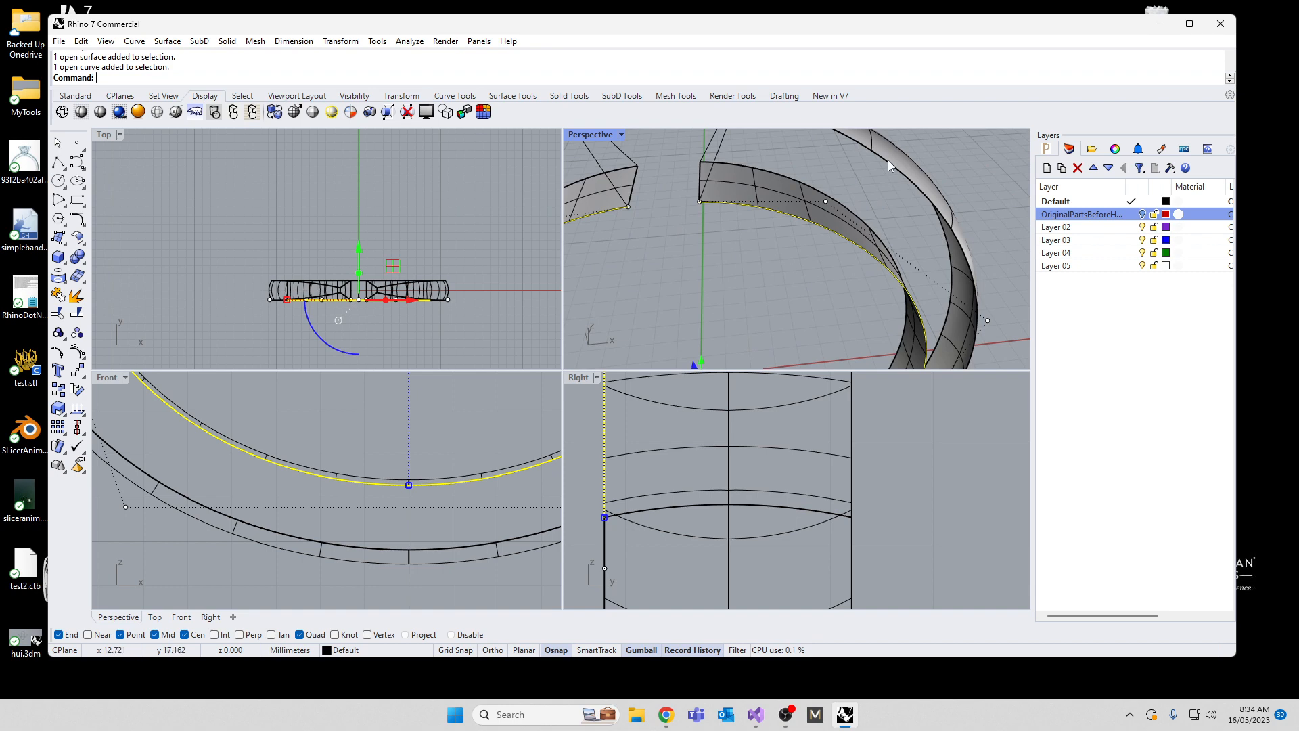
pyautogui.click(888, 160)
pyautogui.click(929, 197)
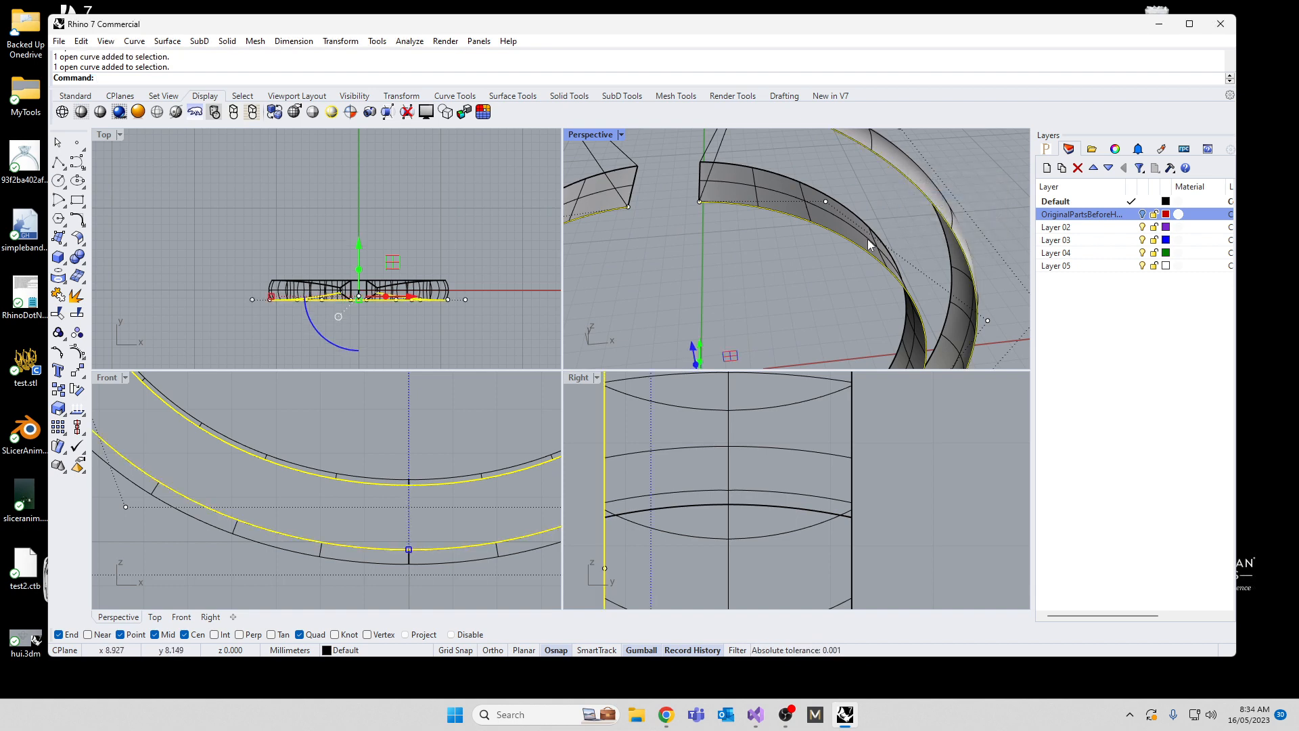
pyautogui.write('Sweep2')
pyautogui.press('Return')
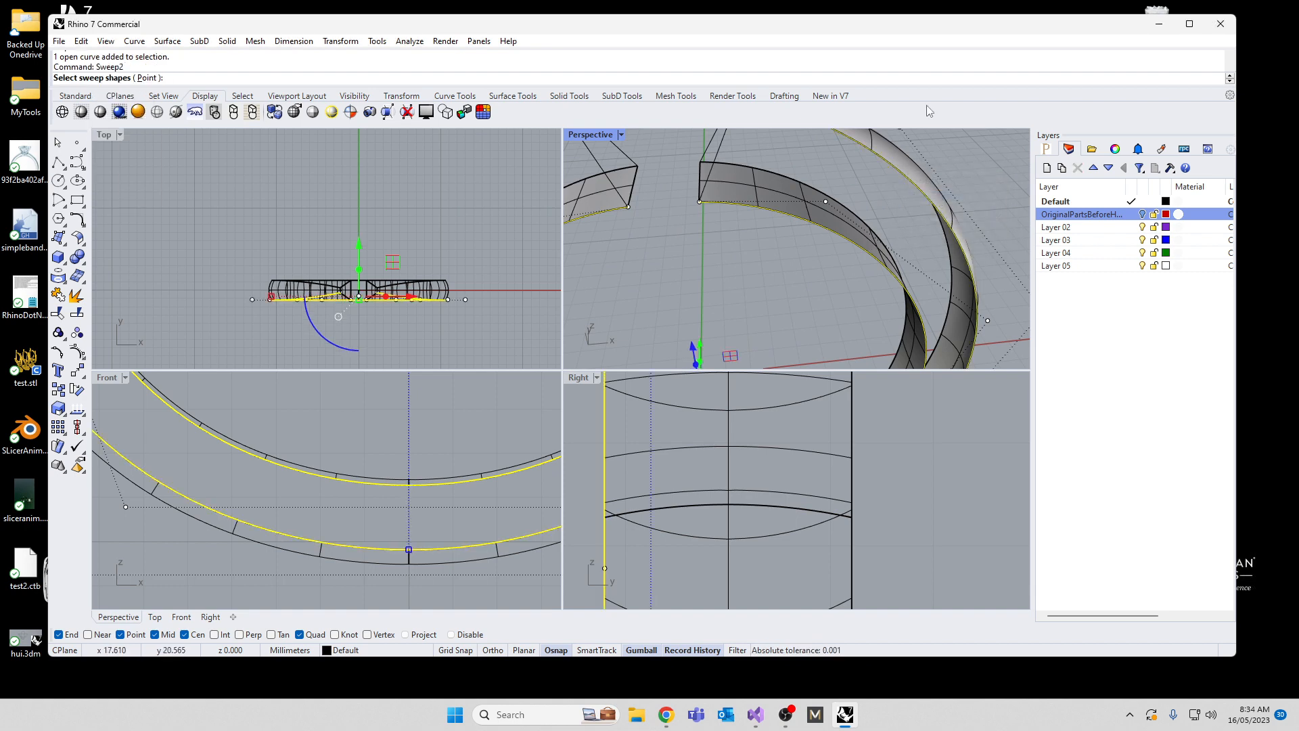
pyautogui.click(722, 141)
pyautogui.scroll(-5, 756, 168)
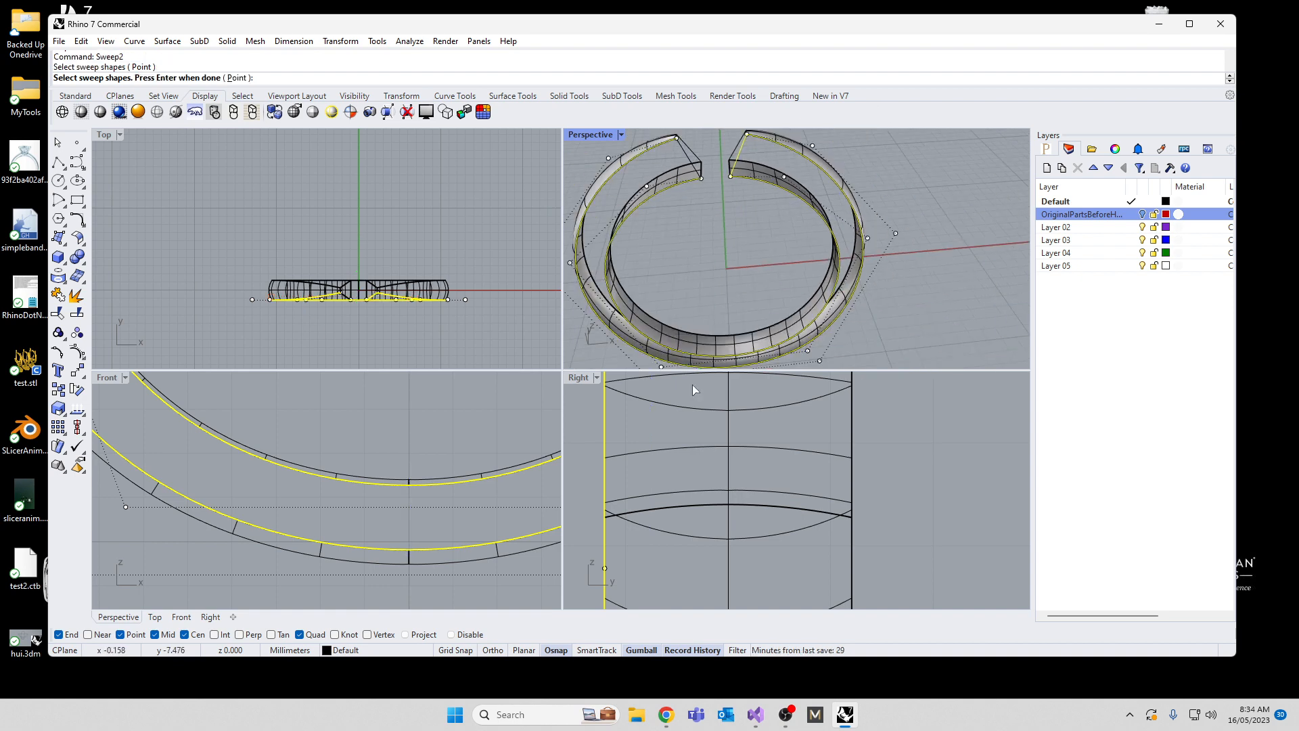
pyautogui.moveTo(686, 141); pyautogui.dragTo(661, 150, button='right')
pyautogui.click(682, 139)
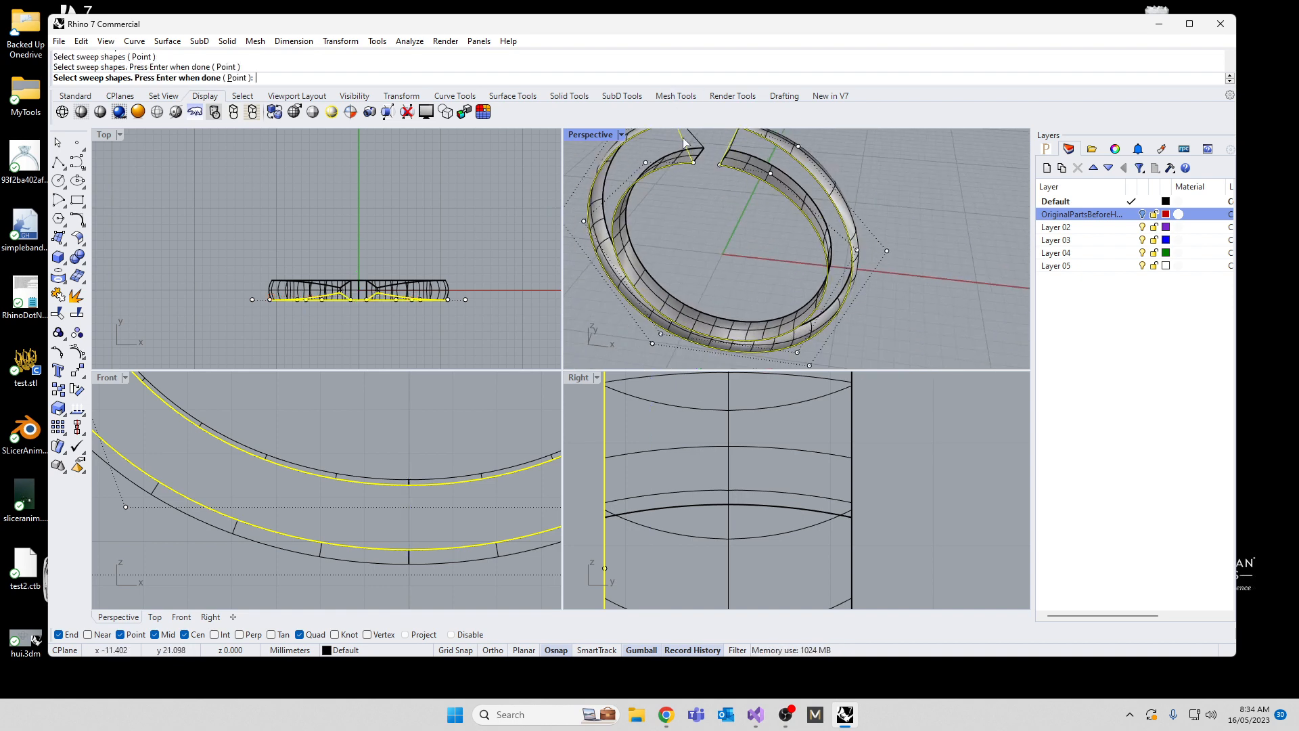
pyautogui.press('Return')
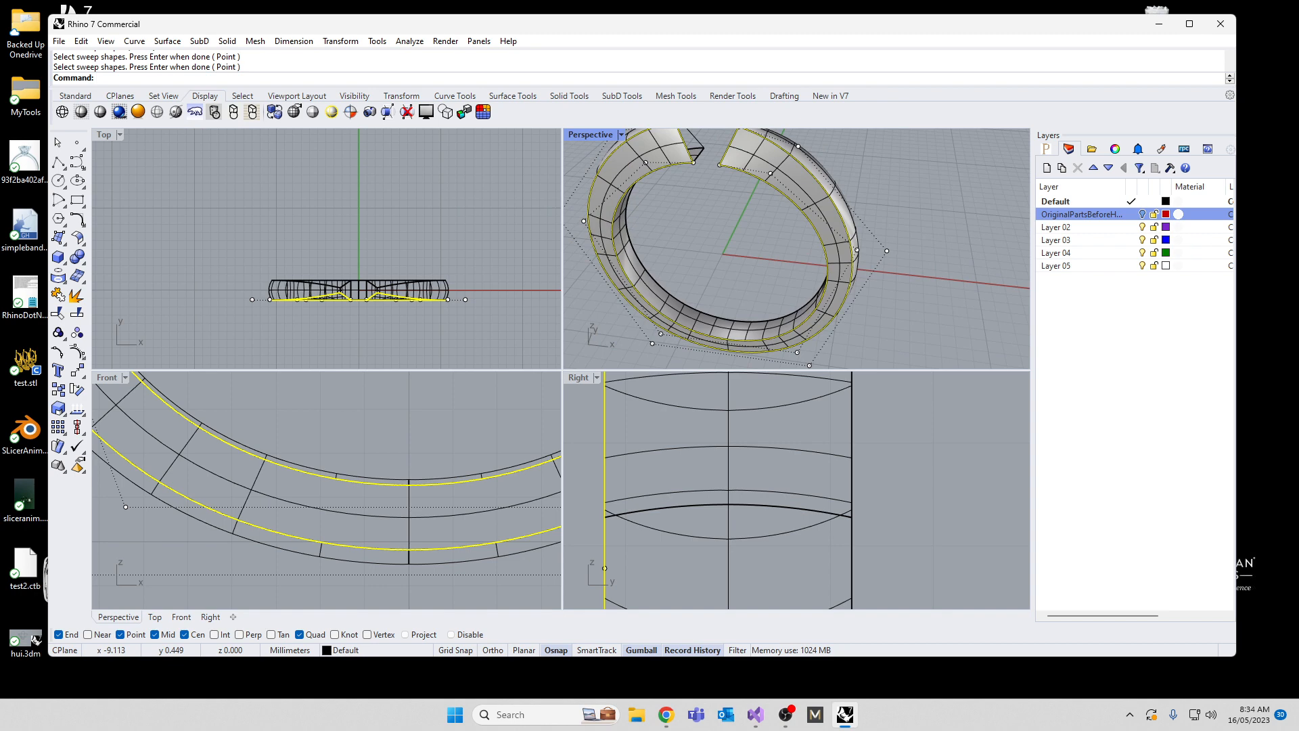
pyautogui.moveTo(629, 324); pyautogui.dragTo(769, 217, button='right')
pyautogui.press('Escape')
# Step: Mirror the side surface across the vertical axis through the origin (0) in the Right view, keeping the original, and deselect it
pyautogui.click(770, 217)
pyautogui.scroll(-5, 782, 472)
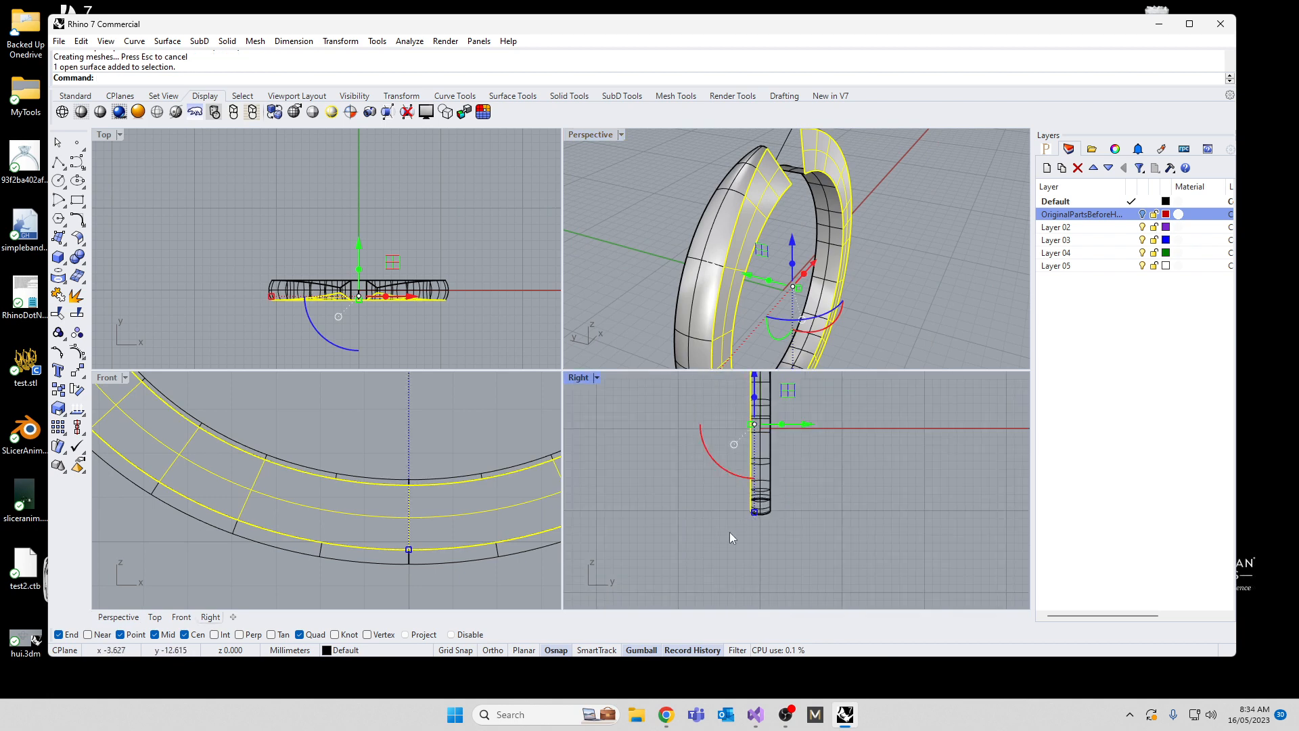
pyautogui.write('Mirror')
pyautogui.press('Return')
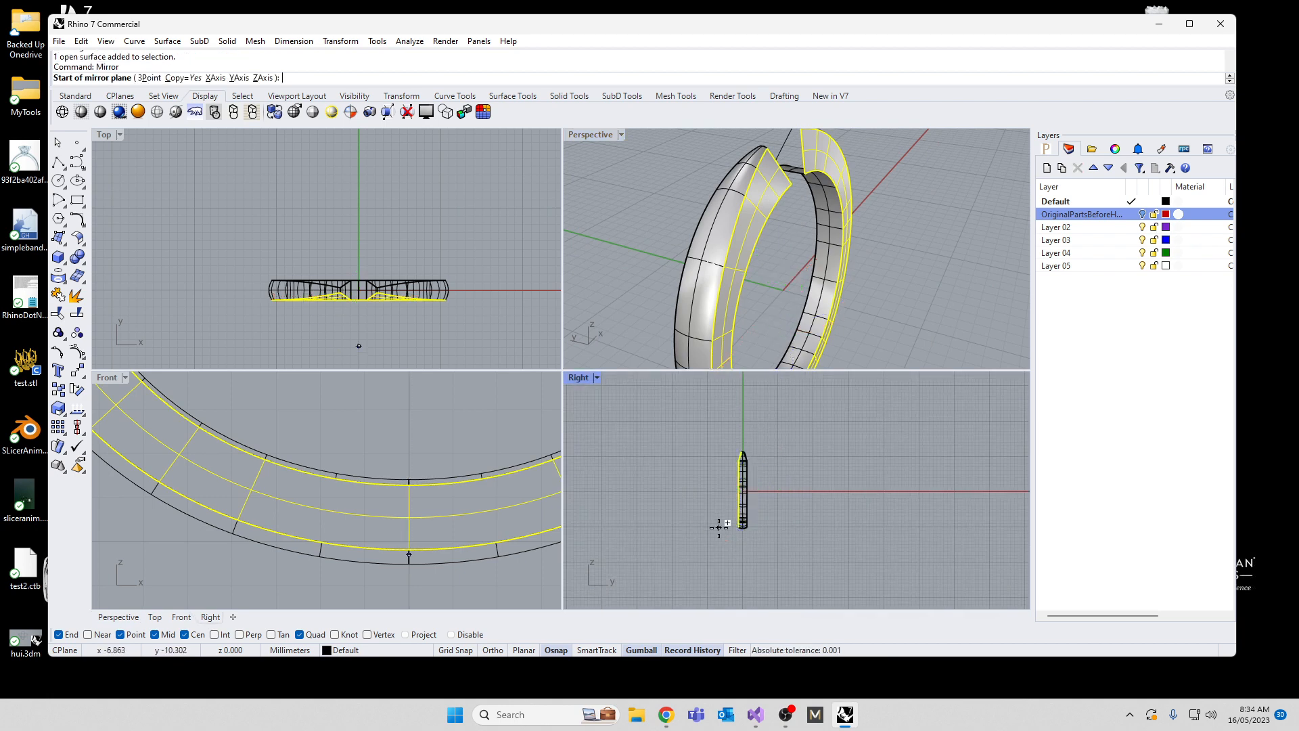
pyautogui.press('Return')
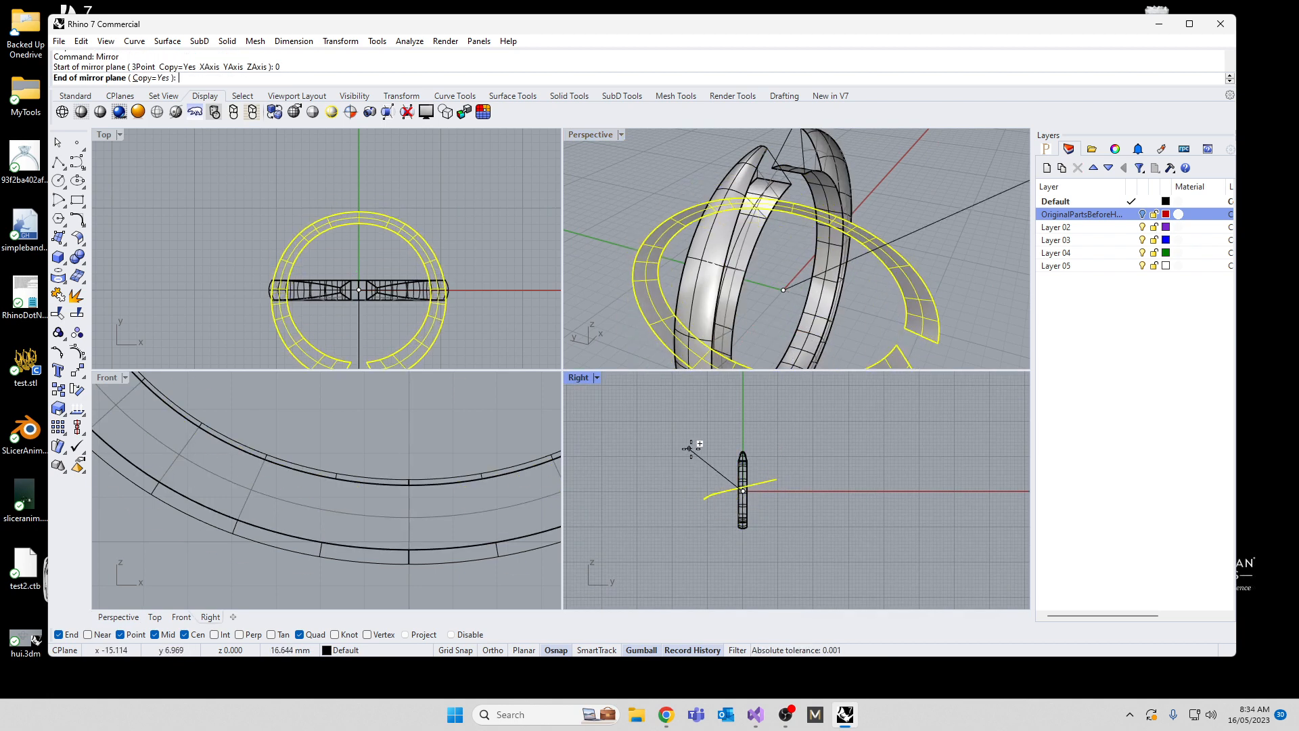
pyautogui.keyDown('shift'); pyautogui.click(734, 427); pyautogui.keyUp('shift')
pyautogui.click(683, 439)
# Step: Join all of the band's curves and surfaces, accepting the broken construction history
pyautogui.moveTo(806, 250); pyautogui.dragTo(692, 220, button='right')
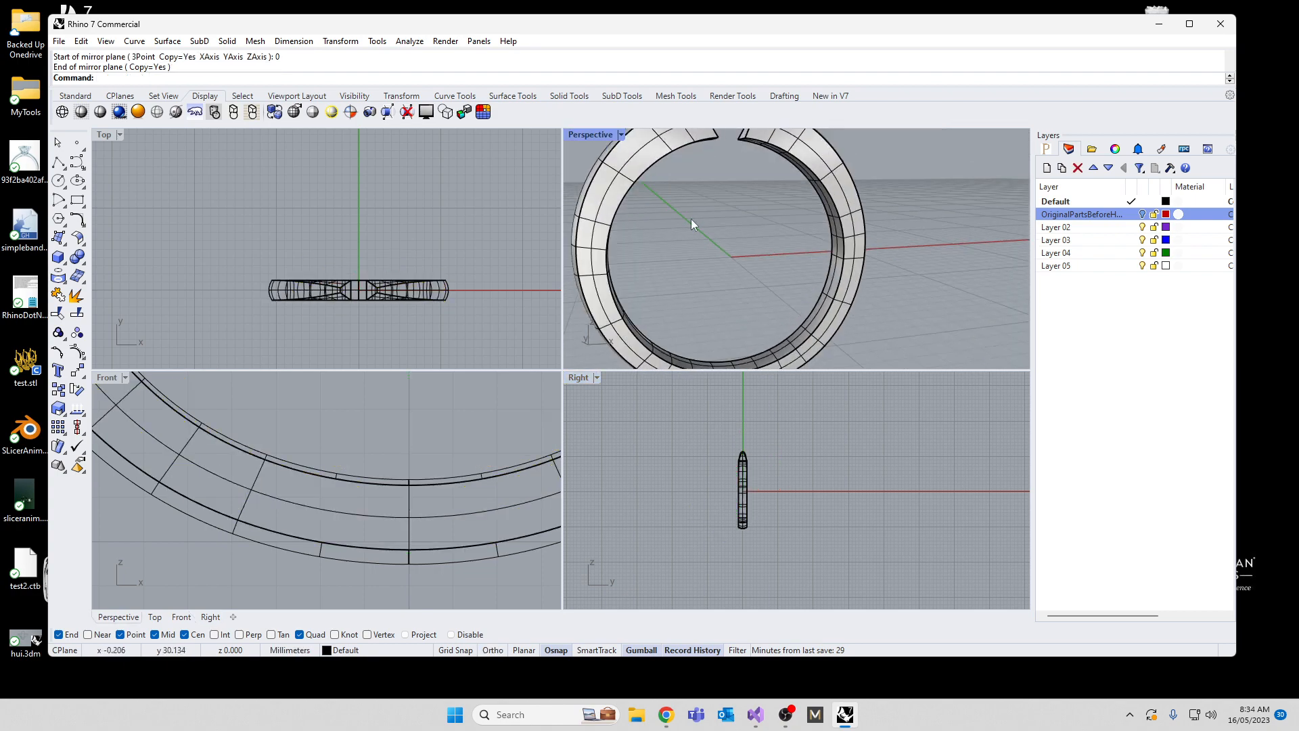
pyautogui.scroll(-4, 692, 218)
pyautogui.moveTo(795, 566); pyautogui.dragTo(666, 461)
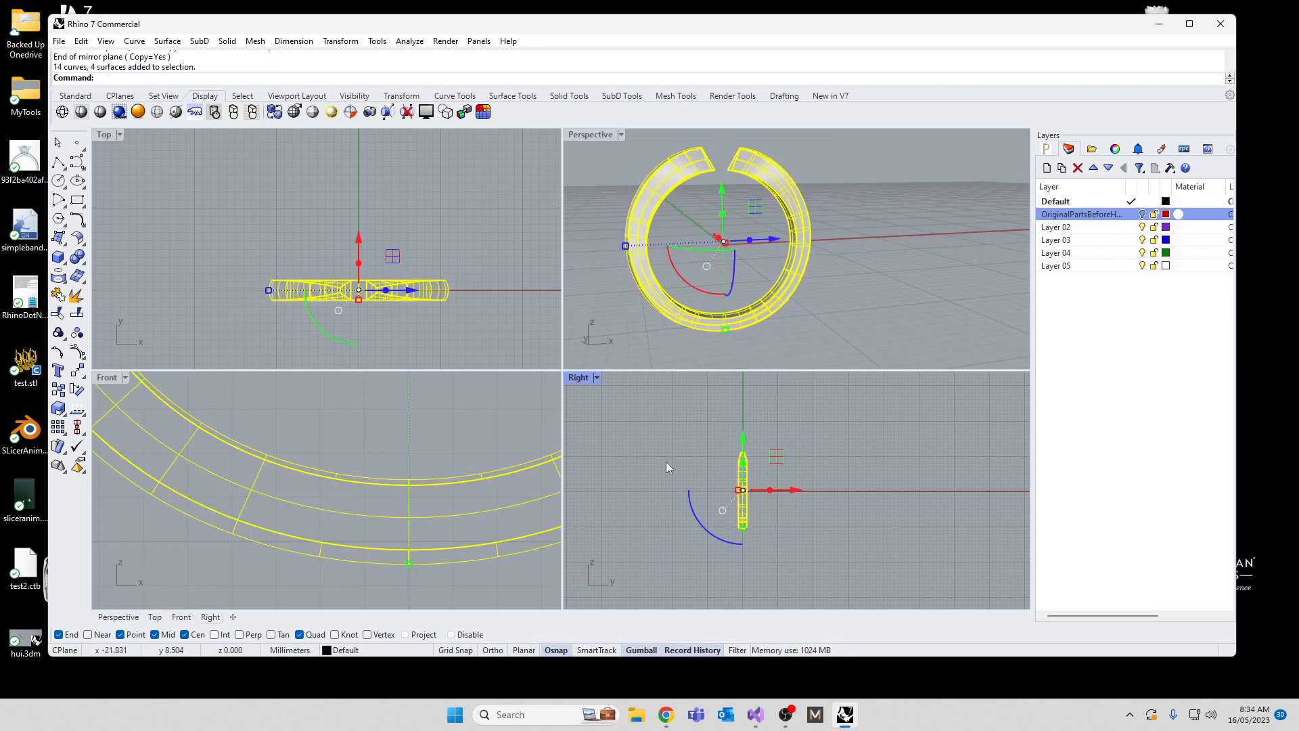
pyautogui.write('Join')
pyautogui.press('Return')
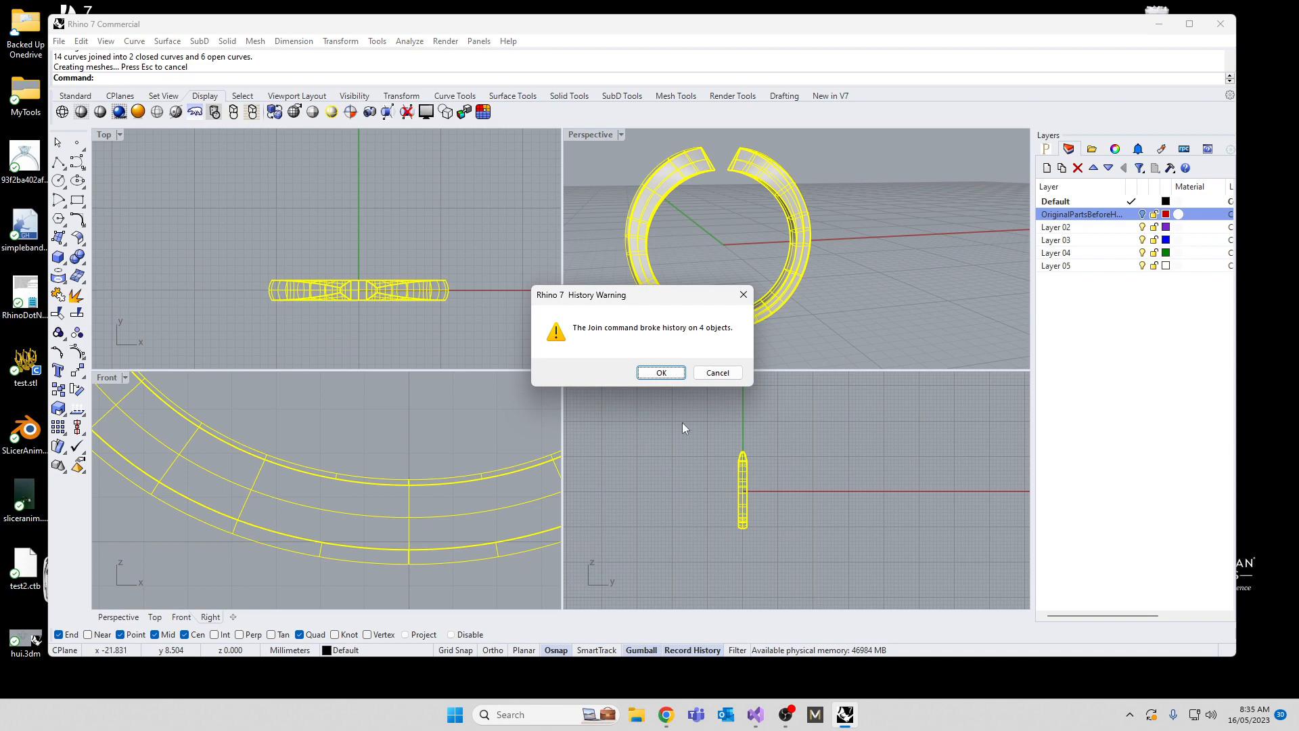
pyautogui.click(661, 373)
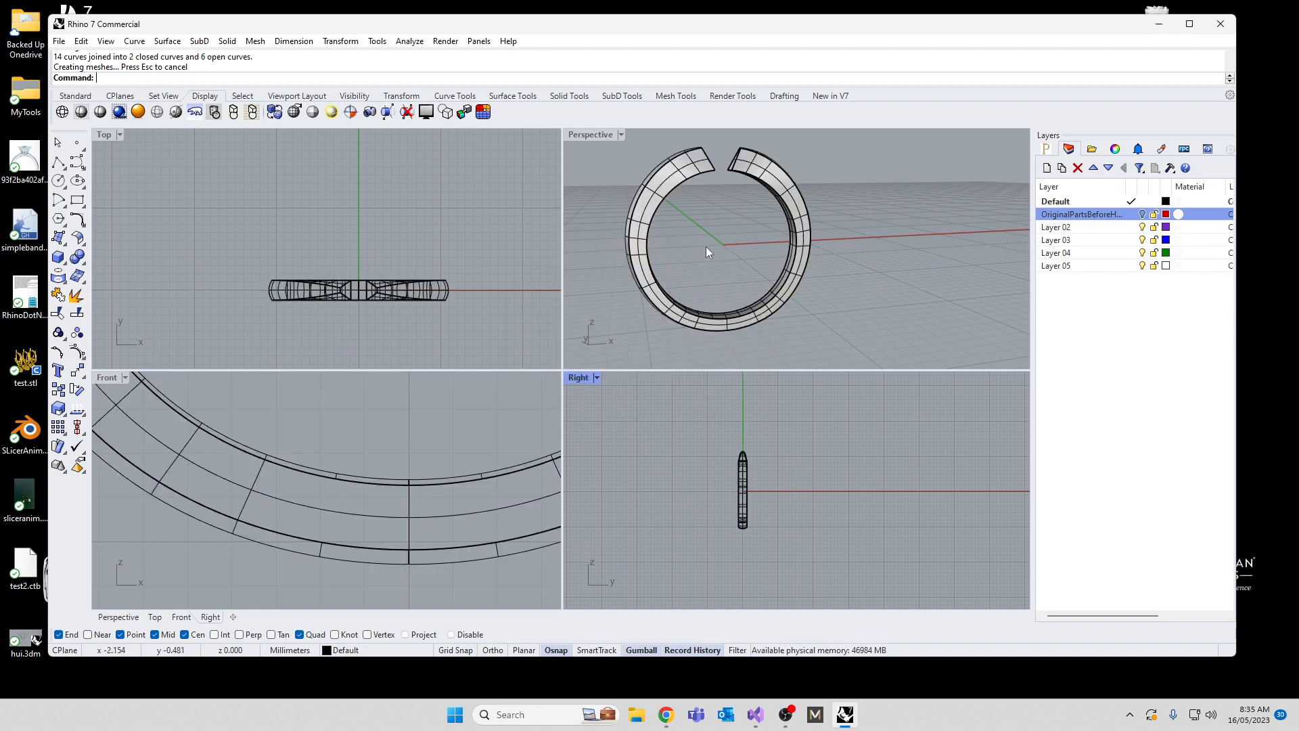
# Step: In the maximized Front view, draw a line past both edges of the positive X band end and align it with the slanted end edge
pyautogui.scroll(10, 742, 229)
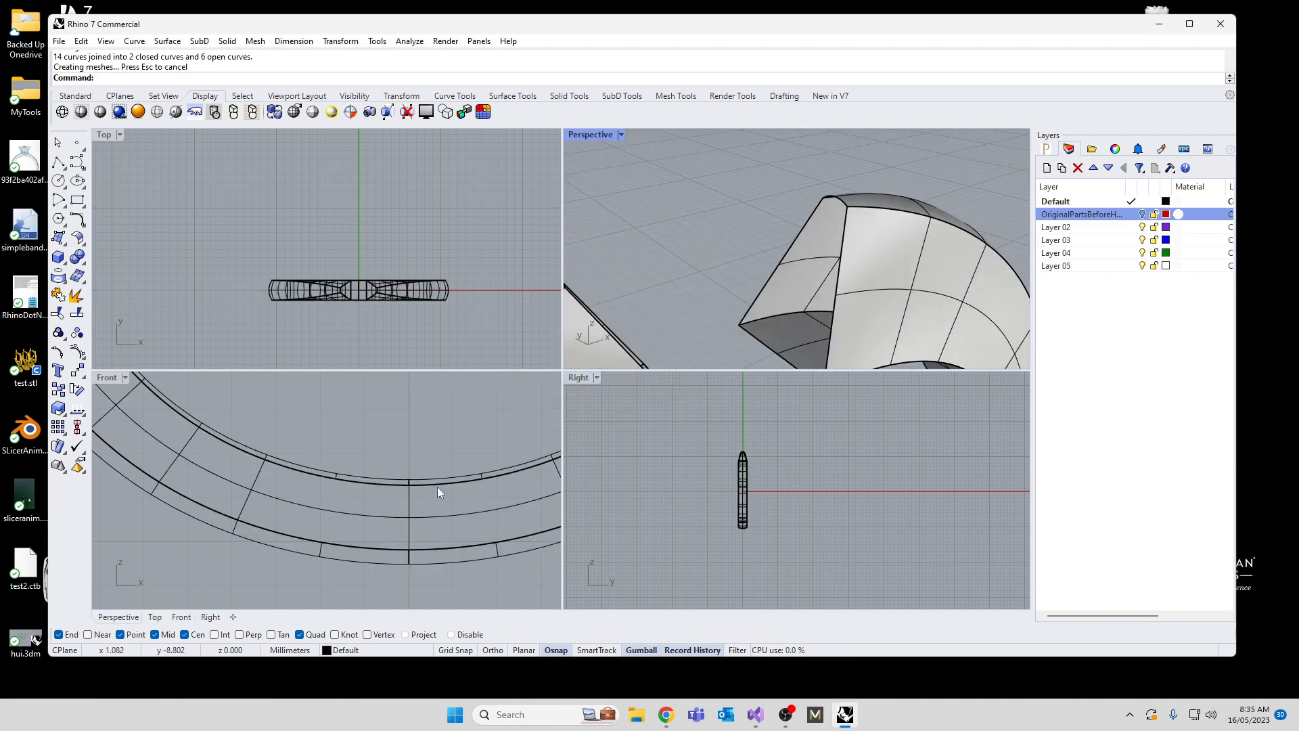
pyautogui.scroll(-6, 343, 592)
pyautogui.scroll(6, 376, 395)
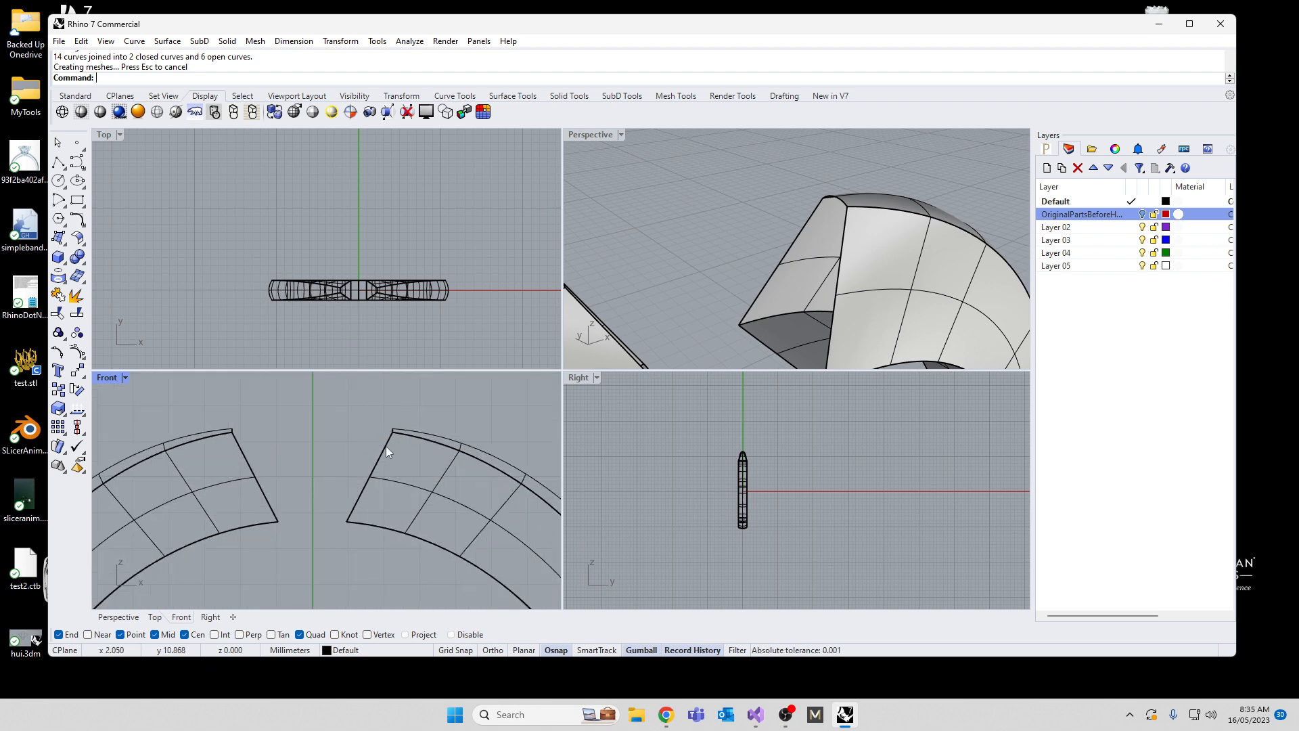
pyautogui.doubleClick(106, 377)
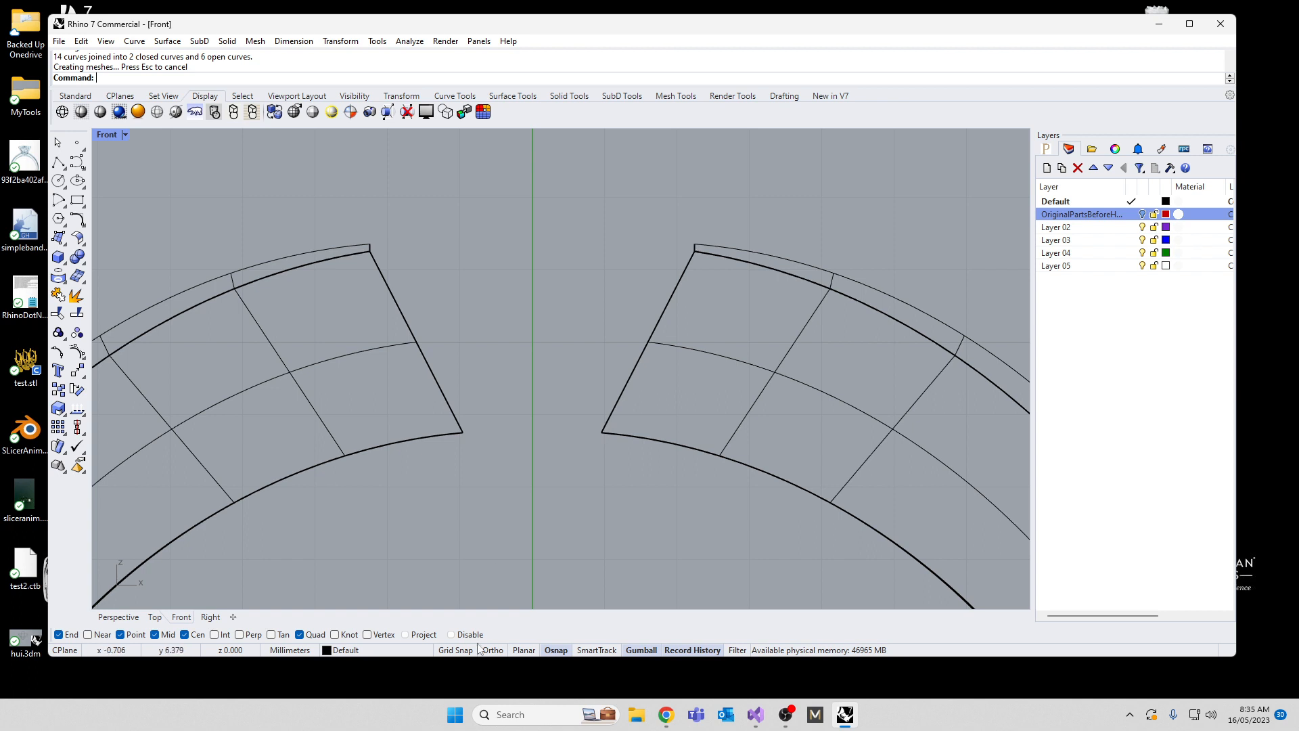
pyautogui.press('Return')
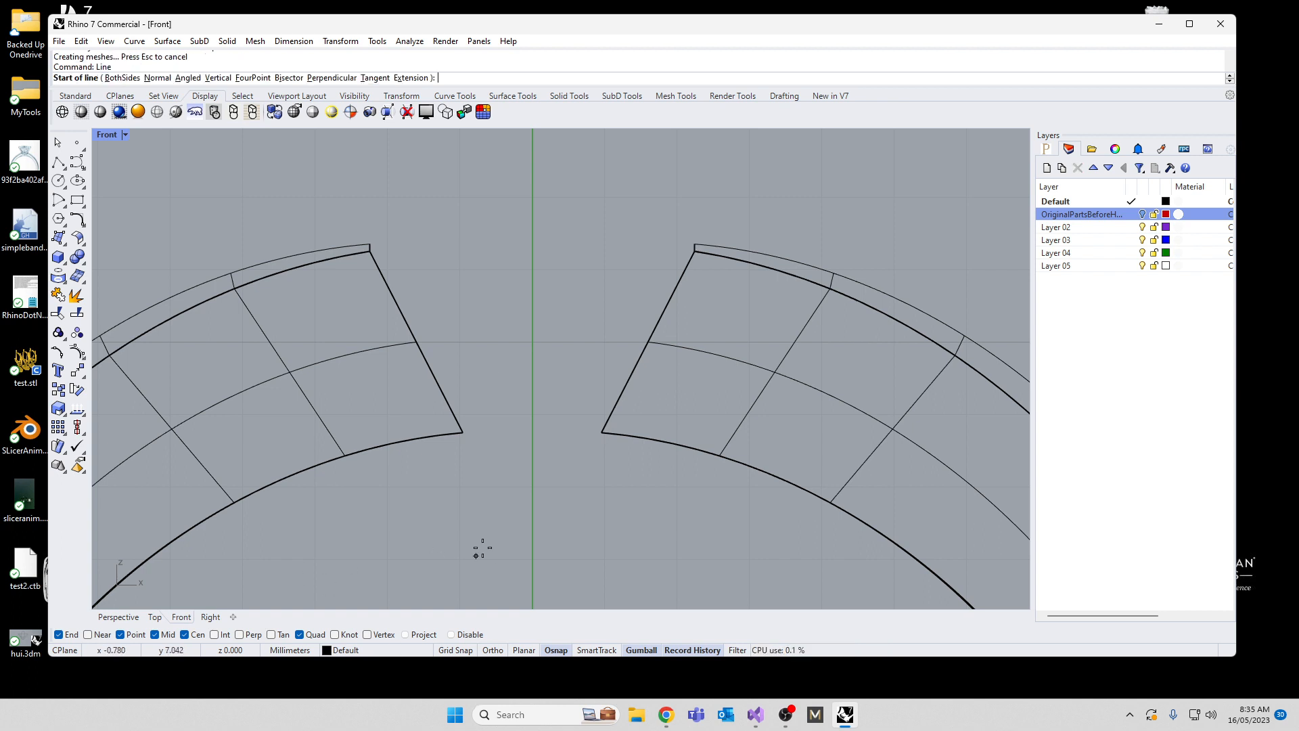
pyautogui.click(720, 222)
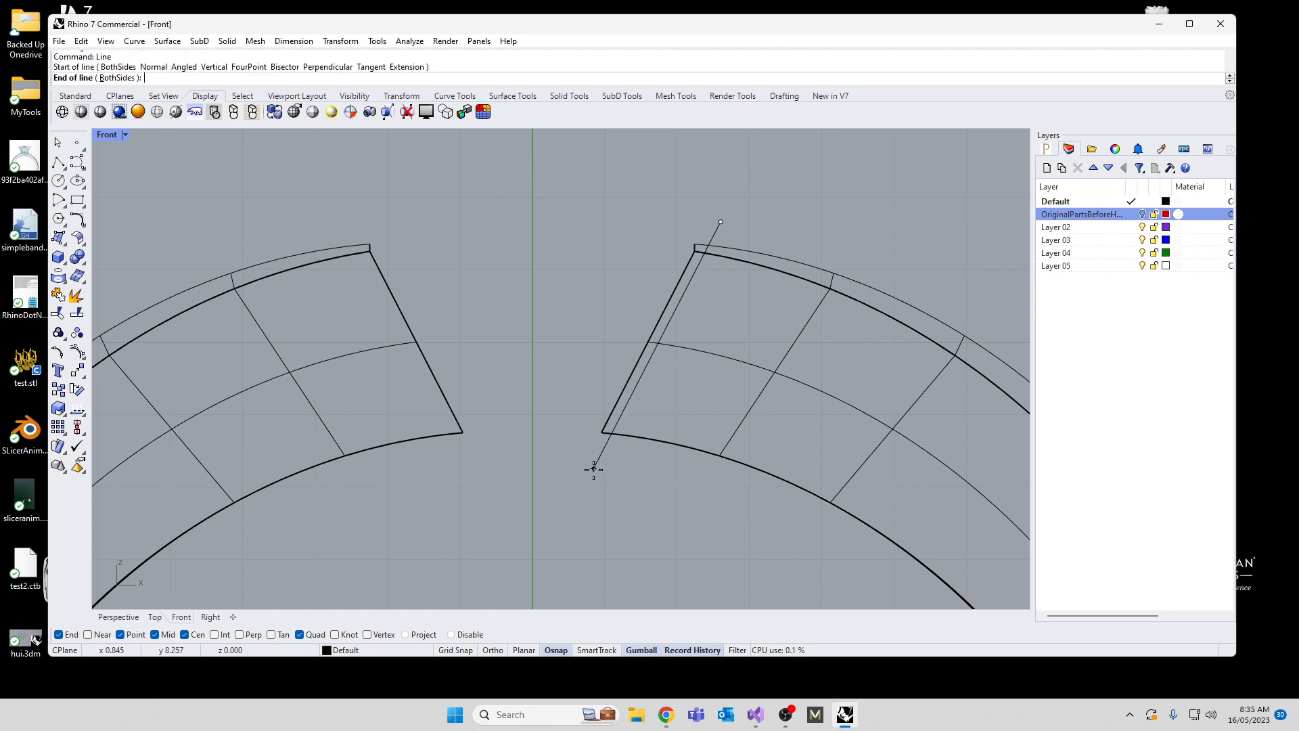
pyautogui.click(562, 529)
pyautogui.click(595, 474)
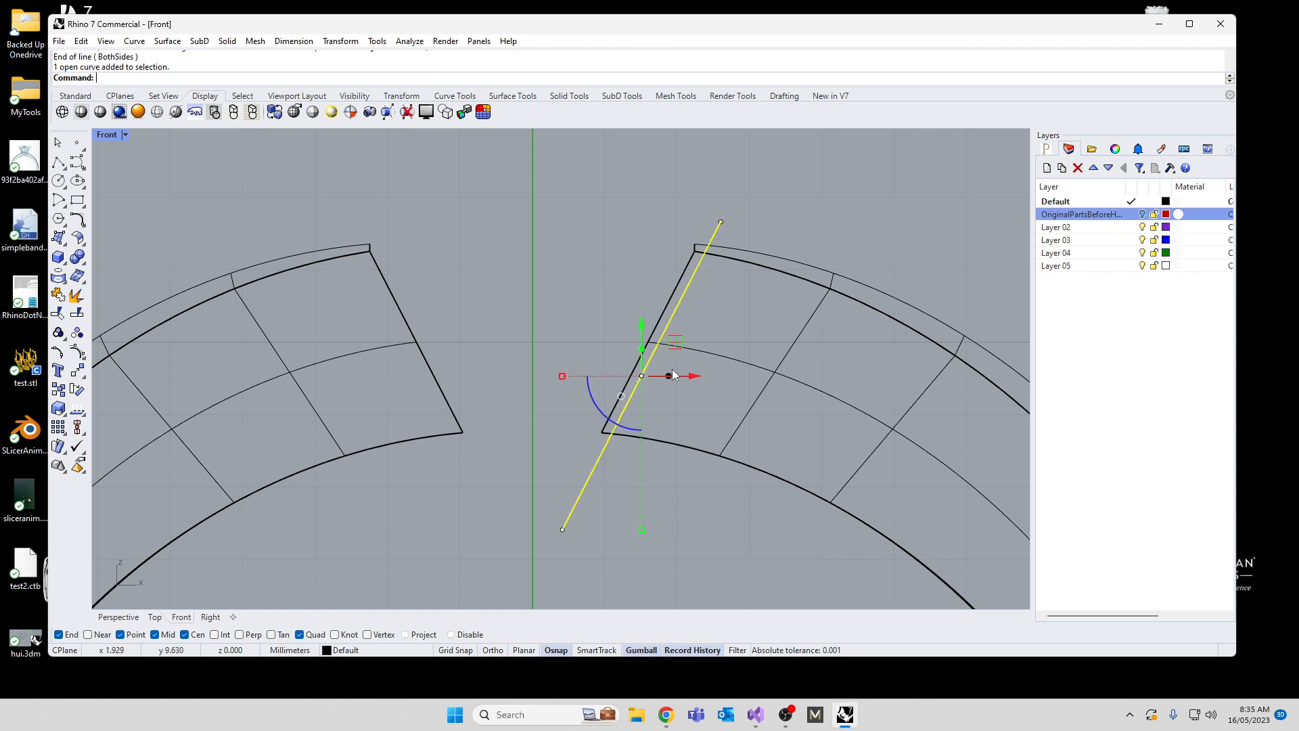
pyautogui.moveTo(675, 343); pyautogui.dragTo(678, 319)
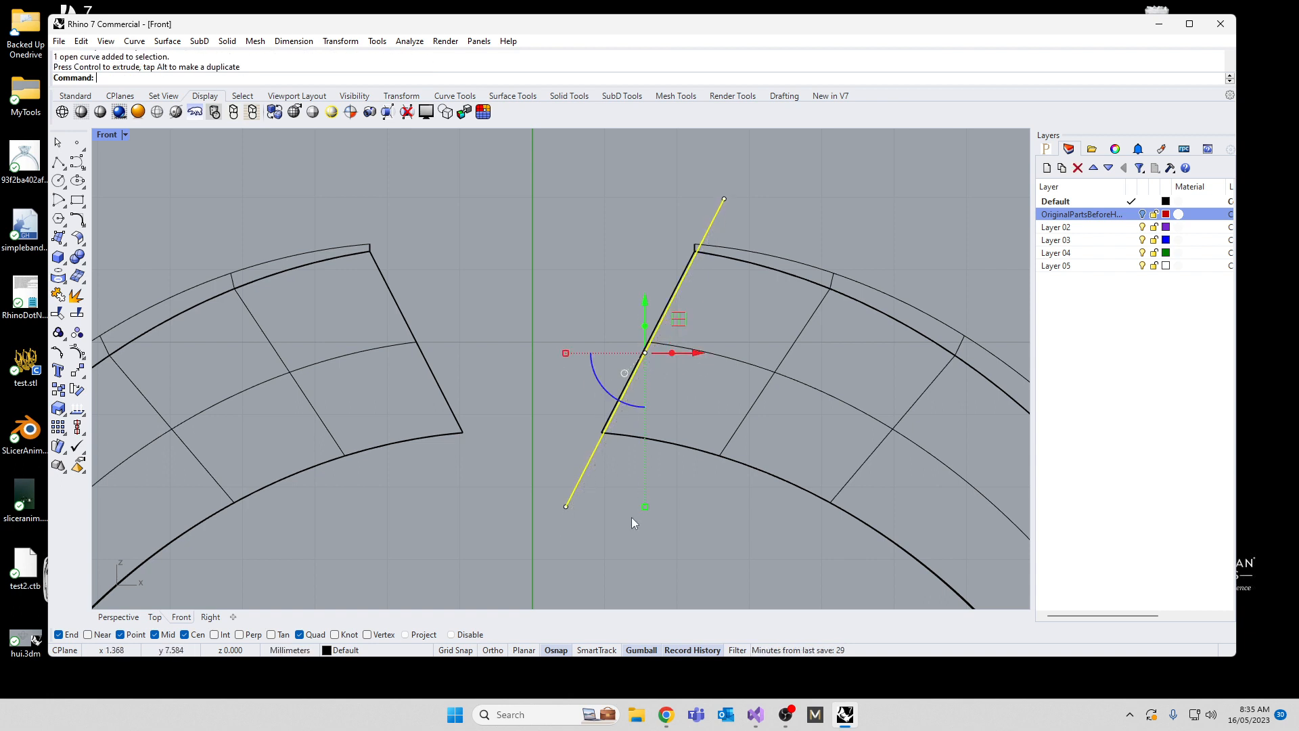
# Step: Mirror the slanted line across the vertical axis through the origin (0), keeping the original, and deselect it
pyautogui.write('Mirorr')
pyautogui.press('Return')
pyautogui.write('0')
pyautogui.press('Return')
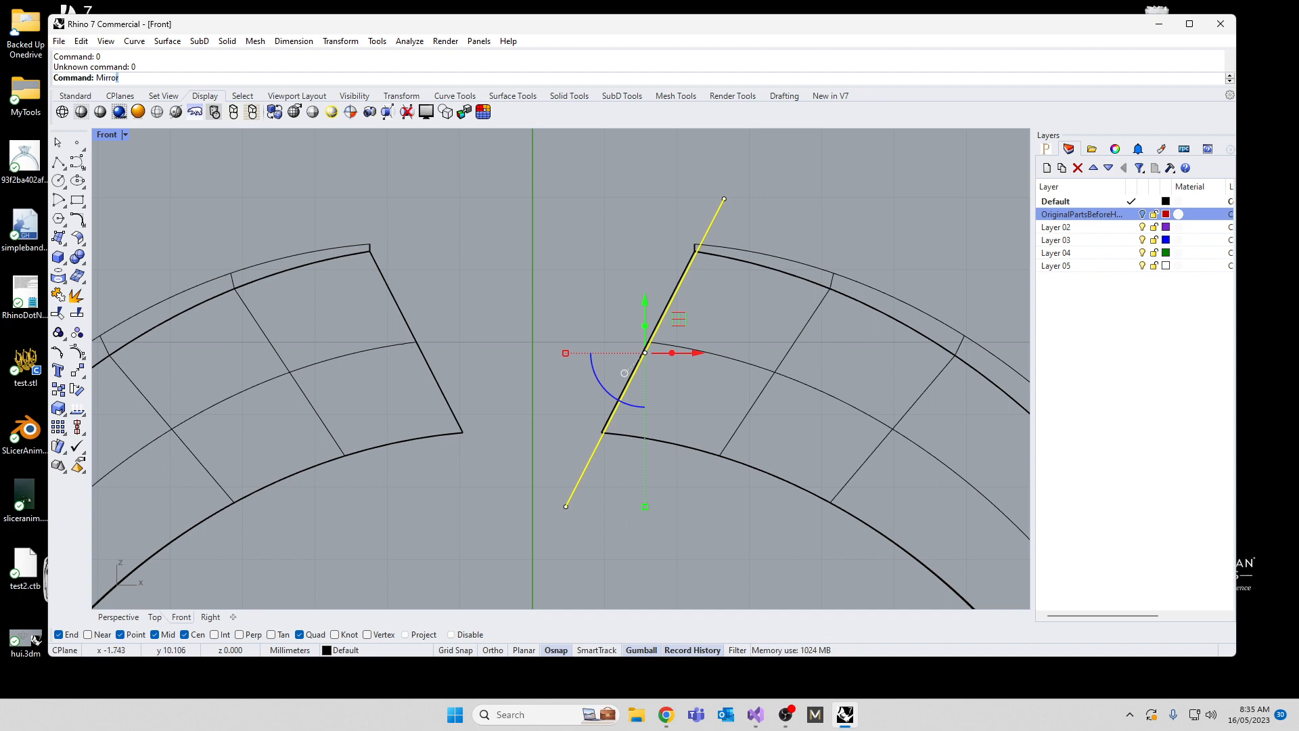
pyautogui.press('Return')
pyautogui.write('0')
pyautogui.press('Return')
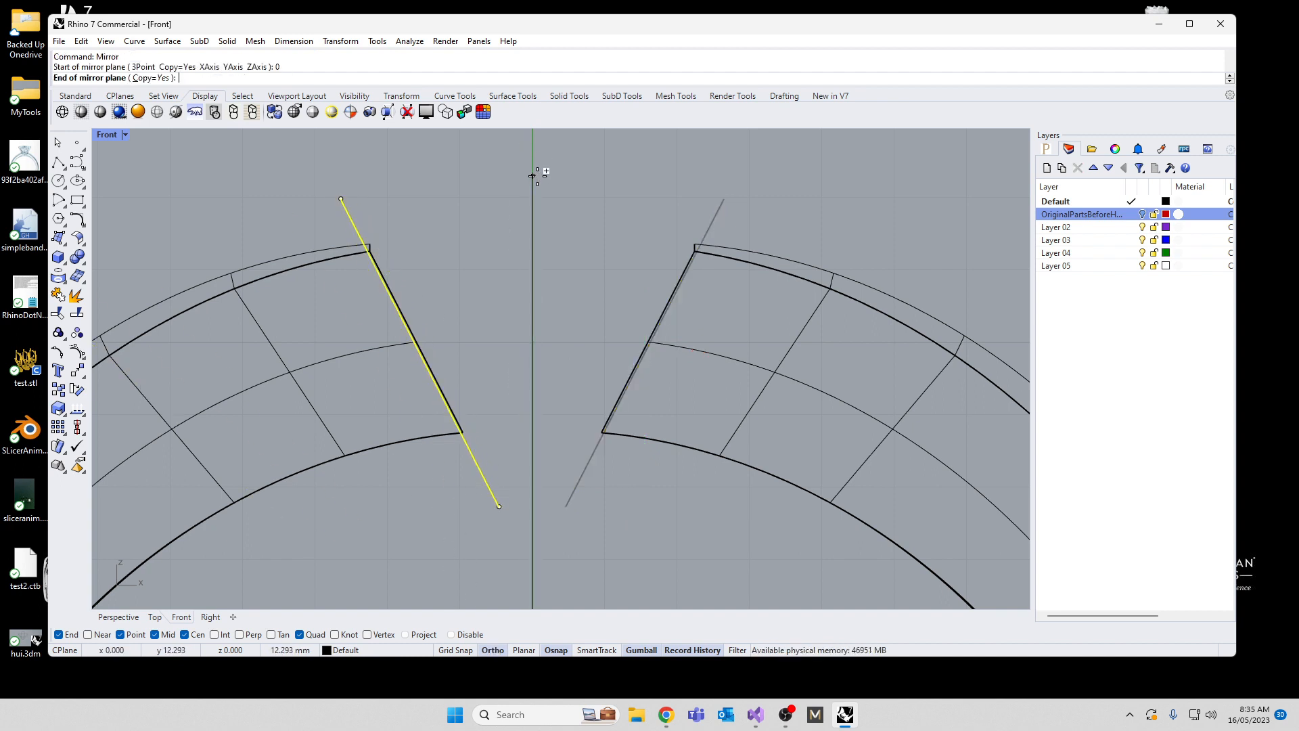
pyautogui.click(537, 174)
pyautogui.press('Escape')
# Step: Split the band polysurface with the two slanted lines at its open ends
pyautogui.click(736, 365)
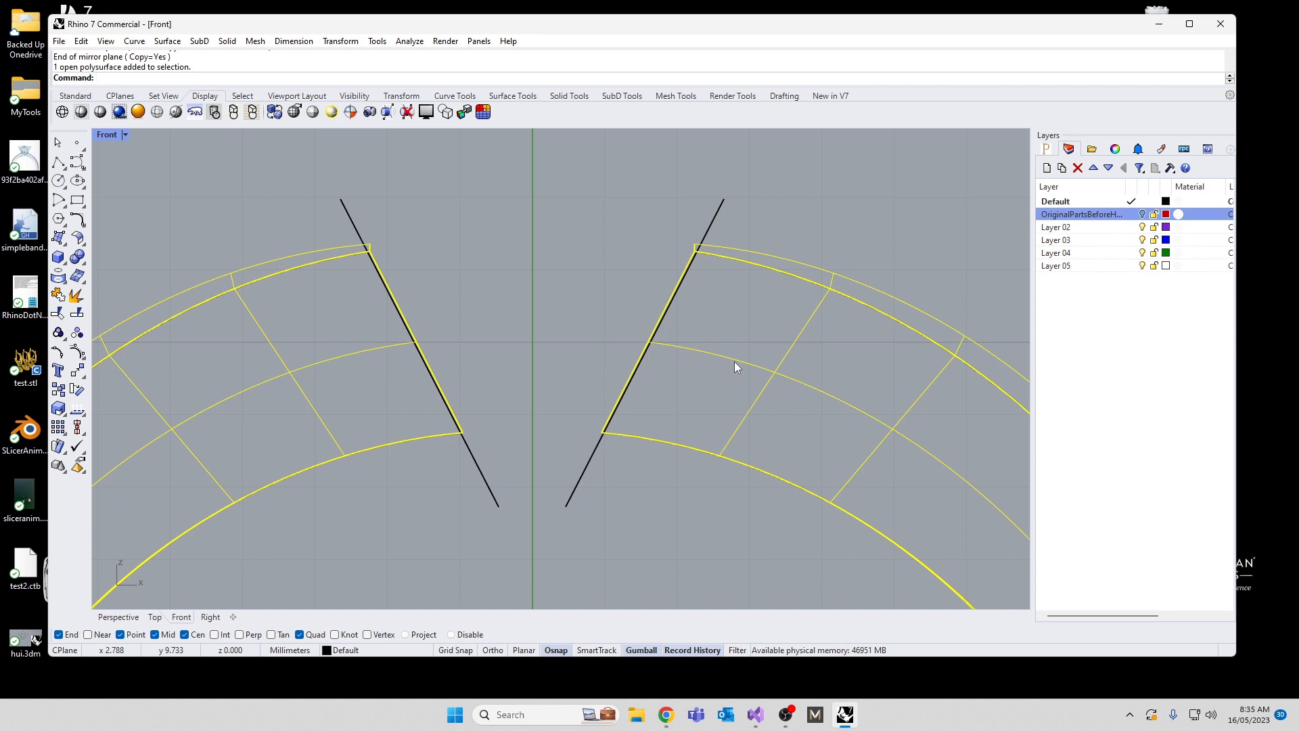
pyautogui.write('Splity')
pyautogui.press('Return')
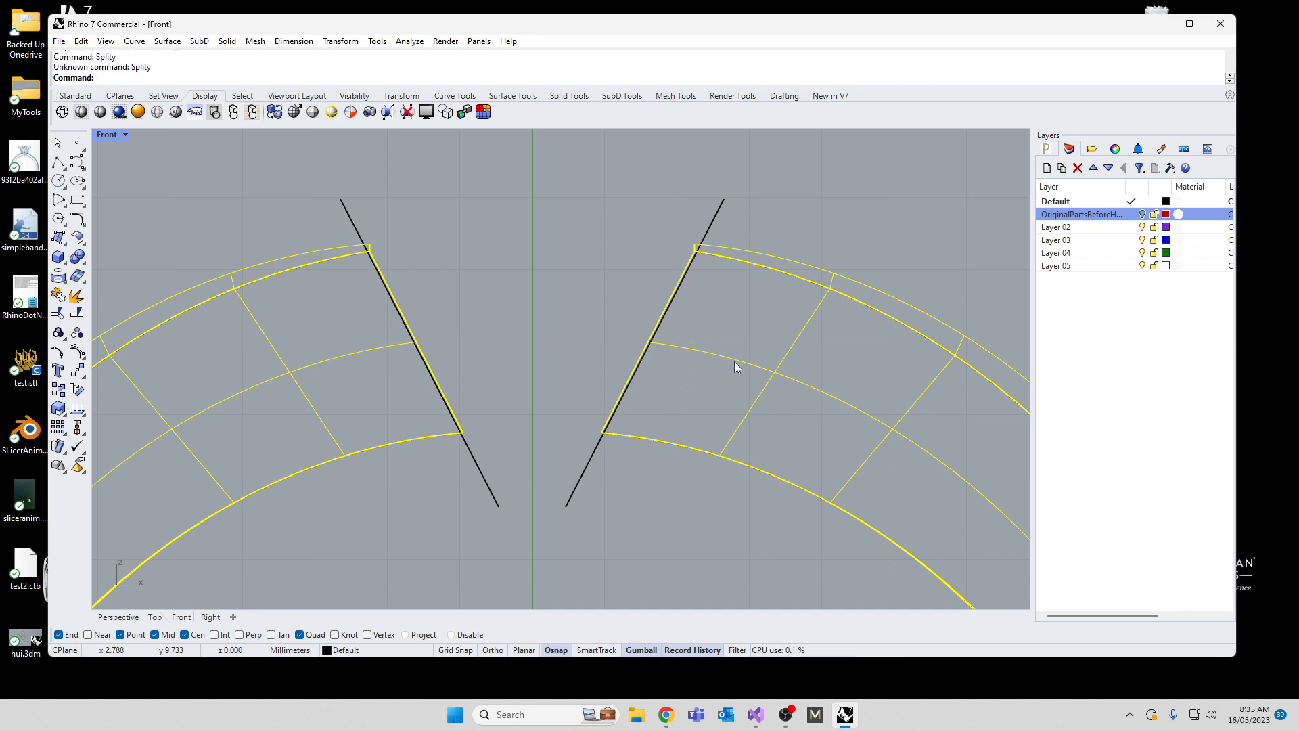
pyautogui.write('Split')
pyautogui.press('Return')
pyautogui.moveTo(636, 536); pyautogui.dragTo(437, 502)
pyautogui.press('Return')
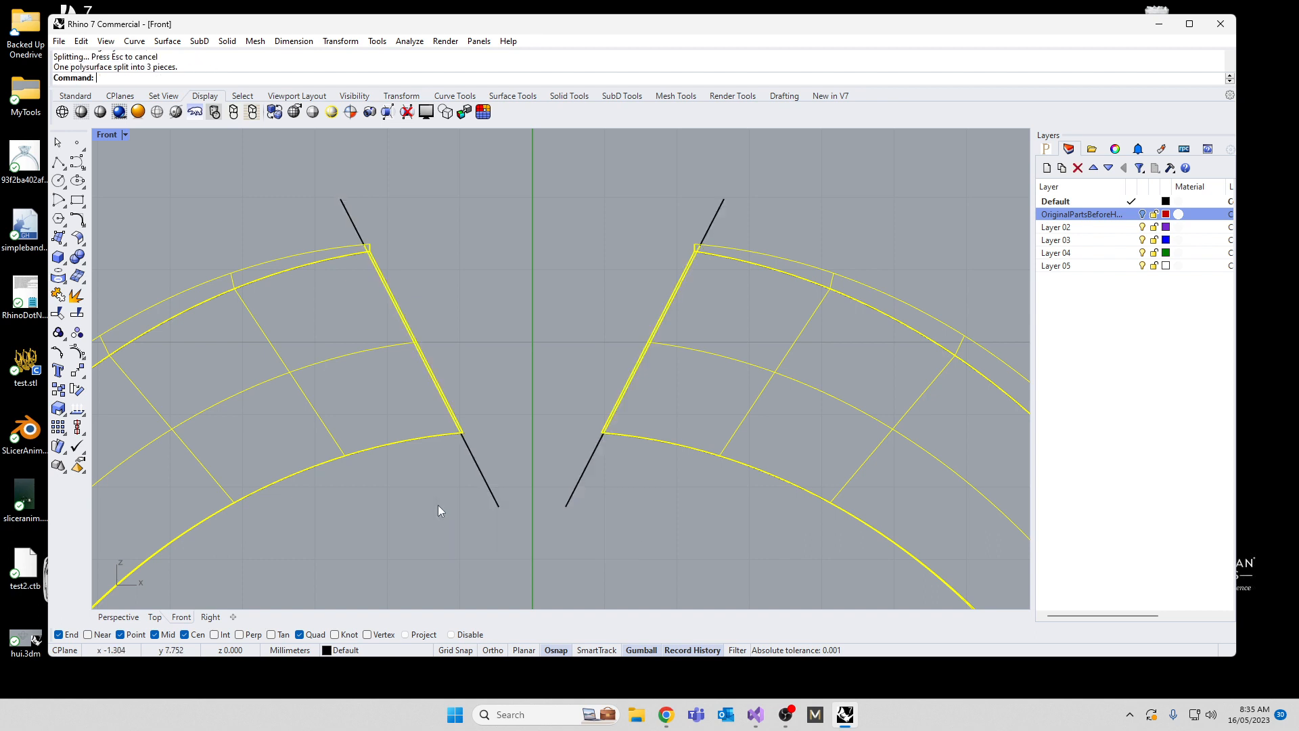
# Step: Delete the two split-off end slivers with their cutting lines, and delete all remaining curves
pyautogui.moveTo(318, 165); pyautogui.dragTo(836, 570)
pyautogui.press('Delete')
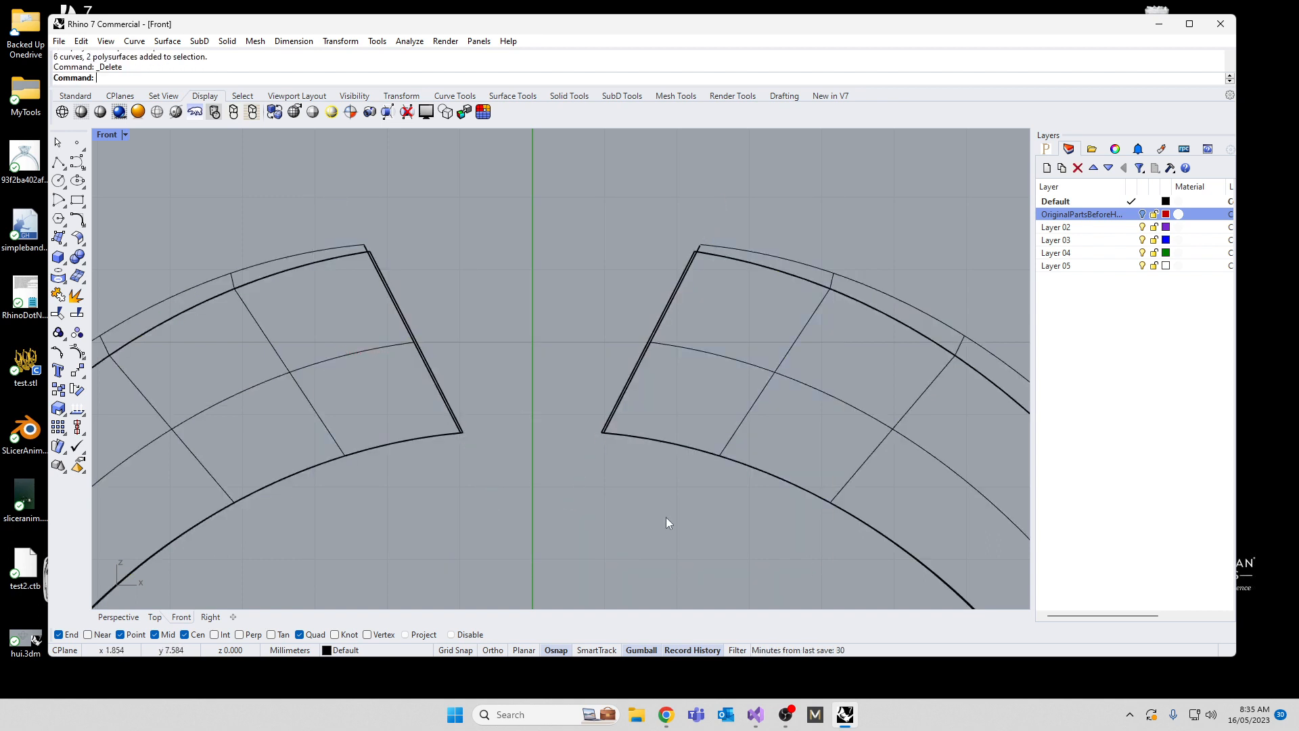
pyautogui.scroll(5, 684, 262)
pyautogui.click(684, 266)
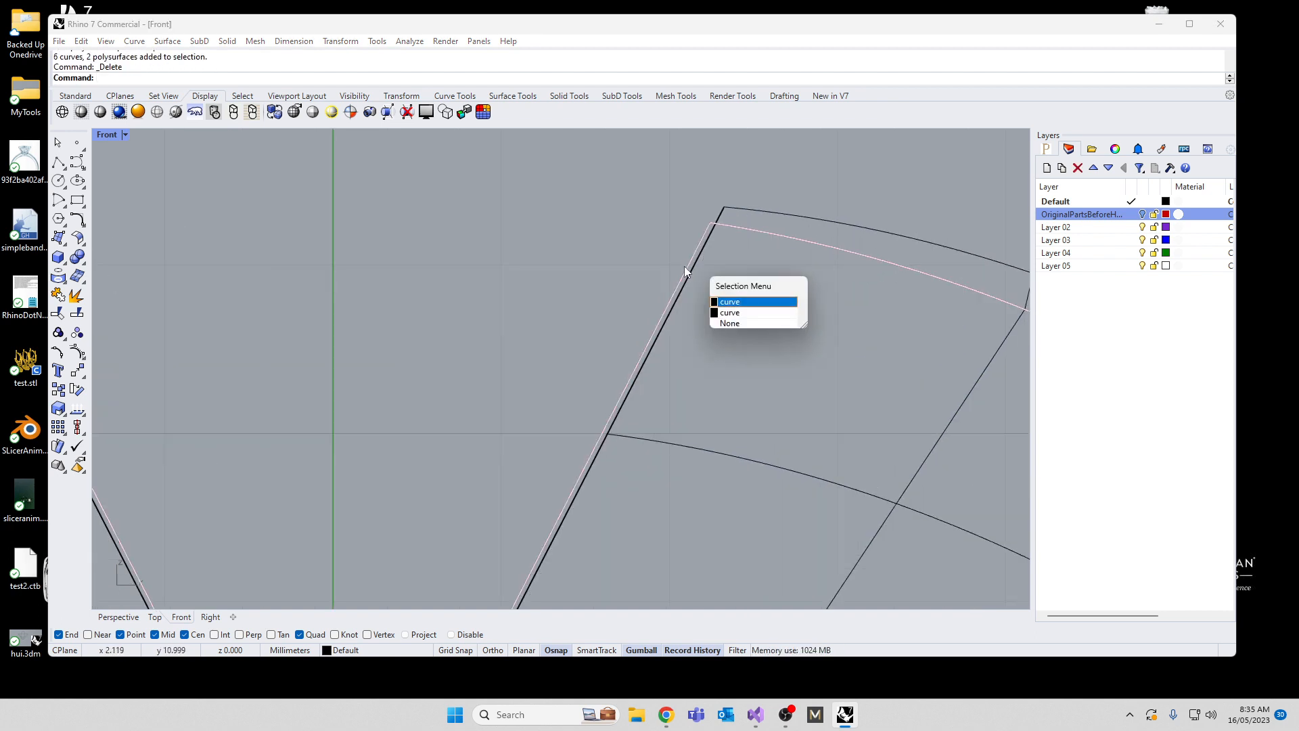
pyautogui.click(729, 323)
pyautogui.scroll(-4, 541, 311)
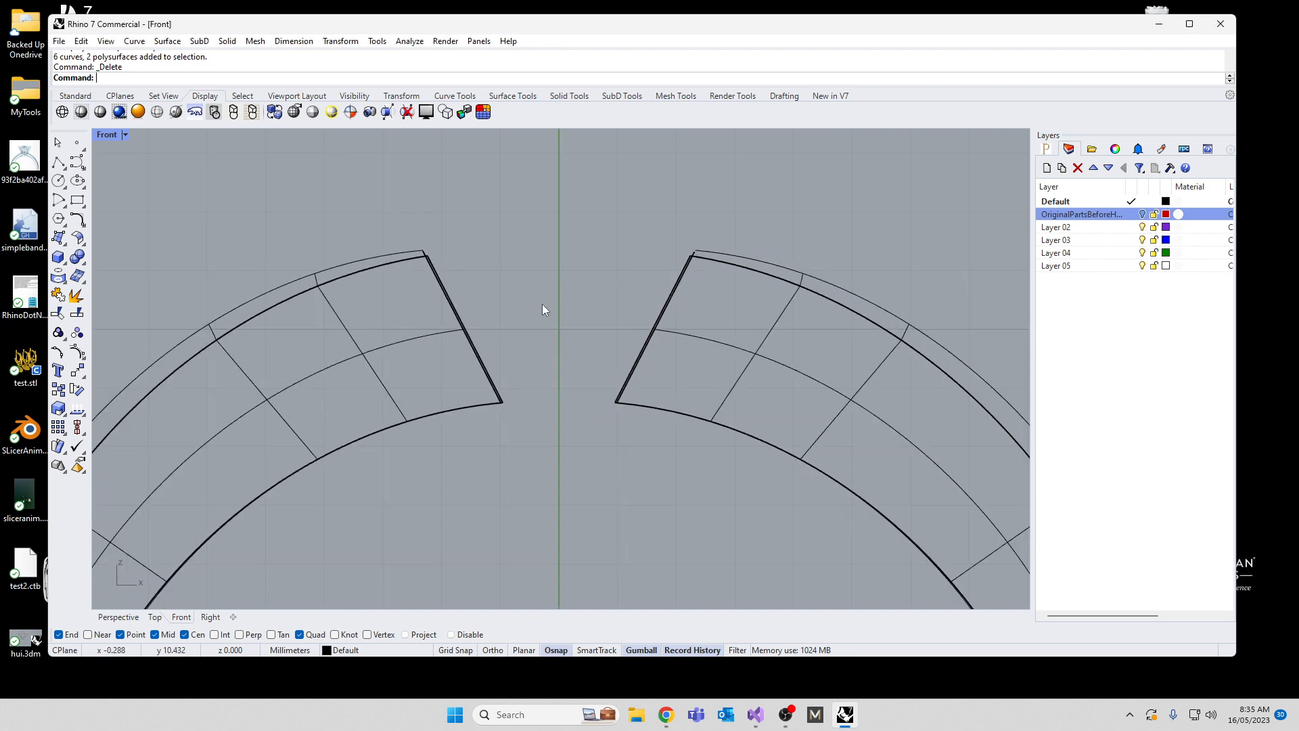
pyautogui.write('SelCrv')
pyautogui.press('Return')
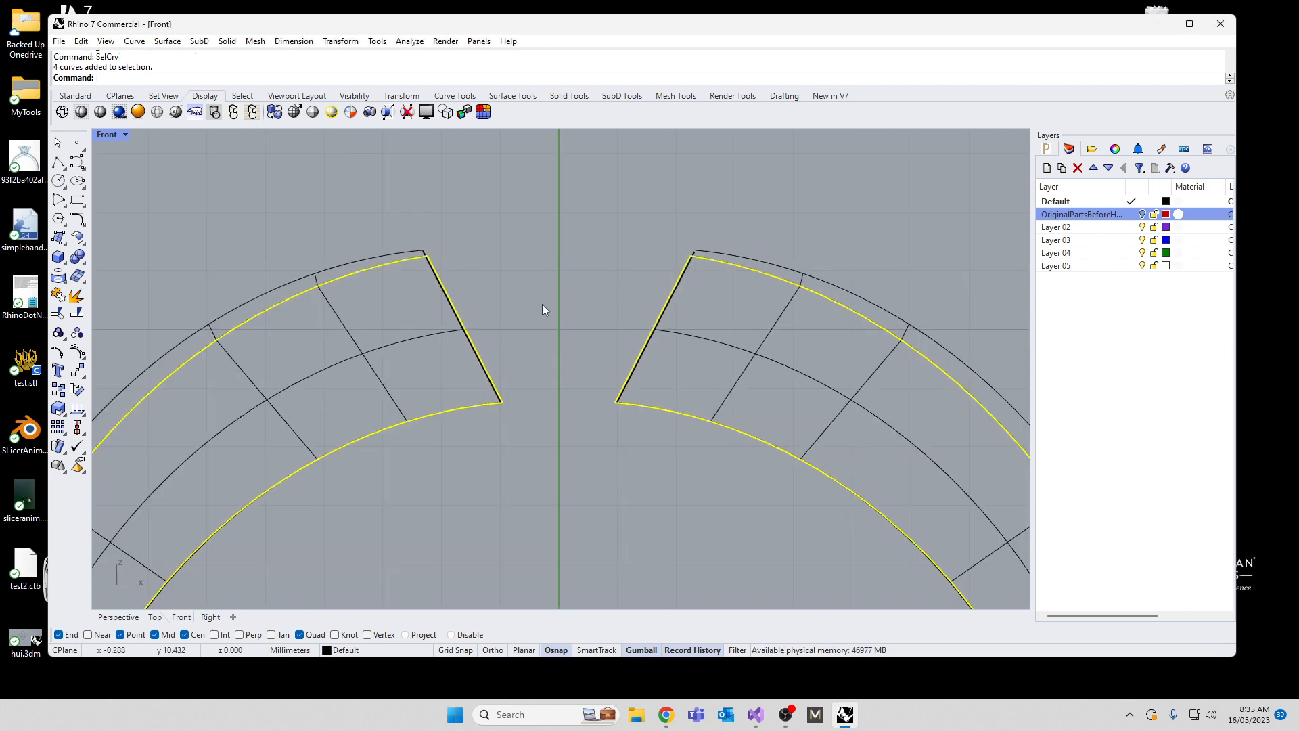
pyautogui.press('Delete')
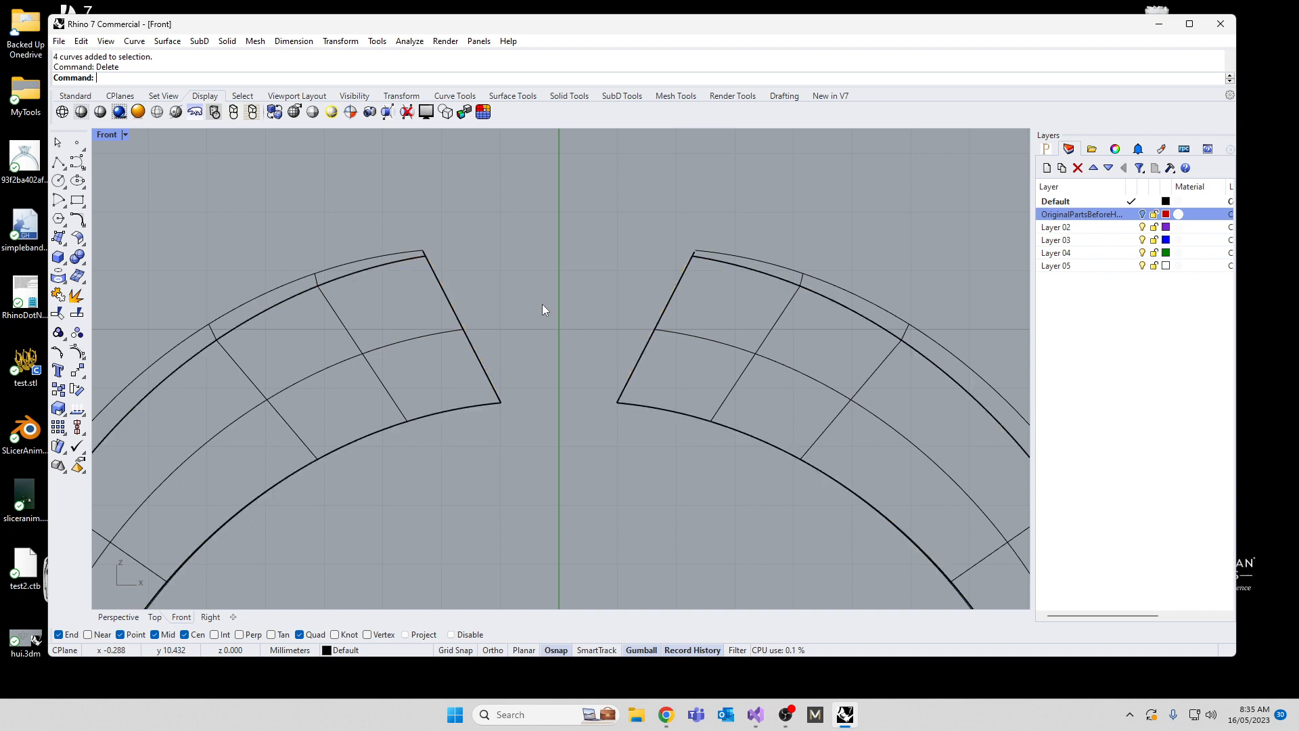
# Step: Cap the band's open ends, restore the four-viewport layout and deselect the band
pyautogui.scroll(-1, 617, 308)
pyautogui.scroll(-1, 616, 309)
pyautogui.click(452, 345)
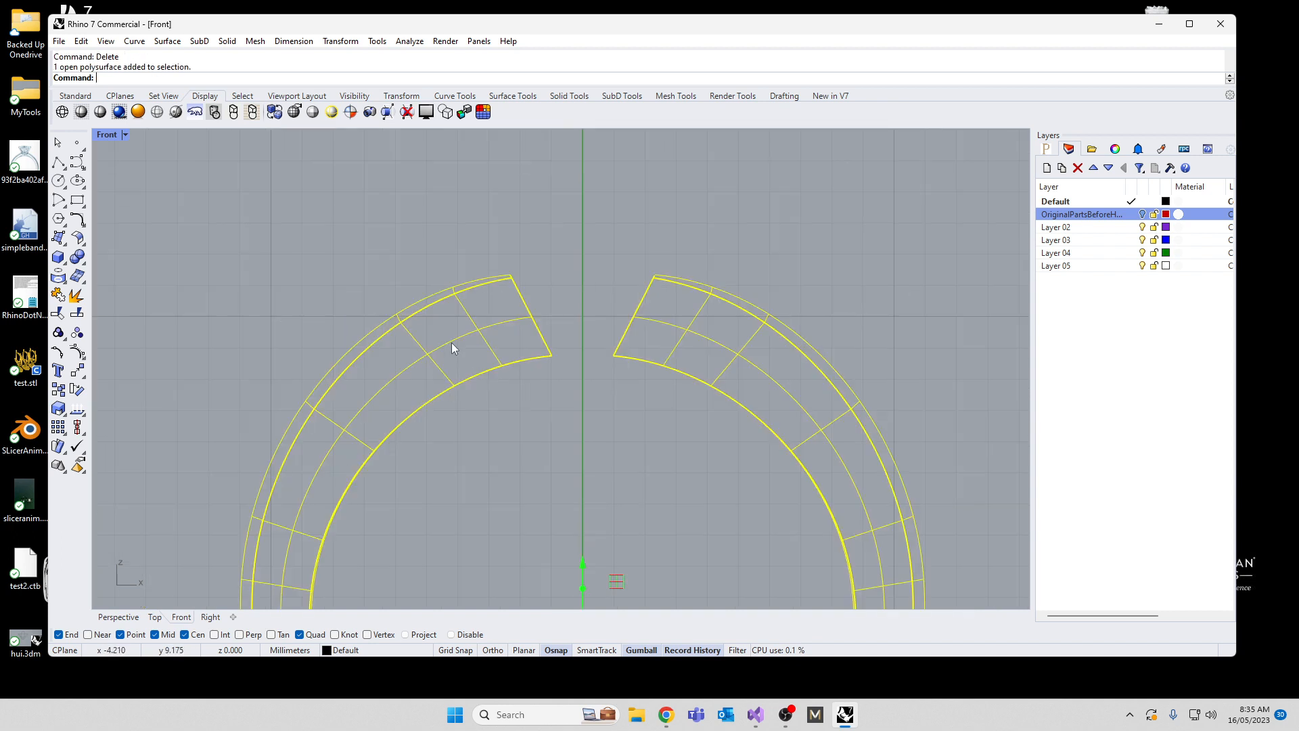
pyautogui.write('Cap')
pyautogui.press('Return')
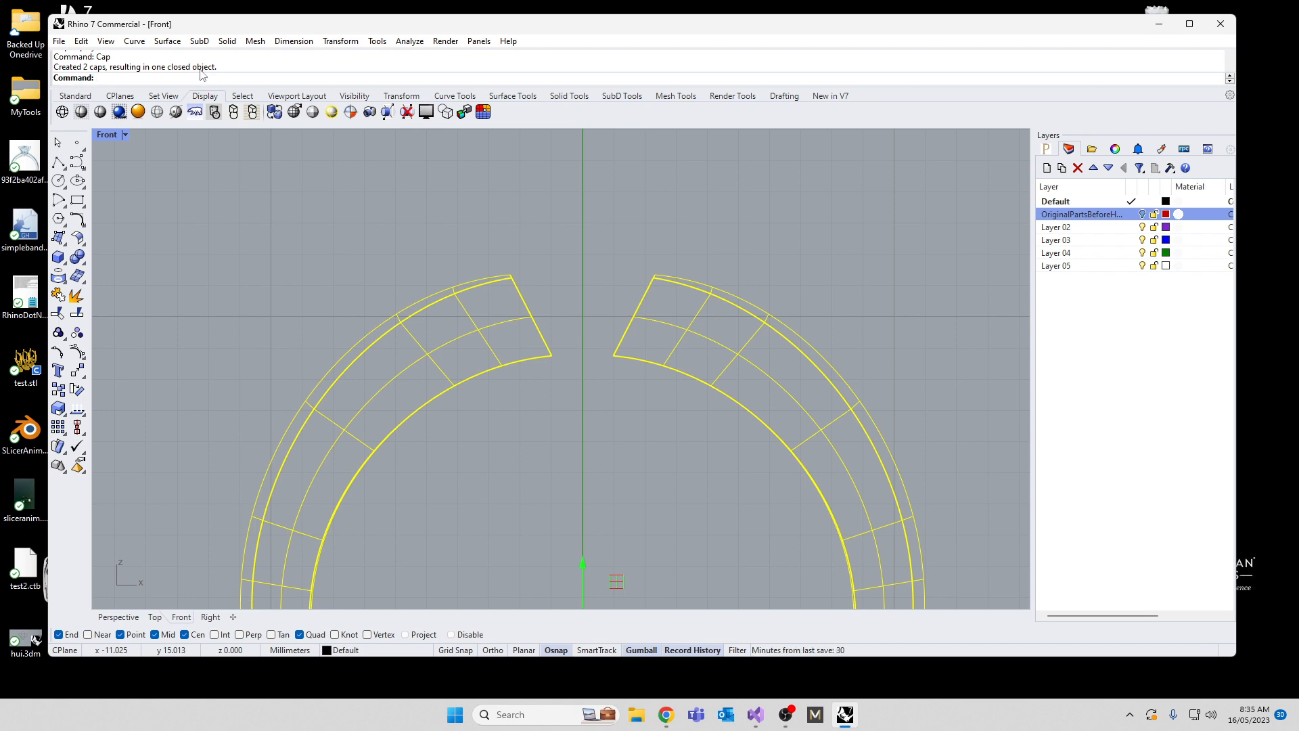
pyautogui.doubleClick(106, 141)
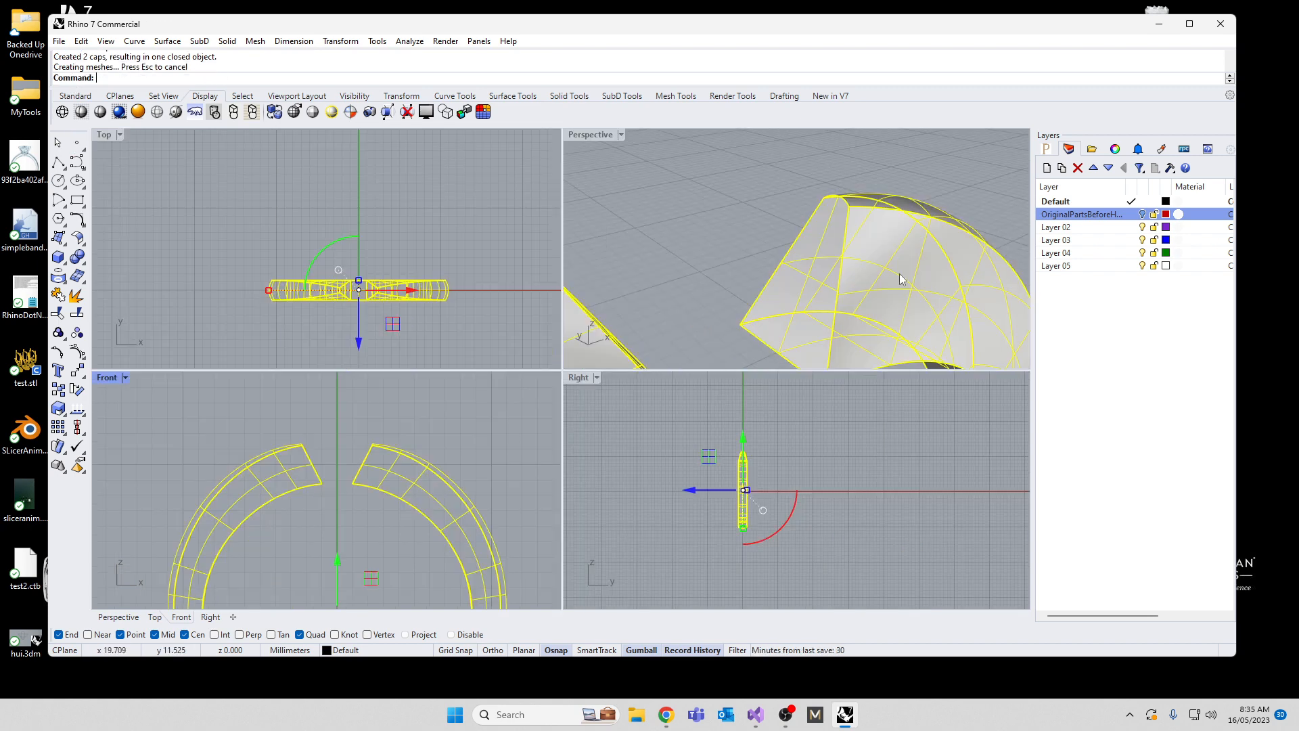
pyautogui.press('Escape')
# Step: Show the hidden head objects again above the capped band
pyautogui.moveTo(899, 278); pyautogui.dragTo(838, 254, button='right')
pyautogui.scroll(-8, 837, 274)
pyautogui.write('S')
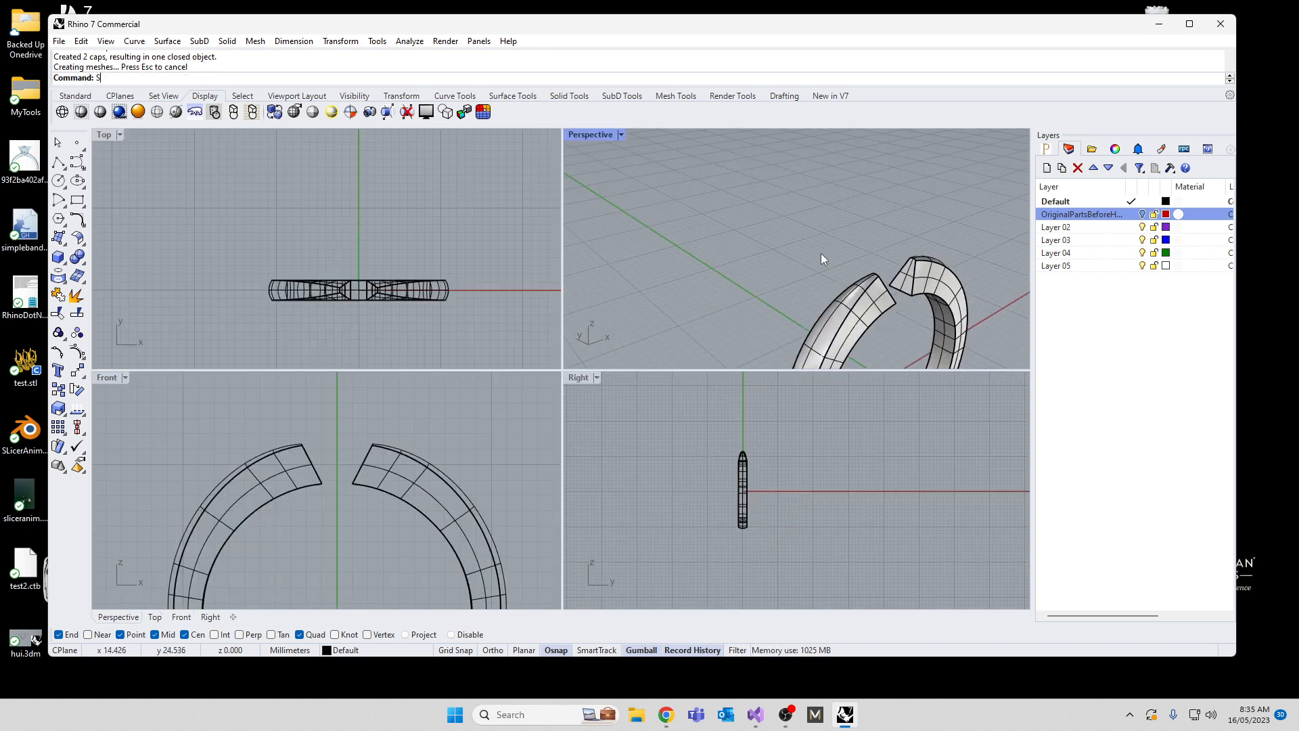
pyautogui.write('how')
pyautogui.press('Return')
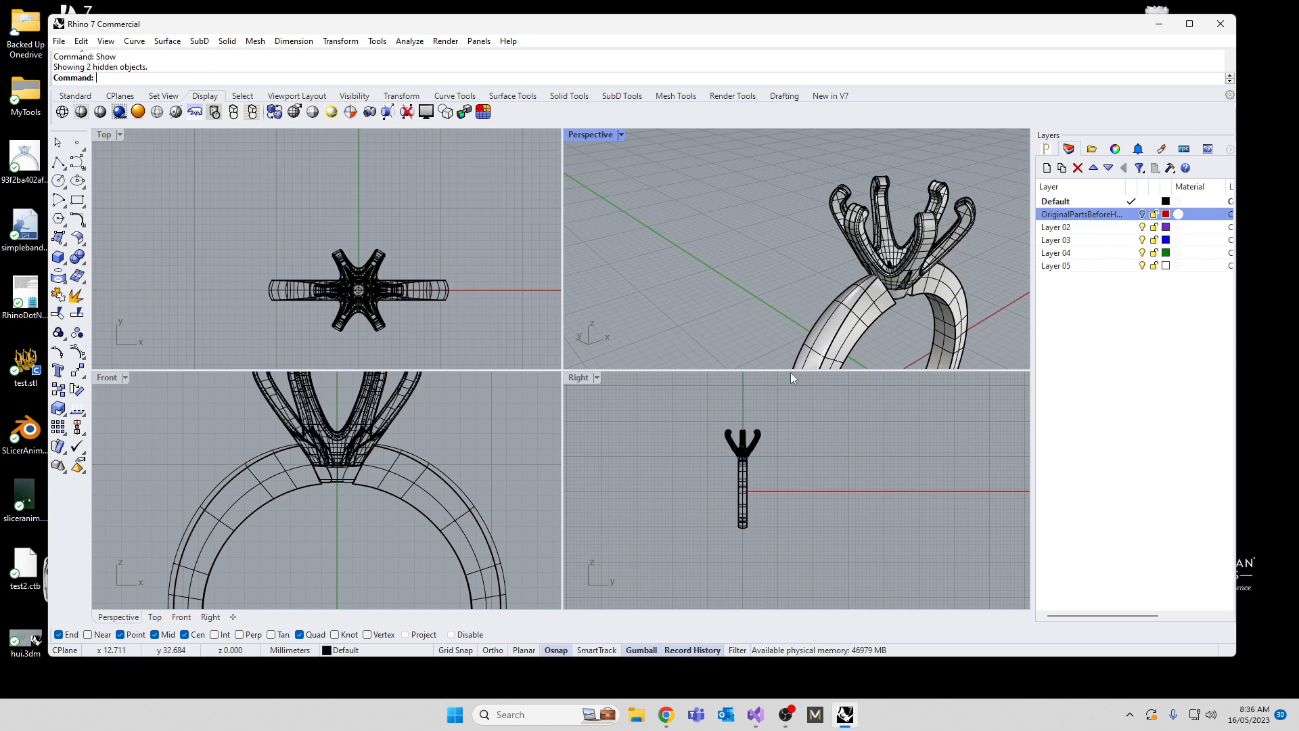
# Step: Try filleting the front edges of both band ends beside the head with a 0.3 mm radius
pyautogui.moveTo(797, 347); pyautogui.dragTo(750, 280, button='right')
pyautogui.scroll(8, 678, 245)
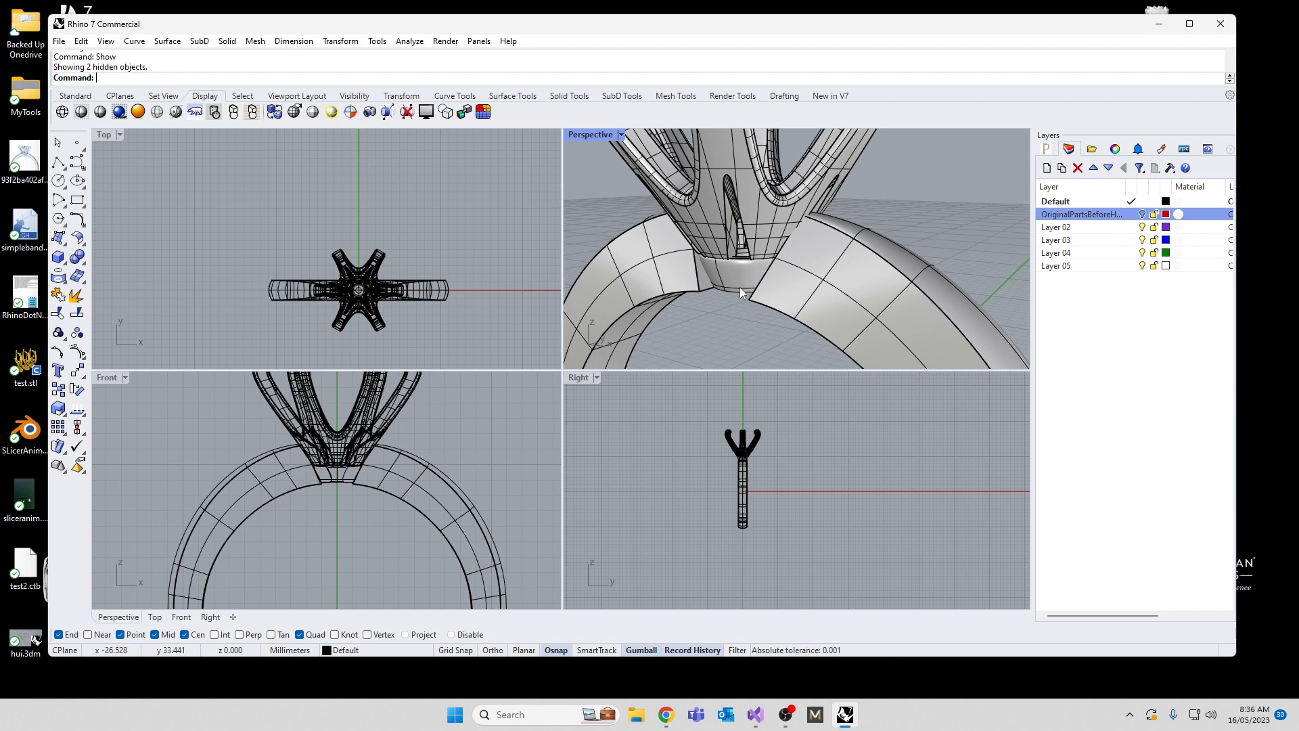
pyautogui.scroll(-10, 741, 288)
pyautogui.moveTo(760, 277); pyautogui.dragTo(829, 280, button='right')
pyautogui.scroll(10, 822, 283)
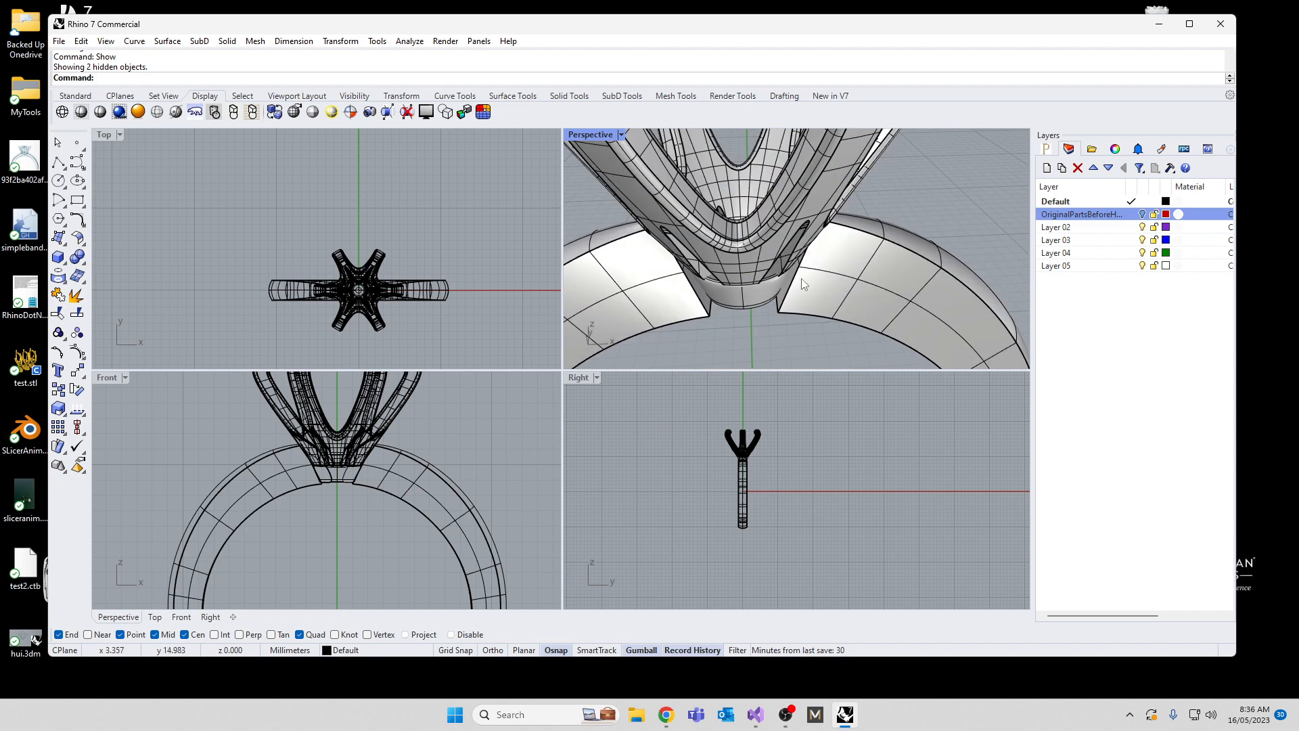
pyautogui.write('FilletEdge')
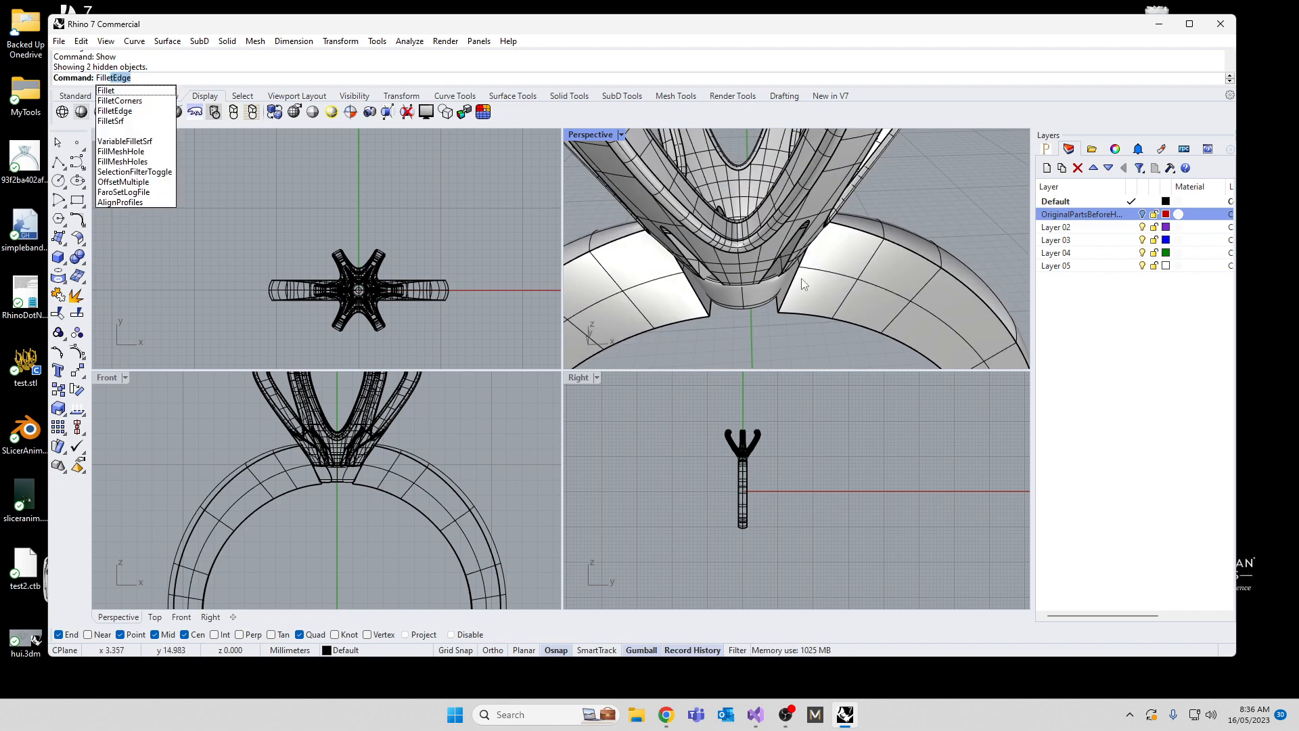
pyautogui.click(127, 112)
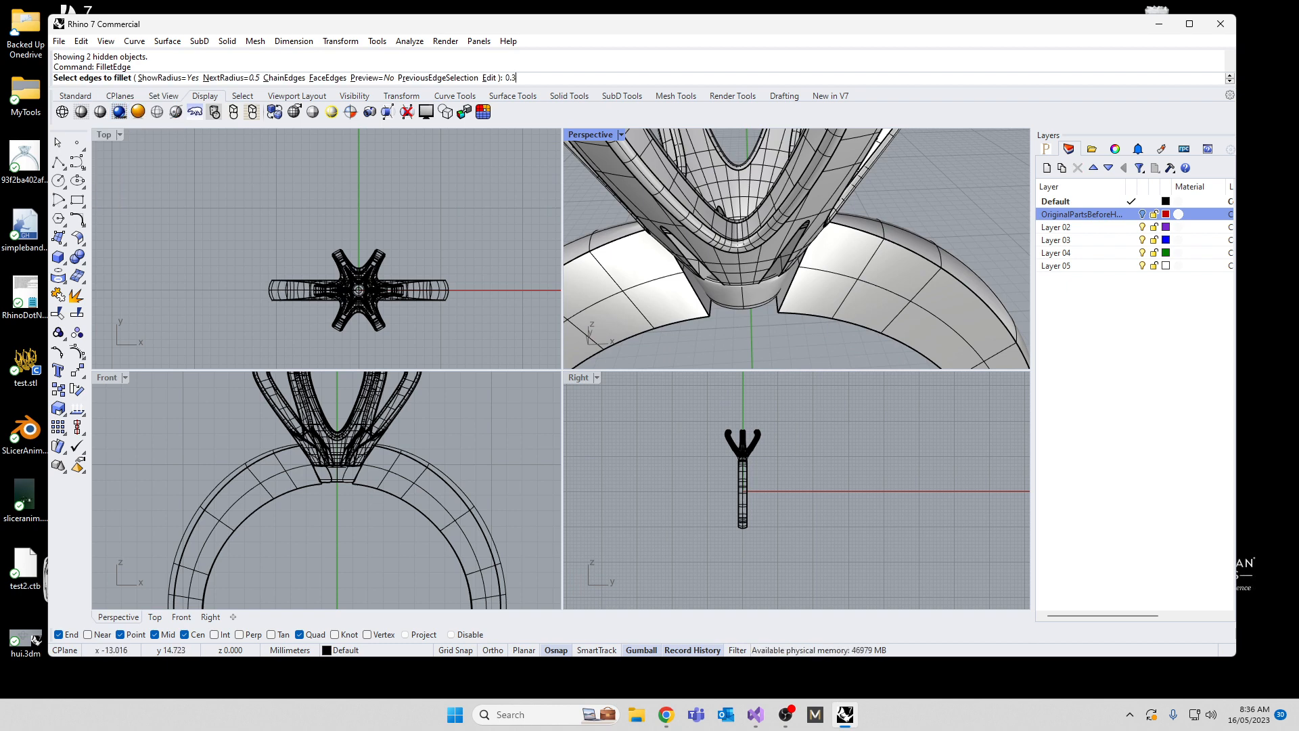
pyautogui.write('0.3')
pyautogui.press('Return')
pyautogui.click(699, 292)
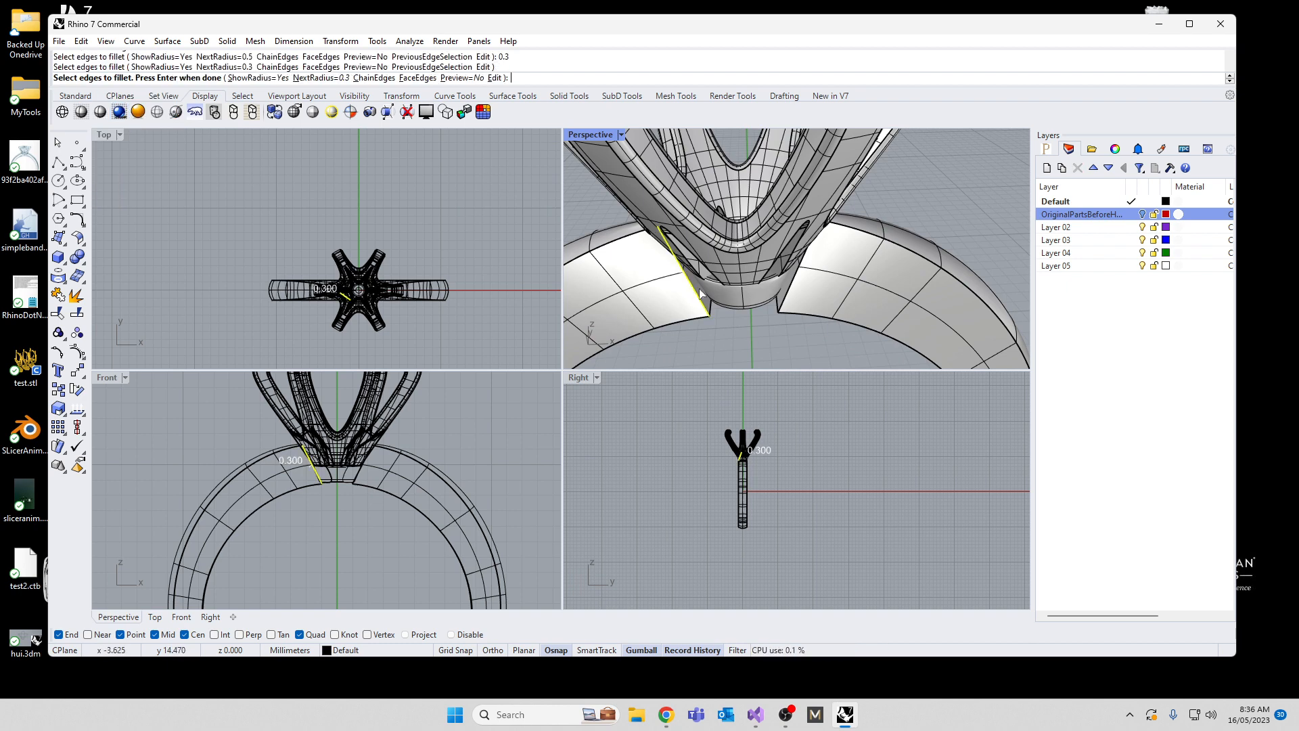
pyautogui.click(788, 297)
pyautogui.press('Return')
pyautogui.press('Return')
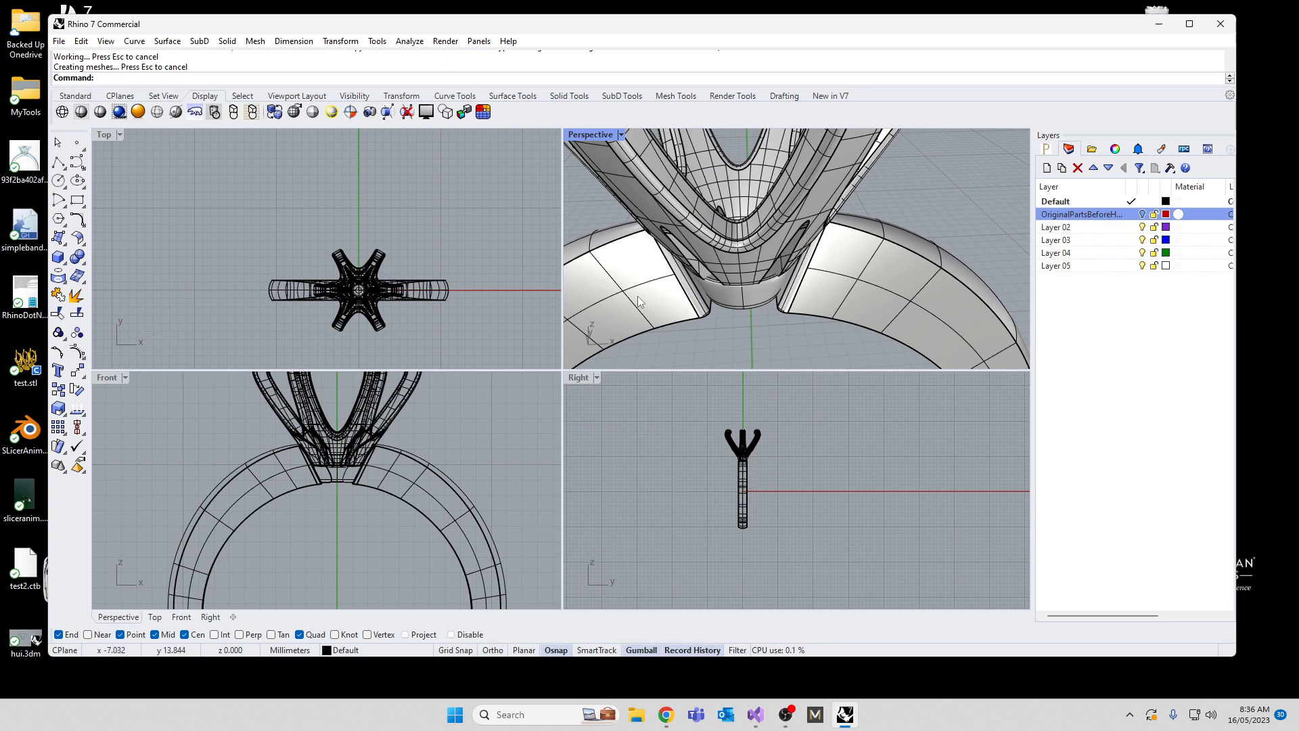
# Step: Try the same 0.3 mm fillet on the back edges of both band ends, and undo the end fillets
pyautogui.moveTo(639, 301); pyautogui.dragTo(862, 247, button='right')
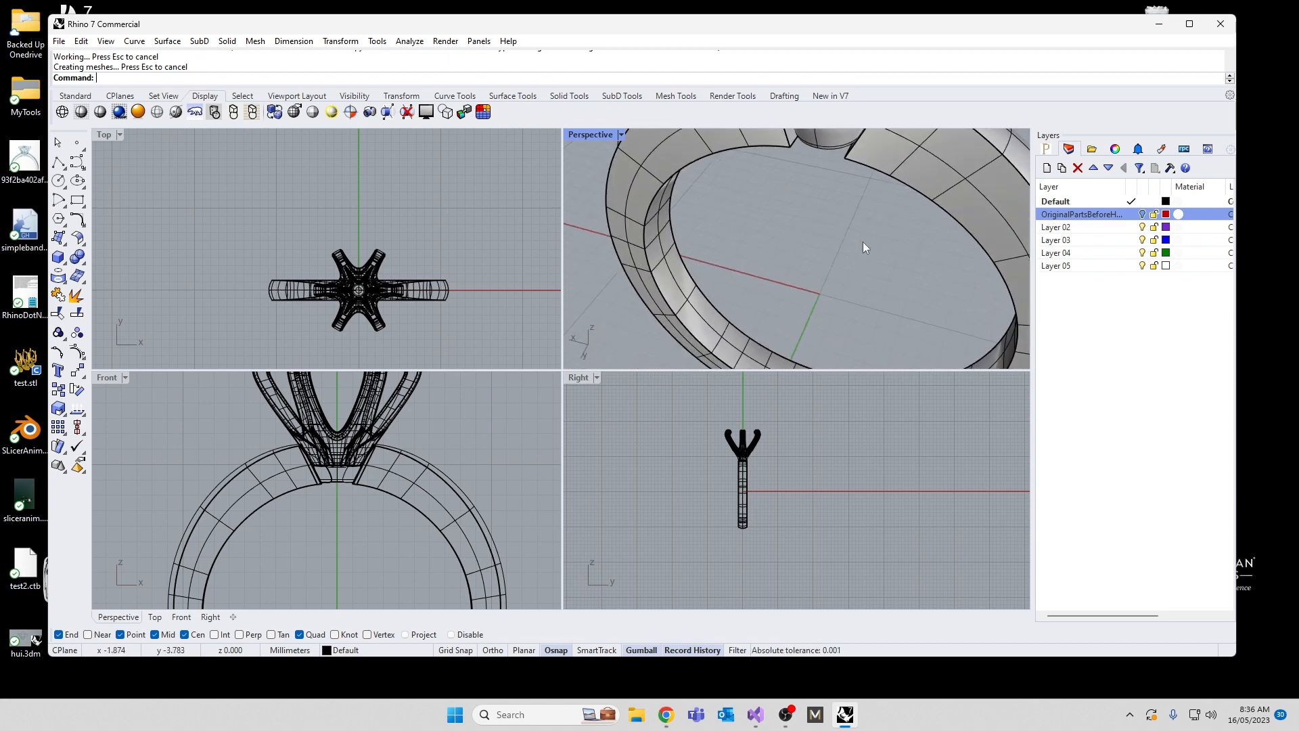
pyautogui.press('Return')
pyautogui.click(853, 146)
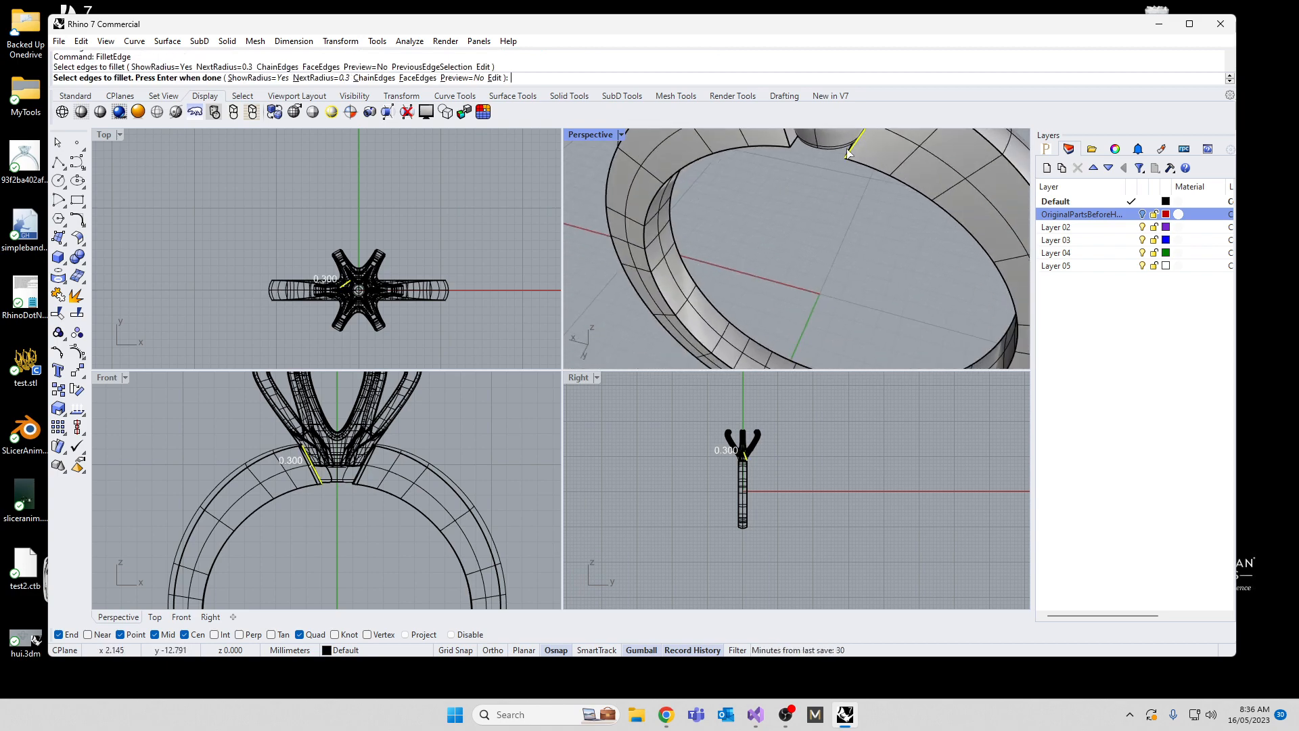
pyautogui.click(788, 141)
pyautogui.press('Return')
pyautogui.press('Return')
pyautogui.moveTo(782, 178); pyautogui.dragTo(732, 249, button='right')
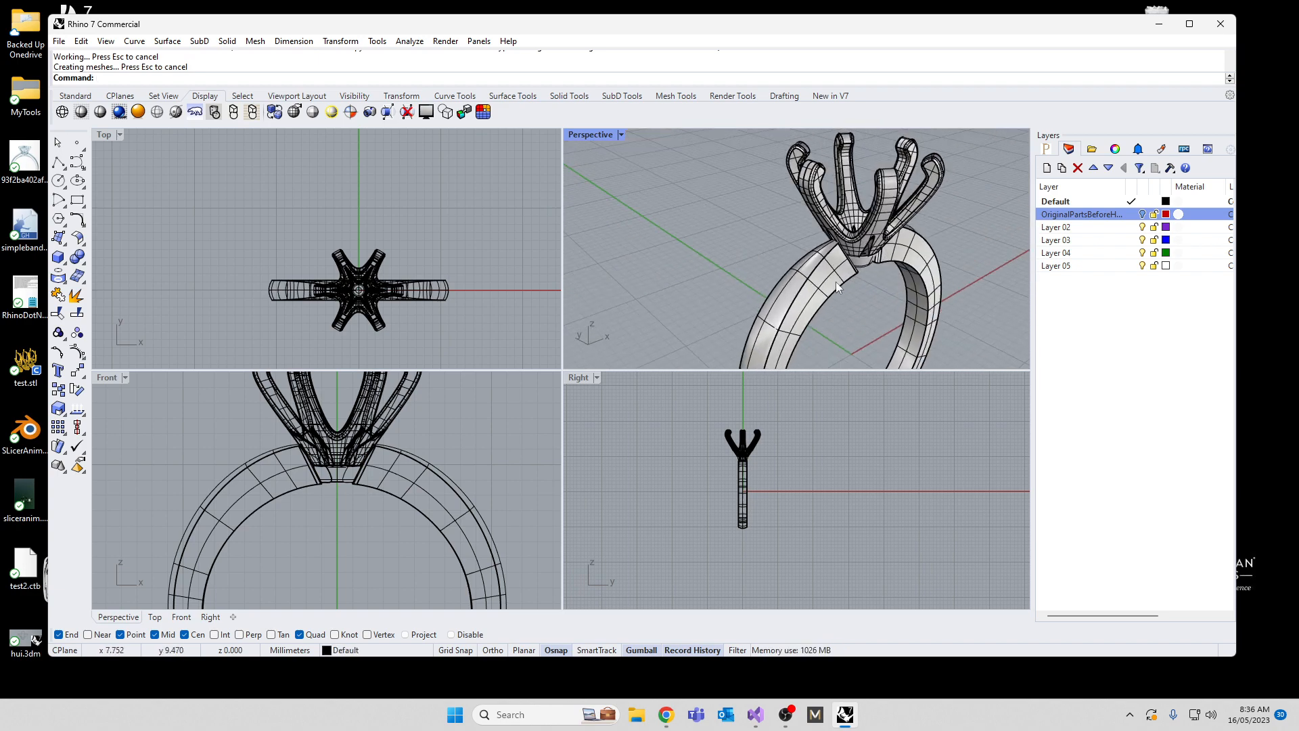
pyautogui.moveTo(836, 284); pyautogui.dragTo(739, 279, button='right')
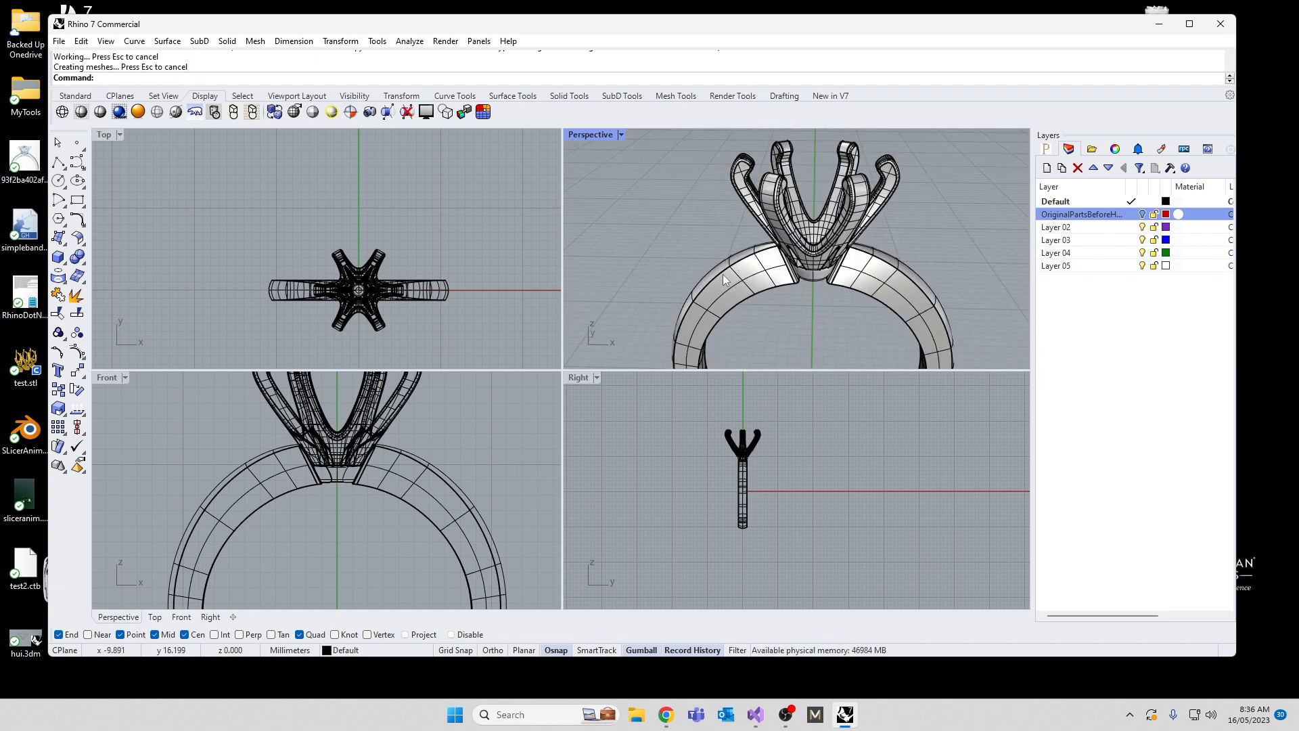
pyautogui.hotkey('ctrl', 'z')
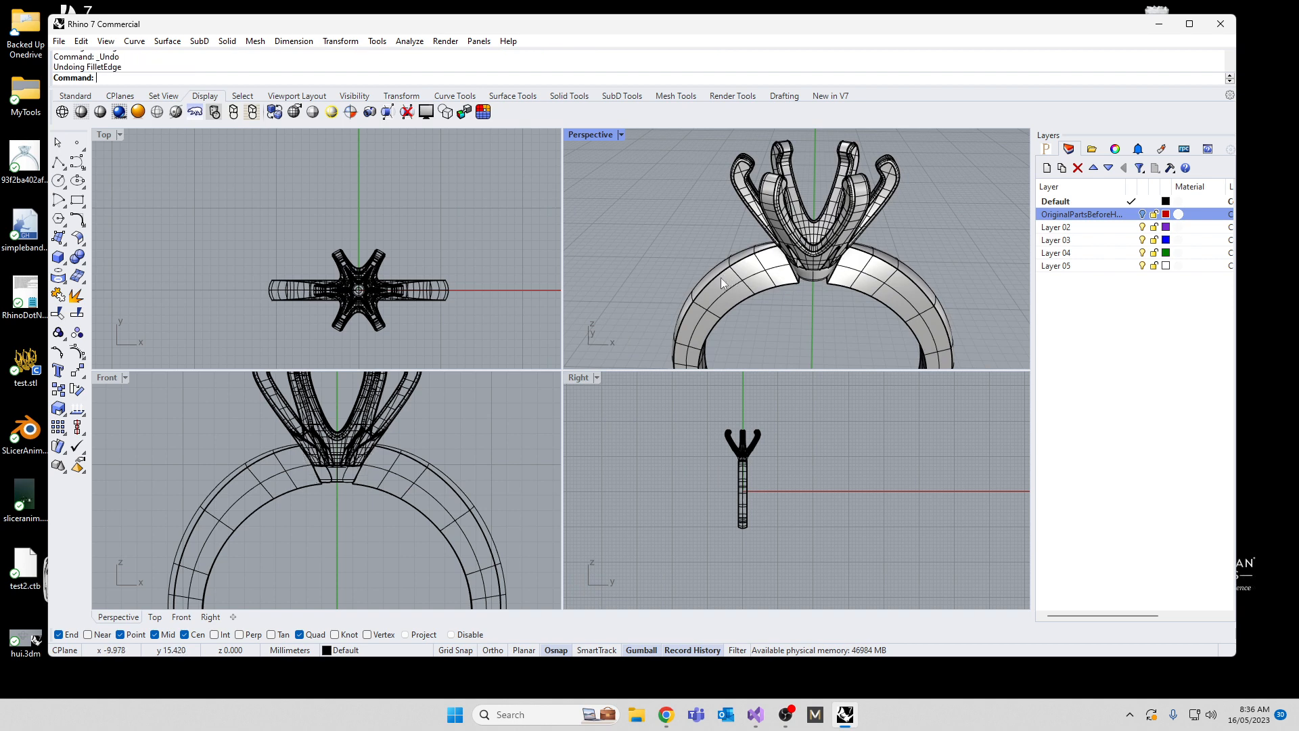
# Step: Fillet the front edge of the positive X band end with a radius of 0.3 mm, set to 0.5 mm at the inner handle
pyautogui.moveTo(721, 277); pyautogui.dragTo(832, 229, button='right')
pyautogui.scroll(3, 832, 230)
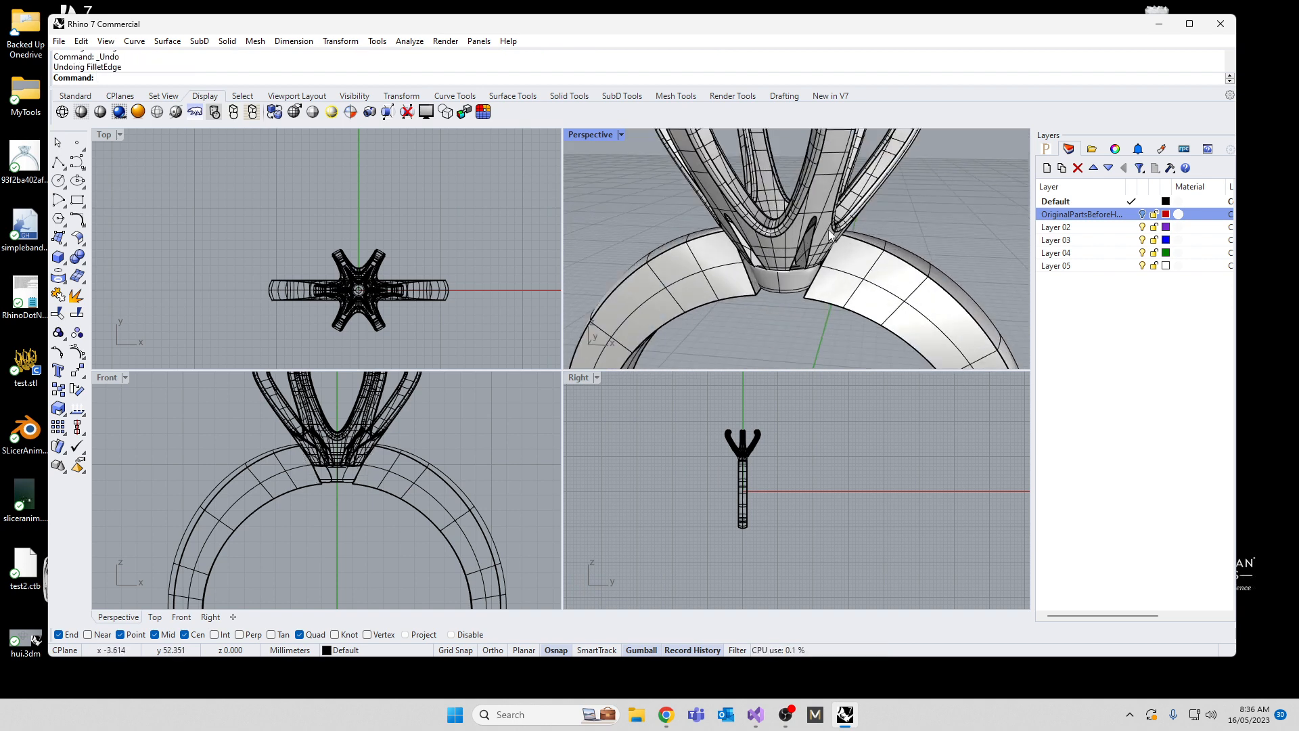
pyautogui.write('Fillet')
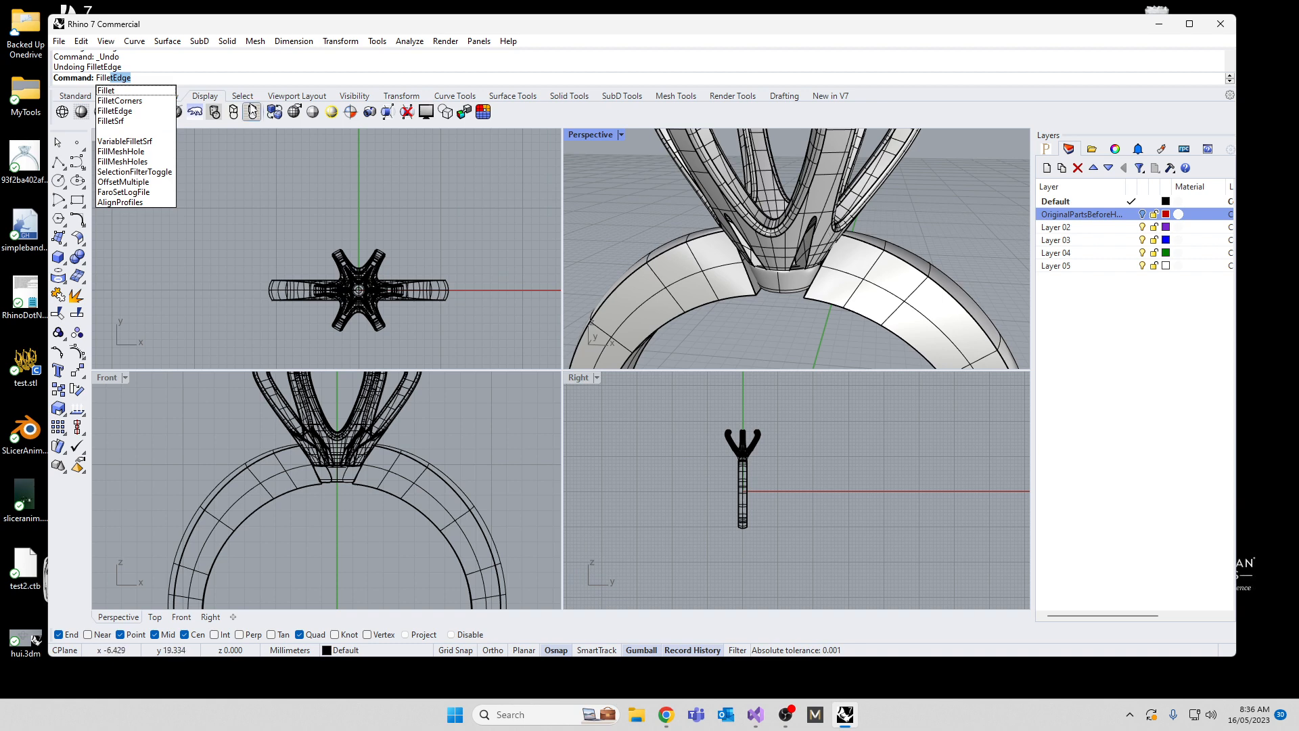
pyautogui.click(121, 112)
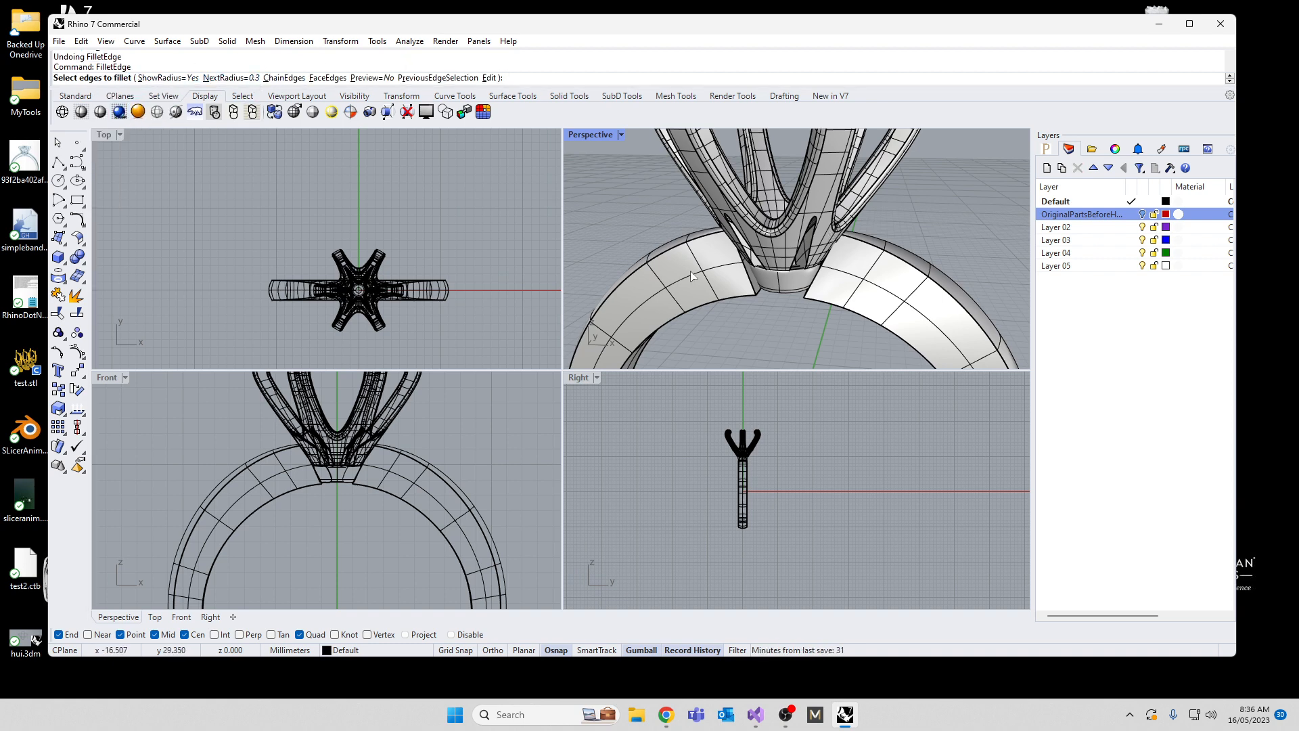
pyautogui.scroll(2, 853, 305)
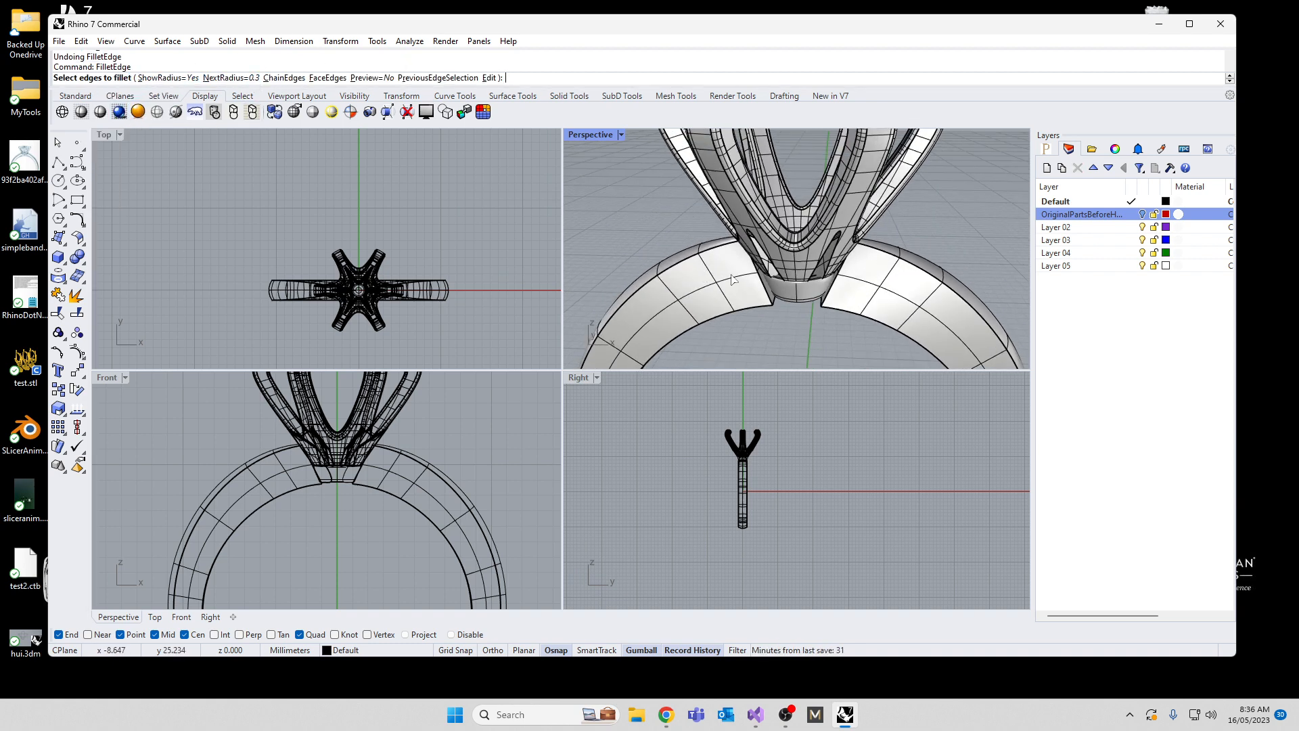
pyautogui.click(833, 298)
pyautogui.press('Return')
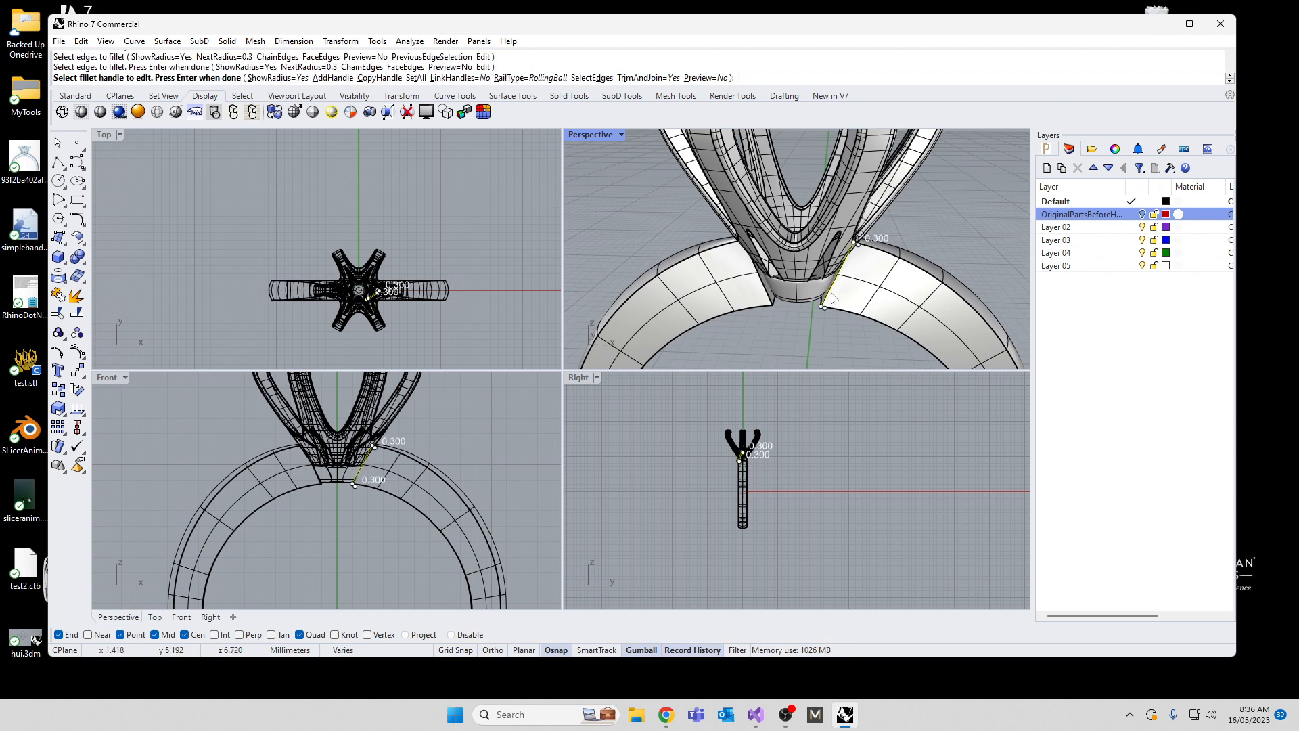
pyautogui.moveTo(836, 298); pyautogui.dragTo(924, 228, button='right')
pyautogui.scroll(7, 915, 119)
pyautogui.scroll(3, 925, 203)
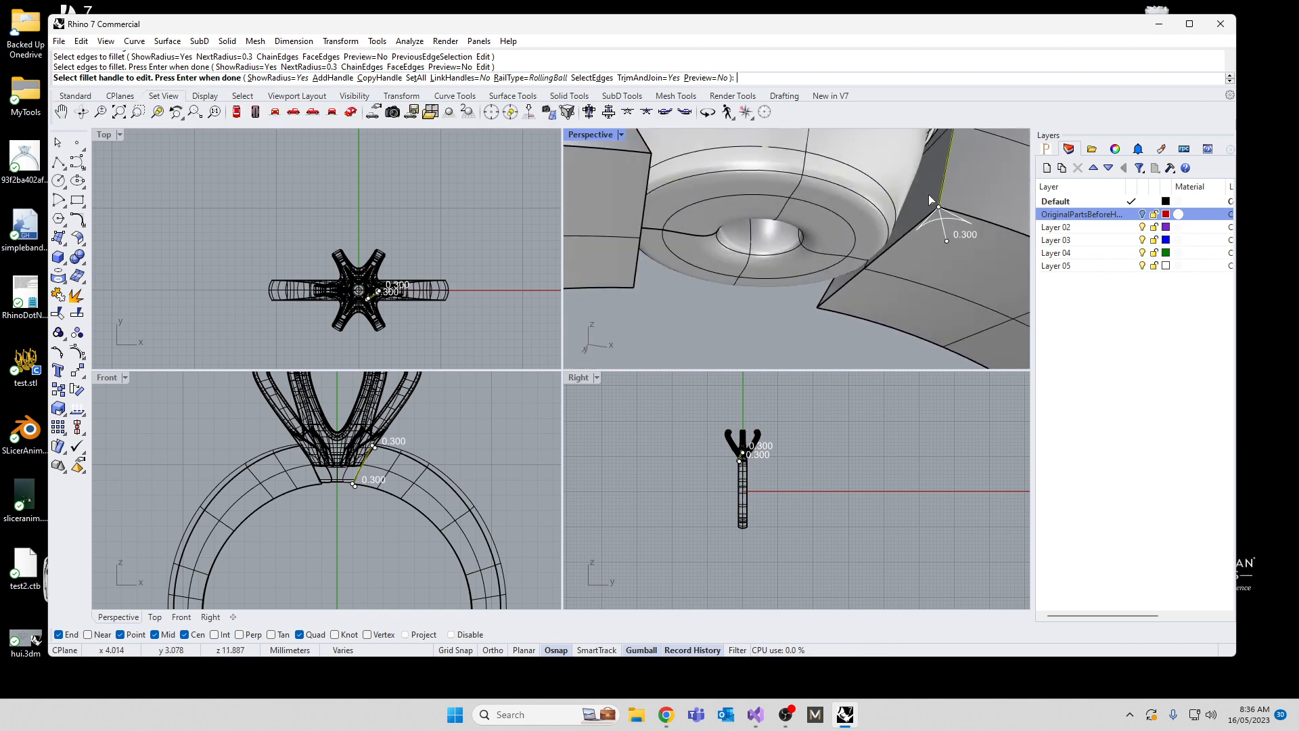
pyautogui.click(947, 242)
pyautogui.write('0')
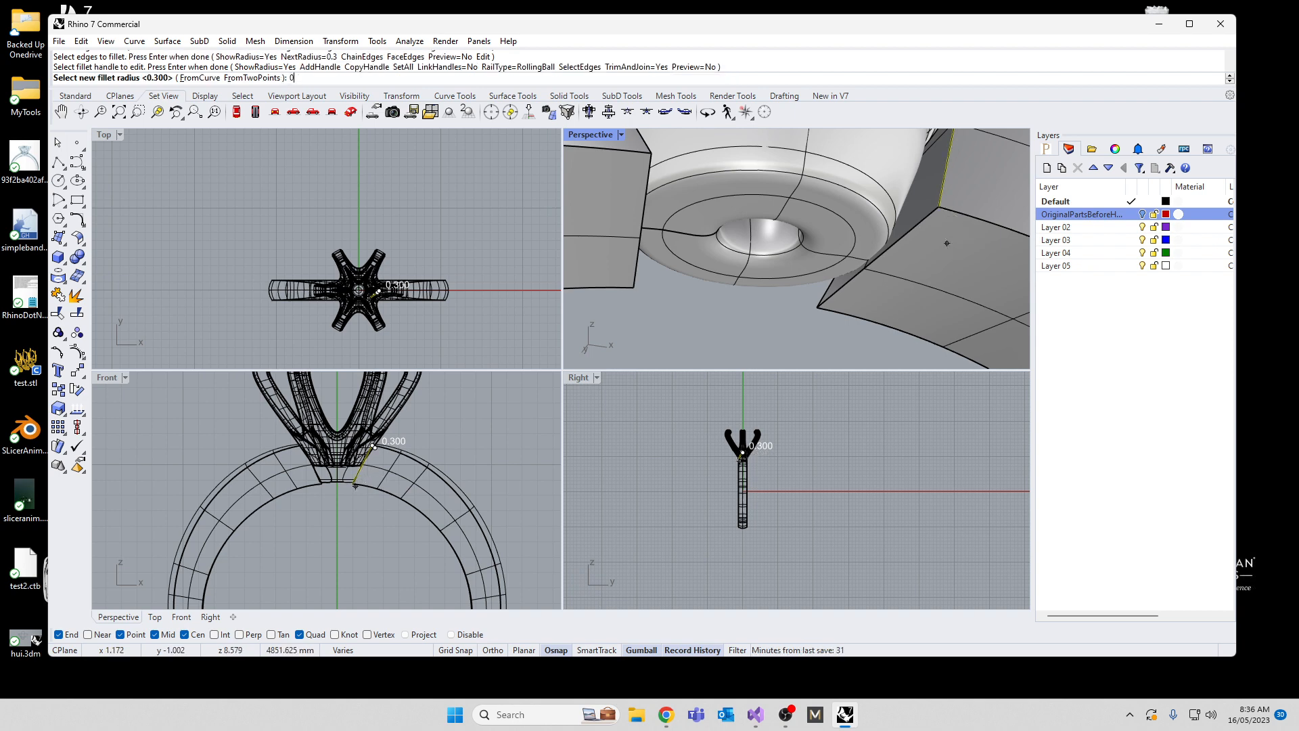
pyautogui.write('.5')
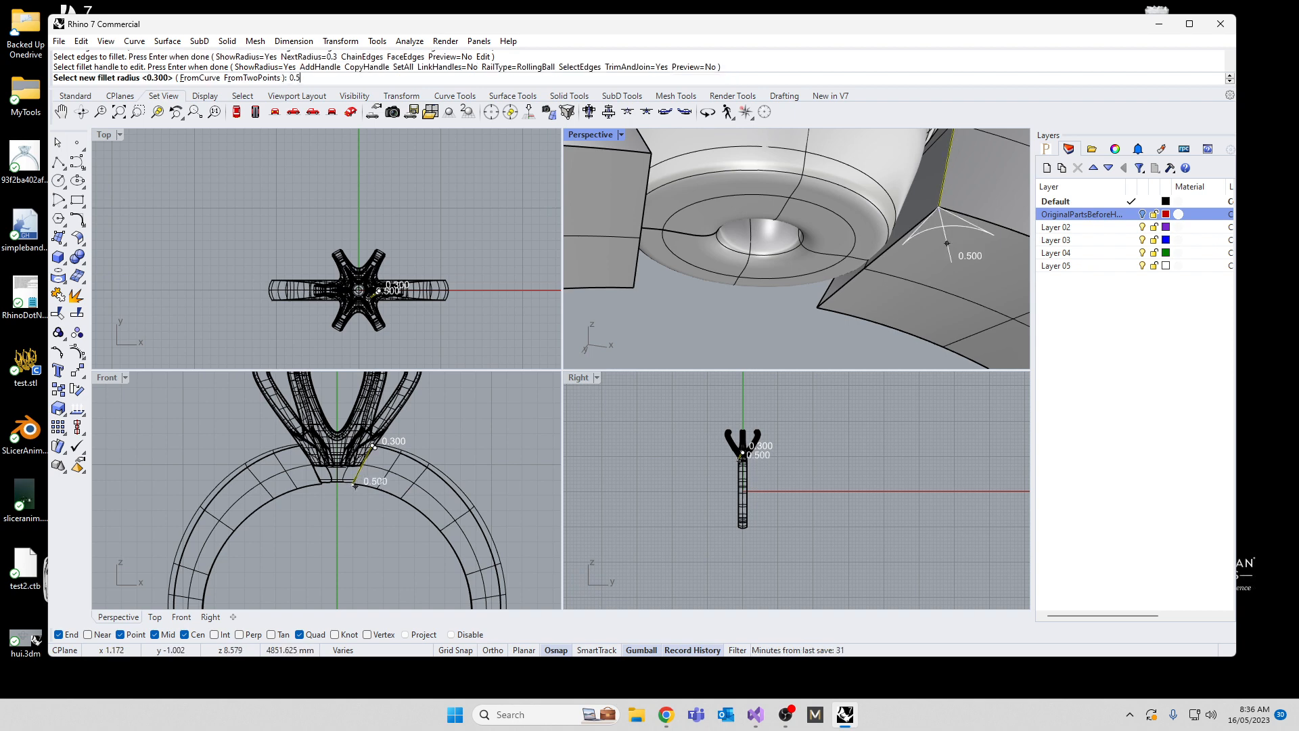
pyautogui.press('Return')
pyautogui.press('Return')
# Step: Fillet the front edge of the negative X band end with a radius of 0.3 mm, set to 0.5 mm at the inner handle
pyautogui.moveTo(931, 202); pyautogui.dragTo(888, 260, button='right')
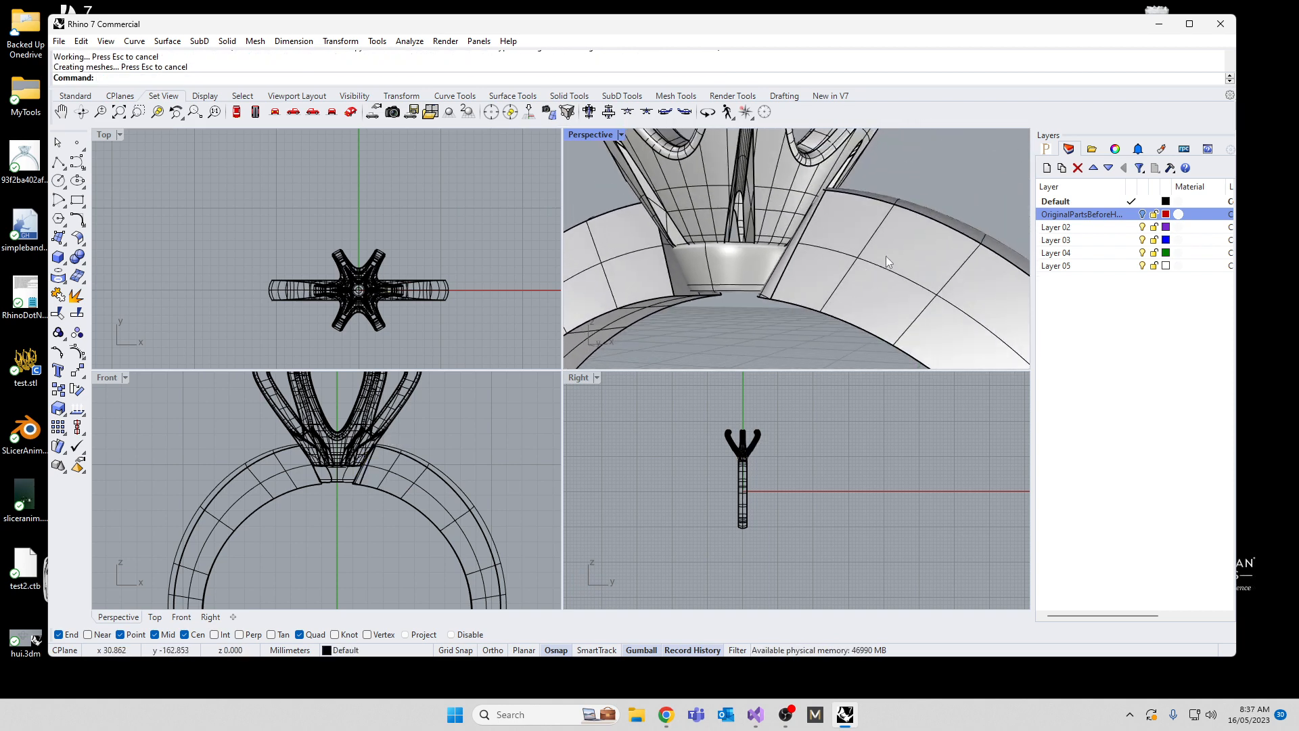
pyautogui.scroll(-4, 885, 256)
pyautogui.scroll(7, 659, 241)
pyautogui.press('Return')
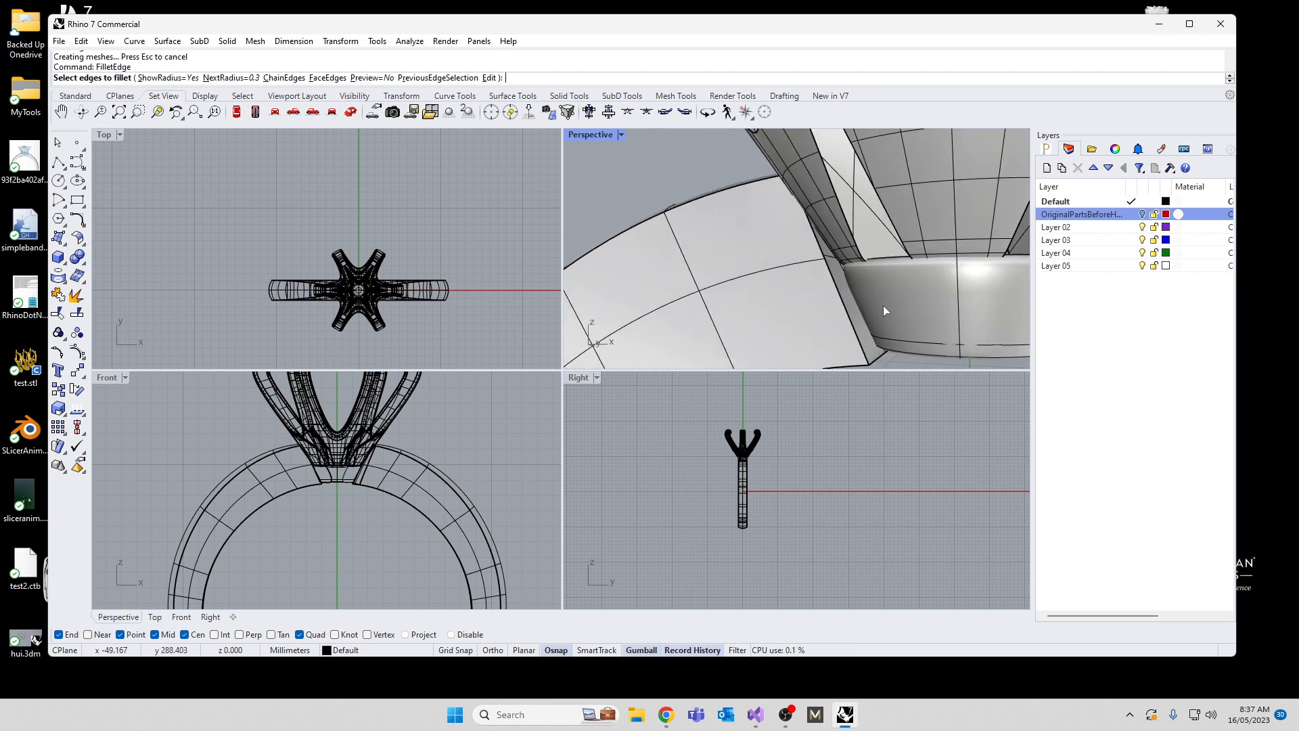
pyautogui.click(847, 316)
pyautogui.press('Return')
pyautogui.moveTo(718, 303); pyautogui.dragTo(780, 253, button='right')
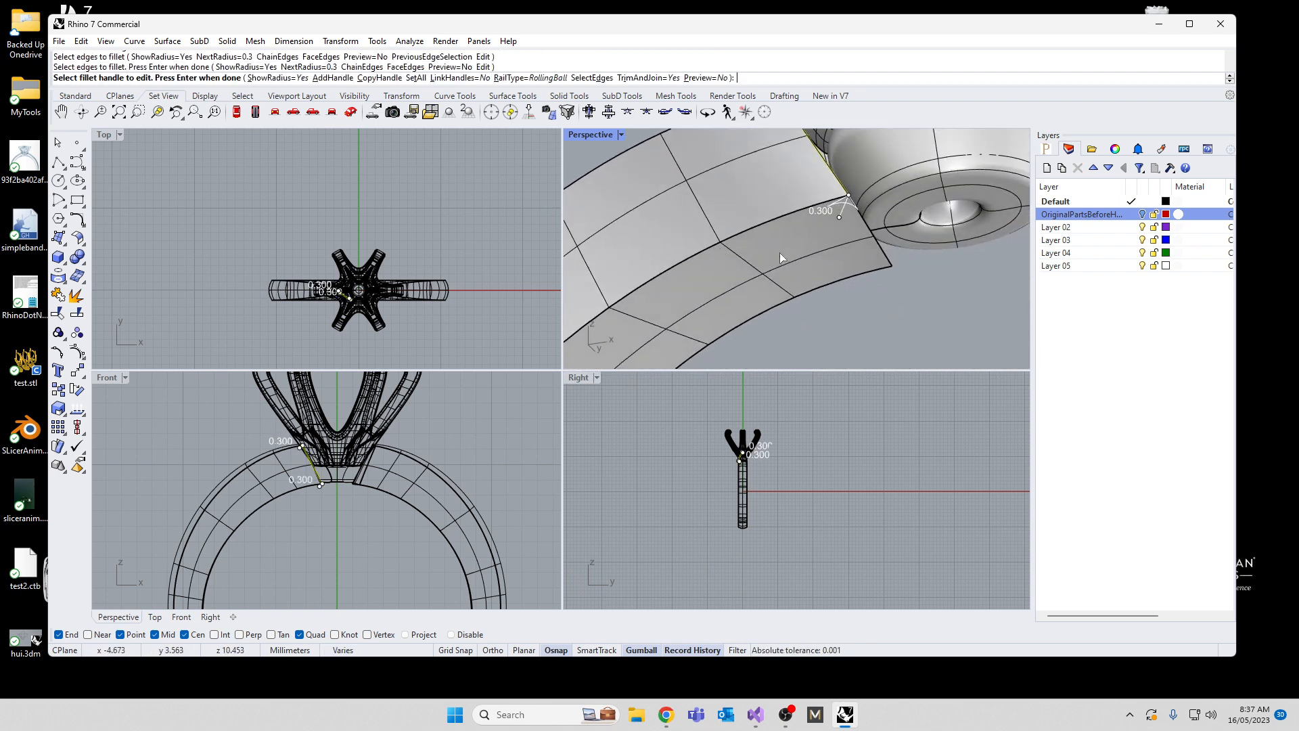
pyautogui.click(840, 220)
pyautogui.write('0.')
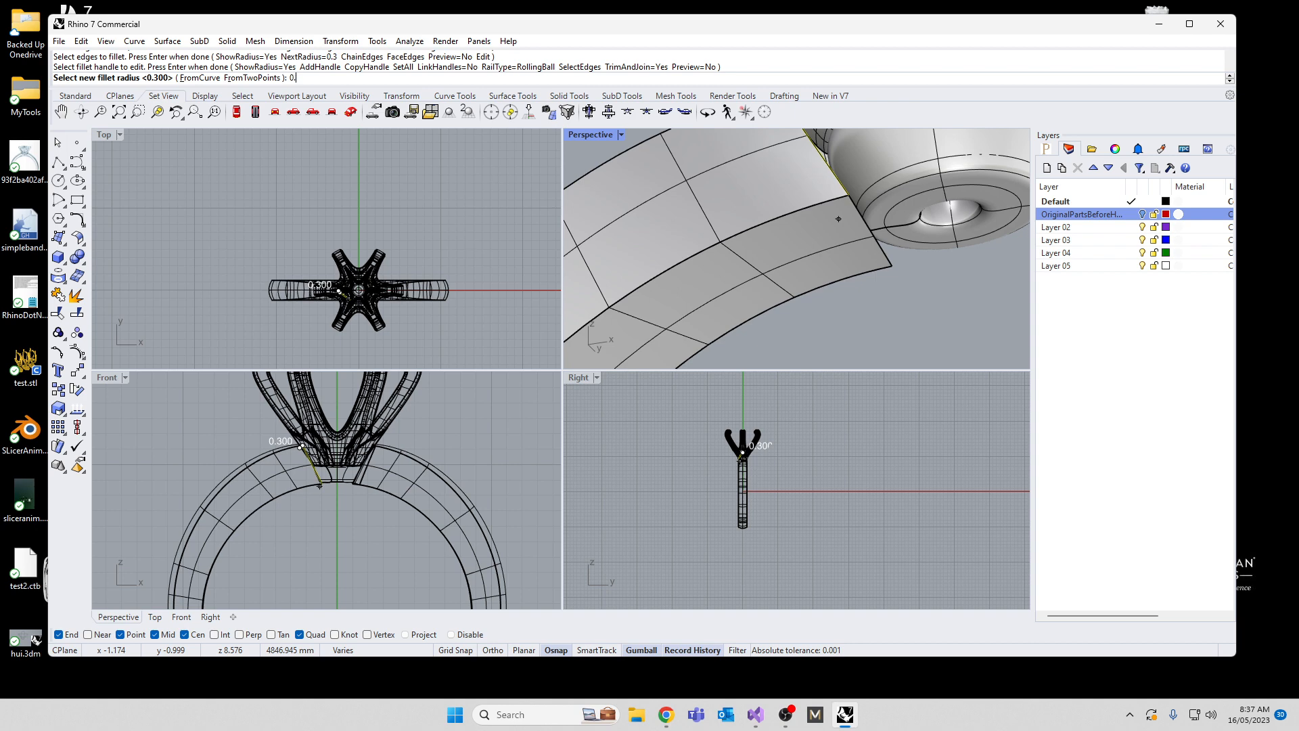
pyautogui.write('5')
pyautogui.press('Return')
pyautogui.press('Return')
pyautogui.scroll(-8, 920, 225)
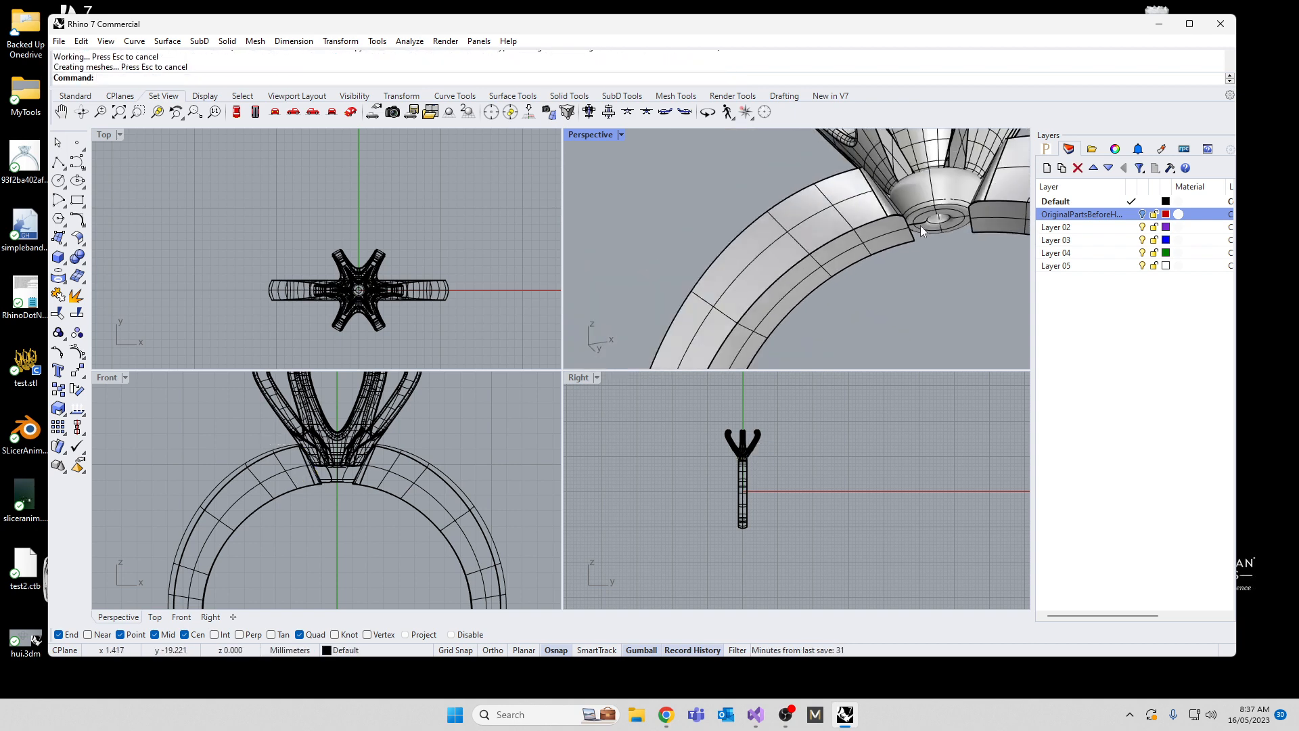
# Step: Fillet the back edges of both band ends with a radius of 0.3 mm, set to 0.5 mm at each inner handle
pyautogui.moveTo(921, 226); pyautogui.dragTo(664, 253, button='right')
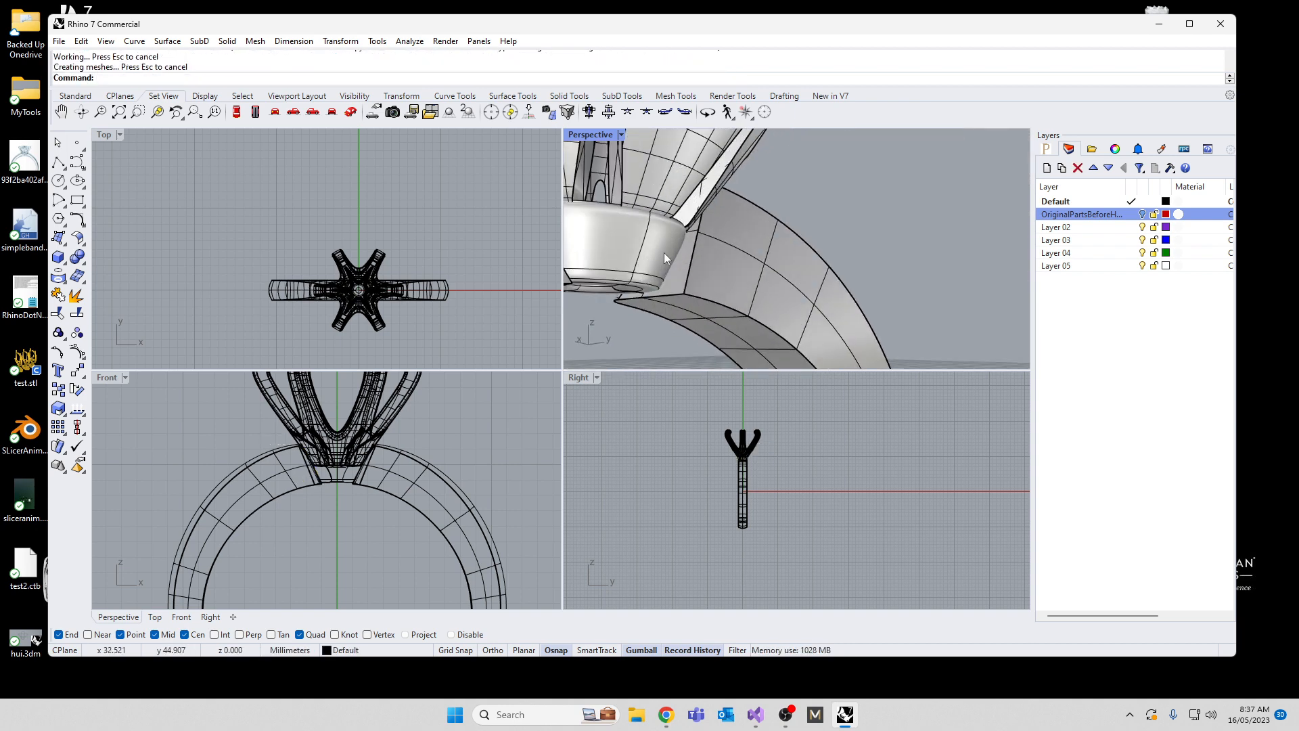
pyautogui.rightClick(664, 254)
pyautogui.click(691, 263)
pyautogui.scroll(-7, 839, 262)
pyautogui.moveTo(756, 262); pyautogui.dragTo(685, 272, button='right')
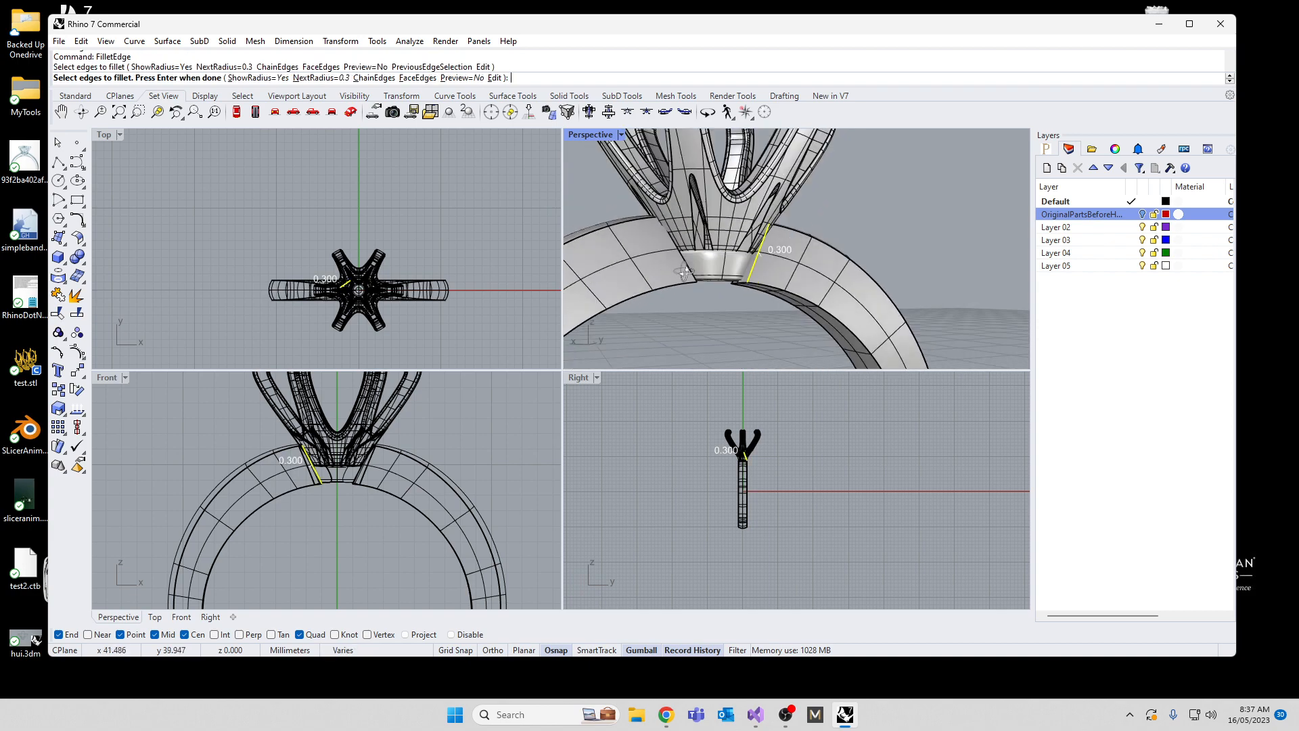
pyautogui.scroll(5, 697, 284)
pyautogui.click(679, 281)
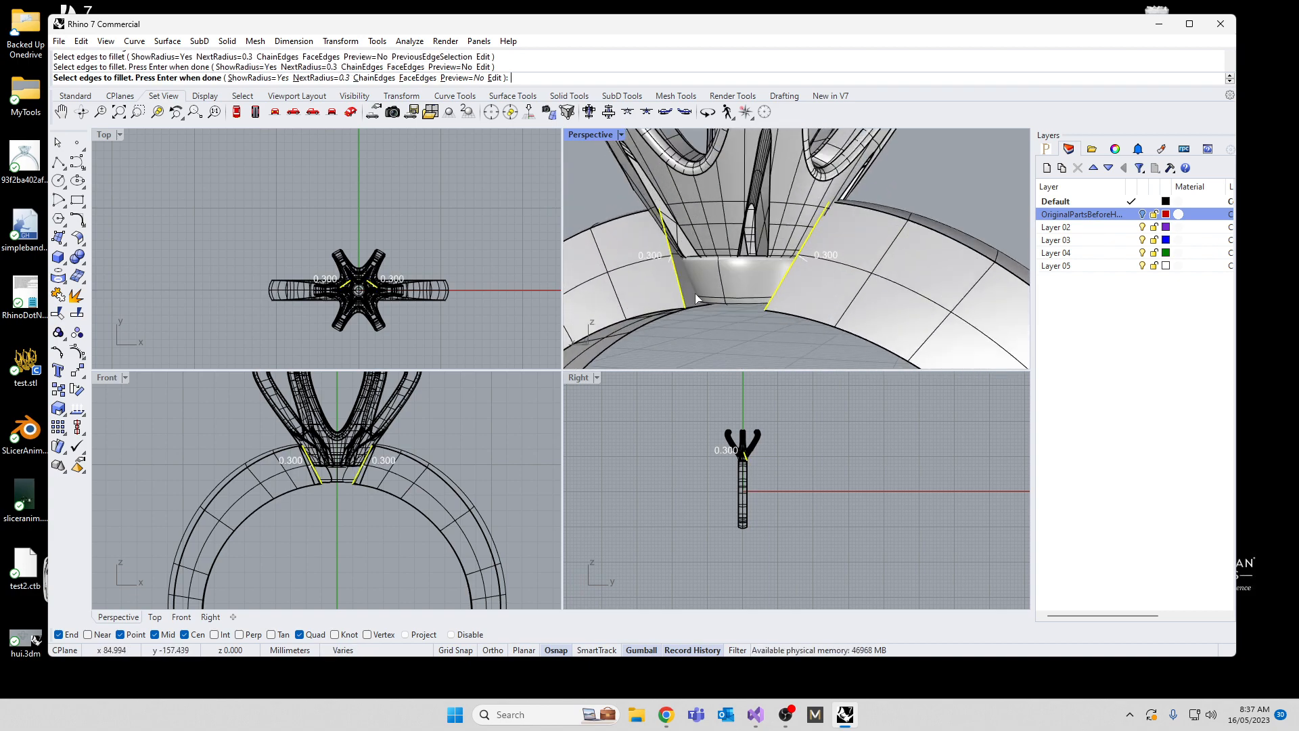
pyautogui.rightClick(696, 295)
pyautogui.moveTo(696, 295); pyautogui.dragTo(792, 309, button='right')
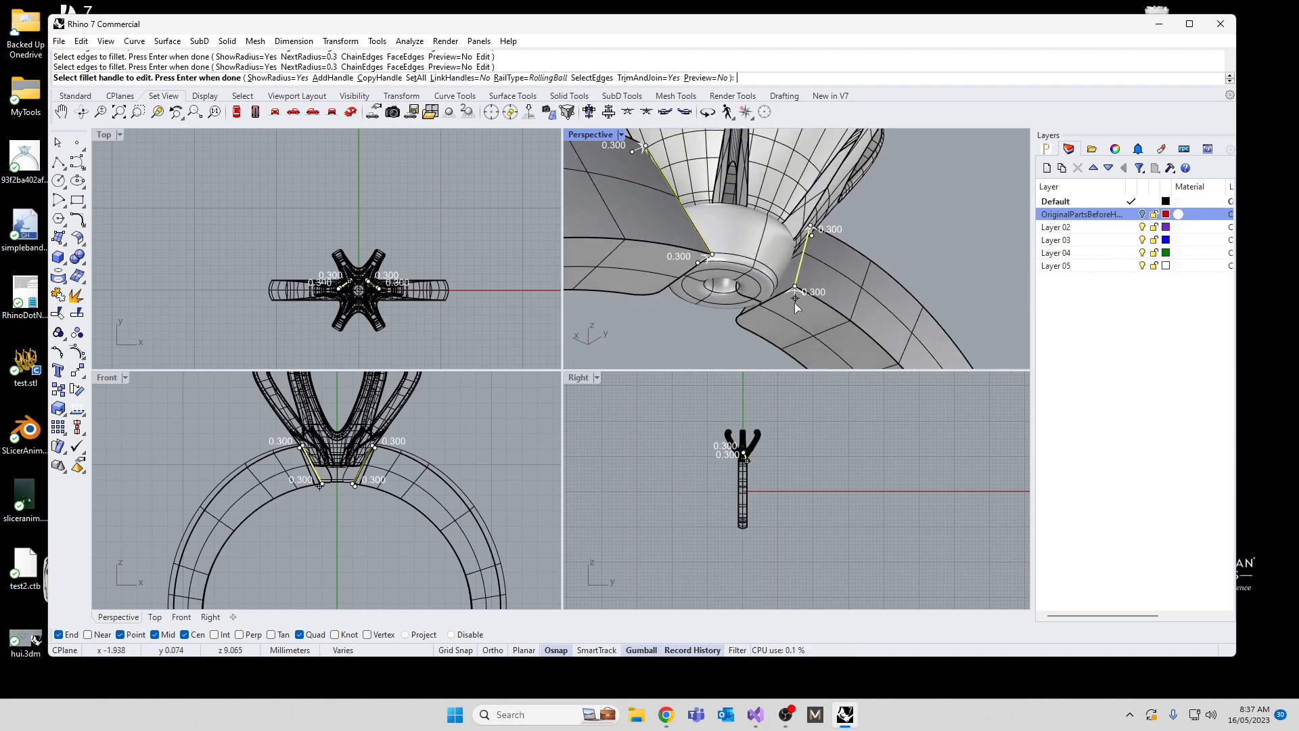
pyautogui.click(795, 299)
pyautogui.write('0.5')
pyautogui.press('Return')
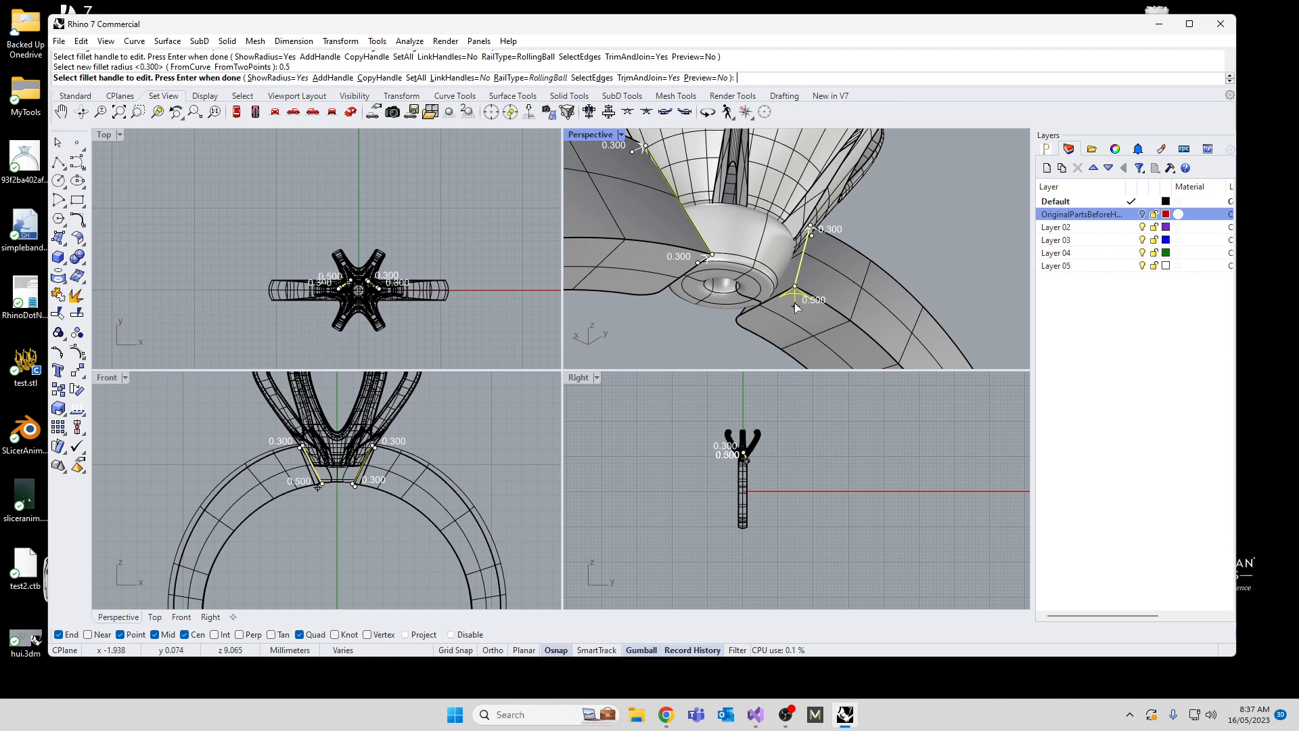
pyautogui.click(710, 256)
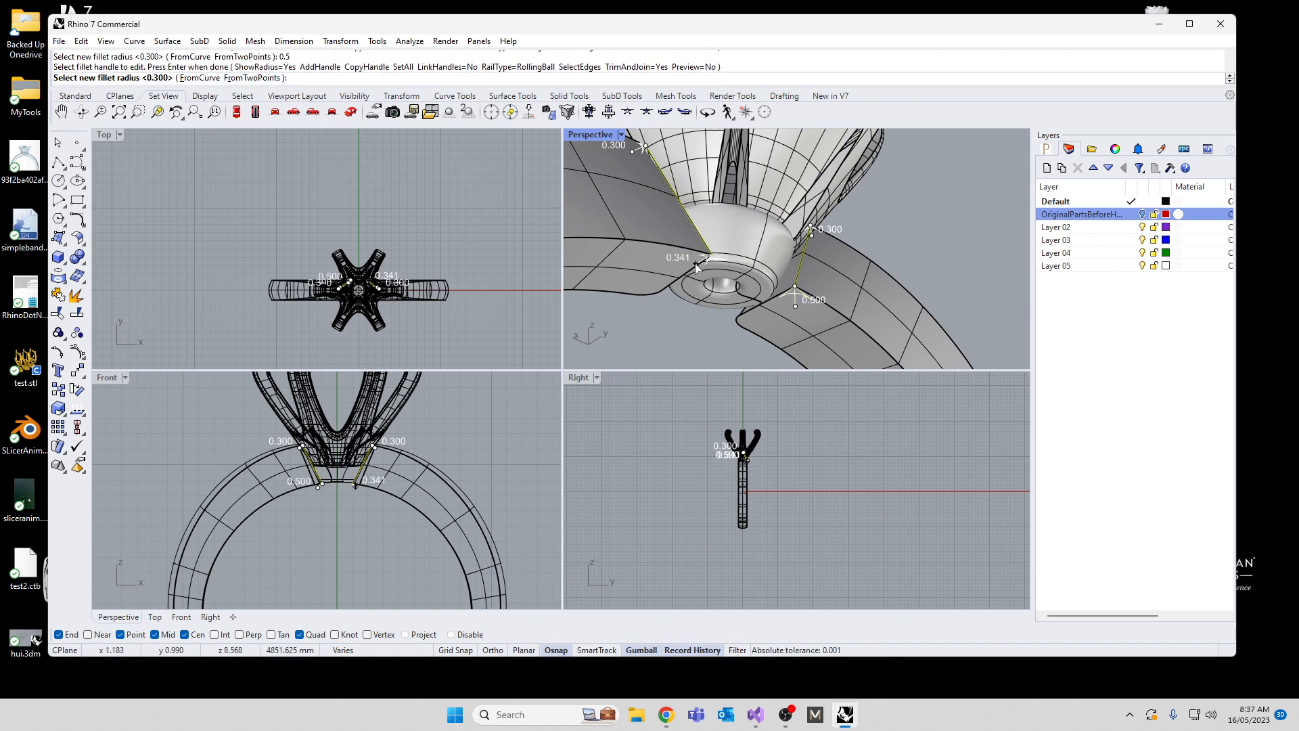
pyautogui.write('0.5')
pyautogui.press('Return')
pyautogui.press('Return')
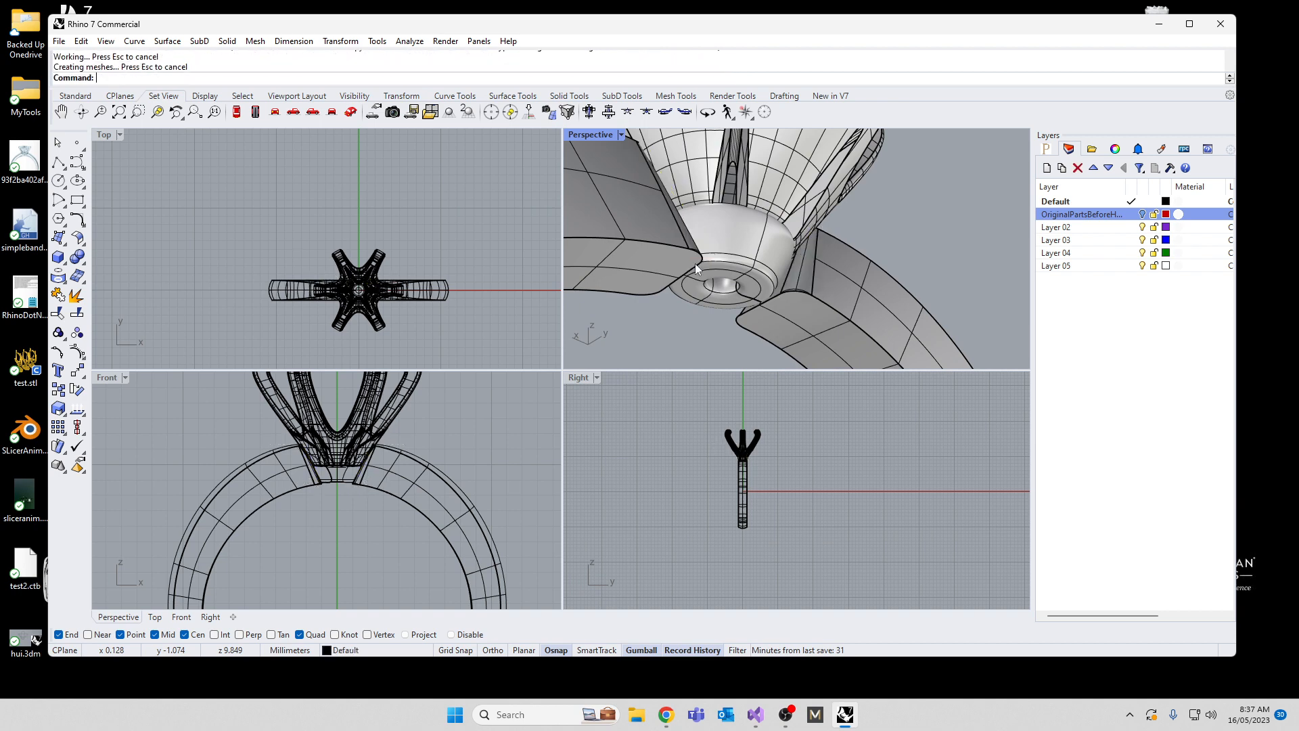
# Step: Examine the filleted band ends and the whole ring with its head from several angles in the Perspective view
pyautogui.scroll(-8, 748, 256)
pyautogui.moveTo(748, 255); pyautogui.dragTo(653, 314, button='right')
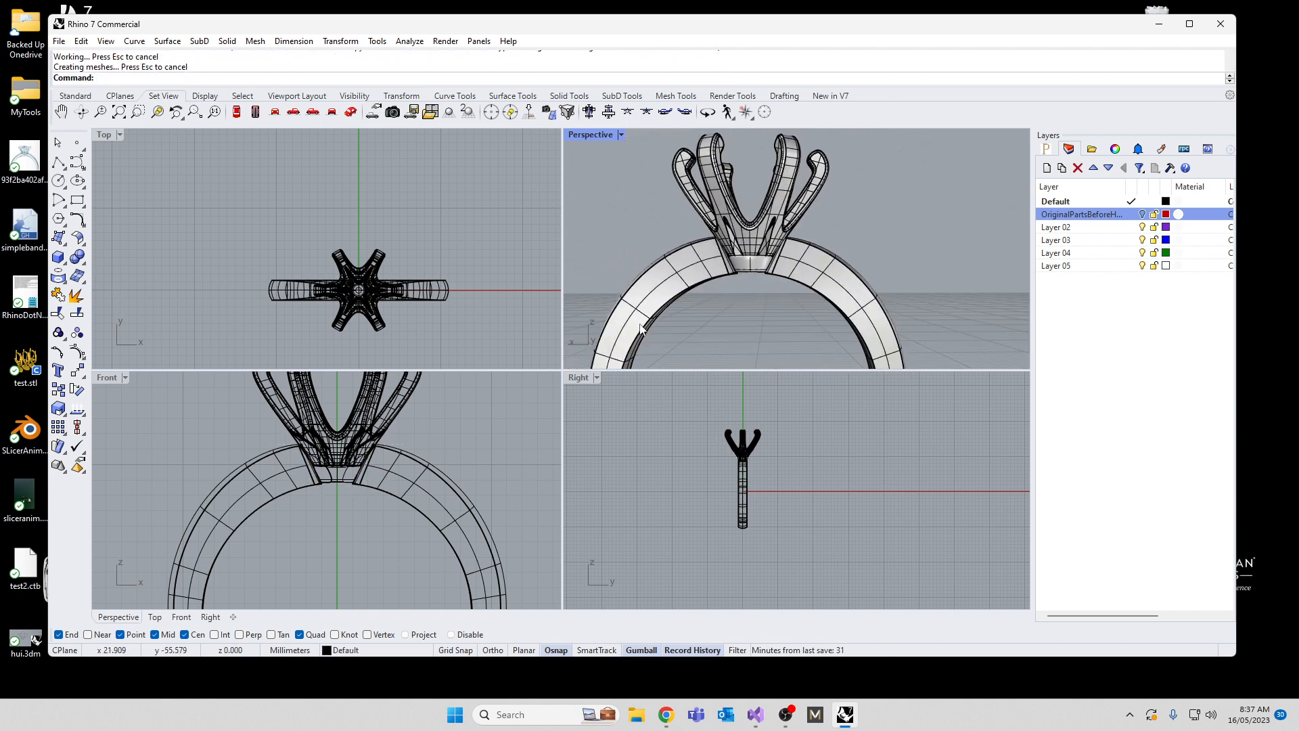
pyautogui.scroll(-4, 784, 231)
pyautogui.moveTo(785, 232); pyautogui.dragTo(787, 261, button='right')
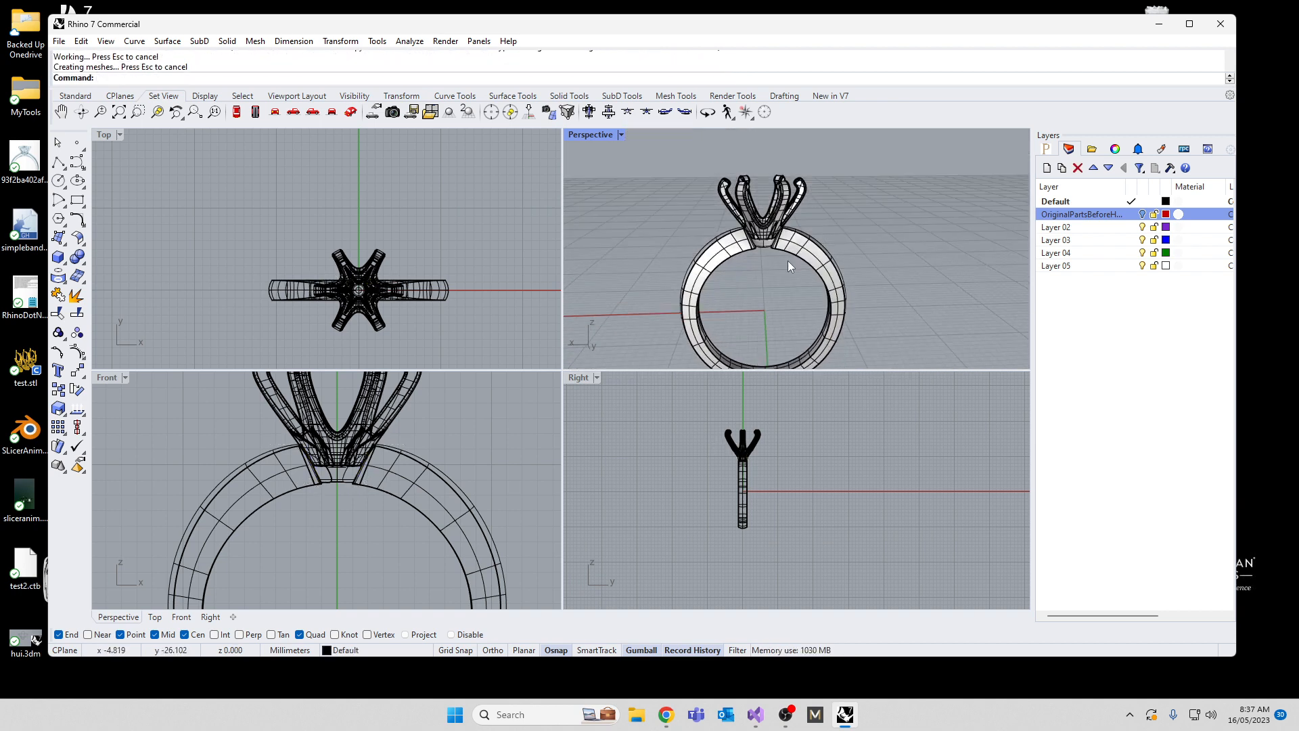
pyautogui.moveTo(875, 250); pyautogui.dragTo(821, 253, button='right')
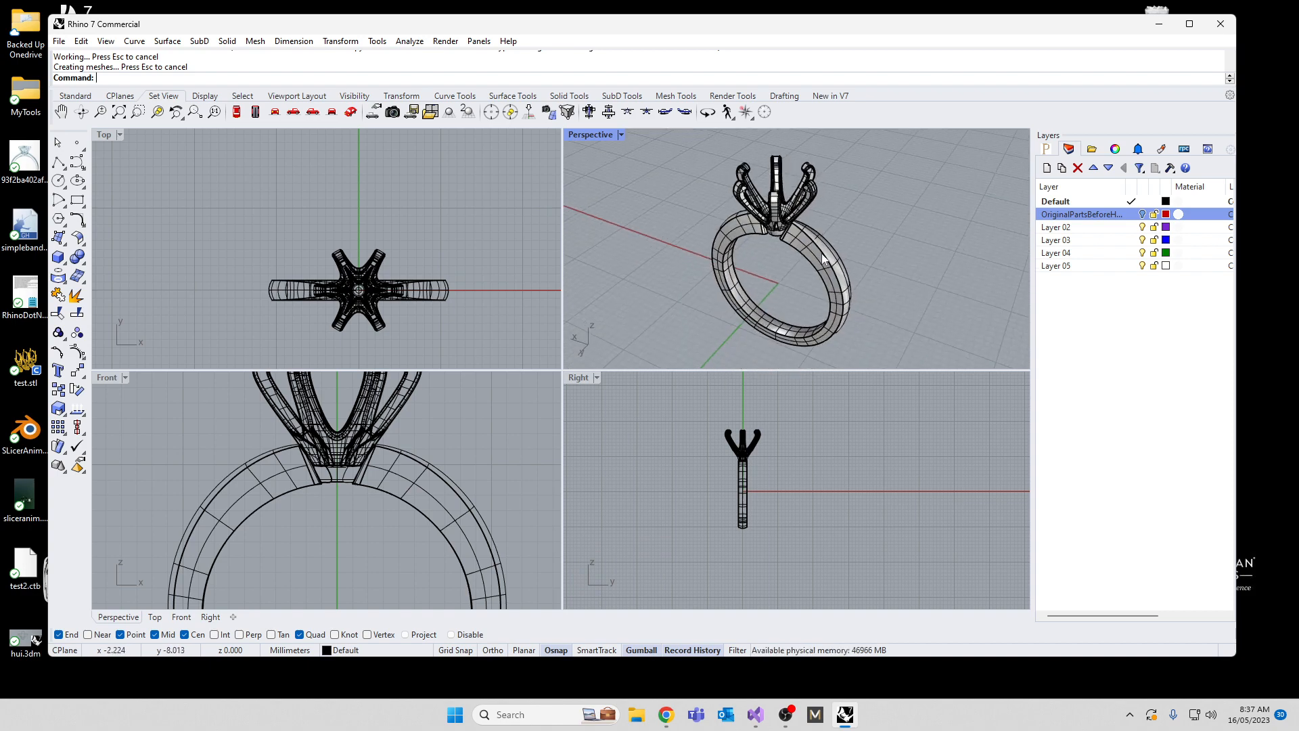
pyautogui.scroll(6, 724, 280)
pyautogui.moveTo(631, 278); pyautogui.dragTo(783, 269, button='right')
pyautogui.scroll(-6, 782, 269)
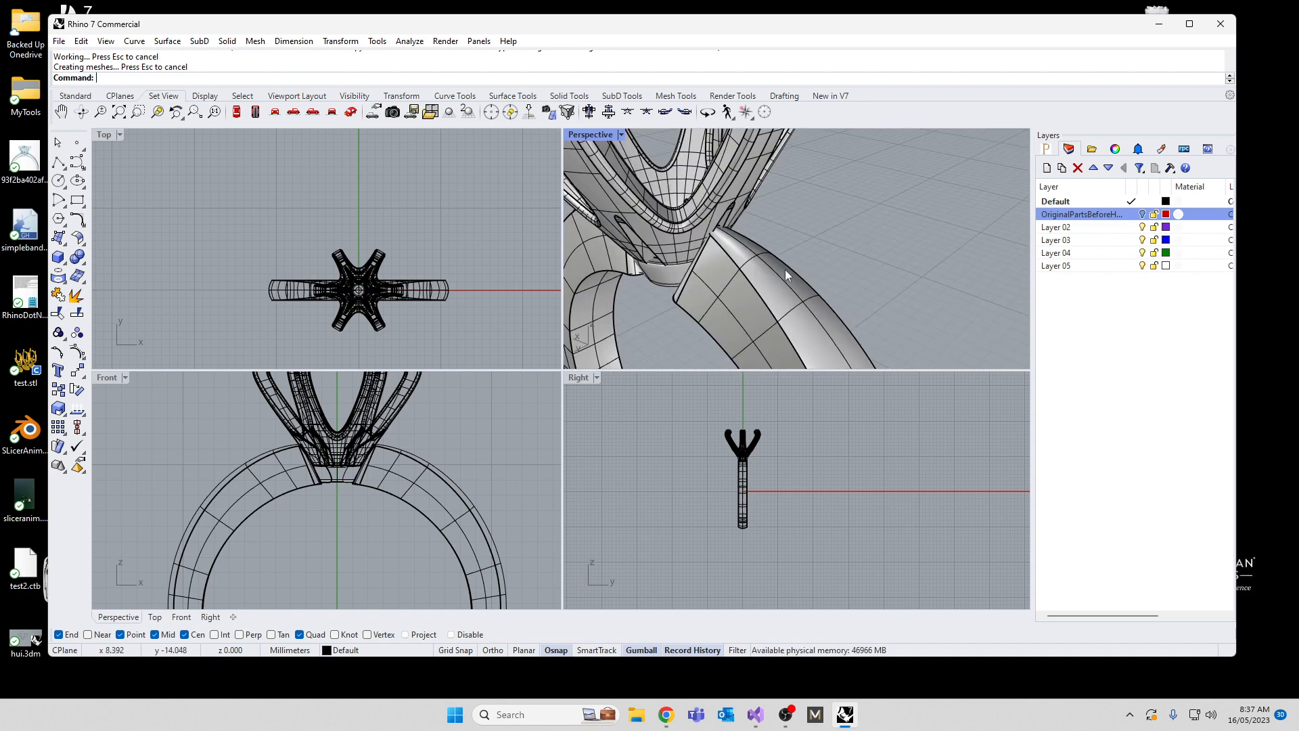
pyautogui.doubleClick(598, 137)
pyautogui.scroll(-7, 541, 315)
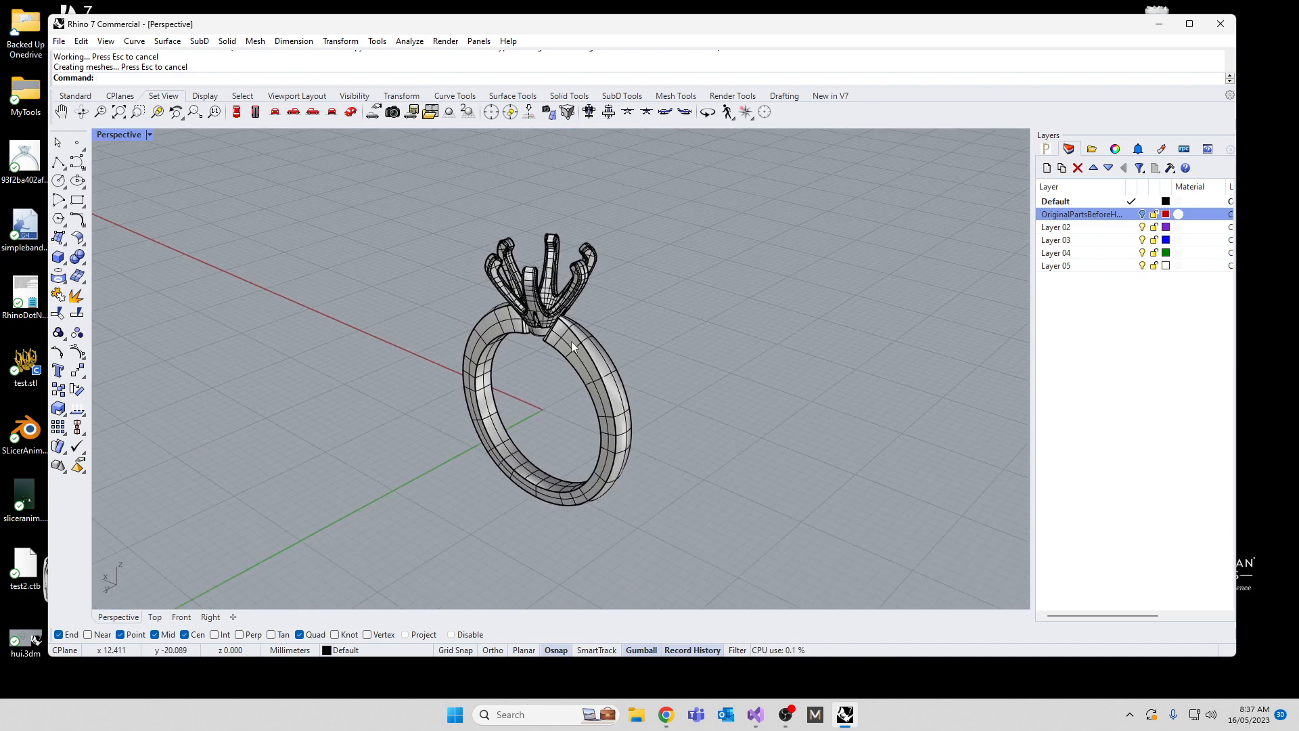
pyautogui.moveTo(571, 345); pyautogui.dragTo(651, 318, button='right')
pyautogui.doubleClick(128, 134)
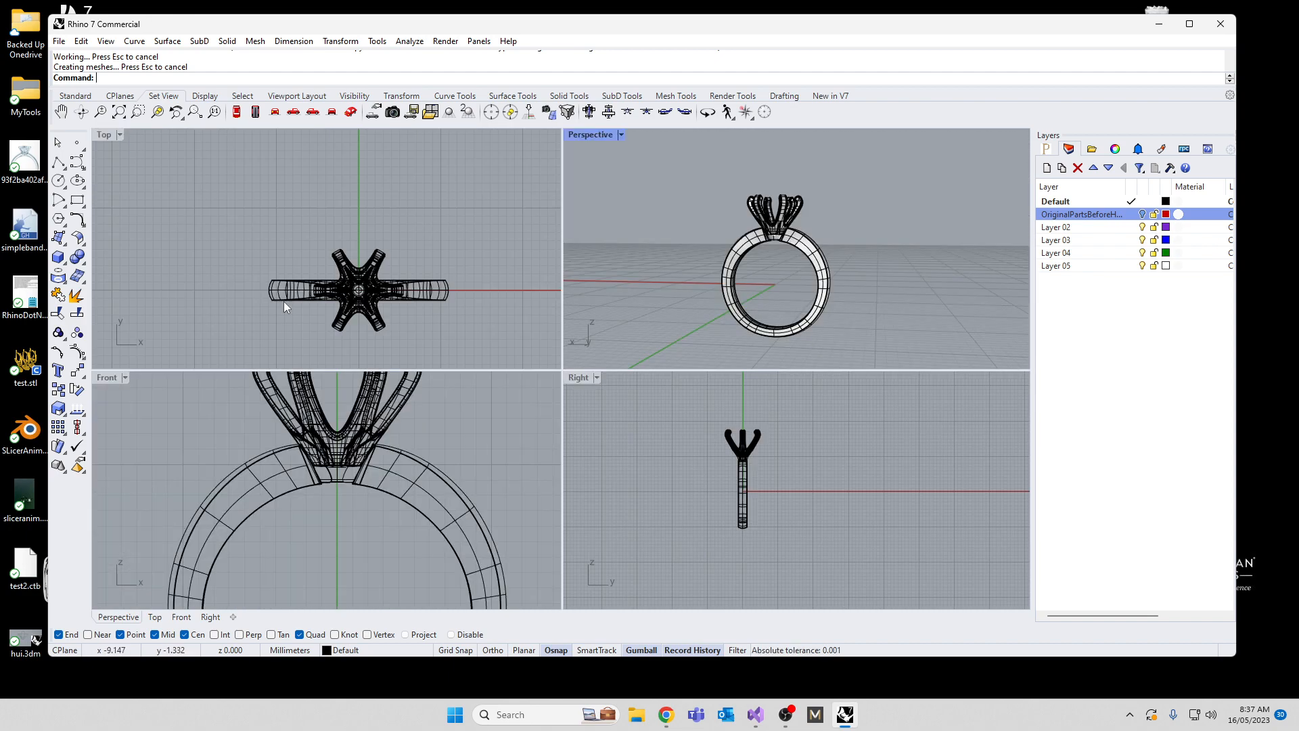
# Step: Draw a circle centred on the origin in the Top view, reaching out to about the prong tips
pyautogui.scroll(-5, 337, 489)
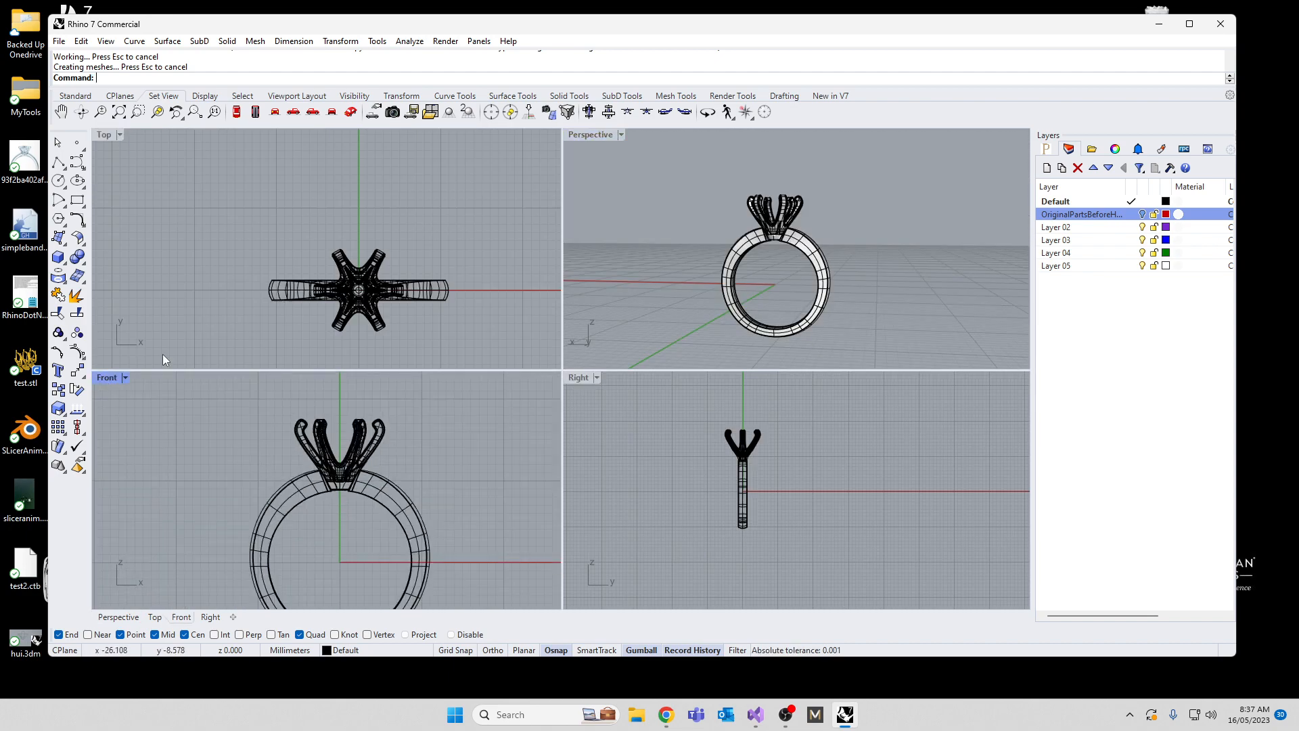
pyautogui.write('circle')
pyautogui.press('Return')
pyautogui.write('0')
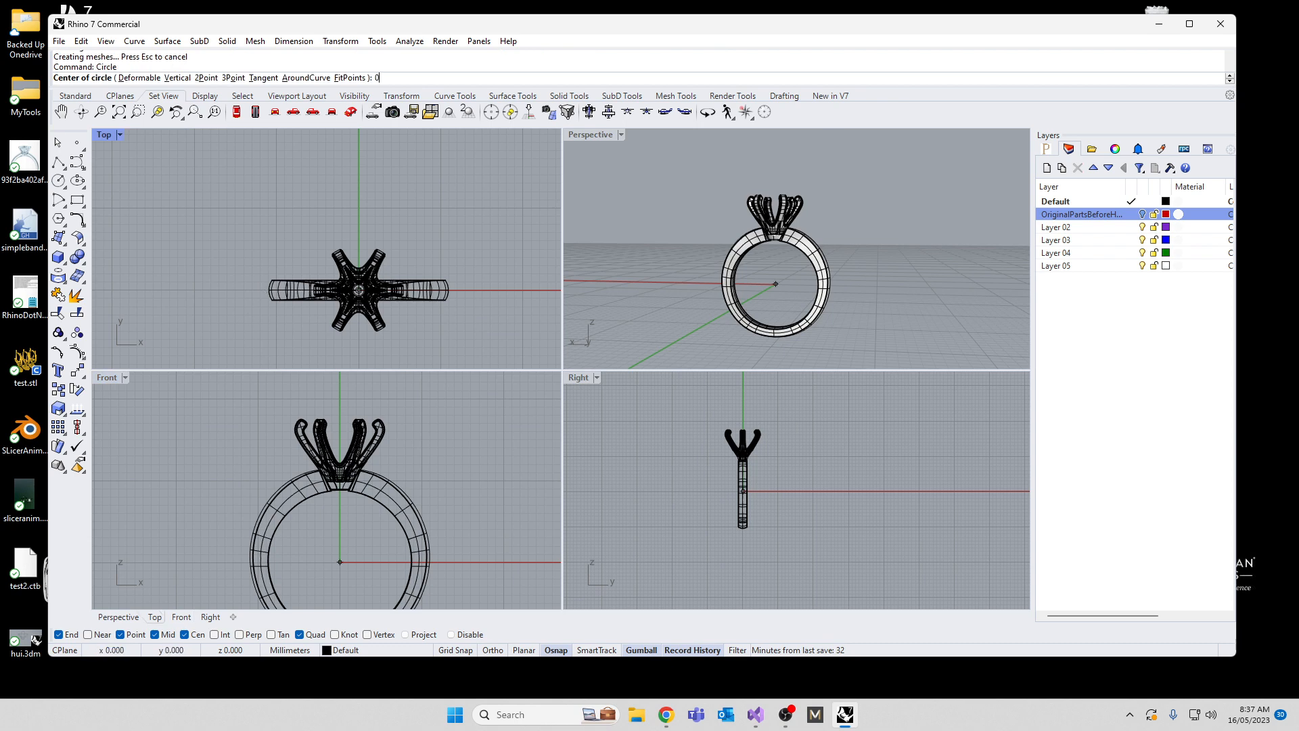
pyautogui.press('Return')
pyautogui.scroll(5, 360, 281)
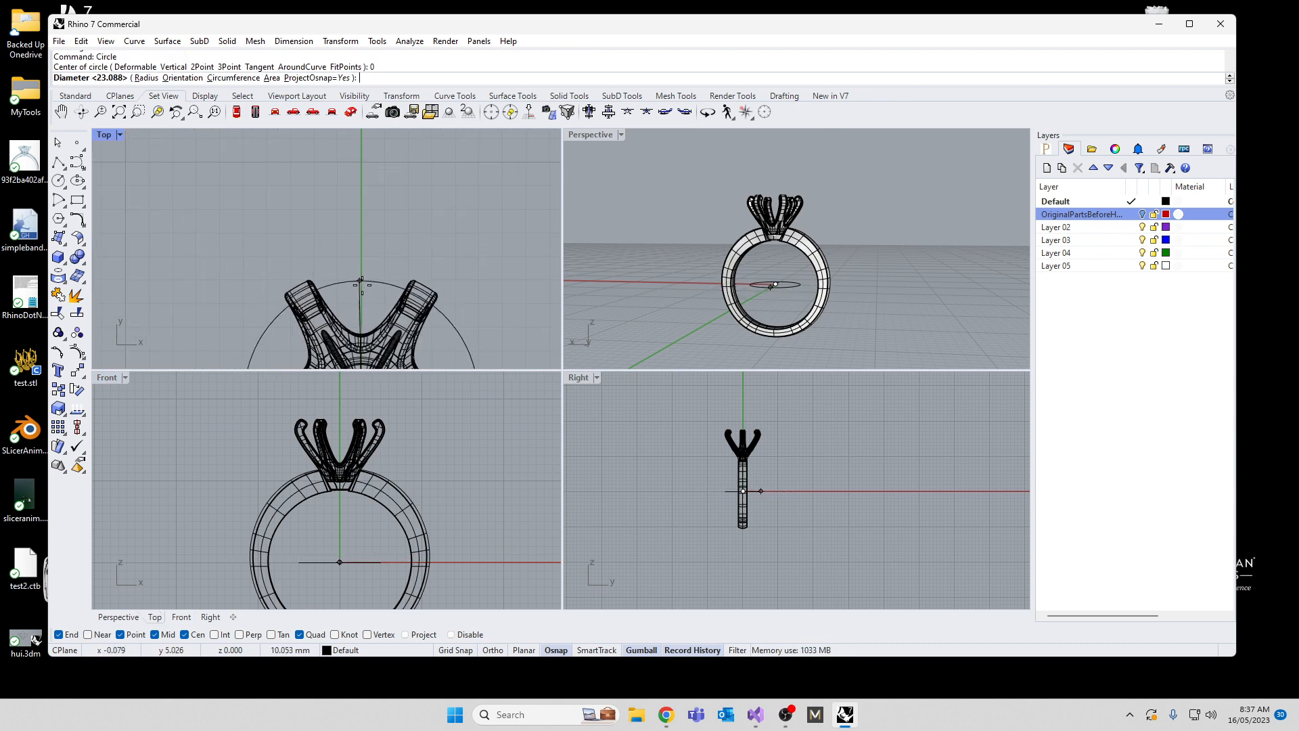
pyautogui.click(360, 289)
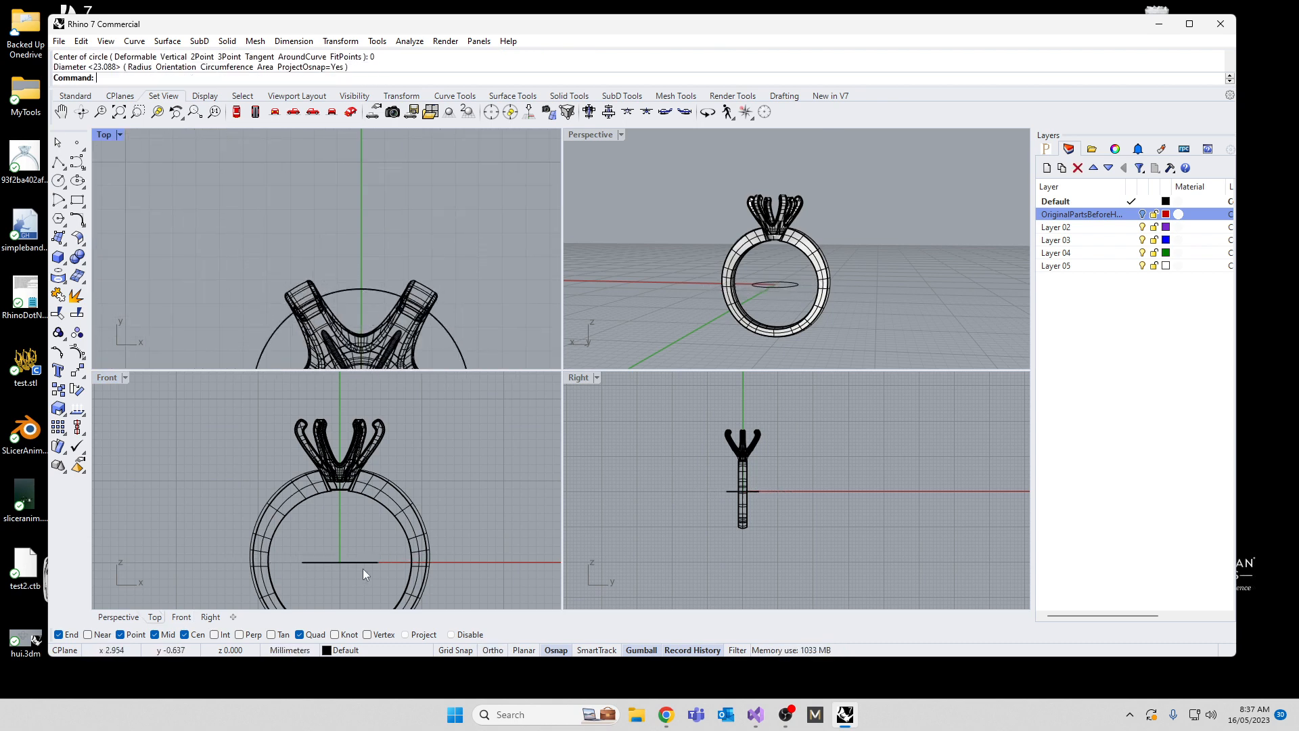
# Step: Copy the circle vertically in the Front view, once just below it and once about 1.4 mm above it
pyautogui.scroll(3, 362, 568)
pyautogui.click(326, 546)
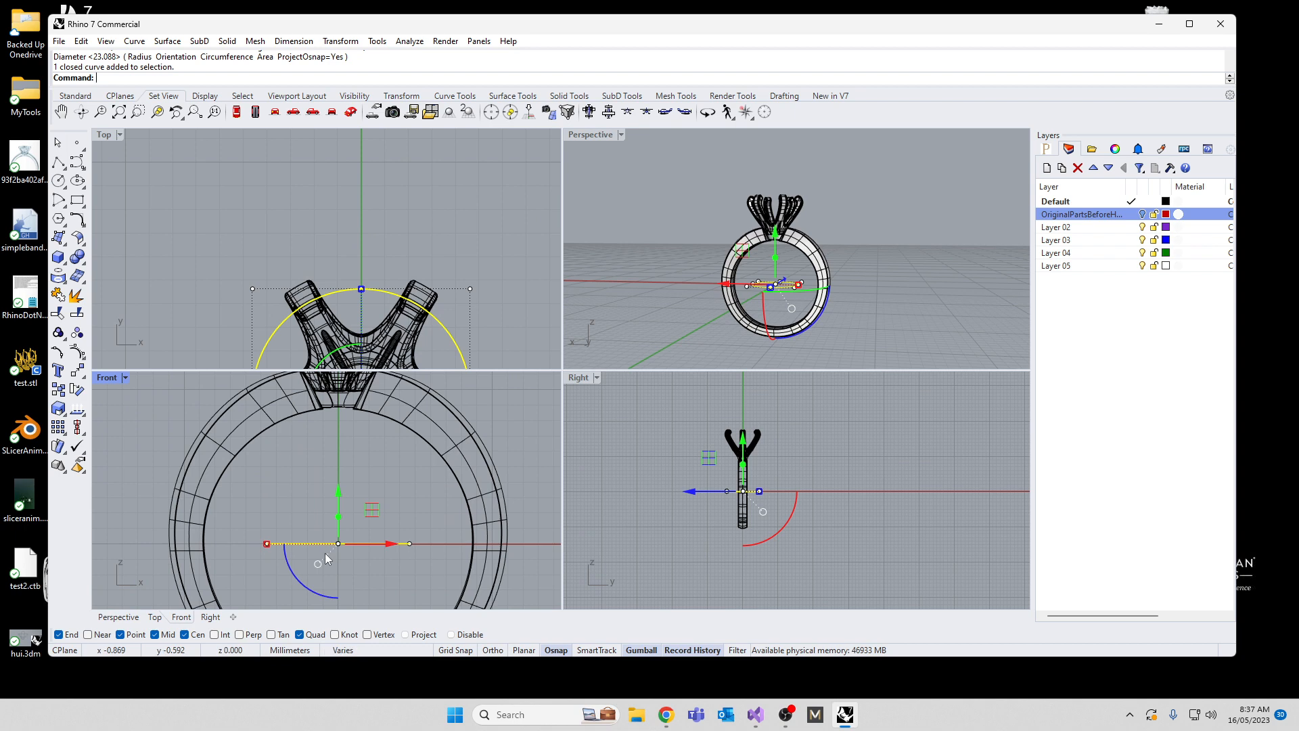
pyautogui.write('Copy')
pyautogui.press('Return')
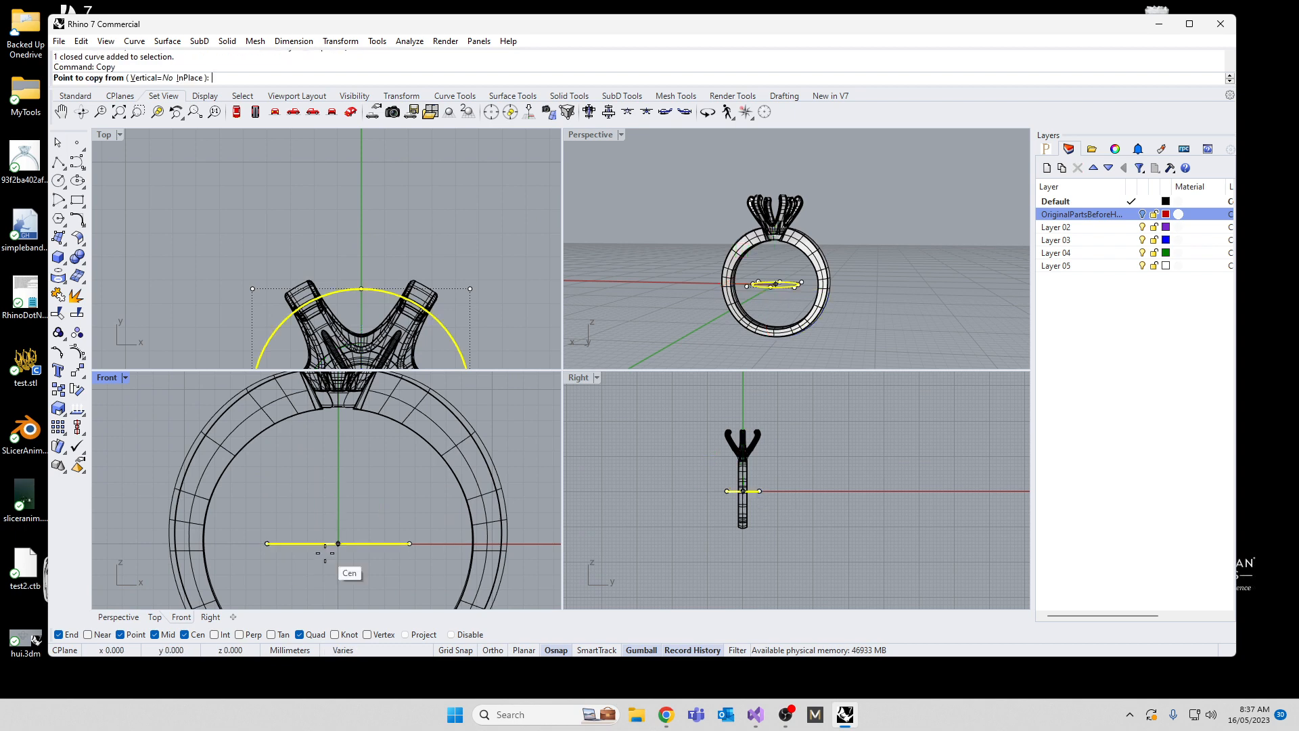
pyautogui.click(328, 478)
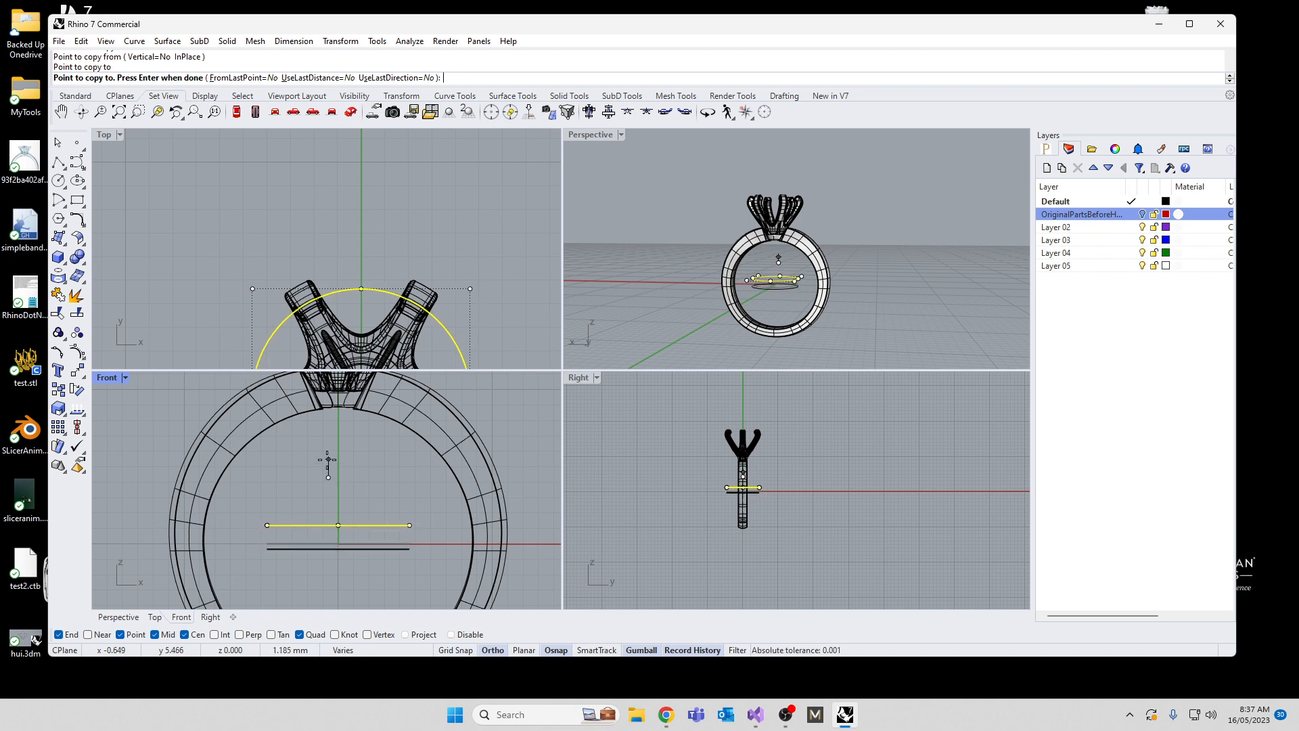
pyautogui.click(327, 458)
pyautogui.press('Return')
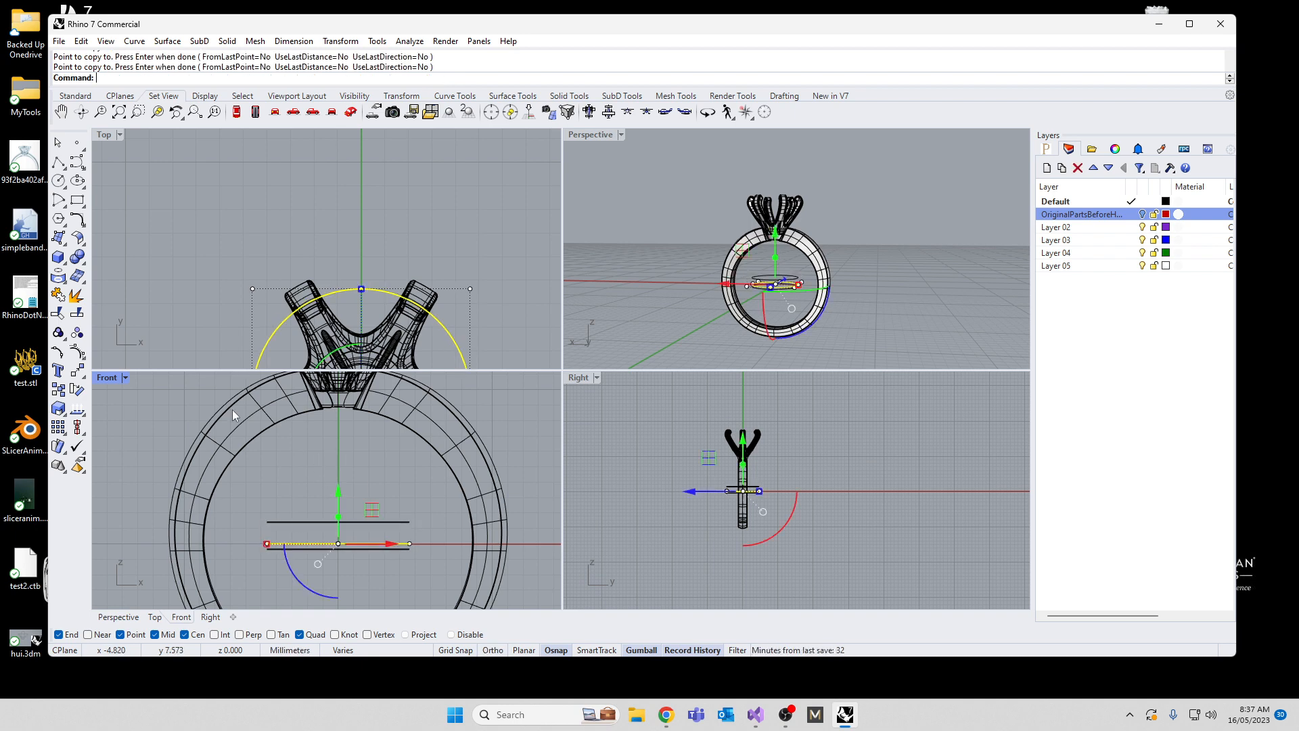
# Step: Place a point object at the origin and move it straight down below the three circles
pyautogui.click(77, 143)
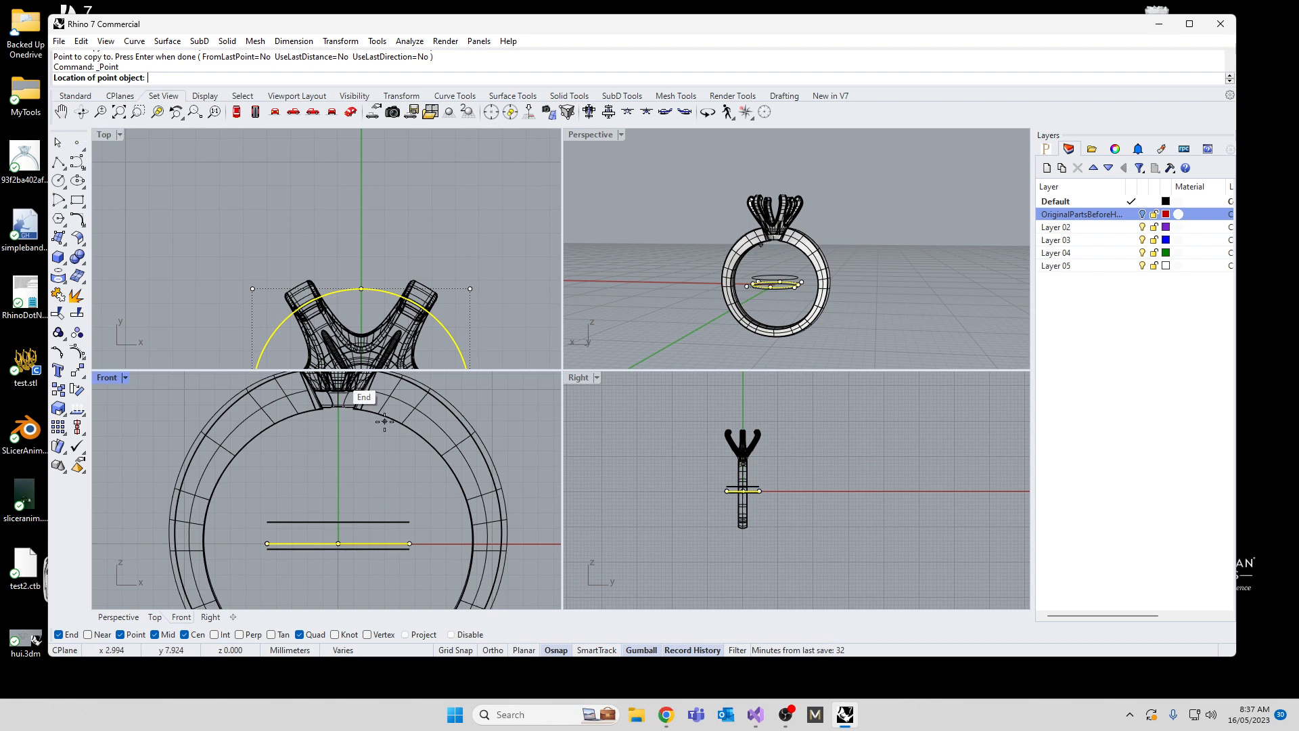
pyautogui.write('0')
pyautogui.press('Return')
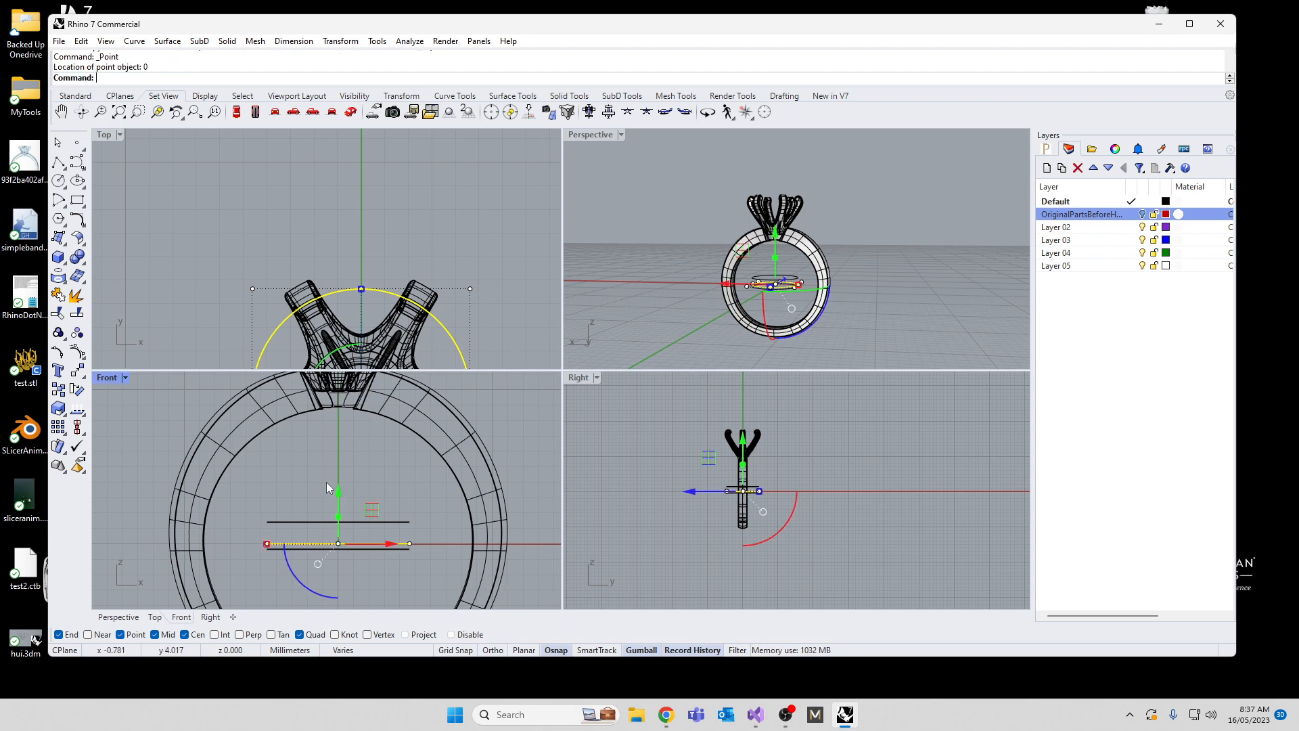
pyautogui.moveTo(326, 482); pyautogui.dragTo(319, 432, button='right')
pyautogui.moveTo(330, 440); pyautogui.dragTo(335, 531)
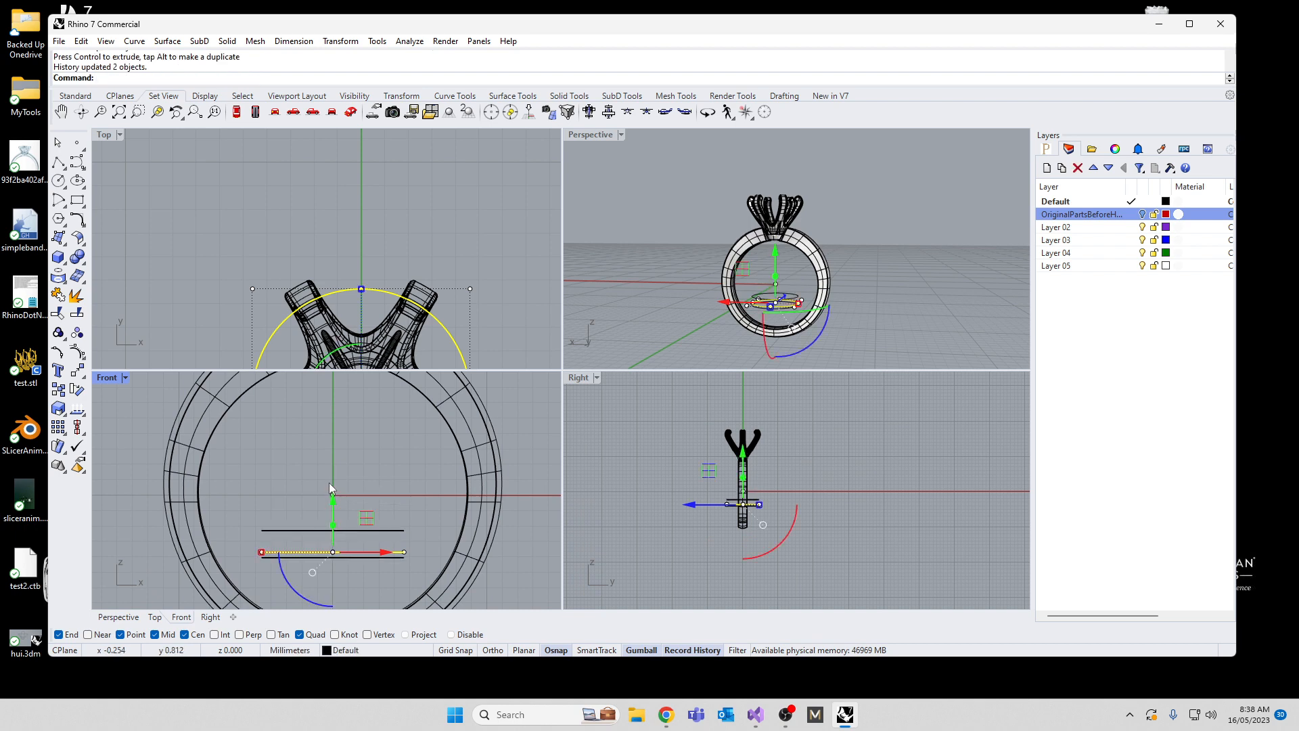
pyautogui.hotkey('ctrl', 'z')
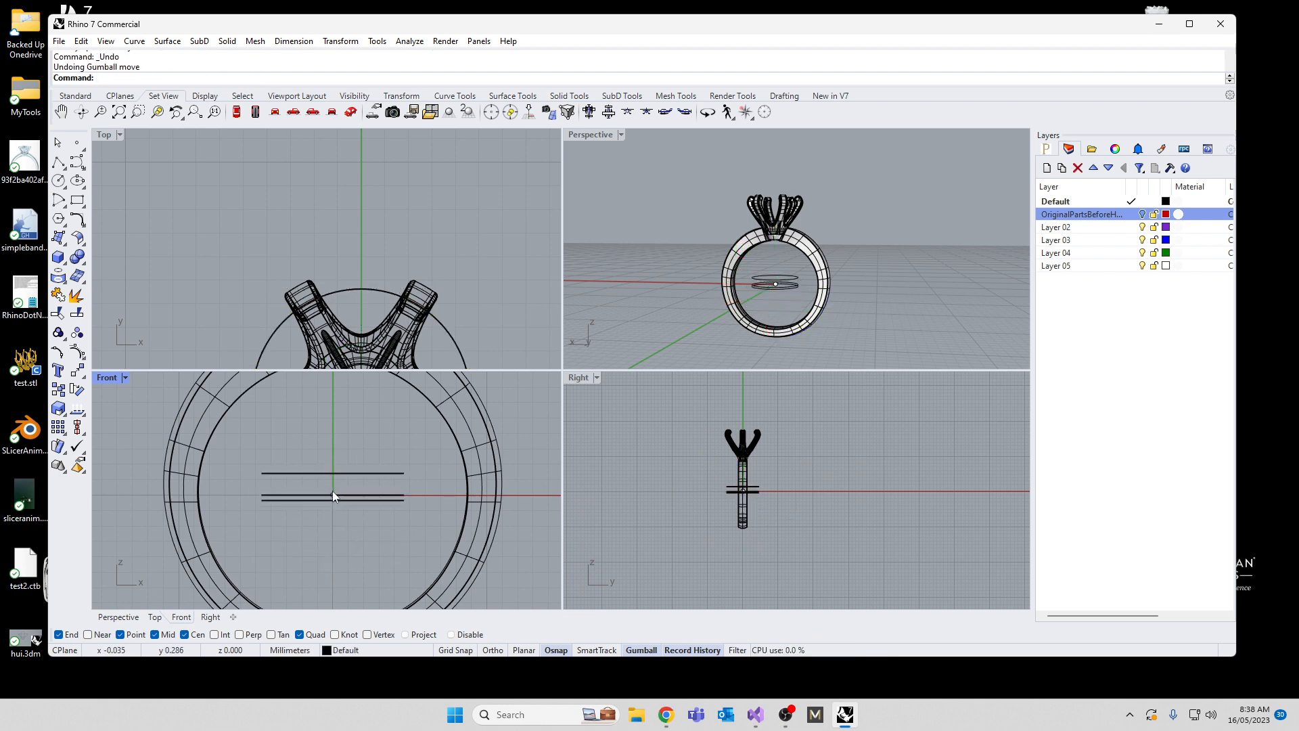
pyautogui.click(332, 495)
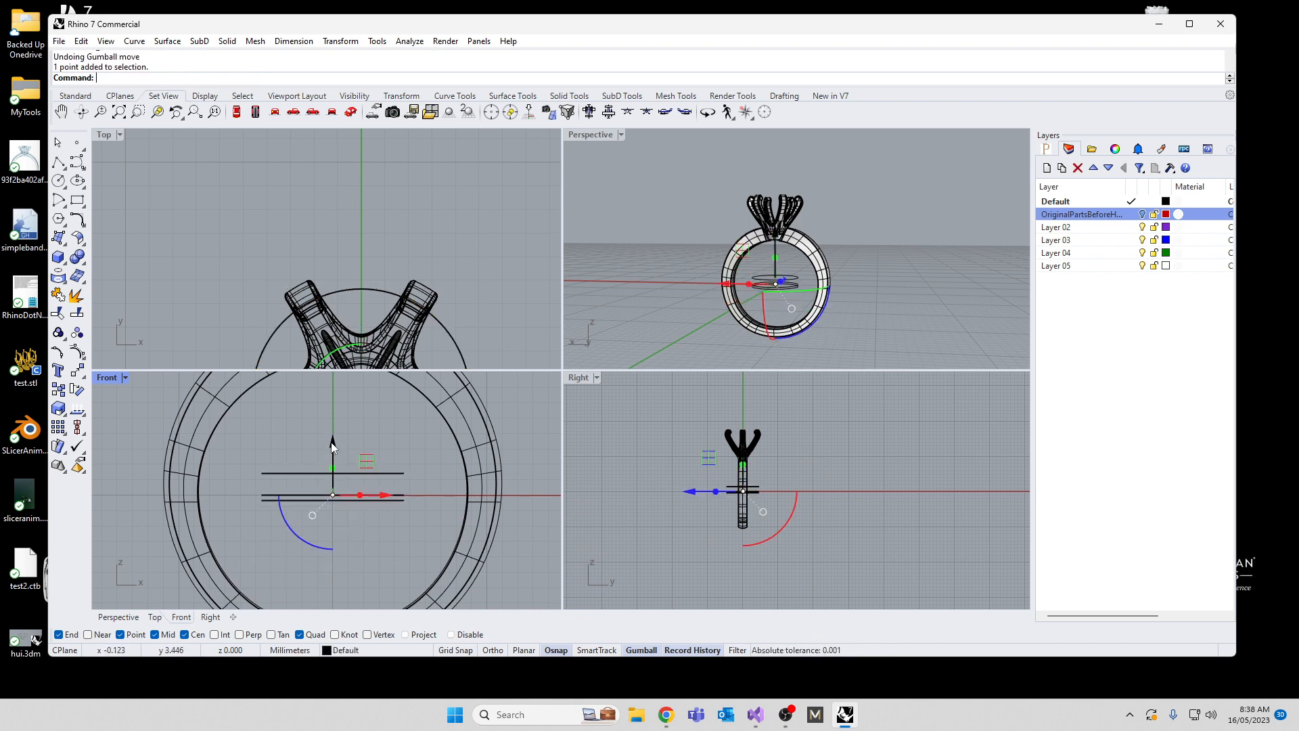
pyautogui.moveTo(333, 447); pyautogui.dragTo(341, 502)
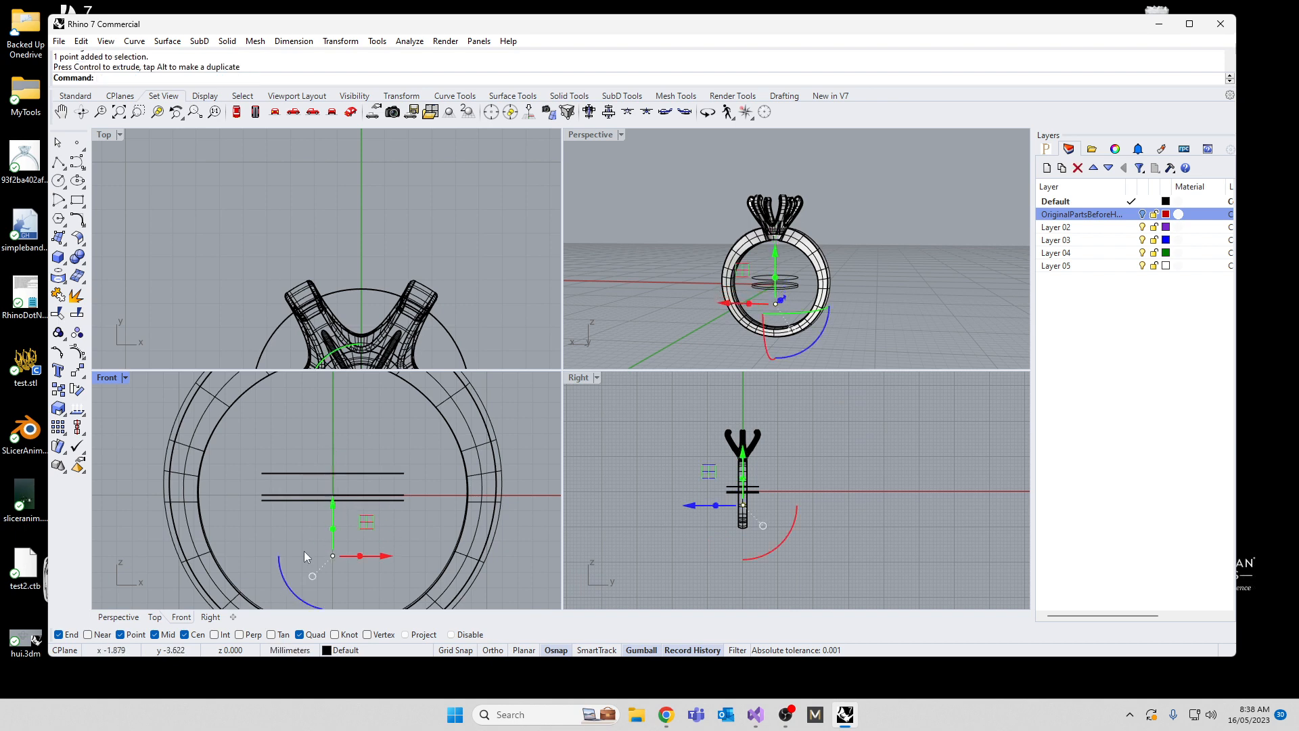
# Step: Scale the uppermost circle down to a radius of about 2.5 mm in the Top view, accepting the break in history
pyautogui.click(314, 472)
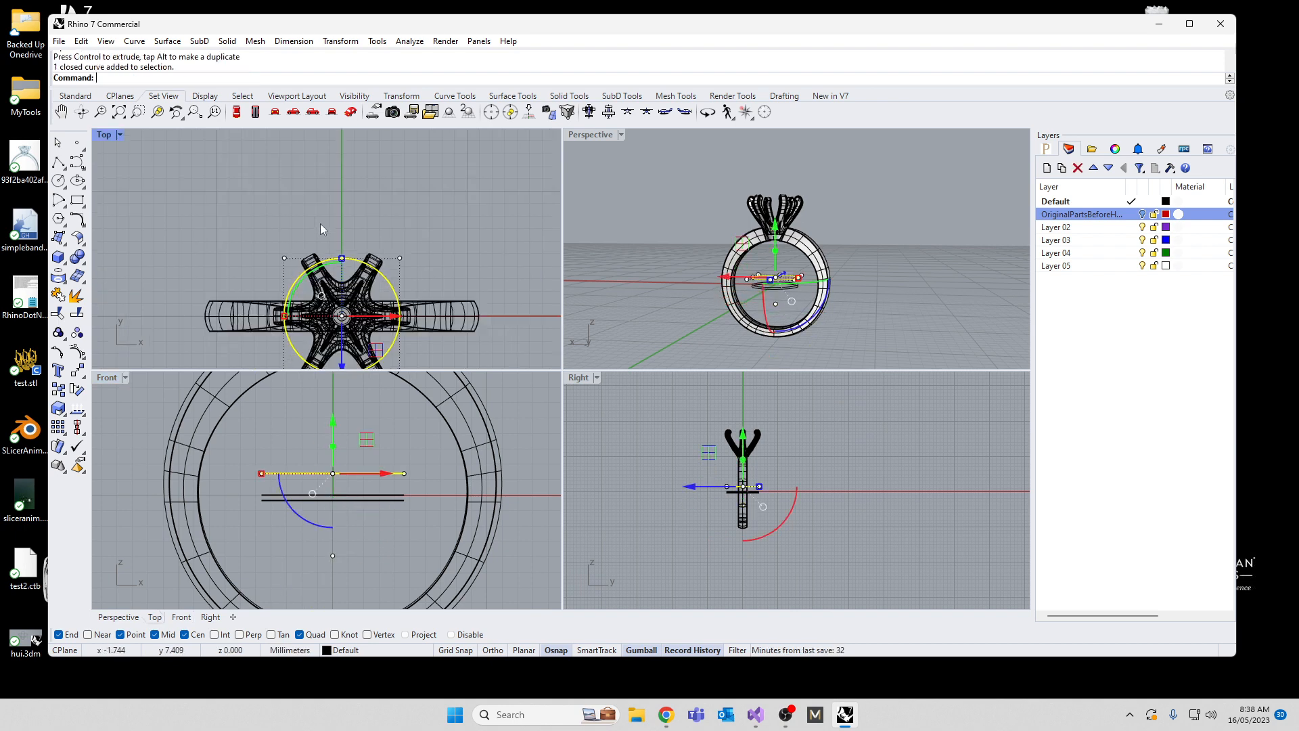
pyautogui.moveTo(341, 258); pyautogui.dragTo(341, 284)
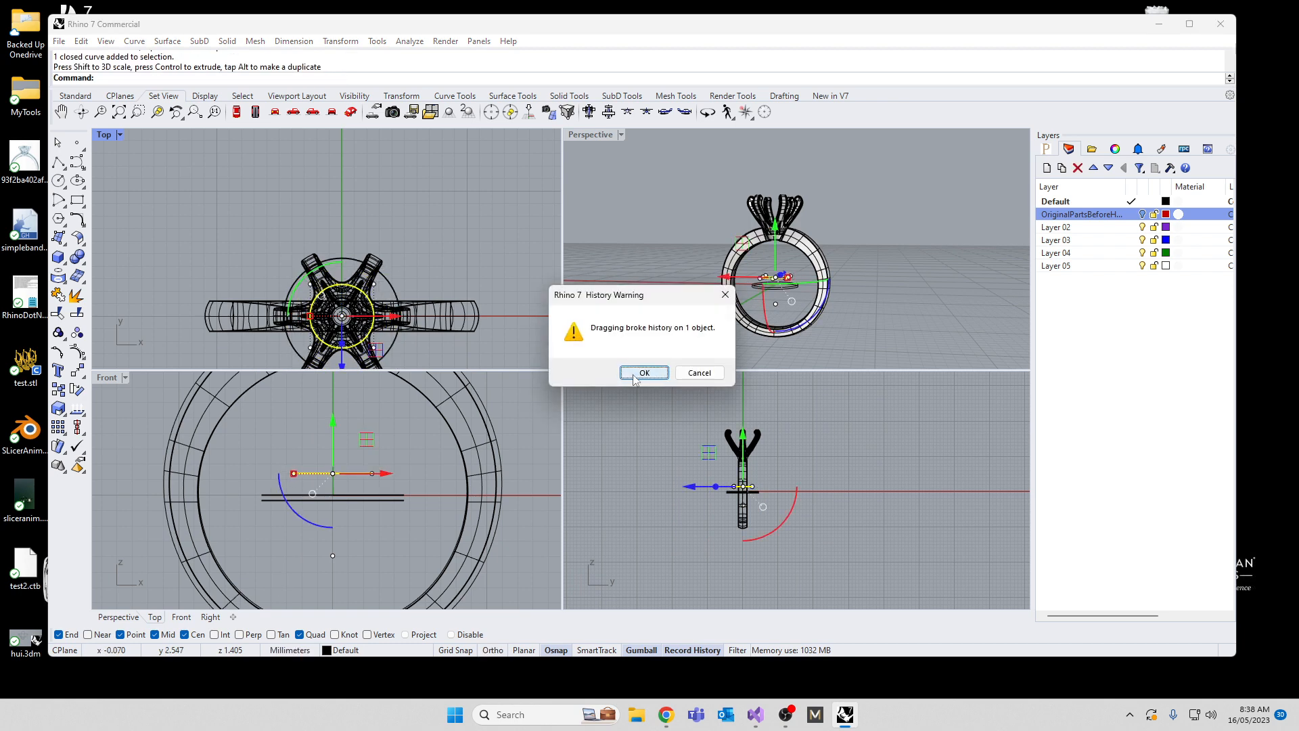
pyautogui.press('Return')
# Step: Loft through the three stacked circles and the point below them with the Straight sections style and no simplification
pyautogui.click(351, 546)
pyautogui.write('Lo')
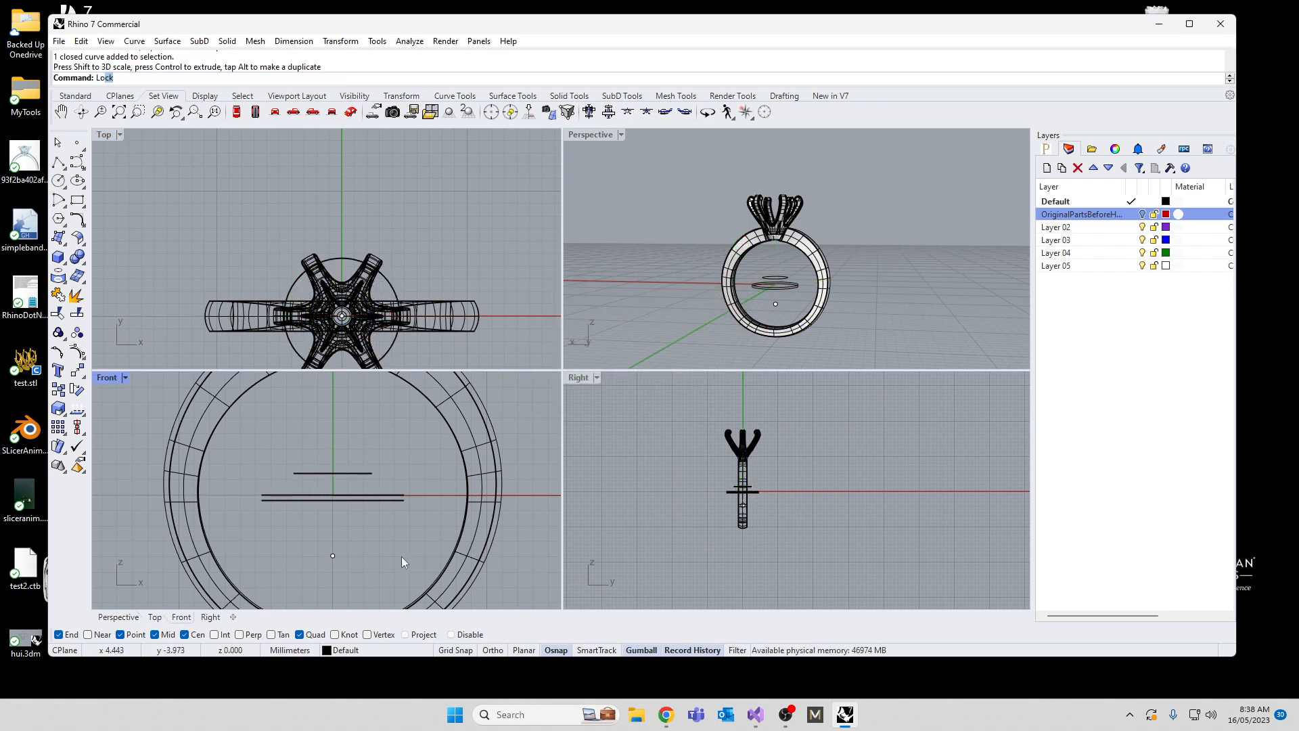
pyautogui.write('ft')
pyautogui.press('Return')
pyautogui.click(337, 473)
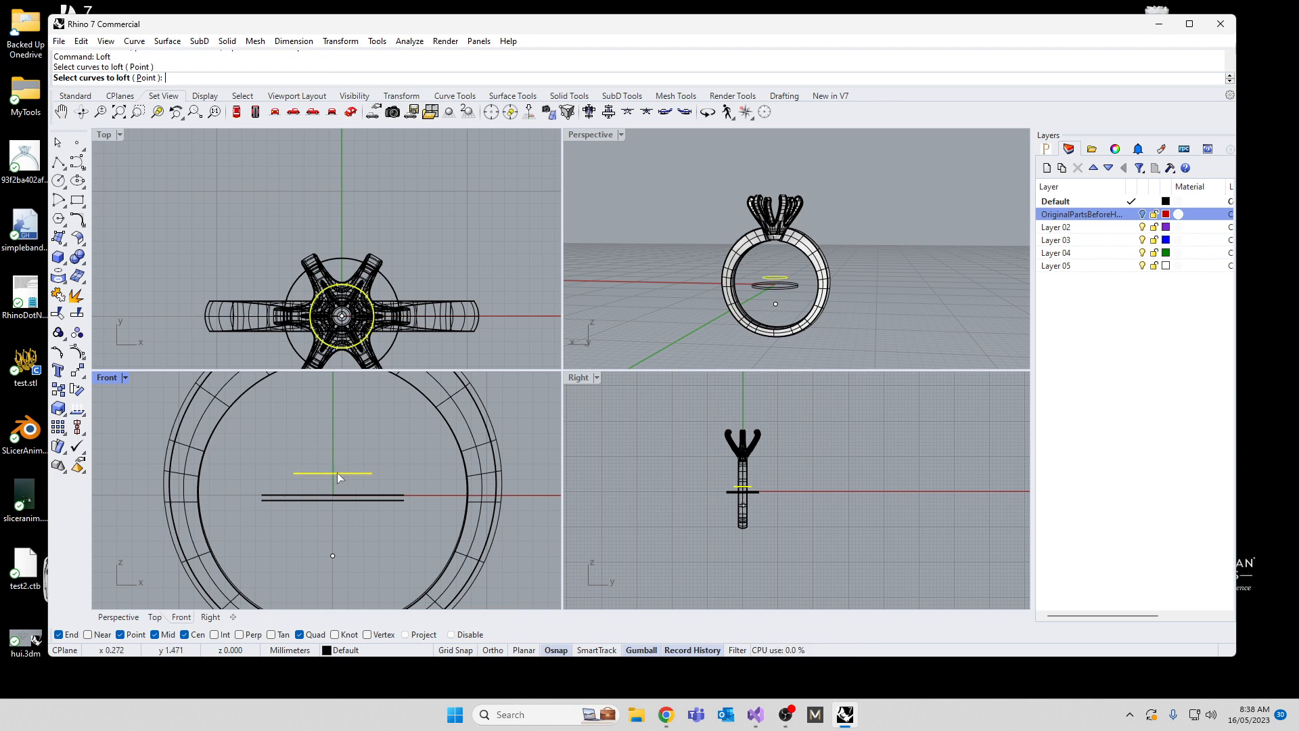
pyautogui.click(343, 500)
pyautogui.click(331, 555)
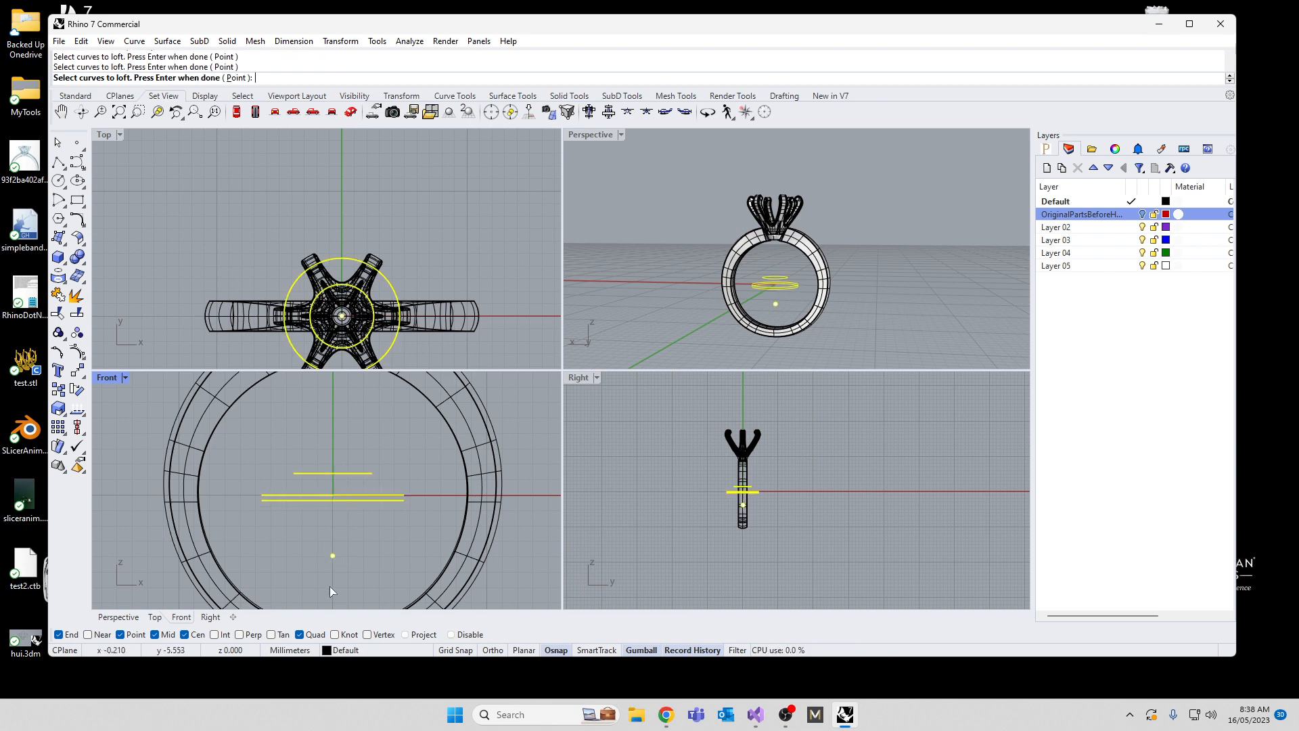
pyautogui.press('Return')
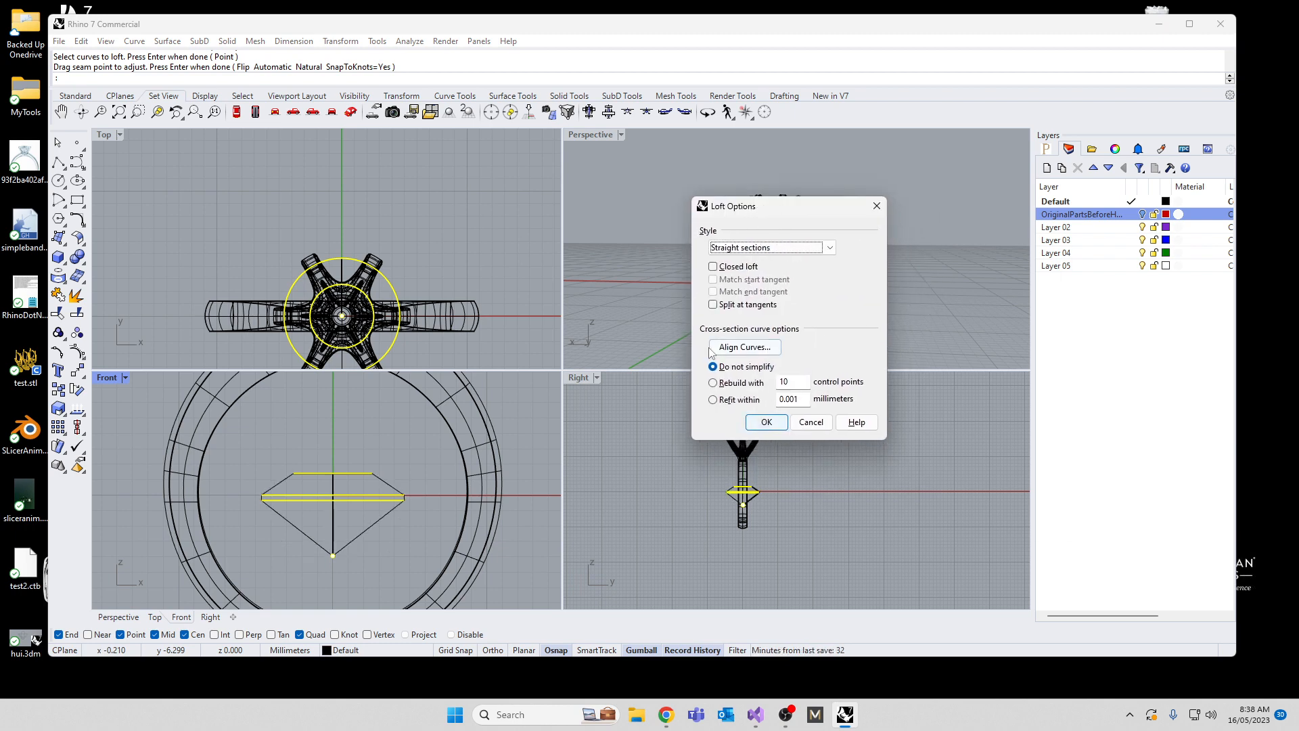
pyautogui.click(766, 422)
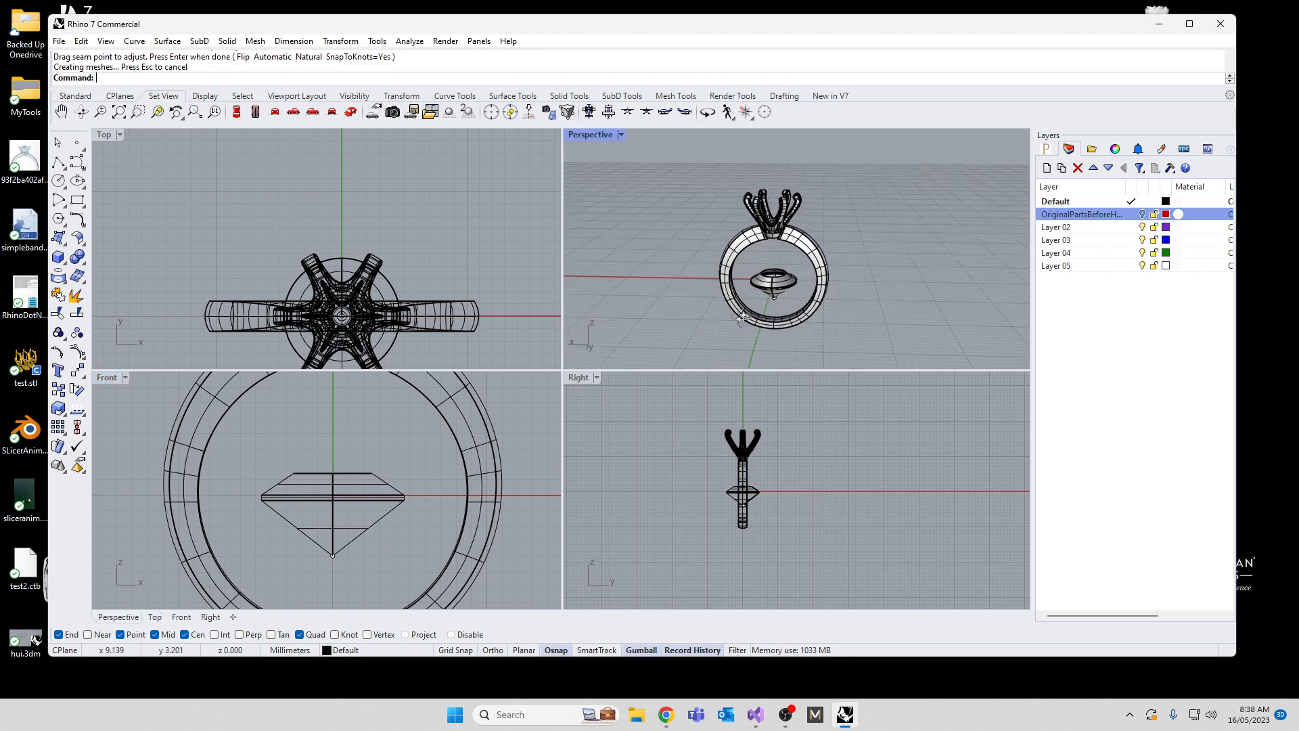
# Step: Cap the open top of the lofted gemstone, accepting the break in history
pyautogui.scroll(3, 756, 301)
pyautogui.click(809, 282)
pyautogui.write('C')
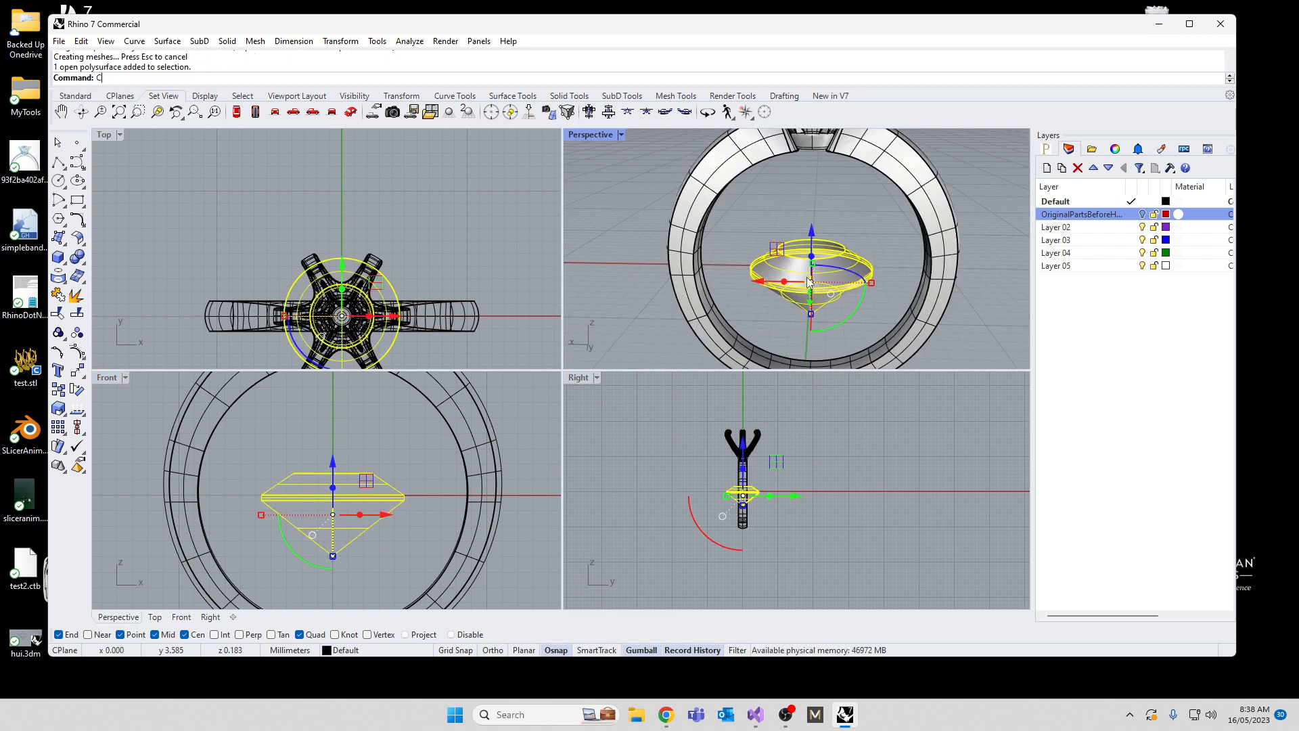
pyautogui.write('ap')
pyautogui.press('Return')
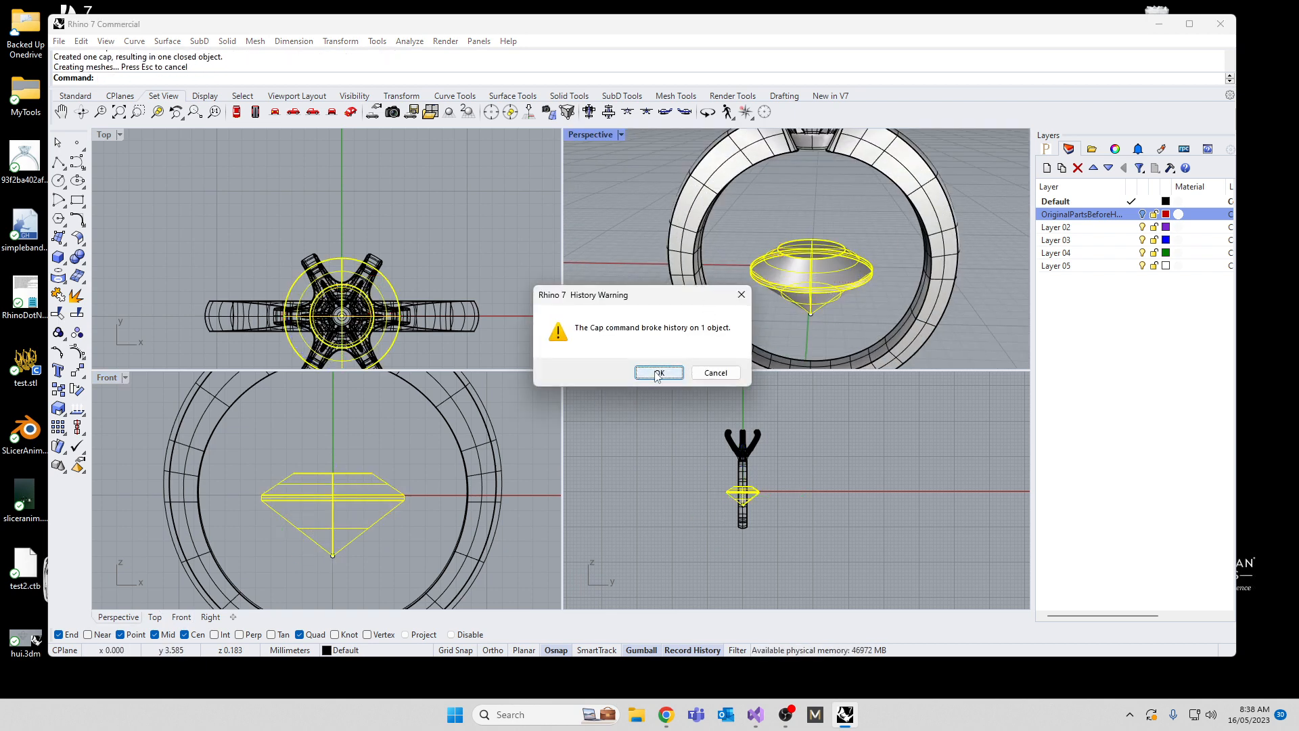
pyautogui.click(658, 373)
# Step: Create a polygon mesh from the capped gemstone with the fewest polygons setting
pyautogui.moveTo(689, 283); pyautogui.dragTo(795, 262, button='right')
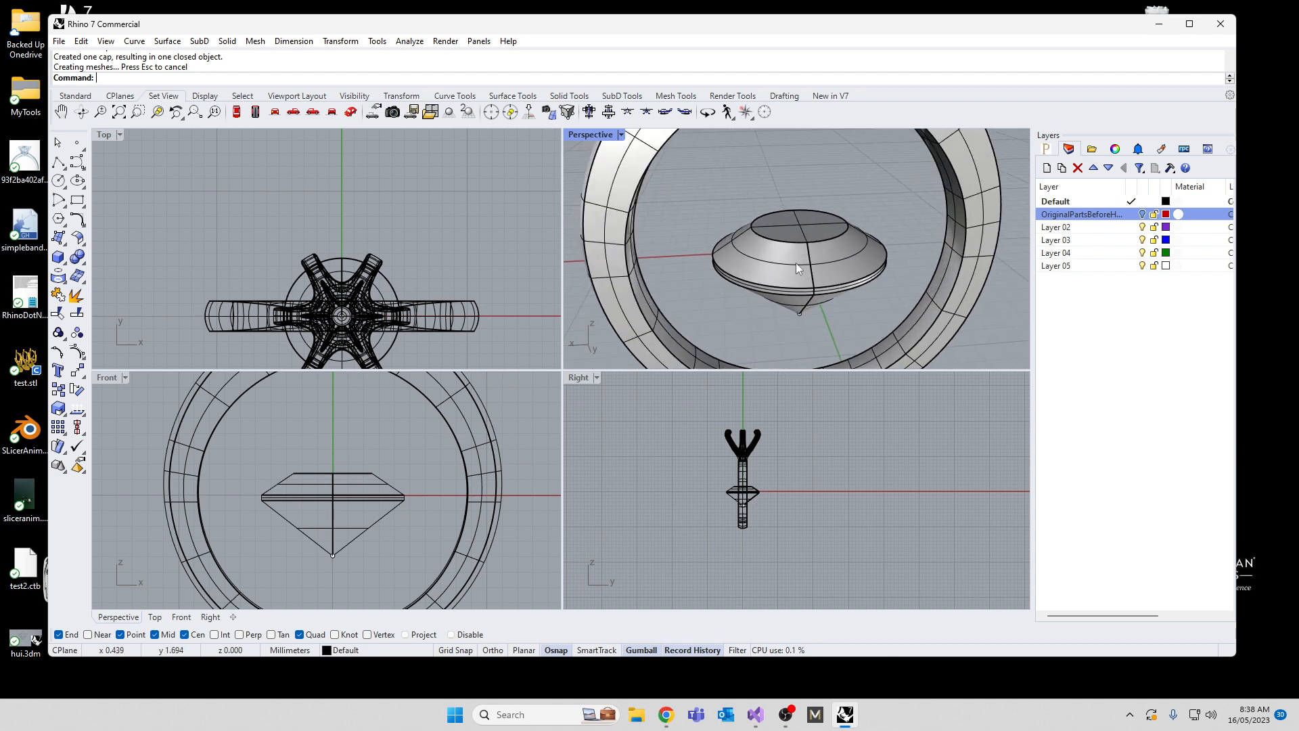
pyautogui.click(796, 262)
pyautogui.write('Mesh')
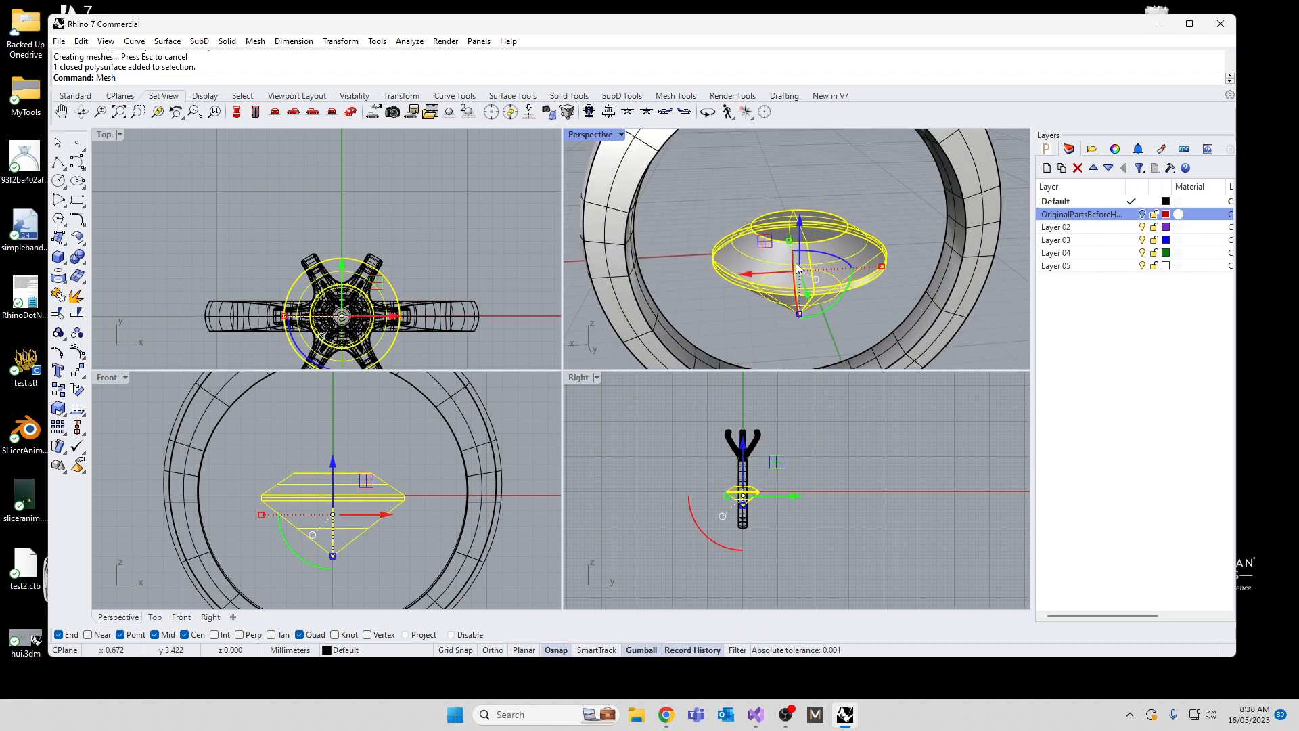
pyautogui.press('Return')
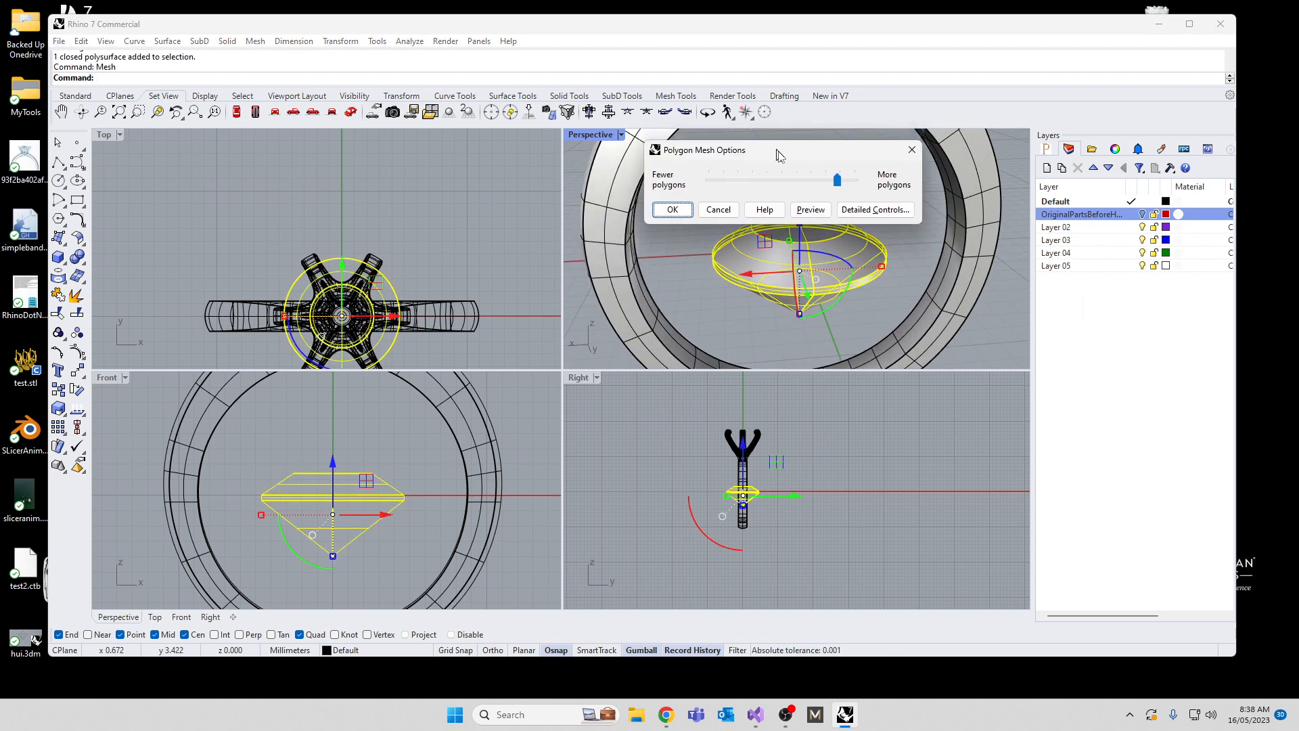
pyautogui.moveTo(910, 274); pyautogui.dragTo(676, 278)
pyautogui.click(741, 304)
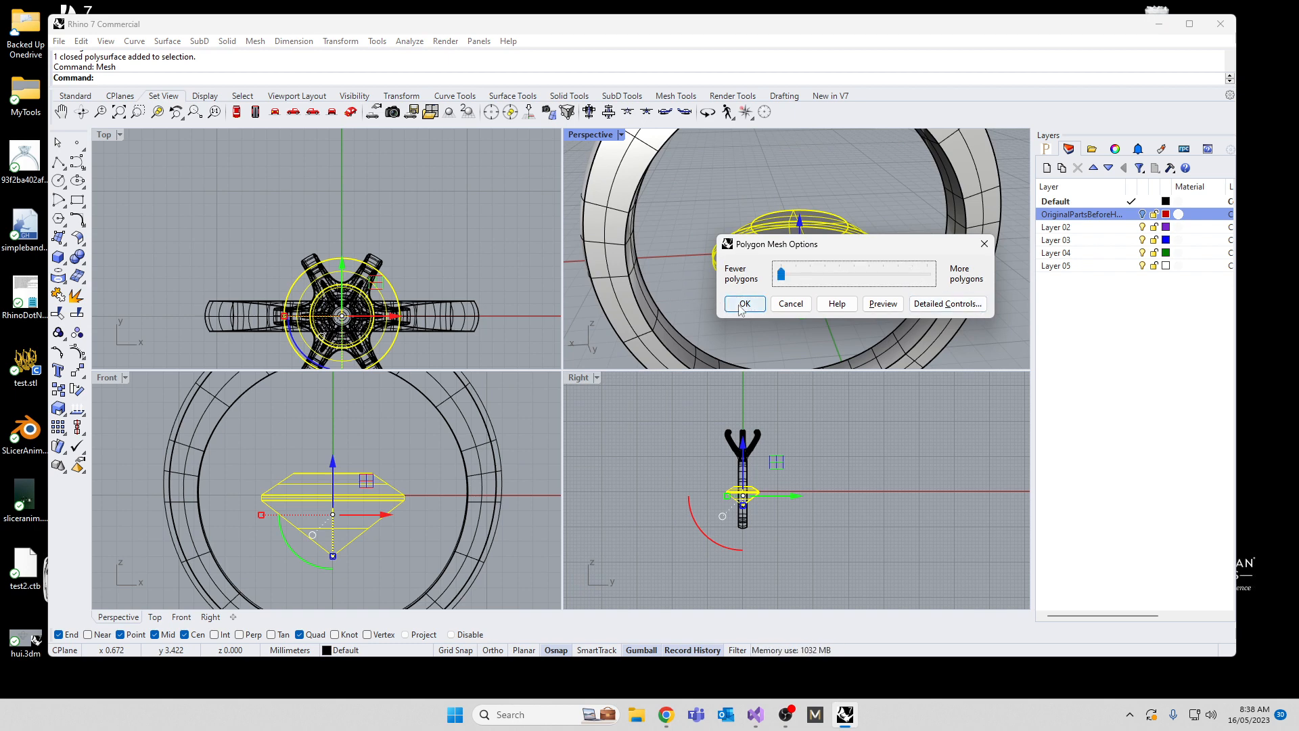
# Step: Delete the original gemstone polysurface, leaving its faceted mesh copy in place
pyautogui.click(762, 292)
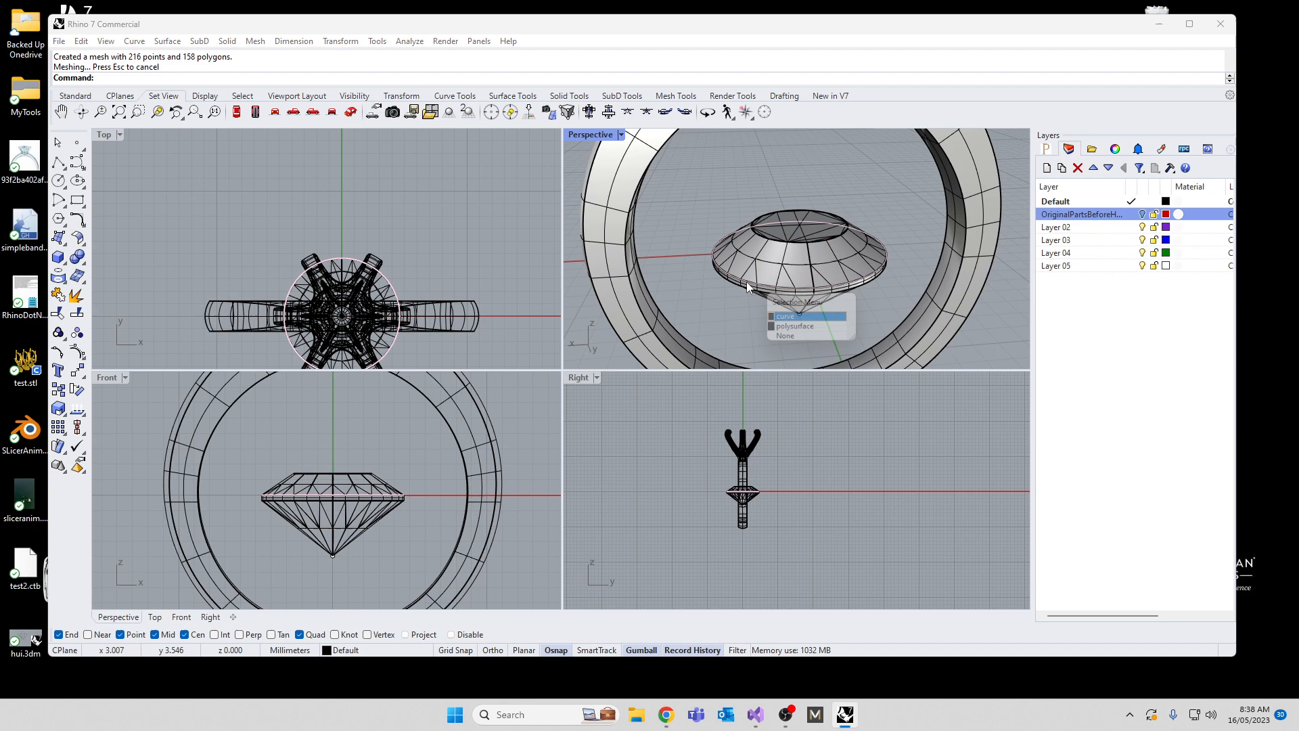
pyautogui.click(788, 312)
pyautogui.press('Delete')
# Step: Move the gemstone mesh straight up in the Front view so that it sits between the prongs of the head
pyautogui.moveTo(785, 292); pyautogui.dragTo(793, 359, button='right')
pyautogui.scroll(-8, 383, 570)
pyautogui.click(368, 546)
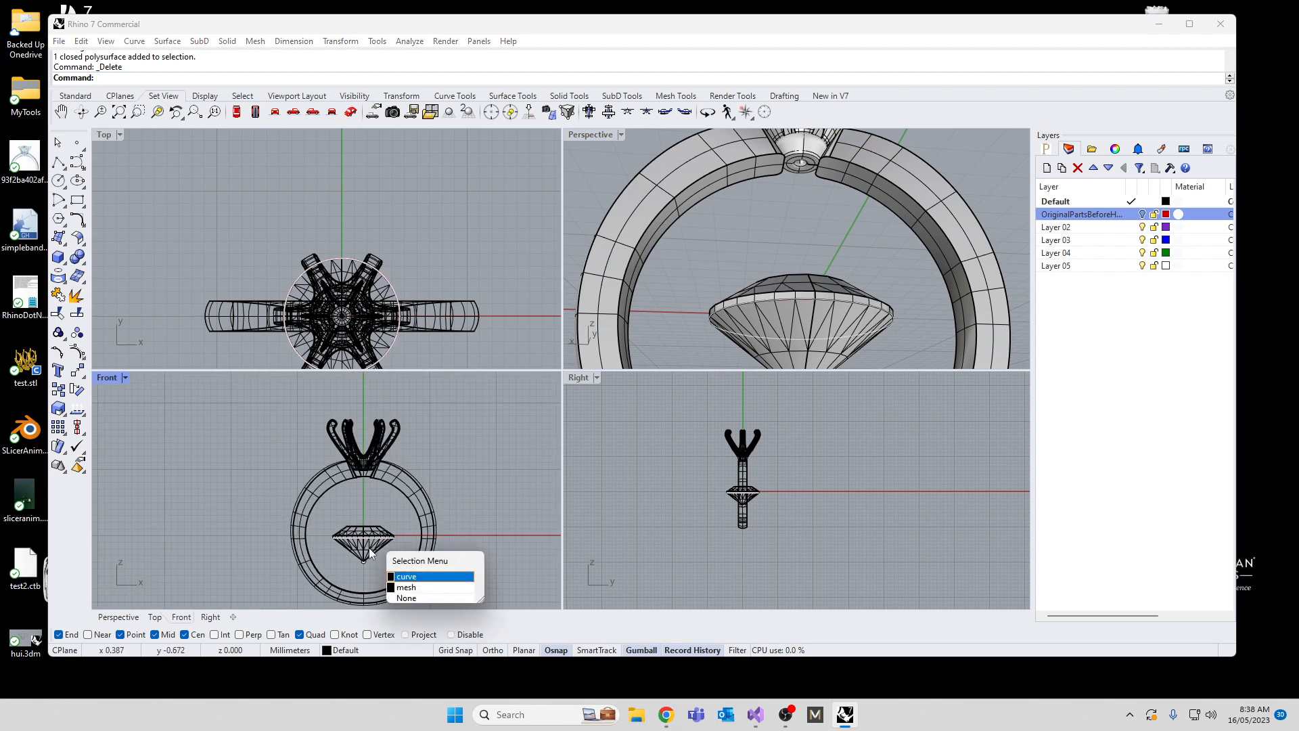
pyautogui.click(433, 586)
pyautogui.scroll(-2, 360, 539)
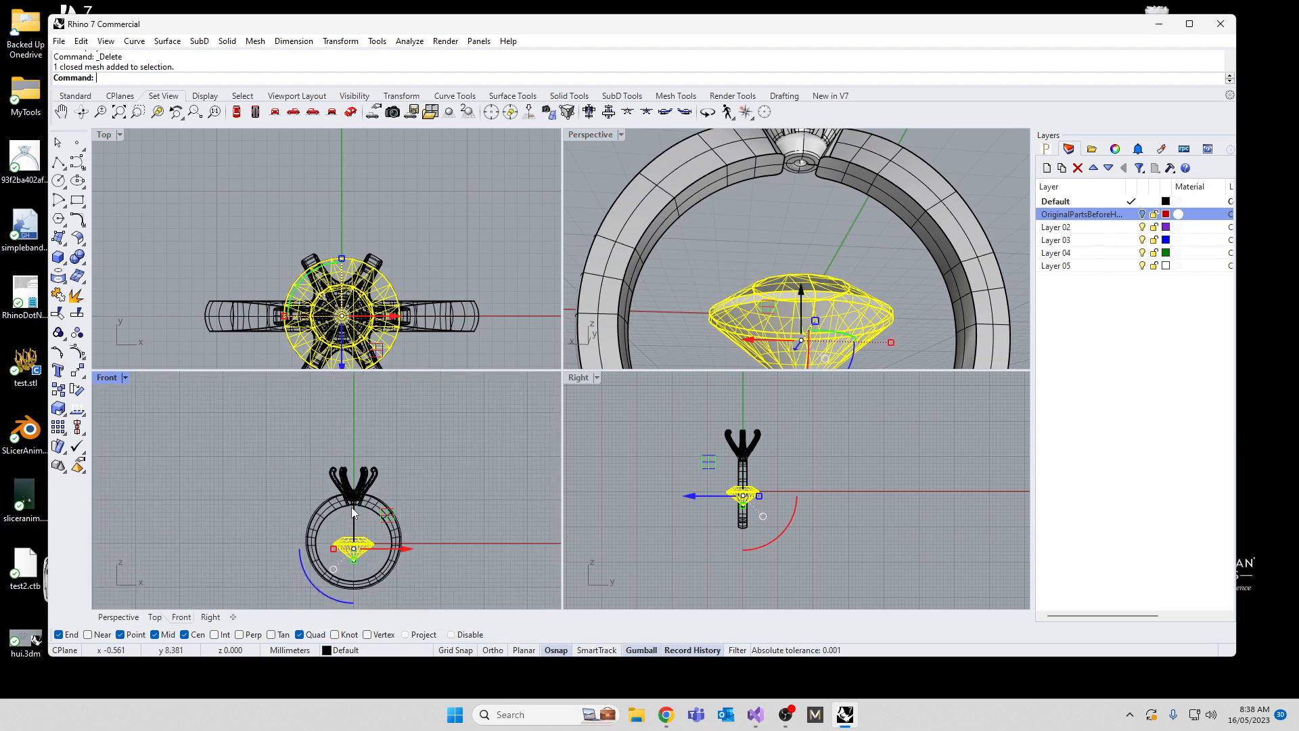
pyautogui.moveTo(353, 504); pyautogui.dragTo(353, 437)
pyautogui.click(212, 502)
# Step: Delete the construction circles and the point object left inside the ring band
pyautogui.moveTo(875, 257); pyautogui.dragTo(806, 297, button='right')
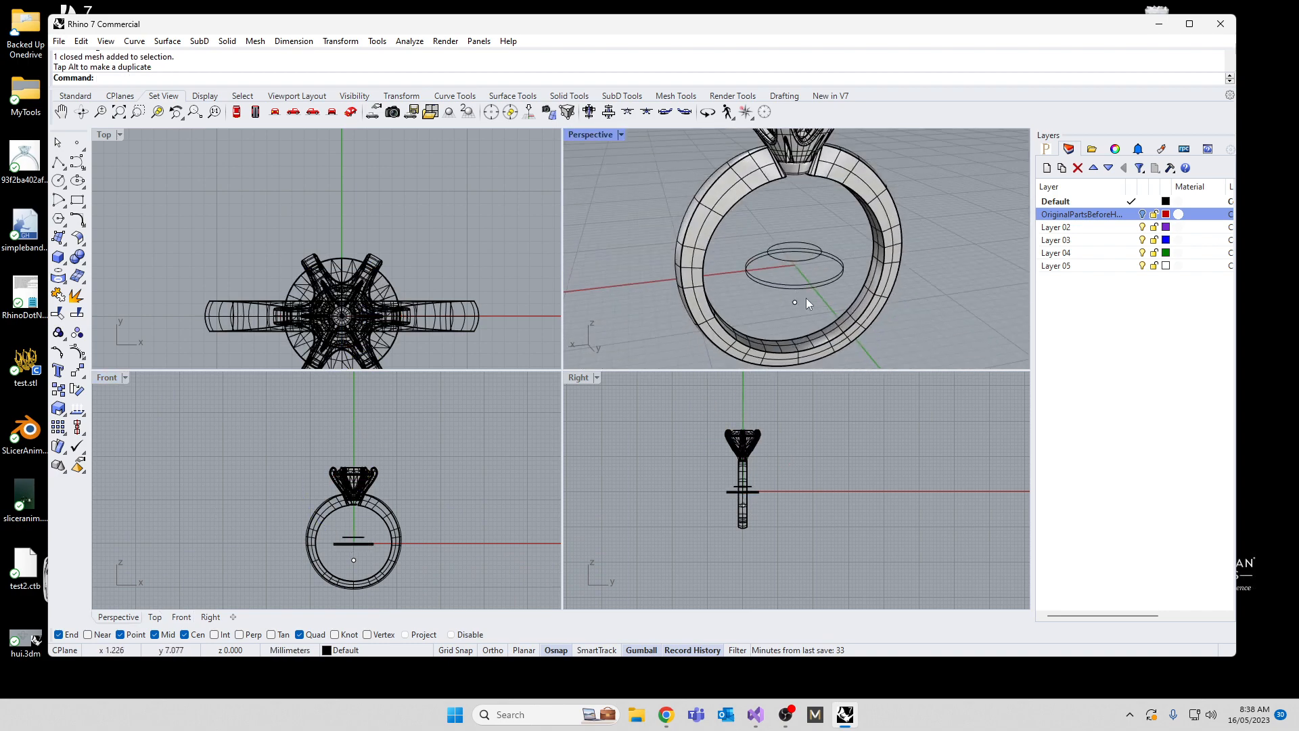
pyautogui.click(806, 298)
pyautogui.press('Delete')
pyautogui.click(788, 296)
pyautogui.press('Delete')
# Step: Raise the gemstone mesh slightly in the Right view to seat it higher between the prongs
pyautogui.scroll(-7, 773, 290)
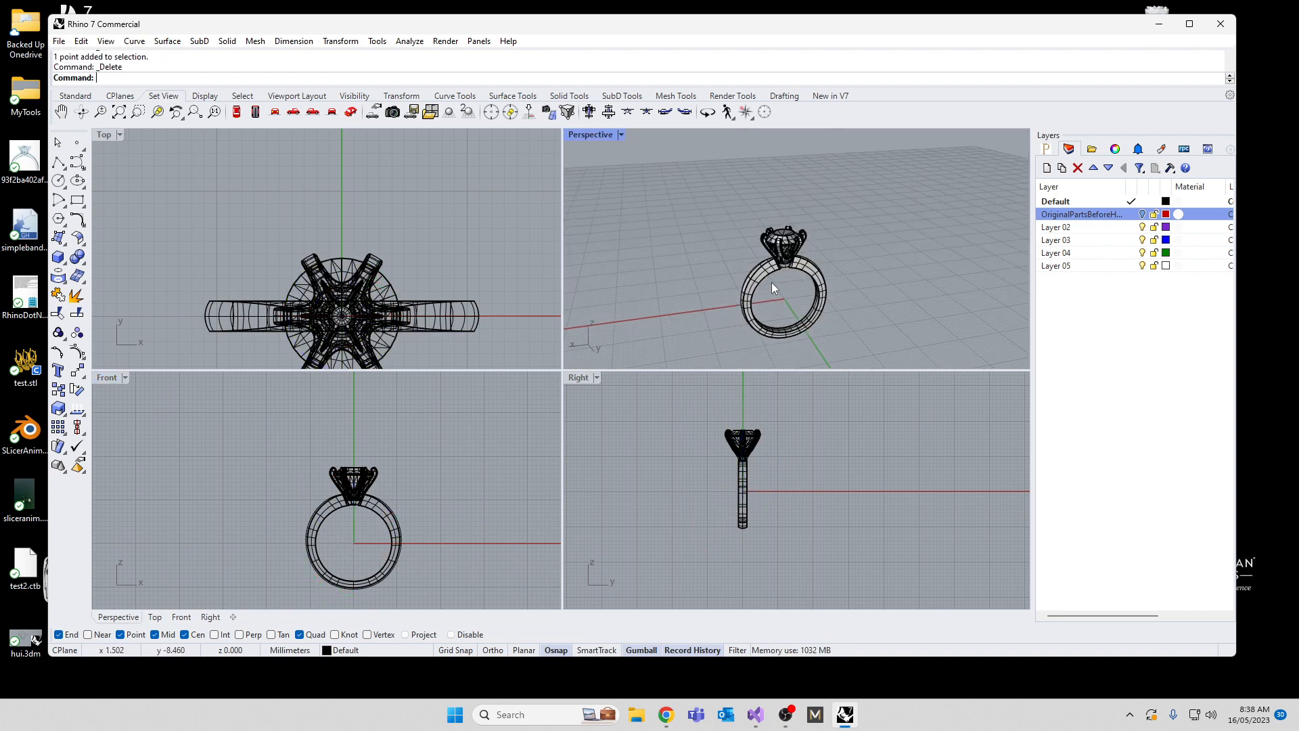
pyautogui.scroll(8, 775, 274)
pyautogui.moveTo(776, 264); pyautogui.dragTo(782, 192, button='right')
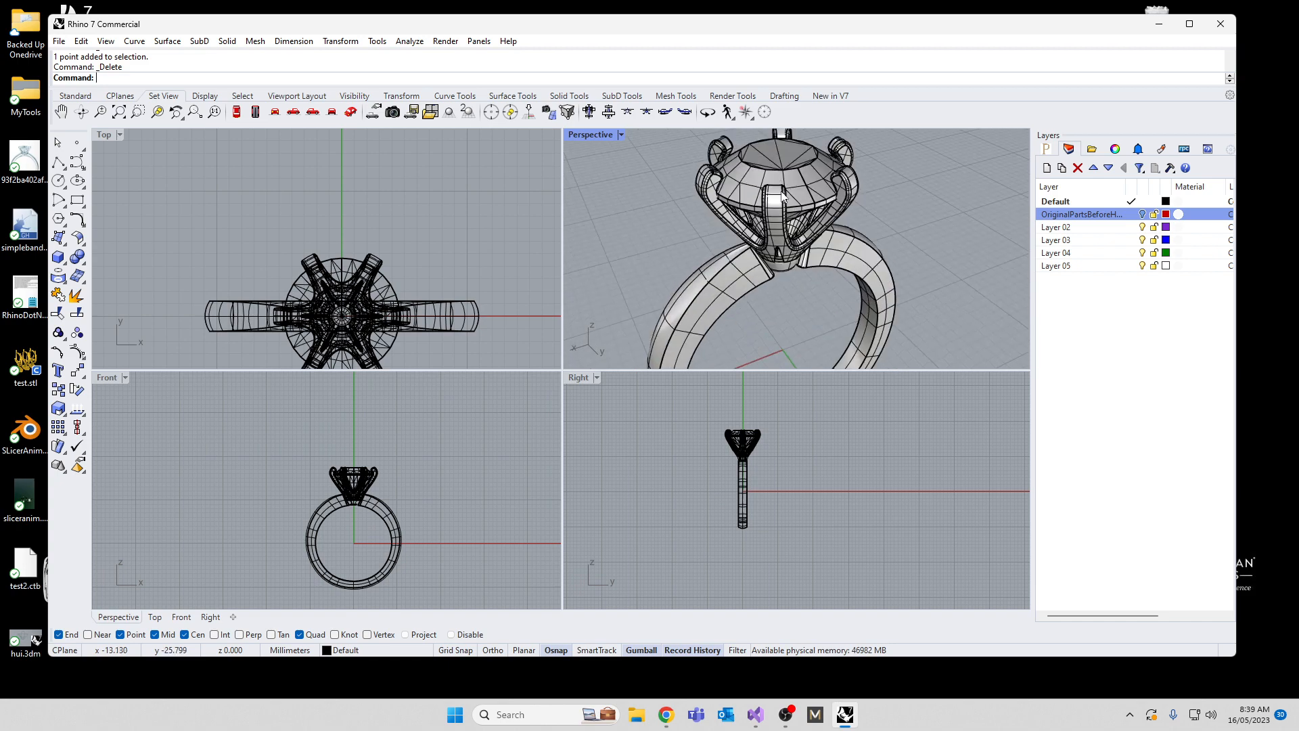
pyautogui.scroll(5, 725, 433)
pyautogui.click(775, 448)
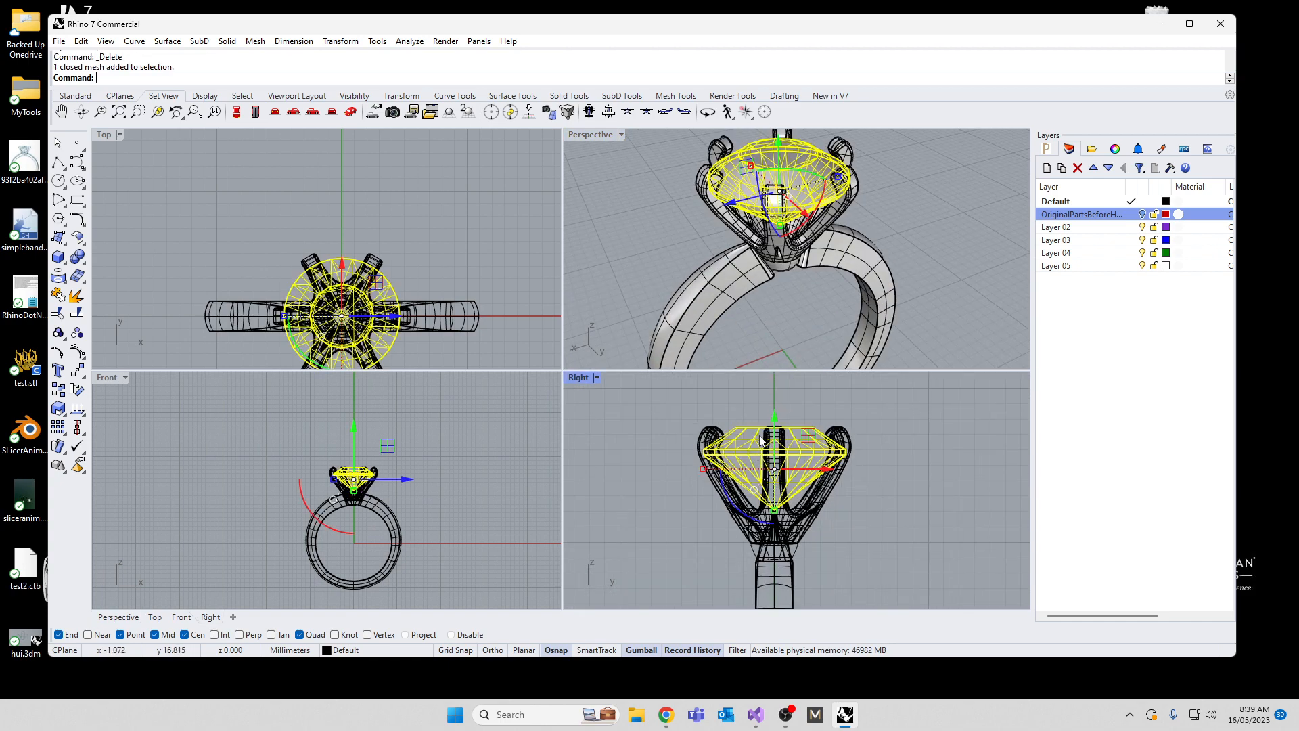
pyautogui.moveTo(775, 437); pyautogui.dragTo(775, 424)
pyautogui.click(643, 464)
pyautogui.scroll(-4, 767, 254)
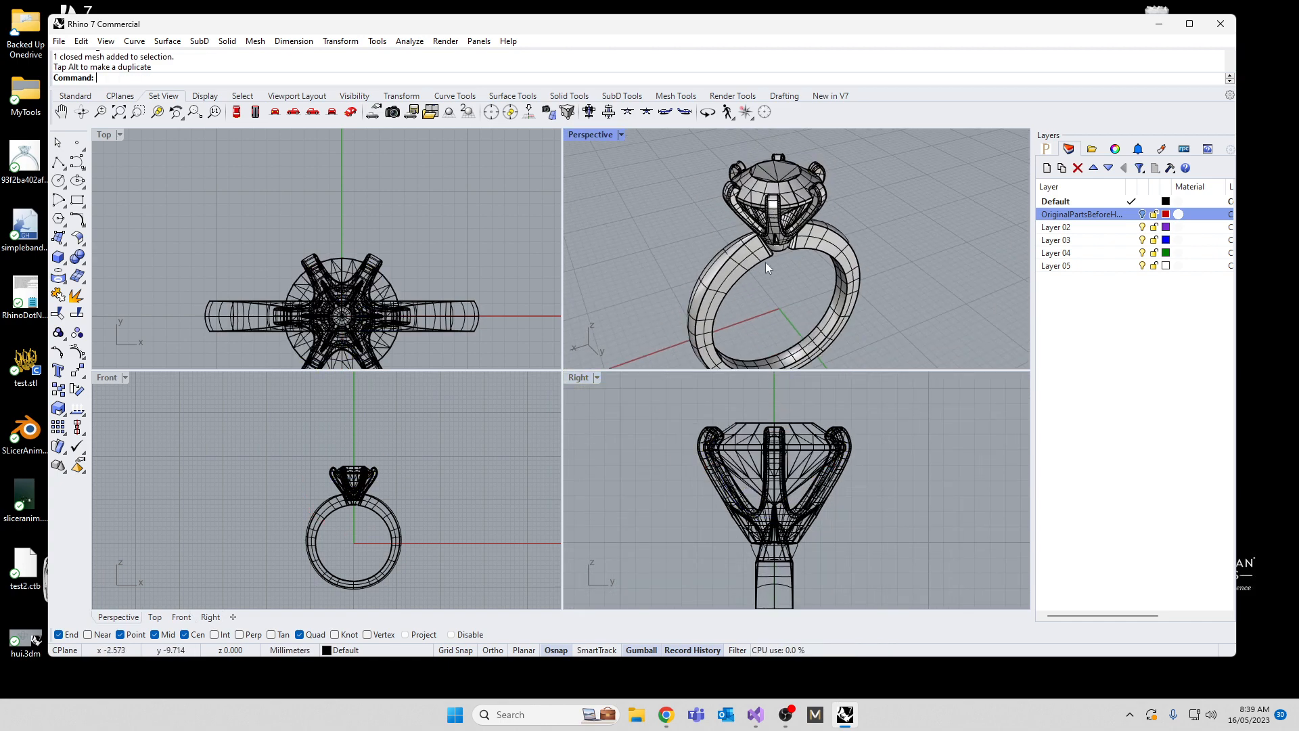
pyautogui.moveTo(766, 262); pyautogui.dragTo(828, 268, button='right')
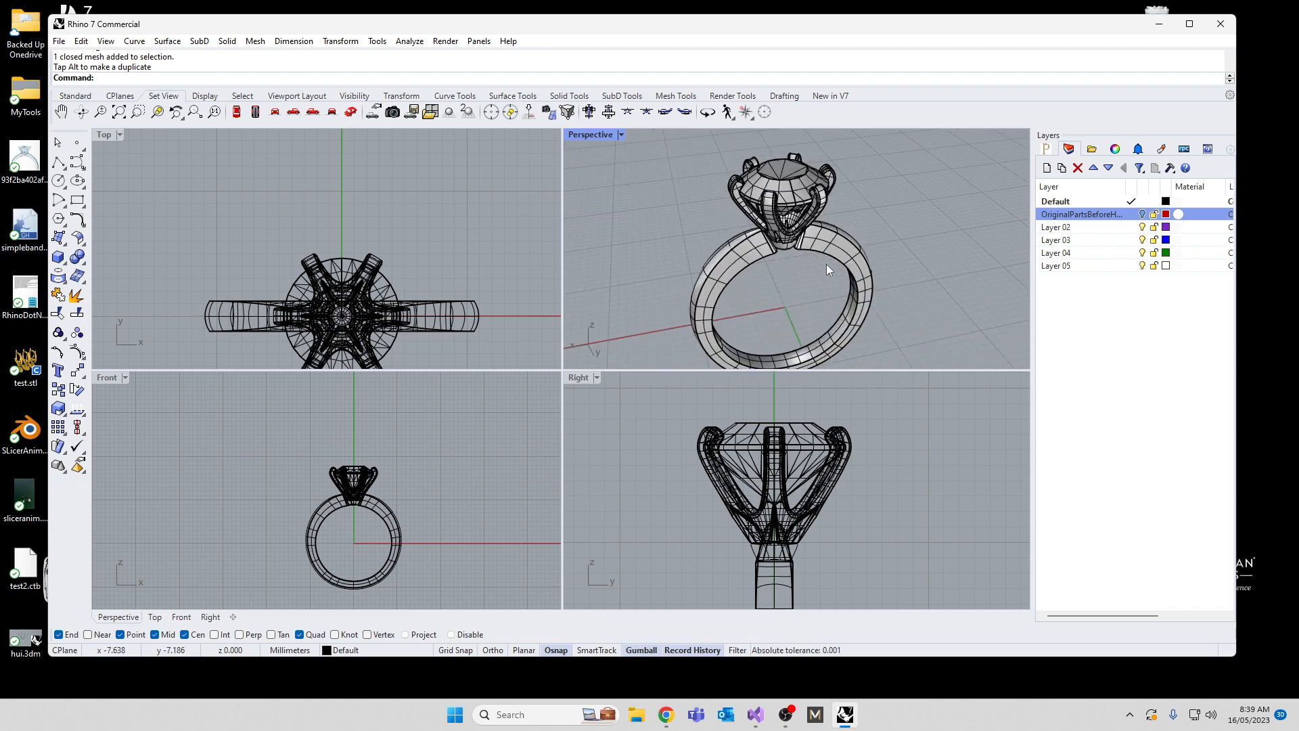